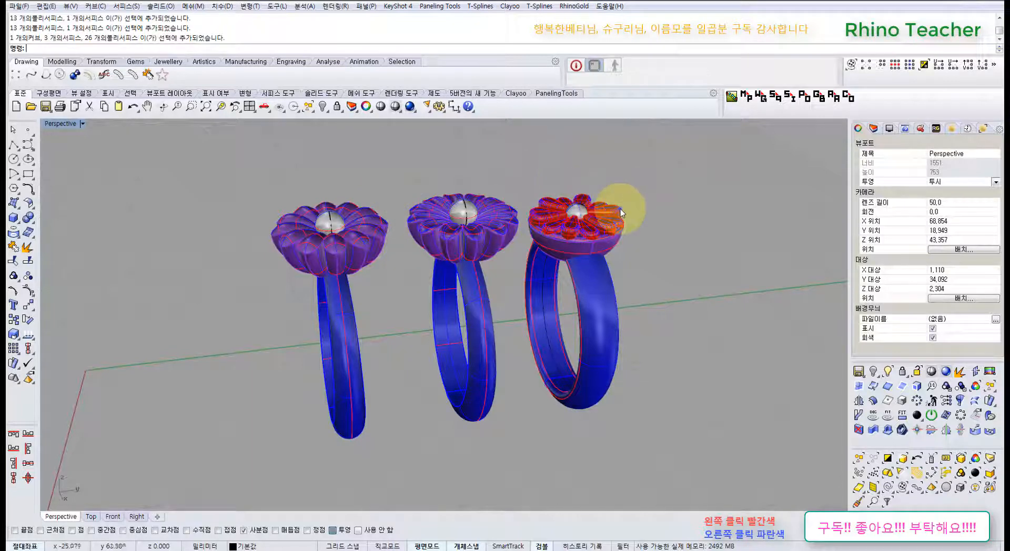
# - Examine the ring with the red petals from the side, from above and together with the other two rings
pyautogui.keyDown('shift'); pyautogui.moveTo(620, 210); pyautogui.dragTo(555, 275, button='right'); pyautogui.keyUp('shift')
pyautogui.scroll(5, 532, 279)
pyautogui.scroll(7, 471, 276)
pyautogui.scroll(-6, 472, 276)
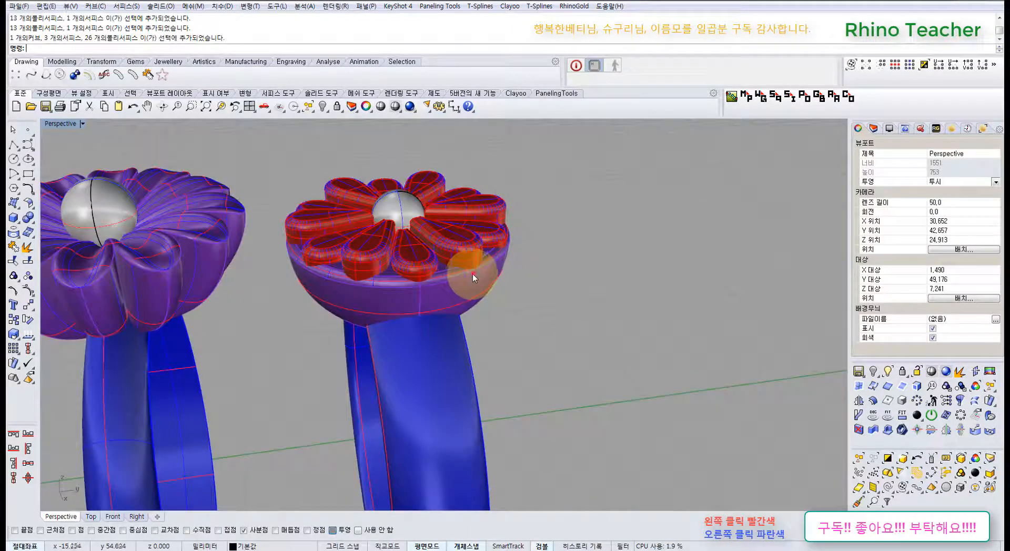
pyautogui.click(473, 278)
pyautogui.click(525, 296)
pyautogui.moveTo(470, 288); pyautogui.dragTo(504, 324, button='right')
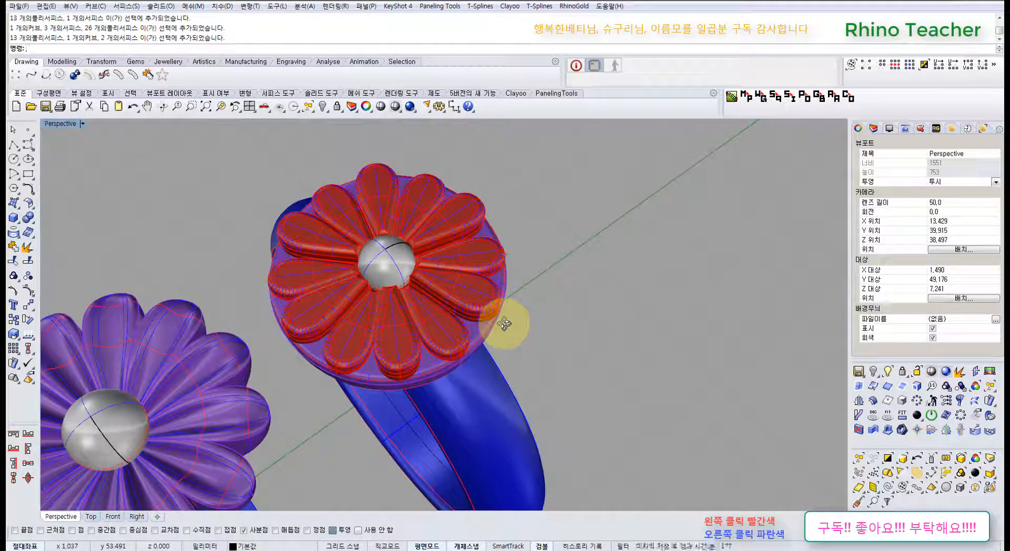
pyautogui.scroll(-15, 510, 326)
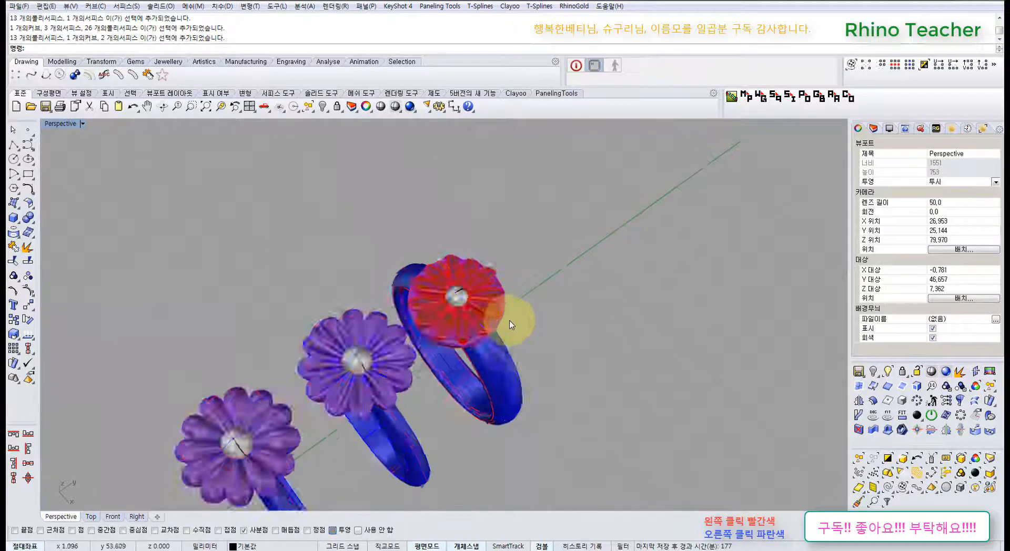
pyautogui.moveTo(530, 355); pyautogui.dragTo(465, 316, button='right')
pyautogui.scroll(5, 469, 318)
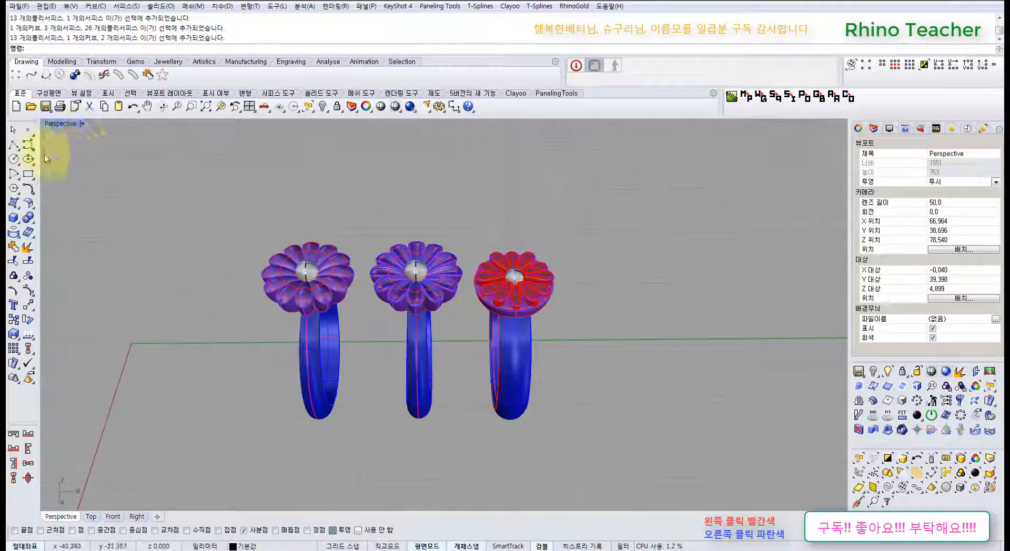
# - Draw a spiral-shaped degree 3 control point curve with seven points beside the rings and select it
pyautogui.click(27, 146)
pyautogui.click(205, 431)
pyautogui.click(225, 342)
pyautogui.click(303, 393)
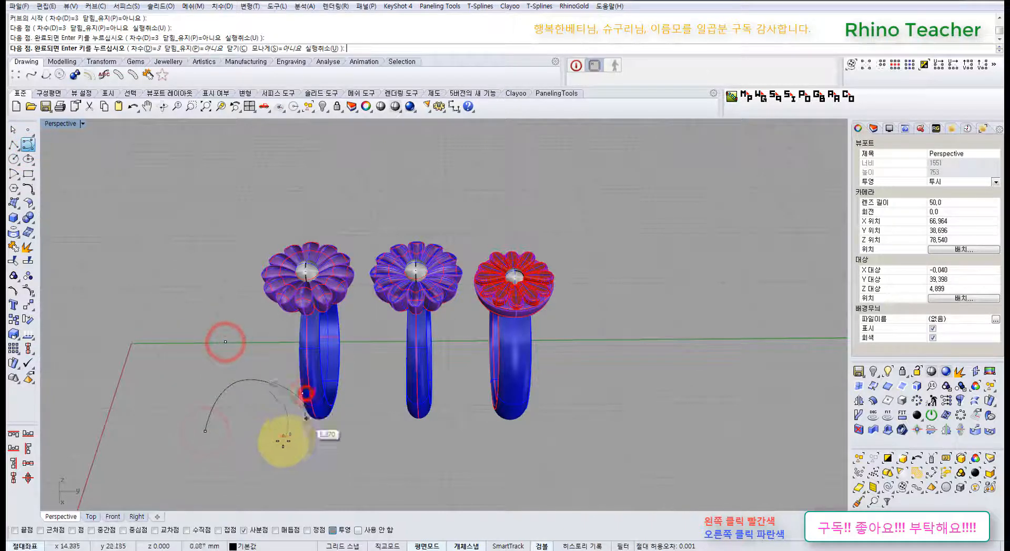
pyautogui.click(278, 441)
pyautogui.click(237, 445)
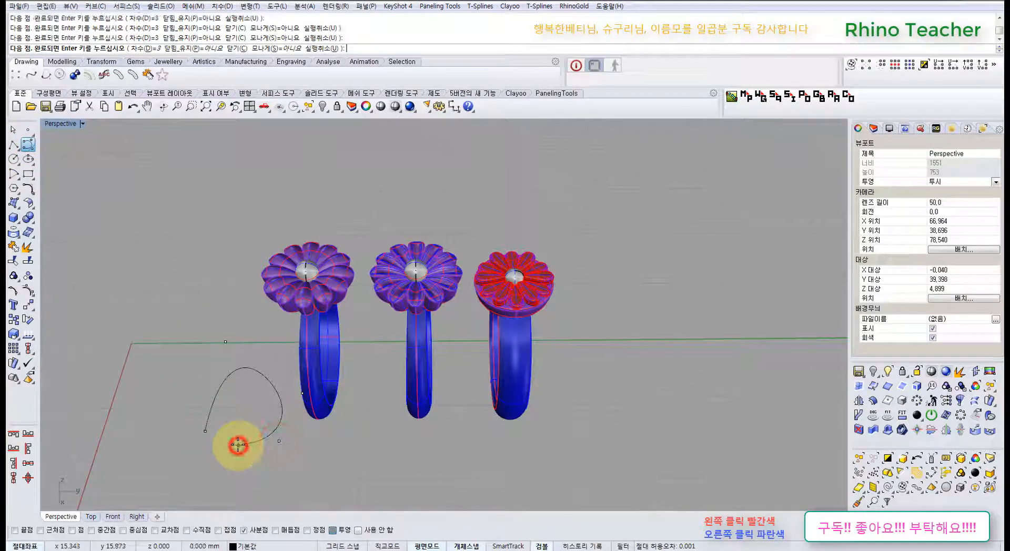
pyautogui.click(236, 431)
pyautogui.click(241, 407)
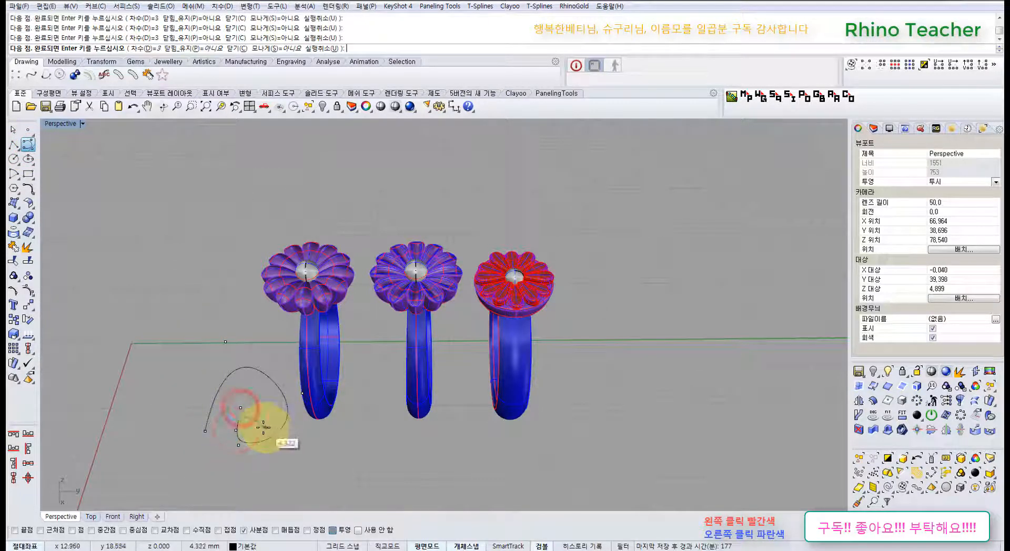
pyautogui.rightClick(258, 431)
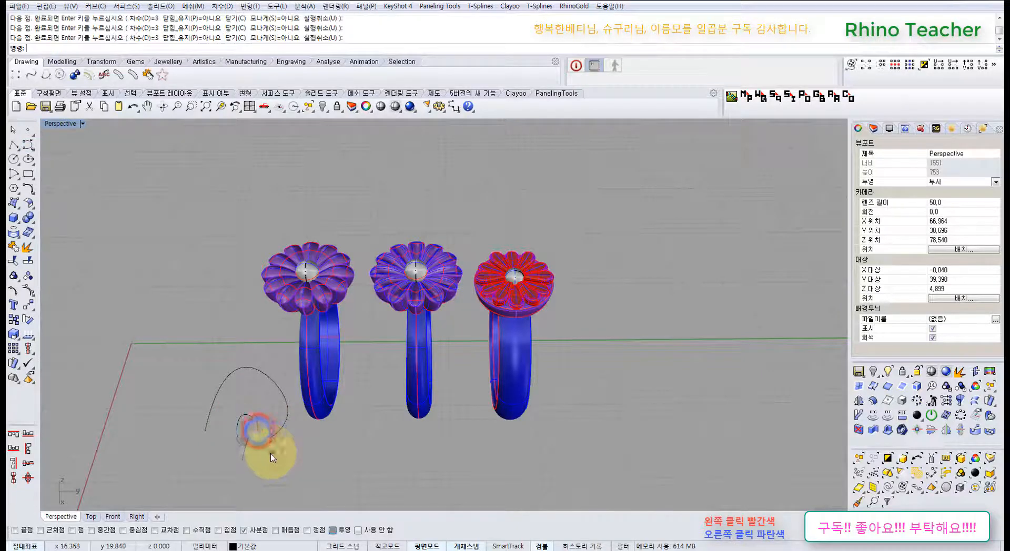
pyautogui.moveTo(271, 455); pyautogui.dragTo(235, 425)
pyautogui.moveTo(220, 447); pyautogui.dragTo(317, 372, button='right')
pyautogui.moveTo(327, 425); pyautogui.dragTo(255, 379)
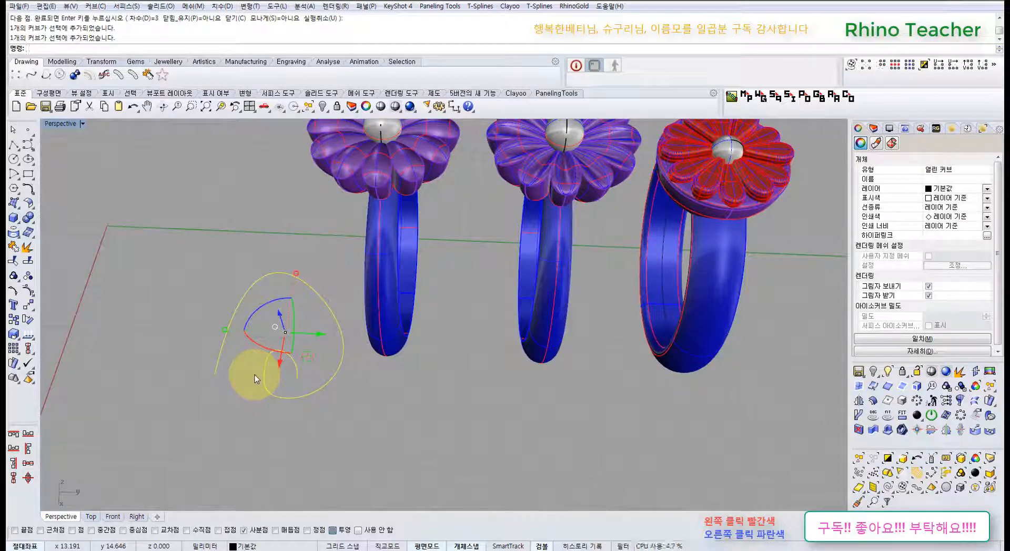
# - Examine the red-petaled flower head and its round base from above and from the side
pyautogui.moveTo(275, 419); pyautogui.dragTo(575, 377, button='right')
pyautogui.click(327, 384)
pyautogui.scroll(4, 499, 371)
pyautogui.moveTo(442, 371); pyautogui.dragTo(505, 354, button='right')
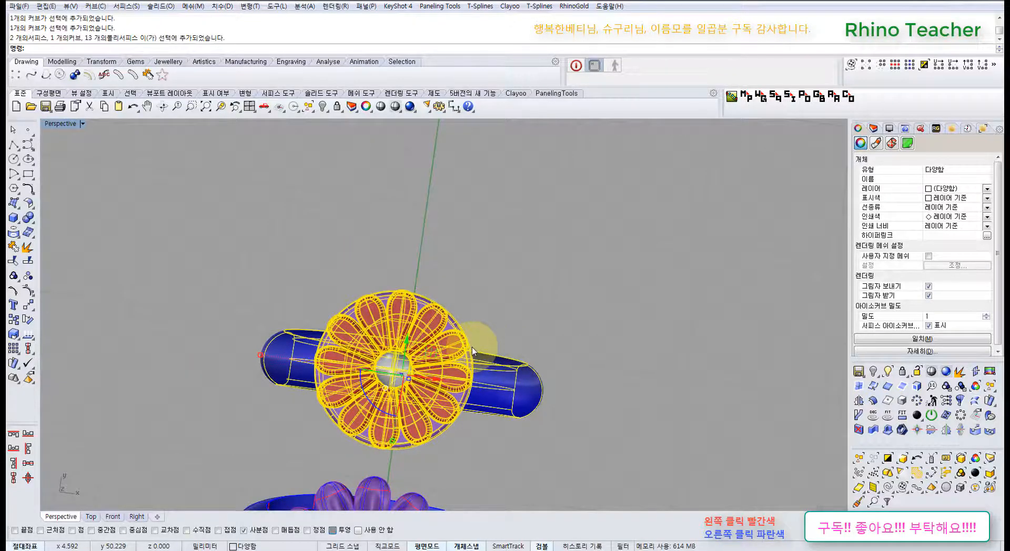
pyautogui.click(508, 309)
pyautogui.moveTo(435, 410); pyautogui.dragTo(406, 349, button='right')
pyautogui.scroll(3, 394, 331)
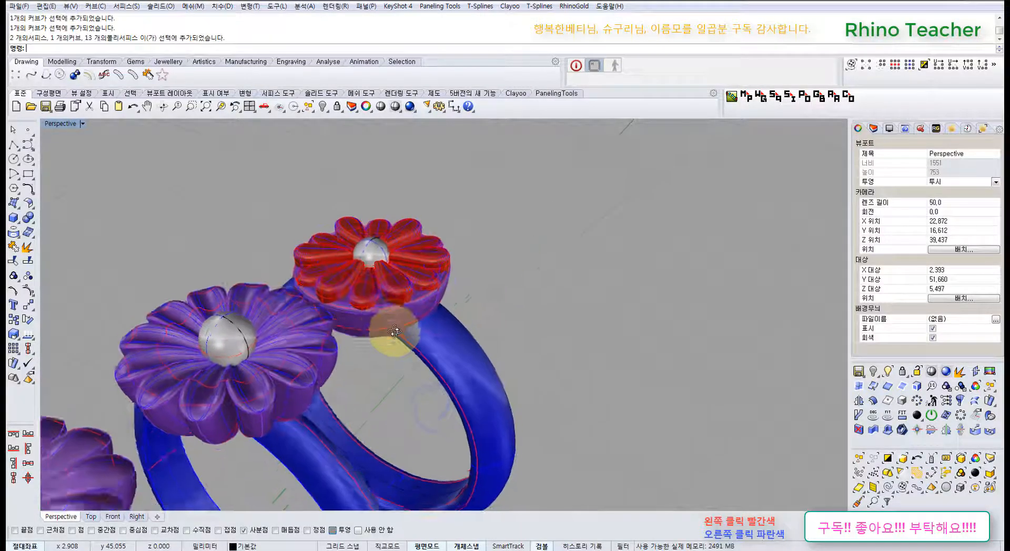
pyautogui.scroll(3, 389, 305)
pyautogui.scroll(-3, 408, 289)
pyautogui.moveTo(378, 288); pyautogui.dragTo(377, 304, button='right')
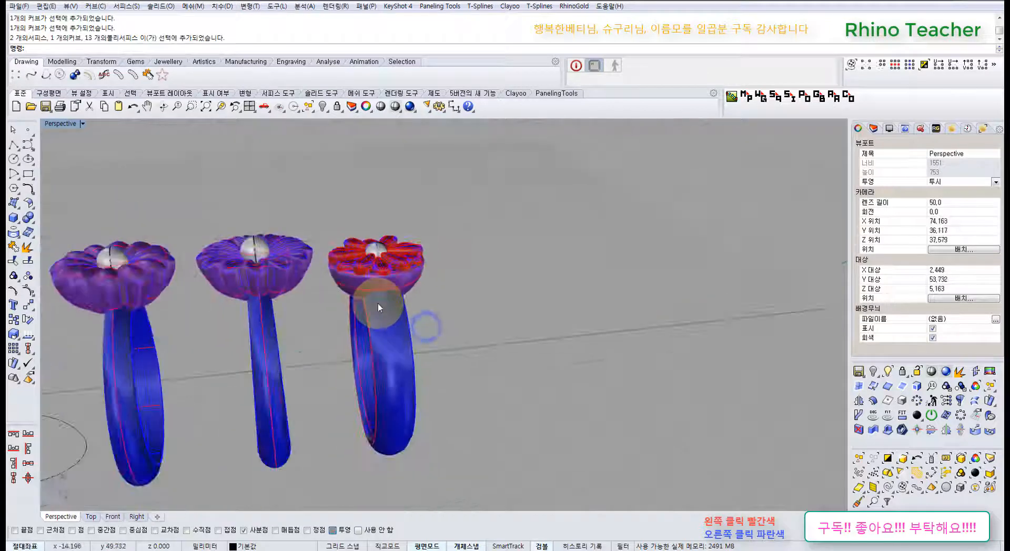
pyautogui.scroll(-5, 377, 304)
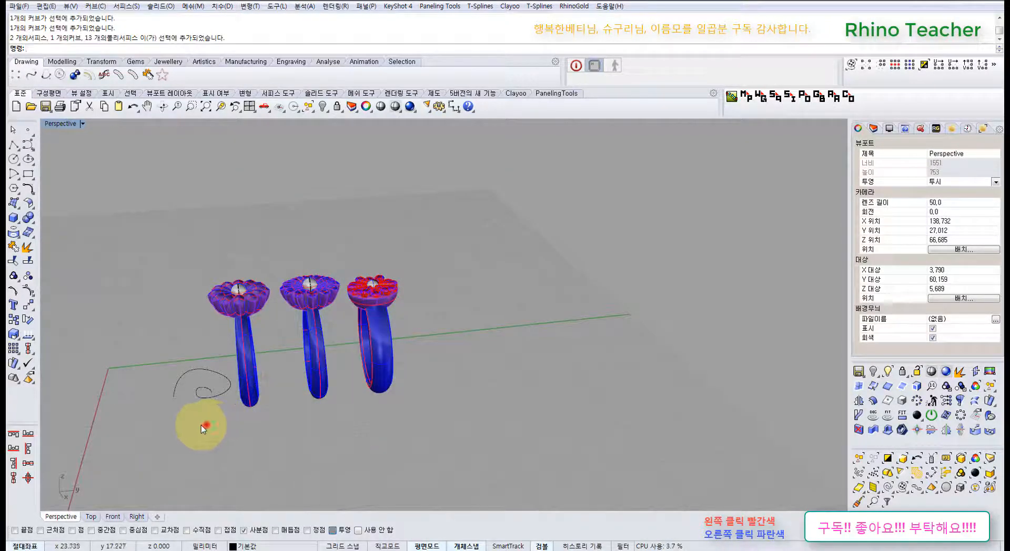
# - Delete the spiral curve beside the rings
pyautogui.moveTo(200, 425); pyautogui.dragTo(157, 365)
pyautogui.press('Delete')
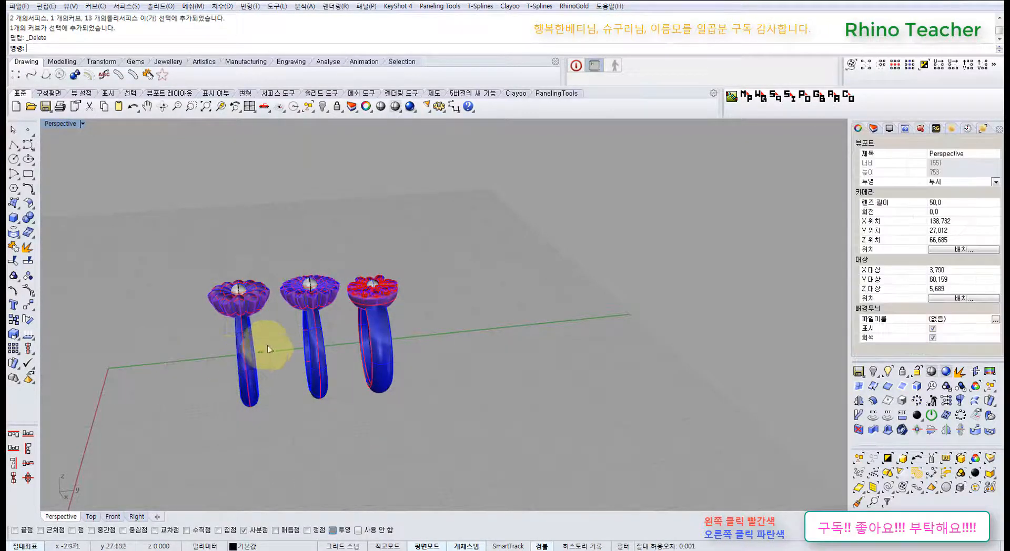
pyautogui.scroll(4, 282, 295)
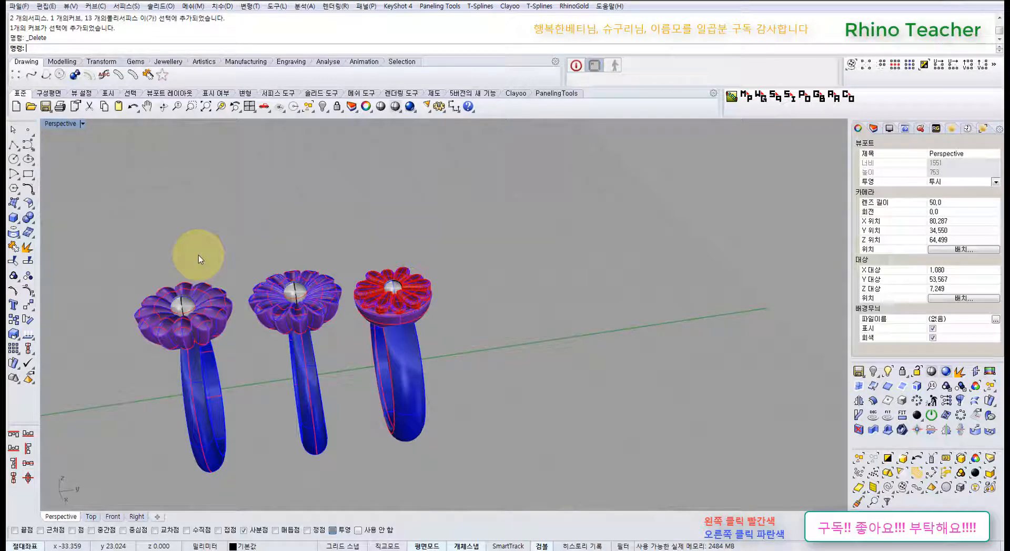
# - Select the whole ring with the red petals, including its flower head and band, and hide it
pyautogui.moveTo(444, 232); pyautogui.dragTo(368, 336)
pyautogui.moveTo(315, 239); pyautogui.dragTo(168, 304)
pyautogui.click(169, 230)
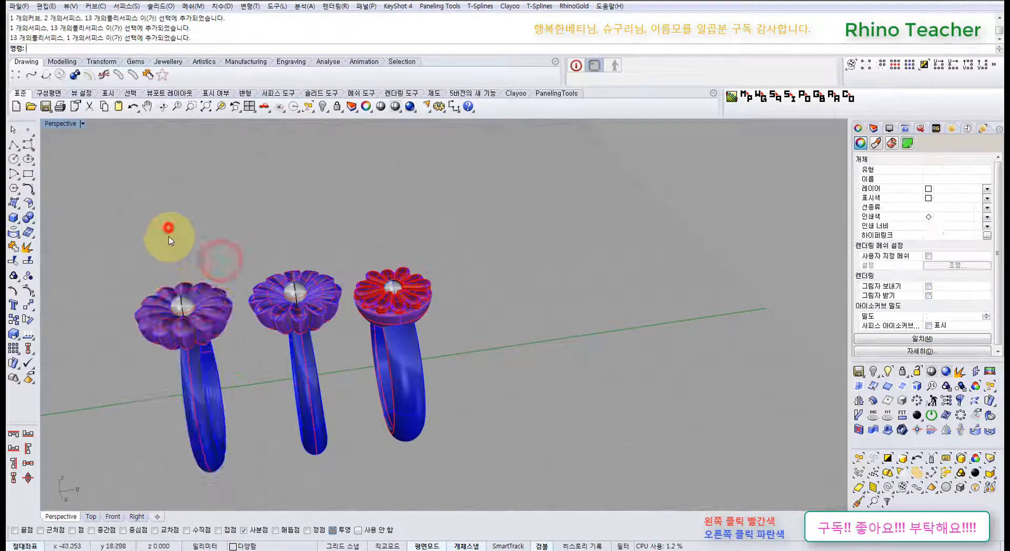
pyautogui.moveTo(186, 270); pyautogui.dragTo(503, 342, button='right')
pyautogui.moveTo(504, 343); pyautogui.dragTo(482, 273)
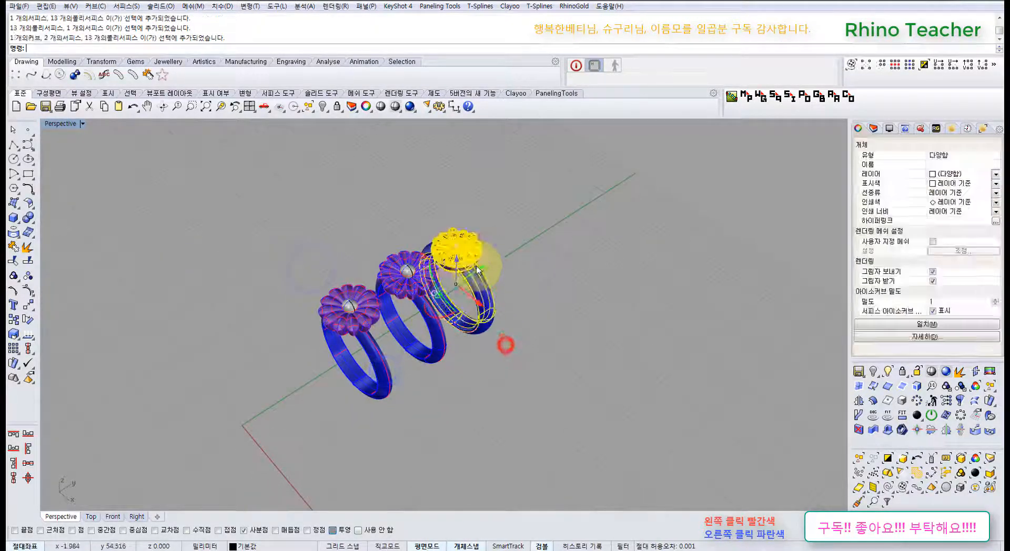
pyautogui.hotkey('ctrl', 'h')
pyautogui.moveTo(481, 273); pyautogui.dragTo(361, 267, button='right')
pyautogui.scroll(5, 339, 334)
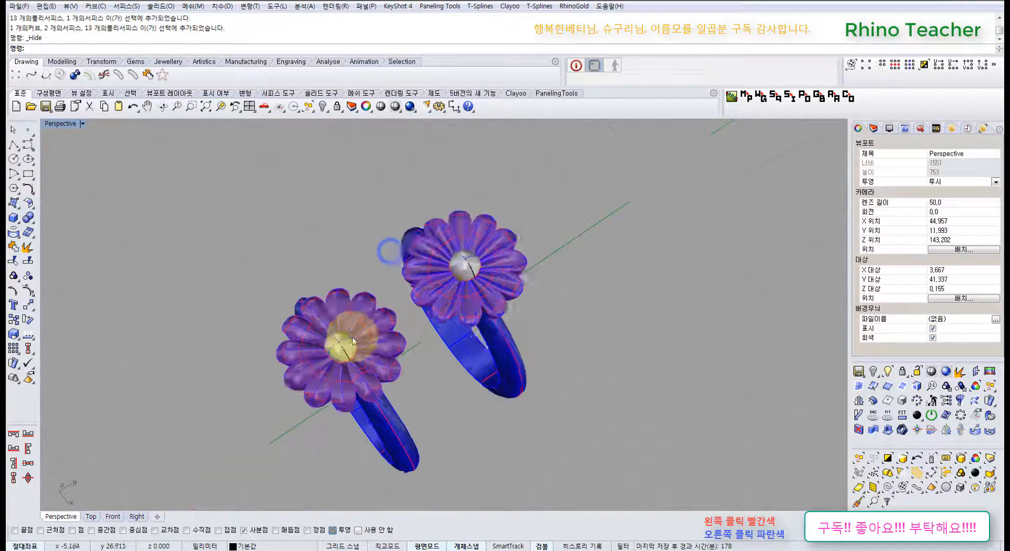
# - Remove the band of the ring nearest the origin from its group
pyautogui.moveTo(338, 333); pyautogui.dragTo(388, 360, button='right')
pyautogui.scroll(-4, 339, 309)
pyautogui.middleClick(379, 342)
pyautogui.click(378, 345)
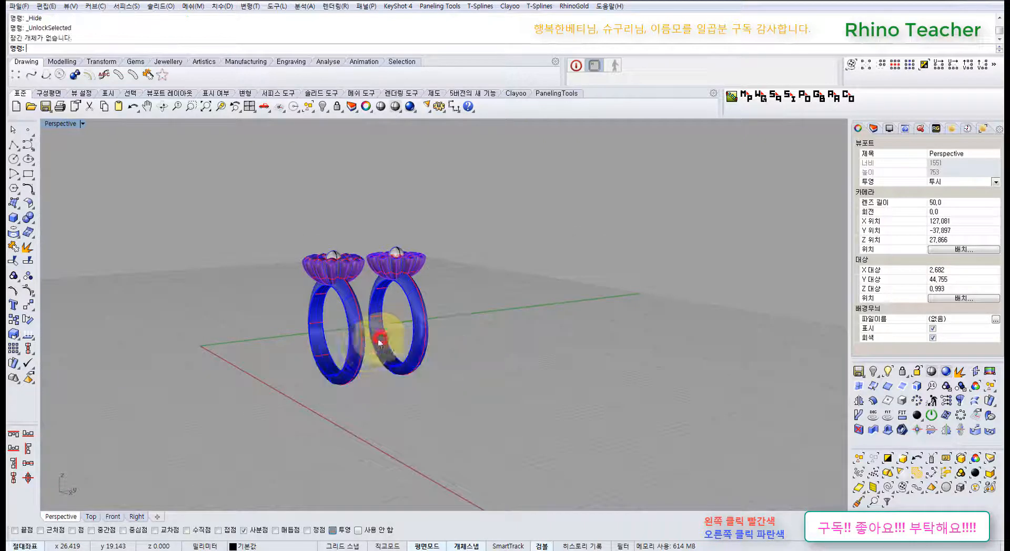
pyautogui.middleClick(389, 347)
pyautogui.click(400, 343)
pyautogui.click(350, 345)
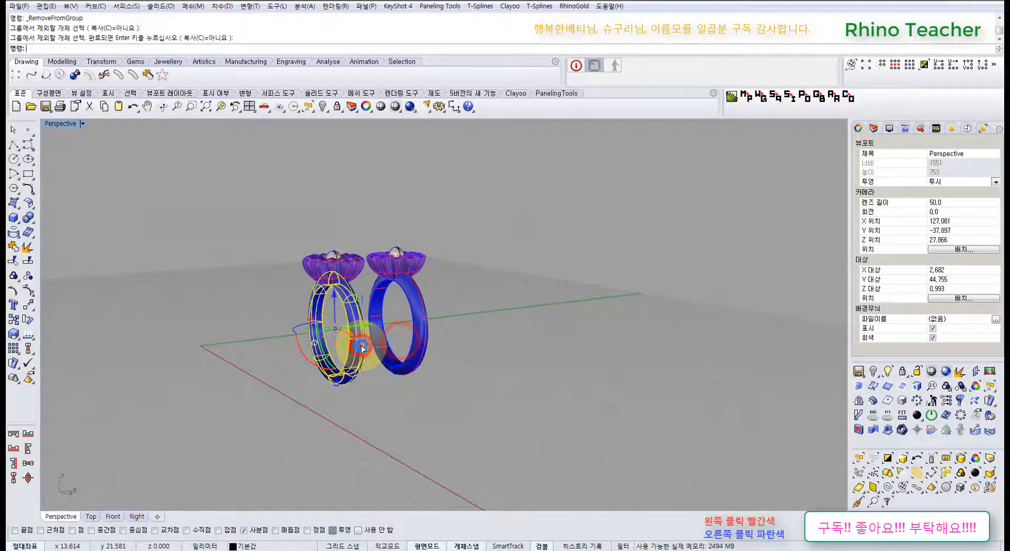
# - Select the band of the ring nearest the origin on its own and check its surfaces and edges
pyautogui.moveTo(350, 344); pyautogui.dragTo(395, 378, button='right')
pyautogui.scroll(4, 417, 426)
pyautogui.click(418, 427)
pyautogui.scroll(5, 395, 378)
pyautogui.click(412, 377)
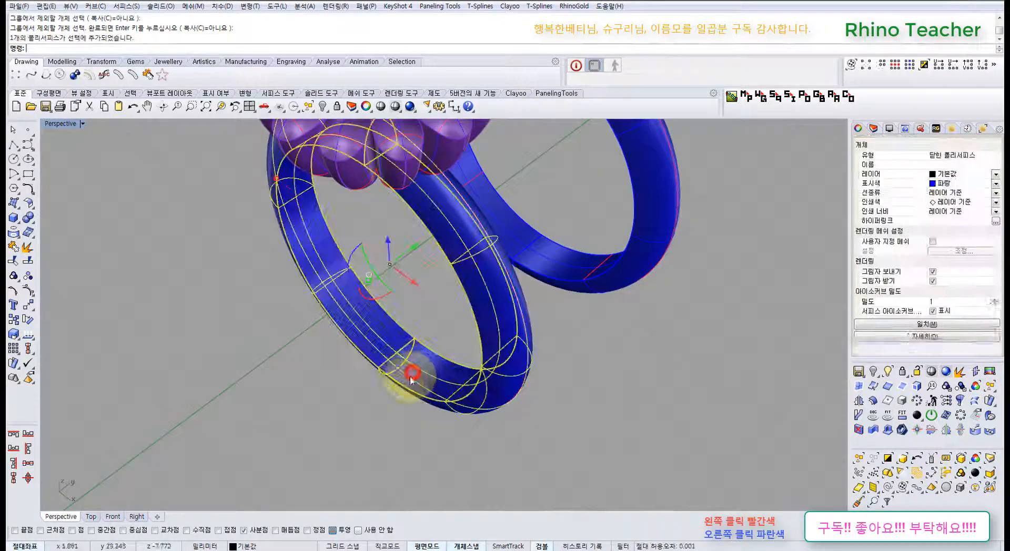
pyautogui.click(341, 415)
pyautogui.scroll(-3, 361, 349)
pyautogui.scroll(4, 352, 368)
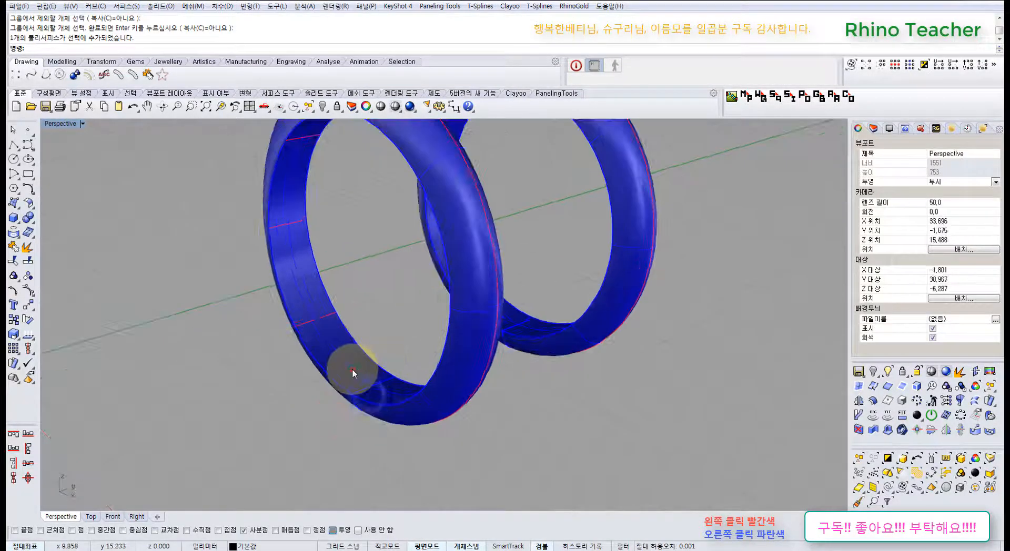
pyautogui.click(350, 369)
pyautogui.click(274, 419)
# - Inspect the inner face and lower section of the nearest ring's band up close and from below
pyautogui.scroll(-3, 316, 354)
pyautogui.scroll(5, 339, 412)
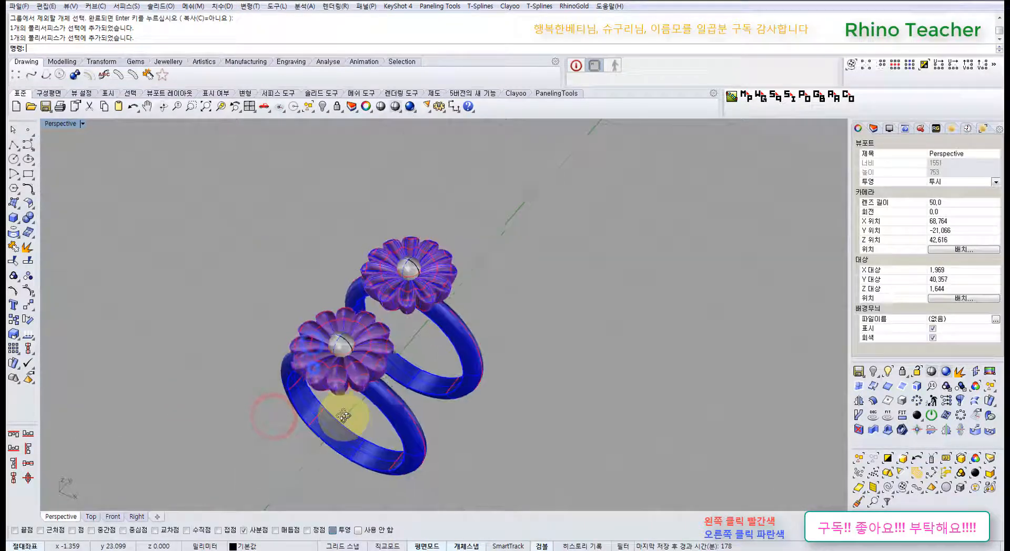
pyautogui.moveTo(381, 451); pyautogui.dragTo(370, 376, button='right')
pyautogui.scroll(-3, 370, 376)
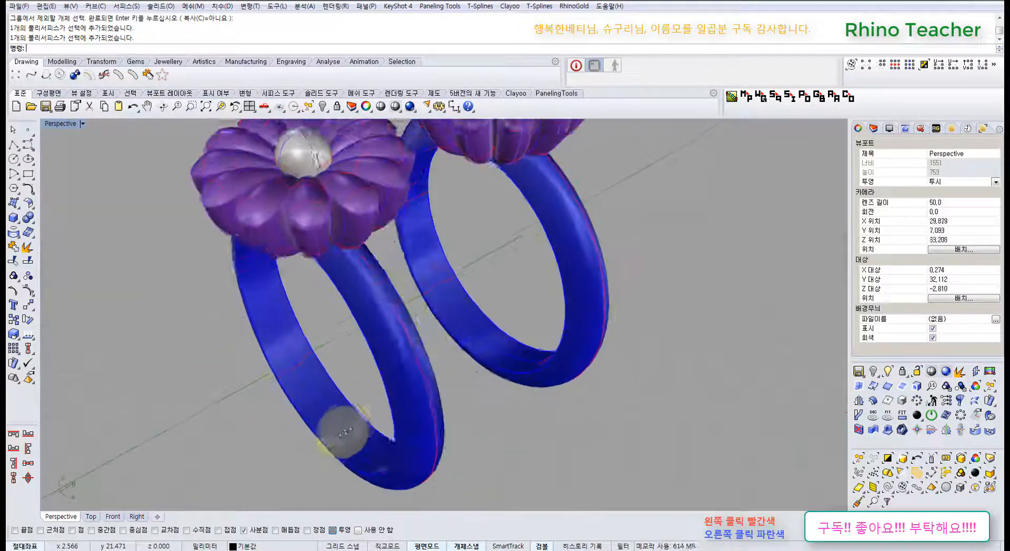
pyautogui.scroll(6, 338, 423)
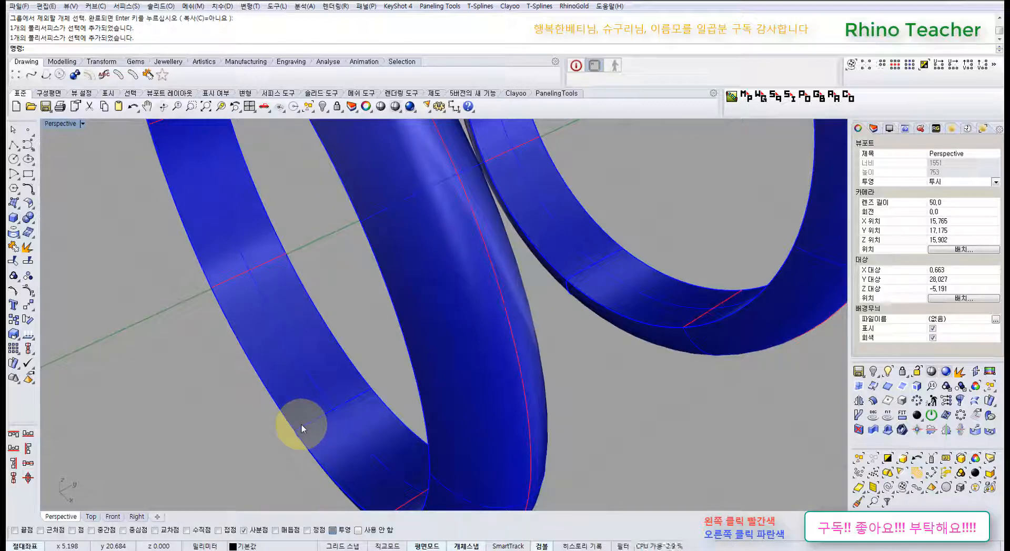
pyautogui.click(262, 469)
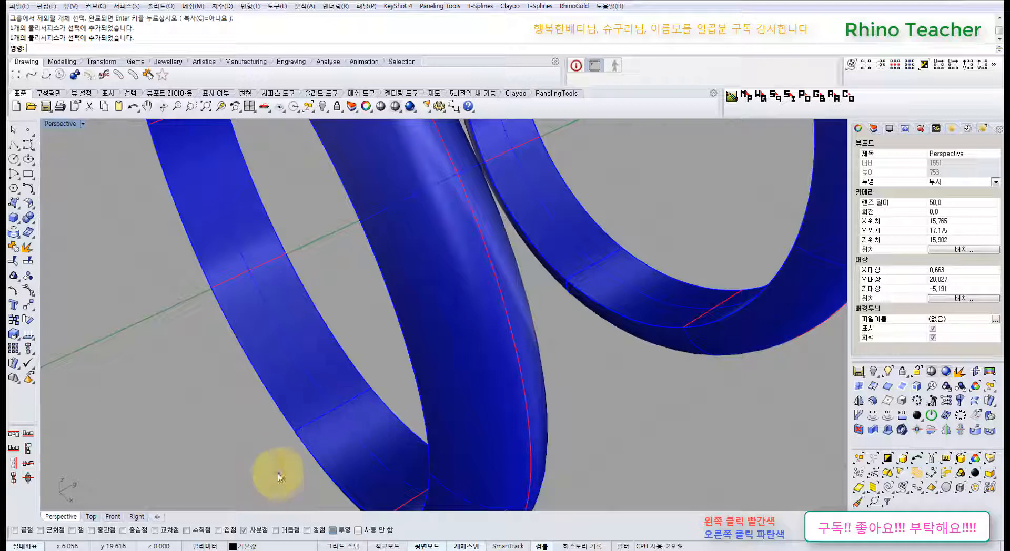
pyautogui.moveTo(278, 475); pyautogui.dragTo(392, 387, button='right')
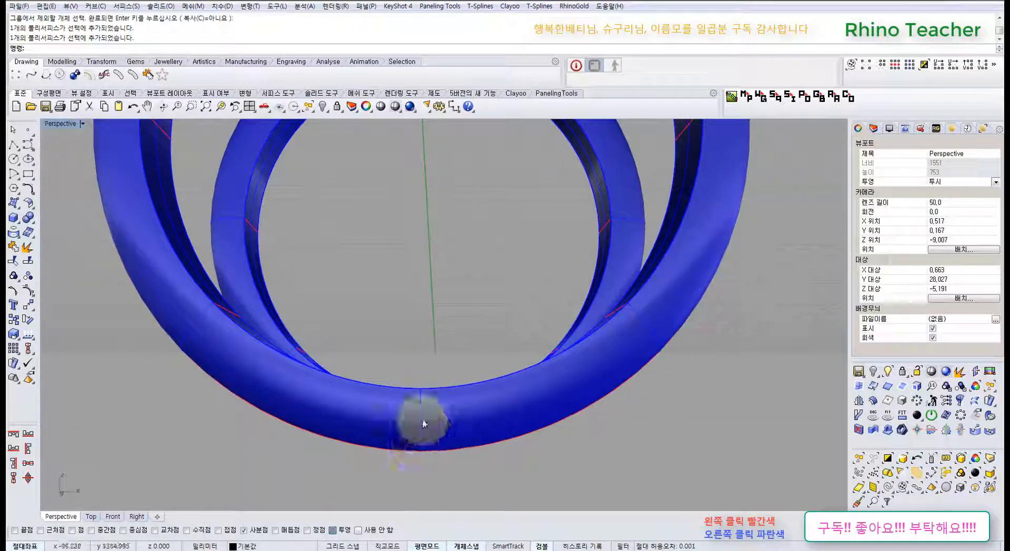
pyautogui.moveTo(421, 420); pyautogui.dragTo(367, 409, button='right')
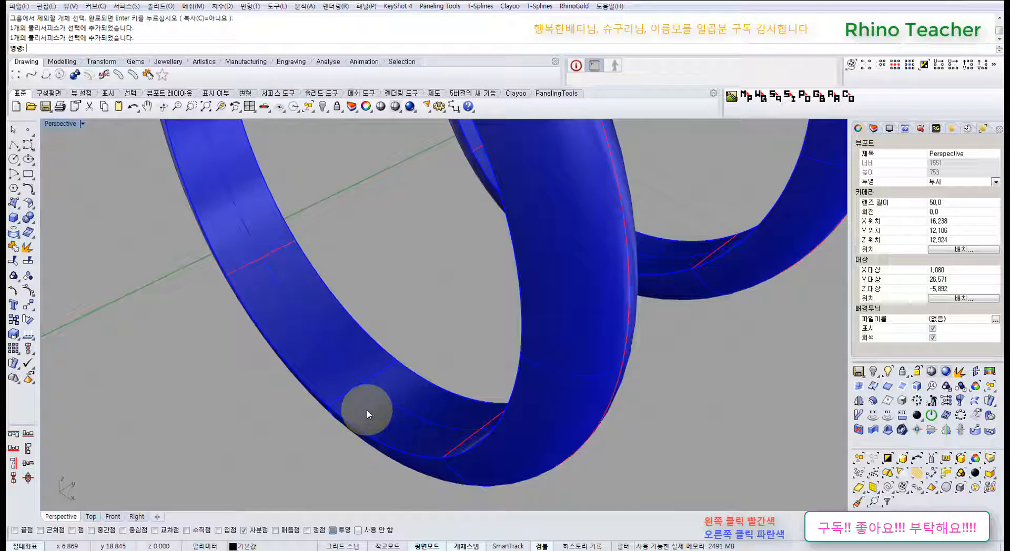
pyautogui.scroll(-8, 373, 407)
pyautogui.moveTo(361, 419); pyautogui.dragTo(427, 363, button='right')
pyautogui.scroll(-3, 430, 325)
pyautogui.scroll(2, 427, 363)
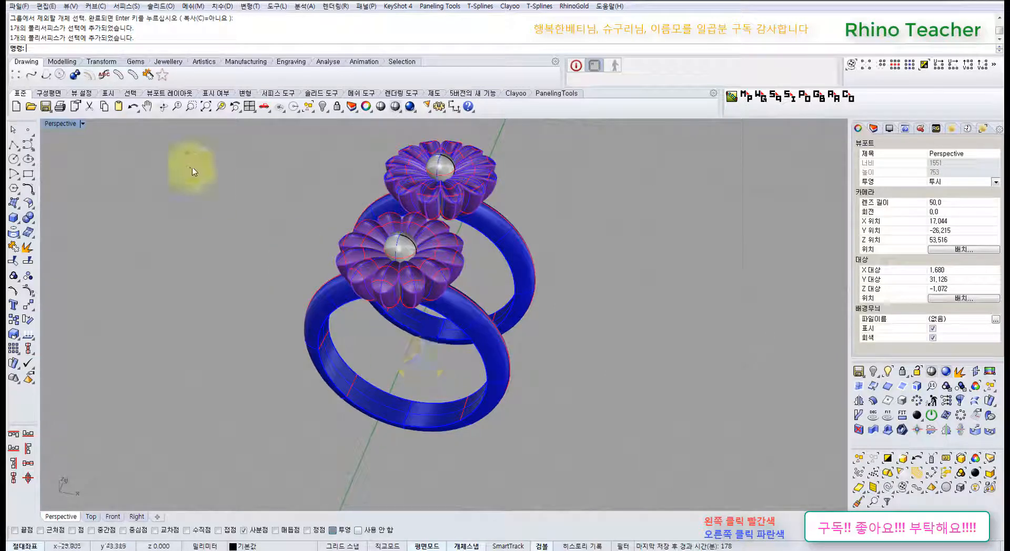
# - Draw an arched degree 3 control point curve with four points beside the two rings and delete it
pyautogui.click(28, 145)
pyautogui.scroll(-5, 512, 312)
pyautogui.moveTo(517, 277); pyautogui.dragTo(433, 345, button='right')
pyautogui.scroll(5, 451, 402)
pyautogui.click(400, 444)
pyautogui.click(457, 372)
pyautogui.click(556, 379)
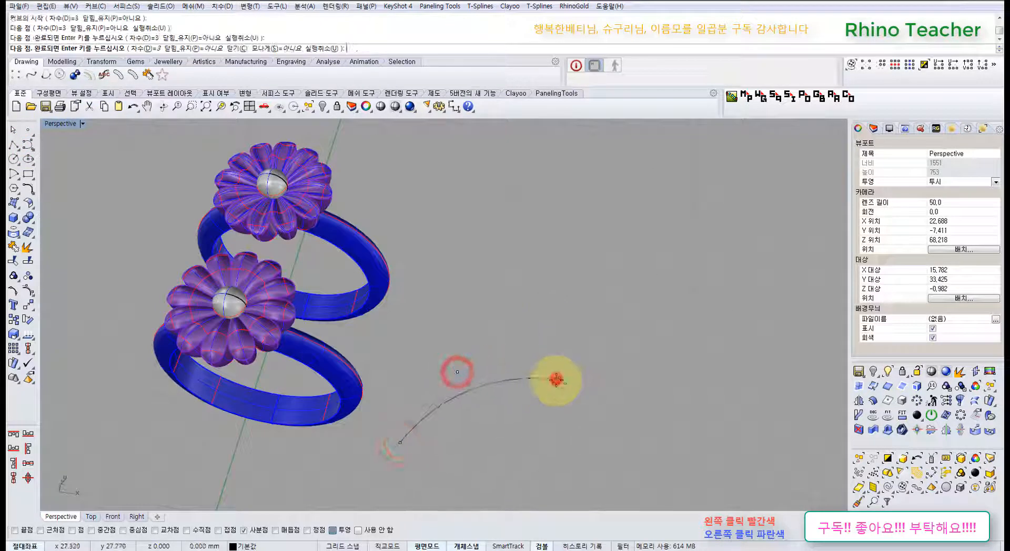
pyautogui.click(593, 449)
pyautogui.rightClick(593, 449)
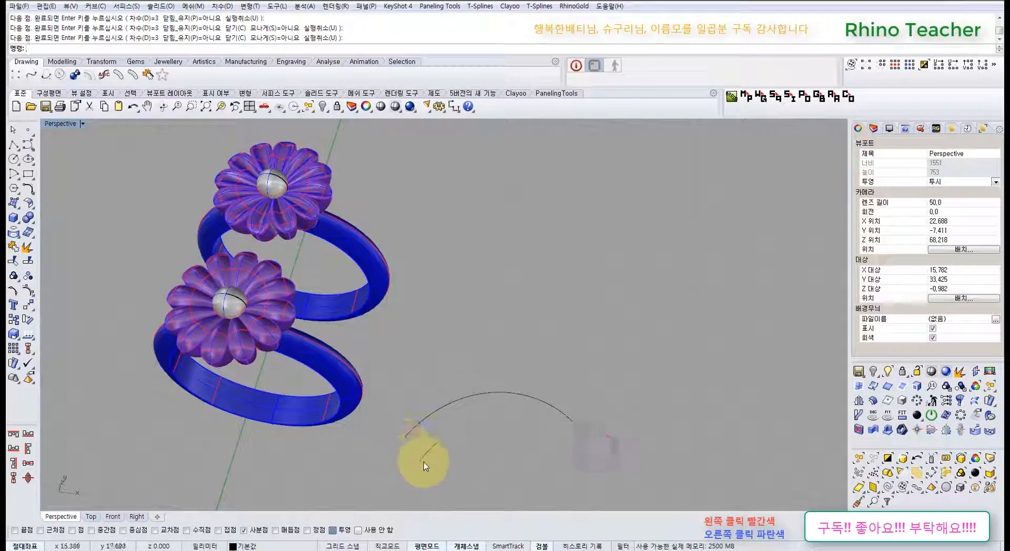
pyautogui.moveTo(514, 473); pyautogui.dragTo(479, 367)
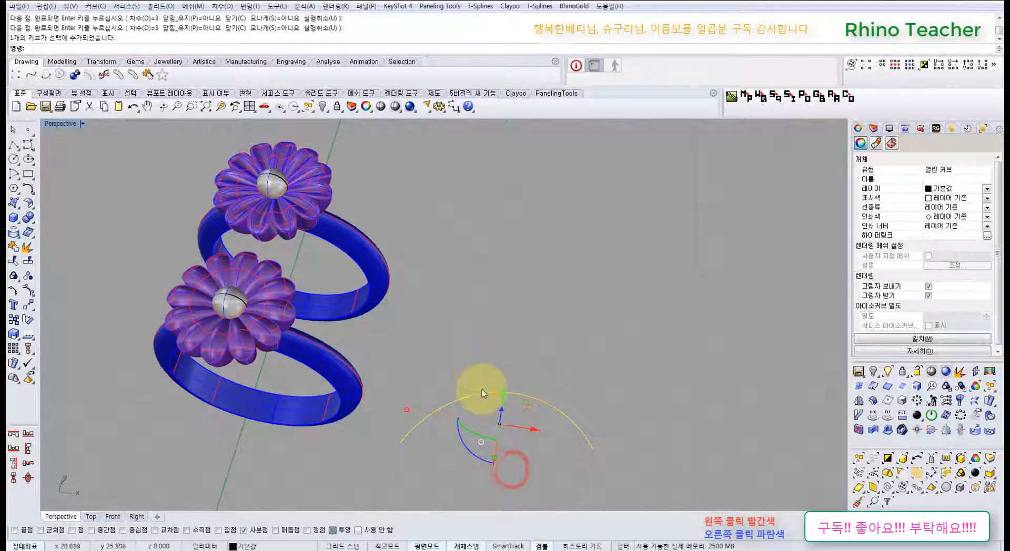
pyautogui.press('Delete')
# - Group the flower head and the band of the ring nearest the origin
pyautogui.moveTo(426, 433); pyautogui.dragTo(345, 356, button='right')
pyautogui.click(360, 386)
pyautogui.moveTo(359, 390); pyautogui.dragTo(425, 418, button='right')
pyautogui.click(424, 418)
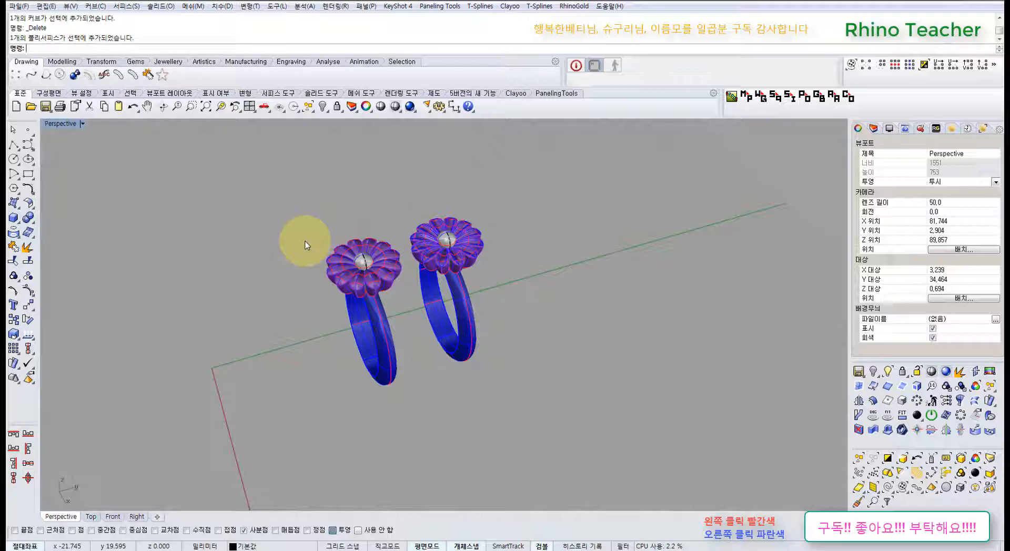
pyautogui.moveTo(284, 207); pyautogui.dragTo(423, 421)
pyautogui.hotkey('ctrl', 'g')
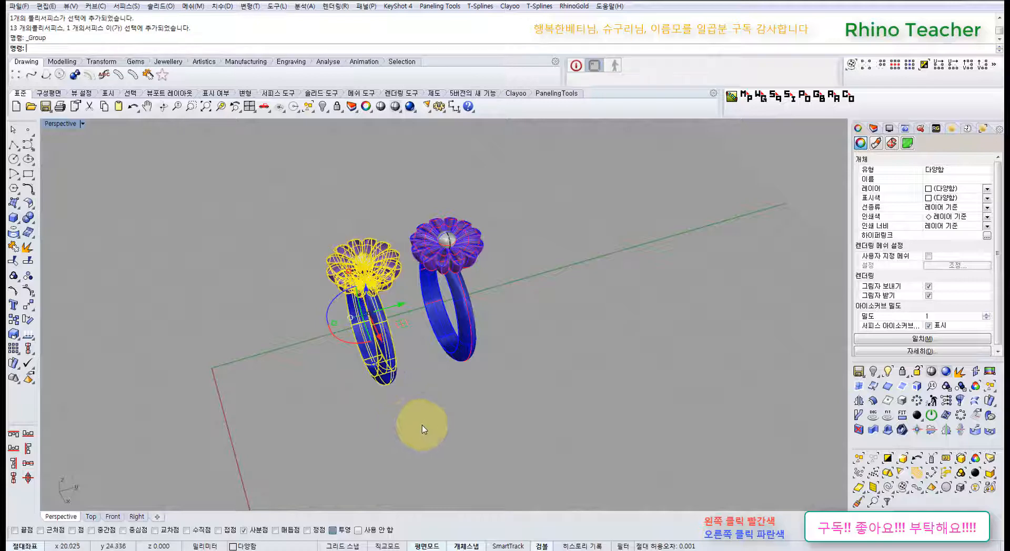
pyautogui.click(421, 424)
pyautogui.moveTo(436, 343); pyautogui.dragTo(405, 310, button='right')
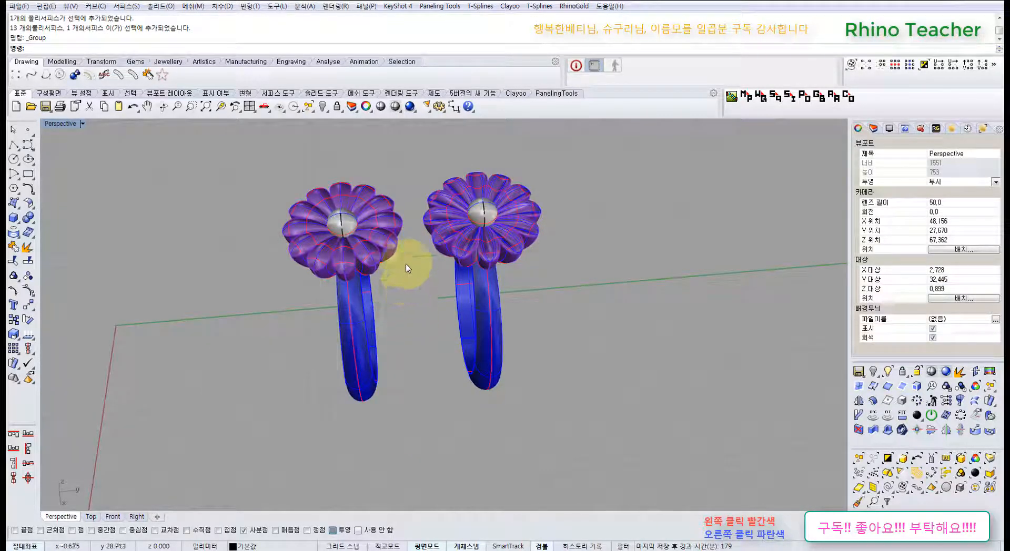
# - Remove the band of the ring nearest the origin from its group with the flower head
pyautogui.moveTo(372, 275); pyautogui.dragTo(426, 314, button='right')
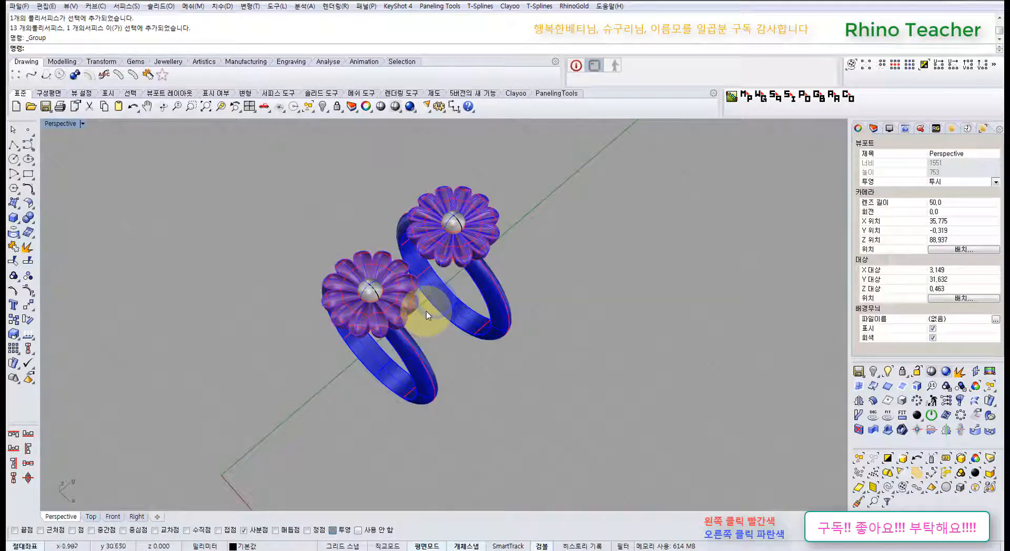
pyautogui.moveTo(529, 394); pyautogui.dragTo(485, 342, button='right')
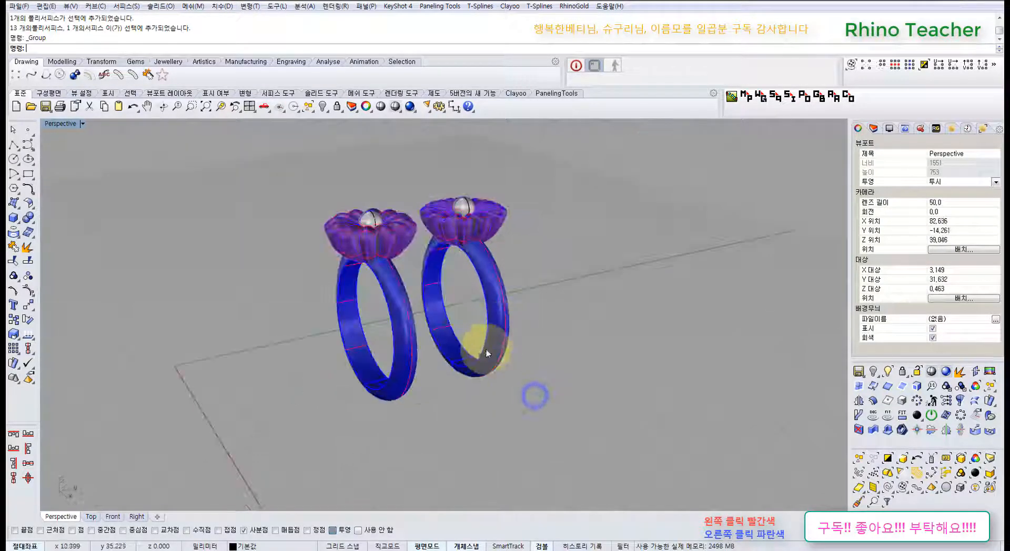
pyautogui.middleClick(420, 356)
pyautogui.click(452, 342)
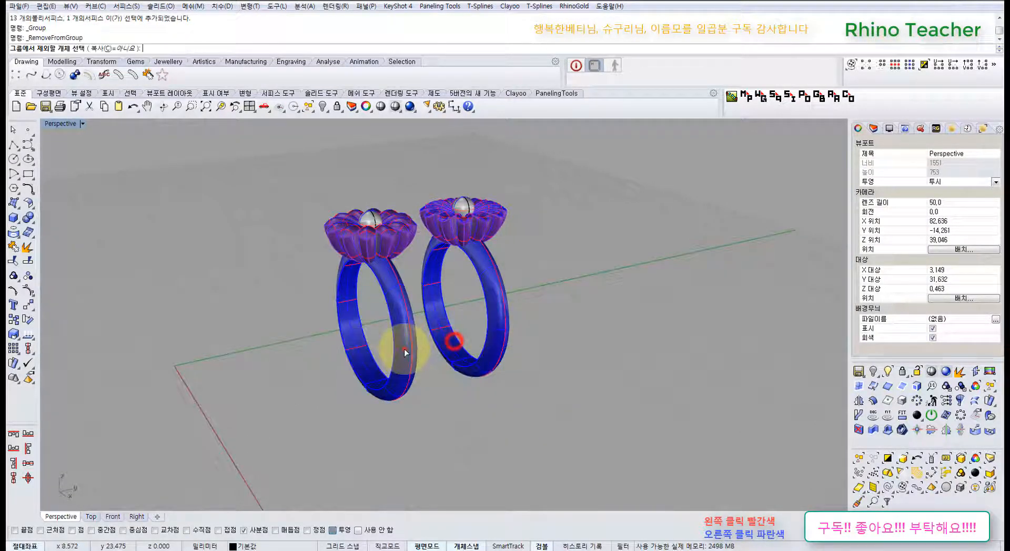
pyautogui.click(308, 363)
pyautogui.moveTo(308, 363); pyautogui.dragTo(450, 360, button='right')
pyautogui.click(457, 360)
# - Show the ring nearest the origin close up in the Top view and set that view to Shaded display
pyautogui.hotkey('ctrl', 'F1')
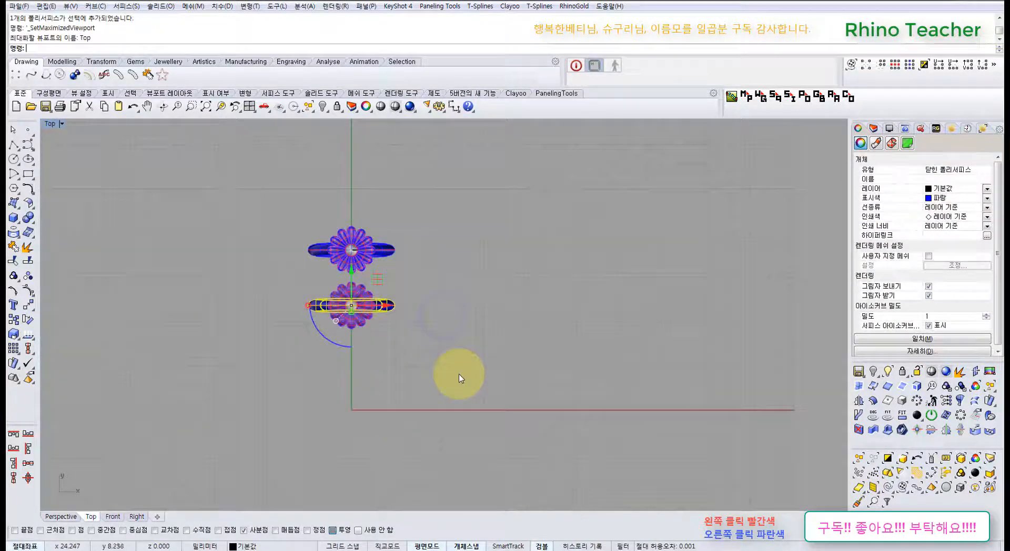
pyautogui.scroll(5, 416, 348)
pyautogui.moveTo(530, 304); pyautogui.dragTo(438, 303, button='right')
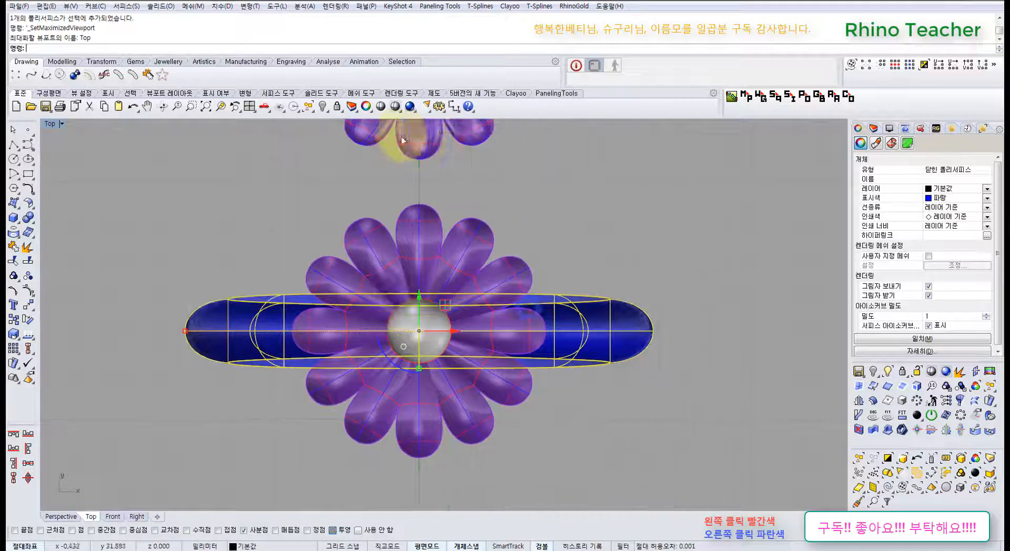
pyautogui.click(395, 107)
pyautogui.click(450, 208)
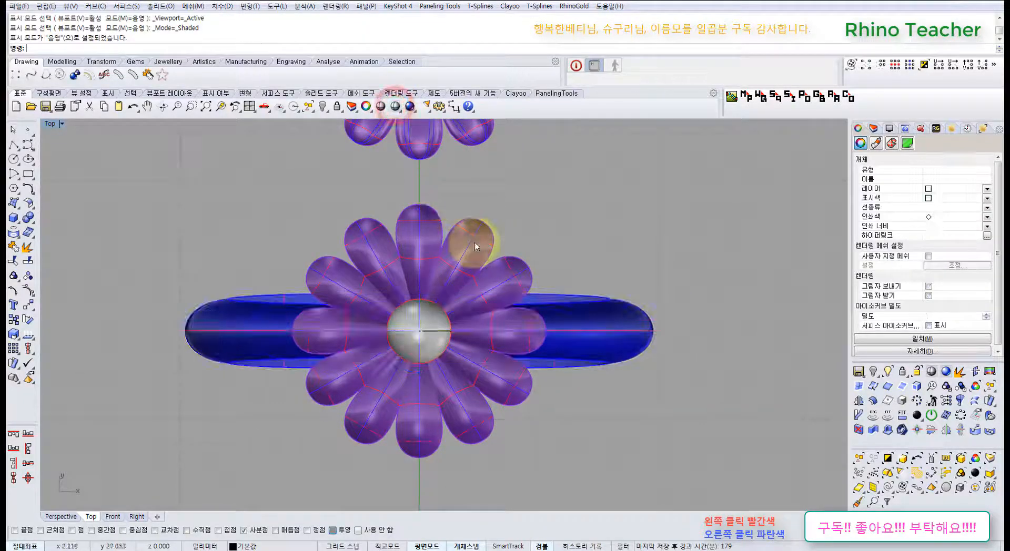
# - Select the nearest ring's band and its flower head one after the other to check that they are separate
pyautogui.moveTo(624, 278); pyautogui.dragTo(553, 263, button='right')
pyautogui.click(542, 317)
pyautogui.click(472, 212)
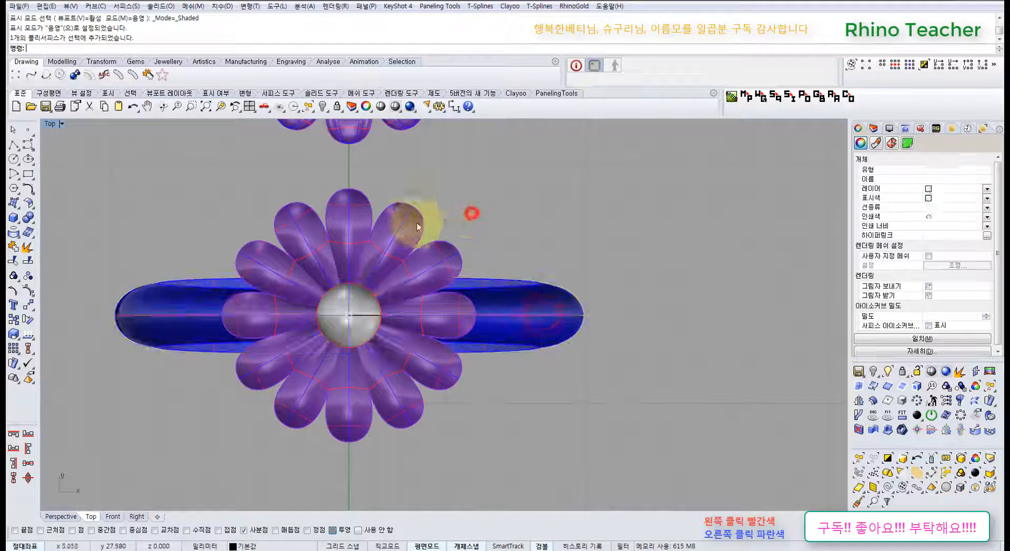
pyautogui.click(398, 224)
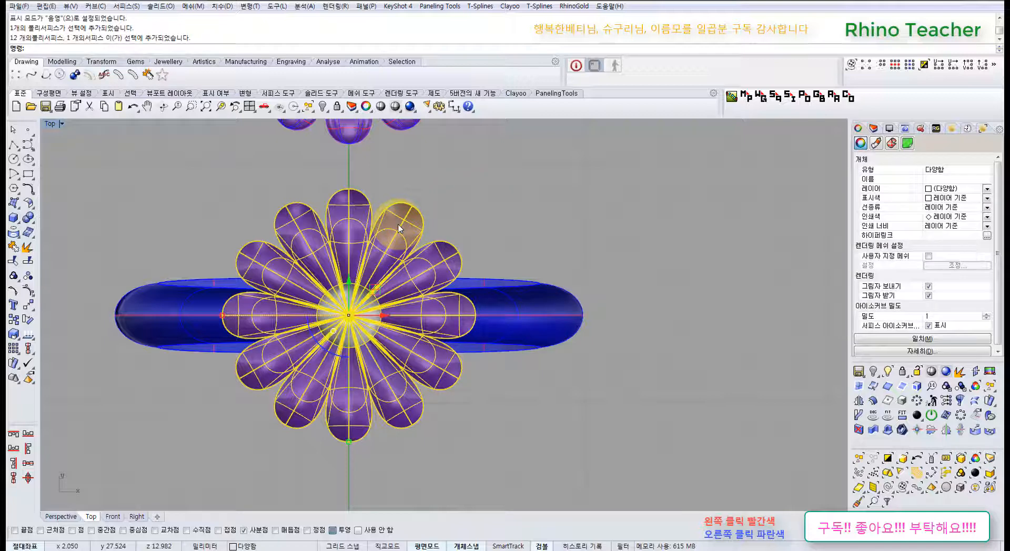
pyautogui.click(451, 214)
# - Try widening the nearest ring's band along the Y axis to about the flower head's width, and undo it
pyautogui.click(514, 292)
pyautogui.scroll(-2, 469, 302)
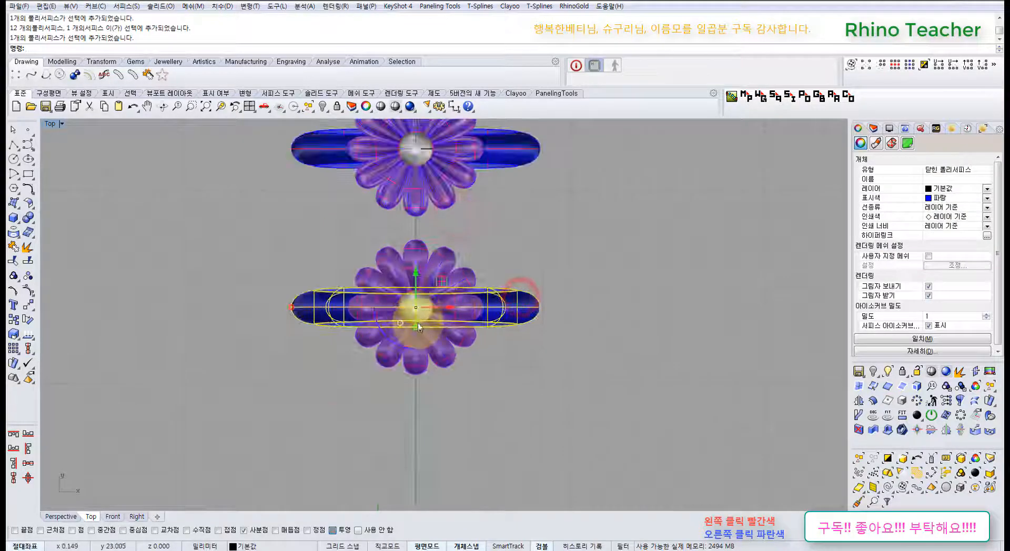
pyautogui.moveTo(416, 326); pyautogui.dragTo(424, 371)
pyautogui.click(705, 322)
pyautogui.scroll(3, 382, 260)
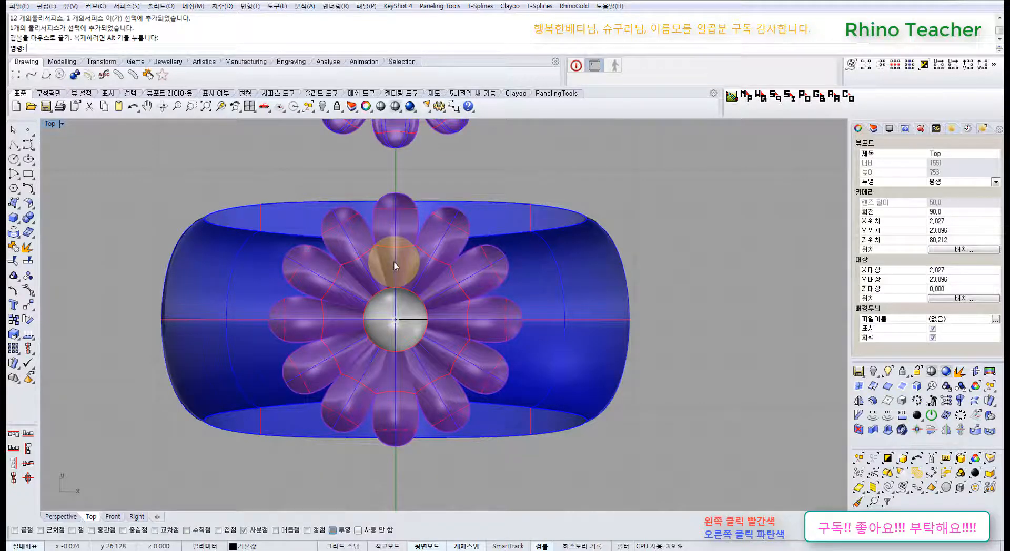
pyautogui.hotkey('ctrl', 'z')
pyautogui.click(545, 213)
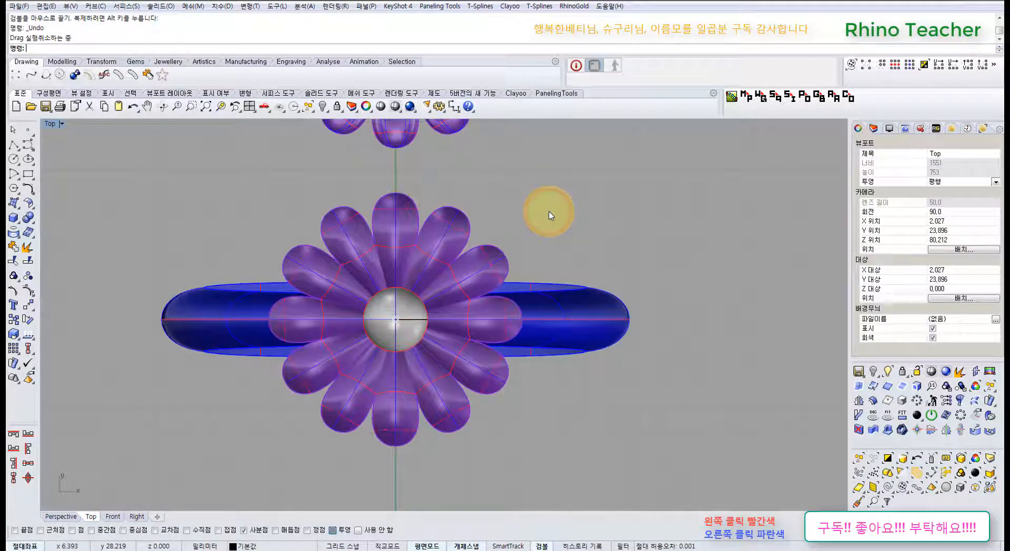
# - Check the flower head's selection and widen only the nearest ring's band along Y to about the flower head's full width
pyautogui.click(414, 233)
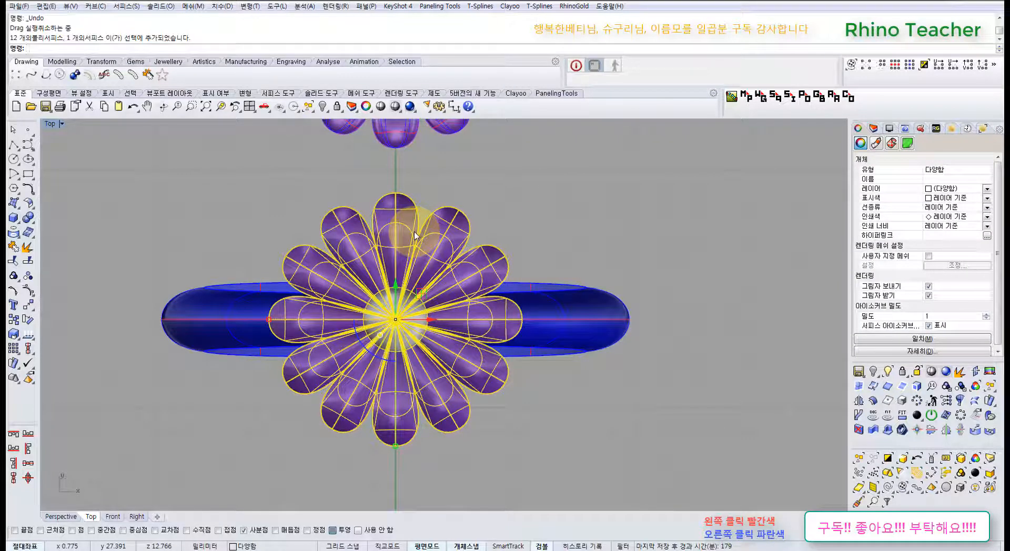
pyautogui.click(516, 200)
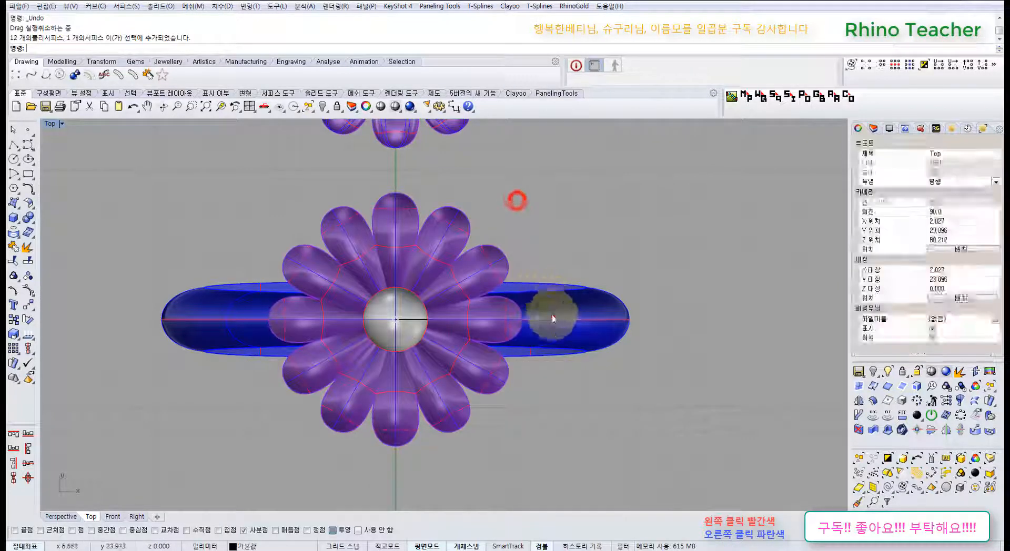
pyautogui.click(549, 316)
pyautogui.moveTo(396, 359); pyautogui.dragTo(435, 451)
pyautogui.click(684, 379)
pyautogui.moveTo(552, 370); pyautogui.dragTo(575, 355, button='right')
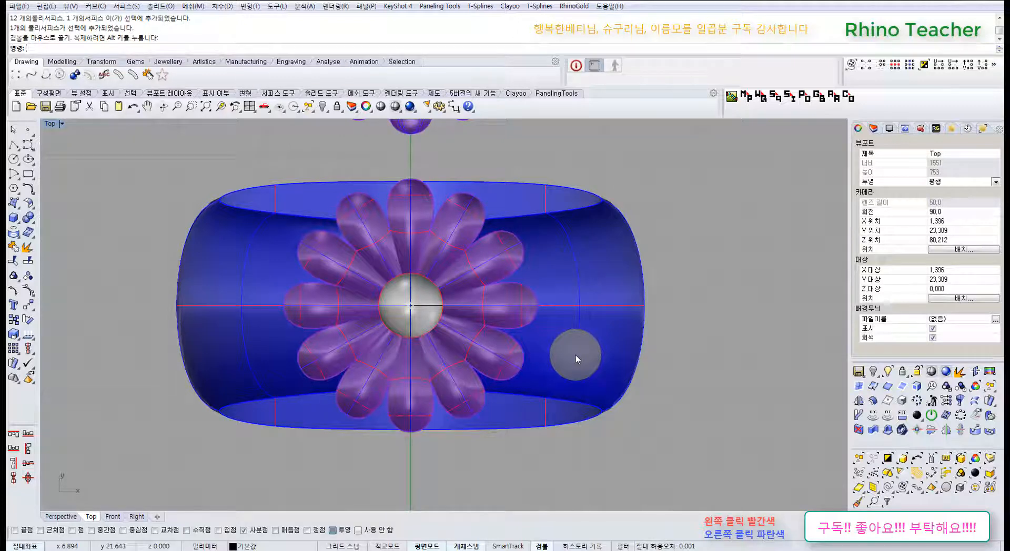
pyautogui.click(593, 346)
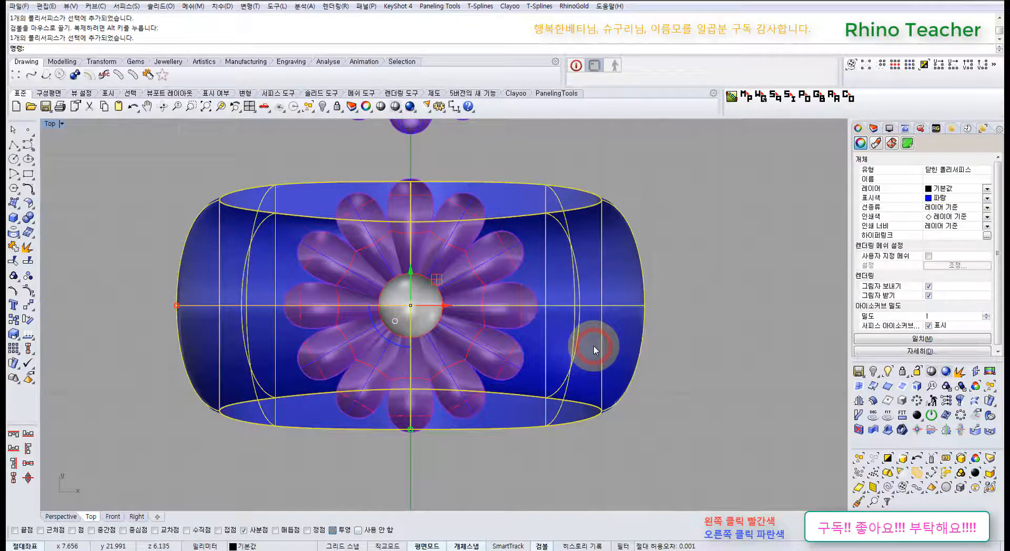
# - Enlarge the flower head on the widened band in the Perspective view
pyautogui.hotkey('ctrl', 'F4')
pyautogui.moveTo(556, 361); pyautogui.dragTo(442, 278, button='right')
pyautogui.scroll(3, 388, 267)
pyautogui.moveTo(358, 282); pyautogui.dragTo(373, 354, button='right')
pyautogui.moveTo(320, 331); pyautogui.dragTo(292, 277, button='right')
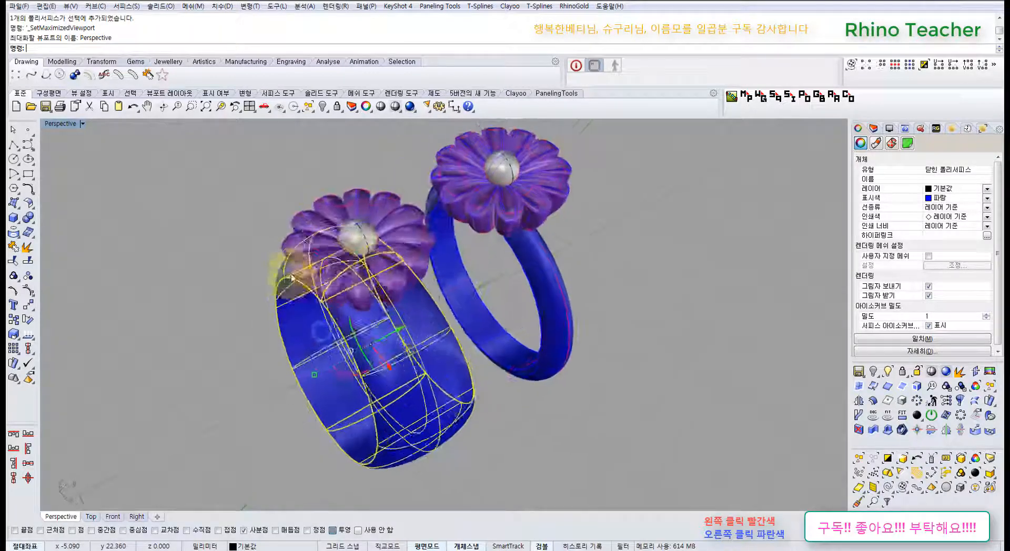
pyautogui.moveTo(227, 159); pyautogui.dragTo(446, 315)
pyautogui.moveTo(342, 252); pyautogui.dragTo(222, 205, button='right')
pyautogui.click(219, 226)
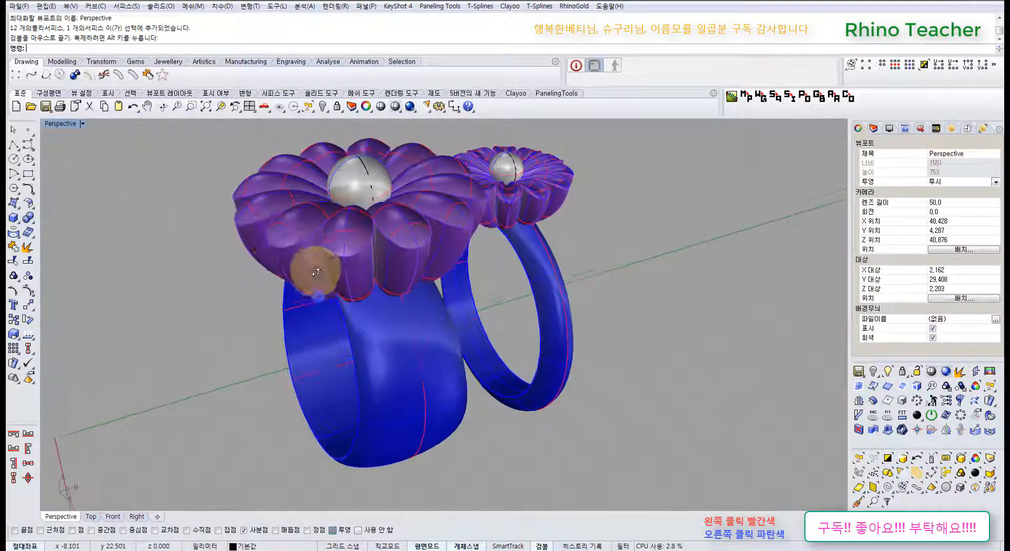
# - Undo the enlargement of the flower head and the widening of the band
pyautogui.hotkey('ctrl', 'z')
pyautogui.hotkey('ctrl', 'z')
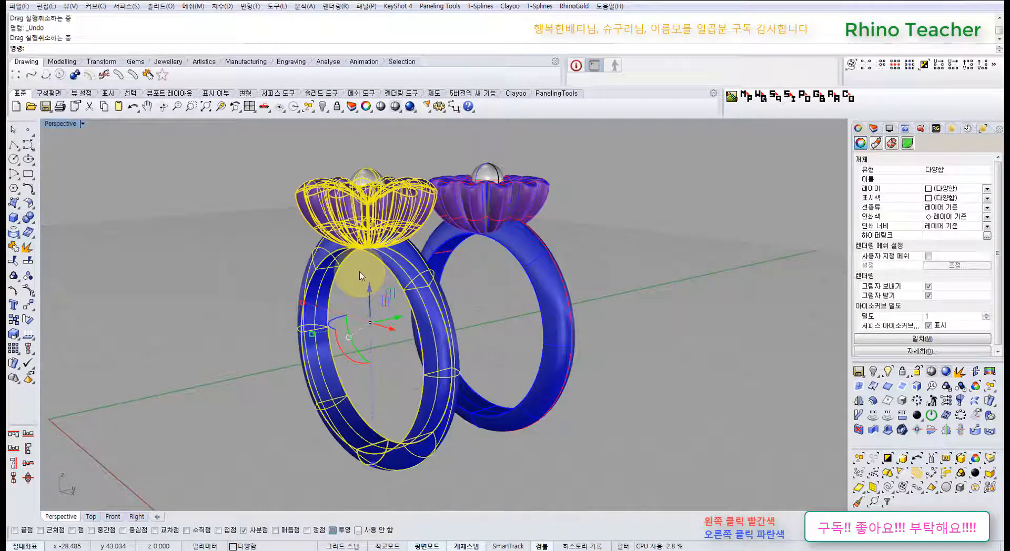
pyautogui.click(225, 264)
pyautogui.moveTo(242, 265); pyautogui.dragTo(441, 324, button='right')
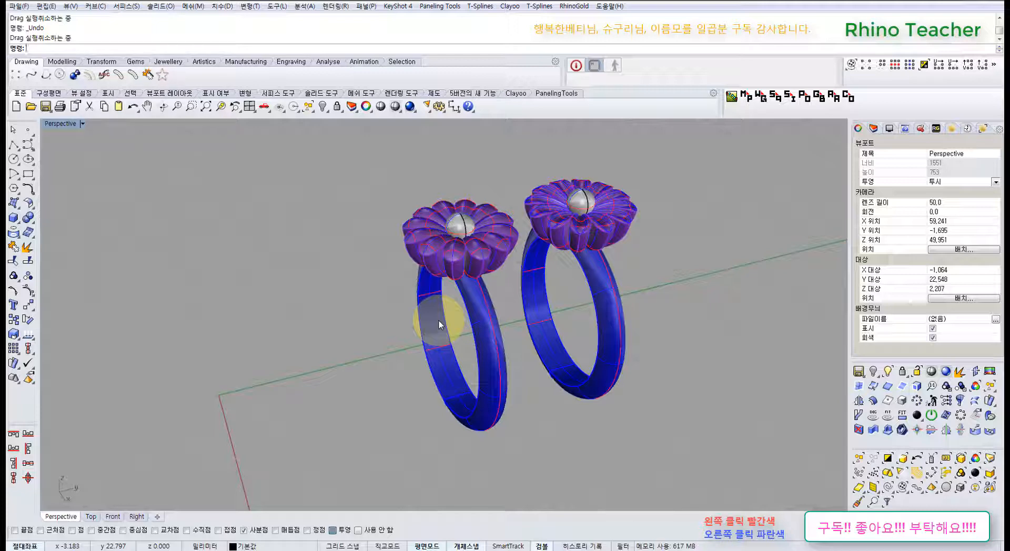
# - Move the nearest ring's band away from its flower head to show them apart, and undo the move
pyautogui.click(441, 325)
pyautogui.moveTo(489, 325); pyautogui.dragTo(316, 349)
pyautogui.click(319, 358)
pyautogui.moveTo(286, 358)
pyautogui.mouseDown(button='right')
pyautogui.moveTo(282, 417)
pyautogui.moveTo(300, 422)
pyautogui.moveTo(293, 405)
pyautogui.moveTo(368, 305)
pyautogui.mouseUp(button='right')
pyautogui.click(407, 198)
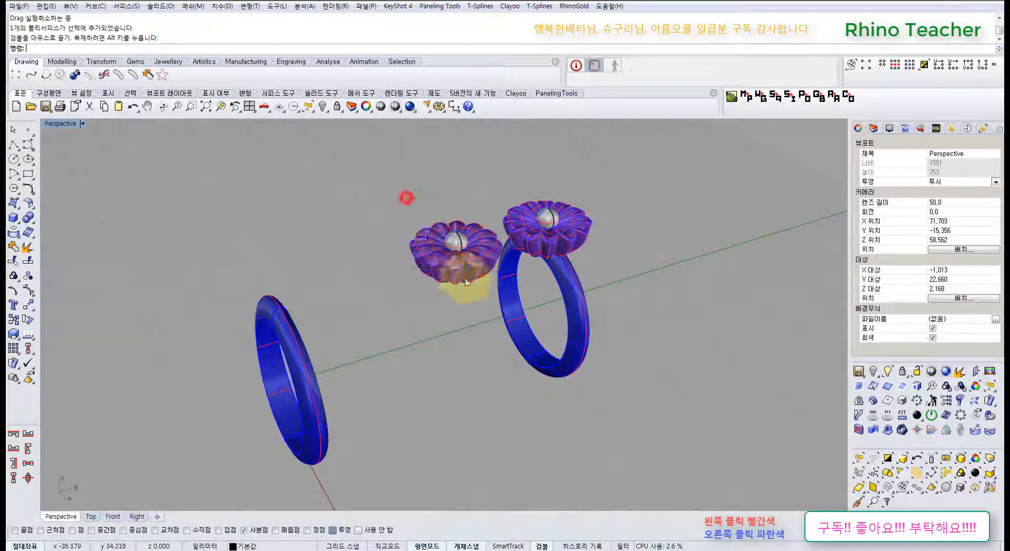
pyautogui.moveTo(465, 282); pyautogui.dragTo(498, 311)
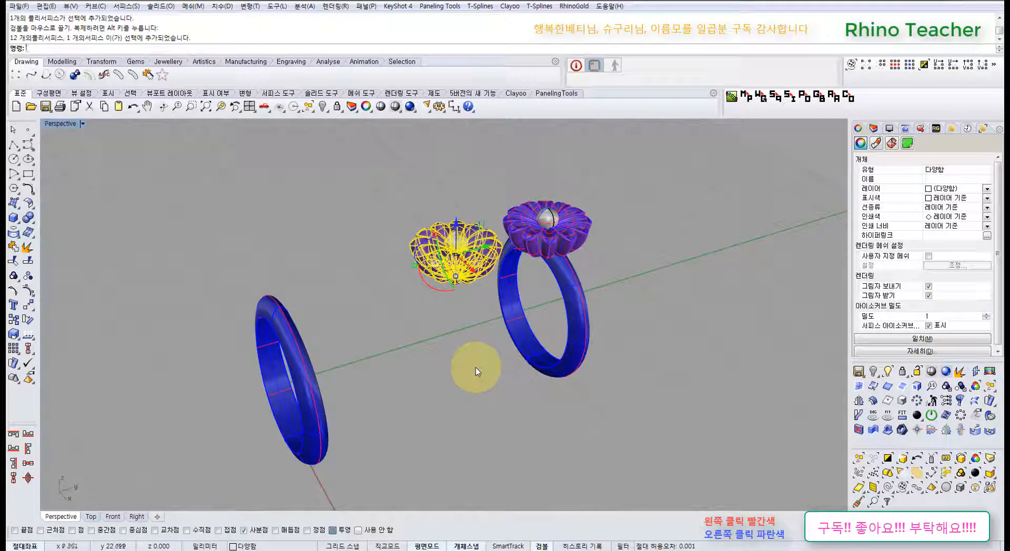
pyautogui.hotkey('ctrl', 'z')
pyautogui.press('Escape')
# - Examine both finished rings from above, the front and the side, and select the nearest ring's flower head
pyautogui.moveTo(339, 292); pyautogui.dragTo(340, 320, button='right')
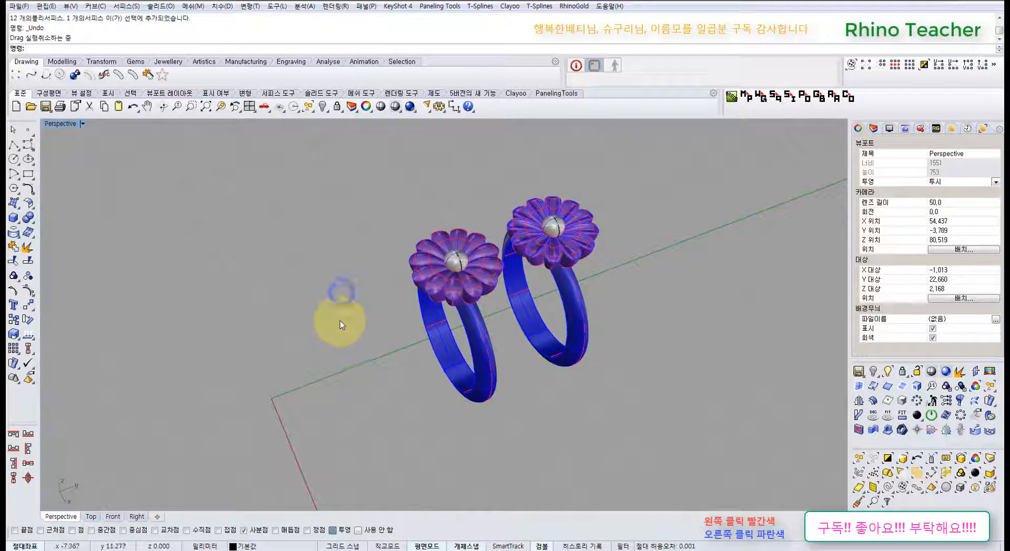
pyautogui.moveTo(363, 363)
pyautogui.mouseDown(button='right')
pyautogui.moveTo(435, 275)
pyautogui.moveTo(435, 330)
pyautogui.moveTo(450, 337)
pyautogui.mouseUp(button='right')
pyautogui.scroll(5, 462, 304)
pyautogui.scroll(-8, 473, 261)
pyautogui.scroll(5, 469, 258)
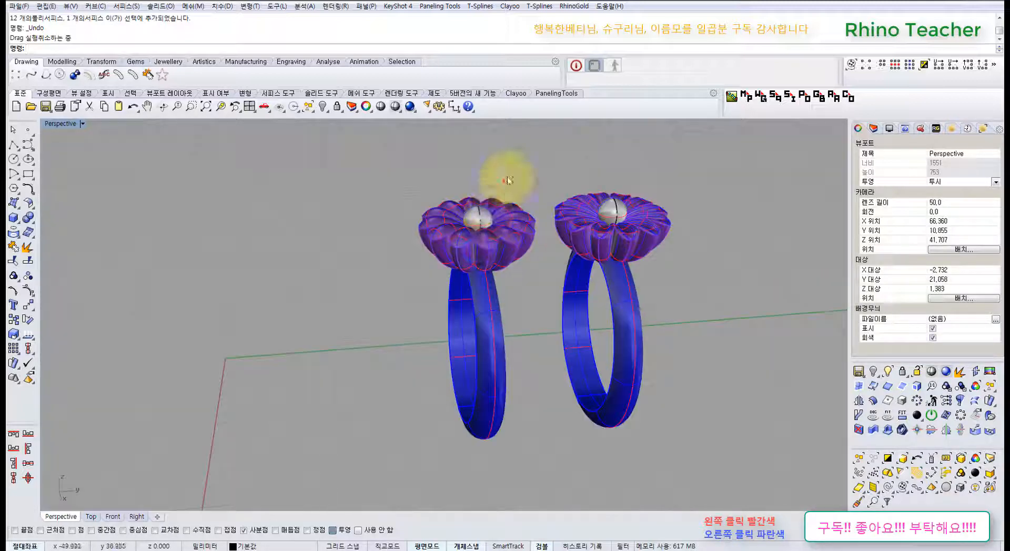
pyautogui.moveTo(506, 181); pyautogui.dragTo(417, 304)
pyautogui.moveTo(417, 300); pyautogui.dragTo(424, 381, button='right')
pyautogui.click(413, 414)
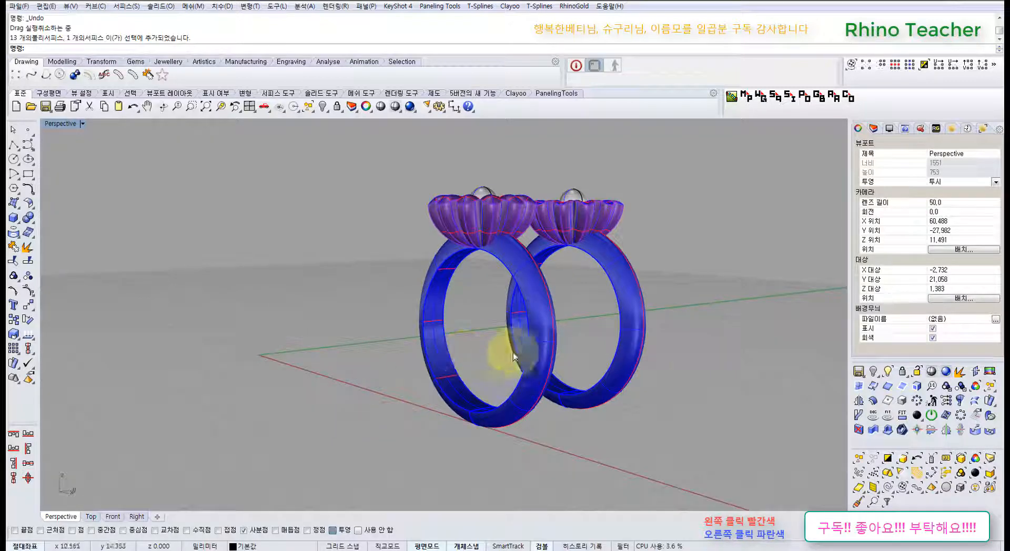
# - Hide both rings and maximise the Front view around the origin
pyautogui.hotkey('ctrl', 'a')
pyautogui.hotkey('ctrl', 'h')
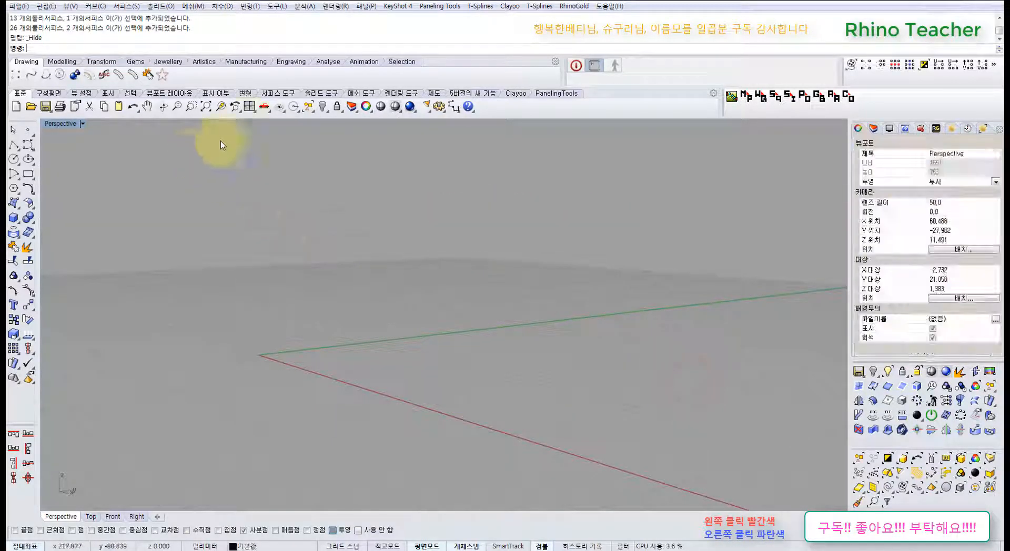
pyautogui.click(249, 107)
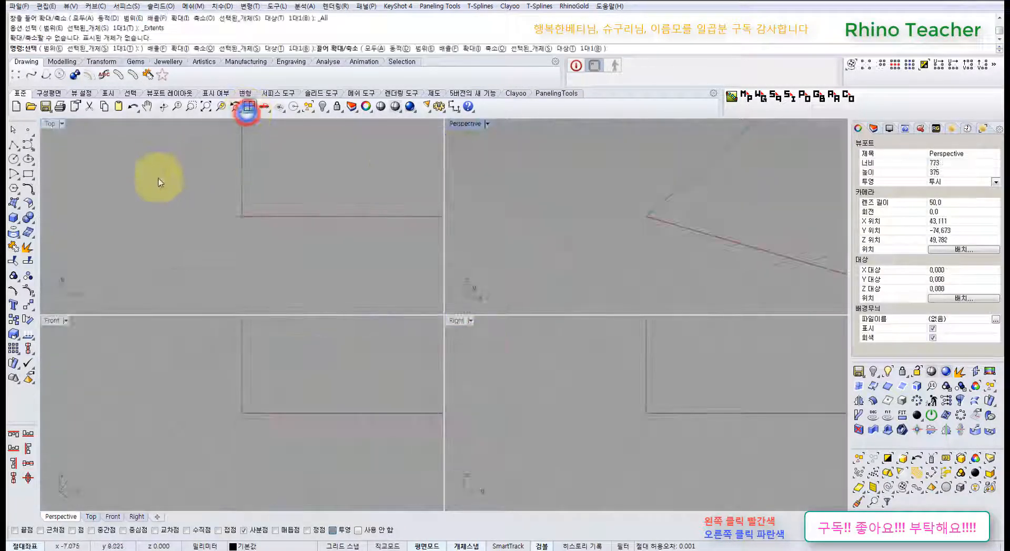
pyautogui.doubleClick(58, 321)
pyautogui.moveTo(227, 280); pyautogui.dragTo(212, 313, button='right')
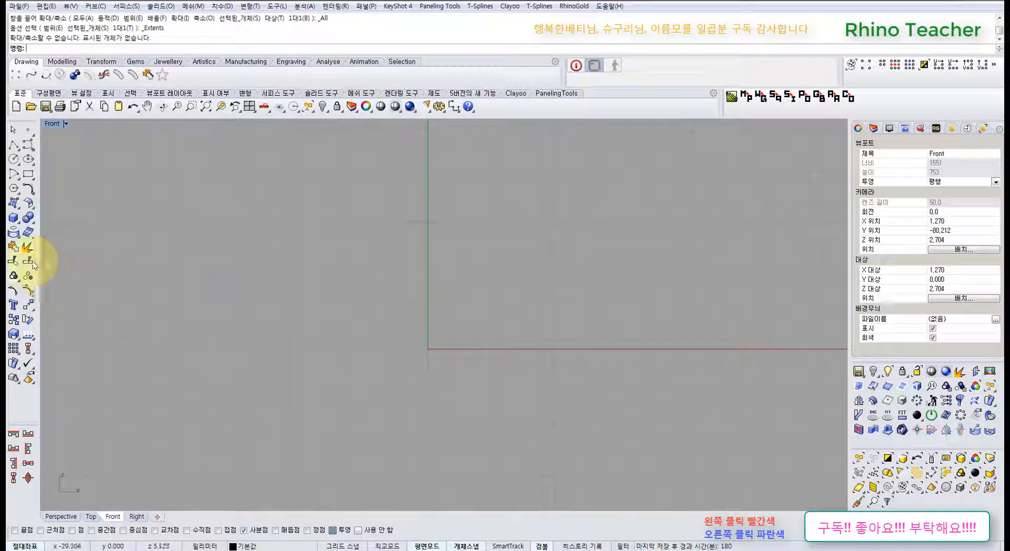
# - Draw a circle with a diameter of 16 mm centred on the origin in the Front view
pyautogui.click(14, 158)
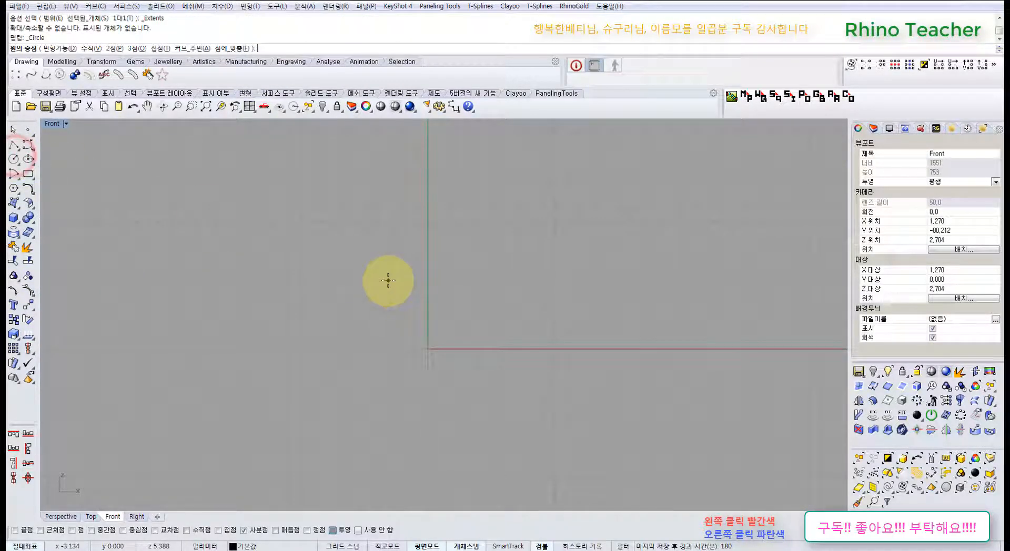
pyautogui.click(248, 107)
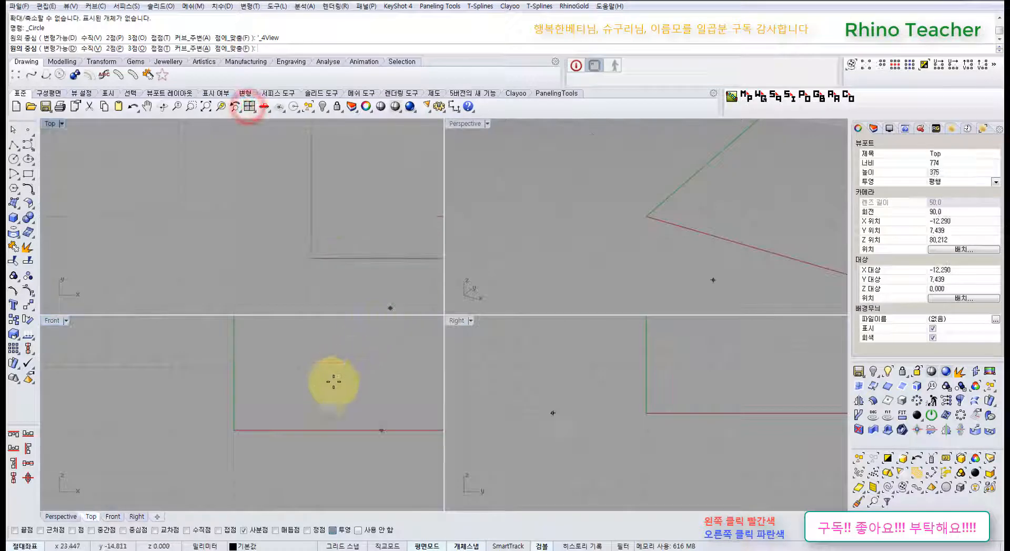
pyautogui.doubleClick(54, 321)
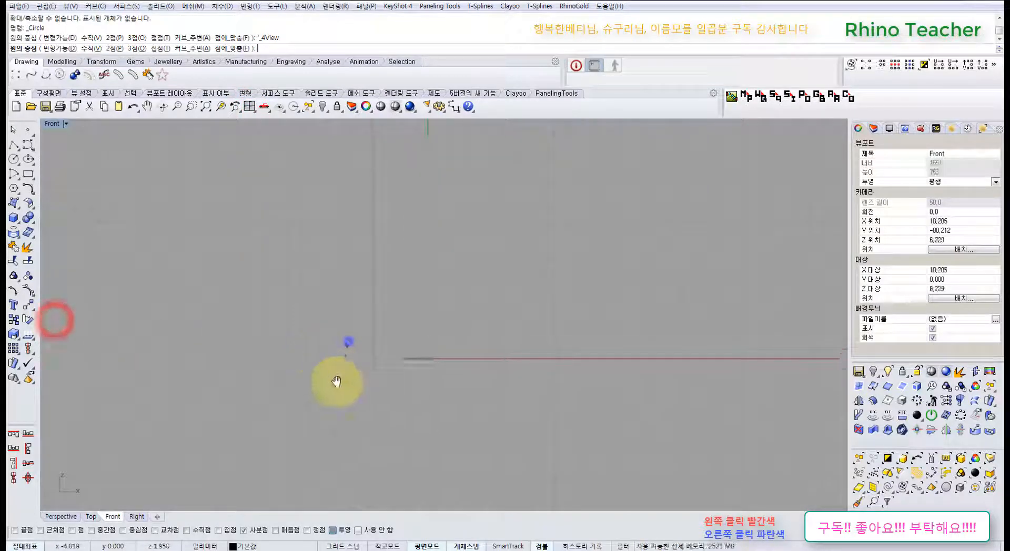
pyautogui.write('0')
pyautogui.press('Return')
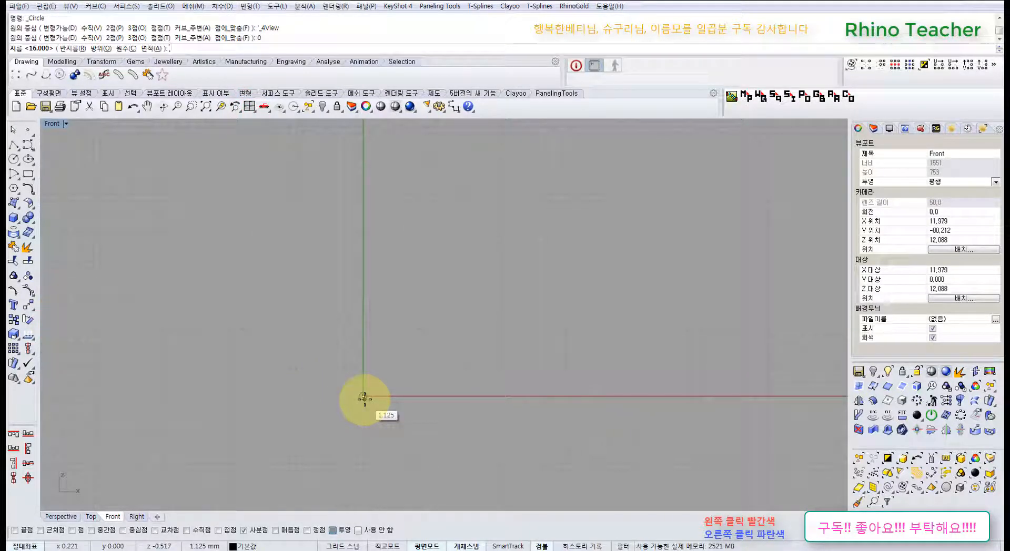
pyautogui.write('16')
pyautogui.press('Return')
pyautogui.moveTo(453, 376); pyautogui.dragTo(235, 176)
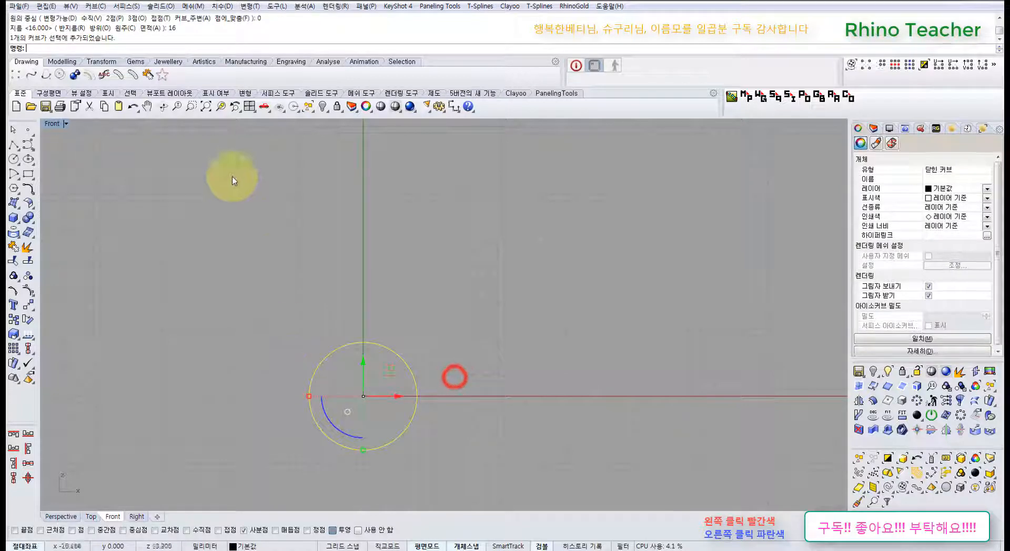
# - Draw a horizontal line extending 2 mm to each side of the circle's bottom quadrant point in the maximised Right view
pyautogui.click(250, 107)
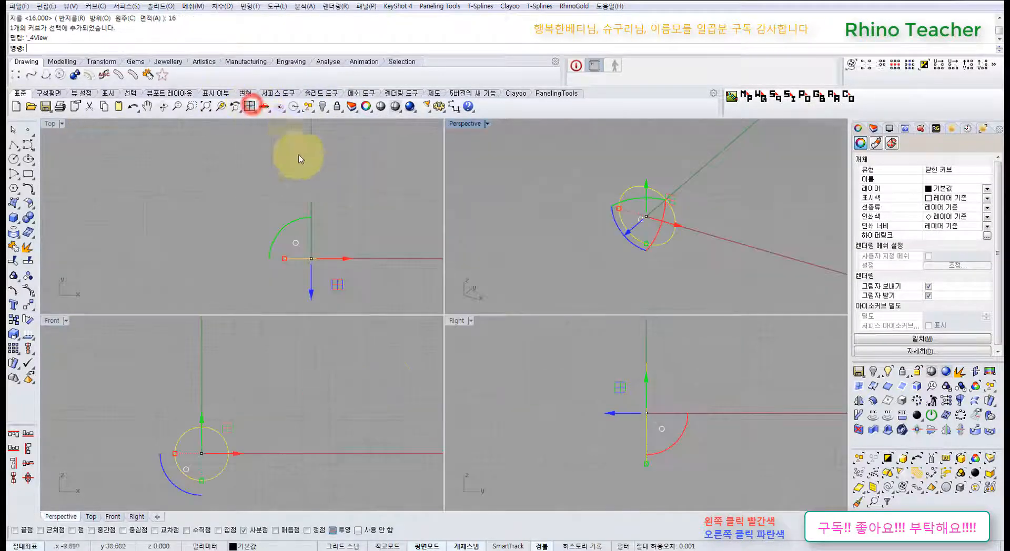
pyautogui.doubleClick(458, 319)
pyautogui.moveTo(476, 399); pyautogui.dragTo(491, 359, button='right')
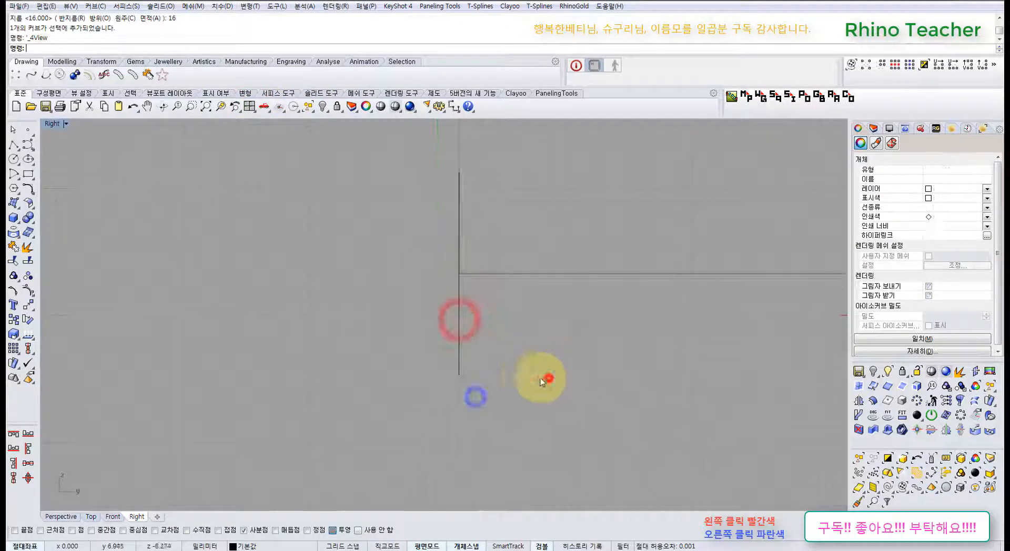
pyautogui.click(547, 377)
pyautogui.click(18, 145)
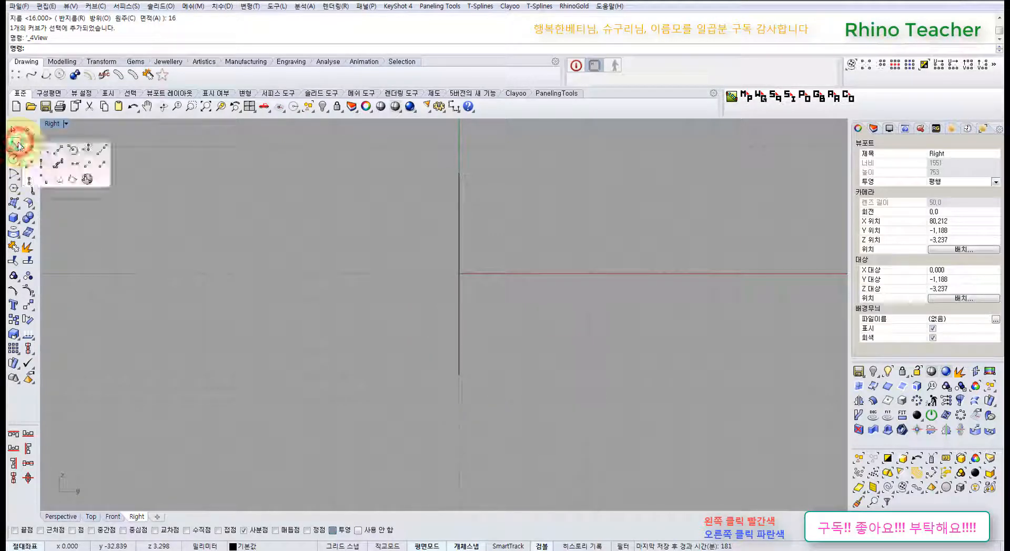
pyautogui.click(57, 152)
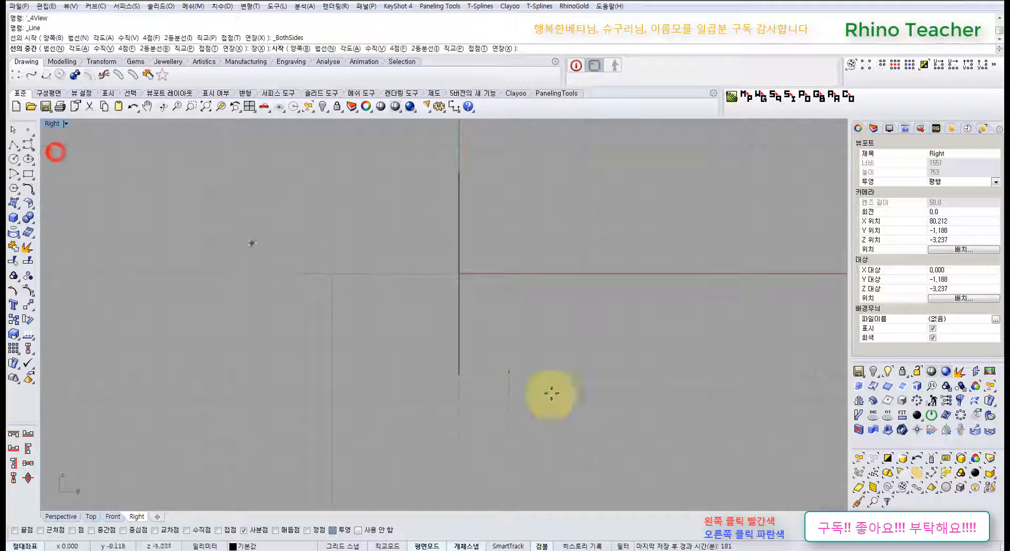
pyautogui.click(459, 375)
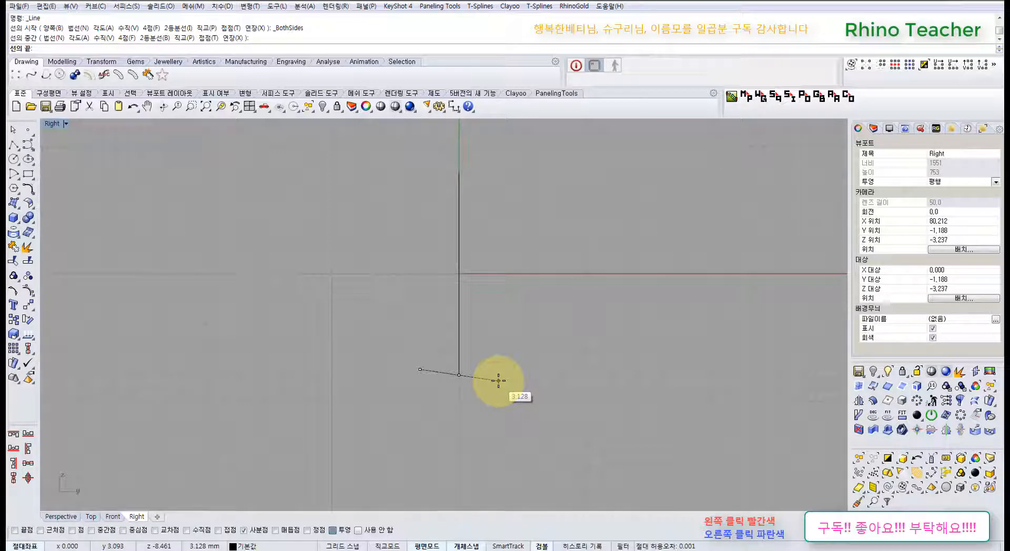
pyautogui.moveTo(435, 366); pyautogui.dragTo(518, 379, button='right')
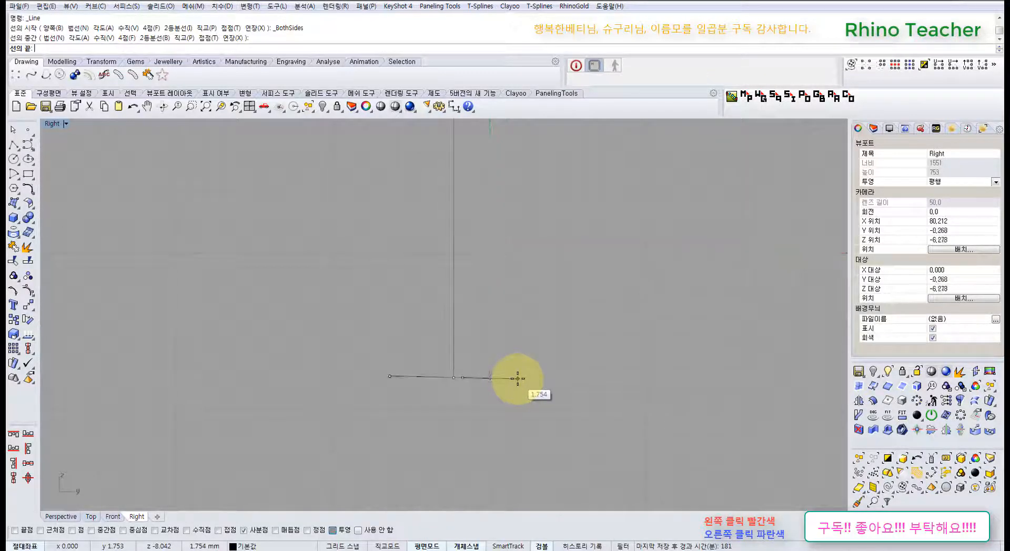
pyautogui.write('2')
pyautogui.press('Return')
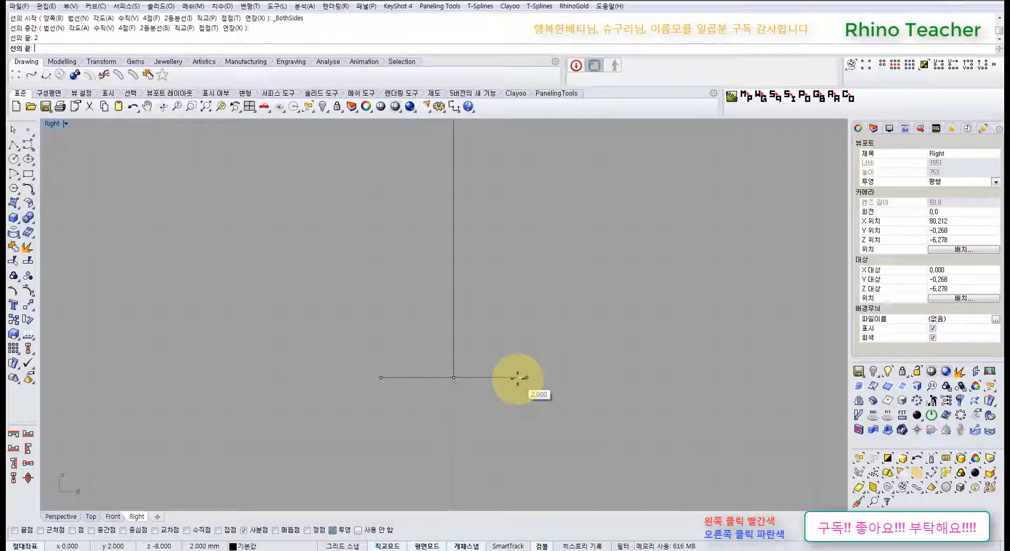
pyautogui.keyDown('shift'); pyautogui.click(512, 395); pyautogui.keyUp('shift')
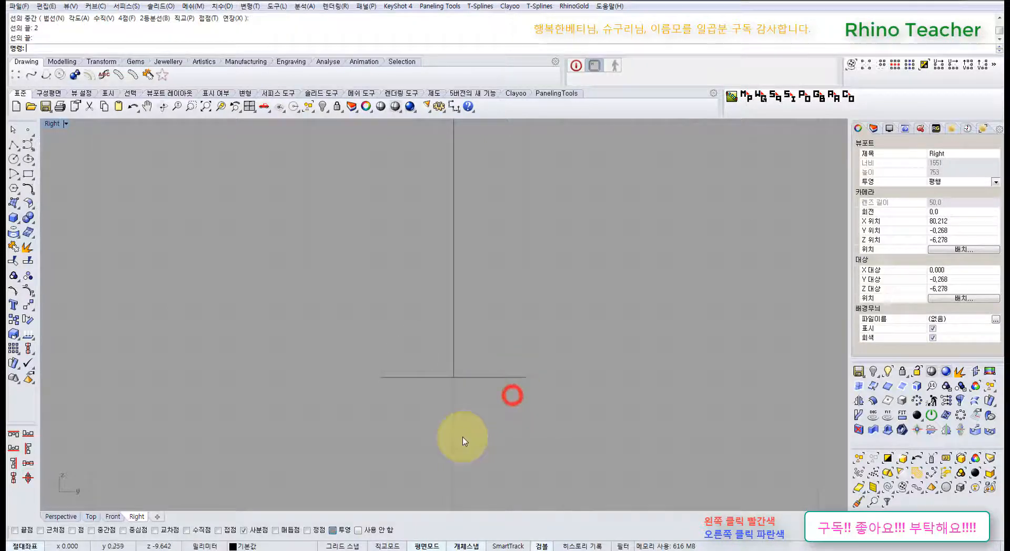
pyautogui.scroll(-6, 463, 438)
pyautogui.moveTo(498, 426); pyautogui.dragTo(473, 390)
pyautogui.scroll(6, 476, 378)
pyautogui.click(519, 369)
pyautogui.scroll(-6, 514, 406)
pyautogui.moveTo(512, 414); pyautogui.dragTo(531, 344, button='right')
pyautogui.scroll(6, 530, 346)
pyautogui.moveTo(530, 375); pyautogui.dragTo(491, 318)
pyautogui.scroll(-6, 531, 328)
pyautogui.moveTo(530, 346); pyautogui.dragTo(469, 377, button='right')
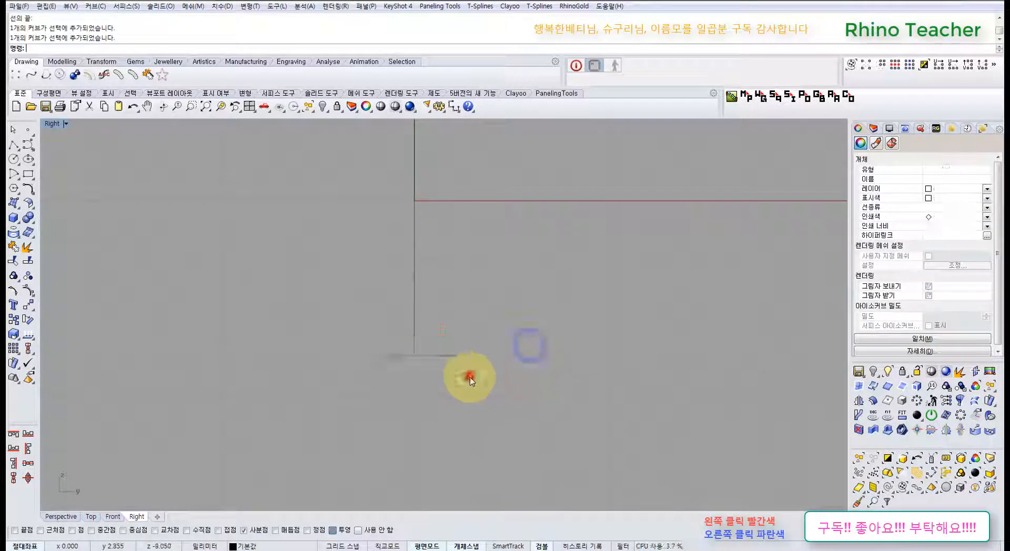
# - Change the horizontal line's degree to 3 and turn on its control points
pyautogui.click(468, 375)
pyautogui.moveTo(444, 372); pyautogui.dragTo(400, 326)
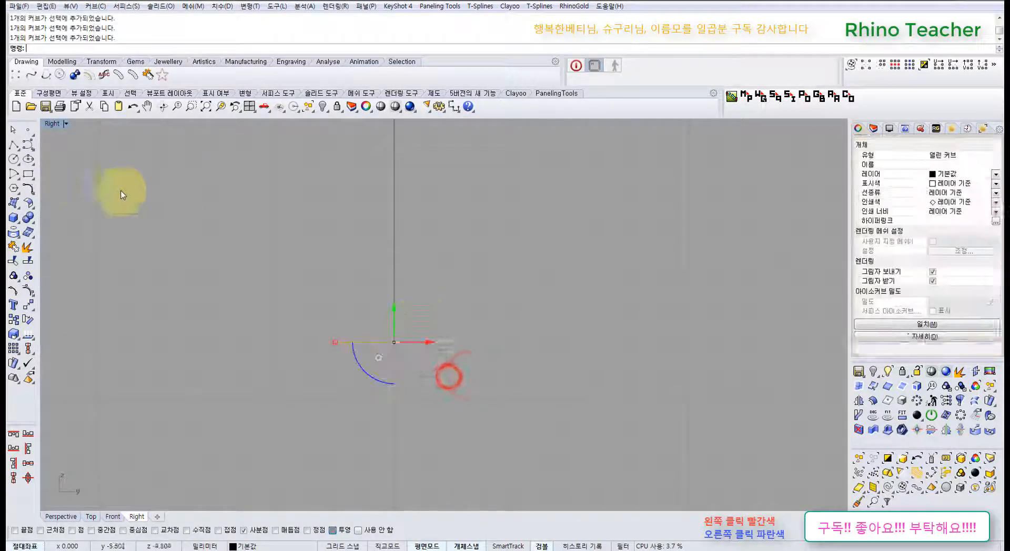
pyautogui.click(28, 190)
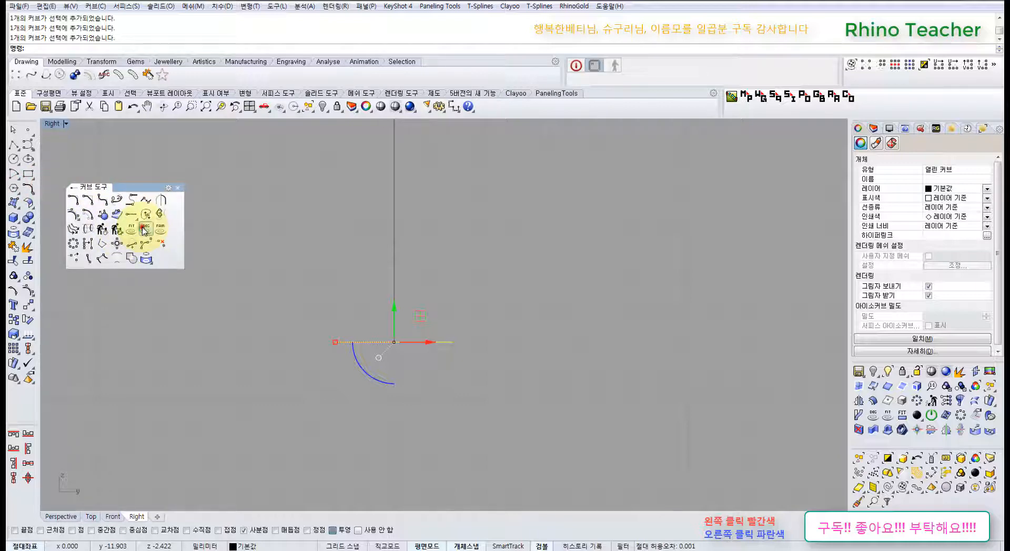
pyautogui.click(143, 229)
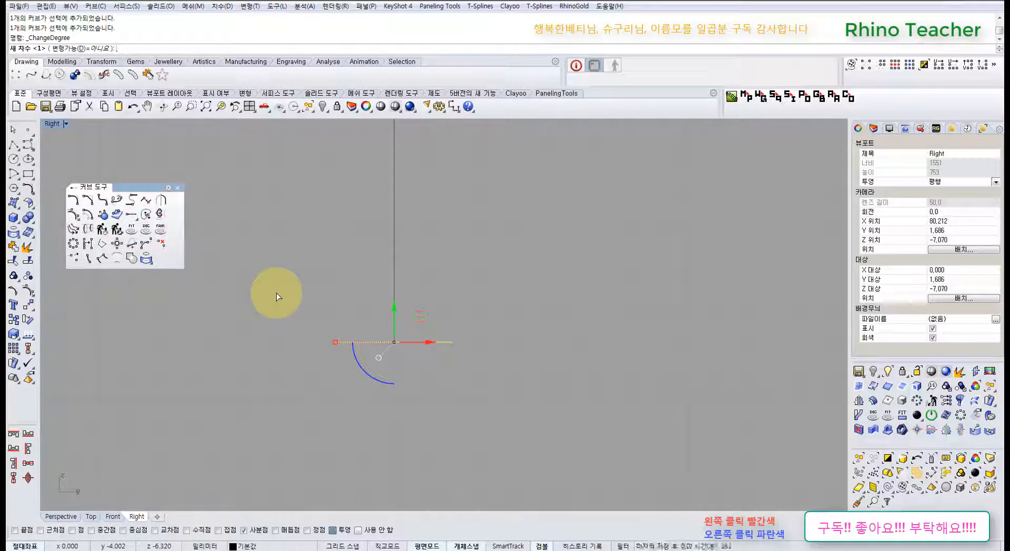
pyautogui.write('3')
pyautogui.press('Return')
pyautogui.press('F10')
pyautogui.scroll(2, 337, 321)
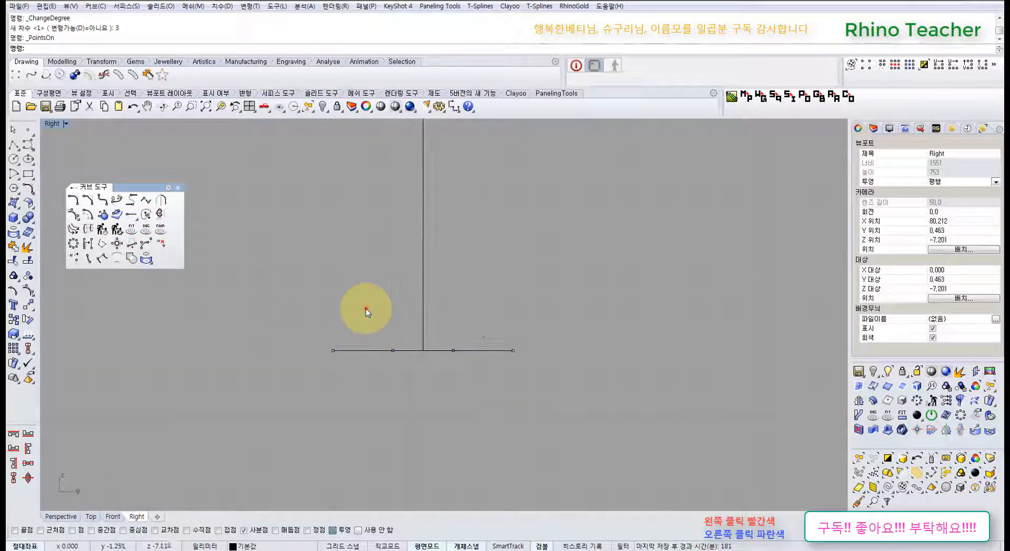
# - Try moving the line's two middle control points, and undo both the move and the degree change
pyautogui.moveTo(365, 308); pyautogui.dragTo(479, 406)
pyautogui.moveTo(426, 335); pyautogui.dragTo(500, 413)
pyautogui.hotkey('ctrl', 'z')
pyautogui.hotkey('ctrl', 'z')
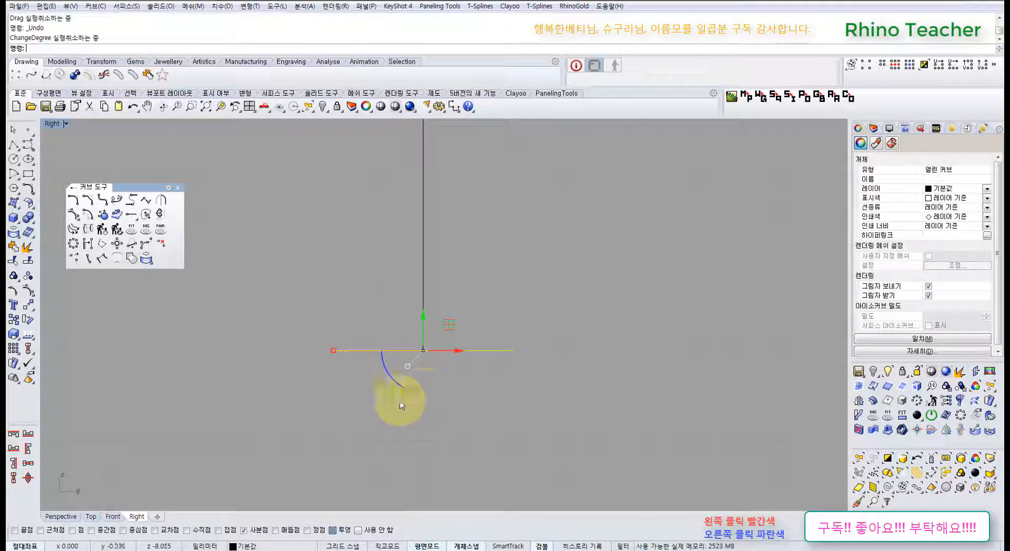
pyautogui.click(379, 398)
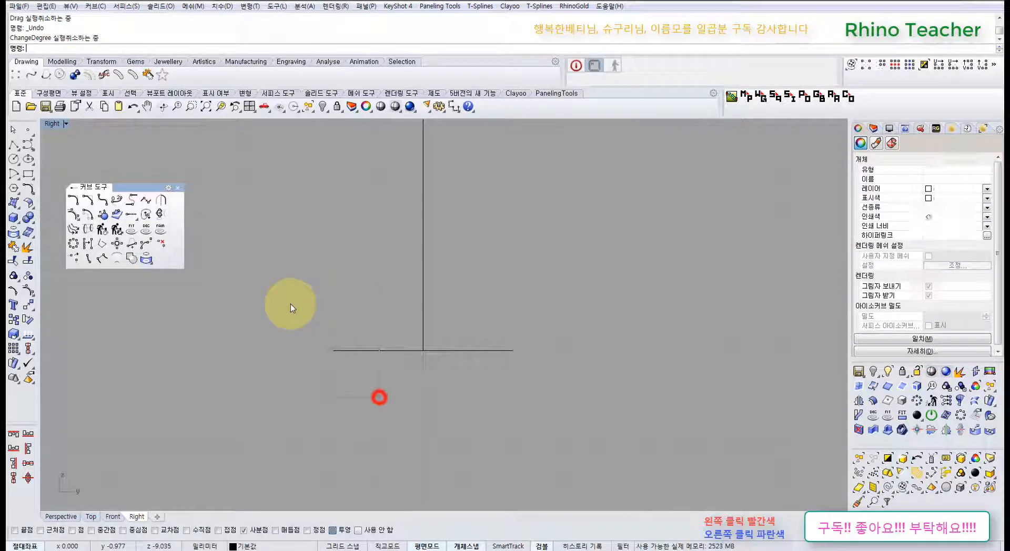
# - Rebuild the horizontal line with a point count of 4 and degree 1
pyautogui.click(141, 233)
pyautogui.click(102, 228)
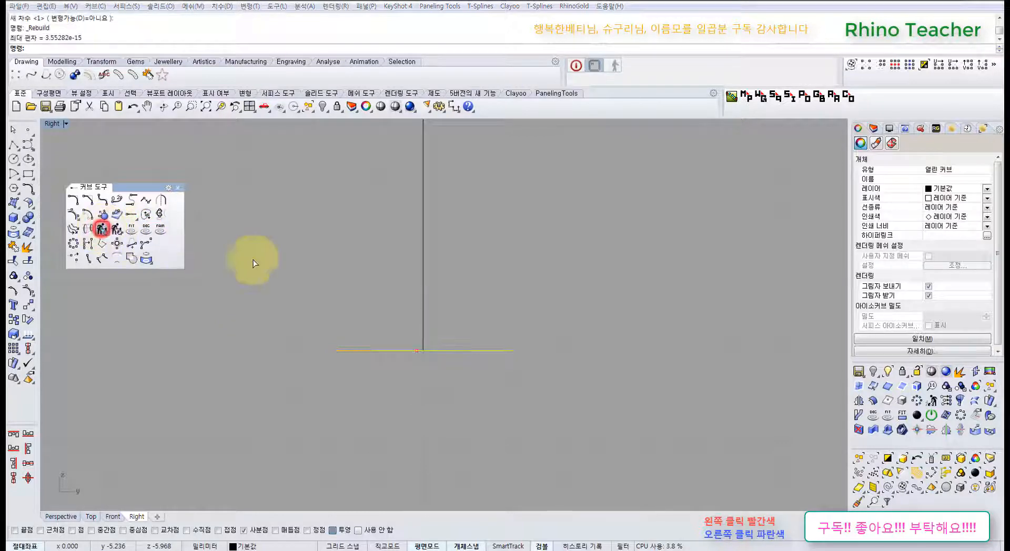
pyautogui.doubleClick(520, 308)
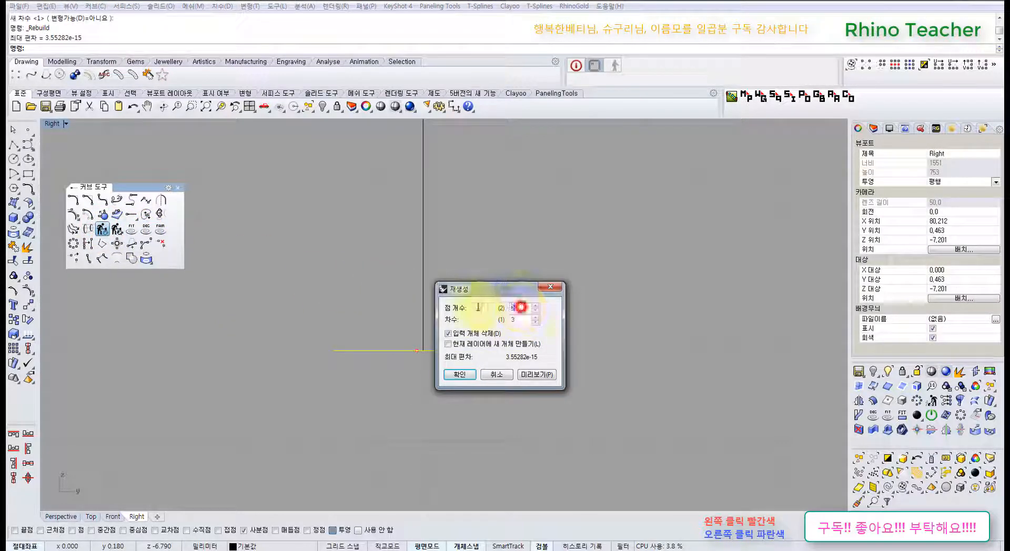
pyautogui.write('1')
pyautogui.doubleClick(520, 308)
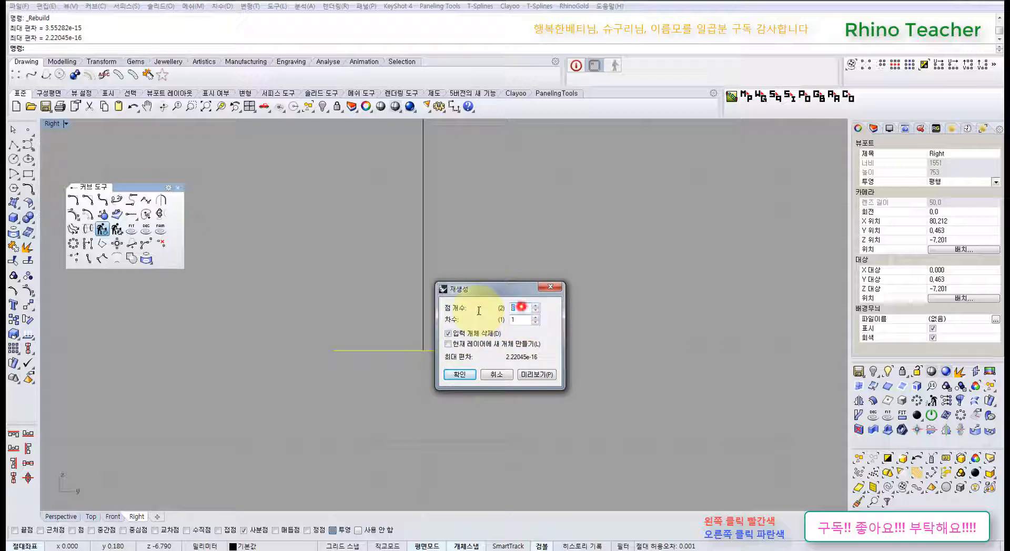
pyautogui.write('4')
pyautogui.click(467, 376)
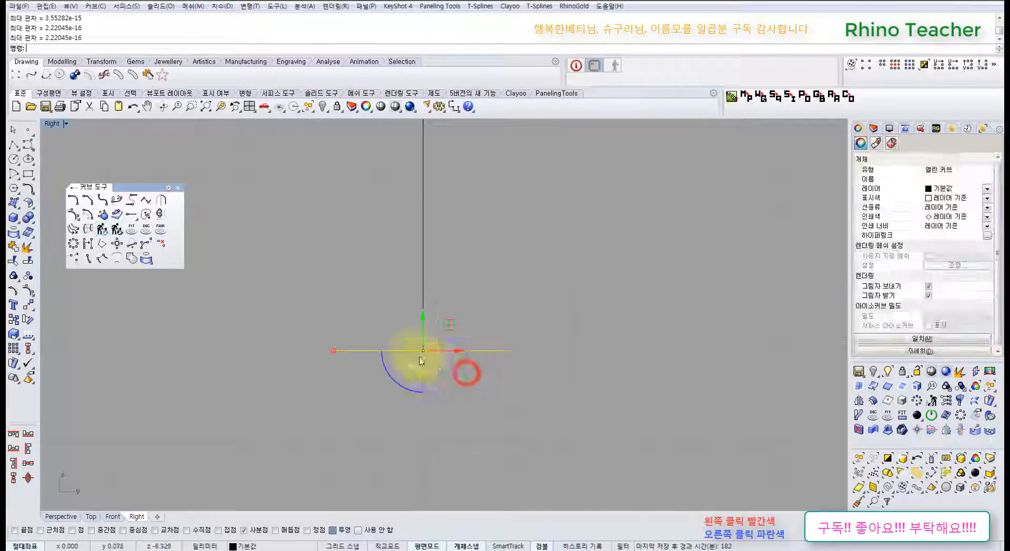
# - Turn on the rebuilt line's control points and move the two middle ones straight down to form an angular trough
pyautogui.press('F10')
pyautogui.moveTo(372, 309); pyautogui.dragTo(458, 367)
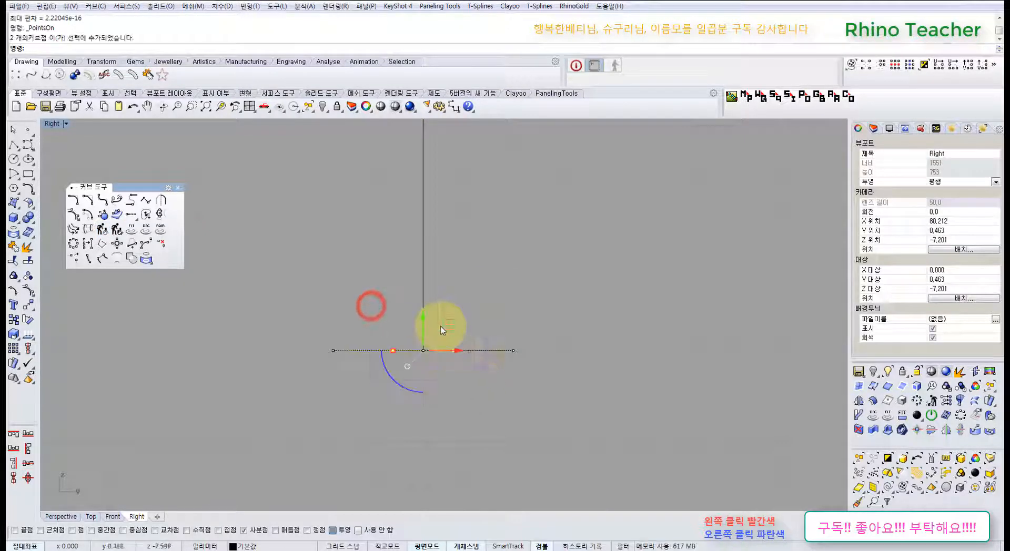
pyautogui.click(508, 311)
pyautogui.moveTo(368, 306); pyautogui.dragTo(463, 372)
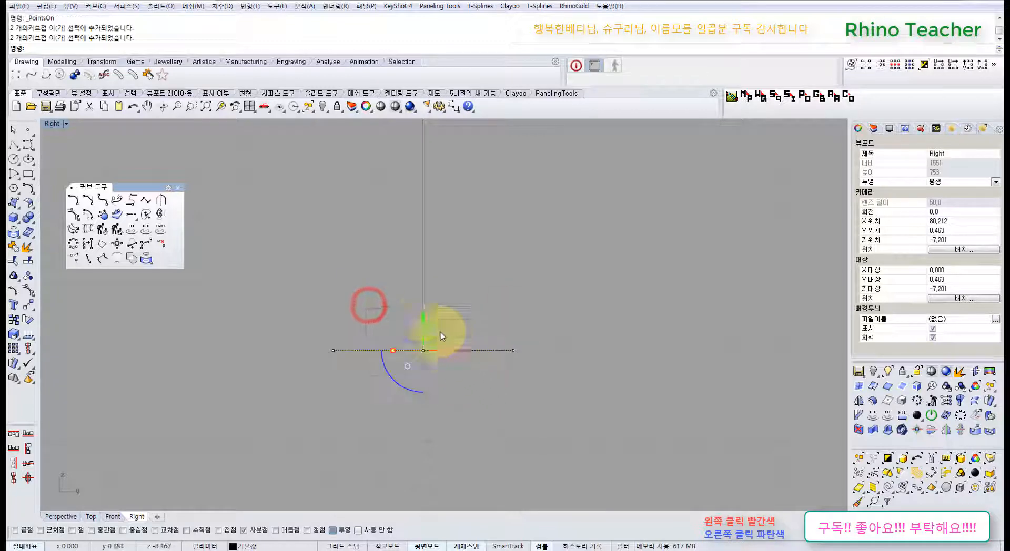
pyautogui.moveTo(426, 322); pyautogui.dragTo(422, 392)
pyautogui.moveTo(515, 409); pyautogui.dragTo(478, 370, button='right')
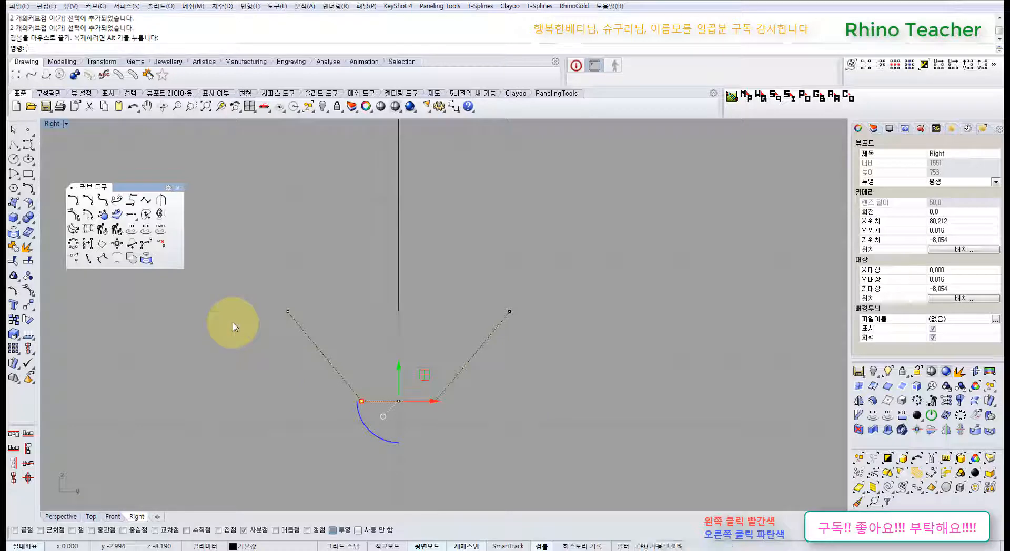
pyautogui.click(460, 443)
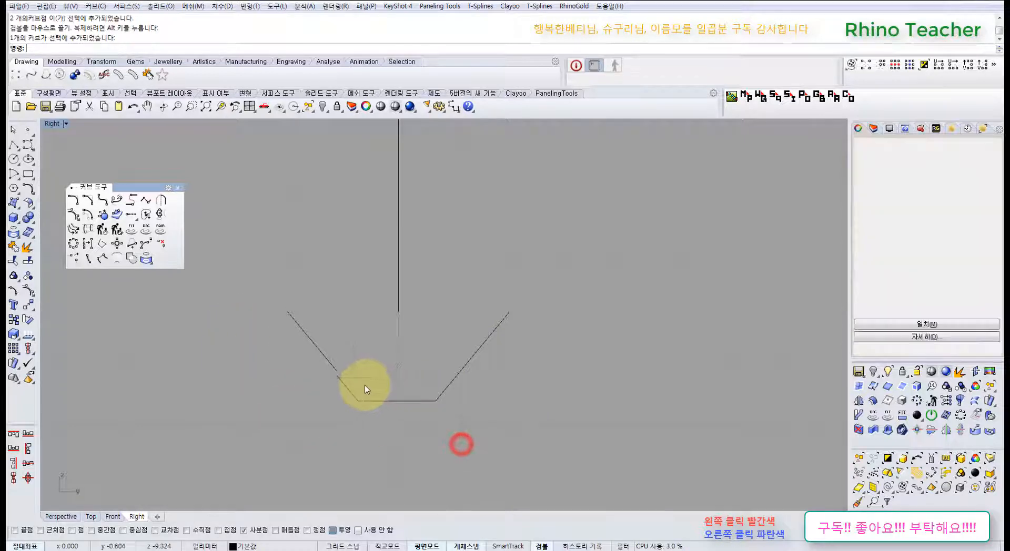
# - Show only the nearest hidden ring and compare the lower end of its band with the bent line
pyautogui.middleClick(564, 377)
pyautogui.click(523, 349)
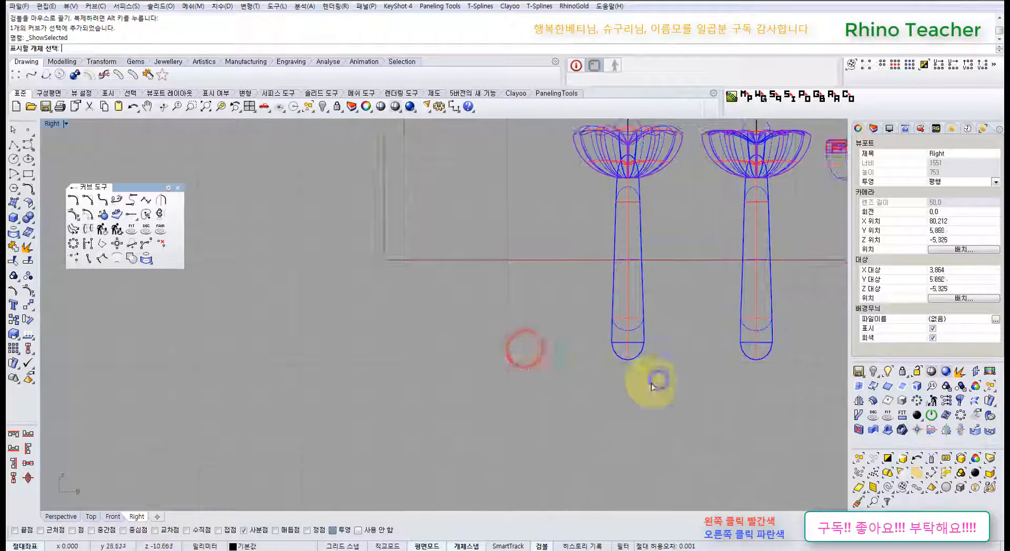
pyautogui.click(657, 386)
pyautogui.rightClick(575, 324)
pyautogui.scroll(4, 612, 349)
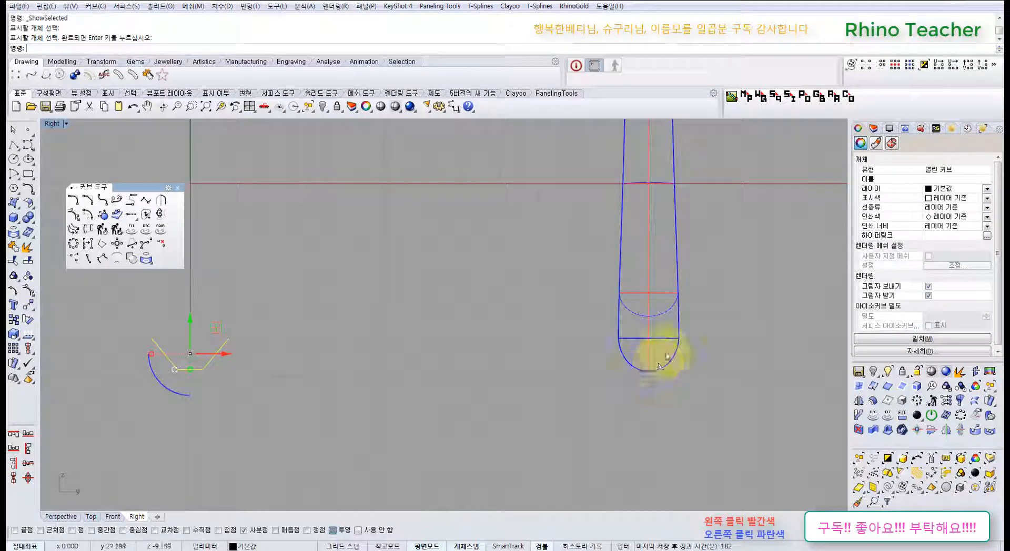
pyautogui.moveTo(573, 406); pyautogui.dragTo(515, 397, button='right')
pyautogui.scroll(8, 349, 368)
pyautogui.scroll(-8, 473, 373)
pyautogui.moveTo(663, 394); pyautogui.dragTo(465, 379, button='right')
pyautogui.scroll(-6, 558, 342)
pyautogui.scroll(4, 380, 357)
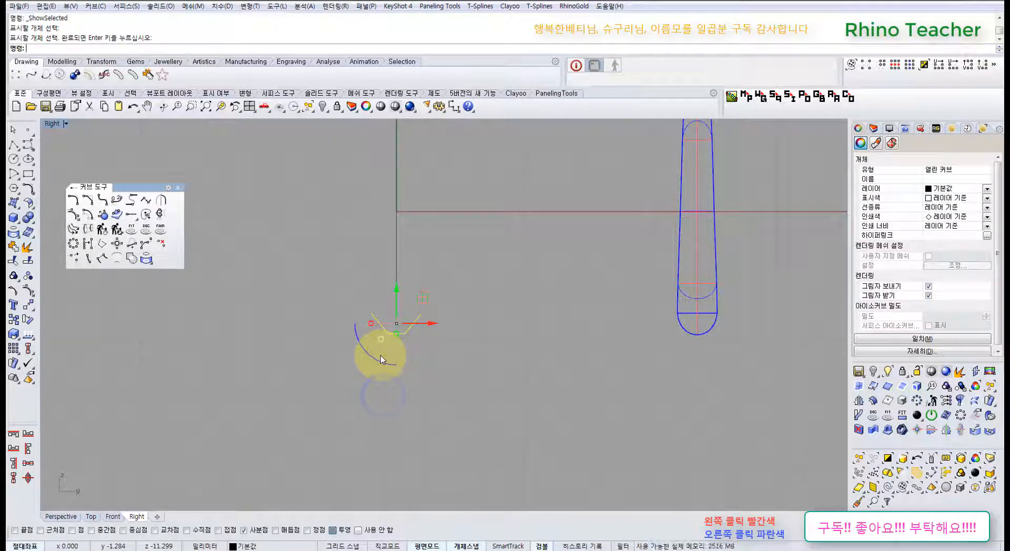
pyautogui.moveTo(379, 319)
pyautogui.mouseDown(button='right')
pyautogui.moveTo(507, 354)
pyautogui.moveTo(338, 323)
pyautogui.mouseUp(button='right')
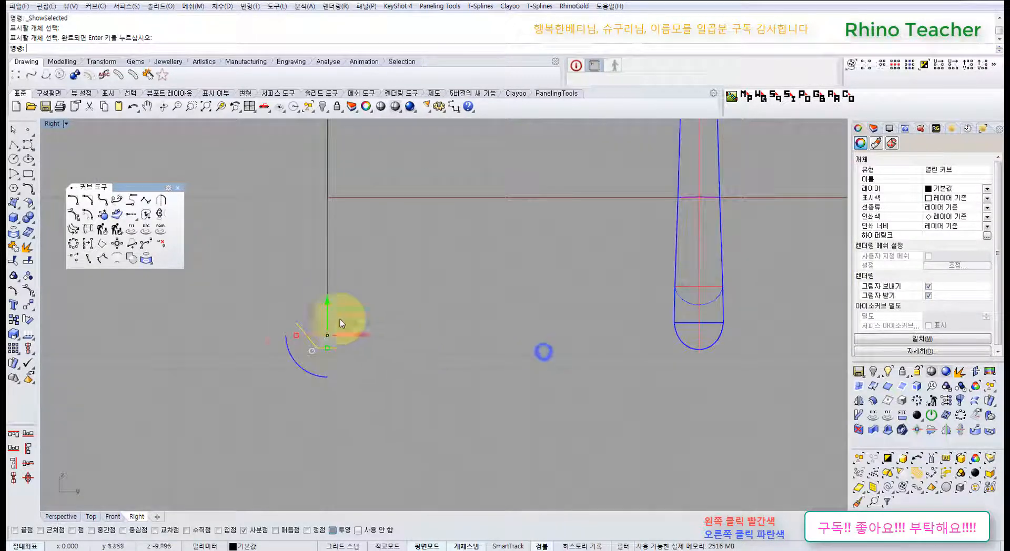
pyautogui.scroll(3, 338, 323)
pyautogui.click(389, 389)
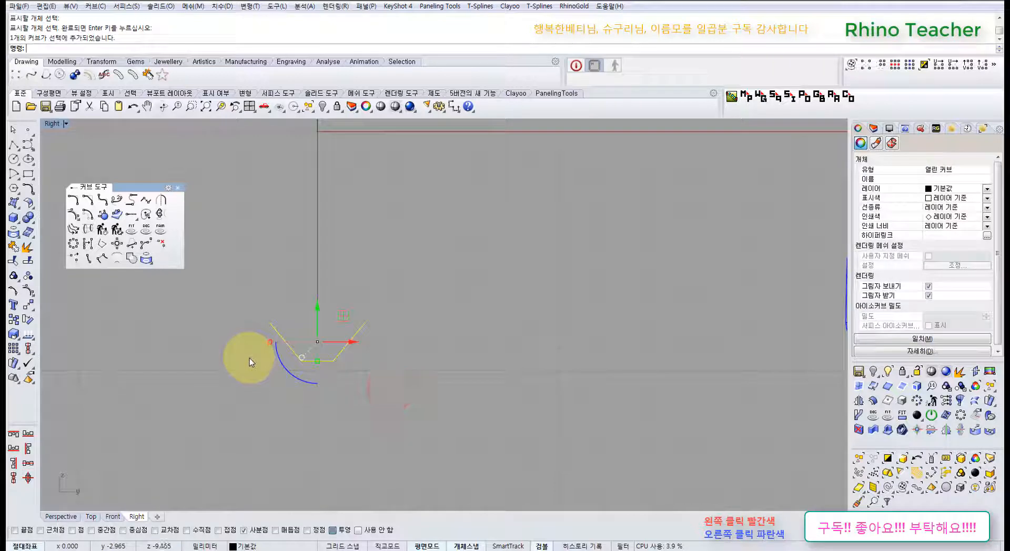
# - Undo showing the ring, moving the middle control points and rebuilding the line
pyautogui.hotkey('ctrl', 'z')
pyautogui.hotkey('ctrl', 'z')
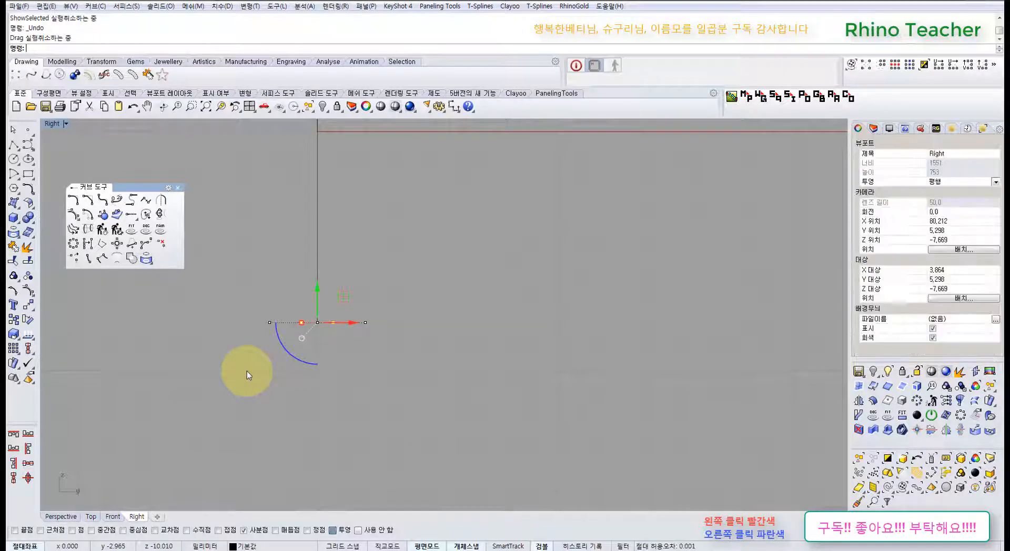
pyautogui.click(307, 351)
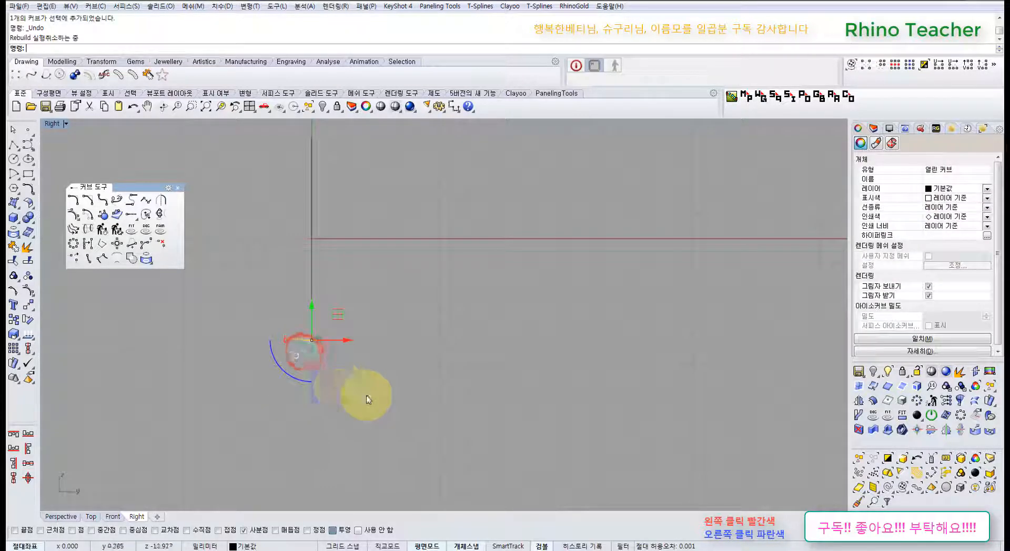
pyautogui.click(373, 393)
pyautogui.hotkey('ctrl', 'z')
# - Turn on the control points of the straight horizontal line at the circle's bottom
pyautogui.click(330, 357)
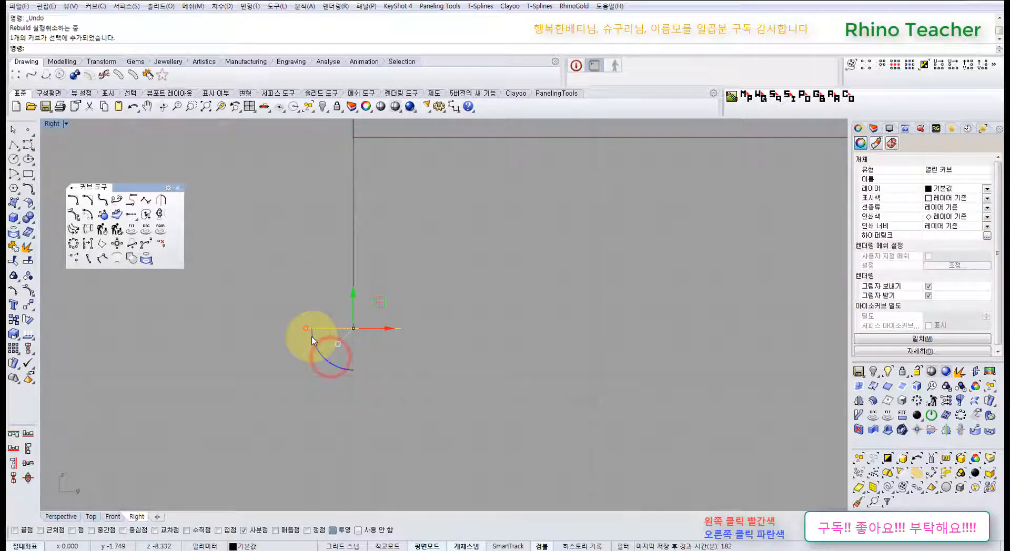
pyautogui.press('F10')
pyautogui.scroll(-8, 424, 402)
pyautogui.moveTo(464, 401); pyautogui.dragTo(380, 345, button='right')
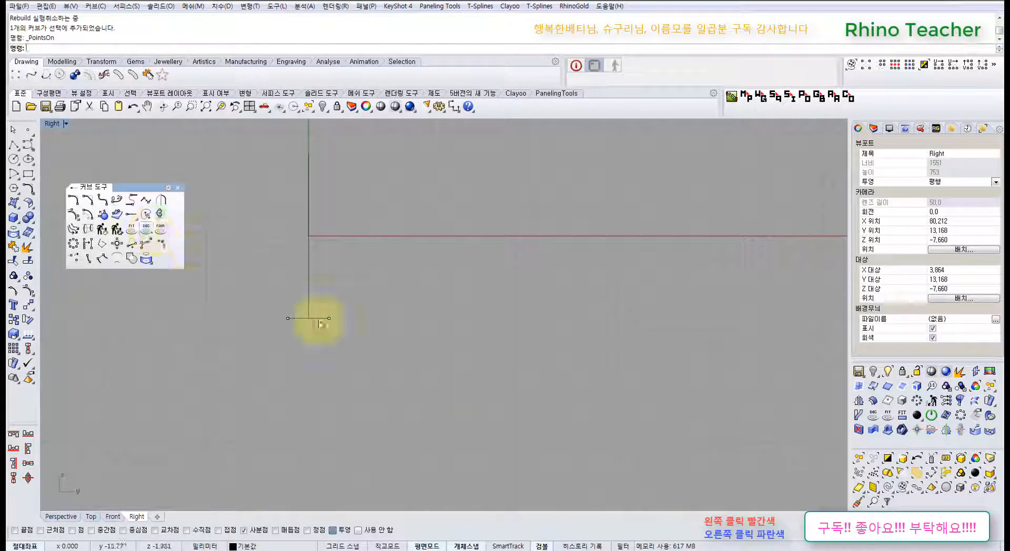
# - Show the nearest hidden ring again and examine the rounded profile at the lower end of its band
pyautogui.moveTo(624, 345); pyautogui.dragTo(500, 343, button='right')
pyautogui.middleClick(497, 320)
pyautogui.click(489, 304)
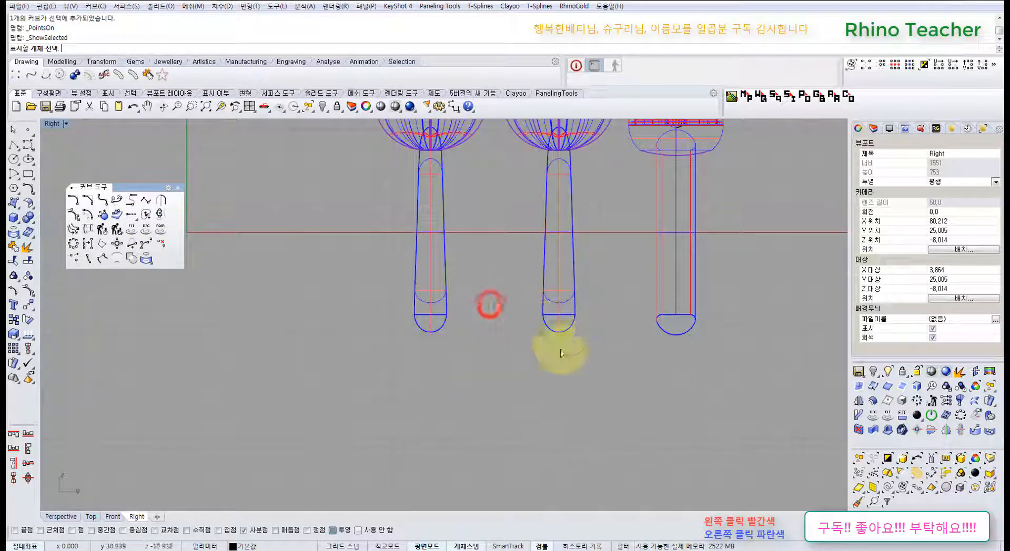
pyautogui.click(495, 355)
pyautogui.rightClick(368, 276)
pyautogui.moveTo(370, 377); pyautogui.dragTo(420, 363, button='right')
pyautogui.scroll(6, 457, 336)
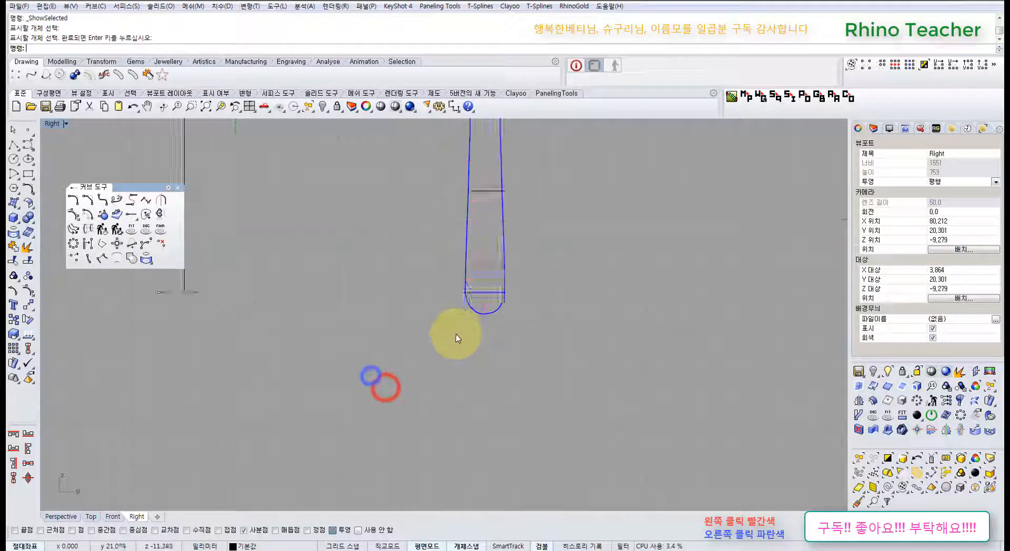
pyautogui.scroll(4, 470, 283)
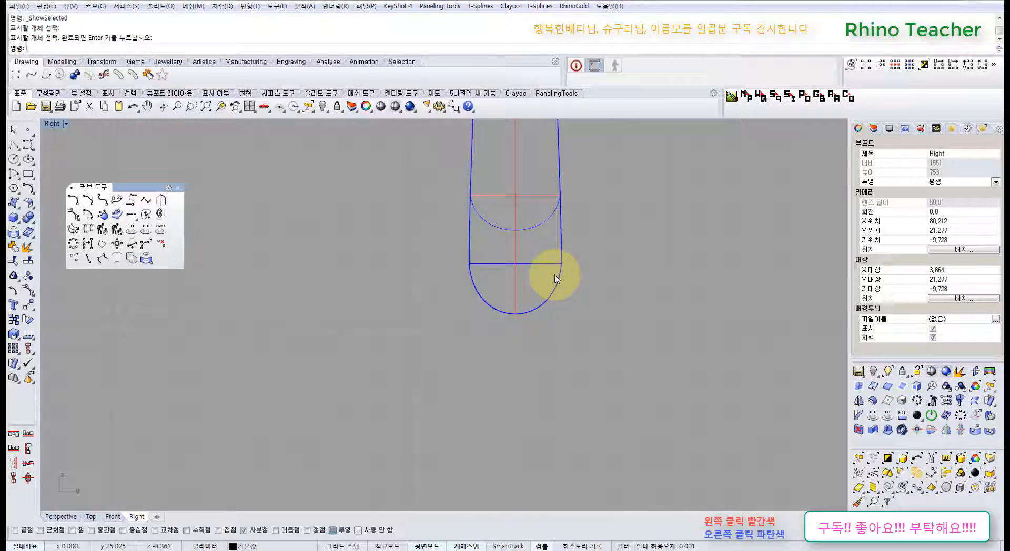
# - Compare the horizontal line at the circle's bottom with the rounded lower end of the reference ring's band
pyautogui.moveTo(325, 326); pyautogui.dragTo(431, 312, button='right')
pyautogui.scroll(-10, 430, 312)
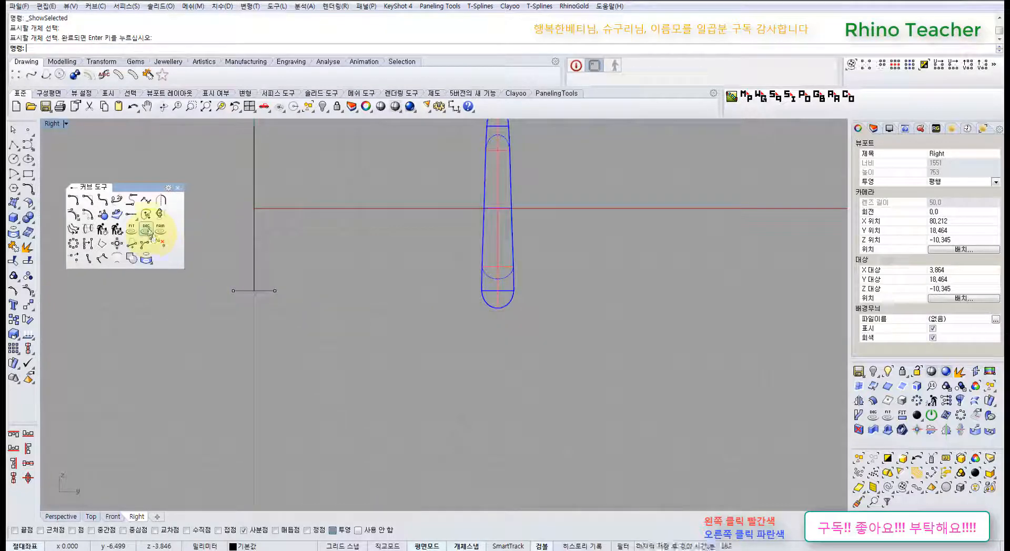
pyautogui.moveTo(189, 309); pyautogui.dragTo(311, 319, button='right')
pyautogui.scroll(10, 331, 305)
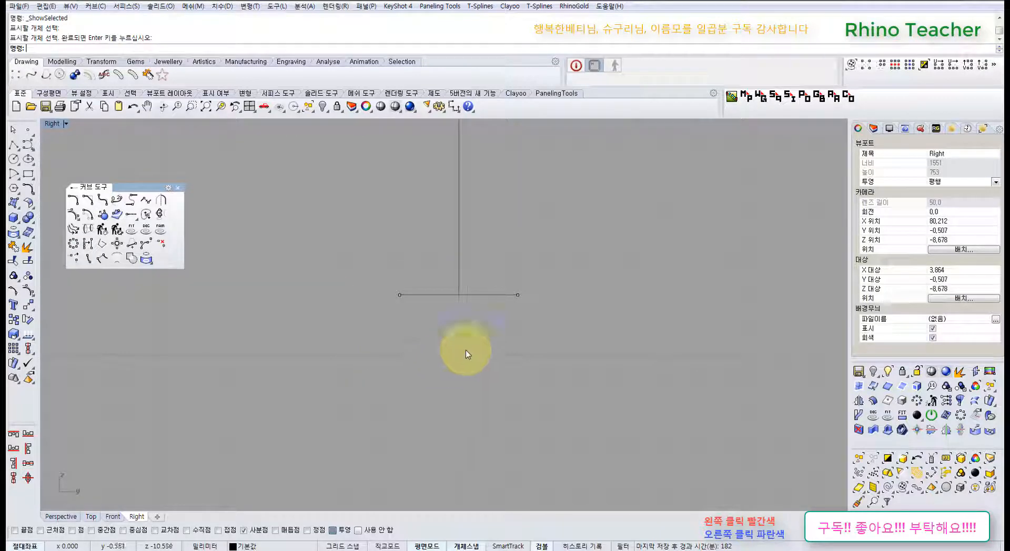
pyautogui.moveTo(451, 305); pyautogui.dragTo(368, 332, button='right')
pyautogui.scroll(-10, 487, 342)
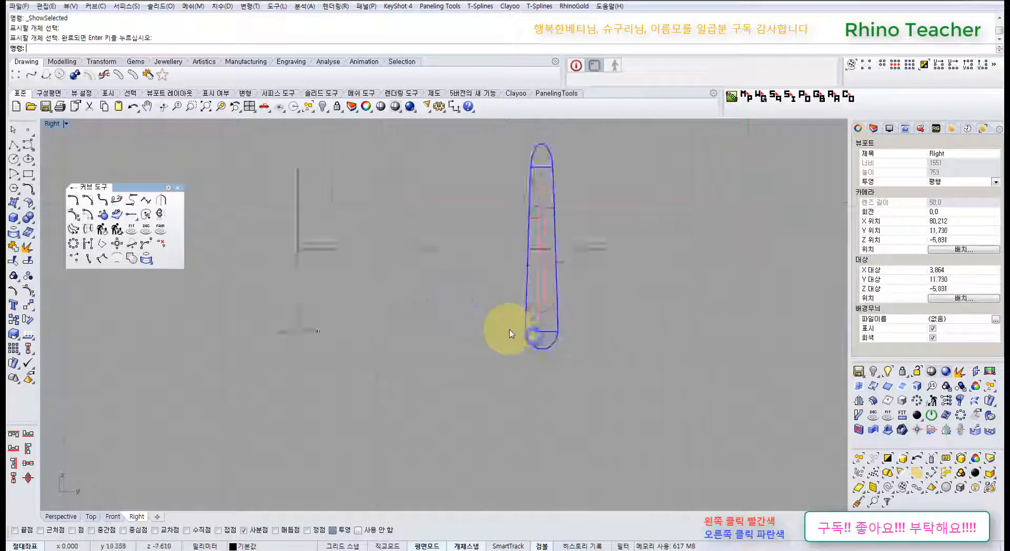
pyautogui.scroll(7, 509, 329)
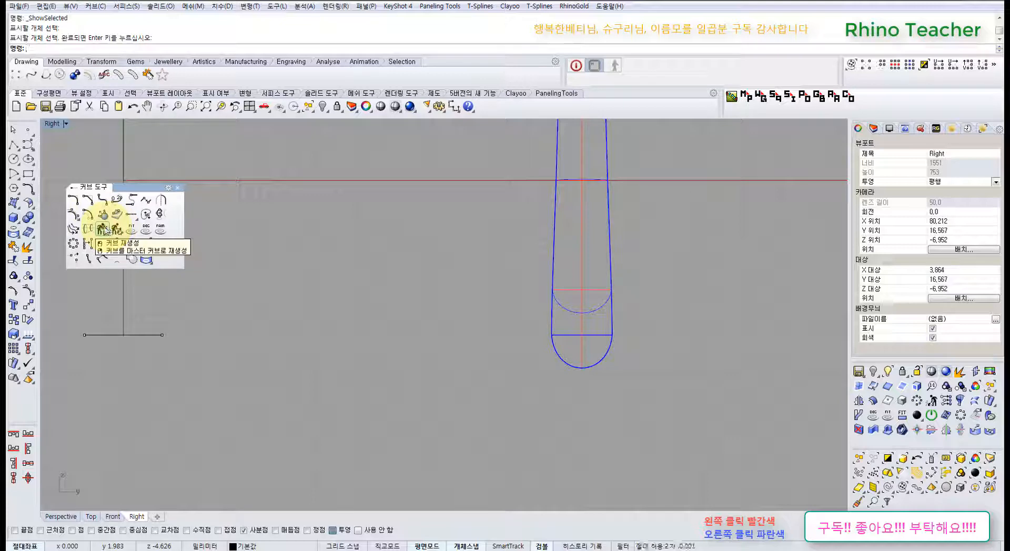
# - Rebuild the horizontal line at the circle's bottom with 6 points and degree 3, deleting the input curve
pyautogui.click(103, 231)
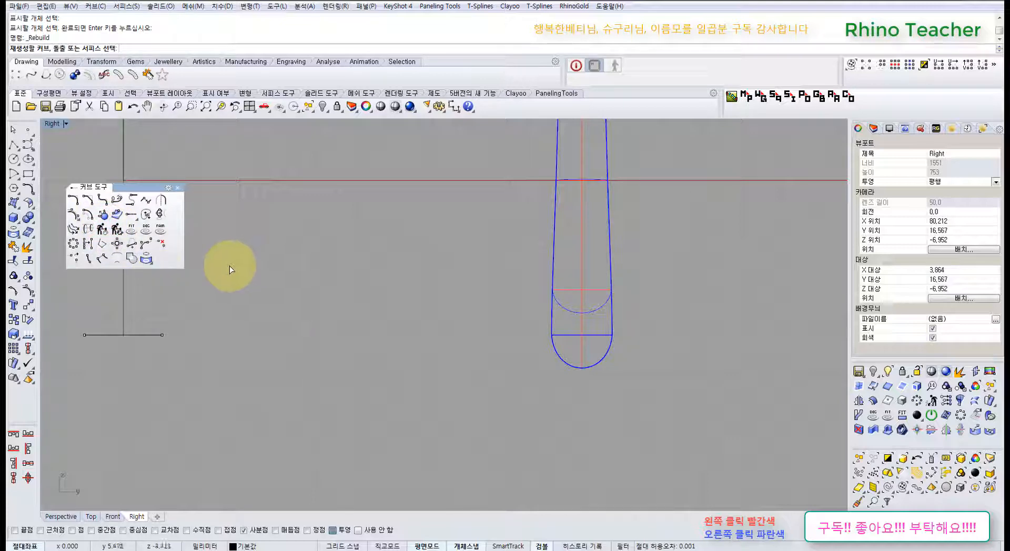
pyautogui.moveTo(180, 363); pyautogui.dragTo(134, 316)
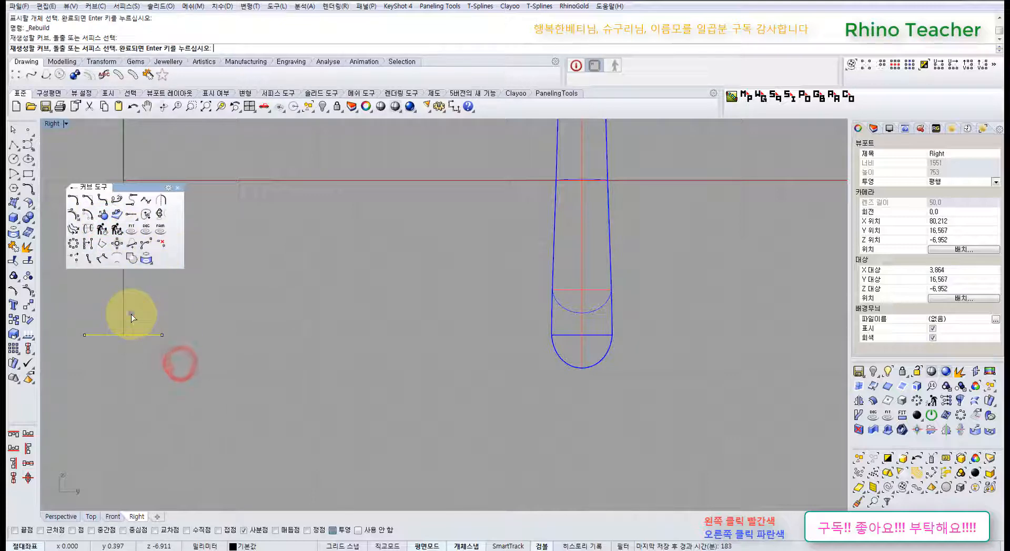
pyautogui.rightClick(131, 314)
pyautogui.moveTo(481, 288); pyautogui.dragTo(347, 294)
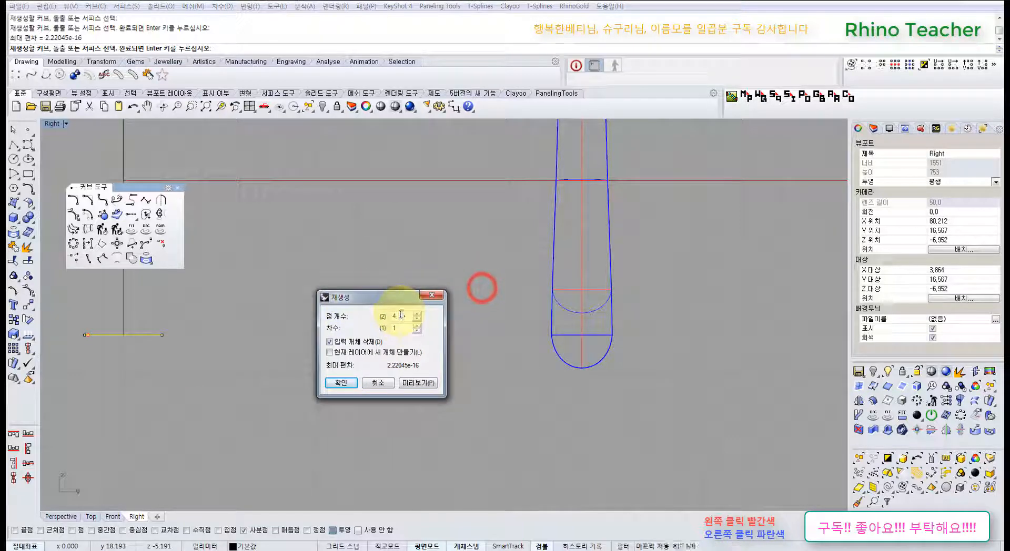
pyautogui.doubleClick(401, 315)
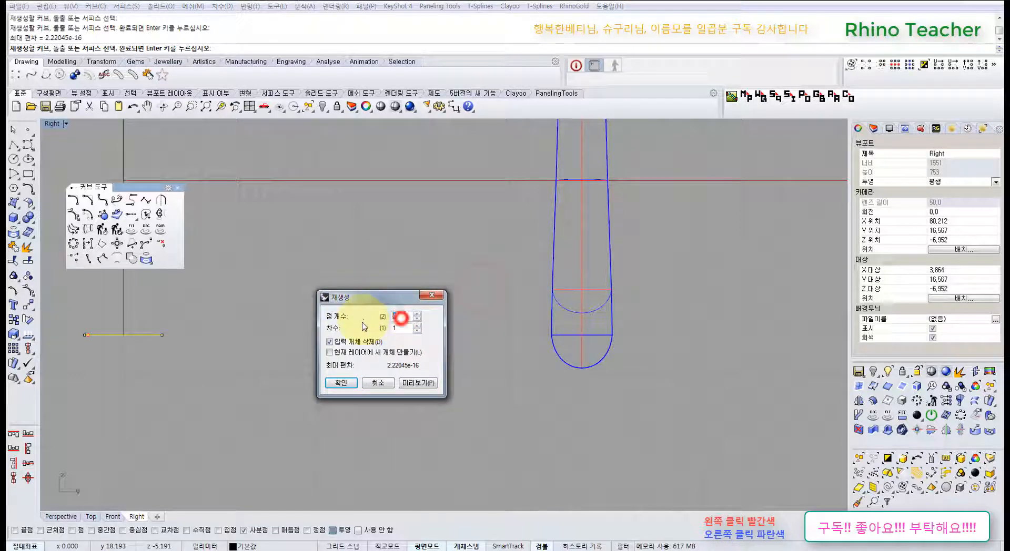
pyautogui.doubleClick(409, 327)
pyautogui.write('3')
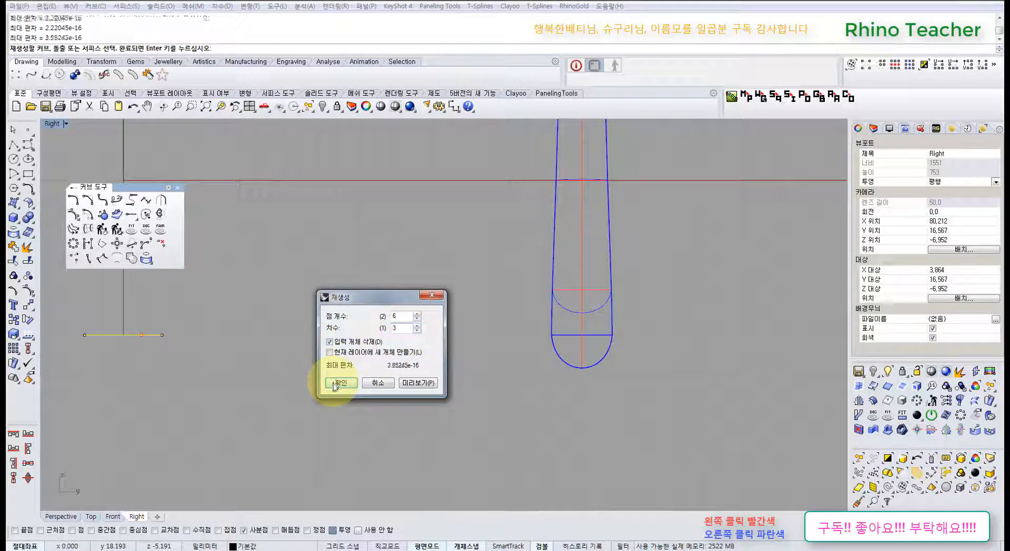
pyautogui.click(333, 383)
# - Lower the two middle control points of the rebuilt line so it bends downward
pyautogui.moveTo(141, 393); pyautogui.dragTo(375, 403, button='right')
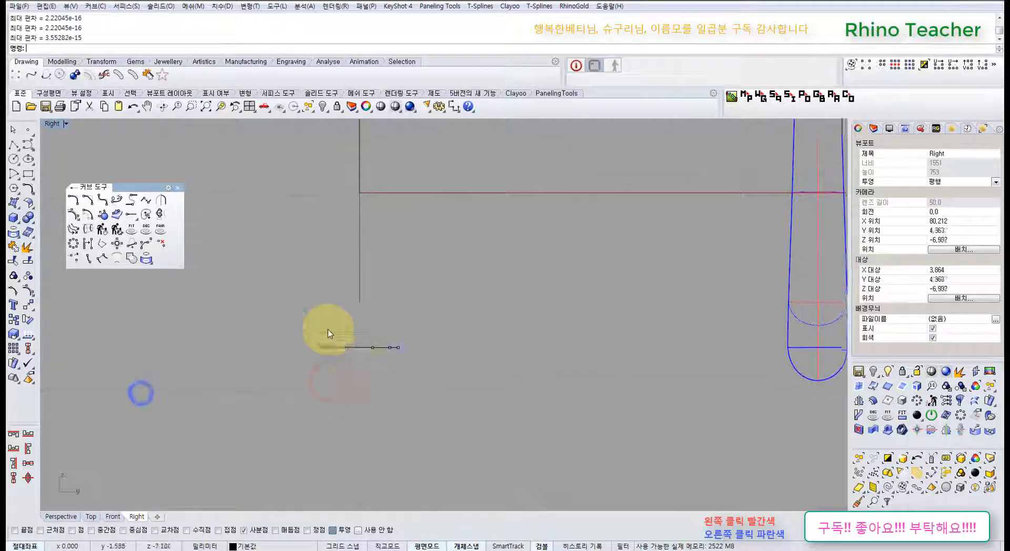
pyautogui.scroll(8, 327, 330)
pyautogui.moveTo(347, 323); pyautogui.dragTo(436, 400)
pyautogui.moveTo(401, 336); pyautogui.dragTo(402, 396)
pyautogui.click(344, 316)
# - Lower the control points next to both ends below the middle ones and spread them outward to steepen the curve's sides
pyautogui.moveTo(323, 337); pyautogui.dragTo(337, 387)
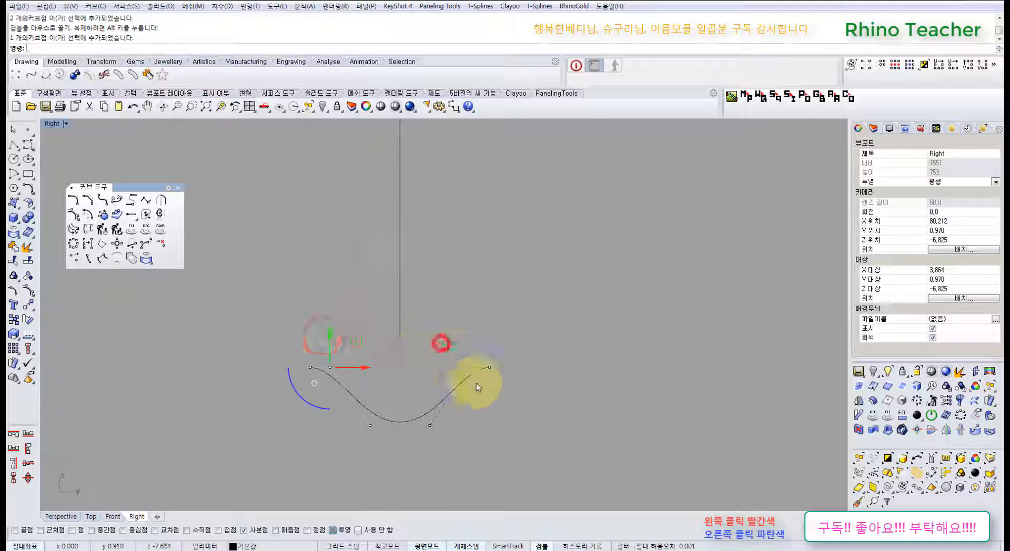
pyautogui.keyDown('shift'); pyautogui.moveTo(475, 383); pyautogui.dragTo(478, 386); pyautogui.keyUp('shift')
pyautogui.moveTo(444, 392); pyautogui.dragTo(425, 335, button='right')
pyautogui.moveTo(381, 277); pyautogui.dragTo(383, 389)
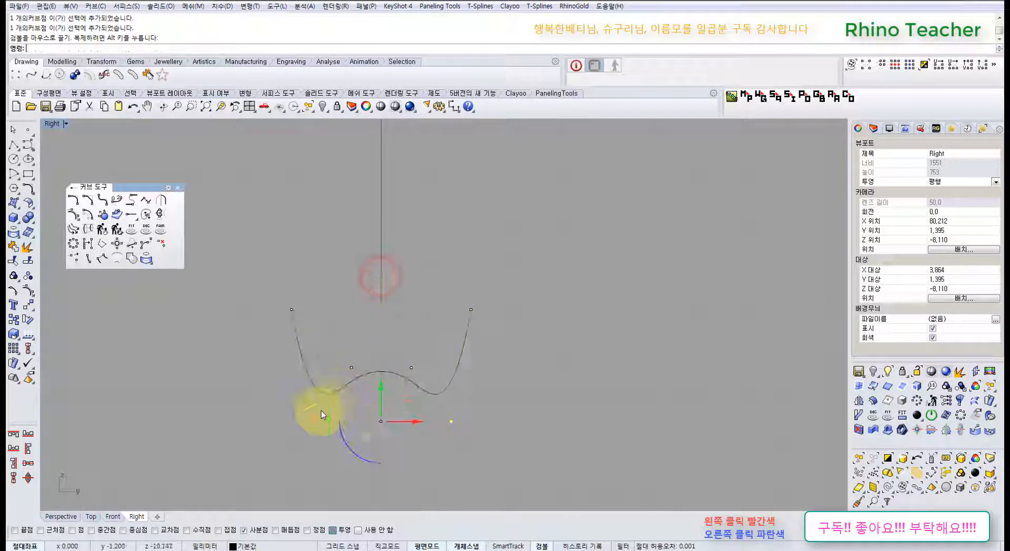
pyautogui.moveTo(311, 423); pyautogui.dragTo(290, 424)
pyautogui.click(571, 351)
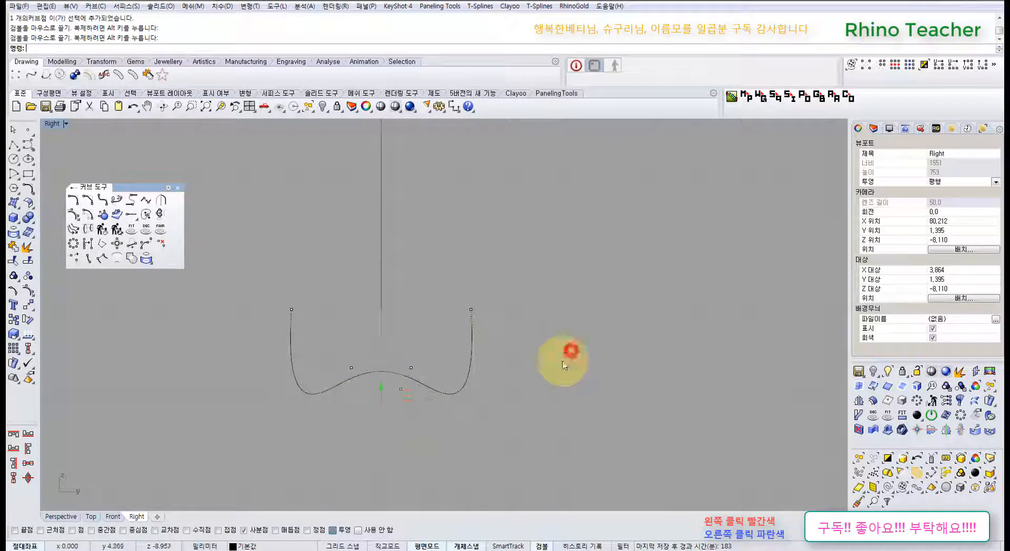
# - Examine the bent curve and the placement of its control points beneath the circle
pyautogui.scroll(-6, 520, 337)
pyautogui.moveTo(530, 364); pyautogui.dragTo(401, 367, button='right')
pyautogui.scroll(6, 496, 342)
pyautogui.scroll(-6, 495, 342)
pyautogui.scroll(8, 401, 367)
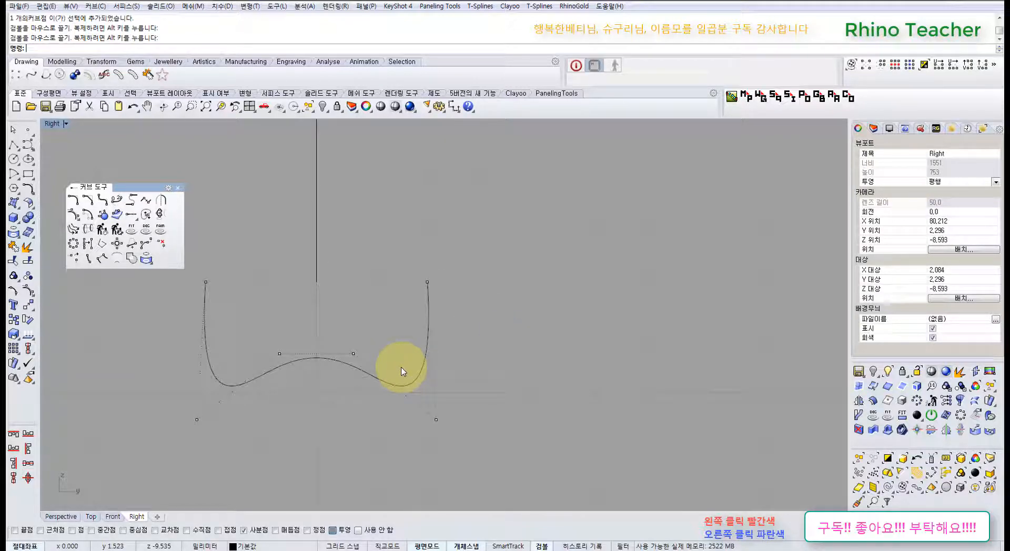
pyautogui.click(31, 293)
pyautogui.moveTo(57, 288); pyautogui.dragTo(75, 305)
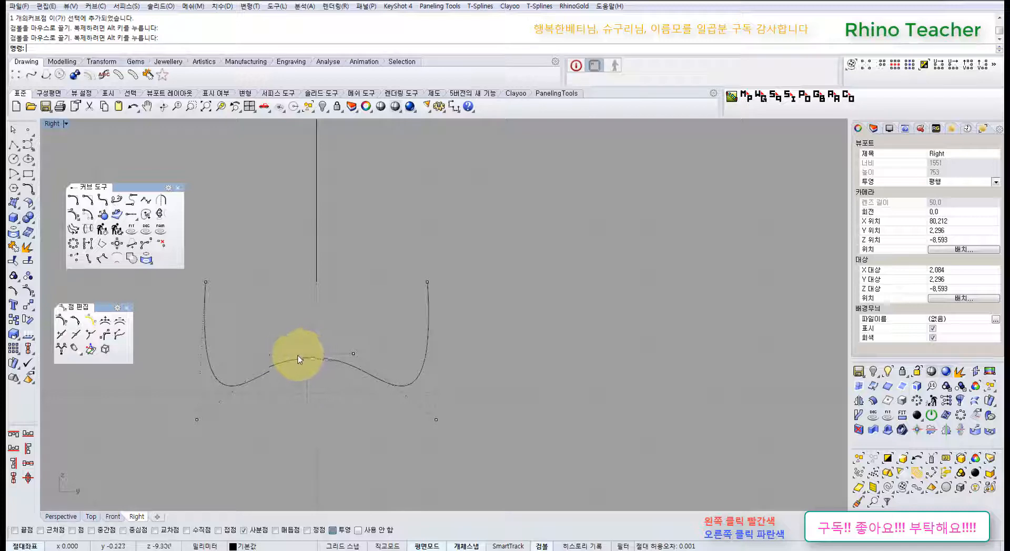
pyautogui.moveTo(298, 359); pyautogui.dragTo(187, 316)
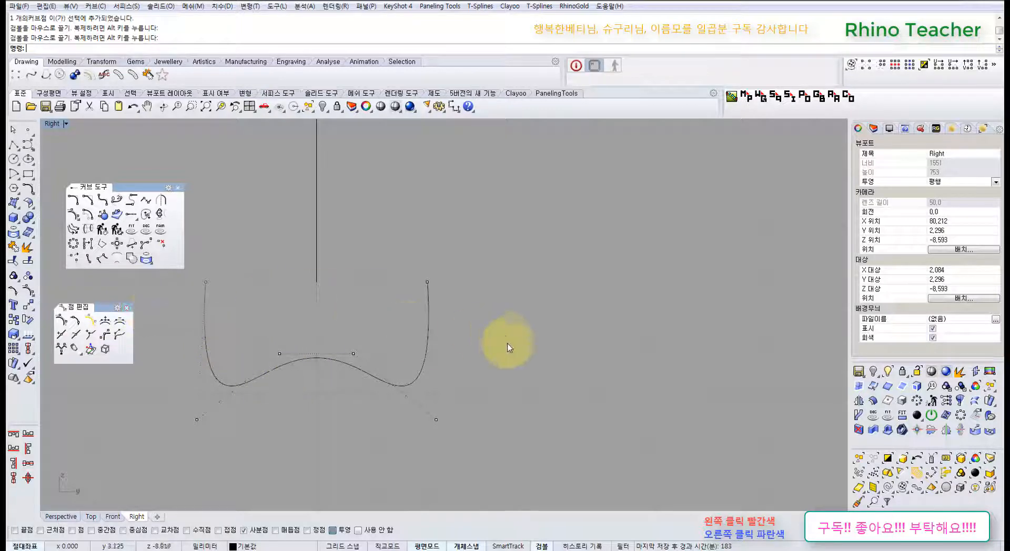
pyautogui.scroll(-5, 498, 333)
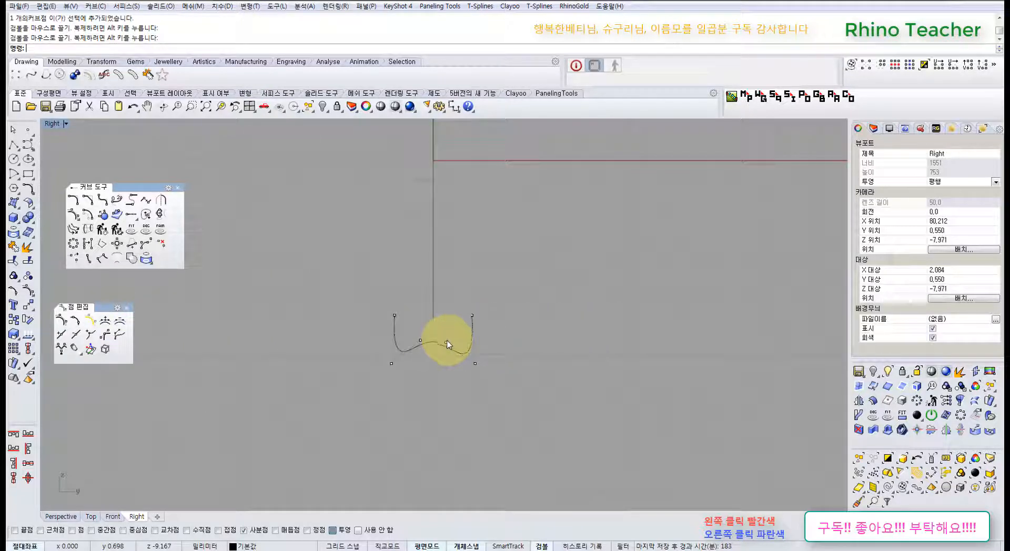
pyautogui.click(126, 307)
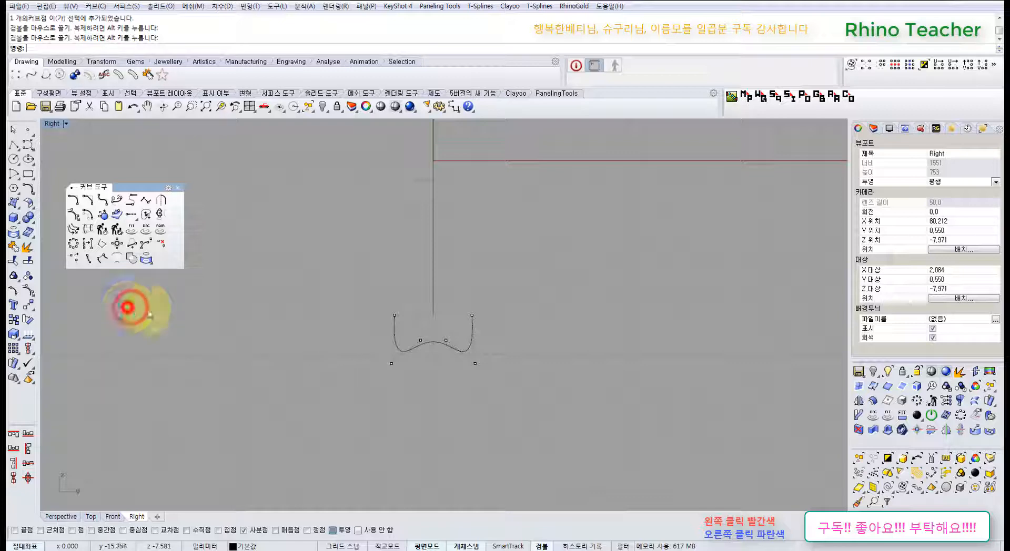
# - Undo the control point moves and the rebuild of the line
pyautogui.moveTo(264, 330); pyautogui.dragTo(186, 339, button='right')
pyautogui.hotkey('ctrl', 'z')
pyautogui.hotkey('ctrl', 'z')
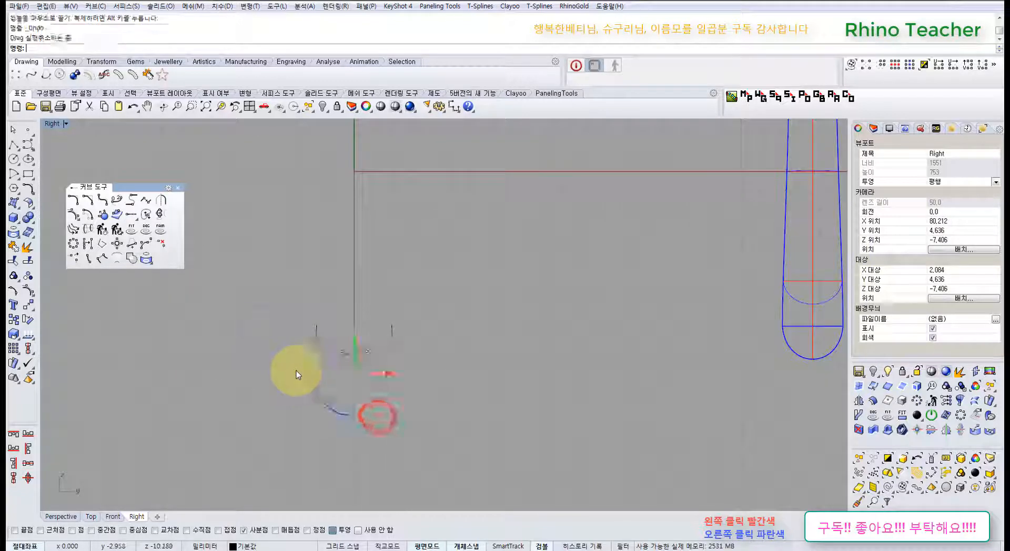
pyautogui.hotkey('ctrl', 'z')
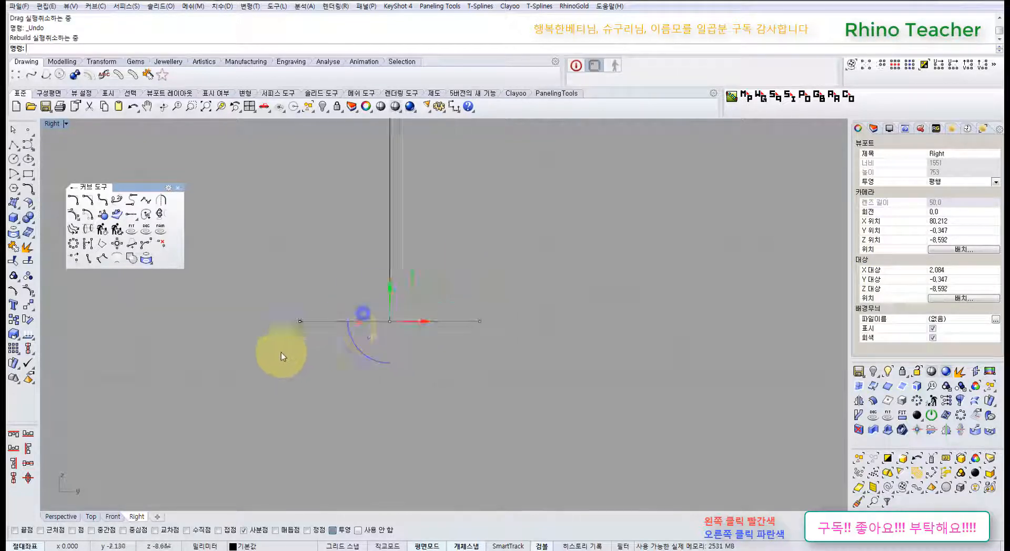
# - Change the degree of the horizontal line at the circle's bottom to 3
pyautogui.click(144, 230)
pyautogui.scroll(6, 270, 265)
pyautogui.moveTo(412, 428); pyautogui.dragTo(337, 308)
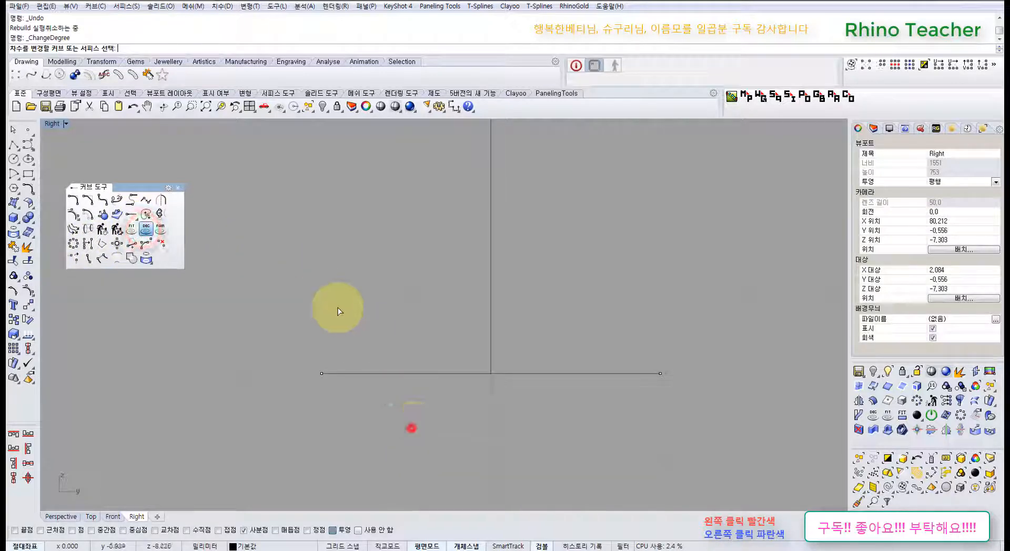
pyautogui.rightClick(337, 308)
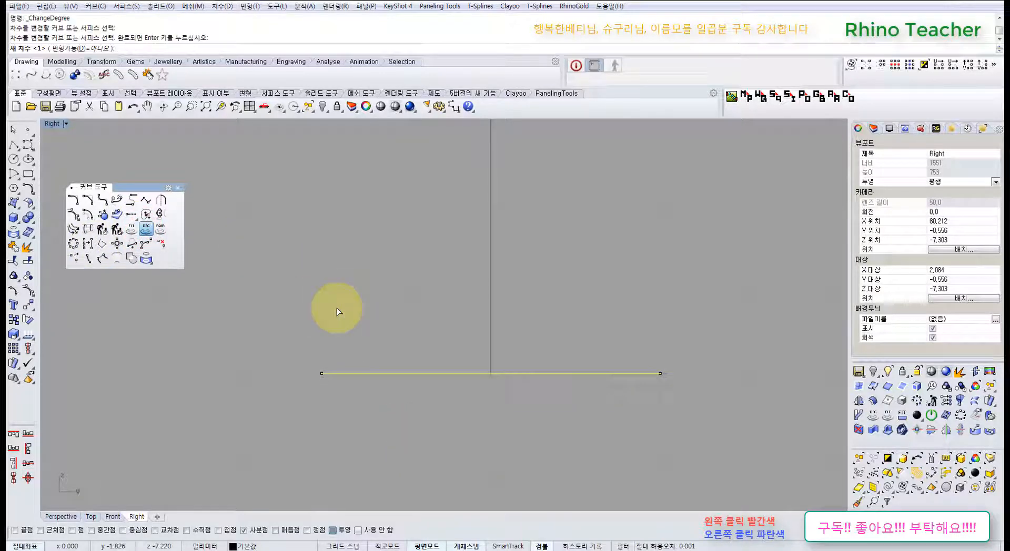
pyautogui.write('3')
pyautogui.press('Return')
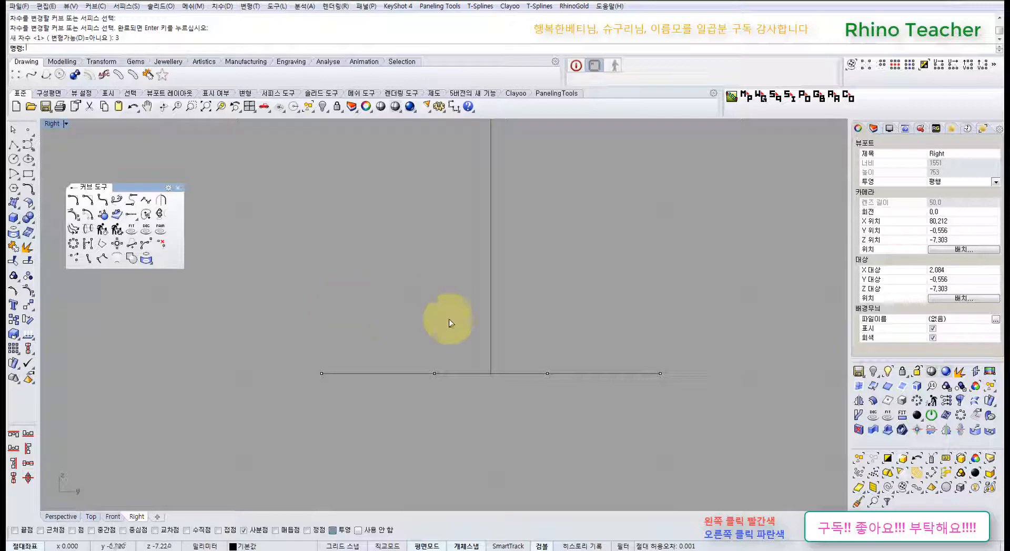
# - Lower the line's two inner control points, spread them outward and adjust their height to form a round U-shaped arc
pyautogui.moveTo(402, 322); pyautogui.dragTo(565, 418)
pyautogui.moveTo(587, 413); pyautogui.dragTo(466, 355, button='right')
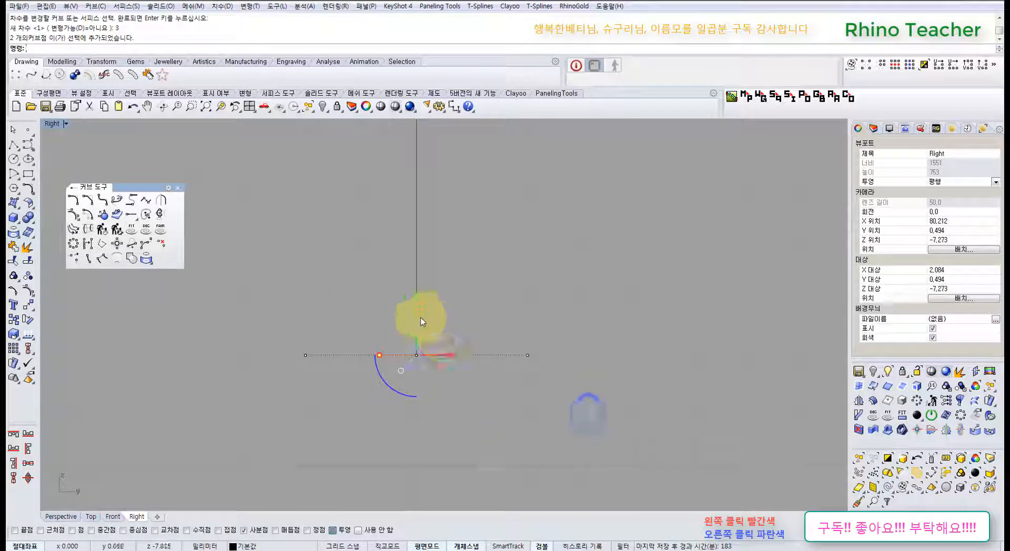
pyautogui.moveTo(416, 437); pyautogui.dragTo(416, 470)
pyautogui.moveTo(439, 420); pyautogui.dragTo(468, 322, button='right')
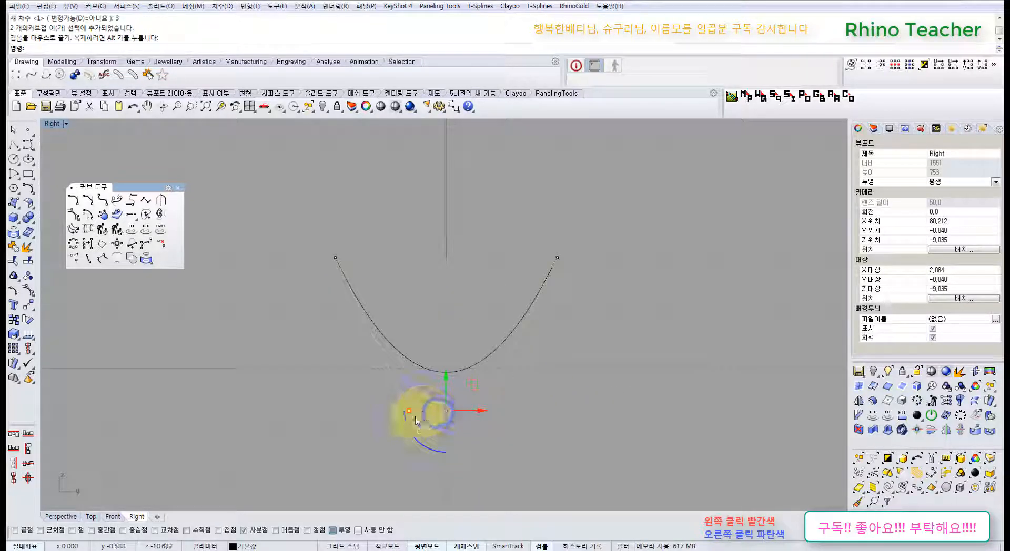
pyautogui.moveTo(411, 414); pyautogui.dragTo(380, 408)
pyautogui.moveTo(439, 376); pyautogui.dragTo(440, 352)
# - Narrow the arc horizontally by scaling all its control points together and turn off the control points
pyautogui.moveTo(598, 307); pyautogui.dragTo(598, 308)
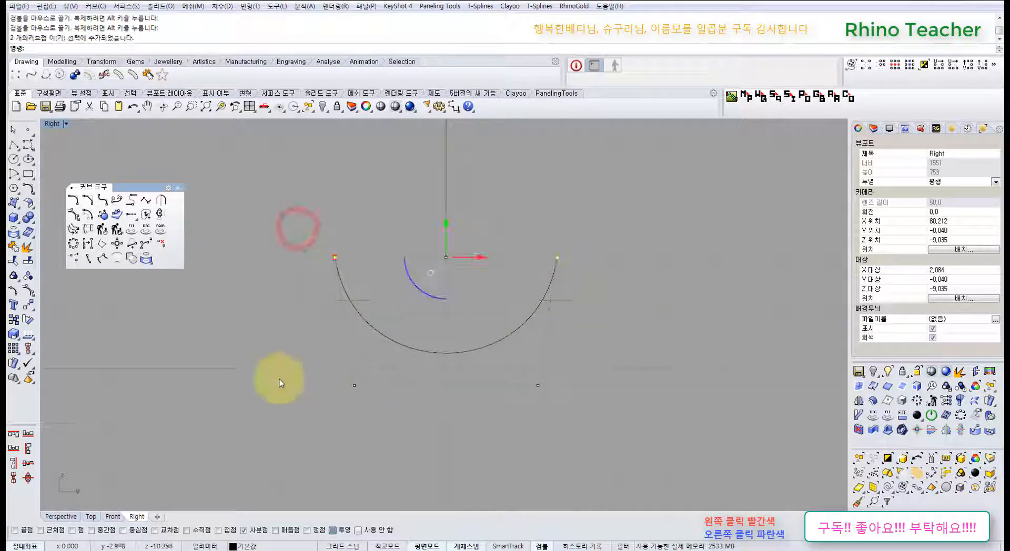
pyautogui.moveTo(523, 315); pyautogui.dragTo(443, 379, button='right')
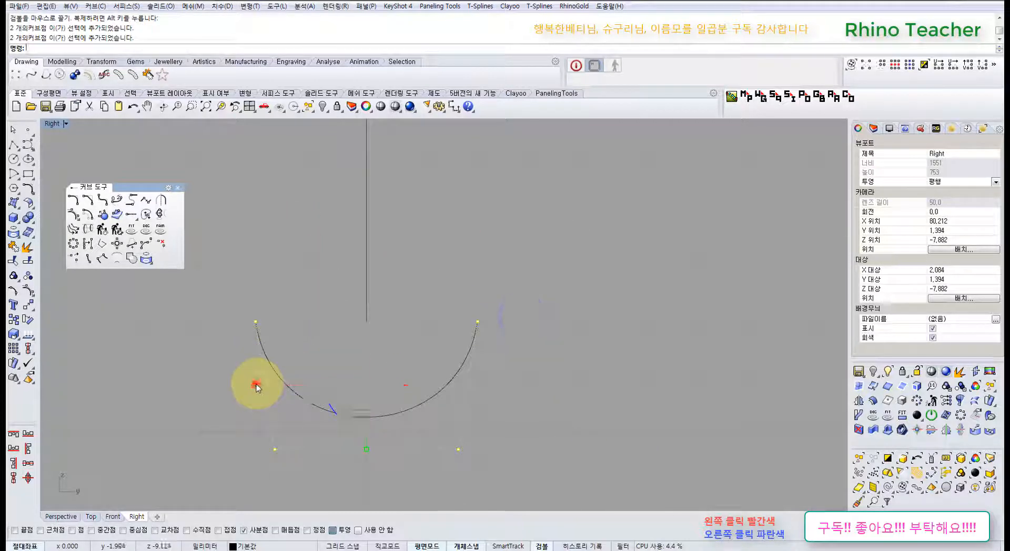
pyautogui.moveTo(256, 385); pyautogui.dragTo(269, 386)
pyautogui.moveTo(353, 343); pyautogui.dragTo(358, 353, button='right')
pyautogui.press('Escape')
pyautogui.press('Escape')
# - Revolve the U-shaped arc a full 360 degrees about the horizontal axis through the origin to create the inner band surface
pyautogui.moveTo(462, 419); pyautogui.dragTo(428, 393)
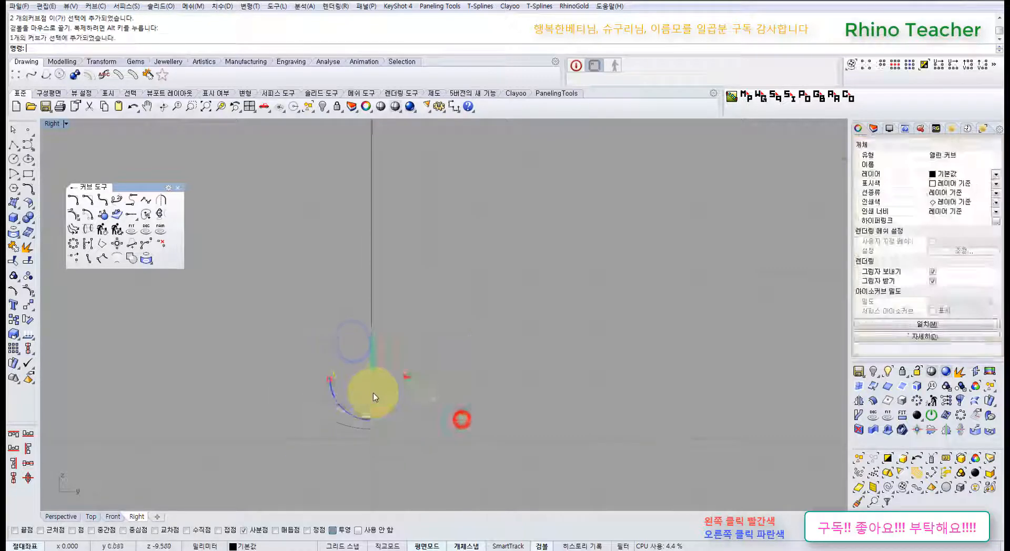
pyautogui.middleClick(404, 371)
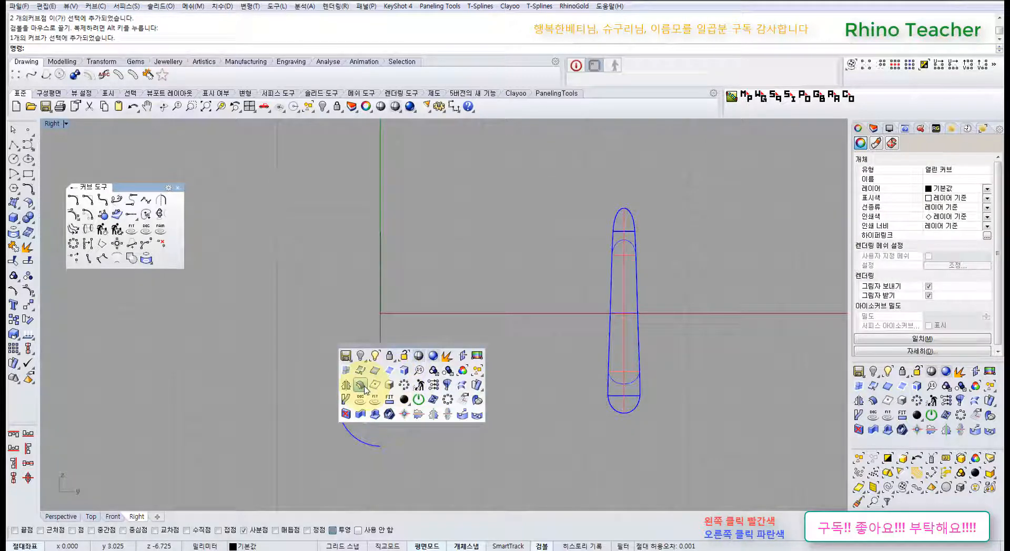
pyautogui.moveTo(167, 321); pyautogui.dragTo(177, 320, button='right')
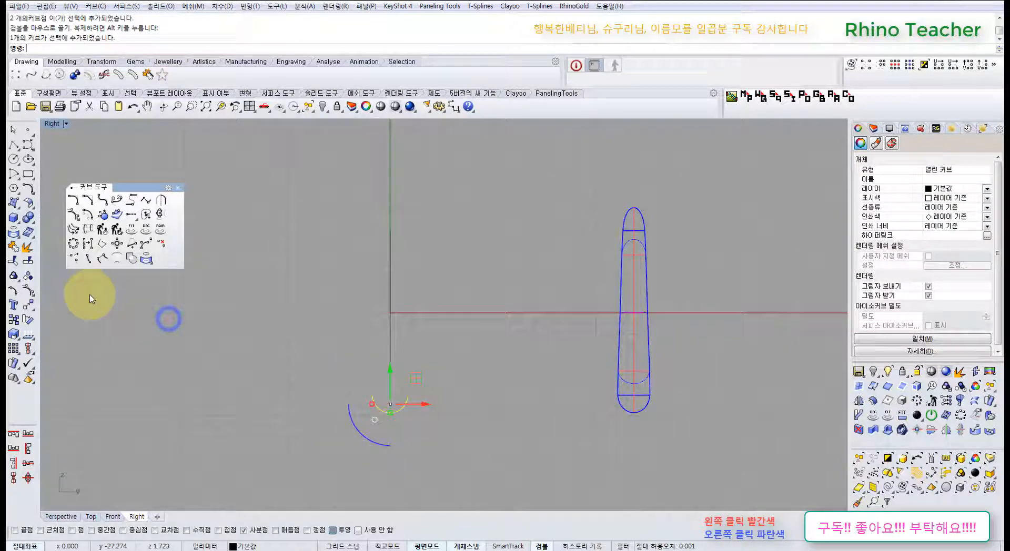
pyautogui.click(29, 305)
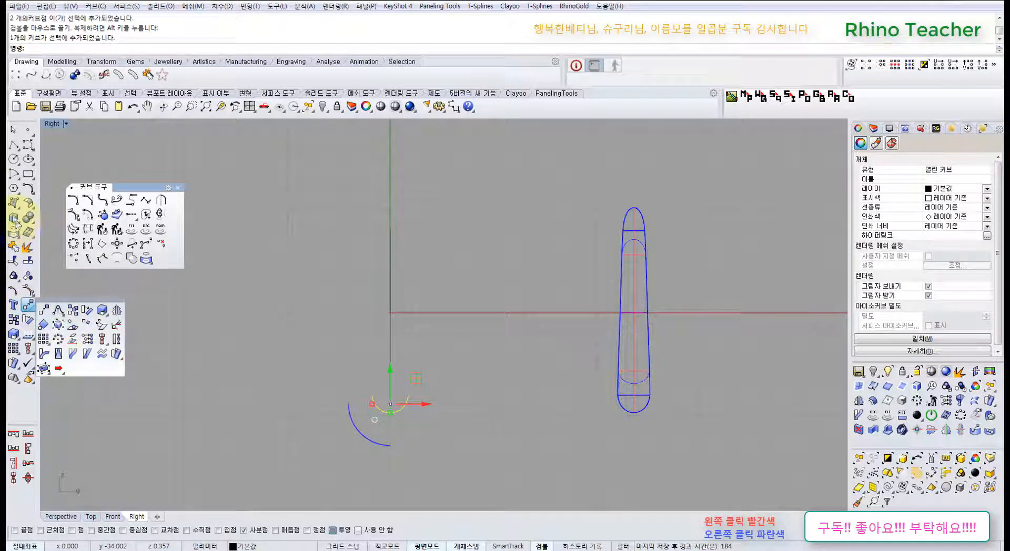
pyautogui.click(14, 203)
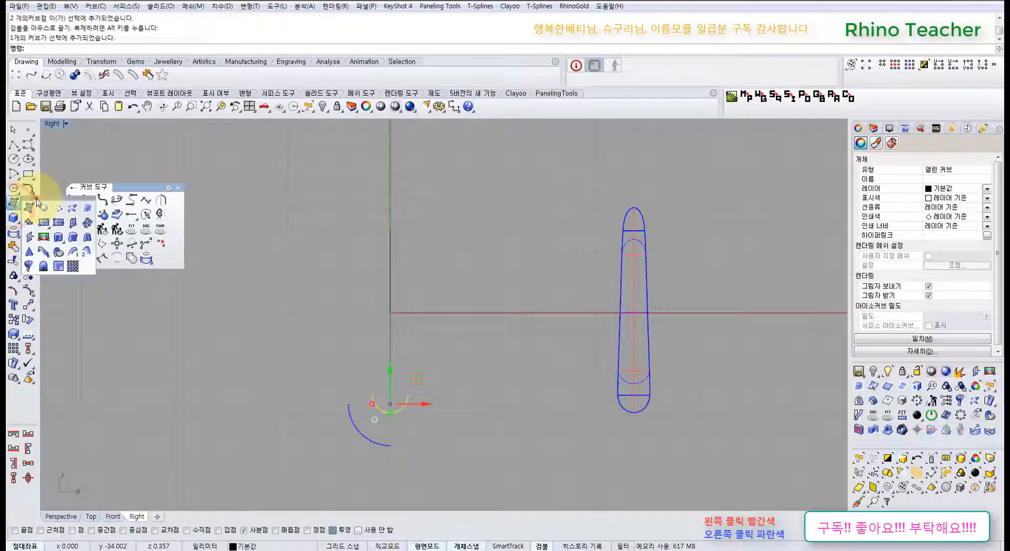
pyautogui.moveTo(37, 202); pyautogui.dragTo(68, 266)
pyautogui.click(60, 331)
pyautogui.scroll(-3, 299, 354)
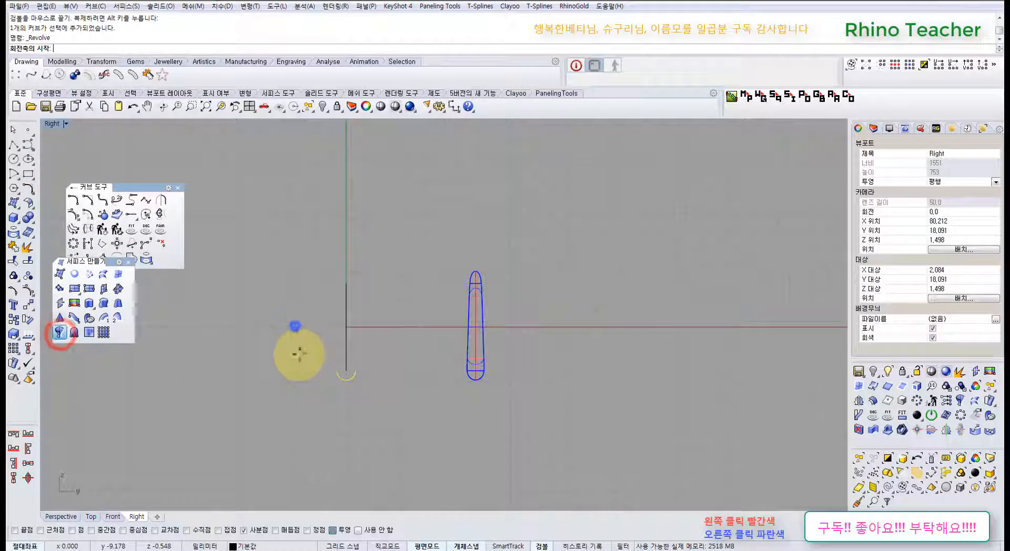
pyautogui.moveTo(299, 354); pyautogui.dragTo(293, 350, button='right')
pyautogui.click(293, 349)
pyautogui.click(395, 348)
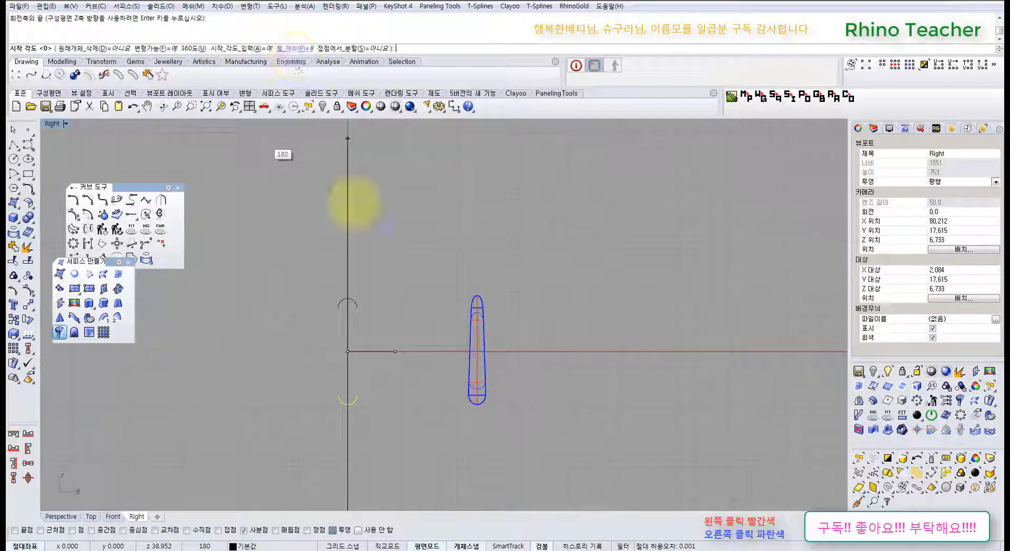
pyautogui.click(193, 49)
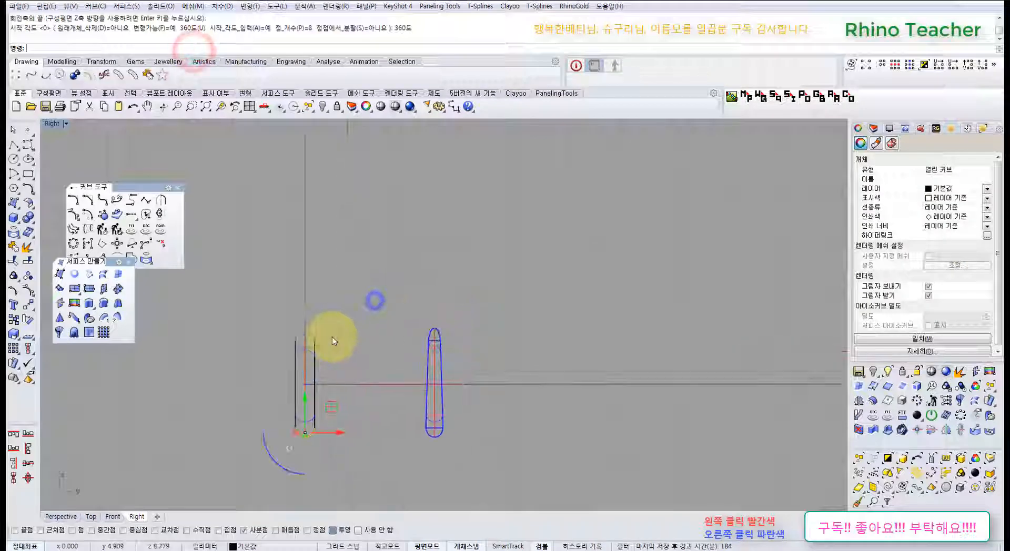
# - Hide the reference ring behind the revolved band in the Perspective view
pyautogui.hotkey('ctrl', 'F4')
pyautogui.moveTo(378, 345); pyautogui.dragTo(462, 286, button='right')
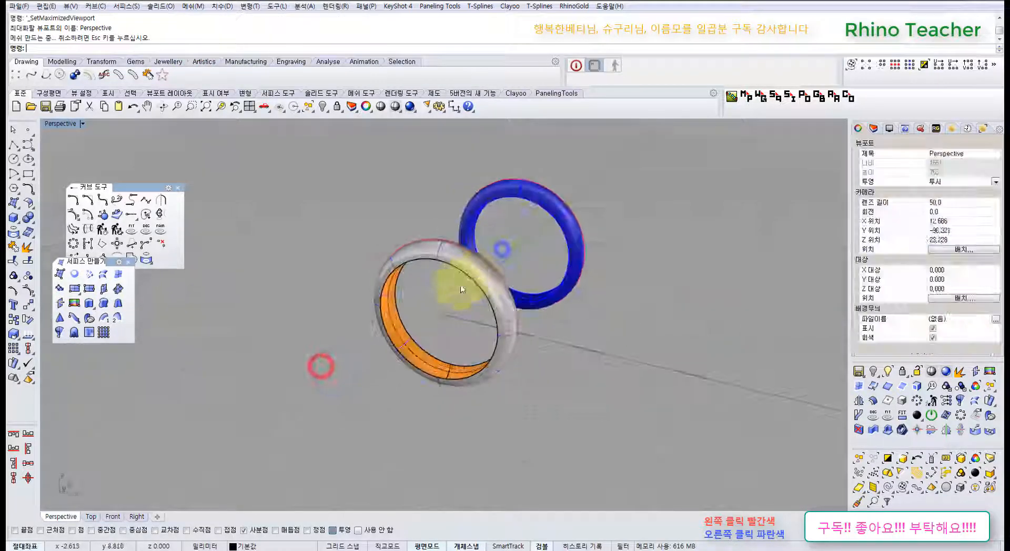
pyautogui.scroll(3, 642, 309)
pyautogui.click(626, 252)
pyautogui.hotkey('ctrl', 'h')
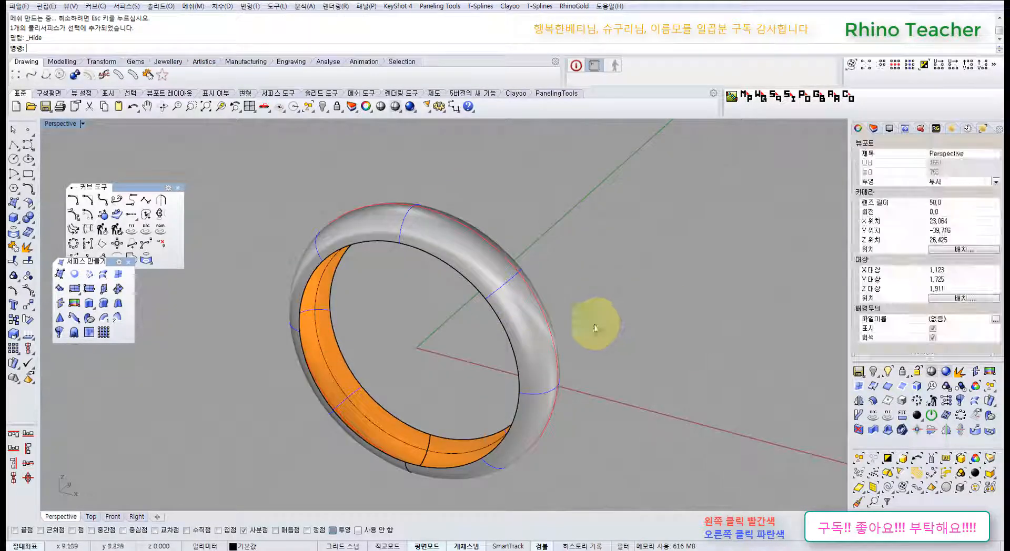
# - Examine the open inner side of the revolved band from several angles and display its control points
pyautogui.moveTo(591, 329); pyautogui.dragTo(197, 224, button='right')
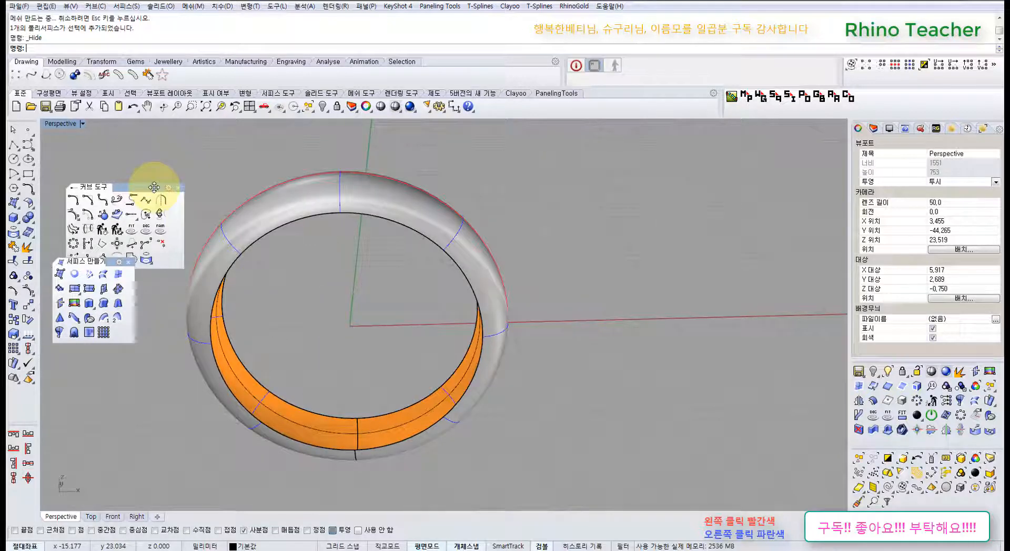
pyautogui.moveTo(154, 187); pyautogui.dragTo(138, 151)
pyautogui.moveTo(384, 273); pyautogui.dragTo(463, 389, button='right')
pyautogui.scroll(-5, 462, 365)
pyautogui.scroll(3, 413, 434)
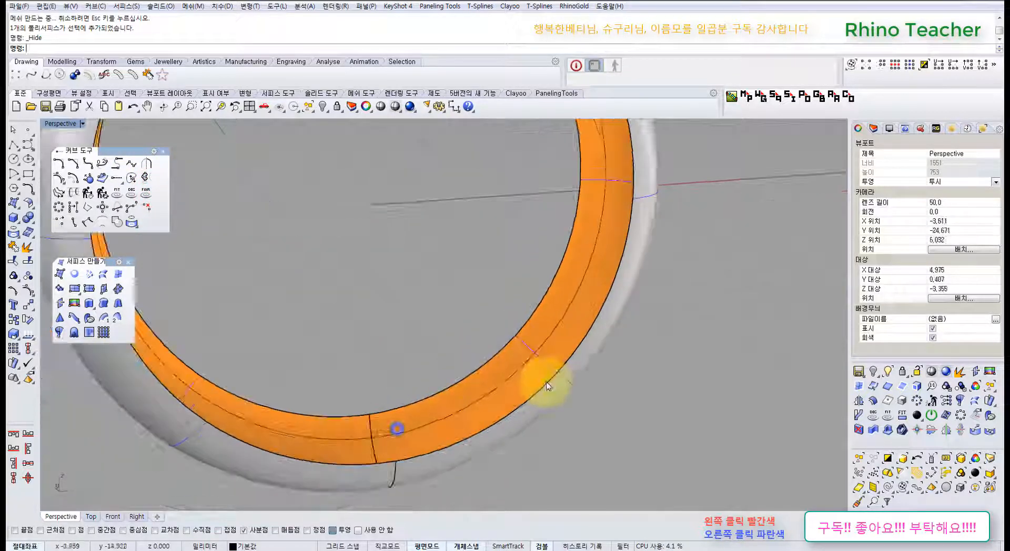
pyautogui.scroll(-4, 473, 389)
pyautogui.moveTo(610, 348); pyautogui.dragTo(534, 349, button='right')
pyautogui.click(558, 356)
pyautogui.press('F10')
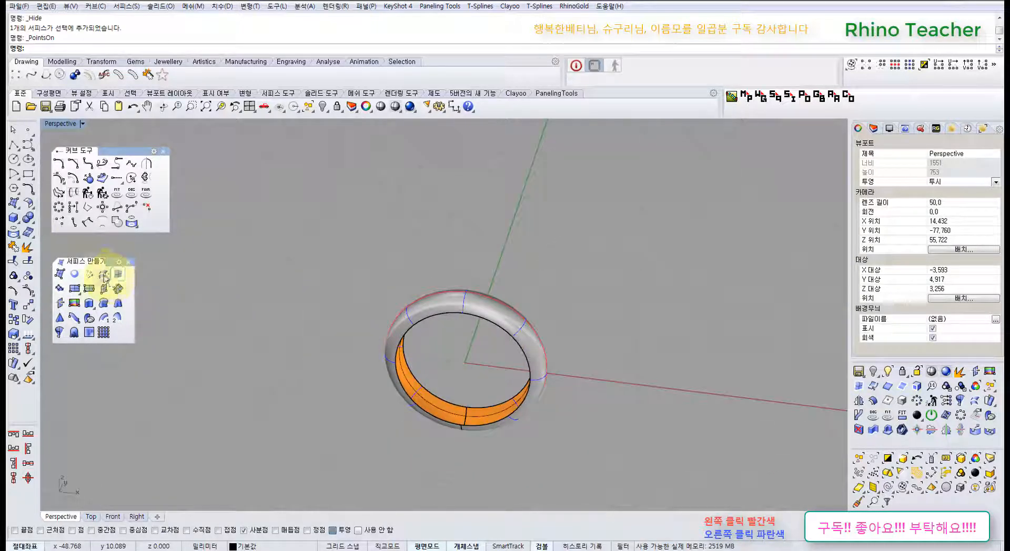
# - Try to loft a surface between the band's two inner edges and undo it
pyautogui.click(103, 274)
pyautogui.scroll(5, 406, 396)
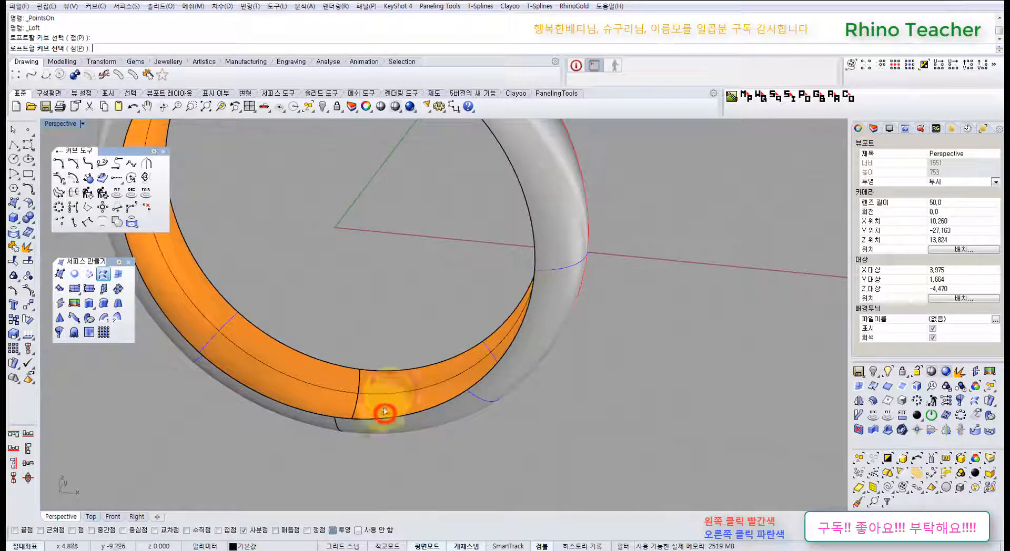
pyautogui.rightClick(394, 375)
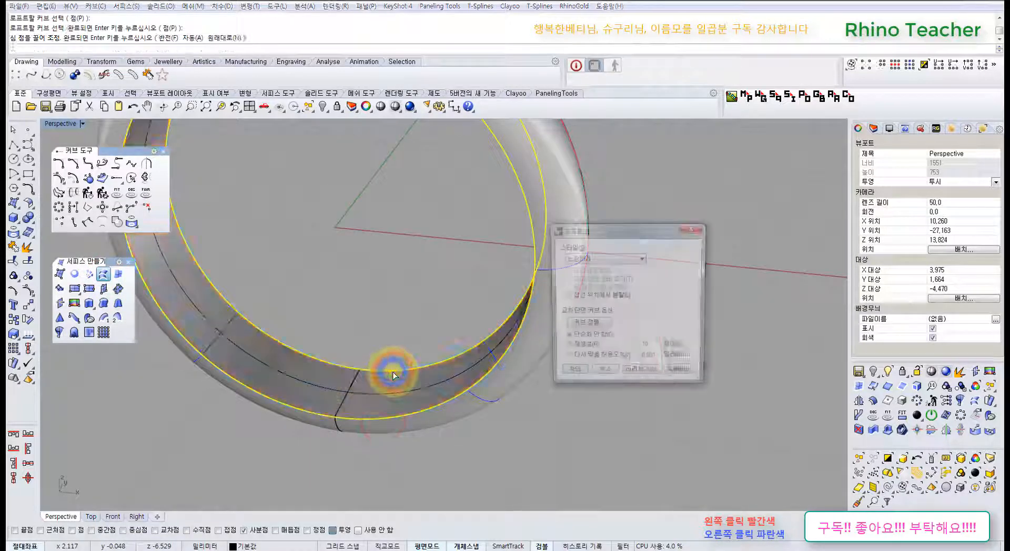
pyautogui.press('Return')
pyautogui.hotkey('ctrl', 'z')
# - Display the control points of the open band surface, inspect their layout and turn them off again
pyautogui.scroll(-5, 462, 405)
pyautogui.moveTo(463, 405); pyautogui.dragTo(405, 365, button='right')
pyautogui.scroll(6, 447, 400)
pyautogui.click(504, 425)
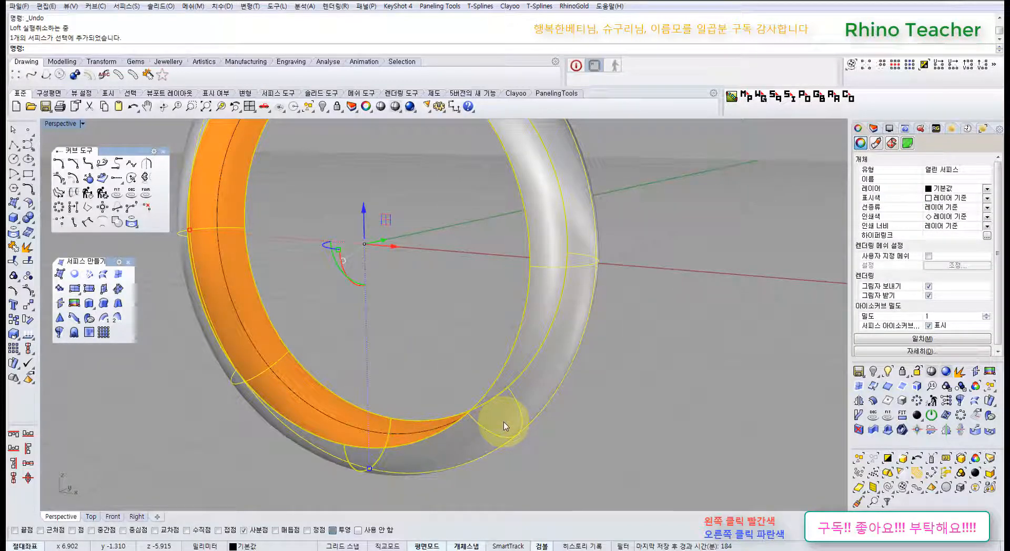
pyautogui.click(671, 436)
pyautogui.moveTo(598, 378); pyautogui.dragTo(514, 432, button='right')
pyautogui.scroll(-3, 592, 401)
pyautogui.scroll(3, 542, 368)
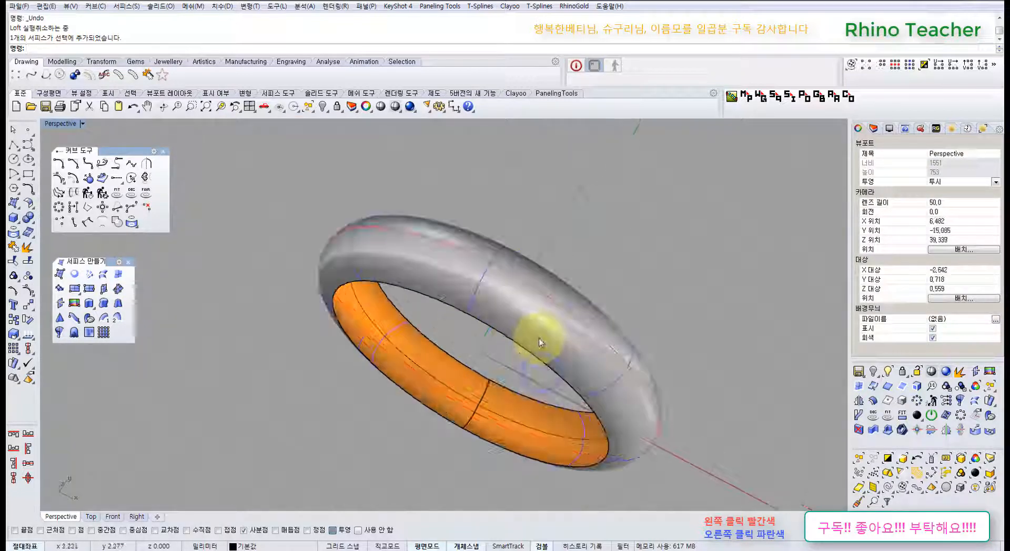
pyautogui.click(536, 342)
pyautogui.scroll(2, 536, 348)
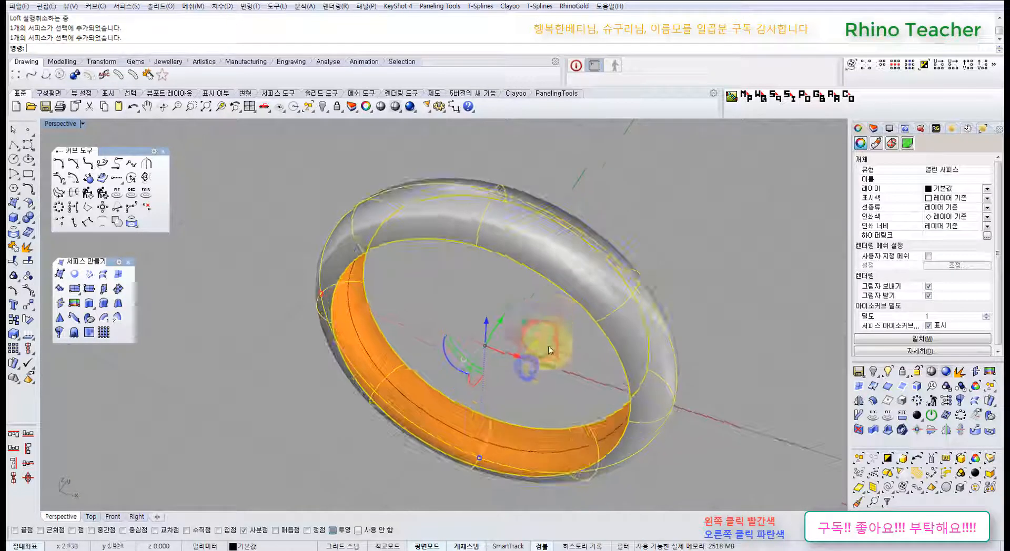
pyautogui.click(29, 291)
pyautogui.click(176, 367)
pyautogui.moveTo(210, 382); pyautogui.dragTo(210, 371, button='right')
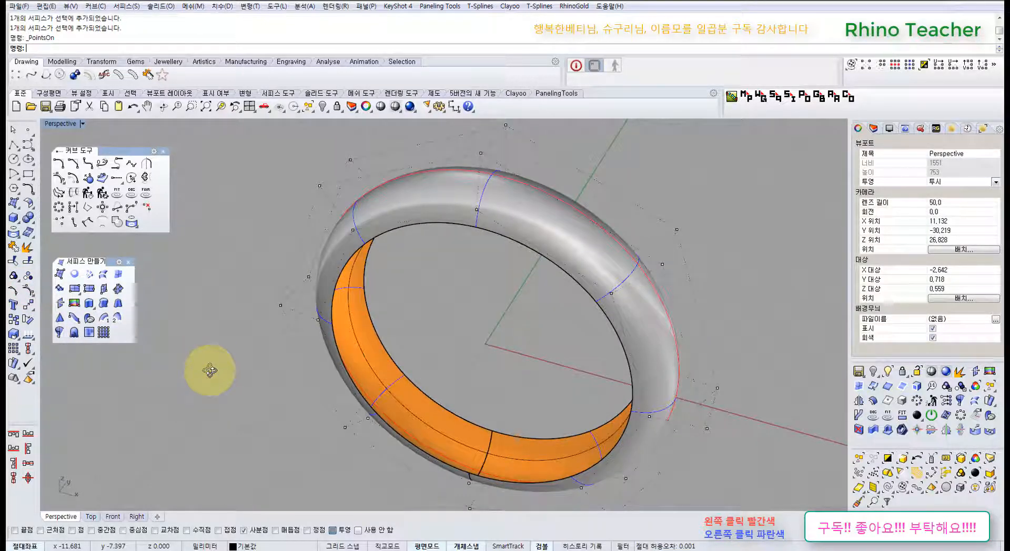
pyautogui.press('Escape')
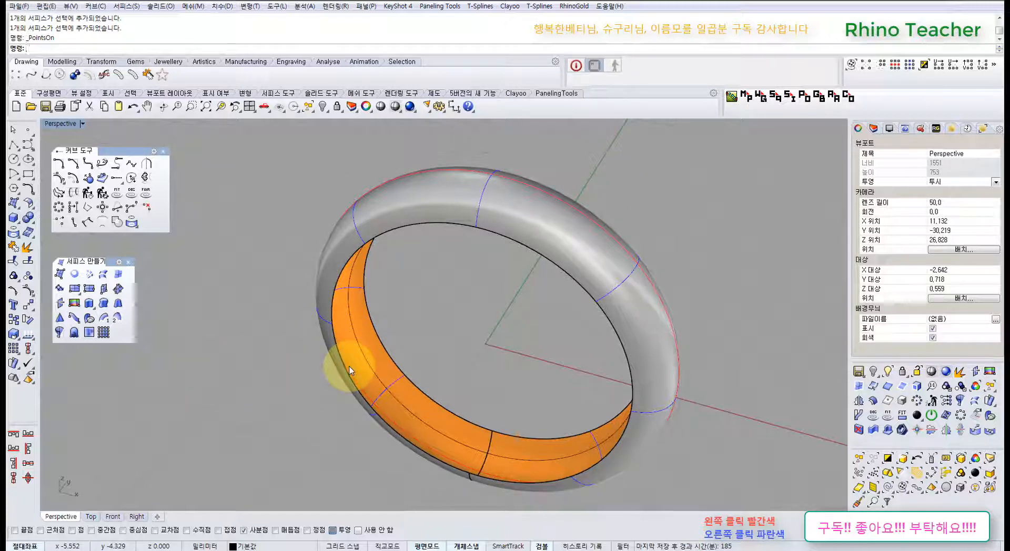
# - Loft a surface between the band's two inner circular edges to close its inside
pyautogui.click(350, 371)
pyautogui.rightClick(361, 360)
pyautogui.moveTo(361, 360); pyautogui.dragTo(397, 350, button='right')
pyautogui.scroll(-5, 395, 316)
pyautogui.scroll(3, 413, 254)
pyautogui.scroll(2, 412, 261)
pyautogui.click(390, 298)
pyautogui.scroll(-2, 390, 294)
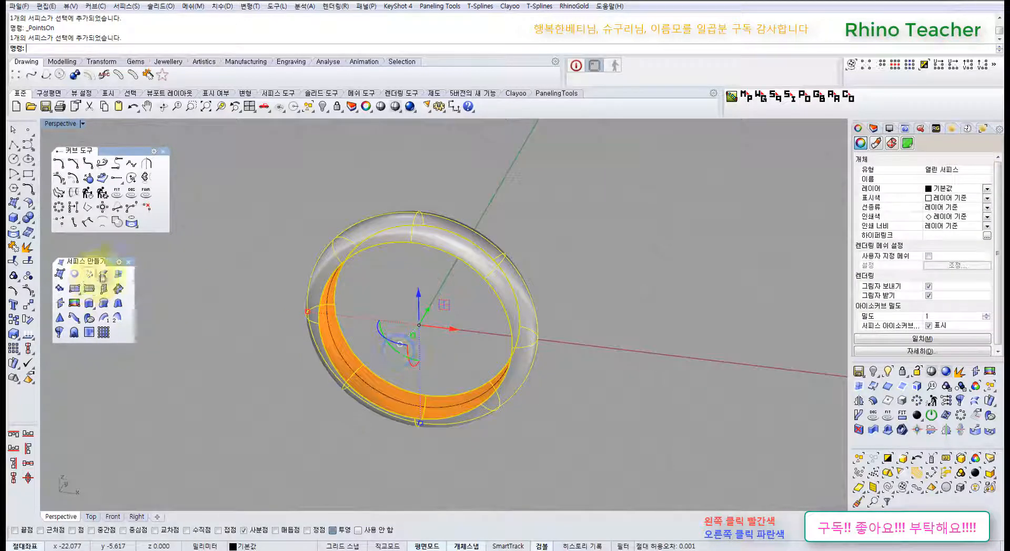
pyautogui.click(103, 274)
pyautogui.scroll(5, 435, 443)
pyautogui.click(434, 439)
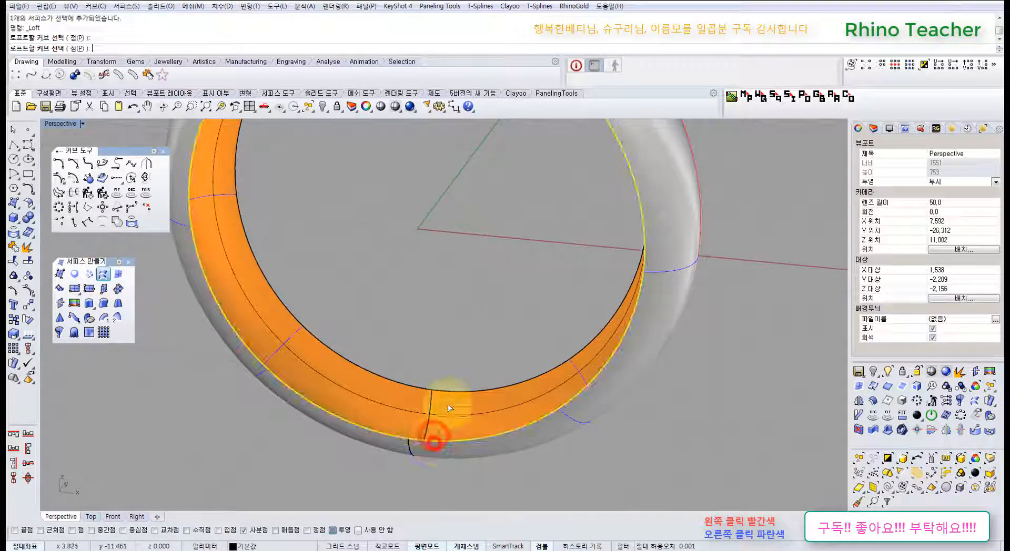
pyautogui.click(444, 395)
pyautogui.rightClick(444, 394)
pyautogui.rightClick(448, 393)
pyautogui.press('Return')
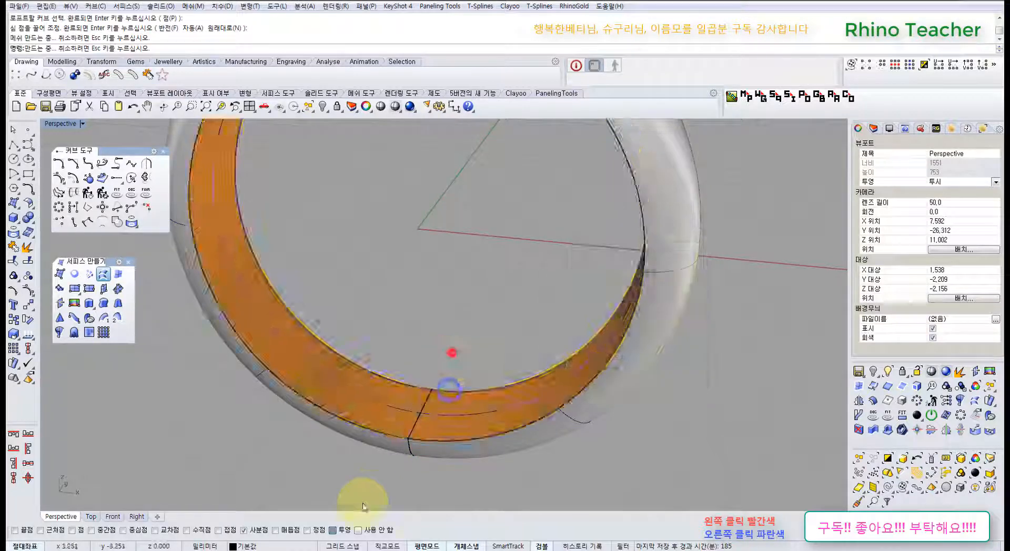
# - Join the lofted inner surface to the outer band and try to display the joined ring's control points
pyautogui.hotkey('ctrl', 'j')
pyautogui.click(644, 475)
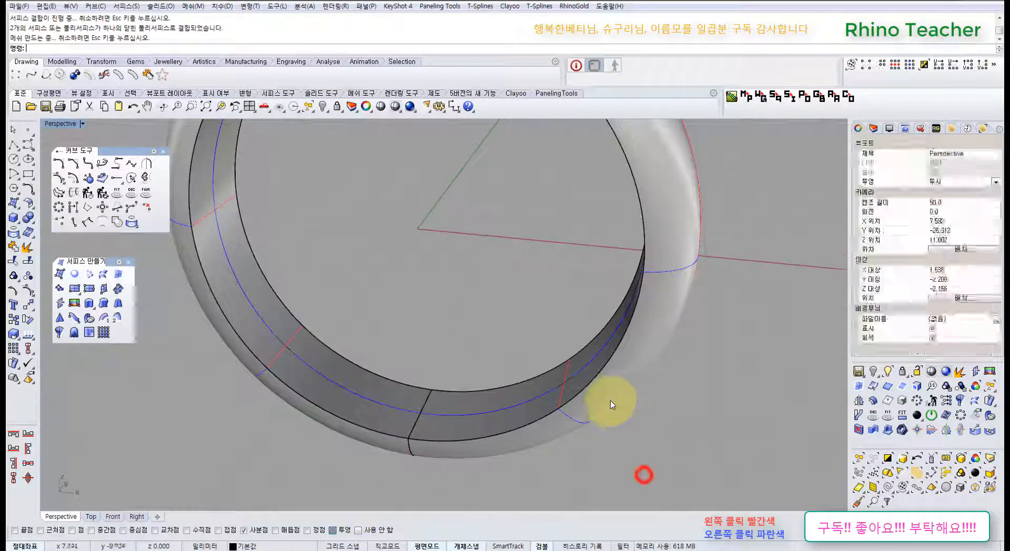
pyautogui.click(610, 401)
pyautogui.scroll(-5, 603, 421)
pyautogui.moveTo(602, 421)
pyautogui.mouseDown(button='right')
pyautogui.moveTo(500, 410)
pyautogui.moveTo(581, 394)
pyautogui.mouseUp(button='right')
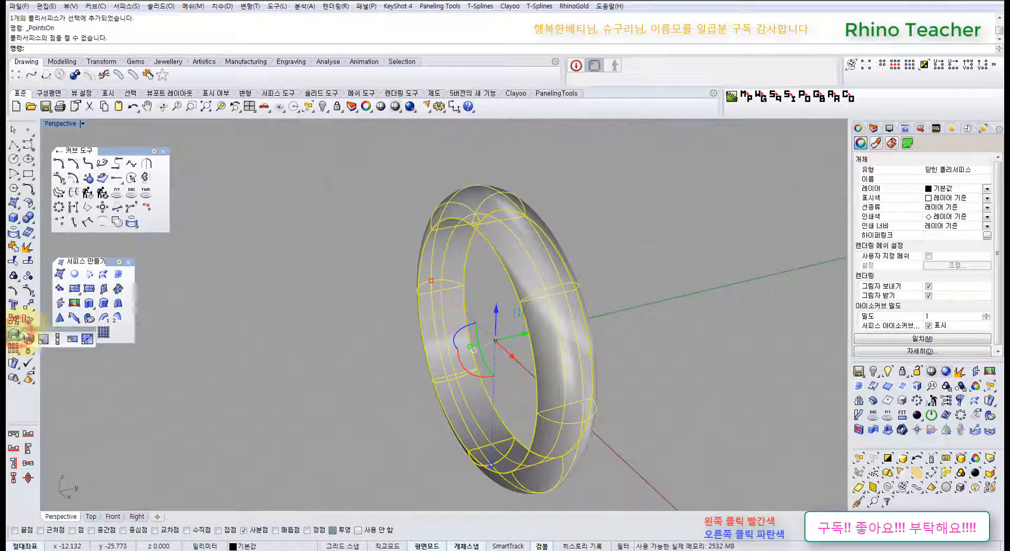
pyautogui.click(232, 404)
pyautogui.moveTo(239, 402); pyautogui.dragTo(401, 433, button='right')
# - Undo the join of the inner and outer surfaces and reselect the outer band surface
pyautogui.hotkey('ctrl', 'z')
pyautogui.click(404, 431)
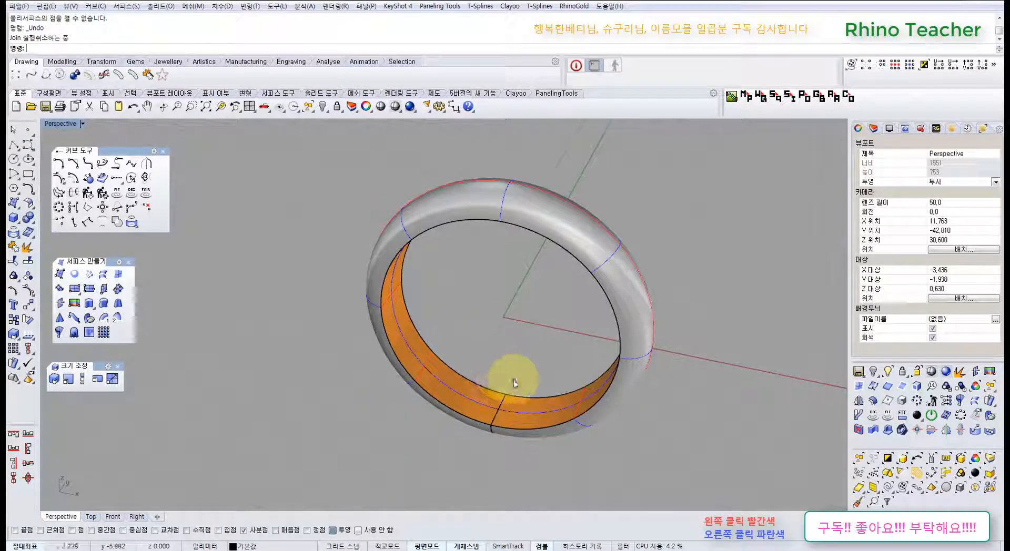
pyautogui.moveTo(514, 383); pyautogui.dragTo(446, 345, button='right')
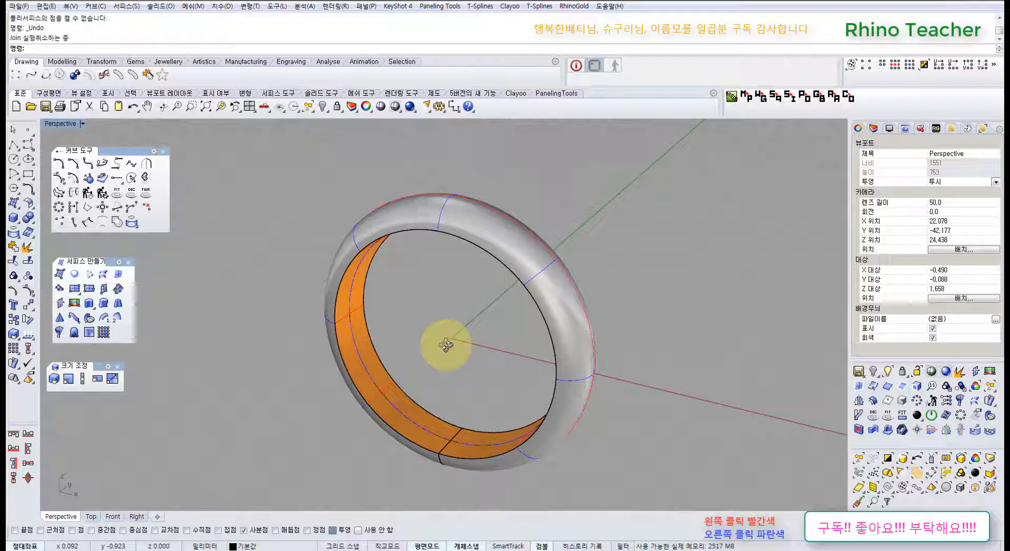
pyautogui.click(489, 254)
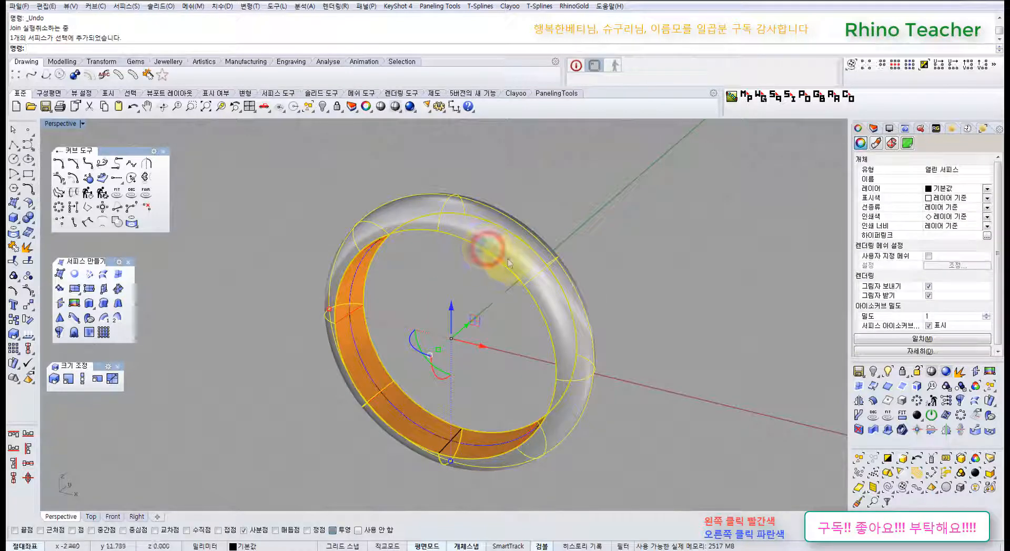
pyautogui.moveTo(480, 241); pyautogui.dragTo(502, 279, button='right')
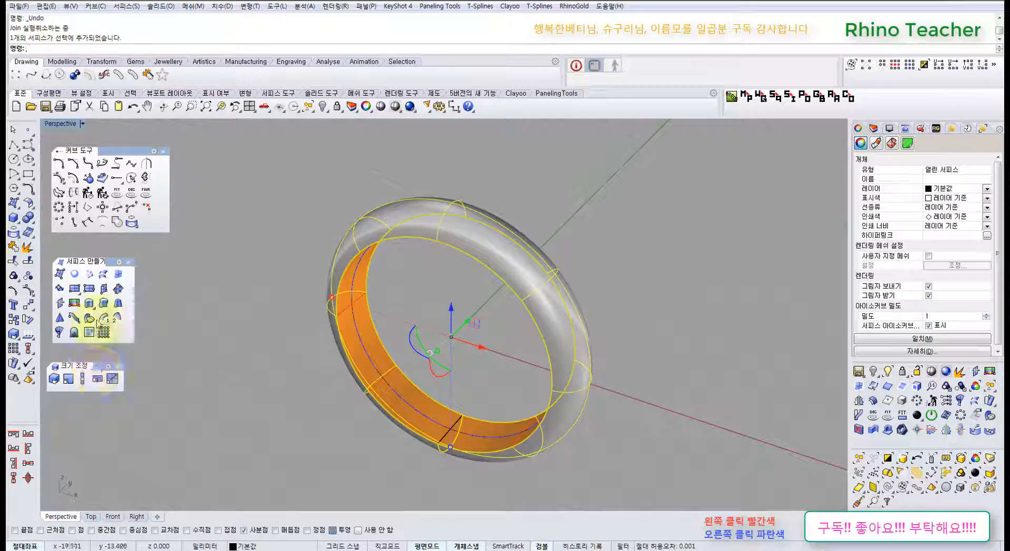
pyautogui.moveTo(321, 382); pyautogui.dragTo(542, 441, button='right')
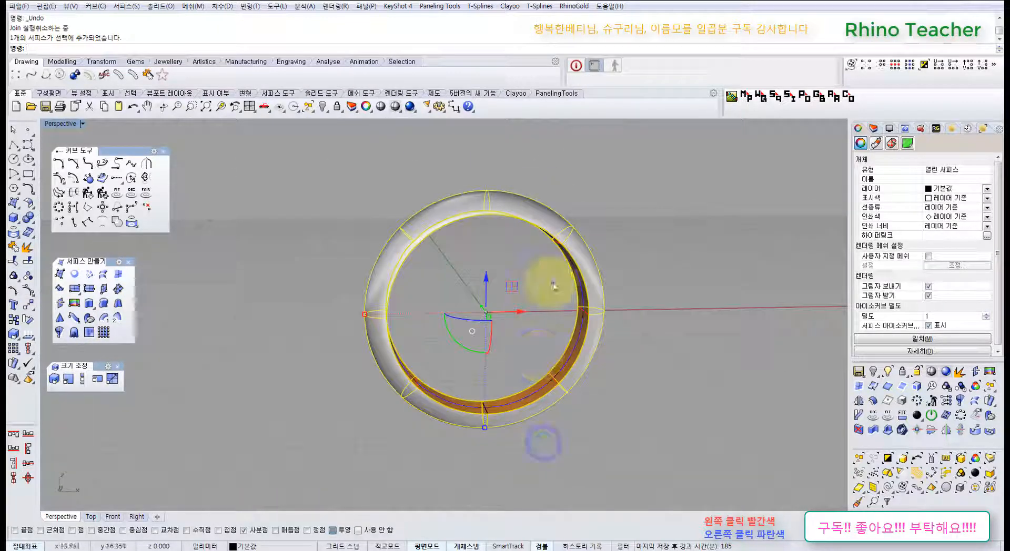
# - Turn on the outer band surface's control points in the Front view and select the group at its top
pyautogui.hotkey('ctrl', 'F2')
pyautogui.moveTo(350, 371); pyautogui.dragTo(344, 296, button='right')
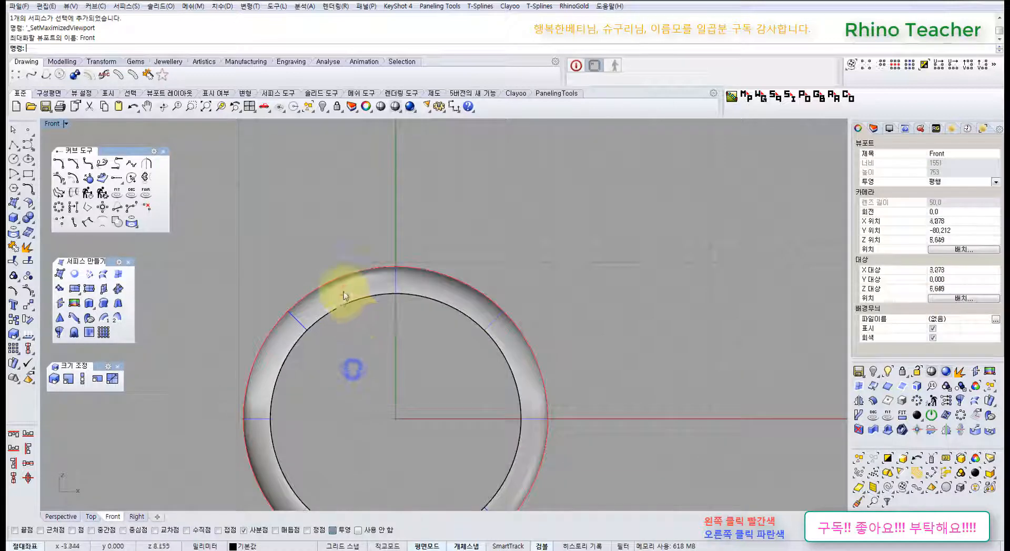
pyautogui.click(343, 288)
pyautogui.keyDown('ctrl'); pyautogui.moveTo(384, 361); pyautogui.dragTo(406, 366, button='right'); pyautogui.keyUp('ctrl')
pyautogui.press('F10')
pyautogui.click(367, 242)
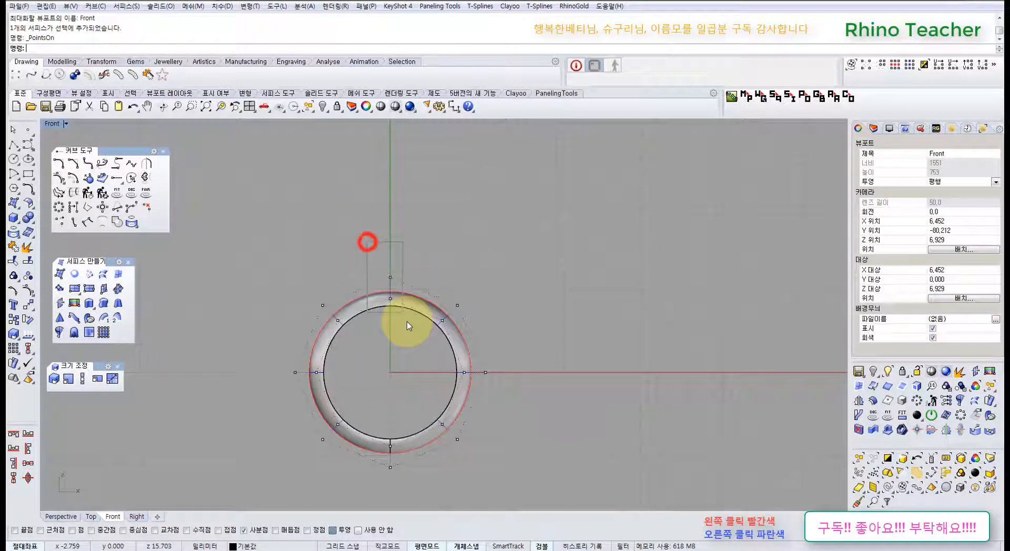
pyautogui.moveTo(407, 326); pyautogui.dragTo(403, 332)
# - Select individual groups of the band's control points around the ring, ending with the group at its left side
pyautogui.scroll(3, 403, 334)
pyautogui.scroll(-4, 406, 353)
pyautogui.scroll(1, 407, 300)
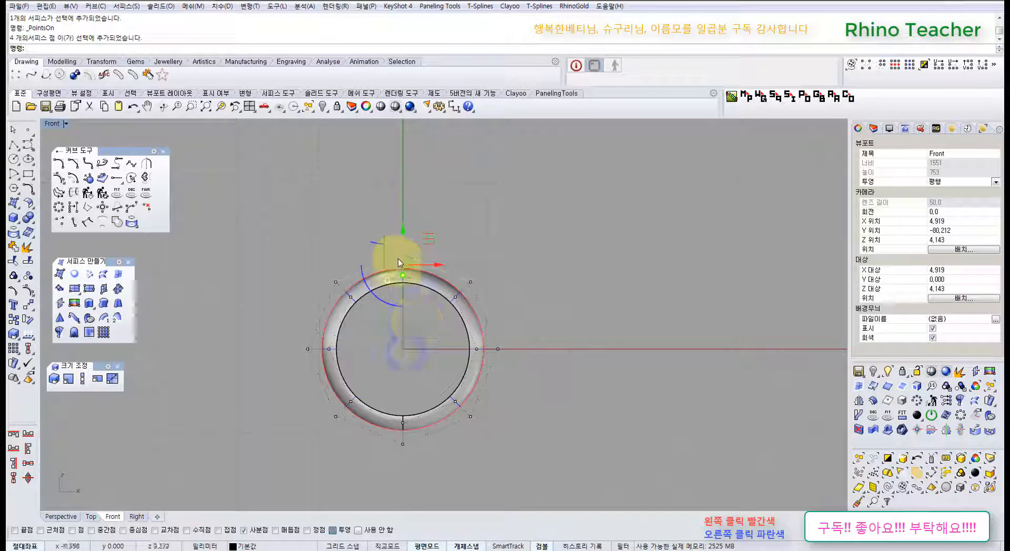
pyautogui.click(416, 309)
pyautogui.scroll(4, 402, 264)
pyautogui.moveTo(402, 264)
pyautogui.mouseDown()
pyautogui.moveTo(401, 238)
pyautogui.moveTo(430, 321)
pyautogui.mouseUp()
pyautogui.scroll(-6, 444, 356)
pyautogui.moveTo(447, 356); pyautogui.dragTo(415, 288, button='right')
pyautogui.moveTo(447, 210); pyautogui.dragTo(484, 316)
pyautogui.click(423, 323)
pyautogui.click(342, 343)
pyautogui.moveTo(253, 335); pyautogui.dragTo(325, 371)
pyautogui.click(362, 360)
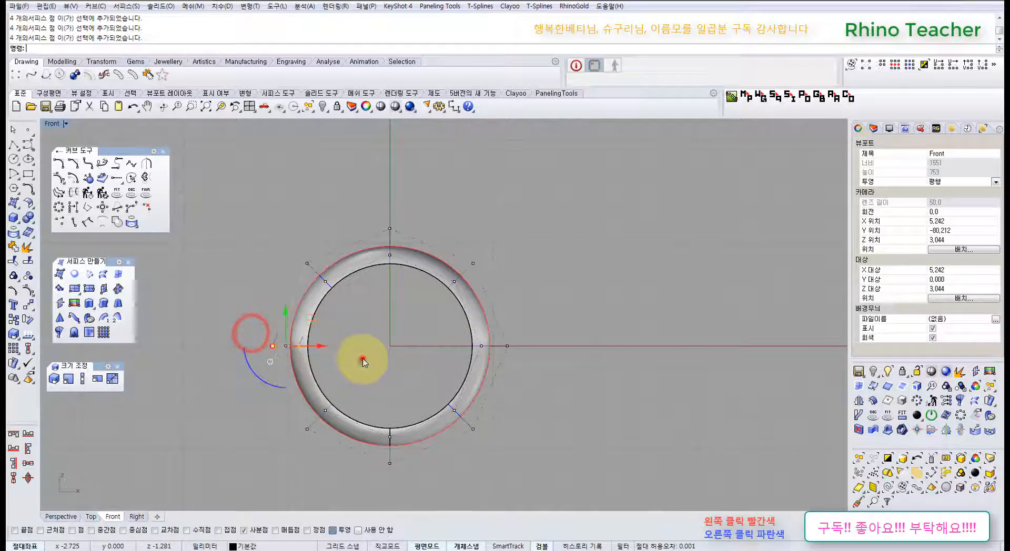
# - Undo the edits in the Perspective view back past the loft, the hiding and the revolve, and restore the revolve
pyautogui.moveTo(363, 353); pyautogui.dragTo(325, 371, button='right')
pyautogui.hotkey('ctrl', 'F4')
pyautogui.moveTo(427, 383); pyautogui.dragTo(347, 413, button='right')
pyautogui.hotkey('ctrl', 'z')
pyautogui.hotkey('ctrl', 'z')
pyautogui.hotkey('ctrl', 'z')
pyautogui.hotkey('ctrl', 'z')
pyautogui.hotkey('ctrl', 'z')
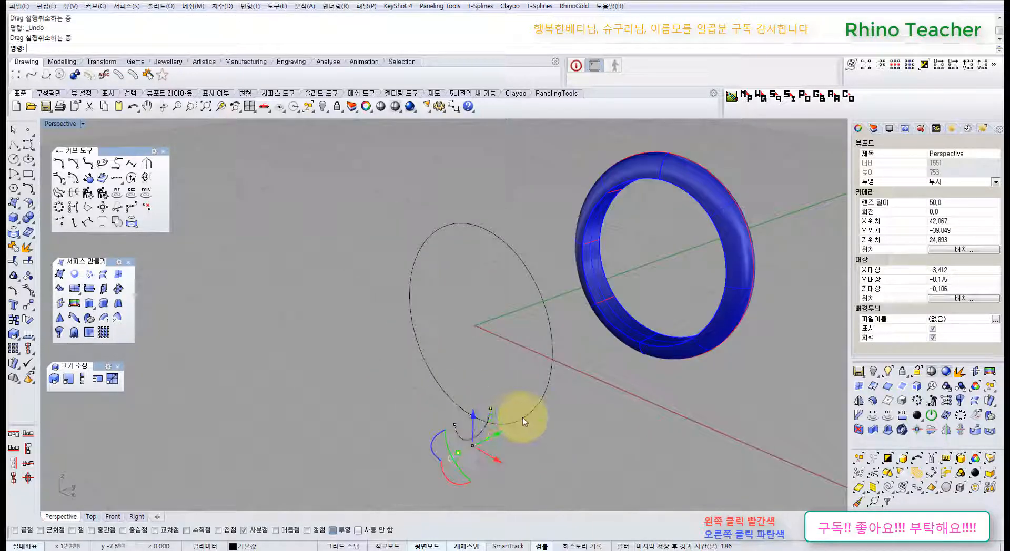
pyautogui.hotkey('ctrl', 'y')
pyautogui.hotkey('ctrl', 'y')
pyautogui.hotkey('ctrl', 'y')
# - Delete the revolved band surface and select the U-shaped arc at the circle's bottom
pyautogui.moveTo(523, 418)
pyautogui.mouseDown(button='right')
pyautogui.moveTo(519, 428)
pyautogui.moveTo(388, 428)
pyautogui.moveTo(510, 413)
pyautogui.moveTo(512, 427)
pyautogui.mouseUp(button='right')
pyautogui.click(512, 427)
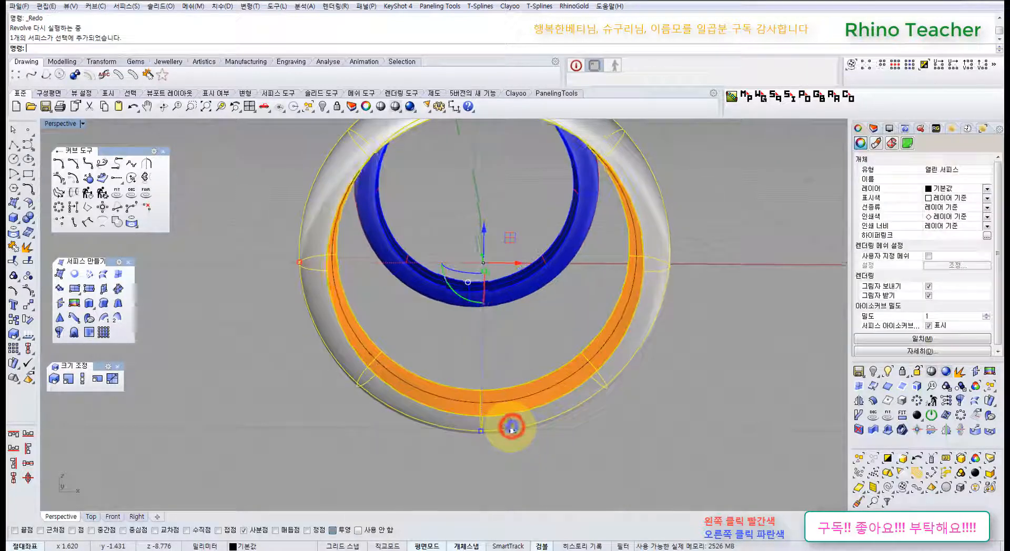
pyautogui.press('Delete')
pyautogui.moveTo(446, 363); pyautogui.dragTo(528, 456)
pyautogui.moveTo(559, 402); pyautogui.dragTo(392, 392, button='right')
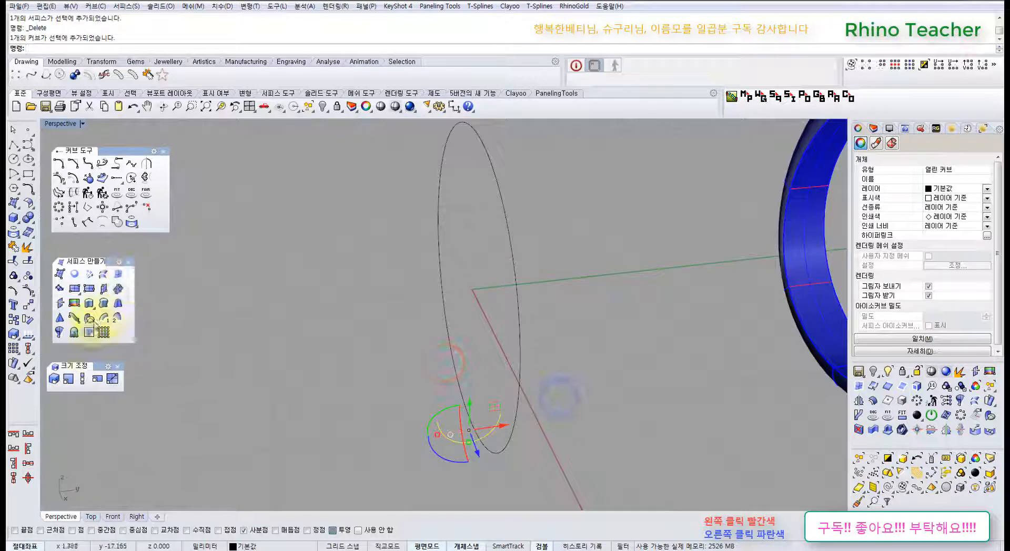
# - Revolve the arc a full 360 degrees about the Y axis through the origin as a deformable surface
pyautogui.click(59, 332)
pyautogui.scroll(-4, 303, 252)
pyautogui.moveTo(303, 252); pyautogui.dragTo(299, 287, button='right')
pyautogui.write('0')
pyautogui.press('Return')
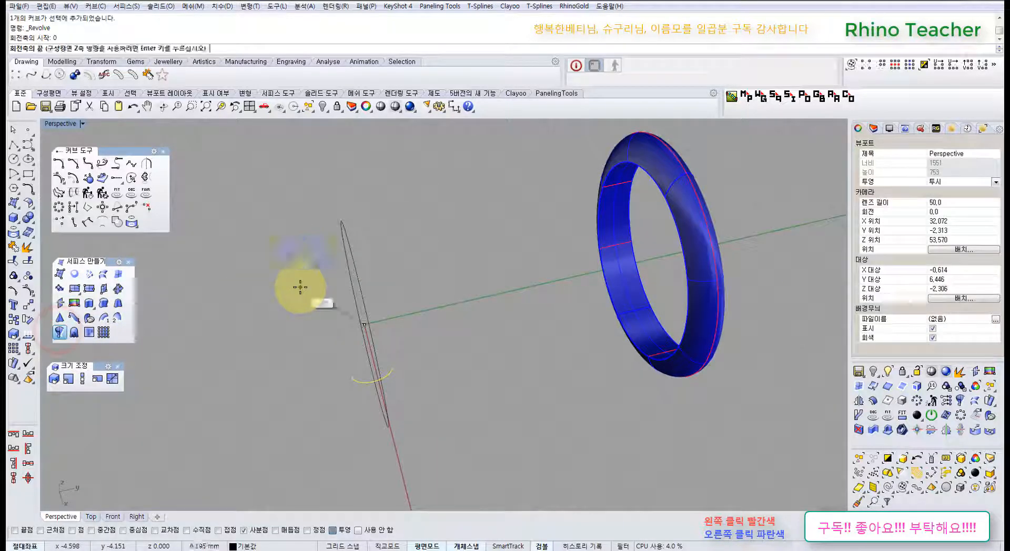
pyautogui.click(435, 289)
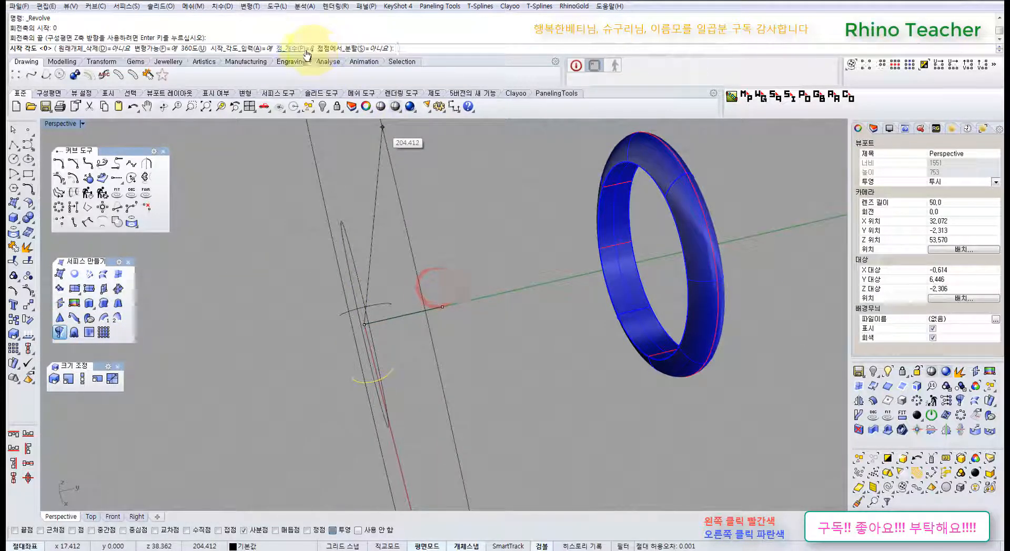
pyautogui.rightClick(491, 313)
pyautogui.rightClick(490, 313)
pyautogui.rightClick(490, 313)
pyautogui.rightClick(490, 313)
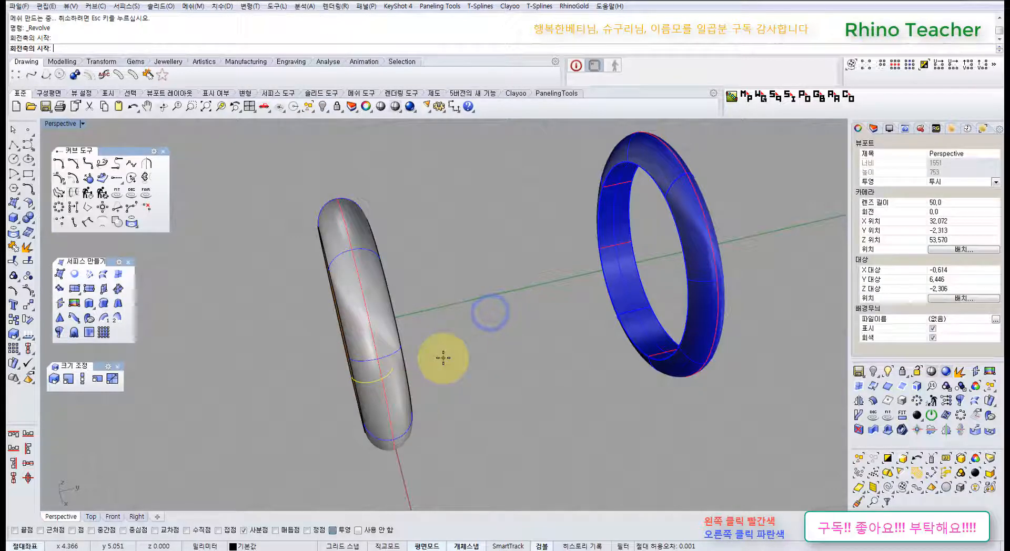
pyautogui.press('Escape')
# - Examine the newly revolved band from the Perspective and Front views, selecting it and clearing the selection
pyautogui.moveTo(433, 415); pyautogui.dragTo(563, 339, button='right')
pyautogui.click(603, 395)
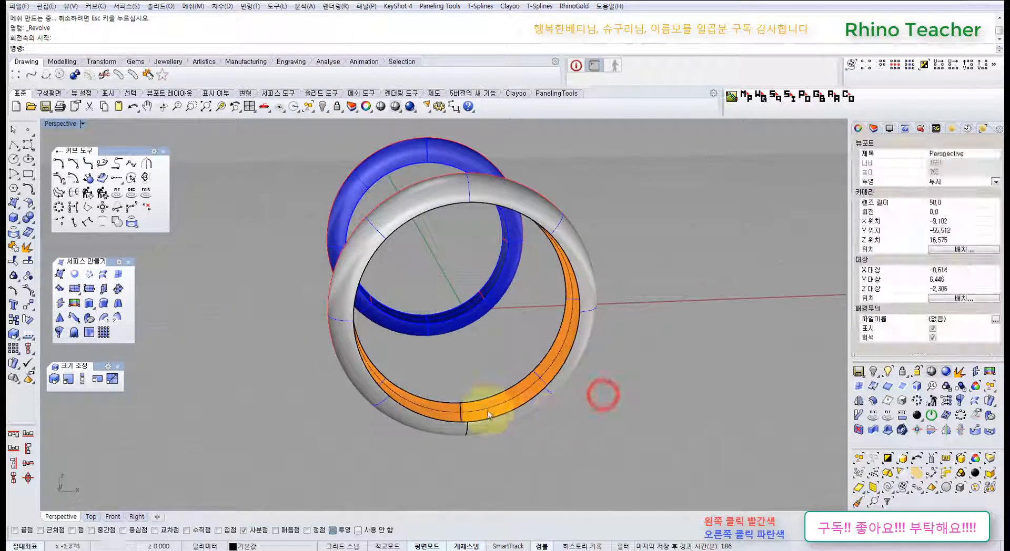
pyautogui.moveTo(490, 415); pyautogui.dragTo(504, 338, button='right')
pyautogui.click(519, 401)
pyautogui.hotkey('ctrl', 'F2')
pyautogui.scroll(-6, 519, 404)
pyautogui.scroll(6, 427, 308)
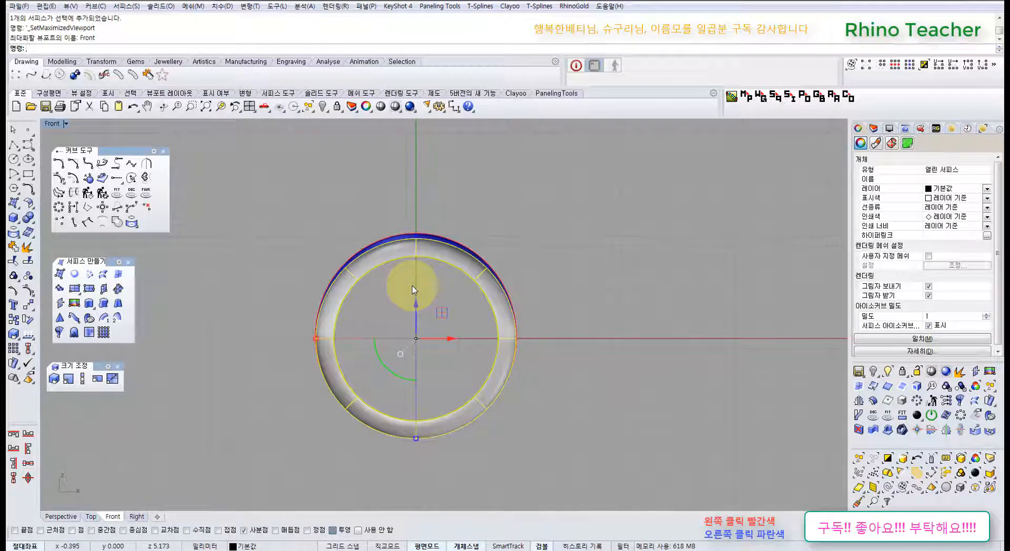
pyautogui.moveTo(468, 298); pyautogui.dragTo(408, 316, button='right')
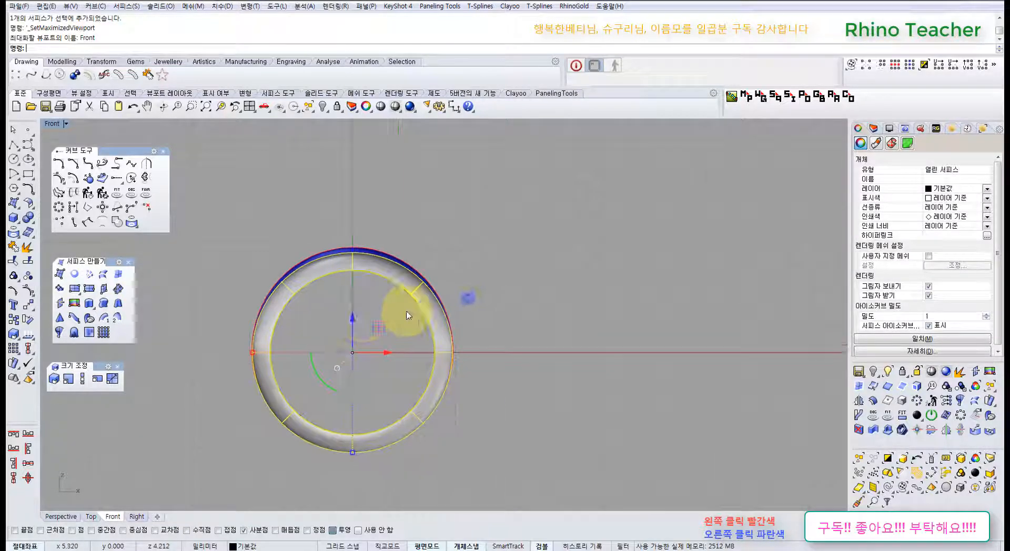
pyautogui.hotkey('ctrl', 'F4')
pyautogui.press('Escape')
# - Hide the separate blue ring polysurface in the Perspective view, keeping only the new revolved band and its circle
pyautogui.moveTo(508, 298); pyautogui.dragTo(470, 367, button='right')
pyautogui.scroll(-5, 443, 347)
pyautogui.scroll(6, 546, 278)
pyautogui.moveTo(343, 362); pyautogui.dragTo(399, 342, button='right')
pyautogui.moveTo(296, 393)
pyautogui.mouseDown(button='right')
pyautogui.moveTo(398, 360)
pyautogui.moveTo(406, 340)
pyautogui.moveTo(388, 354)
pyautogui.moveTo(376, 409)
pyautogui.moveTo(394, 372)
pyautogui.moveTo(484, 336)
pyautogui.moveTo(473, 305)
pyautogui.moveTo(425, 329)
pyautogui.moveTo(412, 354)
pyautogui.mouseUp(button='right')
pyautogui.click(392, 380)
pyautogui.click(557, 342)
pyautogui.click(498, 286)
pyautogui.hotkey('ctrl', 'h')
# - Select the revolved band and turn on its control points
pyautogui.moveTo(380, 317); pyautogui.dragTo(451, 318, button='right')
pyautogui.scroll(6, 413, 335)
pyautogui.click(448, 294)
pyautogui.moveTo(409, 357)
pyautogui.mouseDown(button='right')
pyautogui.moveTo(424, 293)
pyautogui.moveTo(428, 321)
pyautogui.mouseUp(button='right')
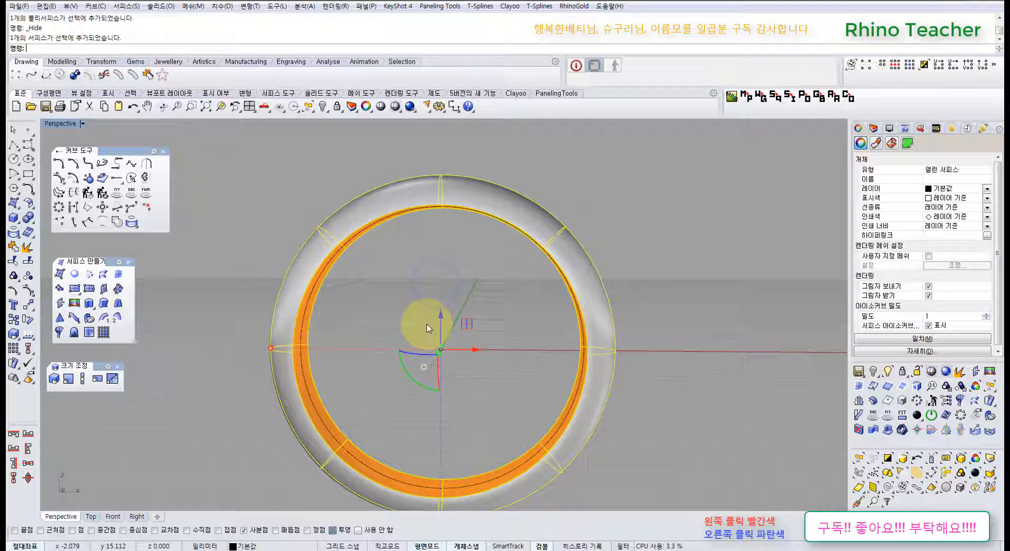
pyautogui.press('F10')
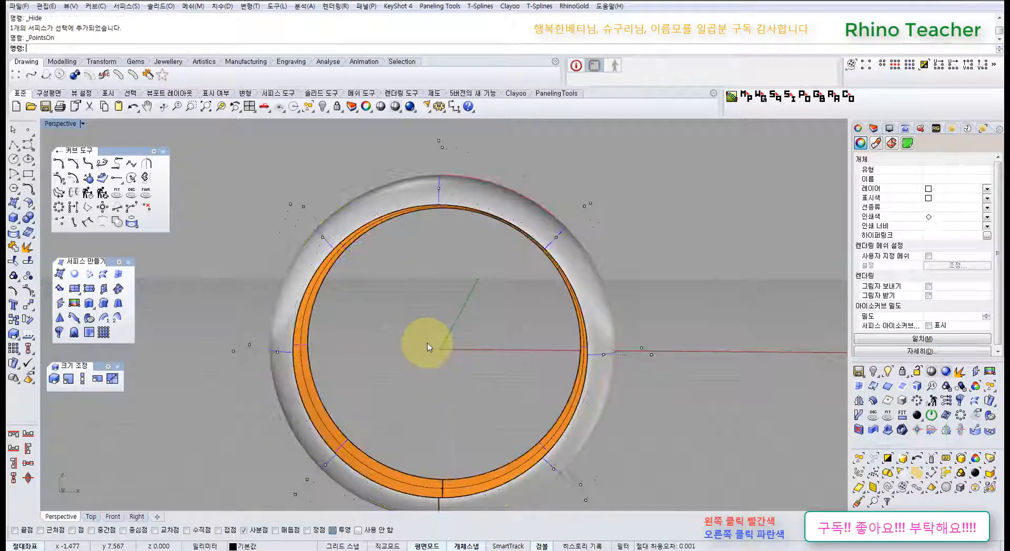
pyautogui.moveTo(427, 343); pyautogui.dragTo(436, 355, button='right')
# - Try to raise the two outermost control points at the top of the band in the Front view, and undo the move
pyautogui.hotkey('ctrl', 'F2')
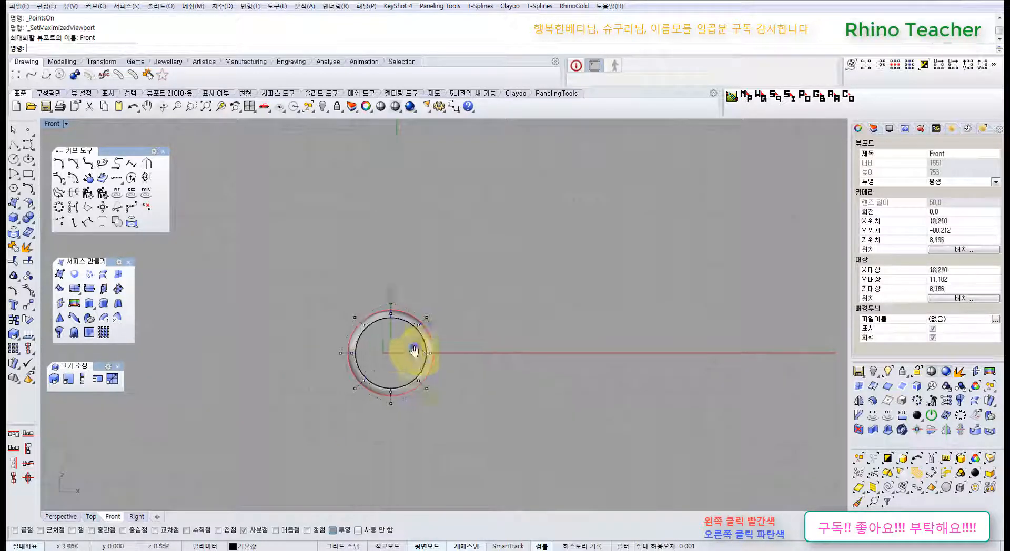
pyautogui.moveTo(405, 259); pyautogui.dragTo(453, 295)
pyautogui.moveTo(460, 349); pyautogui.dragTo(436, 315, button='right')
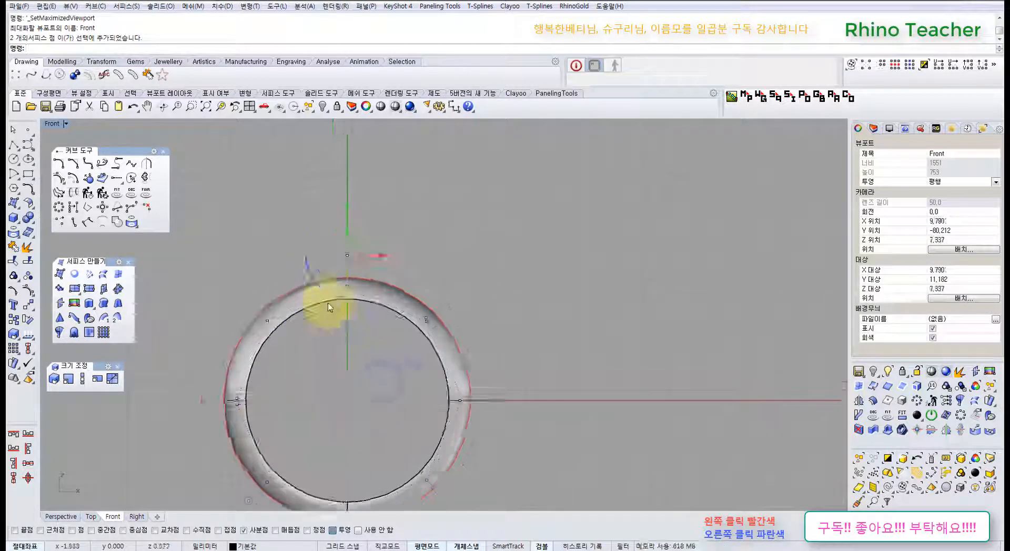
pyautogui.scroll(3, 327, 304)
pyautogui.moveTo(352, 207); pyautogui.dragTo(353, 198)
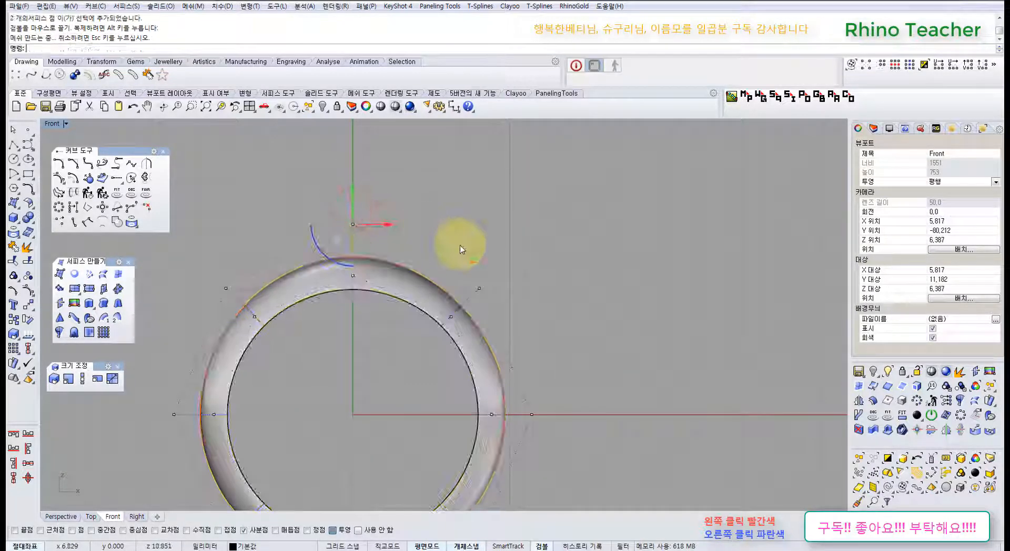
pyautogui.scroll(-6, 463, 245)
pyautogui.moveTo(472, 253); pyautogui.dragTo(447, 278, button='right')
pyautogui.hotkey('ctrl', 'z')
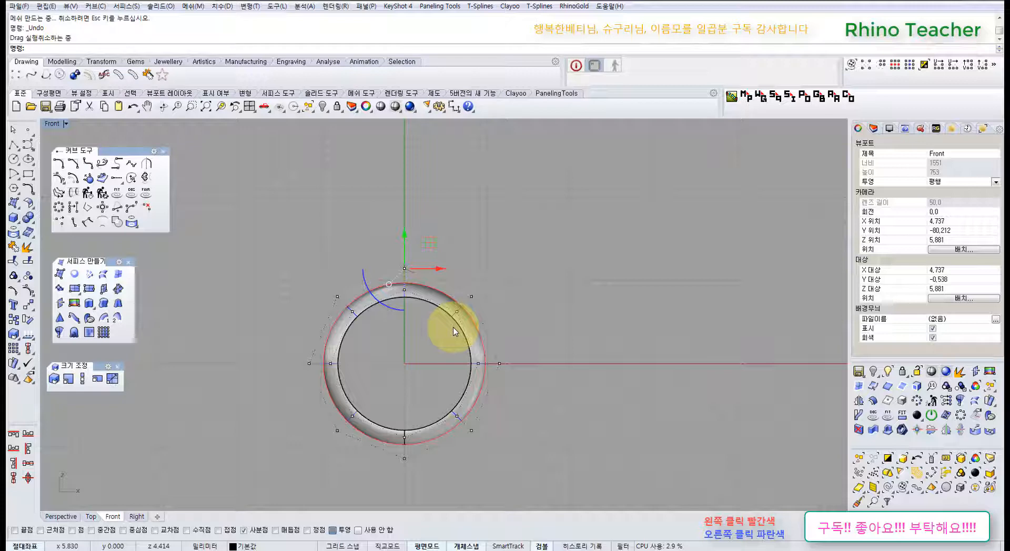
# - Examine the band and the layout of its control points from the front, at an angle and from the side
pyautogui.moveTo(452, 328); pyautogui.dragTo(472, 366, button='right')
pyautogui.scroll(6, 405, 345)
pyautogui.moveTo(403, 347); pyautogui.dragTo(409, 311, button='right')
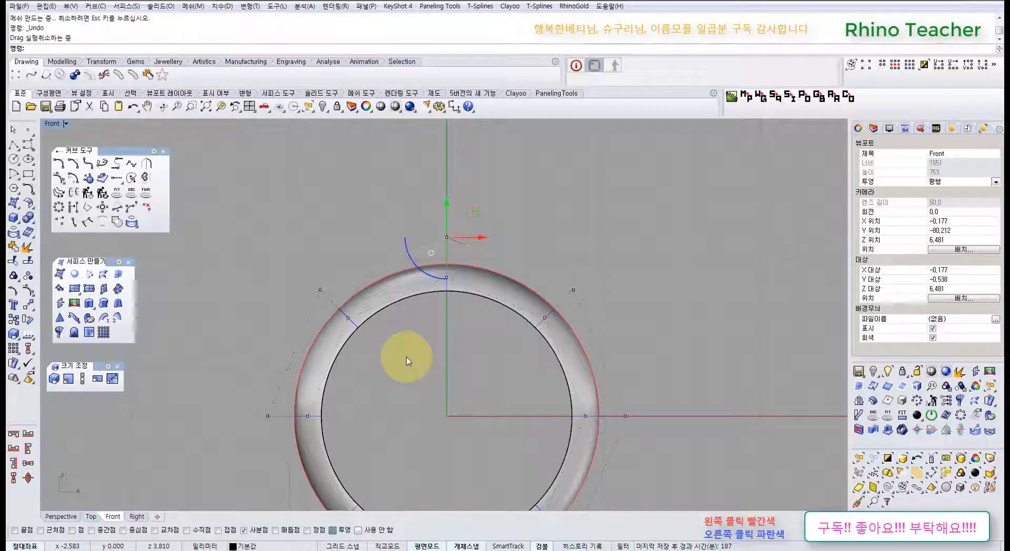
pyautogui.hotkey('ctrl', 'F4')
pyautogui.moveTo(405, 354); pyautogui.dragTo(365, 390, button='right')
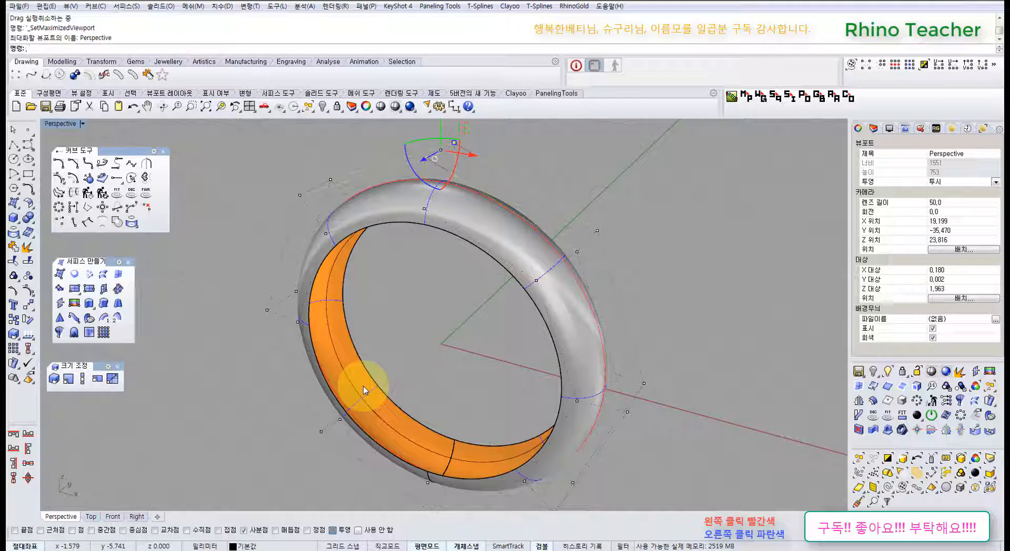
pyautogui.moveTo(480, 408); pyautogui.dragTo(477, 374, button='right')
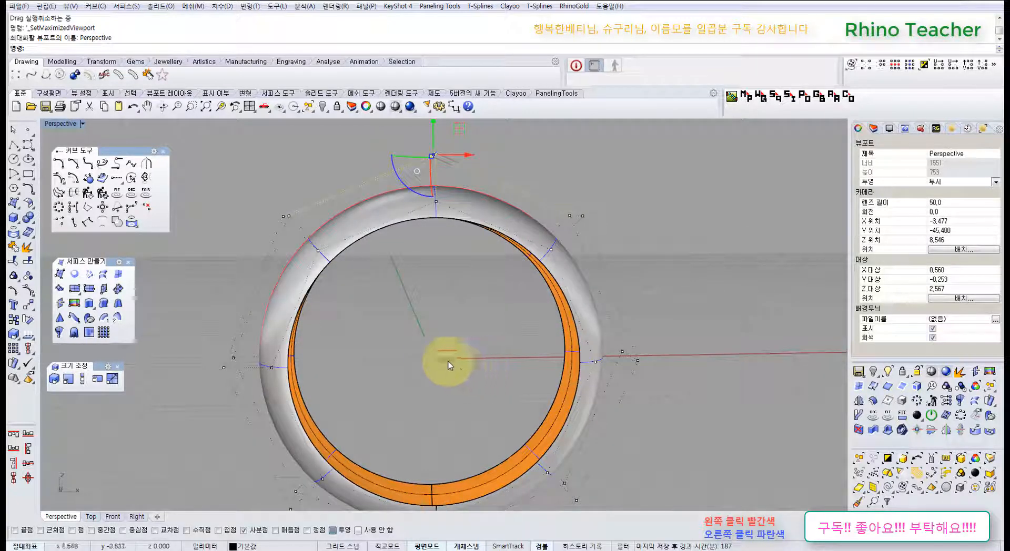
pyautogui.moveTo(448, 361); pyautogui.dragTo(462, 322, button='right')
pyautogui.middleClick(510, 310)
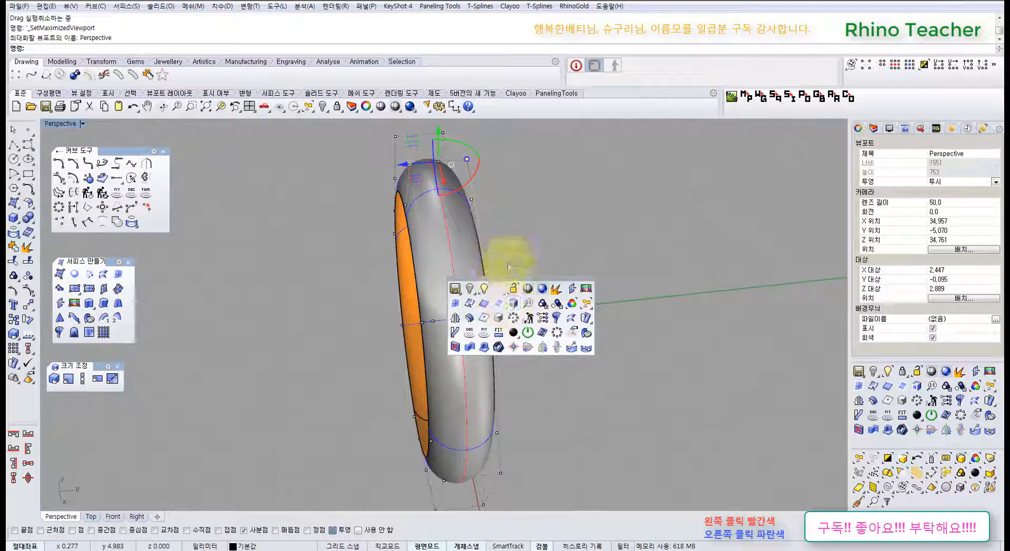
pyautogui.click(522, 232)
pyautogui.moveTo(504, 283); pyautogui.dragTo(389, 158, button='right')
# - Select the two outermost control points at the top of the band and check them in the Right view
pyautogui.moveTo(389, 156); pyautogui.dragTo(499, 199)
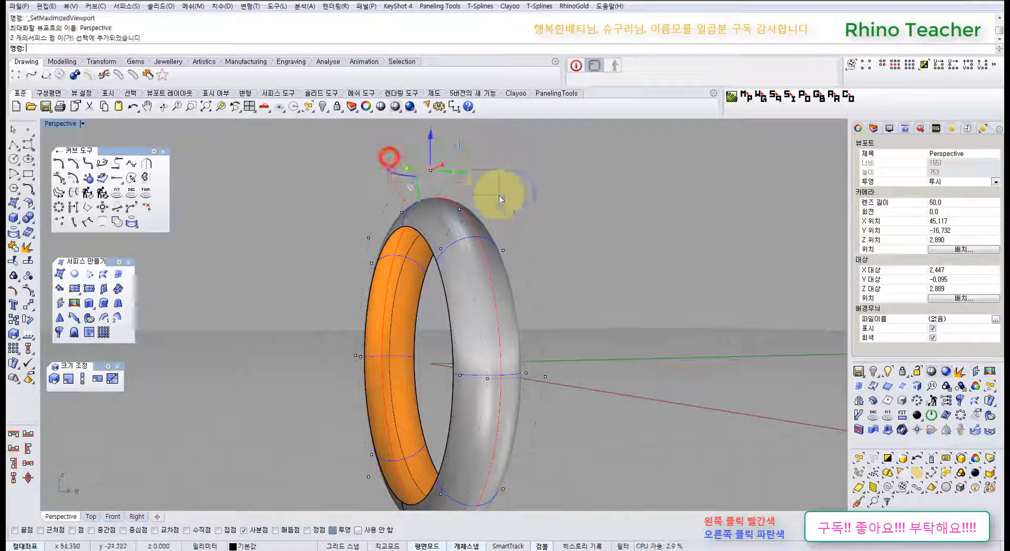
pyautogui.moveTo(500, 199); pyautogui.dragTo(473, 213, button='right')
pyautogui.hotkey('ctrl', 'Tab')
pyautogui.hotkey('ctrl', 'Tab')
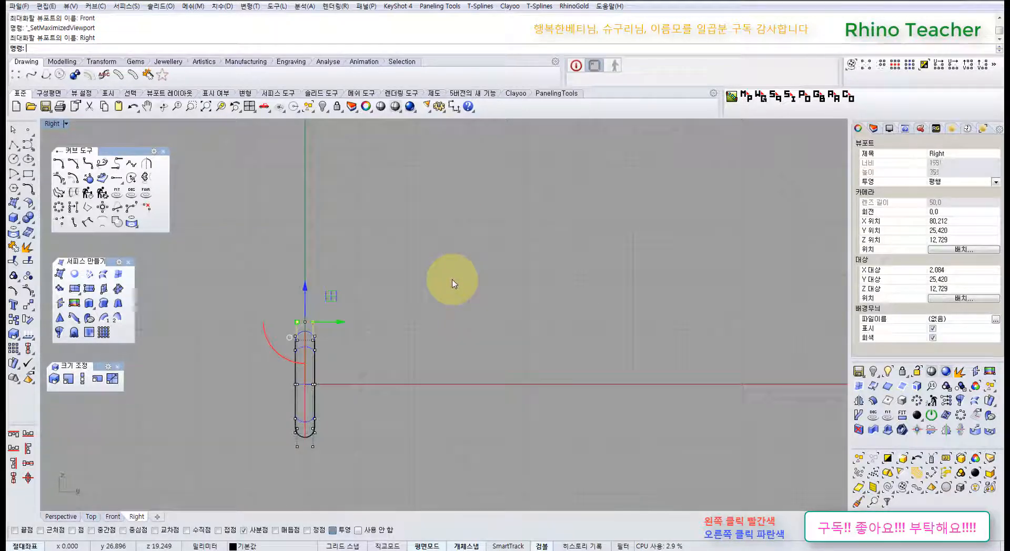
pyautogui.moveTo(293, 338)
pyautogui.mouseDown(button='right')
pyautogui.moveTo(367, 311)
pyautogui.moveTo(472, 421)
pyautogui.moveTo(462, 396)
pyautogui.mouseUp(button='right')
pyautogui.hotkey('ctrl', 'Tab')
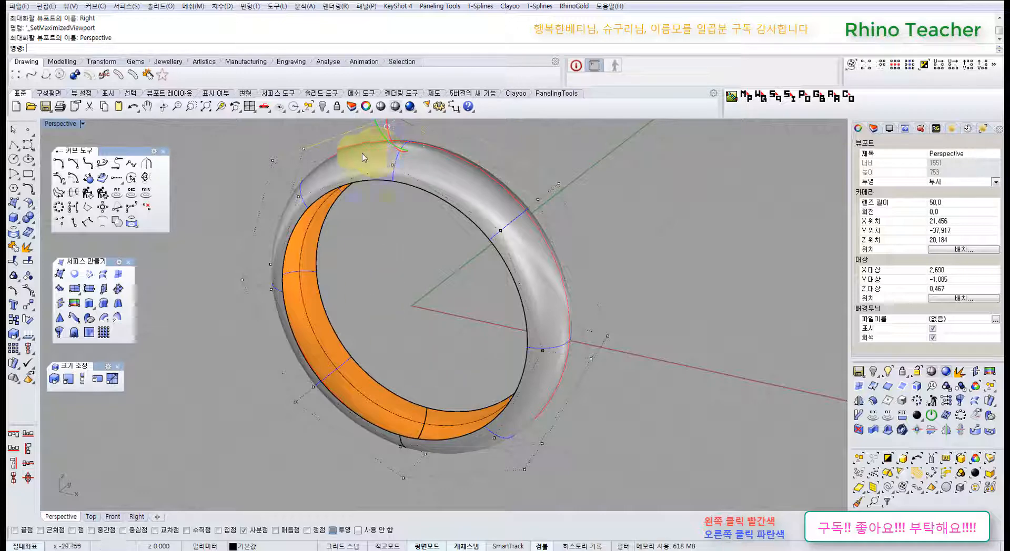
# - Try to shift the band's upper control points sideways in the Right view, and undo the move
pyautogui.click(250, 109)
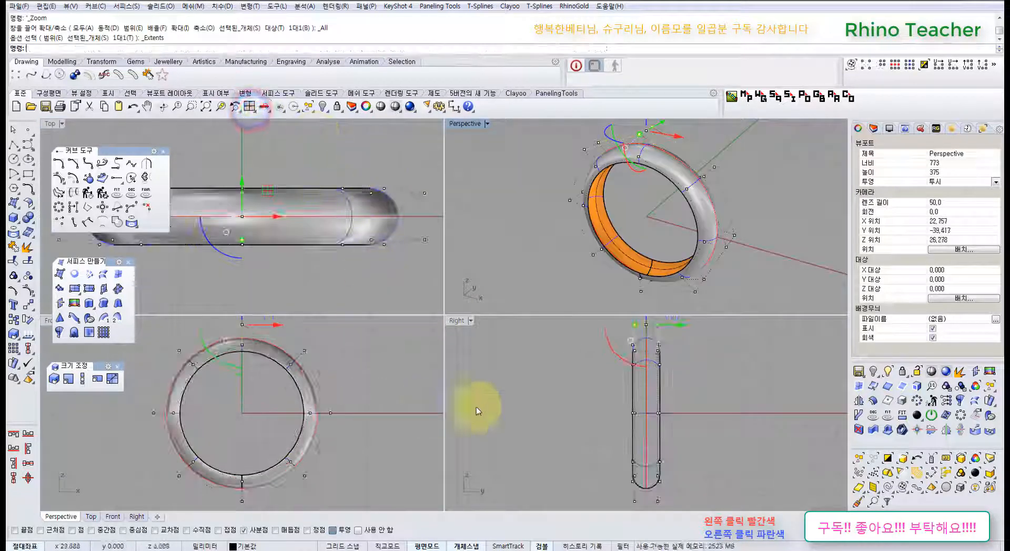
pyautogui.doubleClick(463, 323)
pyautogui.scroll(-2, 469, 347)
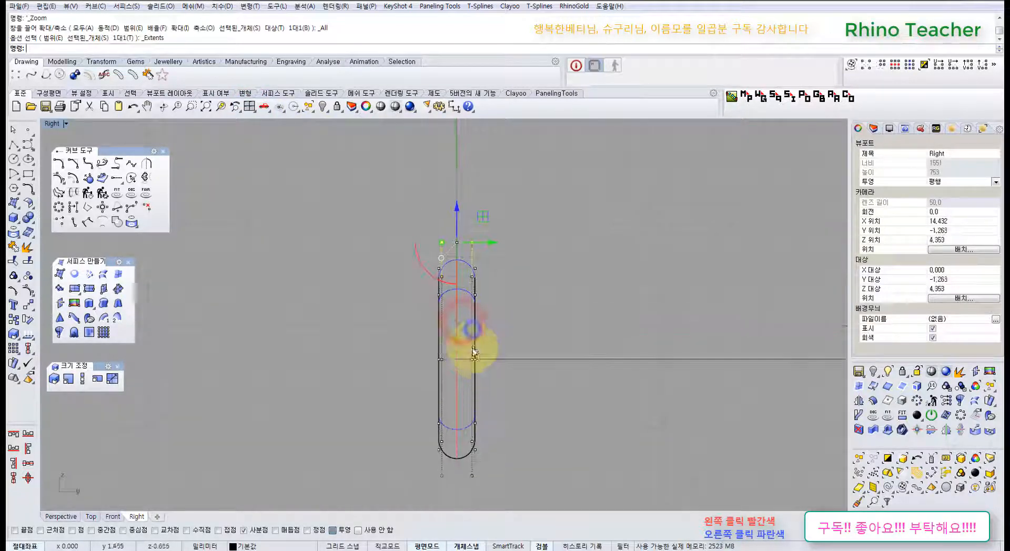
pyautogui.moveTo(437, 267); pyautogui.dragTo(439, 274, button='right')
pyautogui.moveTo(359, 192); pyautogui.dragTo(568, 333)
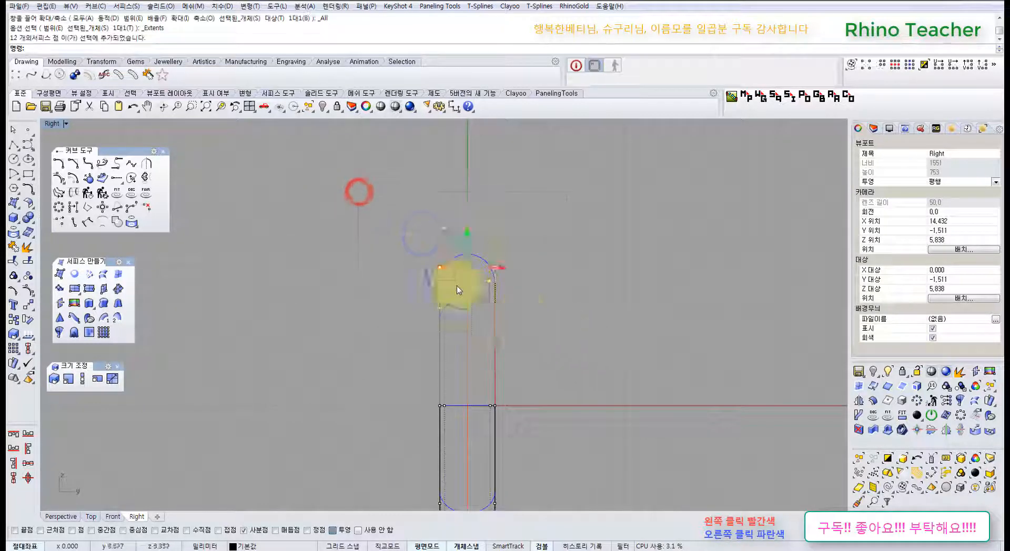
pyautogui.scroll(6, 407, 261)
pyautogui.moveTo(470, 277); pyautogui.dragTo(489, 282)
pyautogui.scroll(-6, 494, 284)
pyautogui.moveTo(556, 351); pyautogui.dragTo(541, 289, button='right')
pyautogui.hotkey('ctrl', 'z')
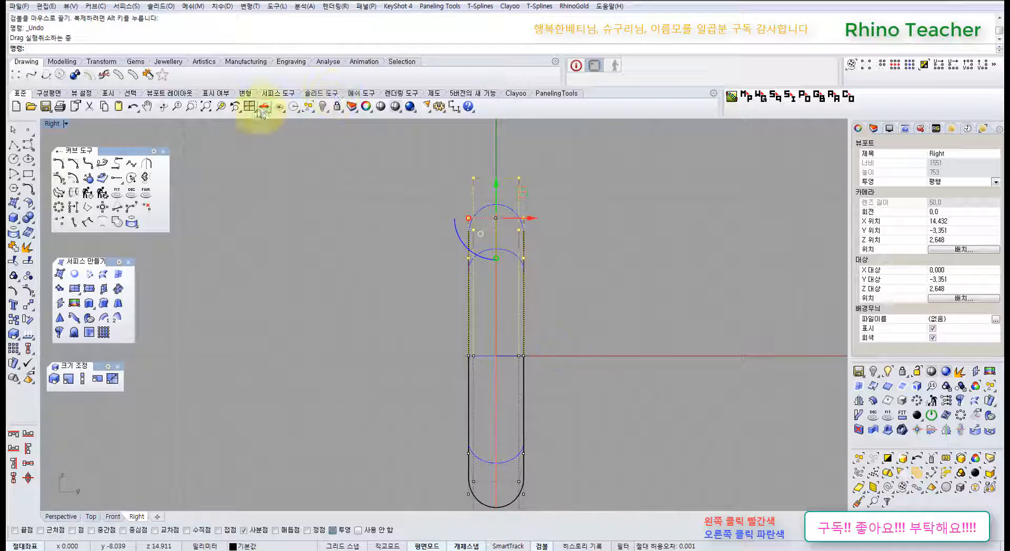
# - Show all four viewports and close the floating surface-creation and scaling tool palettes
pyautogui.click(249, 107)
pyautogui.click(128, 262)
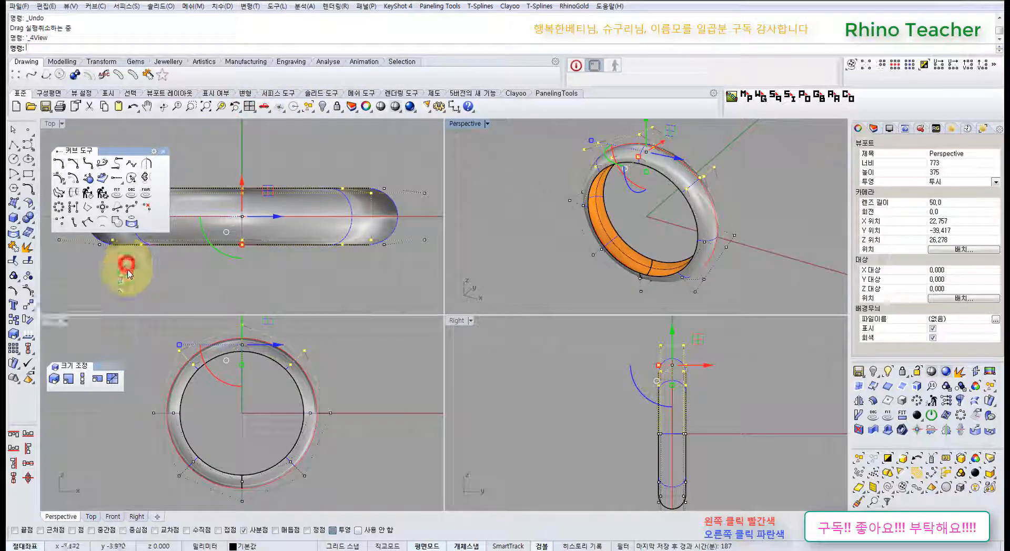
pyautogui.click(119, 367)
pyautogui.moveTo(240, 361); pyautogui.dragTo(288, 390, button='right')
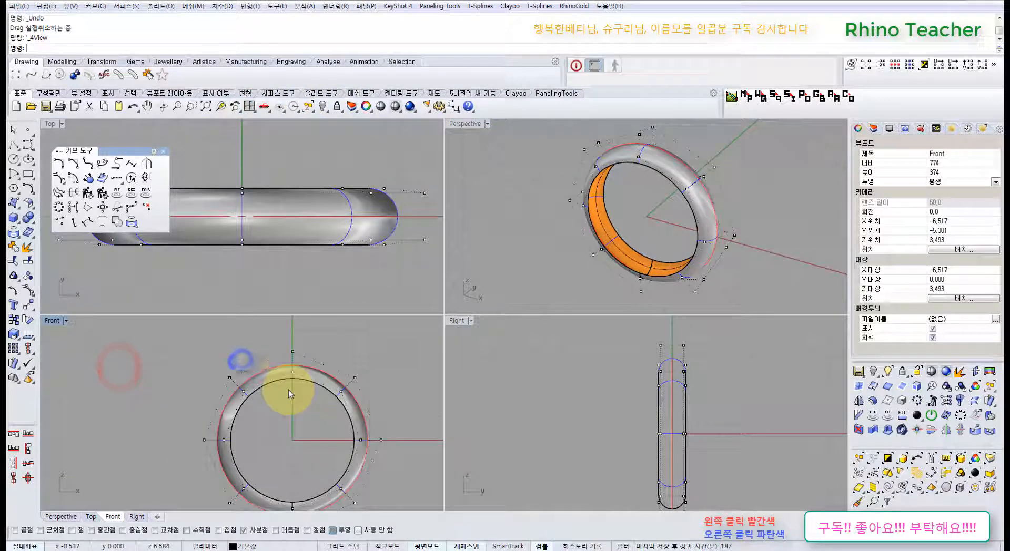
# - Select the two outer control points at the top of the band in the Front view
pyautogui.scroll(-6, 288, 390)
pyautogui.moveTo(285, 352); pyautogui.dragTo(302, 373)
pyautogui.hotkey('ctrl', 'F2')
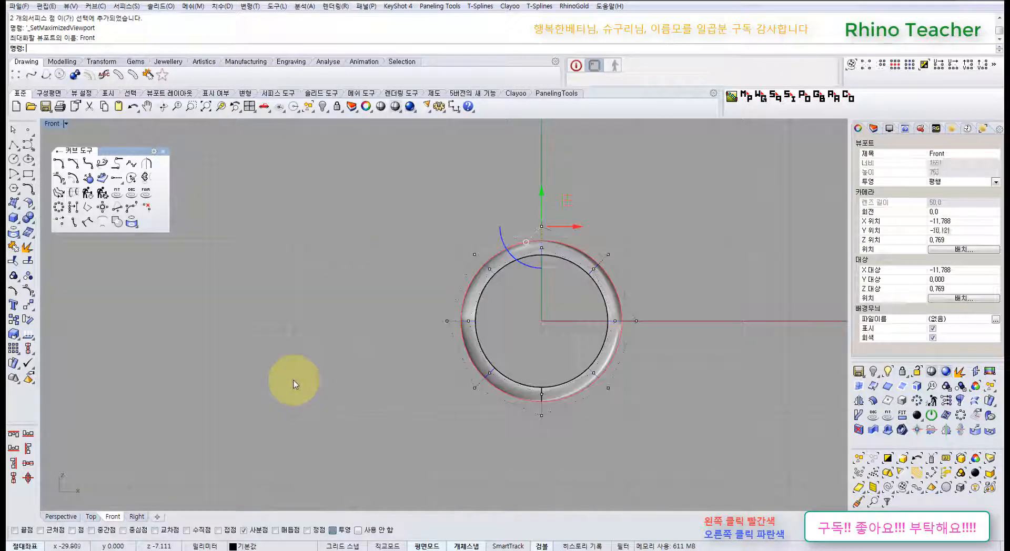
pyautogui.hotkey('ctrl', 'F3')
pyautogui.hotkey('ctrl', 'F2')
pyautogui.moveTo(349, 389); pyautogui.dragTo(263, 394, button='right')
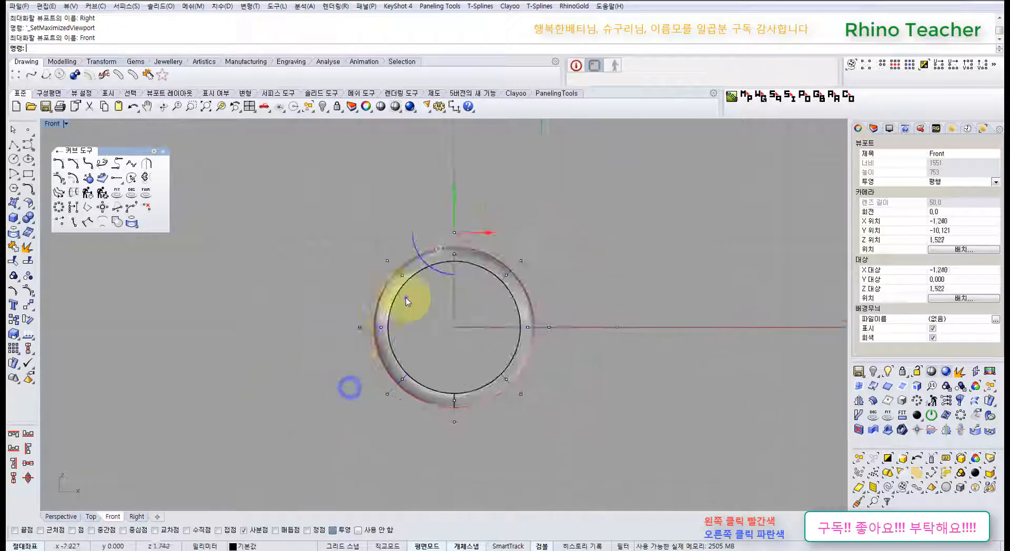
pyautogui.scroll(6, 405, 298)
pyautogui.moveTo(514, 218); pyautogui.dragTo(435, 288, button='right')
pyautogui.scroll(6, 435, 288)
# - Add the outer control points at the band's upper right and upper left to the selection in the Front view
pyautogui.moveTo(589, 239); pyautogui.dragTo(680, 325)
pyautogui.scroll(-4, 671, 318)
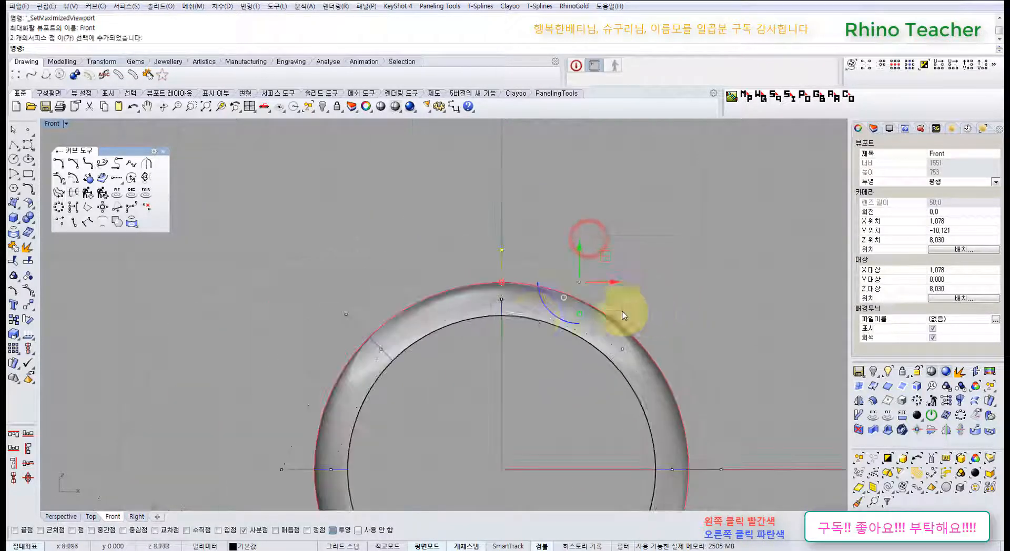
pyautogui.moveTo(535, 317); pyautogui.dragTo(568, 288, button='right')
pyautogui.keyDown('shift'); pyautogui.moveTo(348, 254); pyautogui.dragTo(402, 311); pyautogui.keyUp('shift')
pyautogui.scroll(-4, 402, 326)
pyautogui.moveTo(402, 336); pyautogui.dragTo(393, 266, button='right')
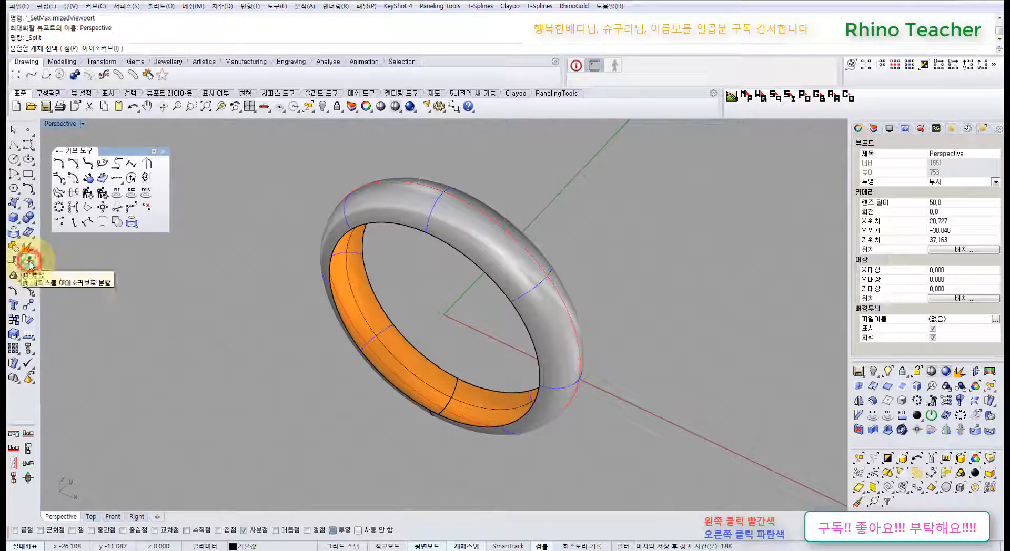
# - Try to split the band with an isocurve at its top in the V direction with Shrink set to No
pyautogui.click(30, 262)
pyautogui.click(450, 231)
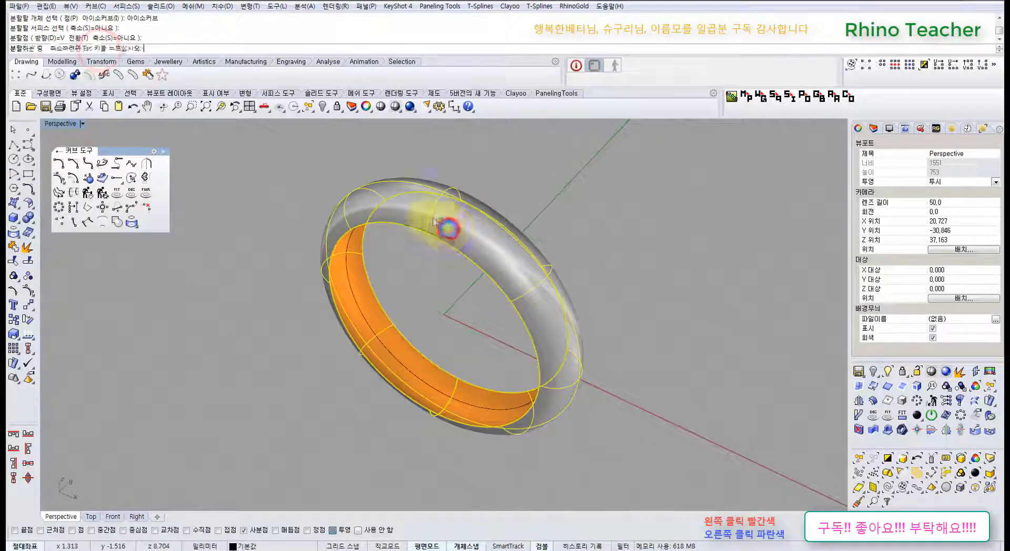
pyautogui.click(449, 227)
# - Split the band with an isocurve at its top in the V direction with Shrink set to Yes
pyautogui.rightClick(304, 219)
pyautogui.click(395, 208)
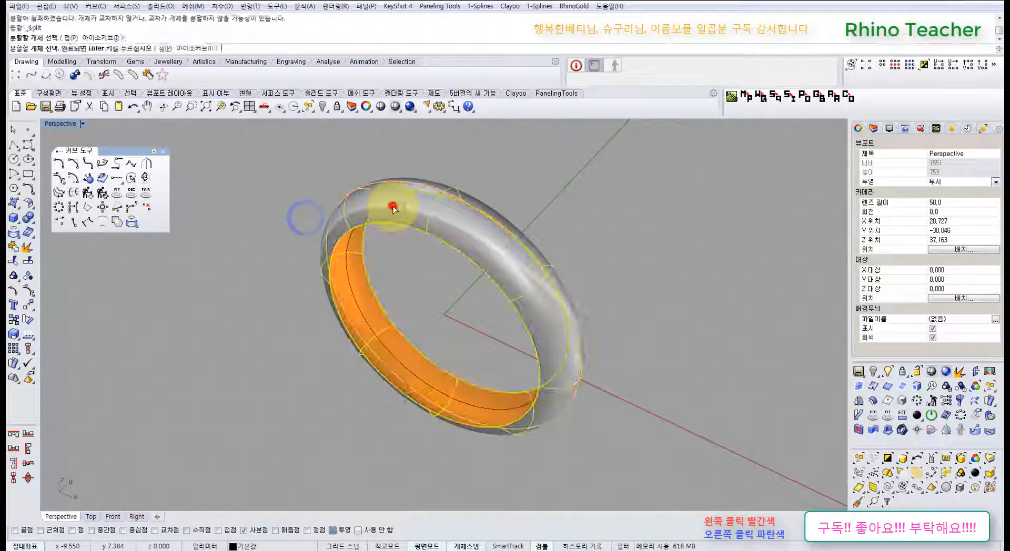
pyautogui.rightClick(394, 209)
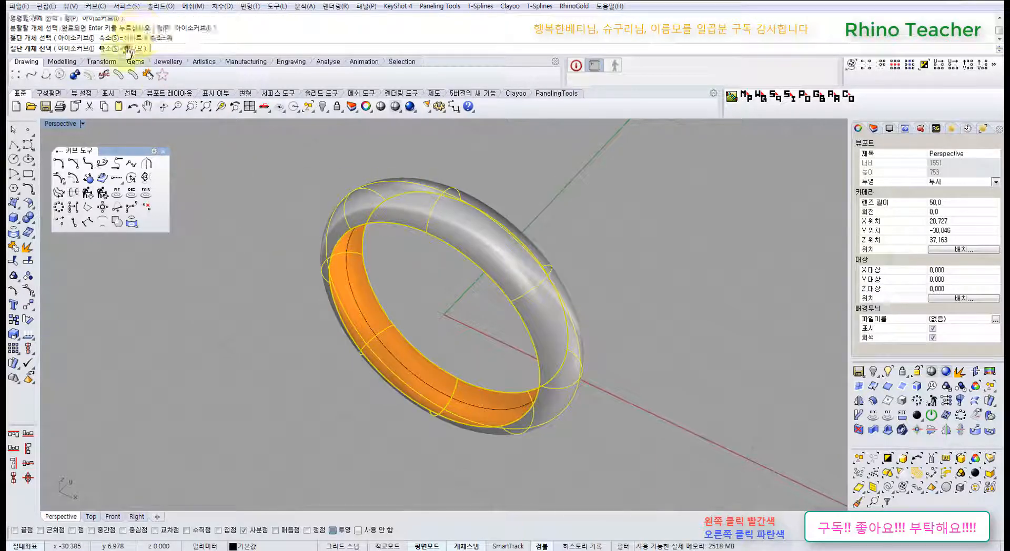
pyautogui.click(175, 50)
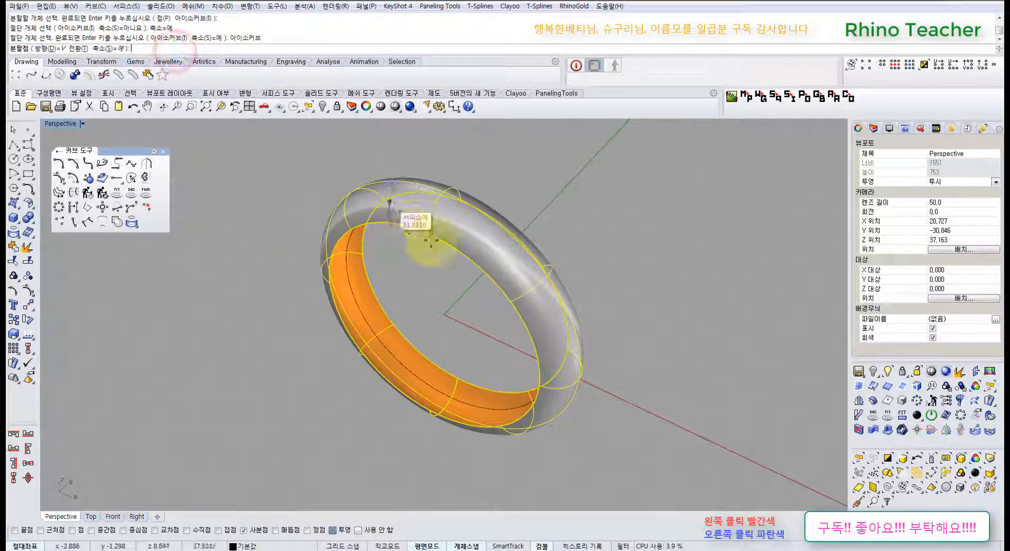
pyautogui.click(427, 232)
pyautogui.rightClick(407, 258)
# - Delete the left half of the band, turn on the remaining right half's control points and select that half again
pyautogui.click(406, 214)
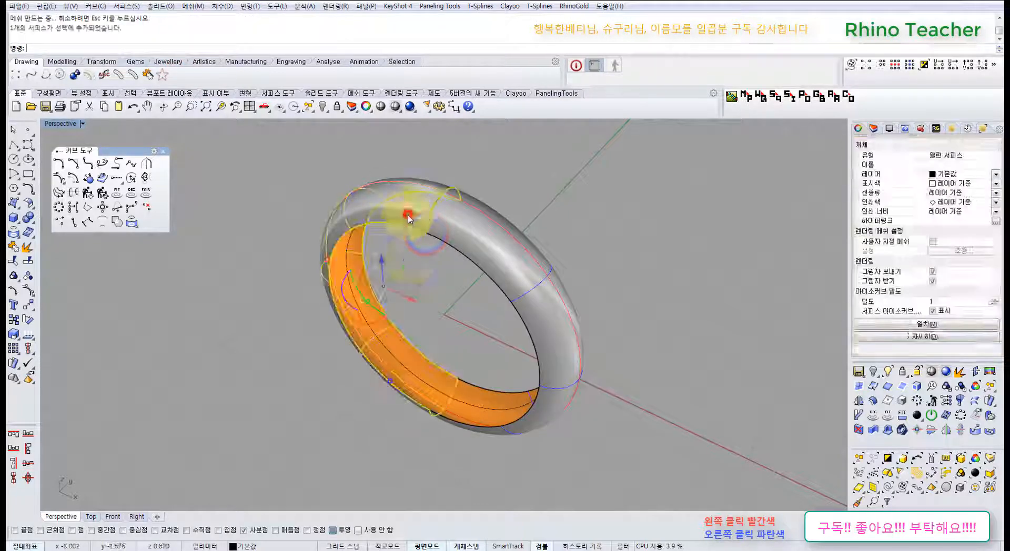
pyautogui.press('Delete')
pyautogui.click(471, 230)
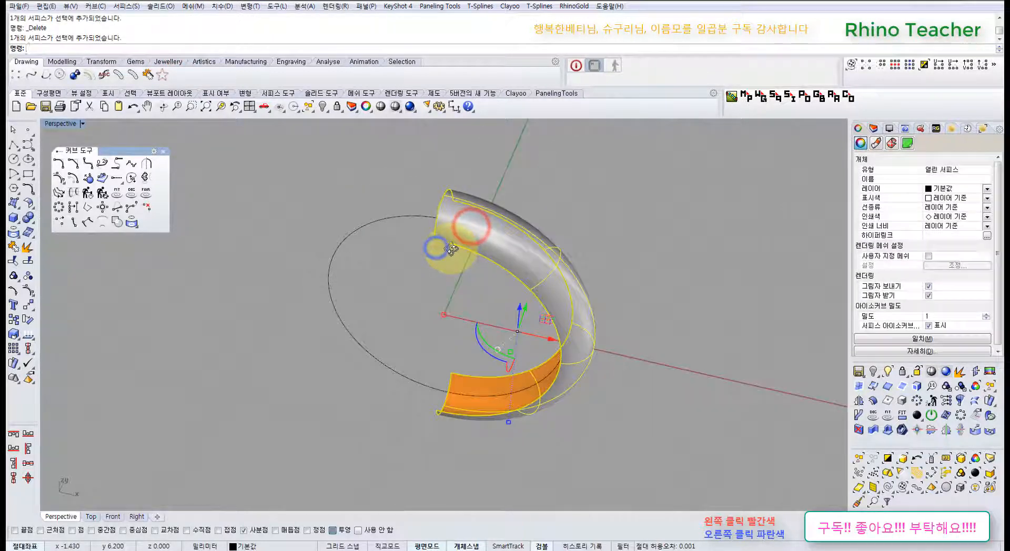
pyautogui.press('F10')
pyautogui.moveTo(404, 258)
pyautogui.mouseDown(button='right')
pyautogui.moveTo(430, 239)
pyautogui.moveTo(379, 252)
pyautogui.moveTo(464, 263)
pyautogui.moveTo(485, 240)
pyautogui.mouseUp(button='right')
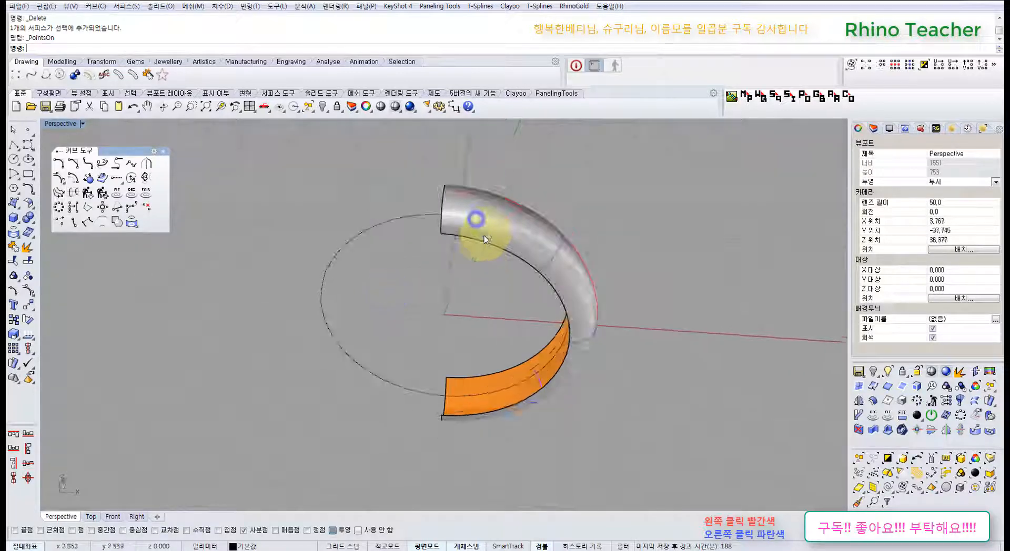
pyautogui.click(484, 230)
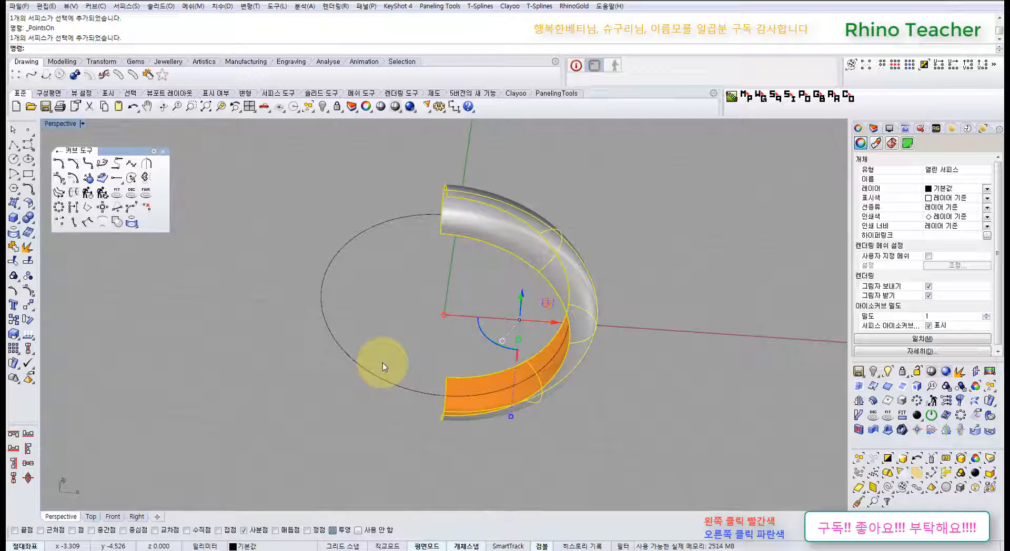
pyautogui.moveTo(473, 359); pyautogui.dragTo(470, 343, button='right')
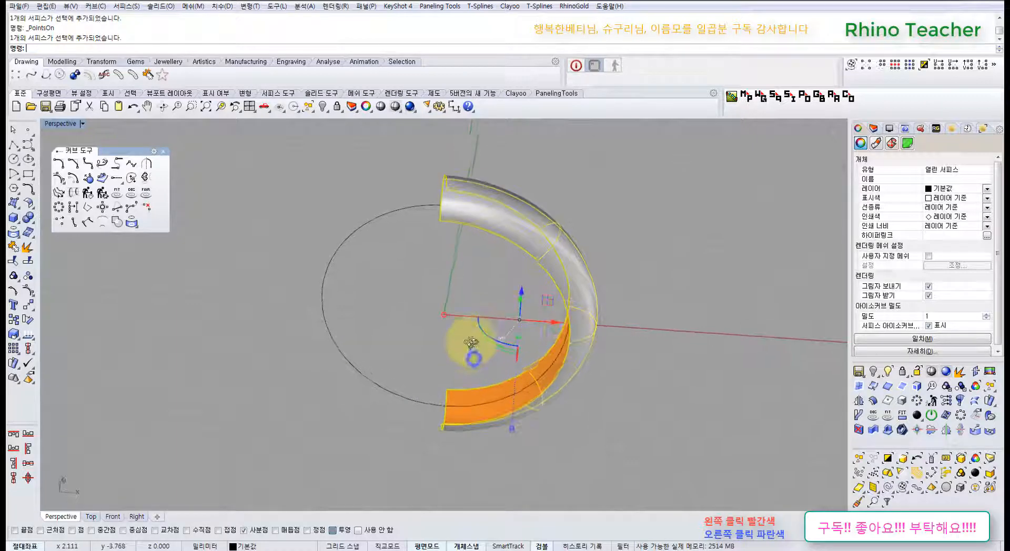
# - Undo the band's split and half deletion, then turn on the whole band's control points in the Front view
pyautogui.moveTo(465, 379)
pyautogui.mouseDown(button='right')
pyautogui.moveTo(462, 361)
pyautogui.moveTo(544, 404)
pyautogui.mouseUp(button='right')
pyautogui.hotkey('ctrl', 'z')
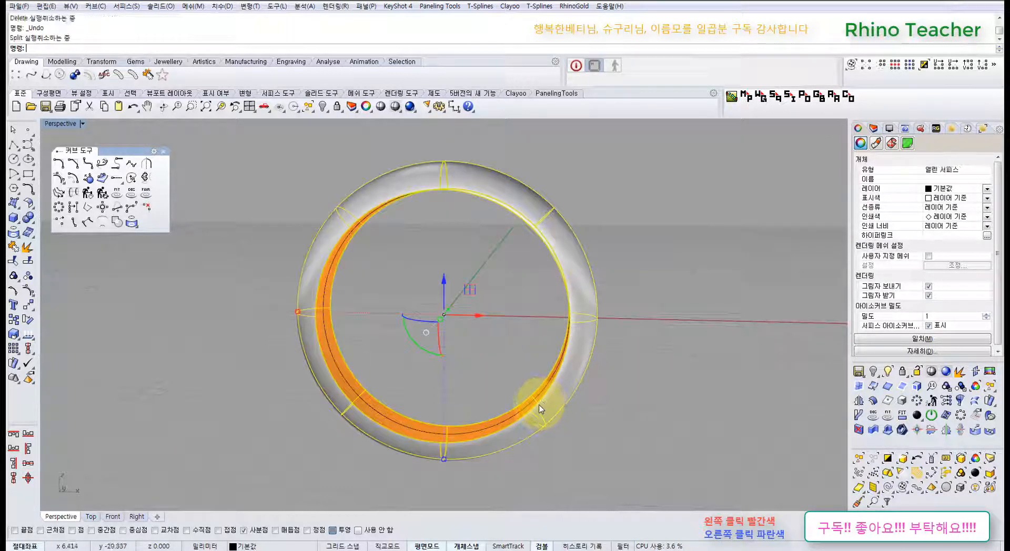
pyautogui.click(557, 413)
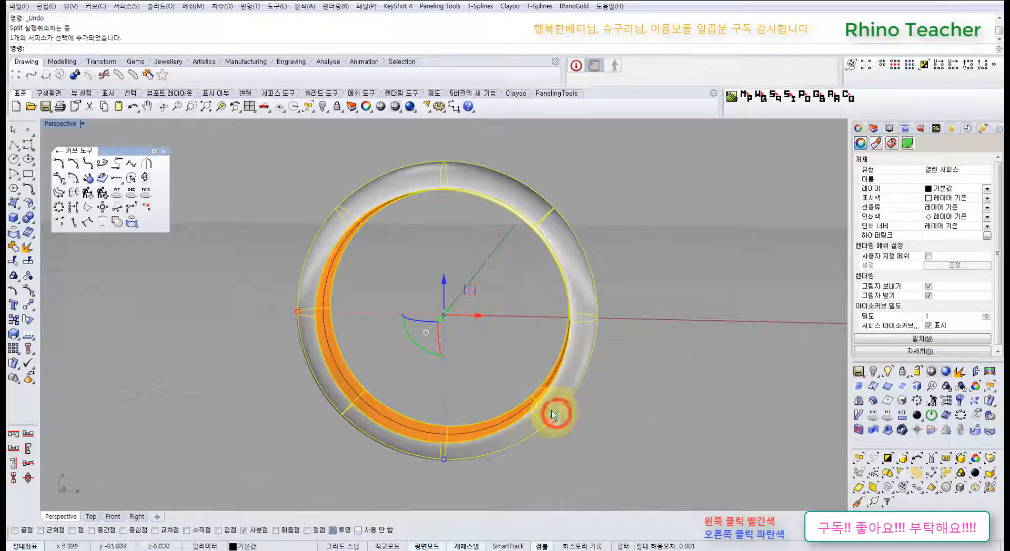
pyautogui.hotkey('ctrl', 'F2')
pyautogui.moveTo(477, 364); pyautogui.dragTo(407, 391, button='right')
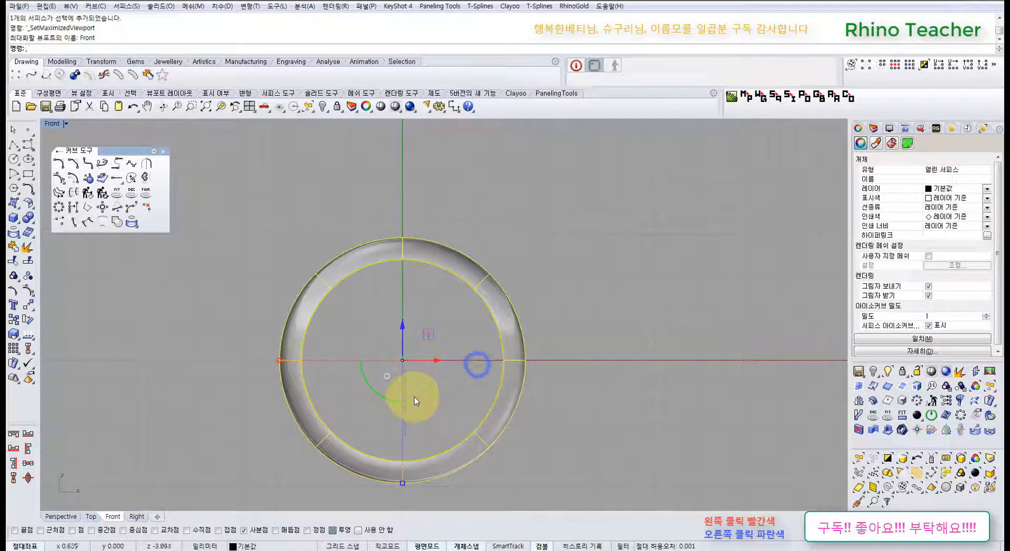
pyautogui.press('F10')
# - Select the outer control points at the band's top, upper right and upper left
pyautogui.scroll(2, 400, 278)
pyautogui.click(380, 229)
pyautogui.moveTo(518, 317); pyautogui.dragTo(519, 244, button='right')
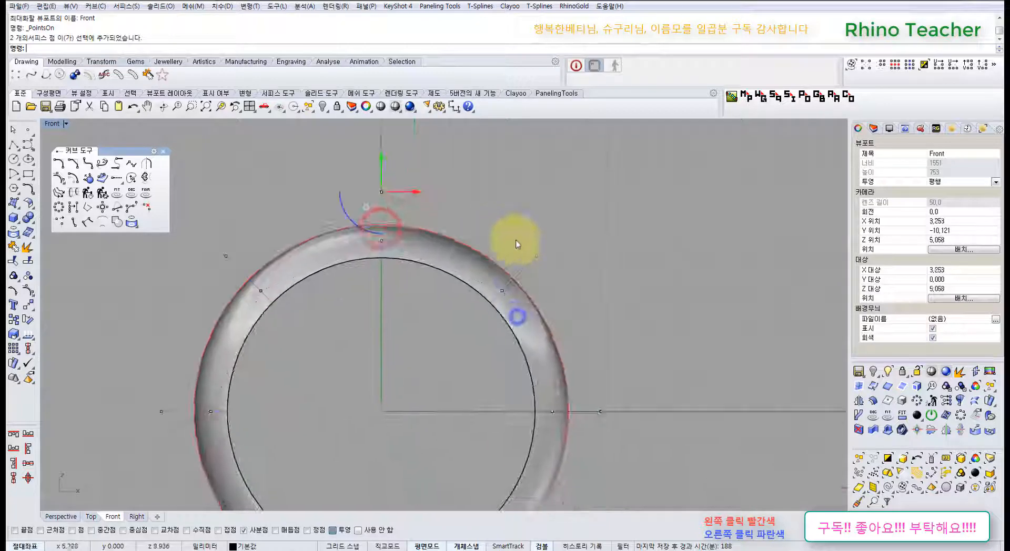
pyautogui.click(536, 225)
pyautogui.click(223, 233)
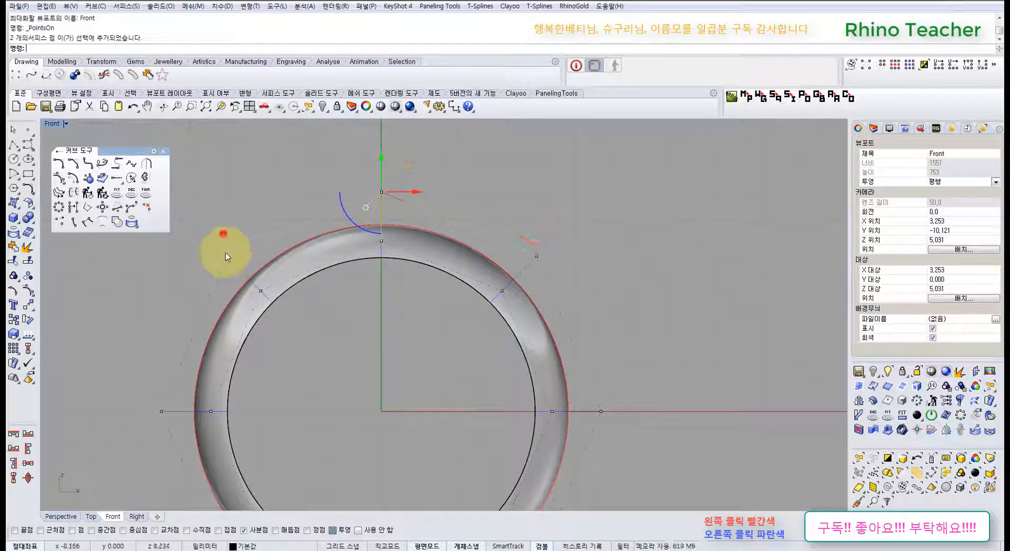
pyautogui.click(536, 256)
pyautogui.moveTo(463, 306); pyautogui.dragTo(476, 264, button='right')
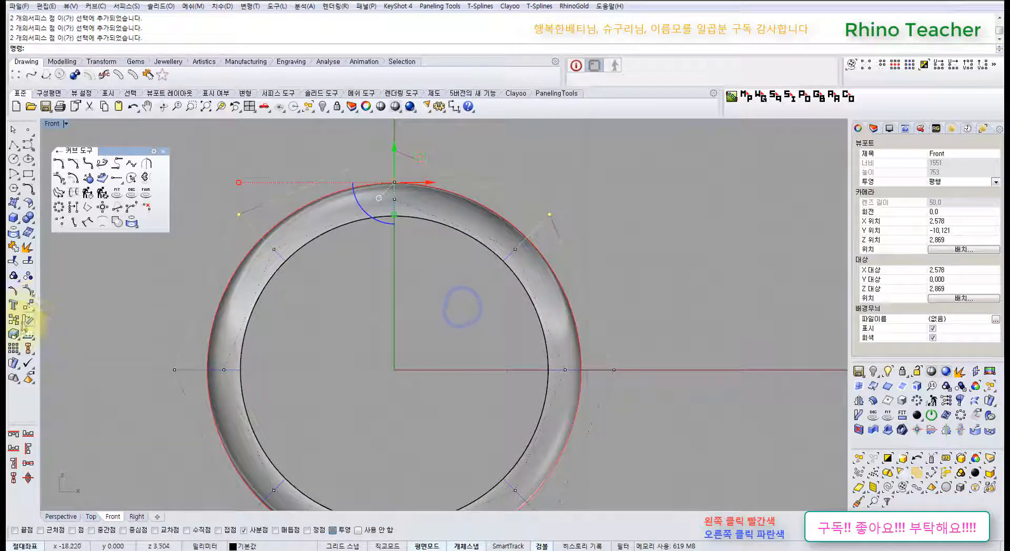
# - Scale the selected control points slightly outward in 2D from origin 0
pyautogui.moveTo(30, 332); pyautogui.dragTo(59, 308)
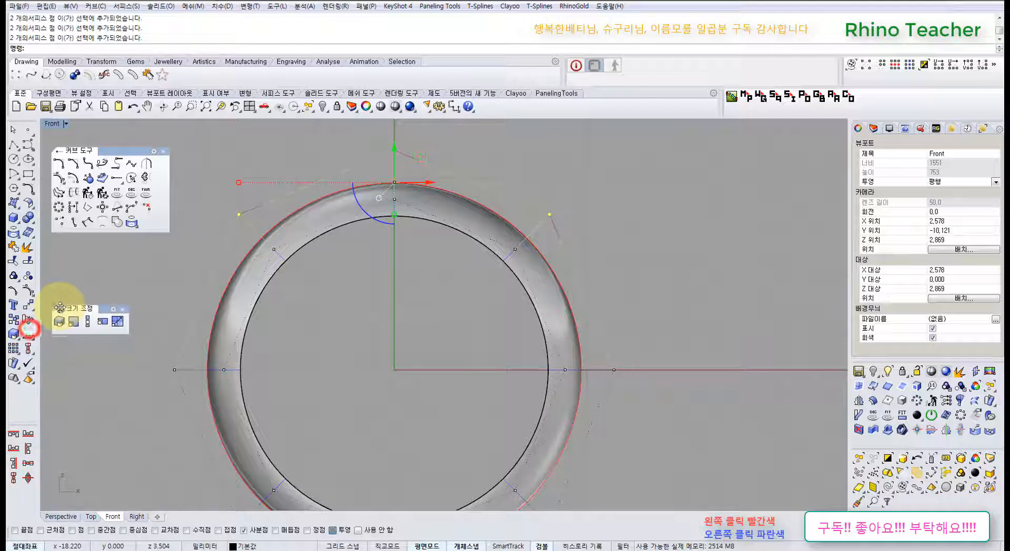
pyautogui.click(72, 321)
pyautogui.scroll(-5, 347, 313)
pyautogui.write('0')
pyautogui.press('Return')
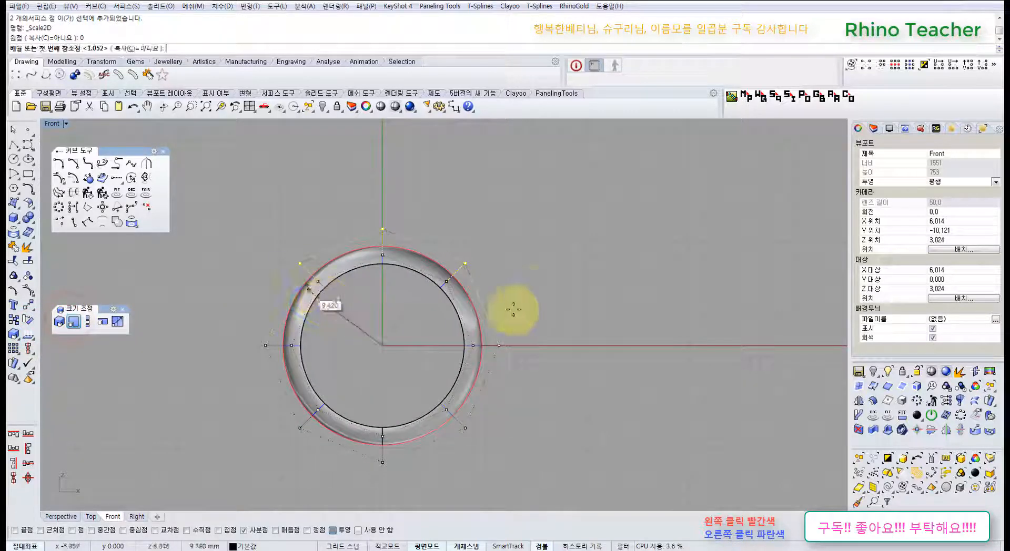
pyautogui.click(485, 228)
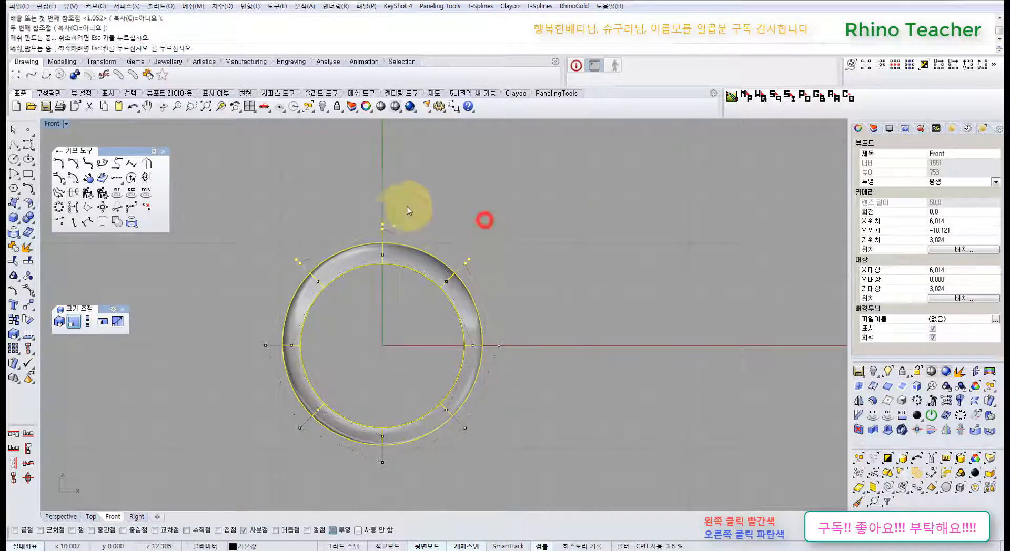
# - Scale only the outer control points at the band's top outward in 2D from origin 0
pyautogui.click(357, 195)
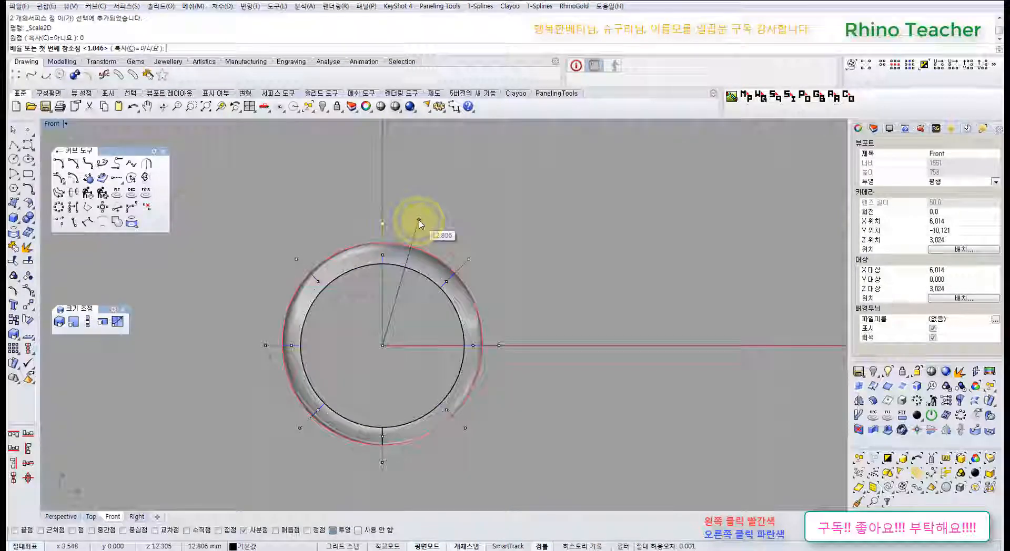
pyautogui.click(413, 201)
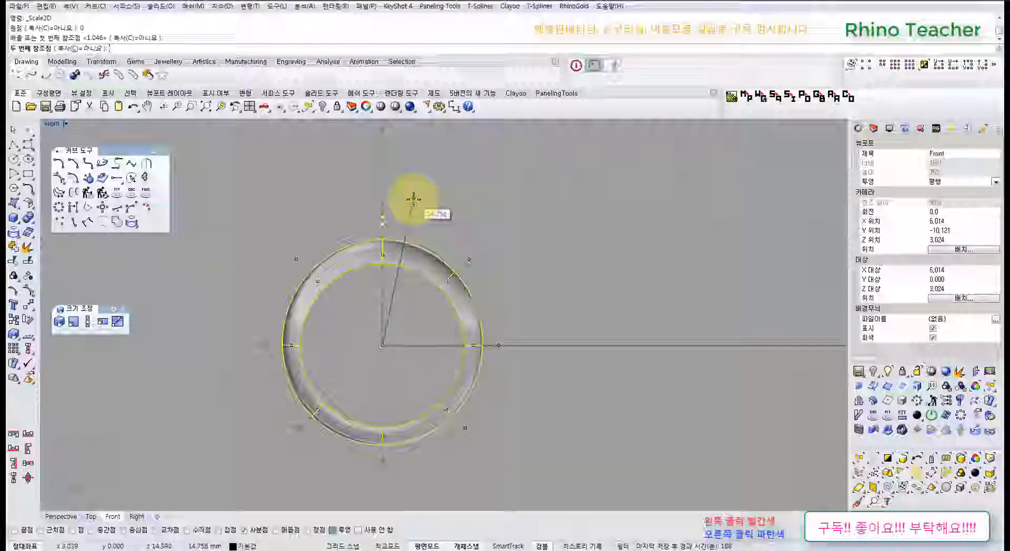
pyautogui.click(413, 201)
pyautogui.moveTo(491, 275)
pyautogui.mouseDown(button='right')
pyautogui.moveTo(480, 304)
pyautogui.moveTo(379, 260)
pyautogui.moveTo(377, 297)
pyautogui.mouseUp(button='right')
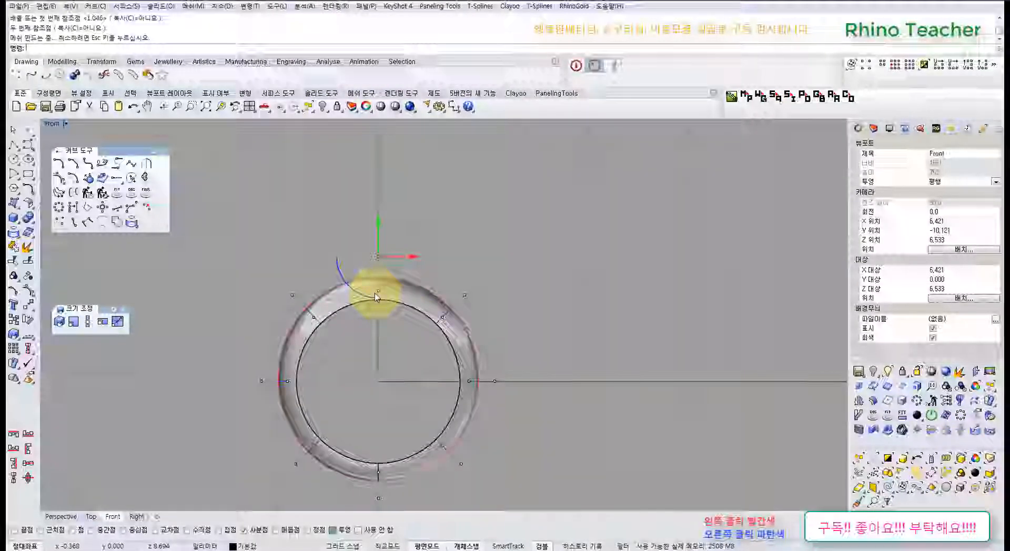
# - In the Right view, select the control points of the band's upper part and scale them narrower across the width
pyautogui.hotkey('ctrl', 'F3')
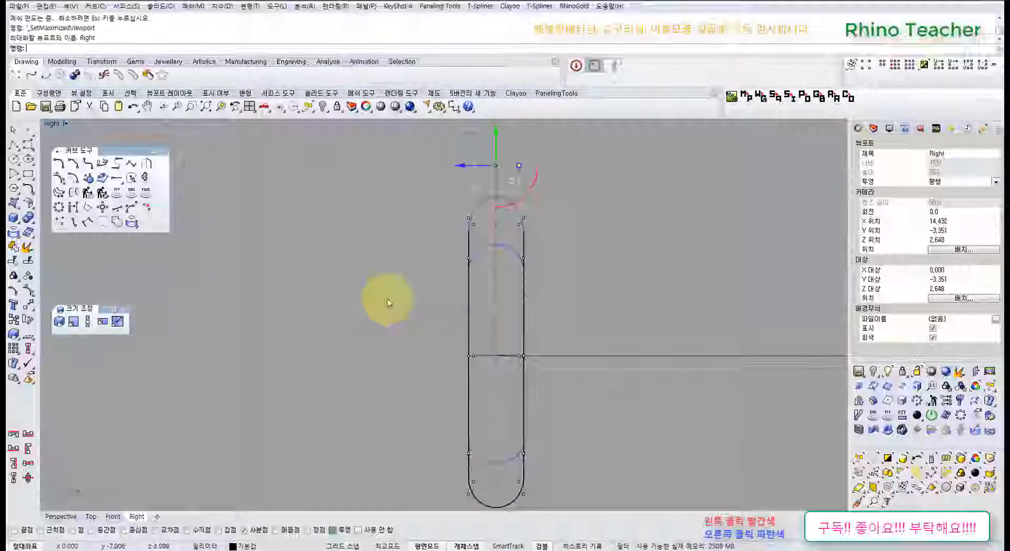
pyautogui.moveTo(464, 273); pyautogui.dragTo(505, 227, button='right')
pyautogui.moveTo(334, 141); pyautogui.dragTo(542, 353)
pyautogui.moveTo(491, 315); pyautogui.dragTo(432, 318, button='right')
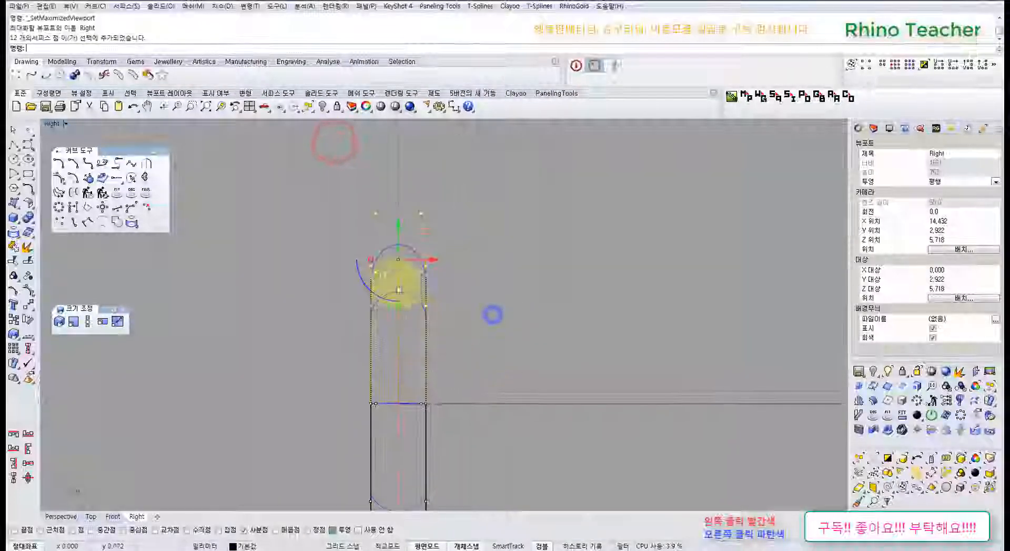
pyautogui.moveTo(368, 260); pyautogui.dragTo(382, 267)
pyautogui.click(476, 311)
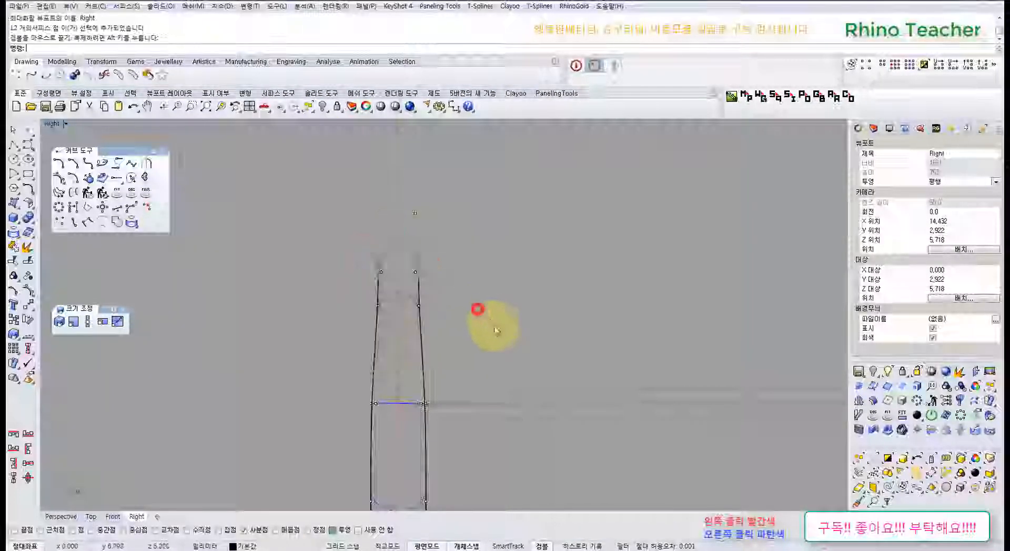
# - Select the control points at the band's mid-height in the Right view and scale them slightly narrower across the width
pyautogui.scroll(-6, 496, 331)
pyautogui.moveTo(505, 399); pyautogui.dragTo(476, 297, button='right')
pyautogui.scroll(3, 433, 274)
pyautogui.moveTo(368, 229); pyautogui.dragTo(465, 302)
pyautogui.scroll(8, 379, 258)
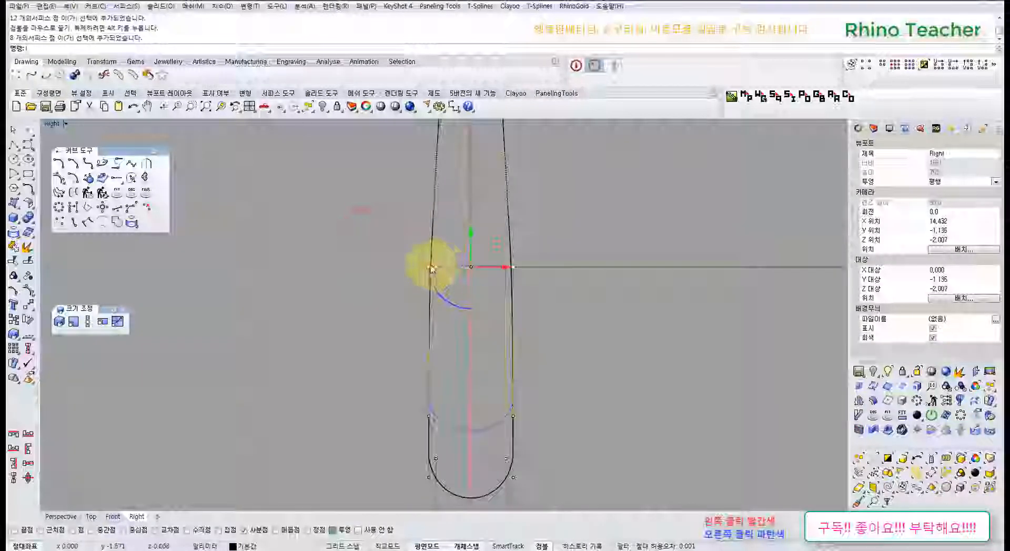
pyautogui.click(428, 266)
pyautogui.click(550, 264)
pyautogui.scroll(-3, 562, 272)
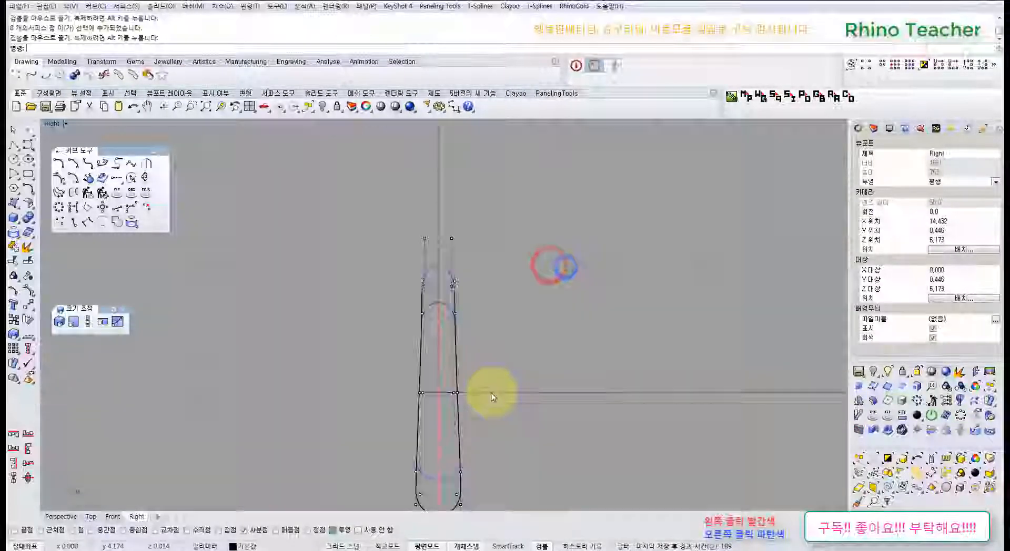
# - In the Perspective view, split the band with an isocurve at its top in the V direction with Shrink set to Yes
pyautogui.hotkey('ctrl', 'F4')
pyautogui.moveTo(534, 242); pyautogui.dragTo(406, 316, button='right')
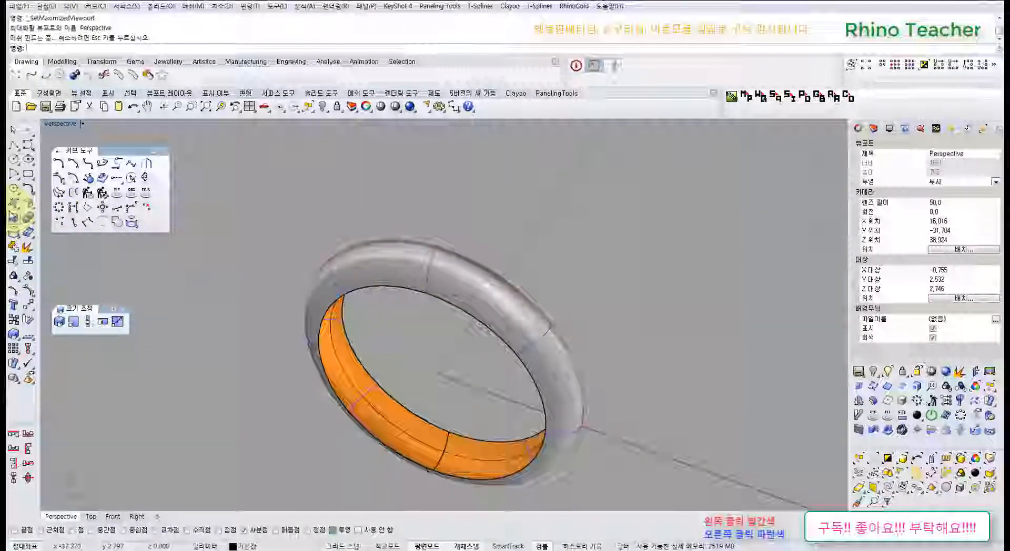
pyautogui.moveTo(425, 295); pyautogui.dragTo(361, 275, button='right')
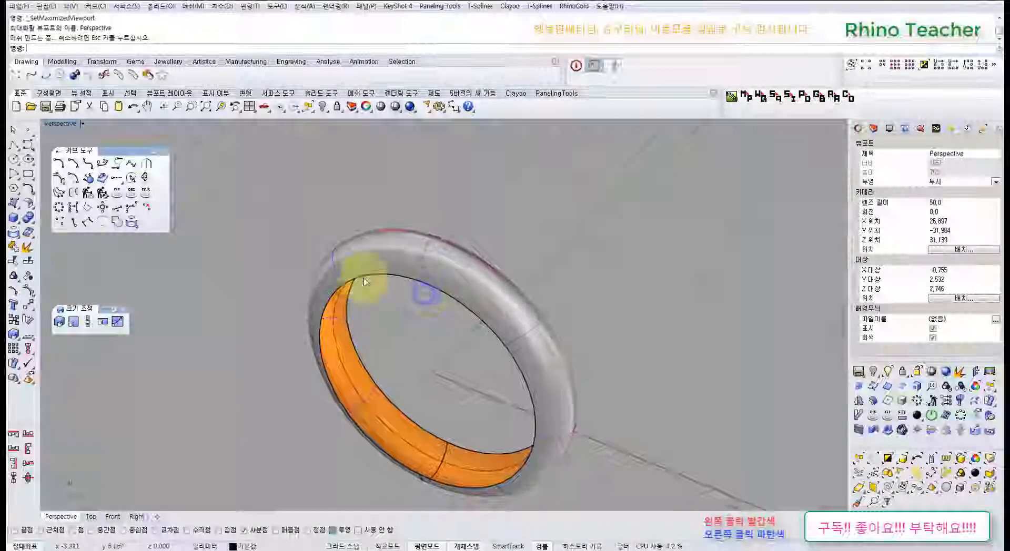
pyautogui.click(29, 260)
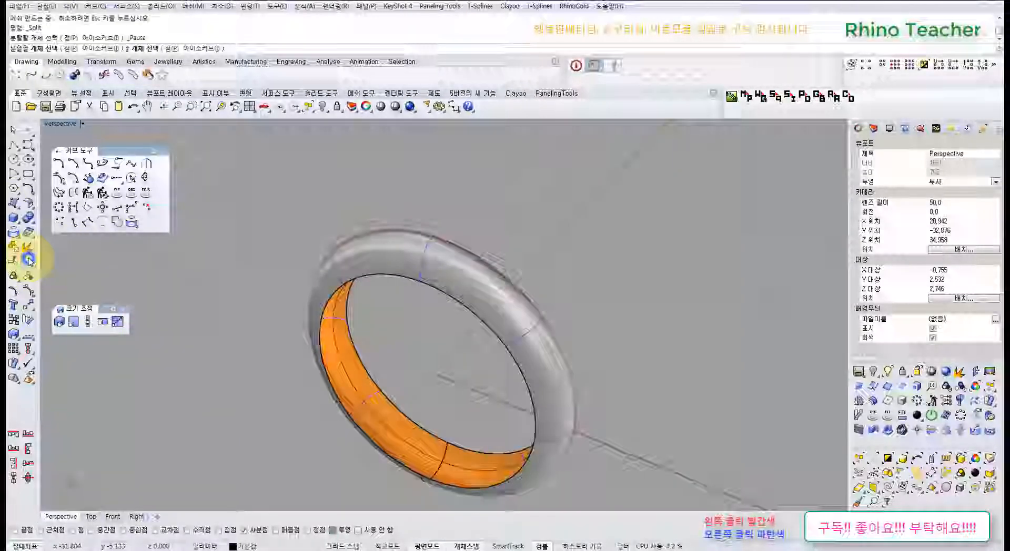
pyautogui.click(104, 48)
pyautogui.click(505, 293)
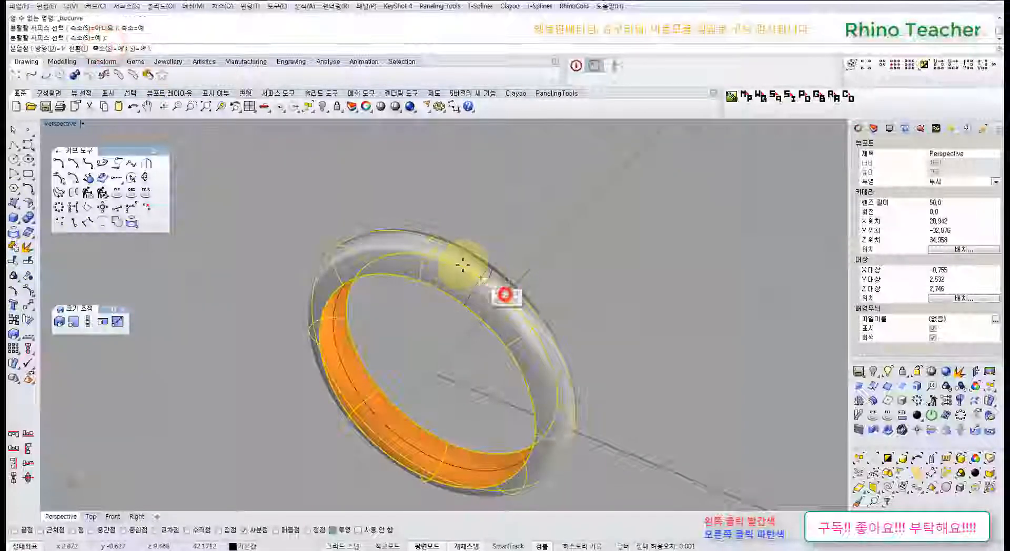
pyautogui.click(420, 280)
pyautogui.press('Return')
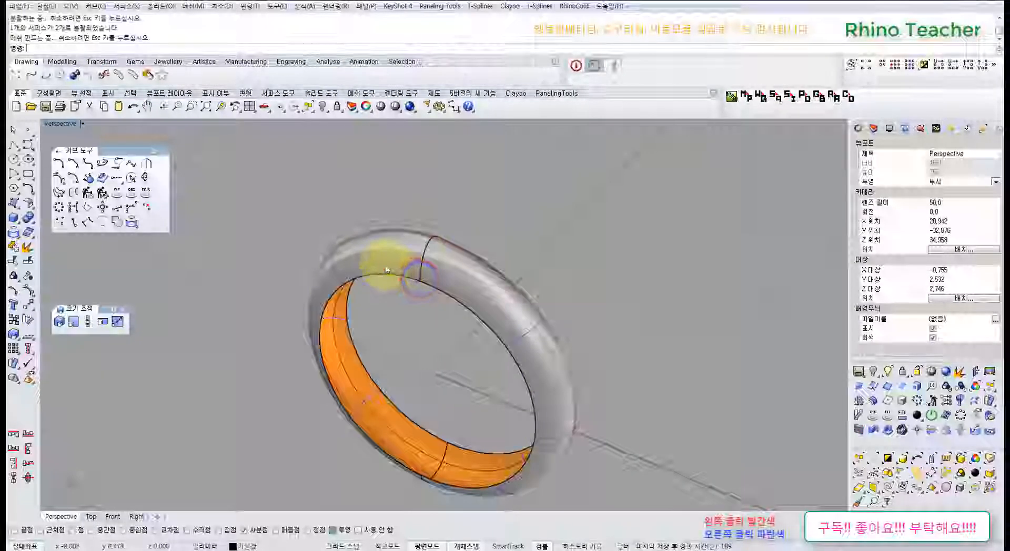
# - Delete the left half of the reshaped band and select the remaining right half
pyautogui.click(384, 266)
pyautogui.press('Delete')
pyautogui.moveTo(452, 298); pyautogui.dragTo(526, 279, button='right')
pyautogui.click(533, 313)
# - Show the hidden blue flower ring beside the half band as a reference
pyautogui.moveTo(518, 333); pyautogui.dragTo(489, 263, button='right')
pyautogui.middleClick(456, 246)
pyautogui.click(455, 243)
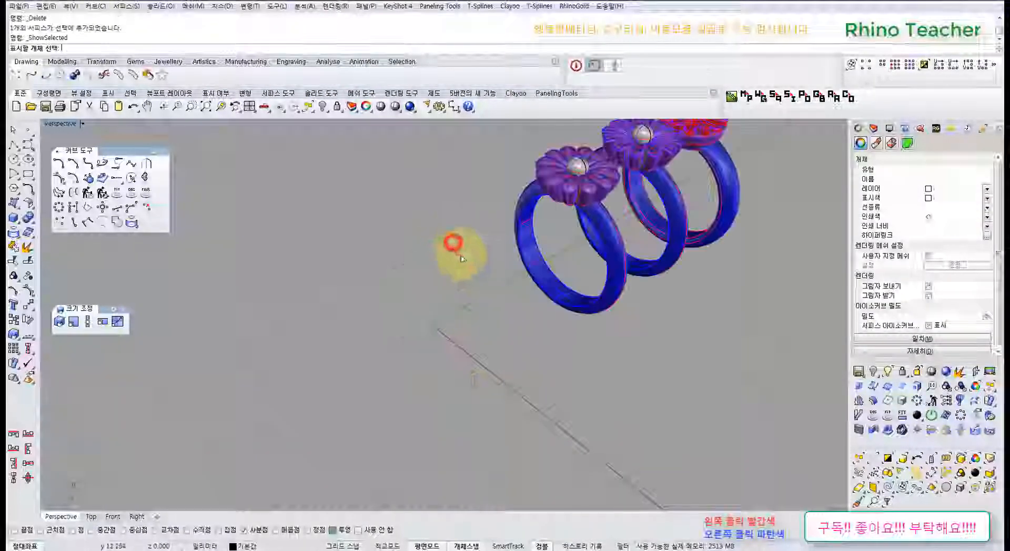
pyautogui.click(548, 226)
pyautogui.moveTo(485, 188); pyautogui.dragTo(405, 311, button='right')
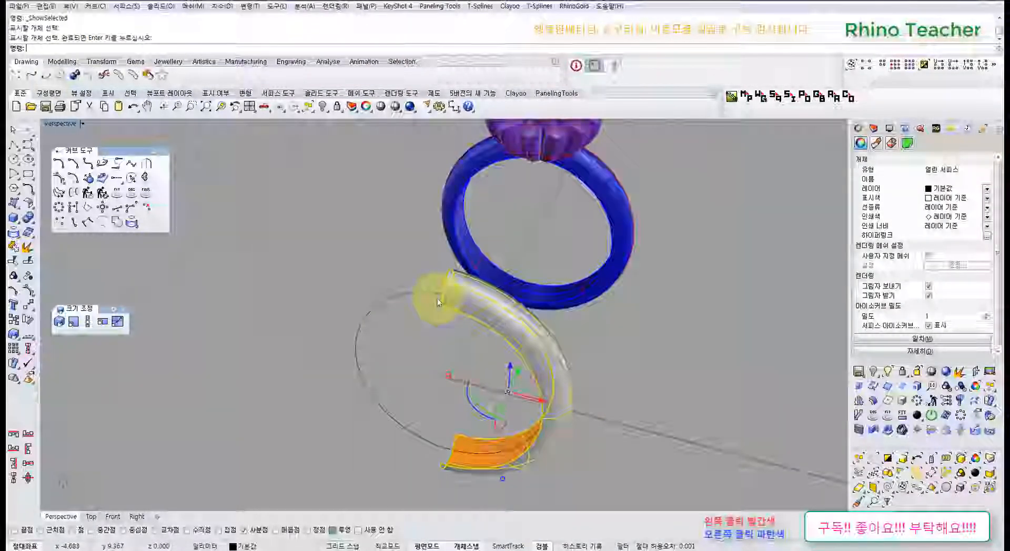
# - Mirror the right half of the band to the left through origin 0, keeping the original
pyautogui.middleClick(437, 299)
pyautogui.click(400, 300)
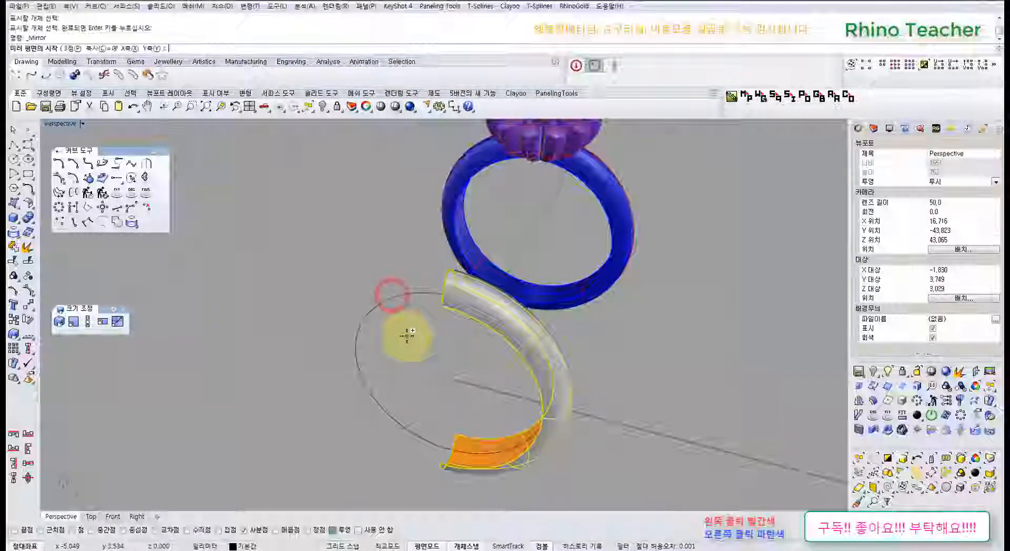
pyautogui.write('0')
pyautogui.press('Return')
pyautogui.click(425, 463)
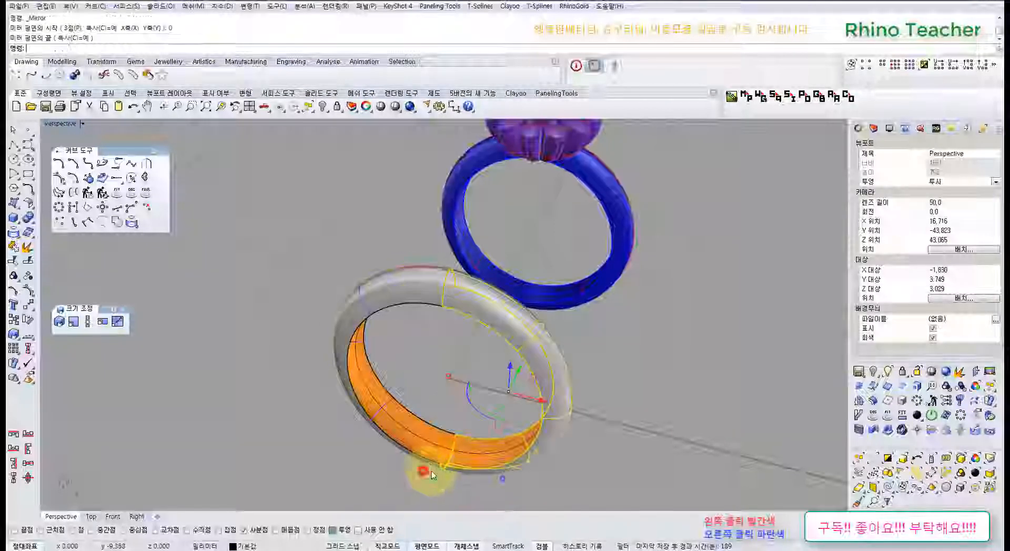
# - Check both halves of the band against the blue reference flower ring and hide the reference ring again
pyautogui.click(634, 467)
pyautogui.click(404, 290)
pyautogui.keyDown('shift'); pyautogui.click(468, 292); pyautogui.keyUp('shift')
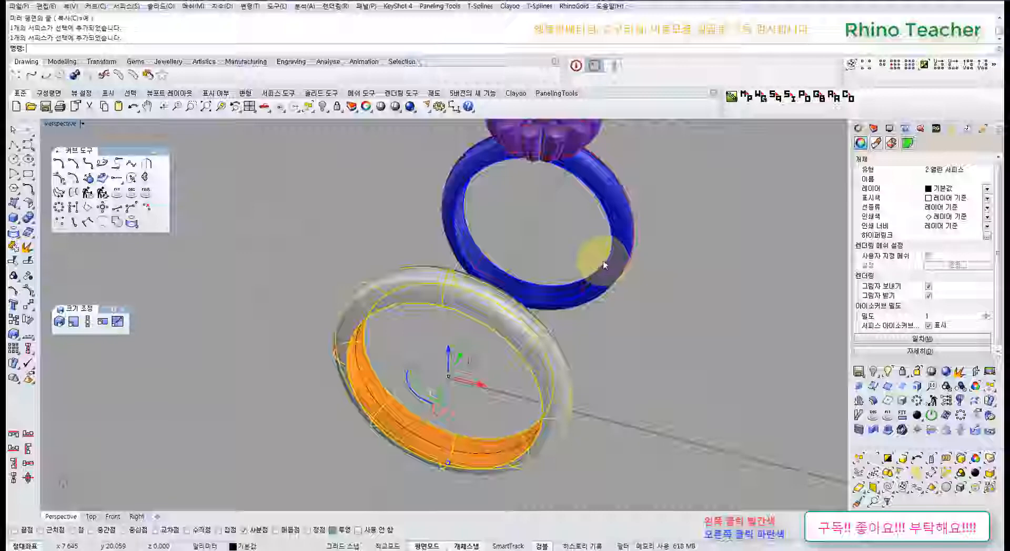
pyautogui.moveTo(597, 305); pyautogui.dragTo(476, 271, button='right')
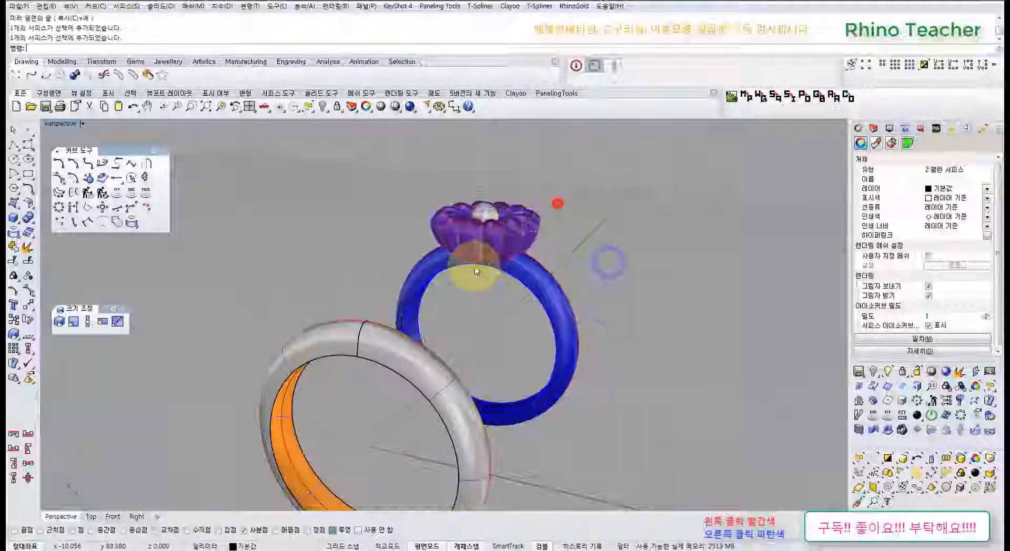
pyautogui.keyDown('shift'); pyautogui.click(476, 272); pyautogui.keyUp('shift')
pyautogui.hotkey('ctrl', 'h')
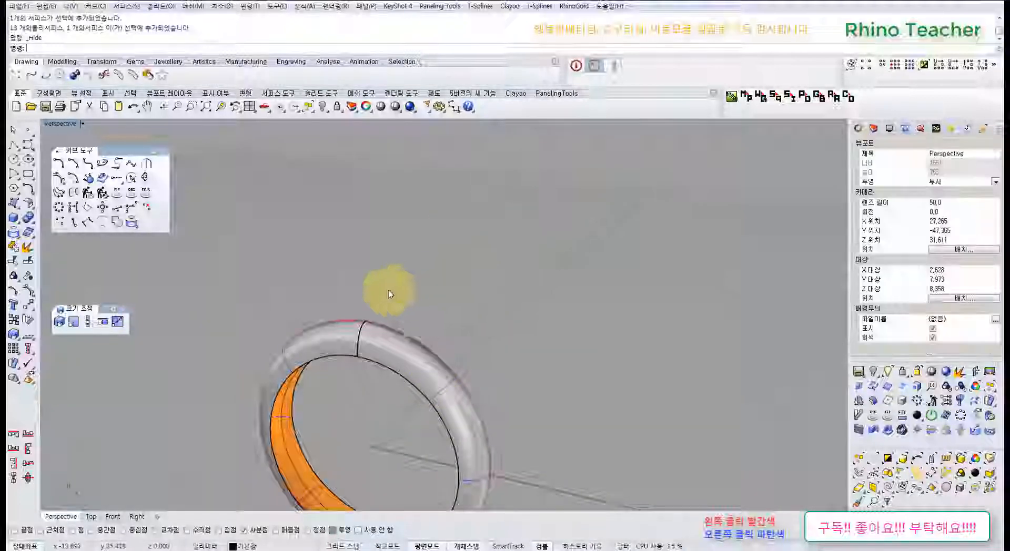
# - Select both halves of the band, turn on their control points and switch to the Front view
pyautogui.scroll(5, 367, 376)
pyautogui.click(367, 373)
pyautogui.click(311, 378)
pyautogui.keyDown('shift'); pyautogui.click(376, 386); pyautogui.keyUp('shift')
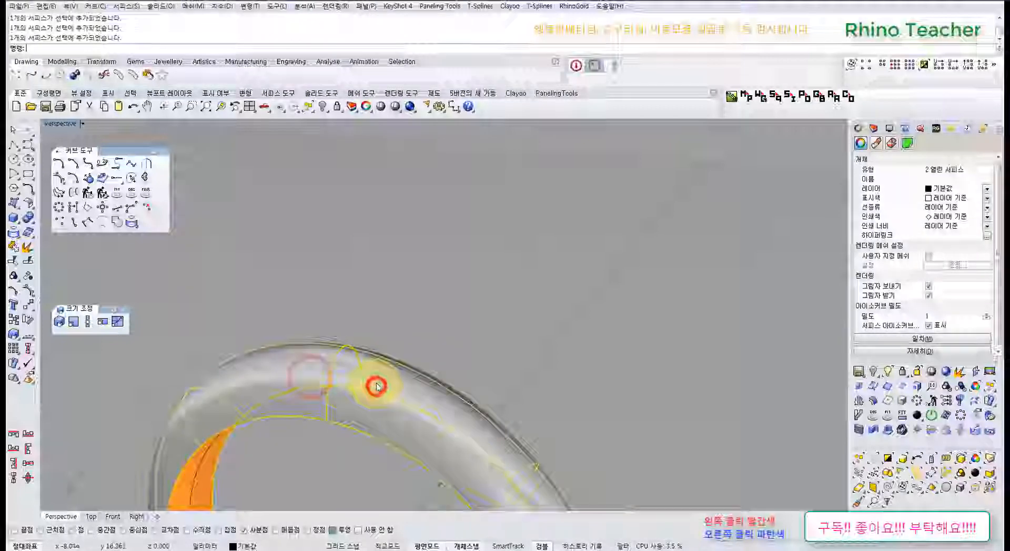
pyautogui.press('F10')
pyautogui.moveTo(376, 387); pyautogui.dragTo(370, 374, button='right')
pyautogui.hotkey('ctrl', 'F2')
pyautogui.scroll(5, 358, 337)
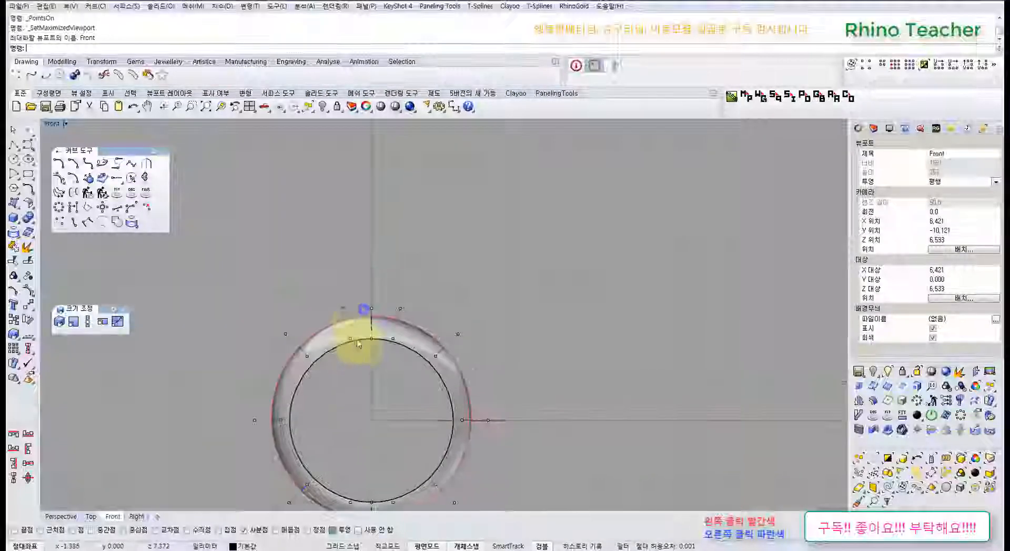
# - Select the control points at the band's top seam and align them with the Set Points command
pyautogui.moveTo(374, 283); pyautogui.dragTo(440, 327)
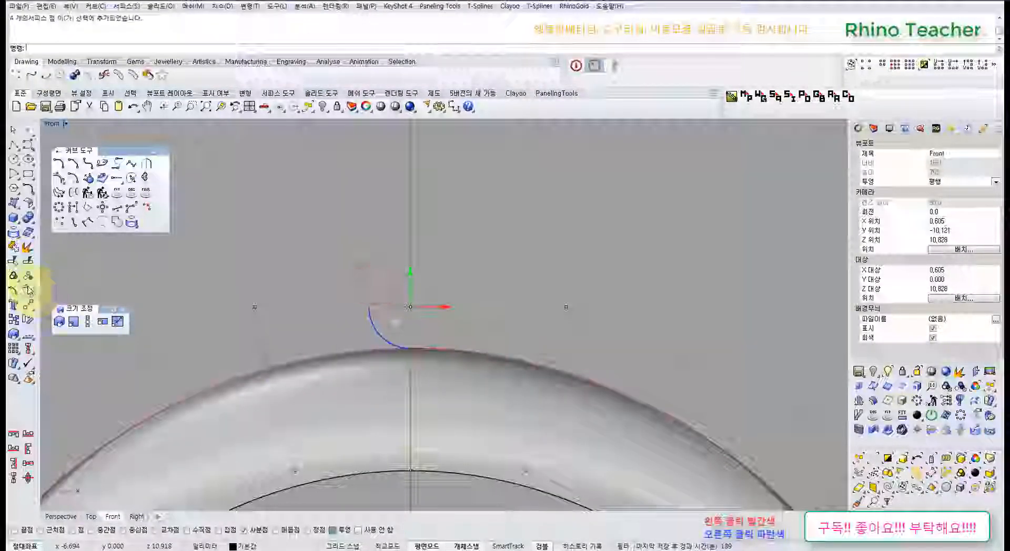
pyautogui.click(27, 305)
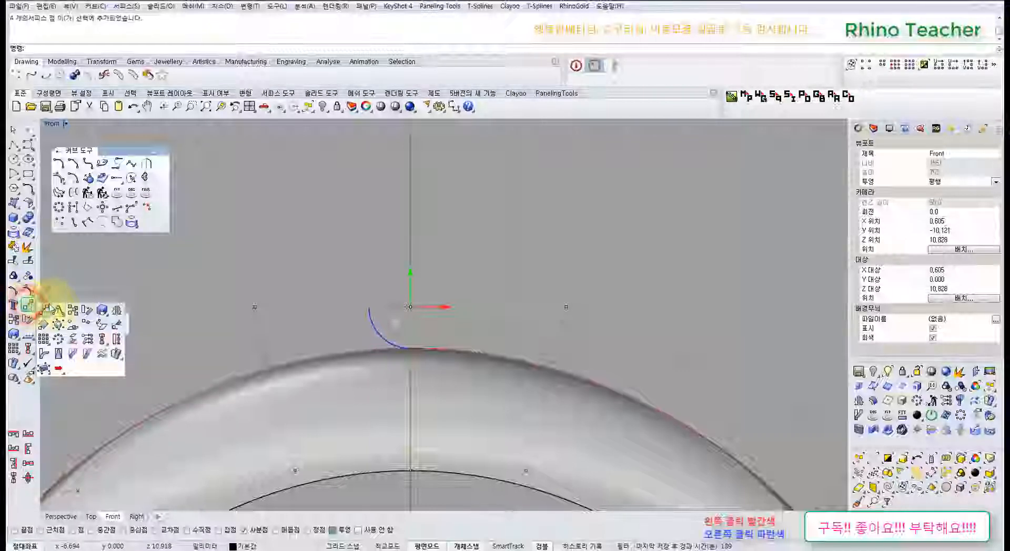
pyautogui.moveTo(52, 303); pyautogui.dragTo(116, 264)
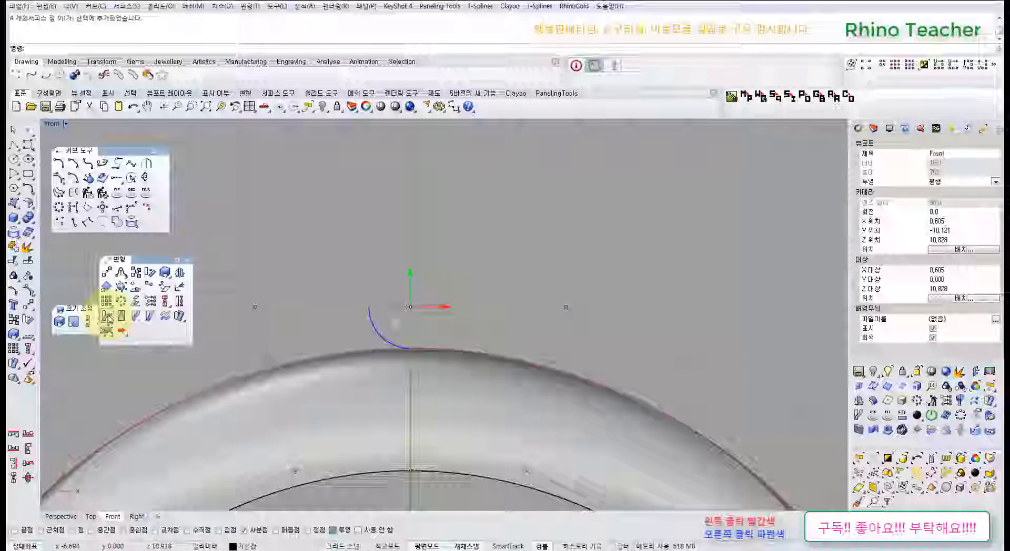
pyautogui.click(150, 302)
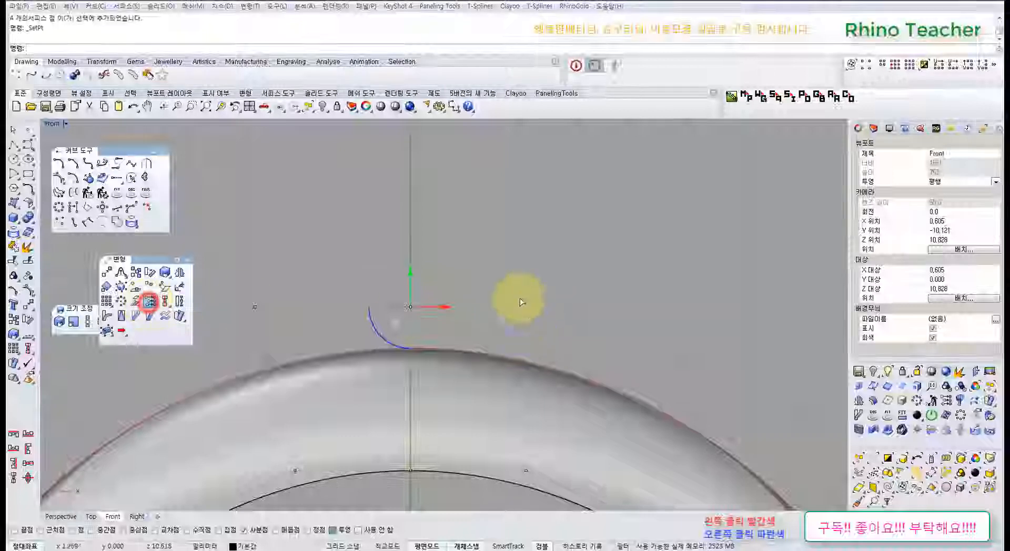
pyautogui.click(371, 328)
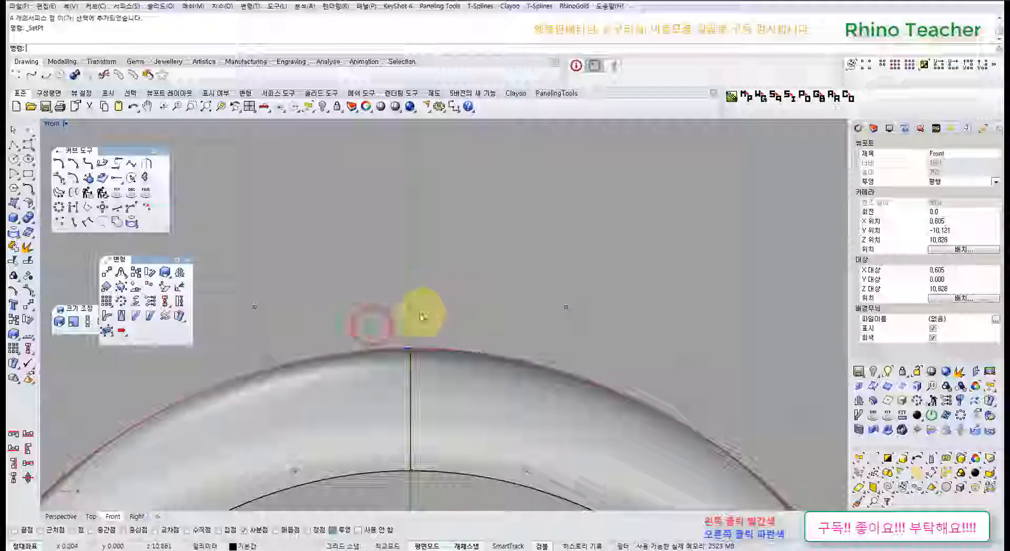
# - Pull the right half's outer control points sideways off the top seam to open a gap, and show the left half's control points
pyautogui.click(446, 377)
pyautogui.press('F10')
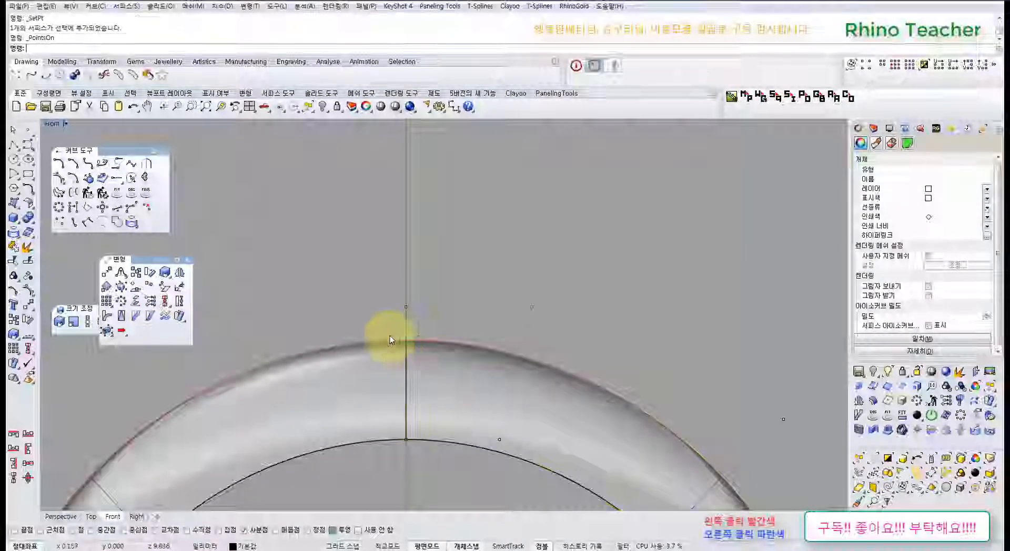
pyautogui.moveTo(376, 273); pyautogui.dragTo(459, 307)
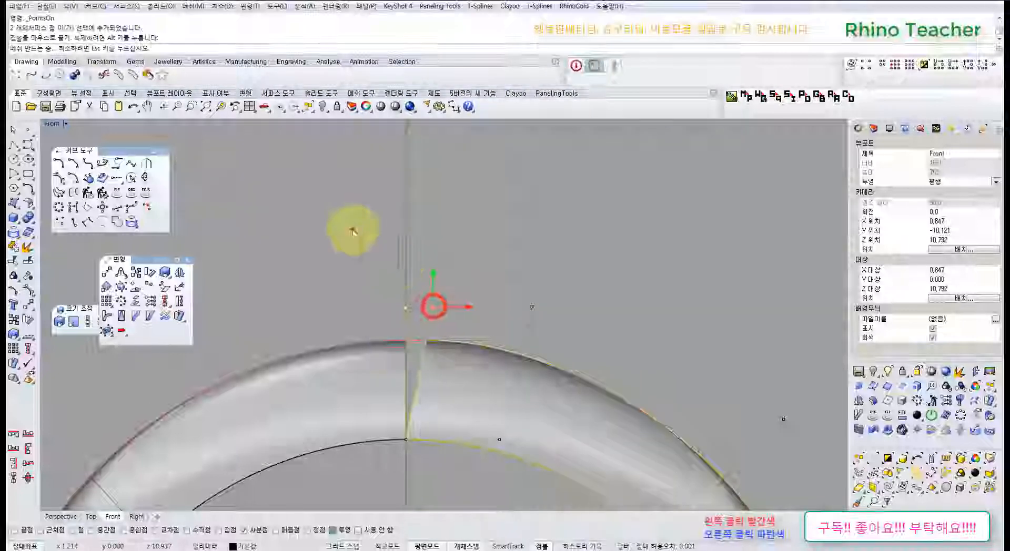
pyautogui.click(352, 230)
pyautogui.click(367, 351)
pyautogui.press('F10')
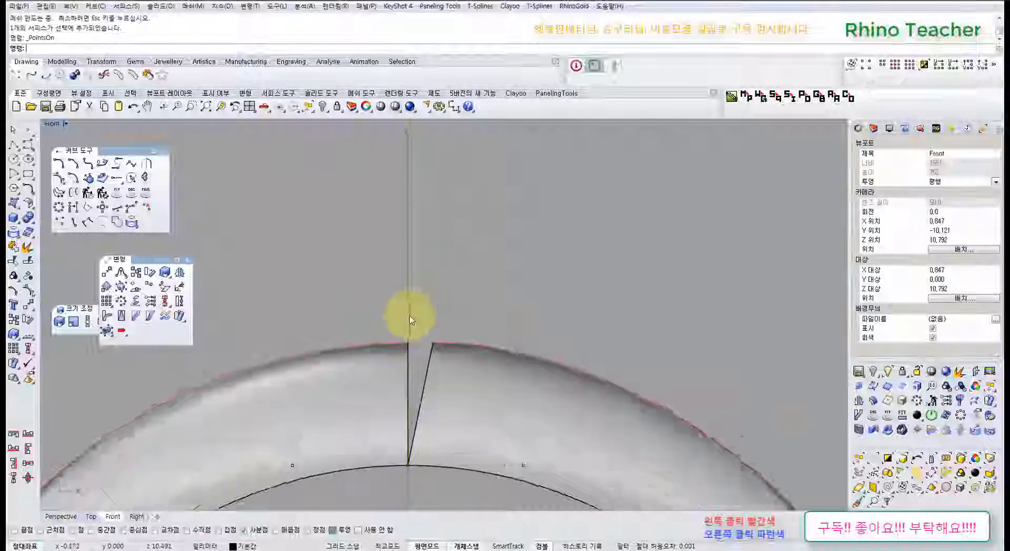
# - In the Perspective view, turn off Project, turn on Point snap, and move the displaced outer seam point onto the left half's matching point
pyautogui.scroll(12, 409, 316)
pyautogui.hotkey('ctrl', 'F4')
pyautogui.moveTo(482, 286)
pyautogui.mouseDown(button='right')
pyautogui.moveTo(451, 309)
pyautogui.moveTo(311, 361)
pyautogui.mouseUp(button='right')
pyautogui.click(470, 303)
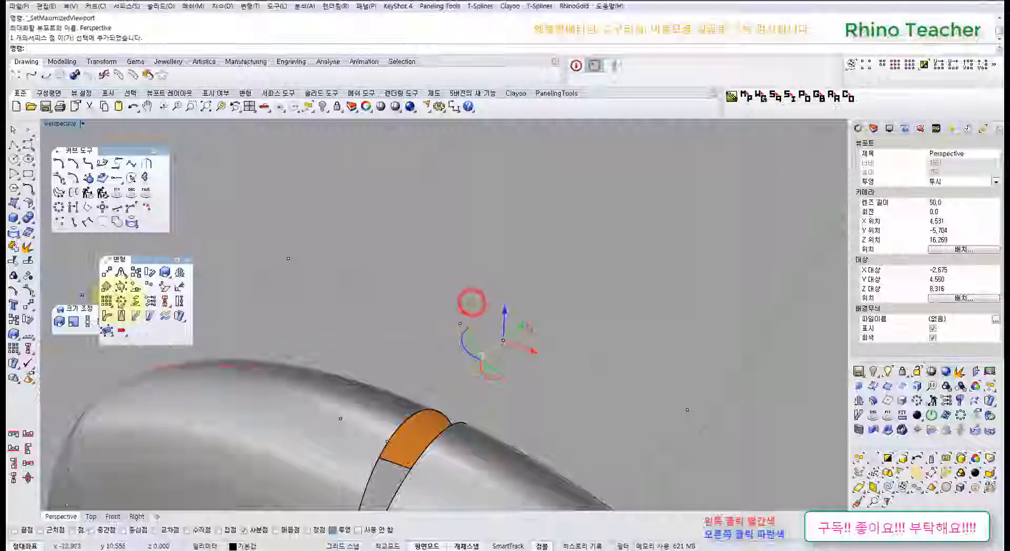
pyautogui.click(28, 304)
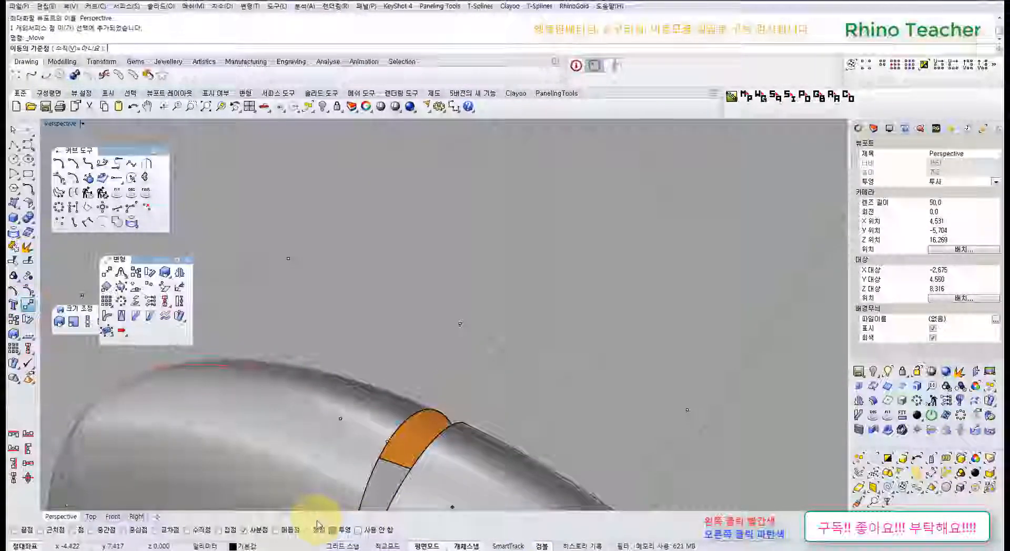
pyautogui.click(334, 530)
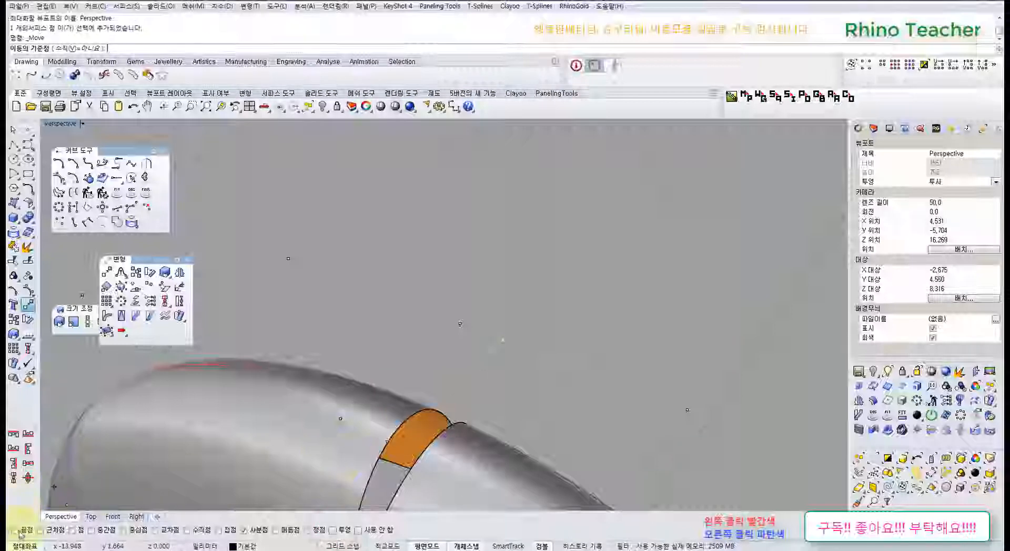
pyautogui.click(74, 530)
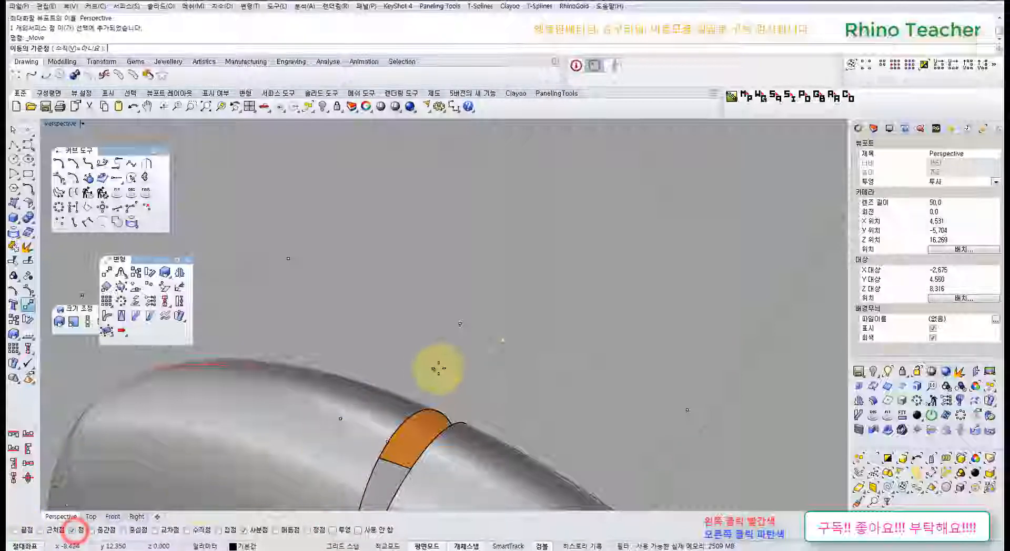
pyautogui.click(503, 339)
pyautogui.click(460, 323)
# - Move the remaining displaced seam control point of the right half onto the left half's matching point to close the gap
pyautogui.rightClick(417, 420)
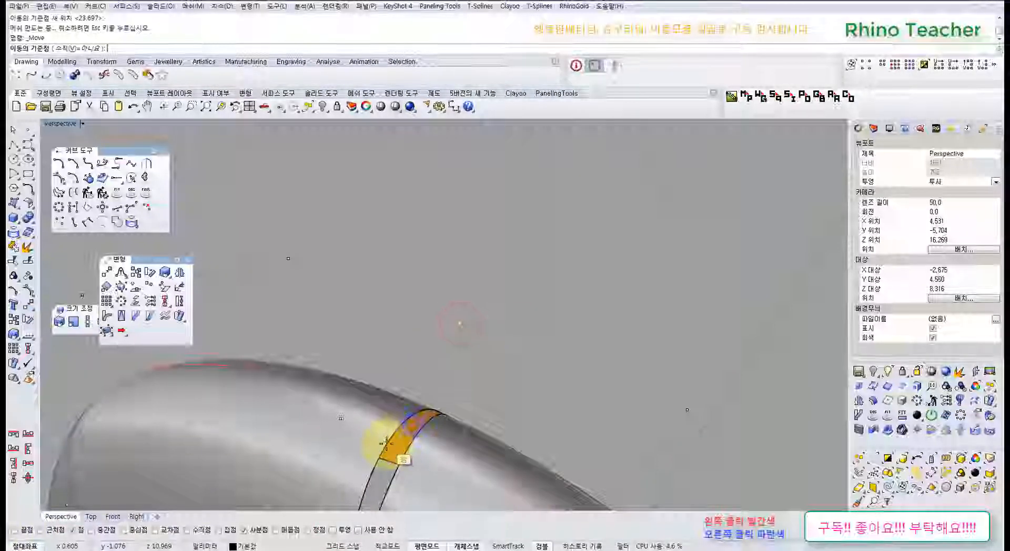
pyautogui.click(386, 442)
pyautogui.click(385, 440)
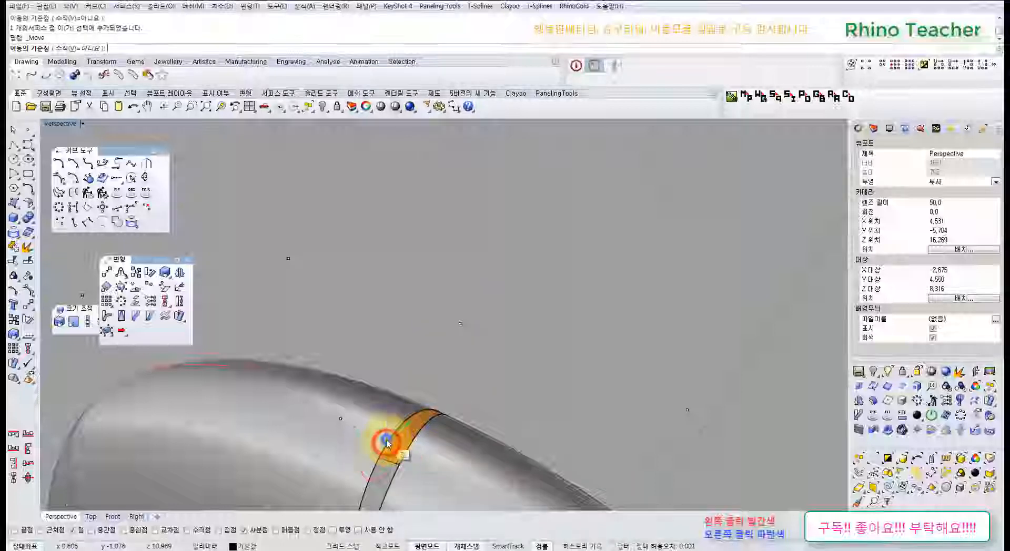
pyautogui.click(386, 444)
pyautogui.click(340, 415)
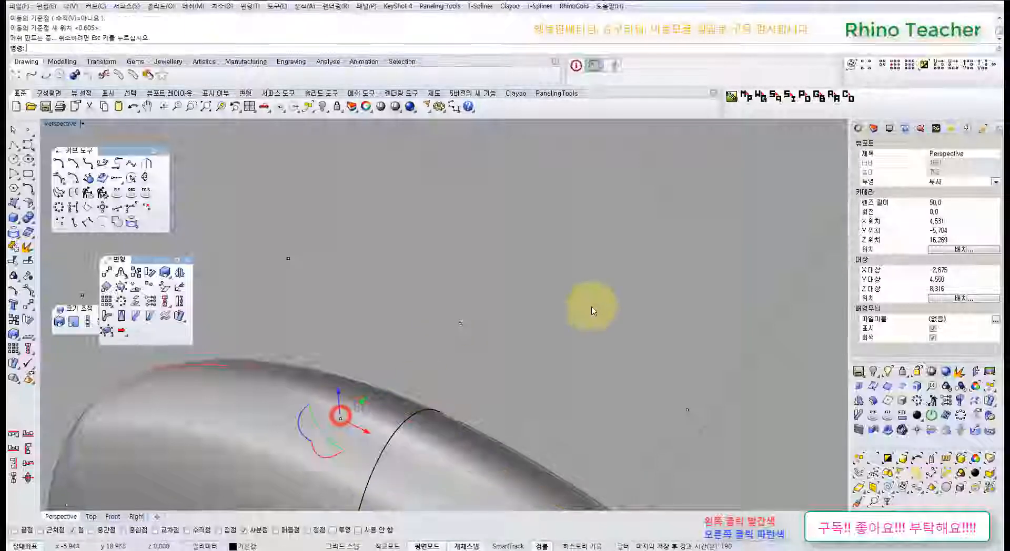
pyautogui.click(590, 302)
# - Undo the control point moves at the top seam and return to the Front view of the whole ring
pyautogui.scroll(-6, 525, 418)
pyautogui.moveTo(523, 416); pyautogui.dragTo(568, 340, button='right')
pyautogui.hotkey('ctrl', 'z')
pyautogui.hotkey('ctrl', 'z')
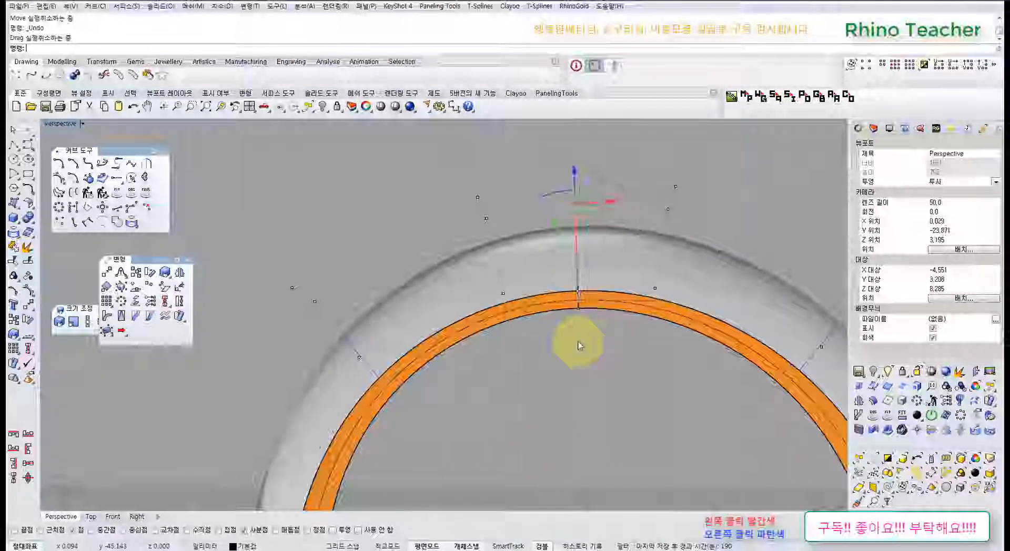
pyautogui.hotkey('ctrl', 'F2')
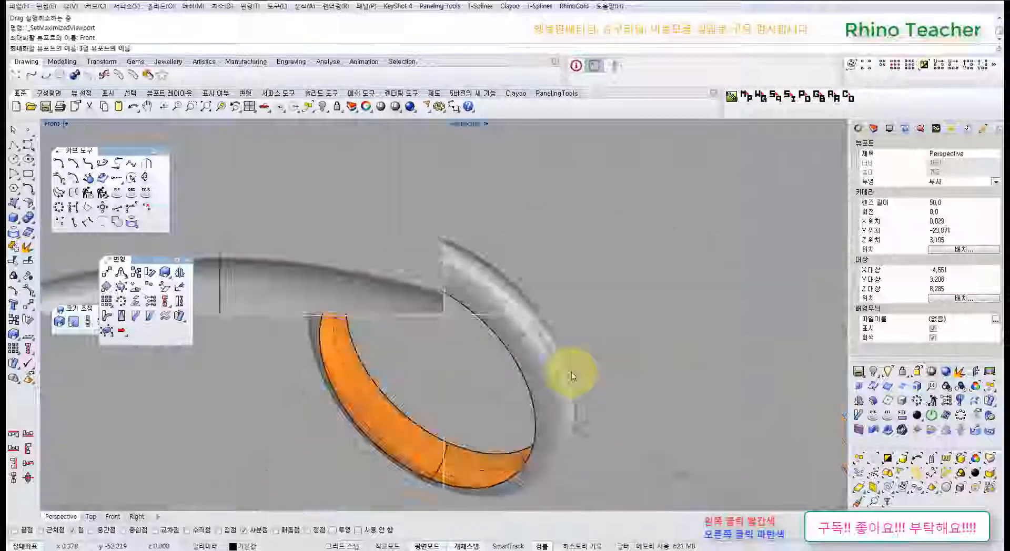
pyautogui.scroll(-8, 512, 406)
pyautogui.moveTo(513, 436); pyautogui.dragTo(456, 314, button='right')
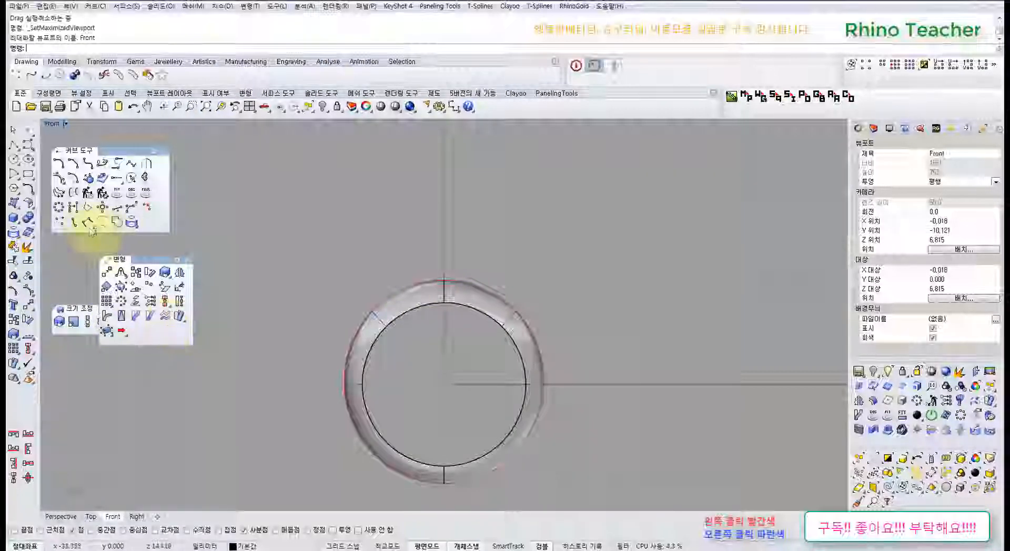
# - Draw a center rectangle at origin 0, about 0.2 mm wide and 21.5 mm tall, extending past the ring's top and bottom
pyautogui.click(28, 175)
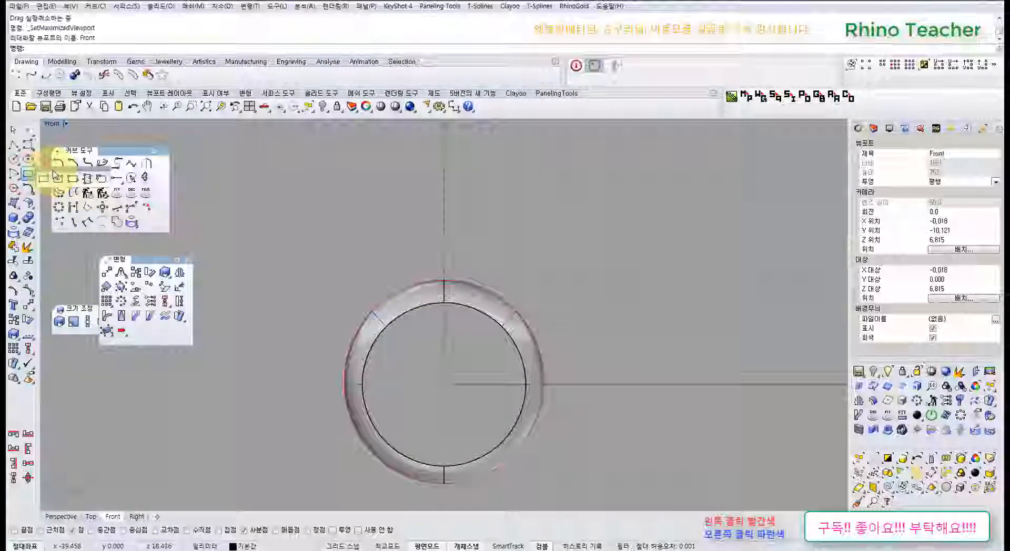
pyautogui.moveTo(53, 169); pyautogui.dragTo(187, 148)
pyautogui.click(193, 164)
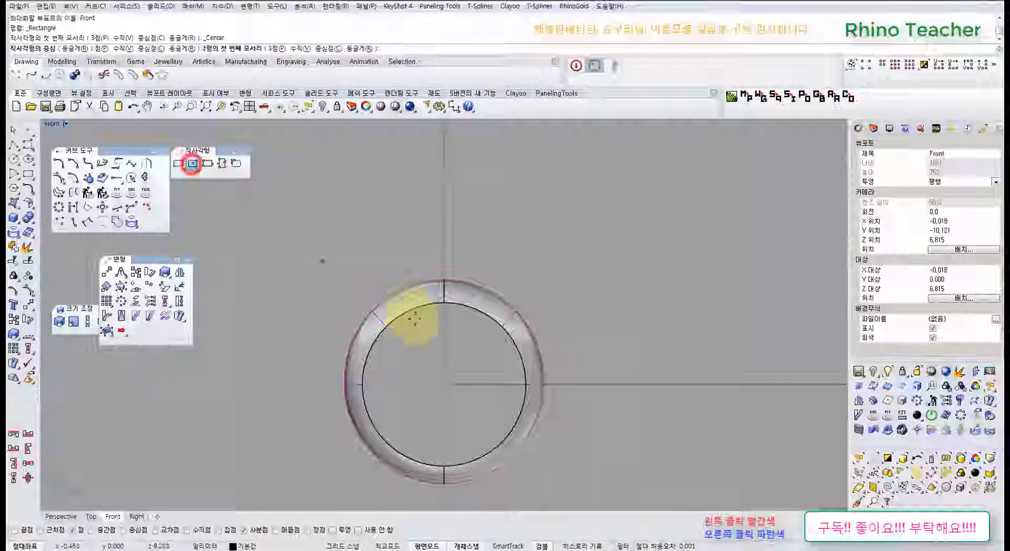
pyautogui.scroll(3, 476, 343)
pyautogui.write('0')
pyautogui.press('Return')
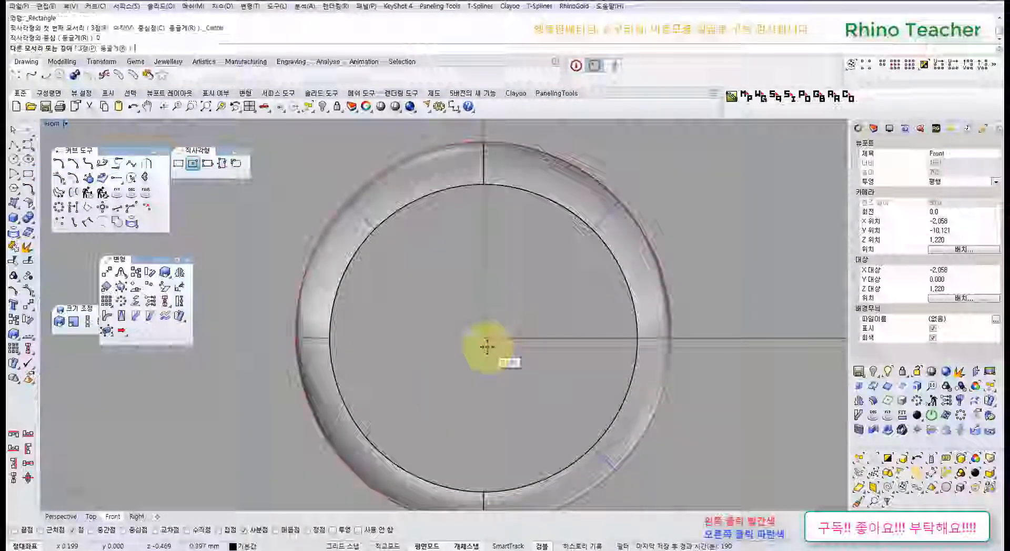
pyautogui.scroll(-4, 415, 252)
pyautogui.moveTo(419, 248); pyautogui.dragTo(399, 341, button='right')
pyautogui.scroll(4, 422, 269)
pyautogui.scroll(3, 437, 256)
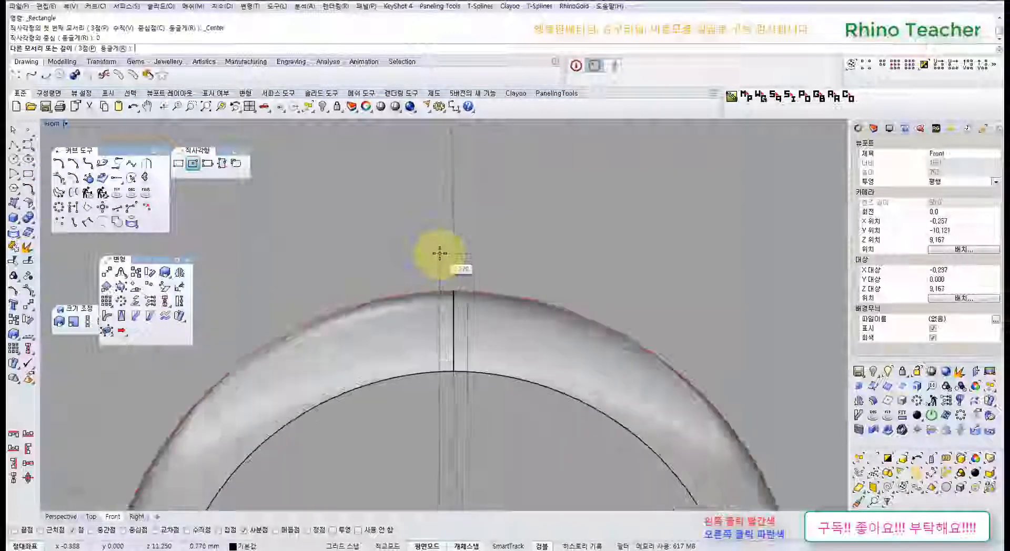
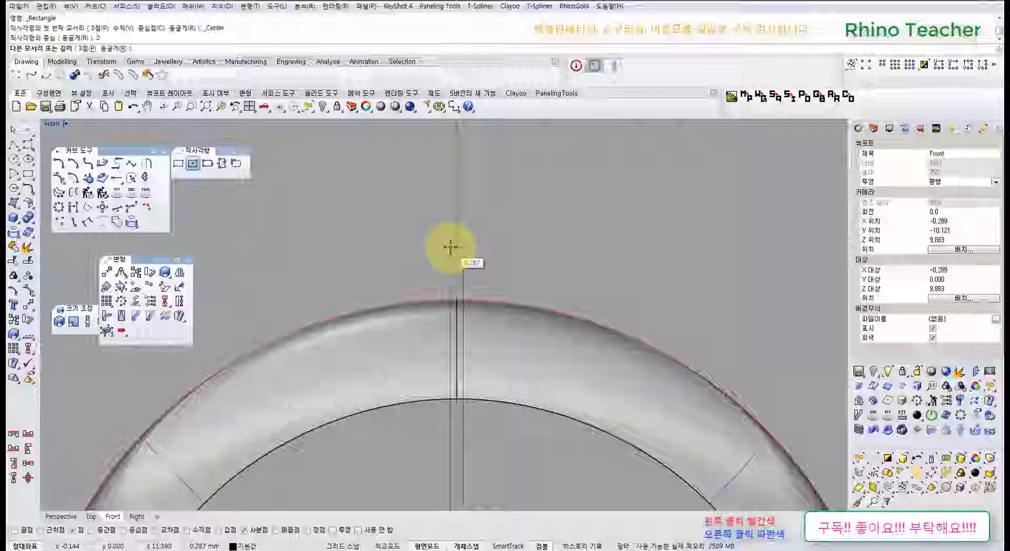
pyautogui.scroll(-2, 445, 285)
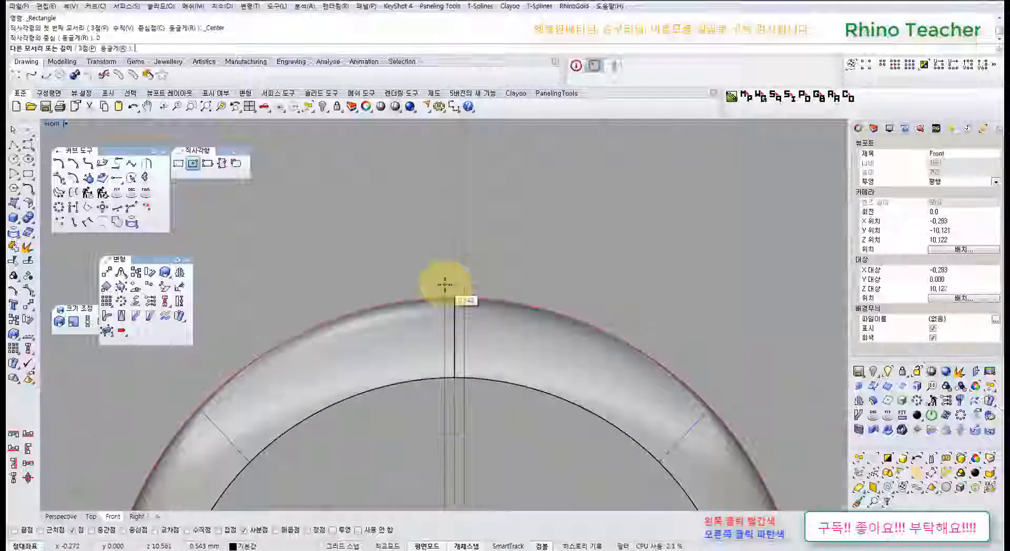
pyautogui.scroll(3, 448, 282)
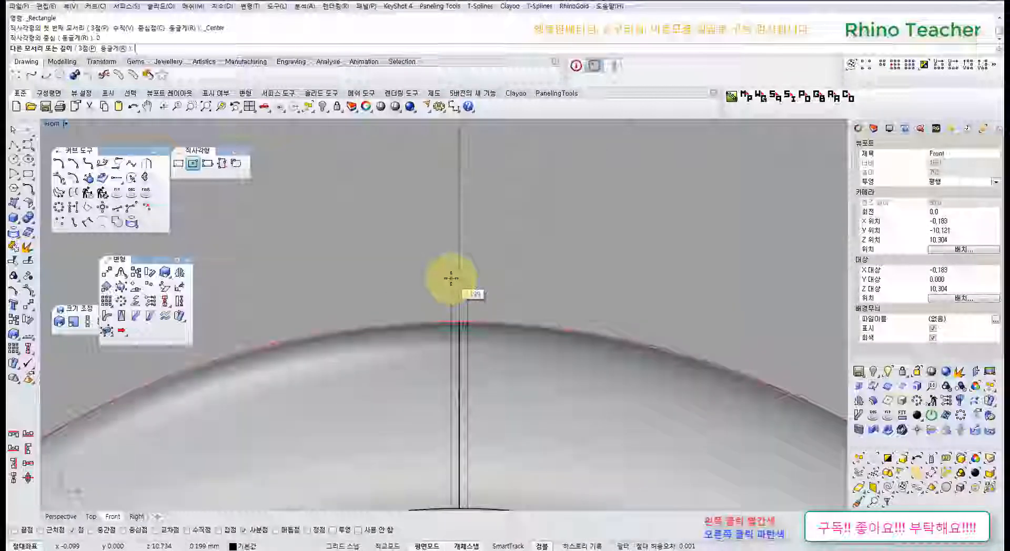
pyautogui.click(451, 279)
pyautogui.scroll(-2, 451, 282)
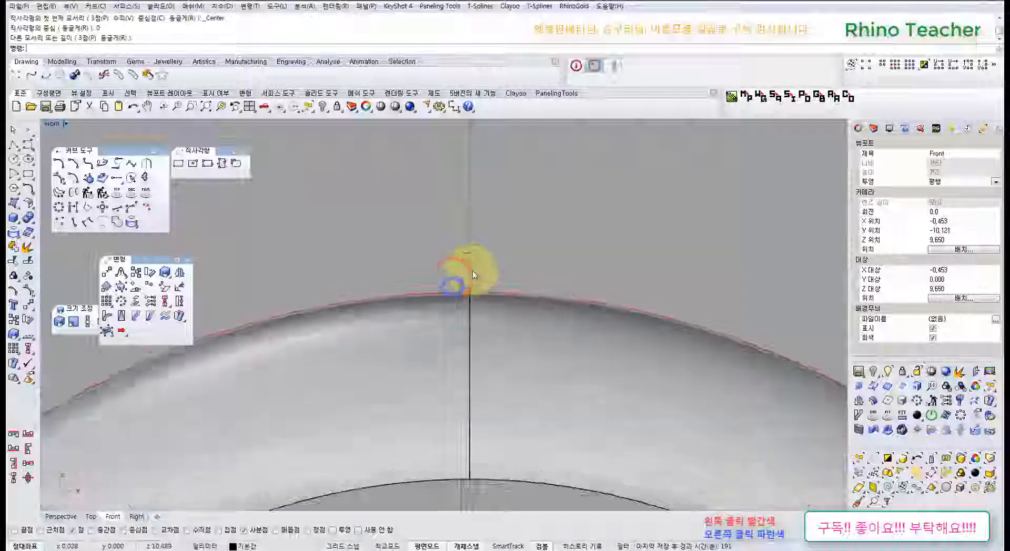
pyautogui.scroll(2, 471, 270)
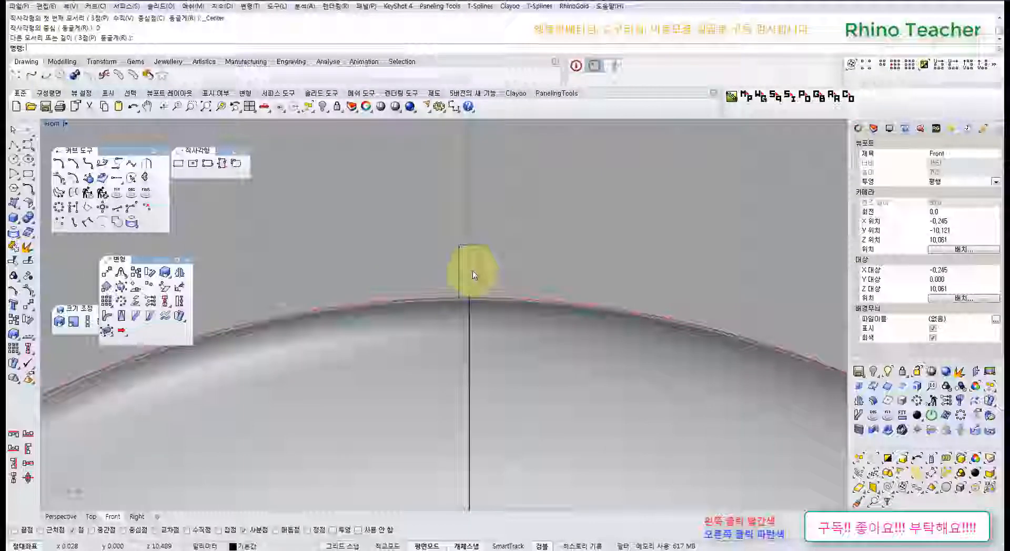
# - Examine how the narrow rectangle crosses both halves of the band at the top and bottom seams
pyautogui.click(560, 349)
pyautogui.scroll(-2, 526, 355)
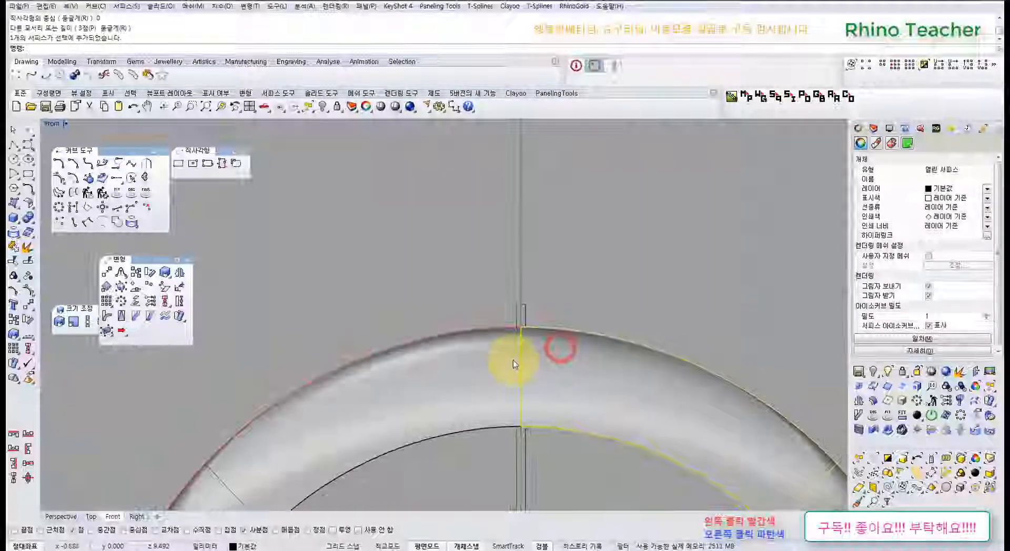
pyautogui.keyDown('ctrl'); pyautogui.moveTo(492, 367); pyautogui.dragTo(629, 213, button='right'); pyautogui.keyUp('ctrl')
pyautogui.moveTo(568, 284); pyautogui.dragTo(516, 270, button='right')
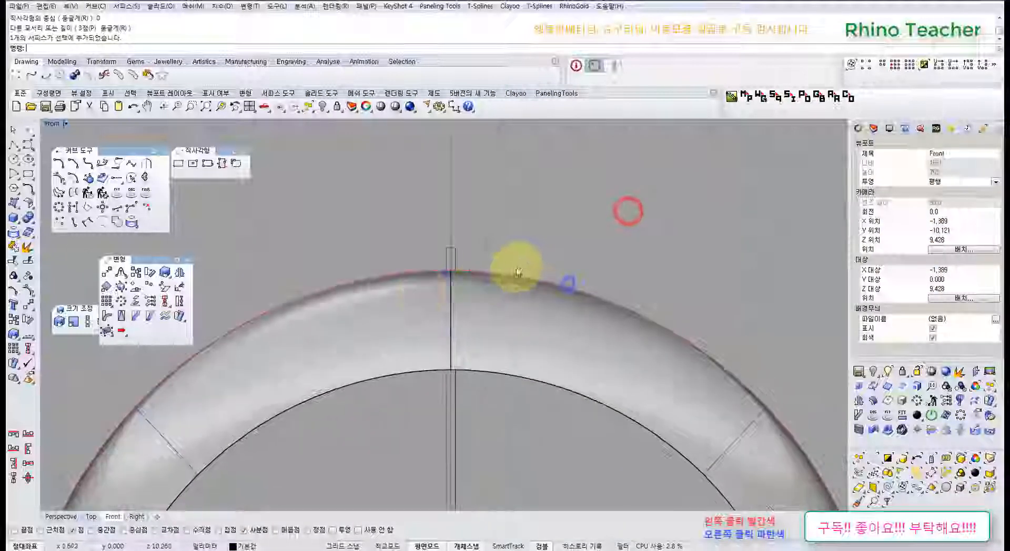
pyautogui.click(394, 295)
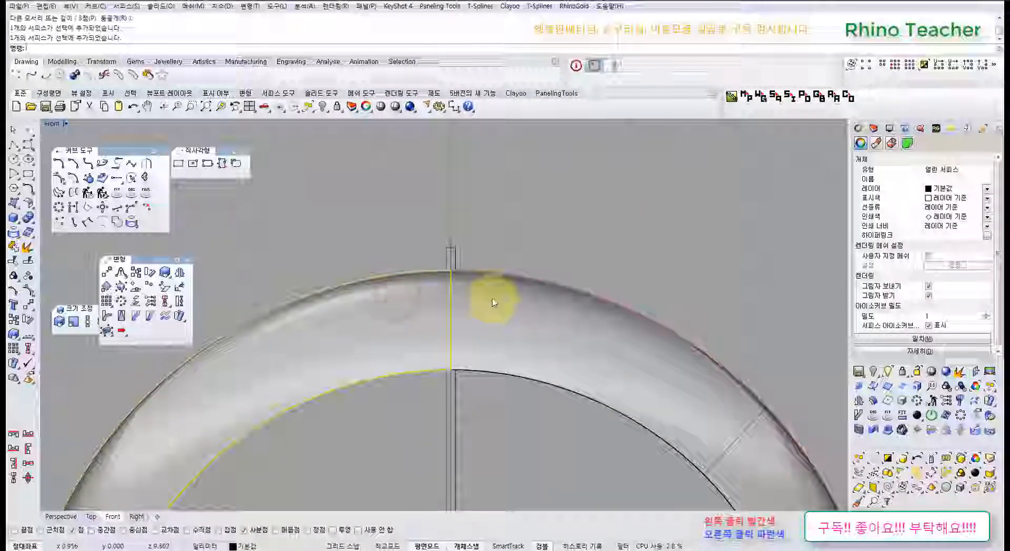
pyautogui.click(489, 232)
pyautogui.keyDown('ctrl'); pyautogui.moveTo(491, 267); pyautogui.dragTo(451, 260, button='right'); pyautogui.keyUp('ctrl')
pyautogui.click(421, 265)
pyautogui.keyDown('shift'); pyautogui.click(508, 265); pyautogui.keyUp('shift')
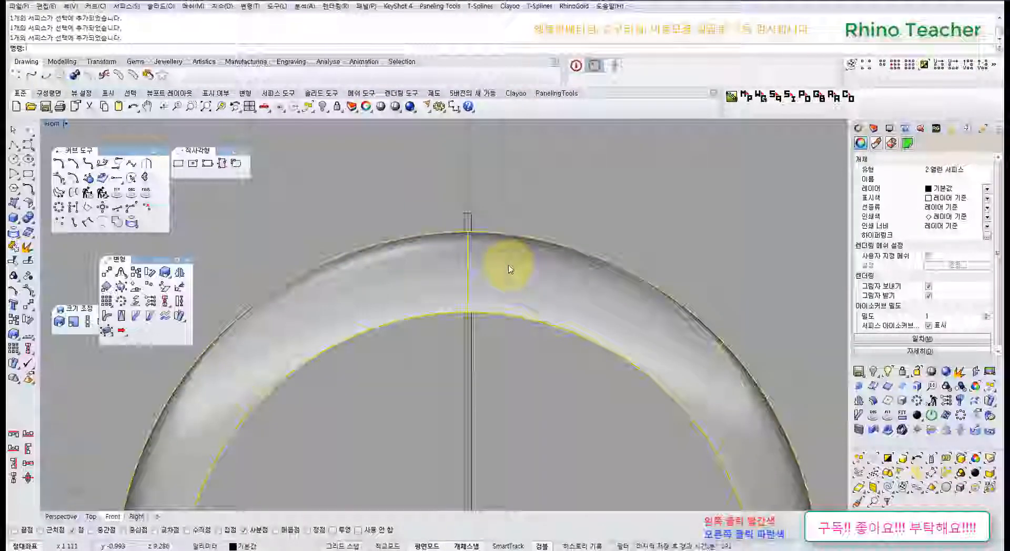
pyautogui.scroll(-8, 502, 266)
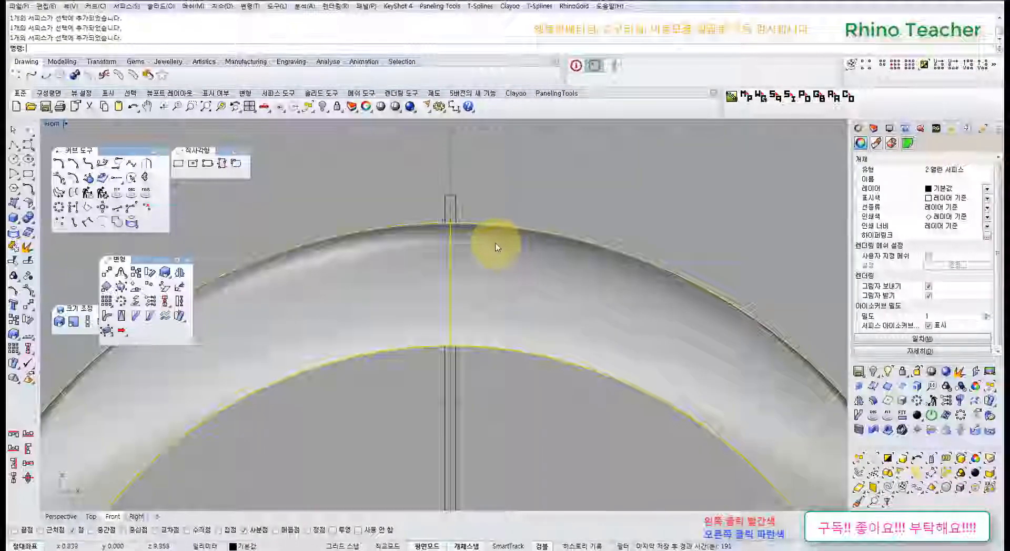
pyautogui.scroll(3, 460, 426)
pyautogui.scroll(5, 461, 442)
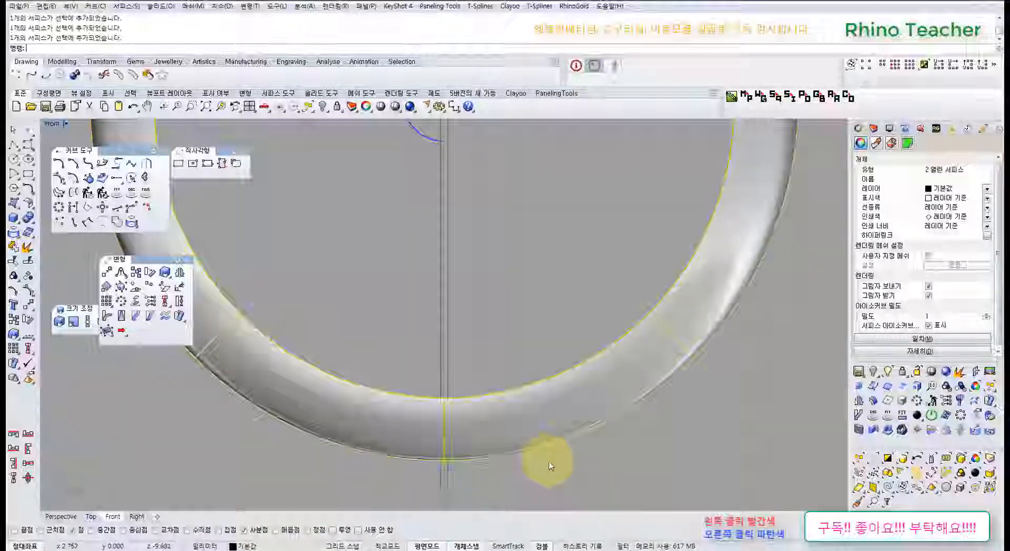
pyautogui.click(552, 463)
# - Delete the narrow rectangle that crosses the ring's top and bottom seams
pyautogui.scroll(-5, 553, 463)
pyautogui.moveTo(541, 415); pyautogui.dragTo(517, 480, button='right')
pyautogui.moveTo(507, 280); pyautogui.dragTo(503, 388, button='right')
pyautogui.scroll(4, 472, 314)
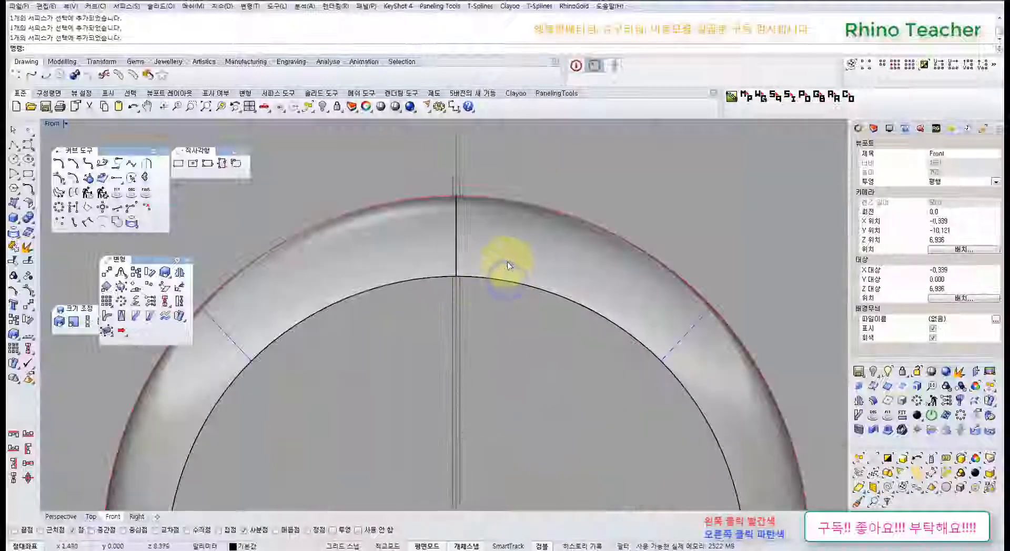
pyautogui.click(508, 294)
pyautogui.keyDown('shift'); pyautogui.click(394, 288); pyautogui.keyUp('shift')
pyautogui.moveTo(451, 317); pyautogui.dragTo(462, 263, button='right')
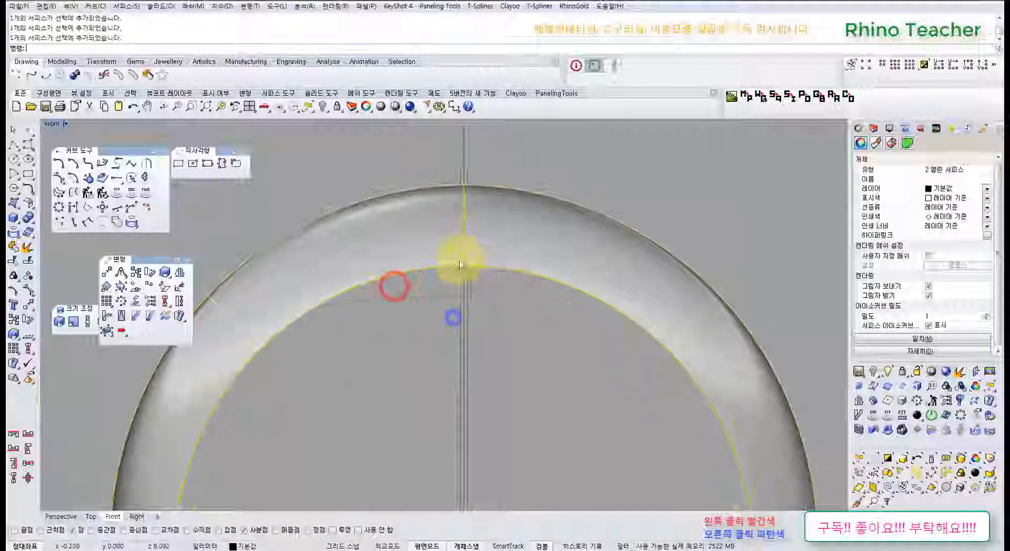
pyautogui.scroll(2, 491, 299)
pyautogui.moveTo(489, 193); pyautogui.dragTo(478, 248, button='right')
pyautogui.click(491, 253)
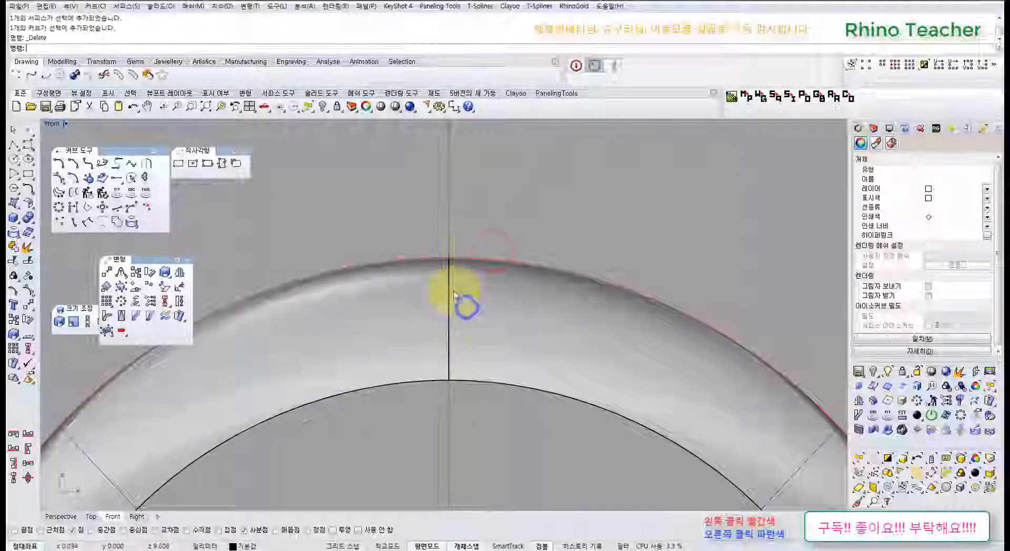
pyautogui.press('Delete')
# - Draw a center rectangle at origin 0, about 0.15 mm wide and 20.9 mm tall, extending past the ring's top and bottom
pyautogui.scroll(-5, 469, 295)
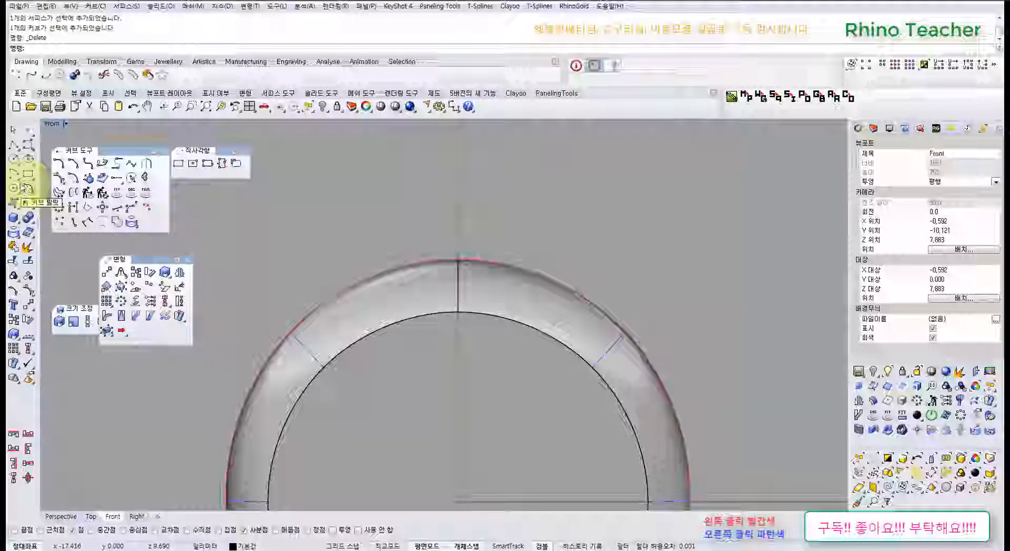
pyautogui.click(28, 174)
pyautogui.click(56, 179)
pyautogui.scroll(-3, 488, 372)
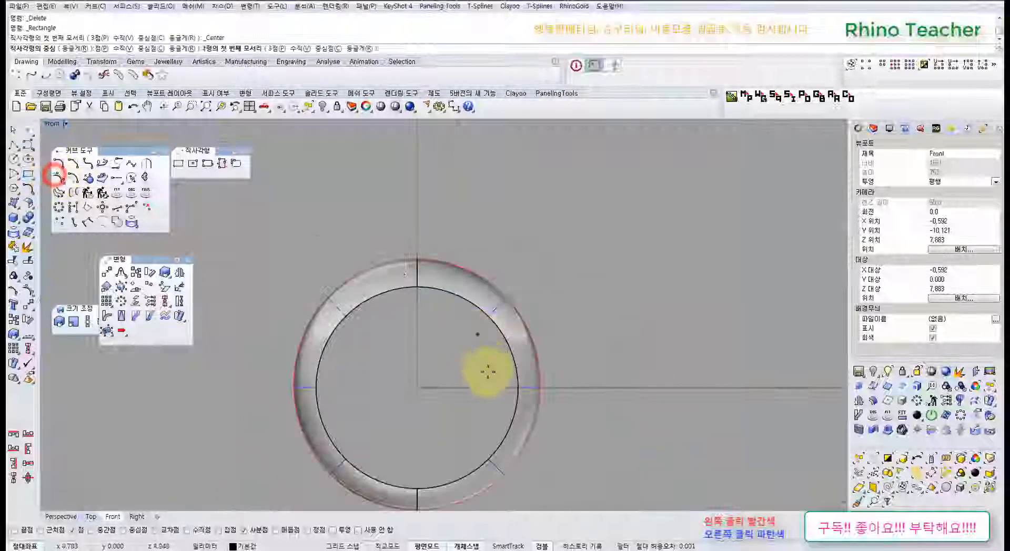
pyautogui.moveTo(482, 435); pyautogui.dragTo(478, 302, button='right')
pyautogui.write('0')
pyautogui.press('Return')
pyautogui.scroll(8, 410, 476)
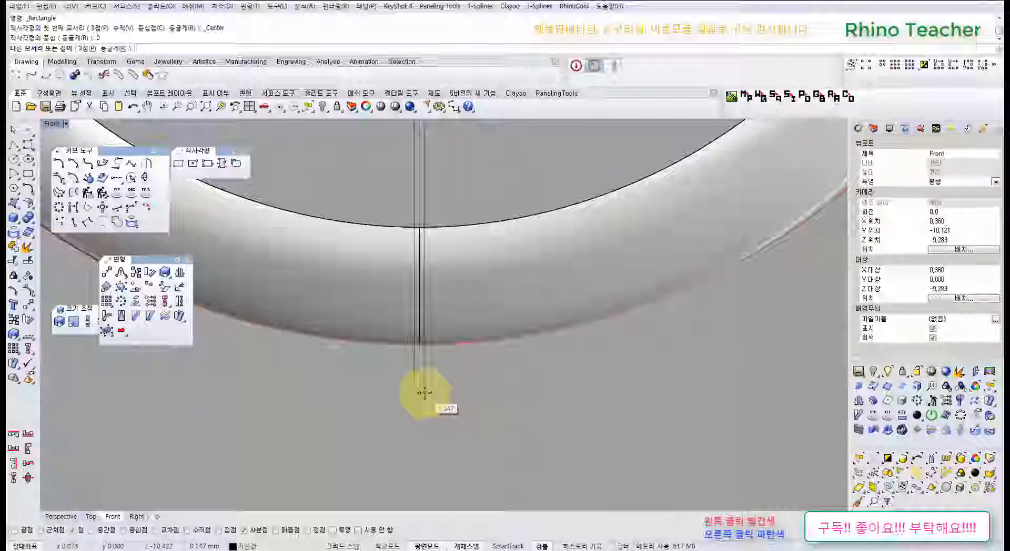
pyautogui.click(424, 393)
# - Split both band halves along the edges of the narrow centered rectangle
pyautogui.scroll(-6, 427, 395)
pyautogui.middleClick(431, 389)
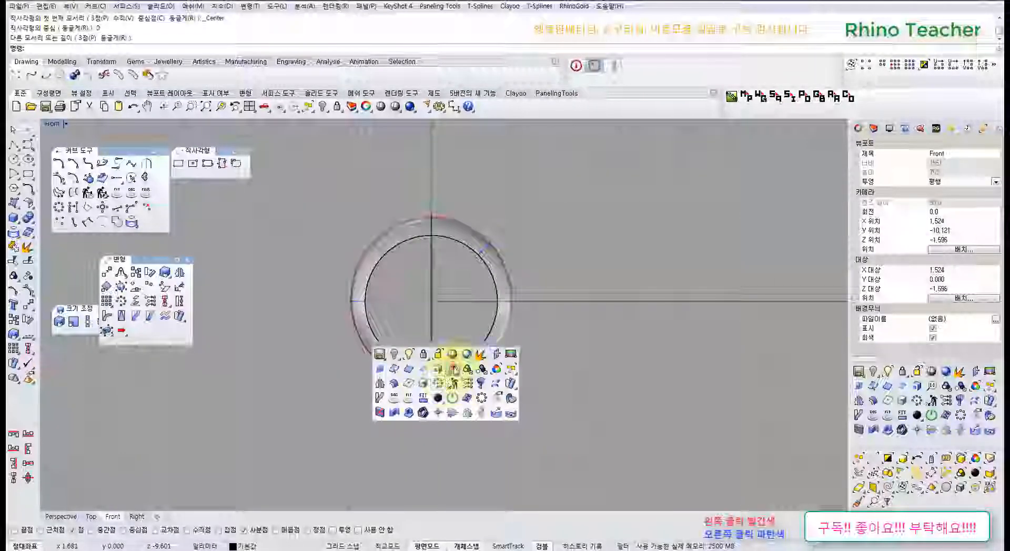
pyautogui.click(453, 368)
pyautogui.scroll(8, 431, 279)
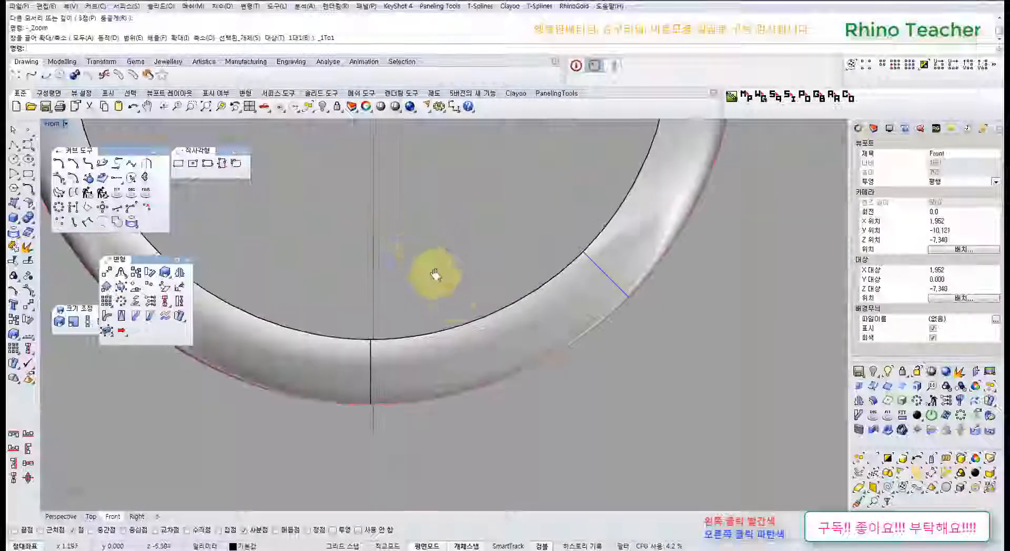
pyautogui.moveTo(419, 252); pyautogui.dragTo(466, 275, button='right')
pyautogui.moveTo(518, 320); pyautogui.dragTo(361, 368)
pyautogui.scroll(-3, 347, 381)
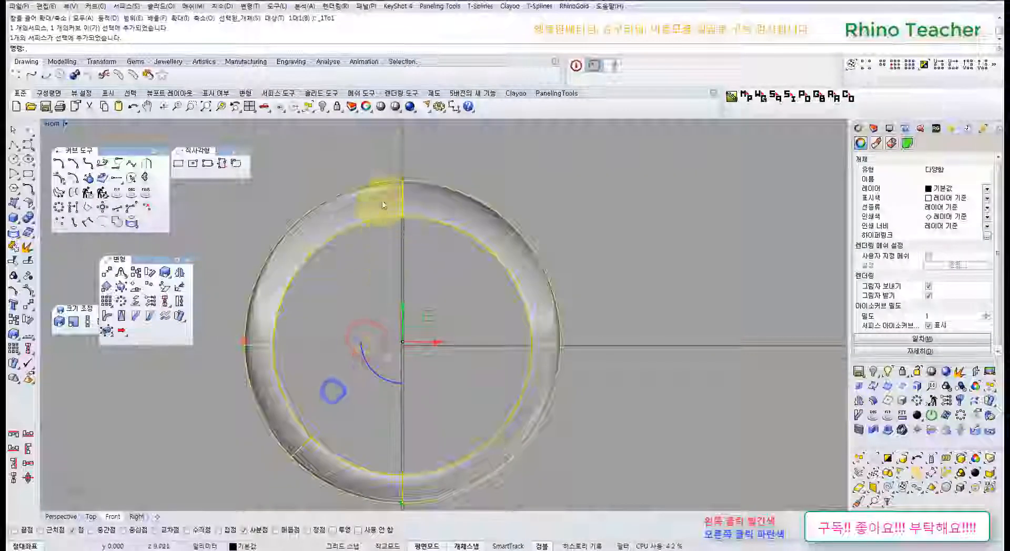
pyautogui.scroll(6, 402, 234)
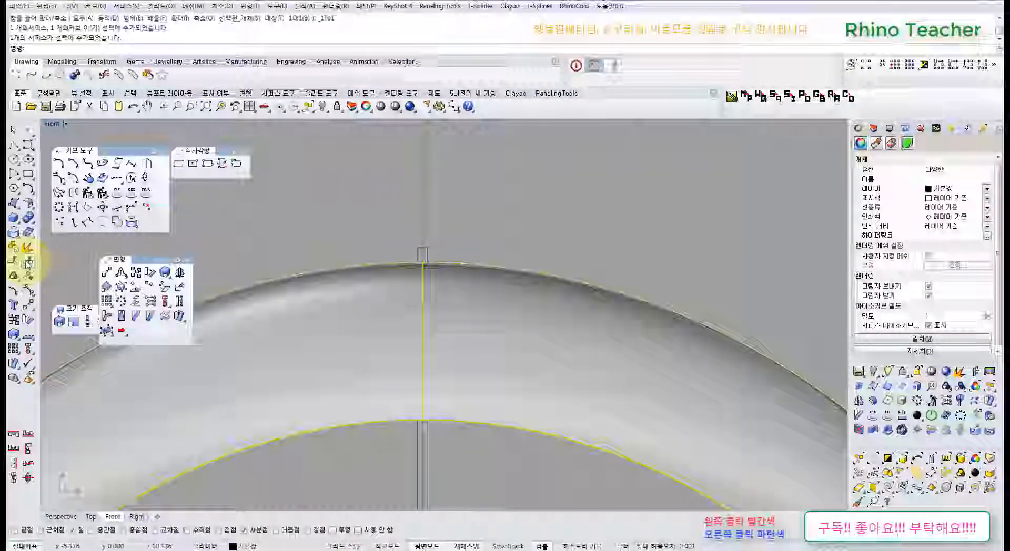
pyautogui.click(28, 261)
pyautogui.click(444, 229)
pyautogui.press('Return')
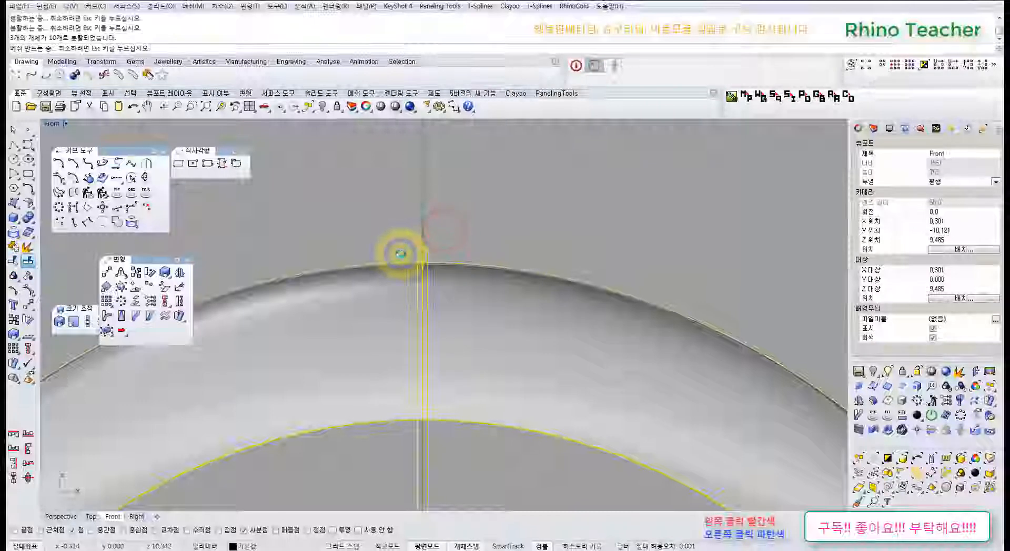
# - Delete the thin seam strips cut from the band at top and bottom, along with the leftover rectangle pieces
pyautogui.moveTo(371, 199); pyautogui.dragTo(489, 472)
pyautogui.scroll(-3, 498, 474)
pyautogui.moveTo(500, 478); pyautogui.dragTo(473, 279, button='right')
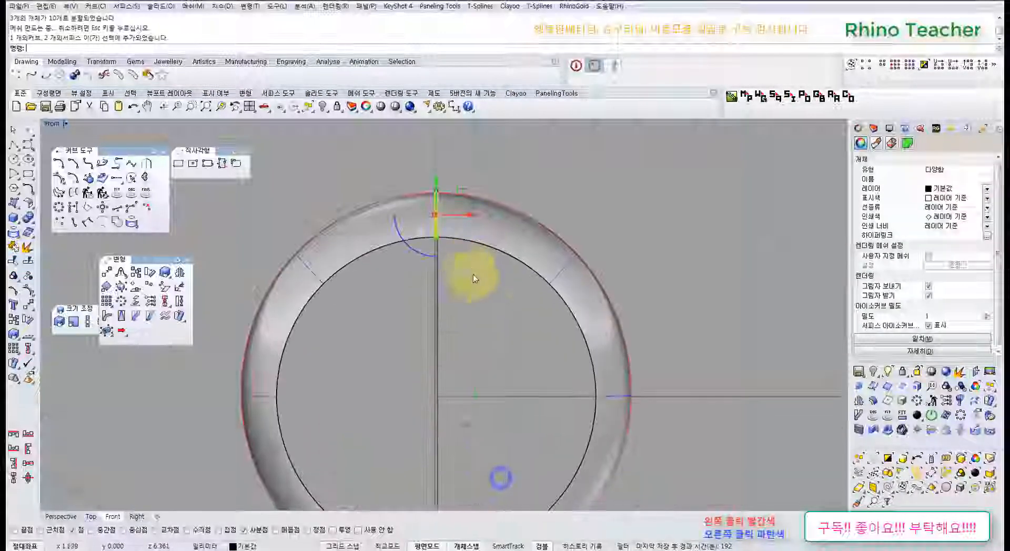
pyautogui.keyDown('shift'); pyautogui.moveTo(475, 359); pyautogui.dragTo(428, 389); pyautogui.keyUp('shift')
pyautogui.scroll(-5, 433, 461)
pyautogui.moveTo(433, 468); pyautogui.dragTo(398, 232, button='right')
pyautogui.scroll(5, 388, 319)
pyautogui.keyDown('shift'); pyautogui.moveTo(380, 176); pyautogui.dragTo(450, 299); pyautogui.keyUp('shift')
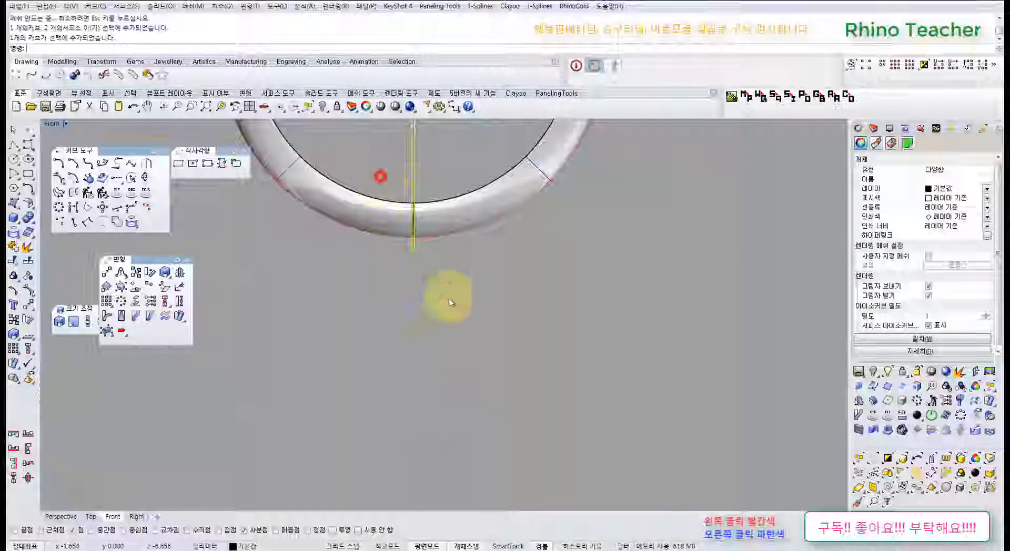
pyautogui.moveTo(466, 230); pyautogui.dragTo(428, 410, button='right')
pyautogui.press('Delete')
pyautogui.moveTo(442, 261); pyautogui.dragTo(428, 416, button='right')
pyautogui.scroll(5, 358, 271)
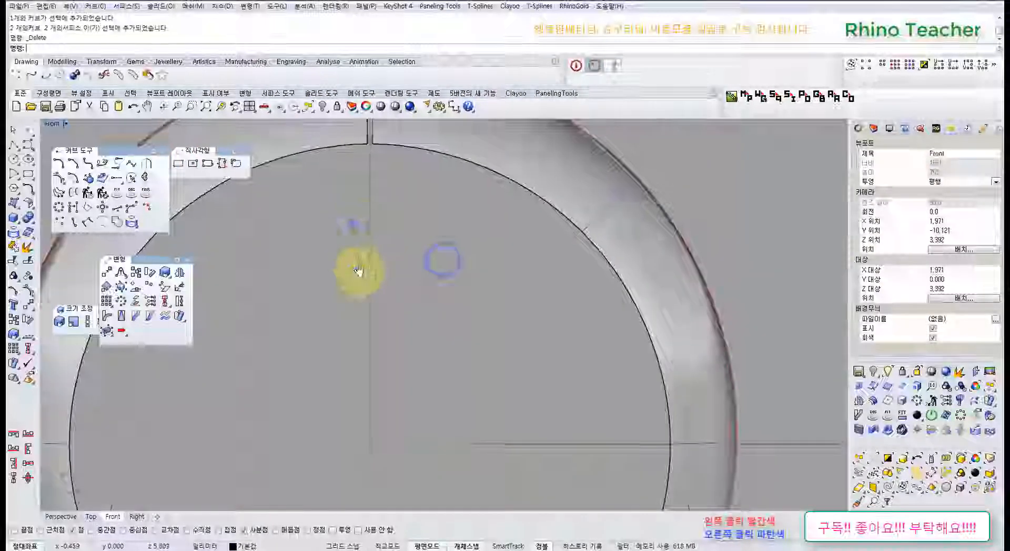
# - Examine the open gap between the two band halves at the top seam in the Perspective view
pyautogui.scroll(-5, 357, 271)
pyautogui.moveTo(354, 223); pyautogui.dragTo(406, 327, button='right')
pyautogui.hotkey('ctrl', 'F4')
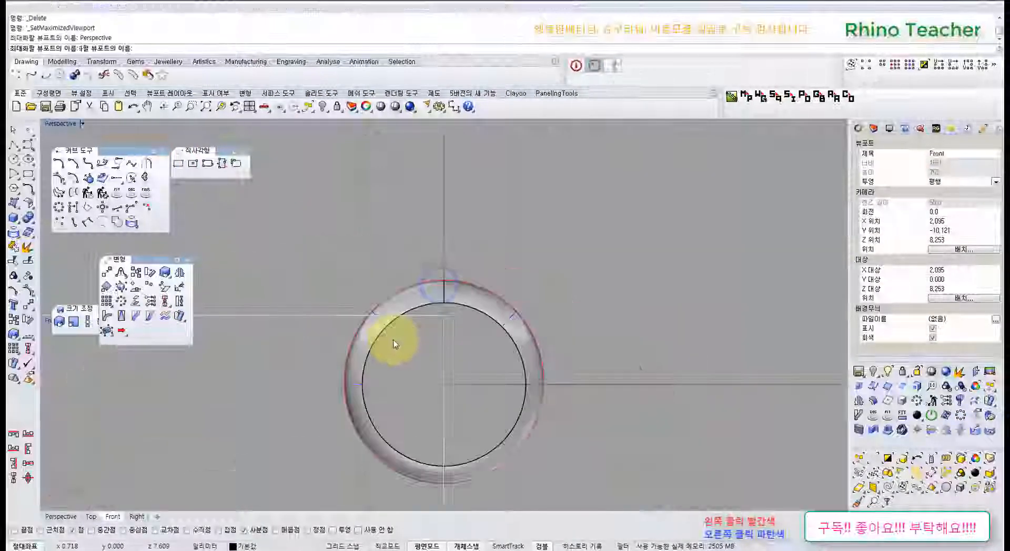
pyautogui.scroll(5, 396, 344)
pyautogui.moveTo(500, 266); pyautogui.dragTo(439, 304, button='right')
pyautogui.moveTo(552, 349); pyautogui.dragTo(365, 333, button='right')
pyautogui.click(371, 327)
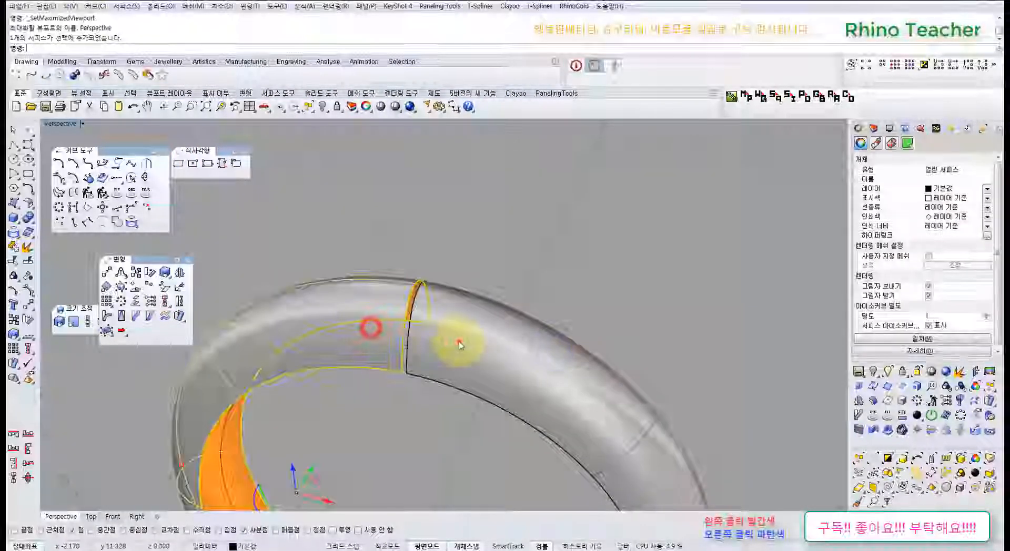
pyautogui.keyDown('shift'); pyautogui.click(459, 342); pyautogui.keyUp('shift')
pyautogui.scroll(6, 401, 343)
pyautogui.moveTo(415, 381); pyautogui.dragTo(312, 348, button='right')
pyautogui.click(388, 379)
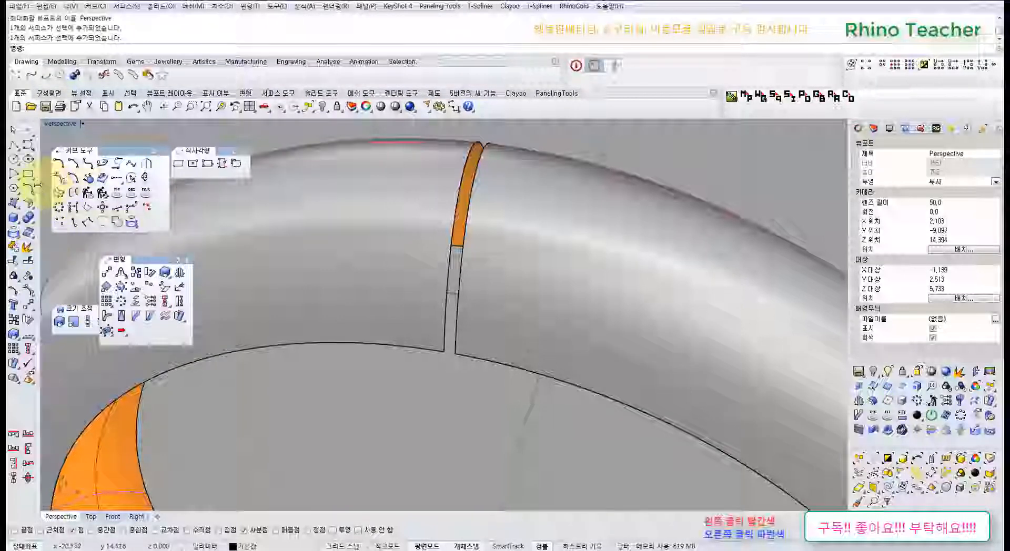
# - Try to loft a surface between the two cut edges of the top gap, and undo it
pyautogui.click(28, 202)
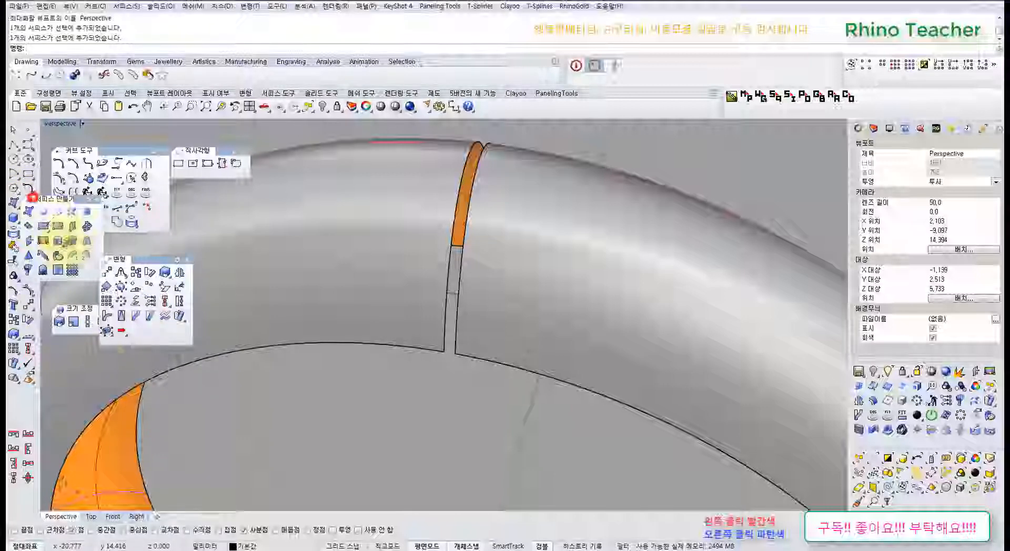
pyautogui.moveTo(49, 200); pyautogui.dragTo(101, 367)
pyautogui.click(138, 377)
pyautogui.click(444, 331)
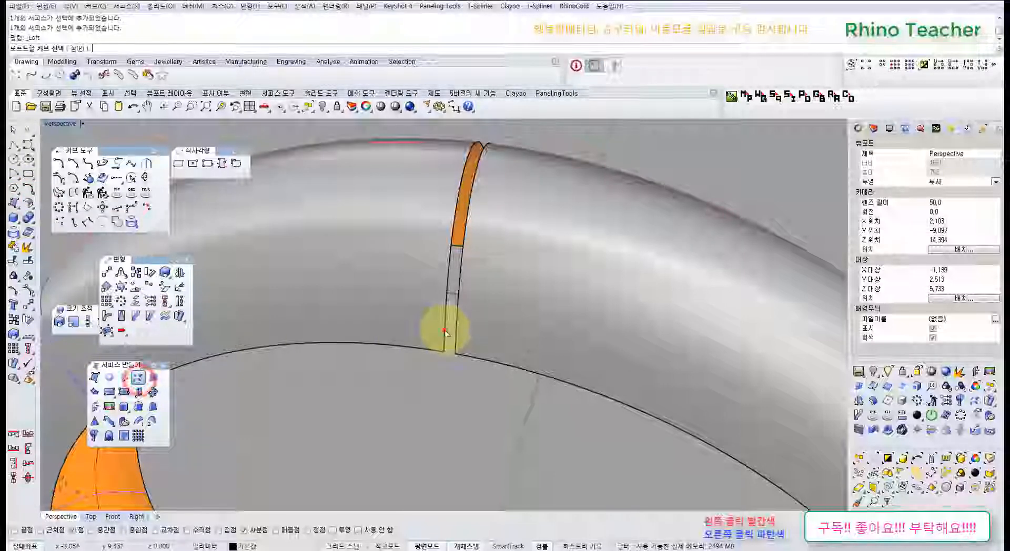
pyautogui.click(445, 331)
pyautogui.rightClick(456, 338)
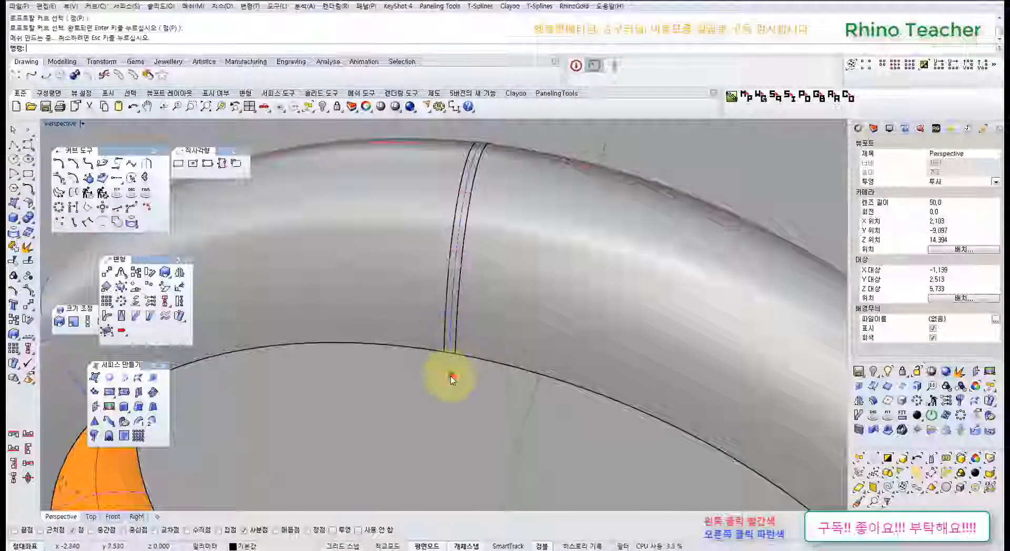
pyautogui.scroll(5, 451, 376)
pyautogui.hotkey('ctrl', 'z')
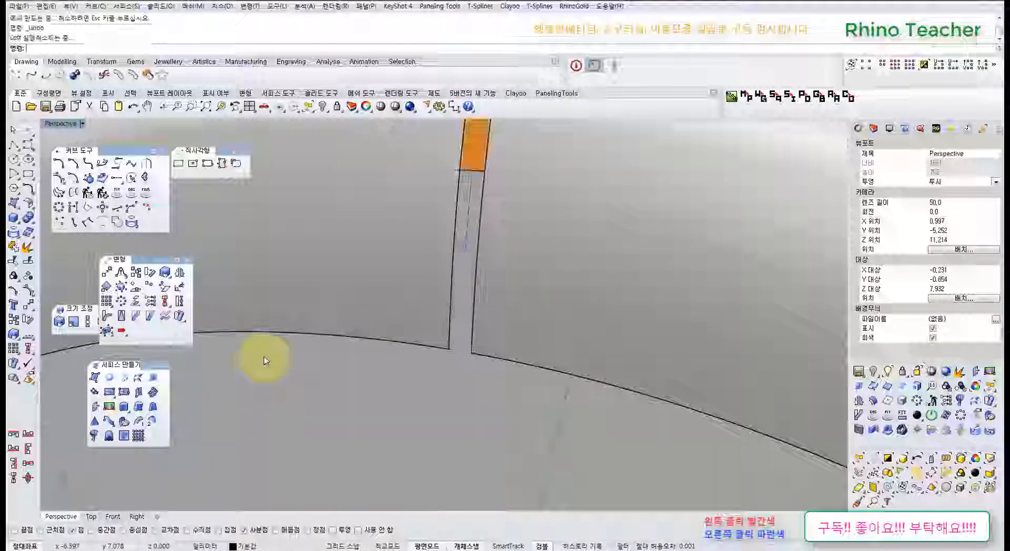
# - Repeat the Loft across the same two gap edges and undo the result again
pyautogui.rightClick(288, 345)
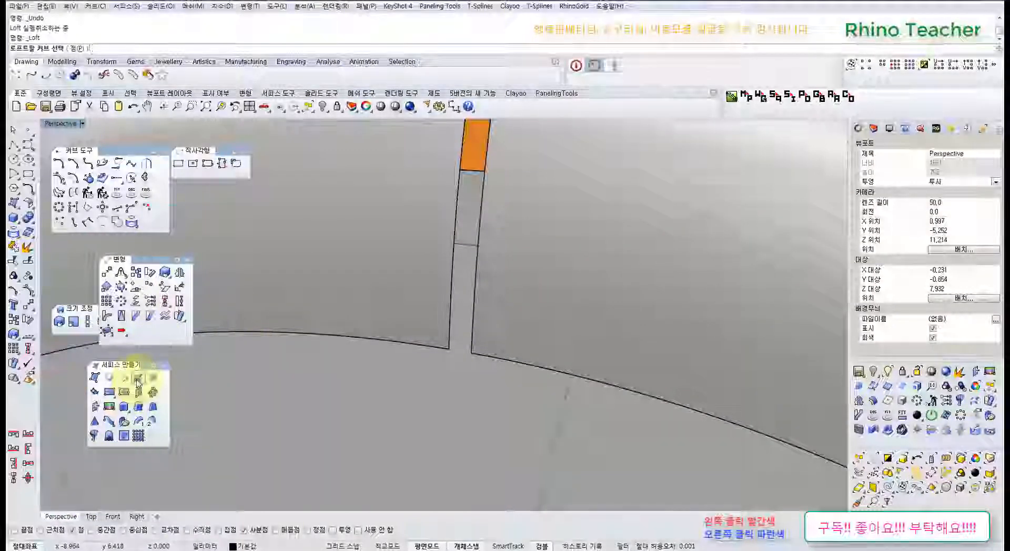
pyautogui.click(451, 330)
pyautogui.click(472, 331)
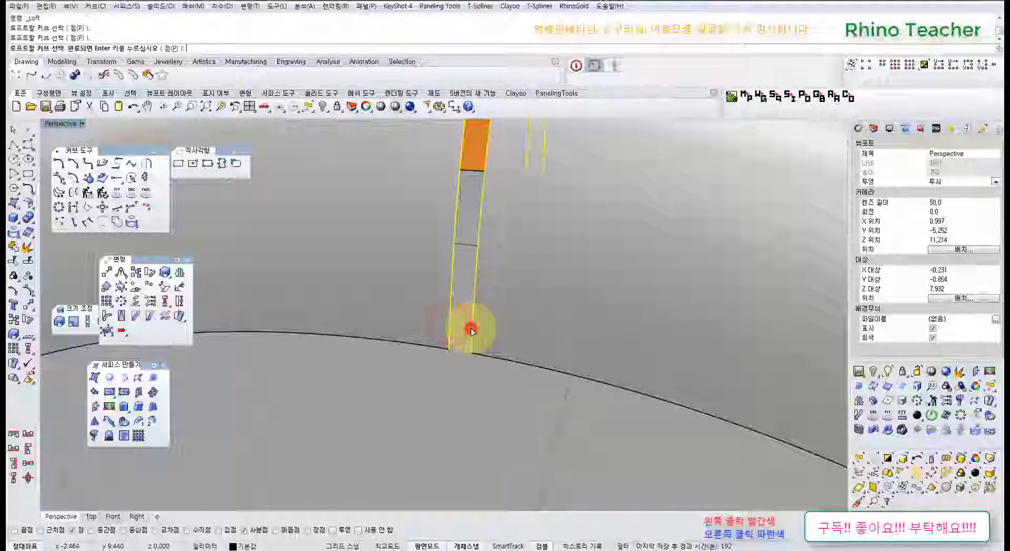
pyautogui.rightClick(470, 329)
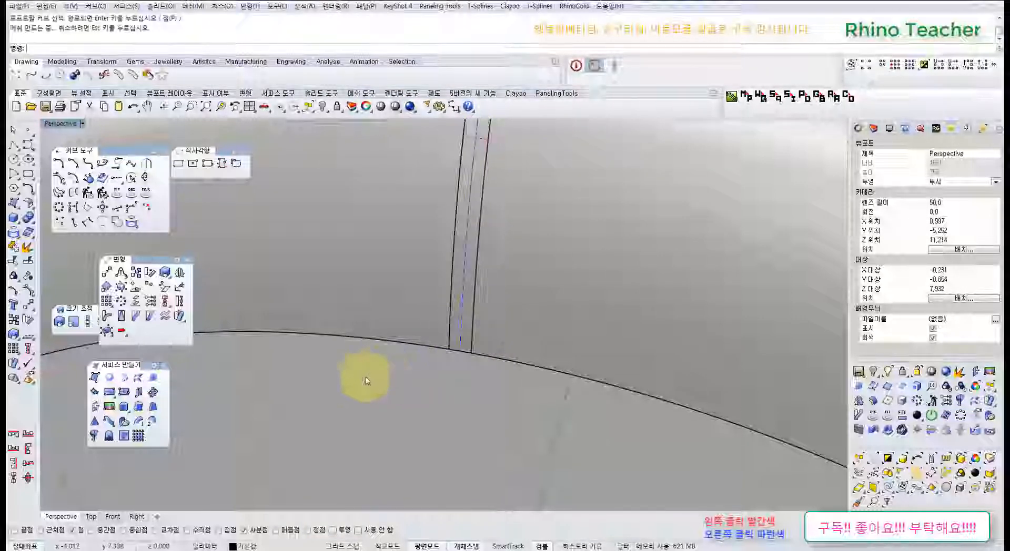
pyautogui.hotkey('ctrl', 'z')
# - Loft a surface between the two cut edges at the top gap, using the Loose style without simplification
pyautogui.click(138, 377)
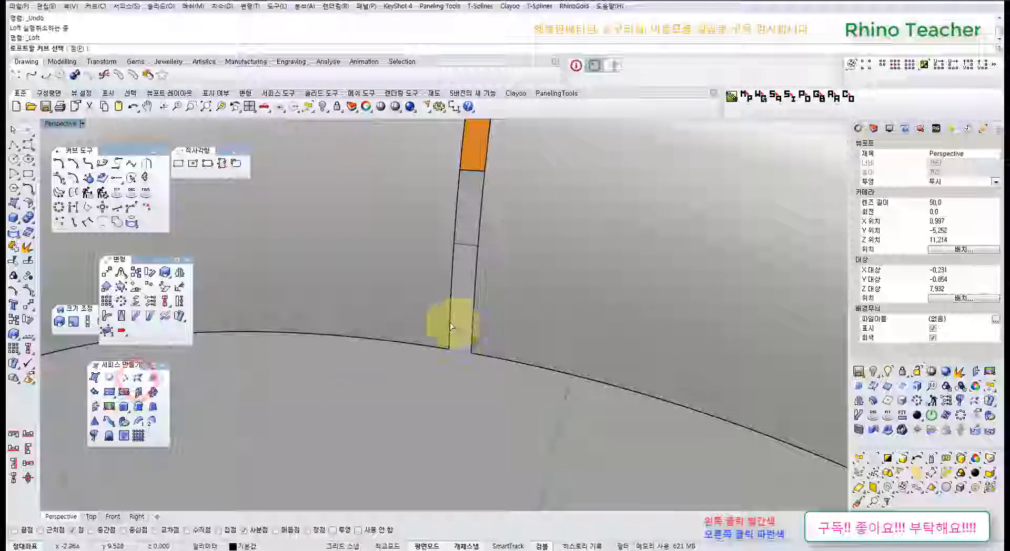
pyautogui.click(451, 326)
pyautogui.click(470, 329)
pyautogui.moveTo(487, 318); pyautogui.dragTo(488, 349, button='right')
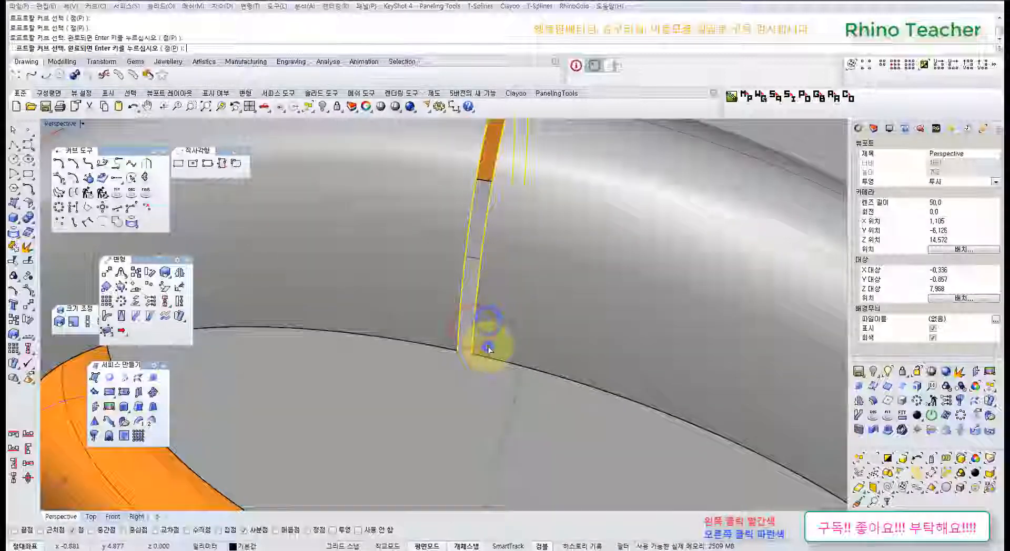
pyautogui.moveTo(622, 227); pyautogui.dragTo(600, 288)
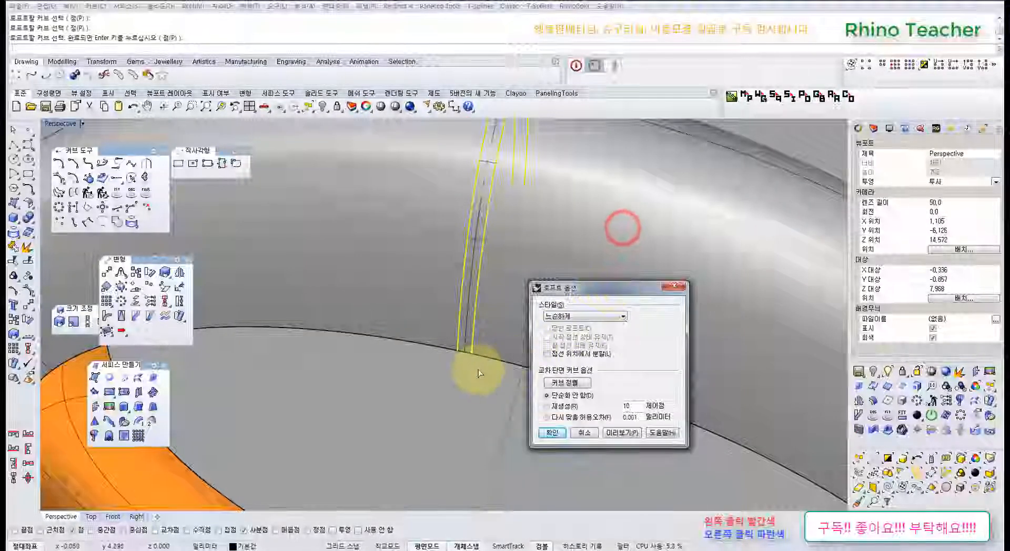
pyautogui.click(584, 318)
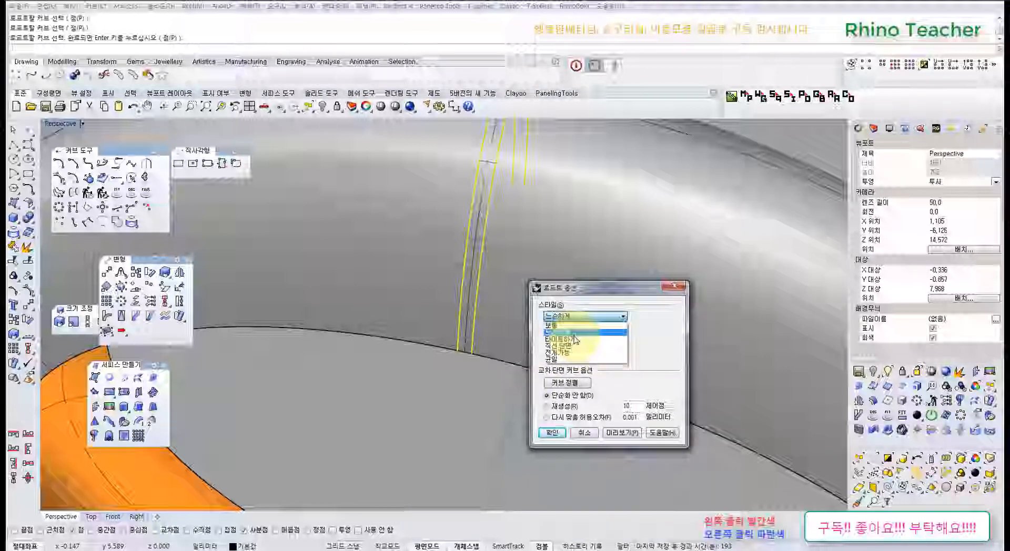
pyautogui.click(574, 334)
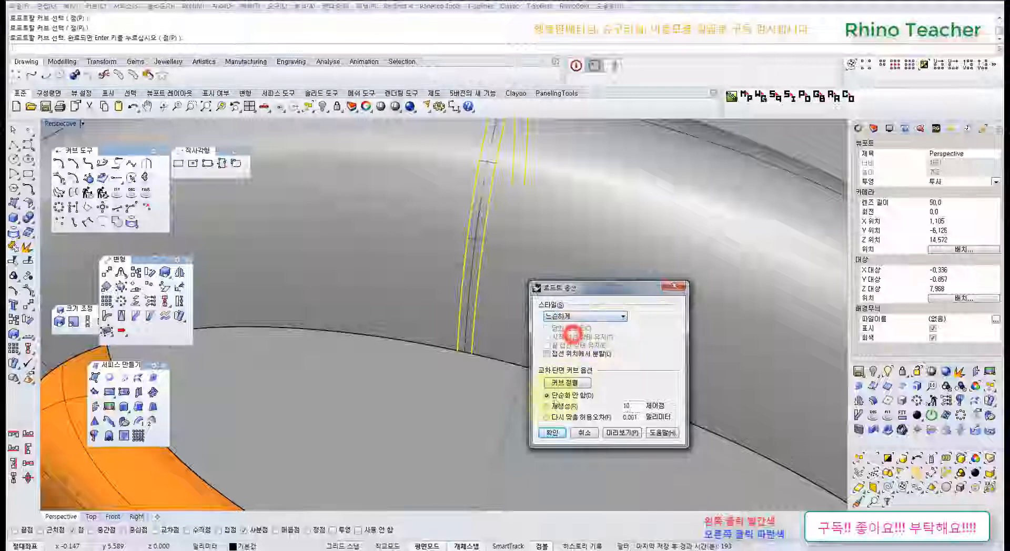
pyautogui.click(552, 433)
# - Turn on the lofted strip's control points and select the two end points on the ring's inner edge
pyautogui.scroll(2, 456, 357)
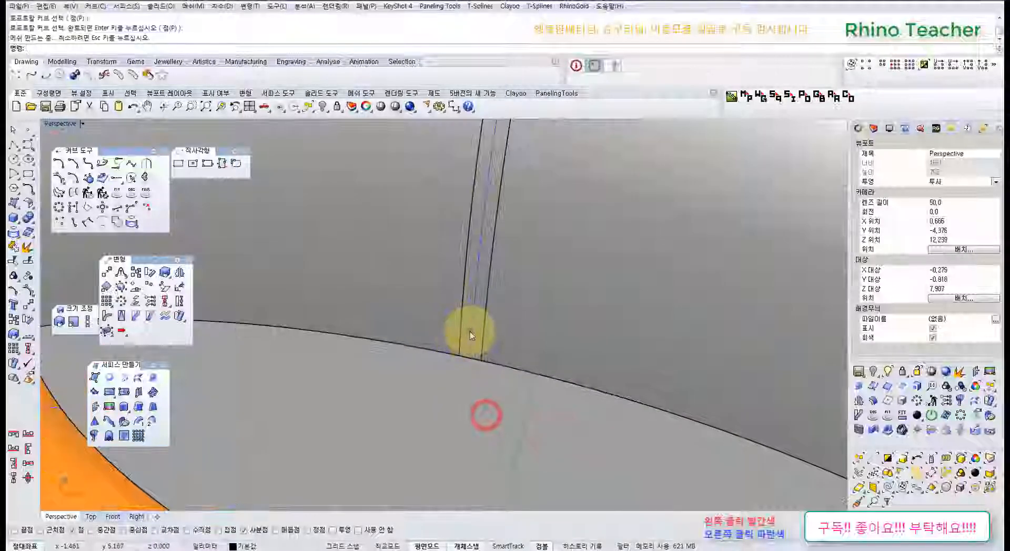
pyautogui.click(467, 355)
pyautogui.press('F10')
pyautogui.scroll(2, 467, 356)
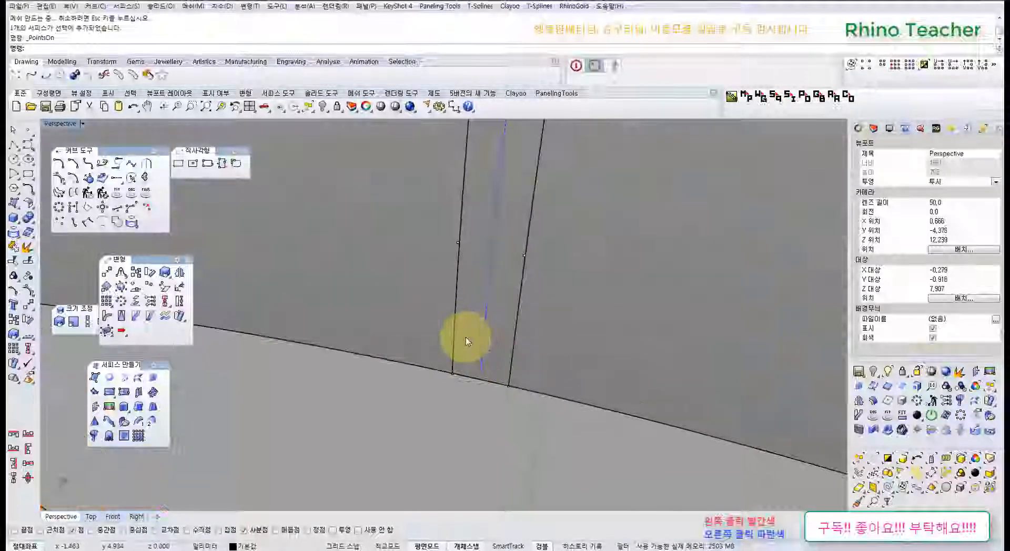
pyautogui.click(292, 393)
pyautogui.moveTo(575, 367); pyautogui.dragTo(571, 358)
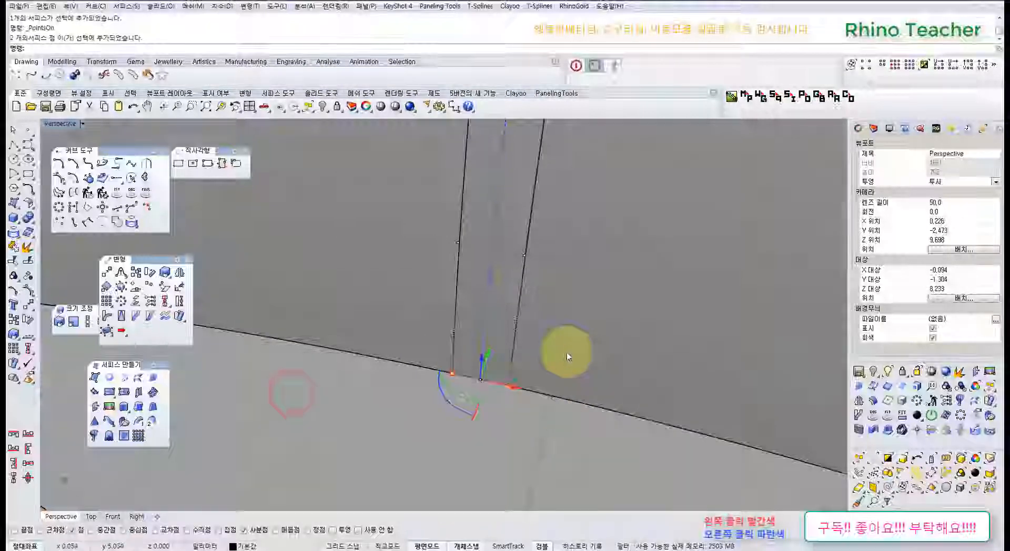
# - Inspect the lofted strip and its control points at the inner edge from several angles
pyautogui.moveTo(579, 338); pyautogui.dragTo(418, 310, button='right')
pyautogui.scroll(-8, 438, 330)
pyautogui.moveTo(528, 316); pyautogui.dragTo(539, 281, button='right')
pyautogui.scroll(6, 528, 243)
pyautogui.moveTo(478, 255); pyautogui.dragTo(595, 295, button='right')
pyautogui.moveTo(556, 356); pyautogui.dragTo(508, 363, button='right')
pyautogui.moveTo(480, 422); pyautogui.dragTo(512, 431, button='right')
pyautogui.click(547, 391)
pyautogui.press('F10')
pyautogui.scroll(5, 561, 453)
pyautogui.scroll(4, 535, 428)
pyautogui.scroll(6, 526, 408)
pyautogui.click(534, 387)
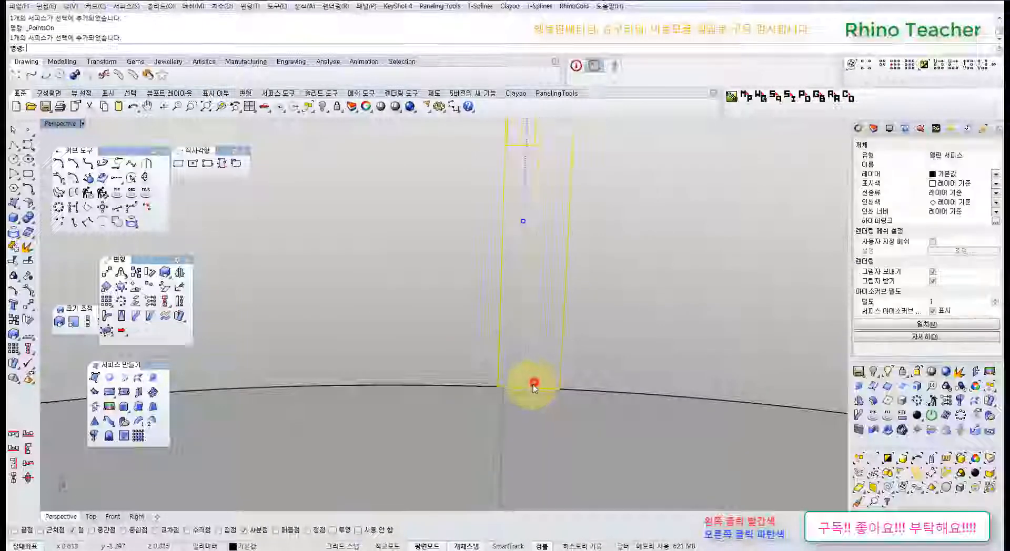
# - Examine the lofted strip's inner edge at the top seam close up in the Front view
pyautogui.hotkey('ctrl', 'F2')
pyautogui.scroll(5, 388, 362)
pyautogui.click(397, 357)
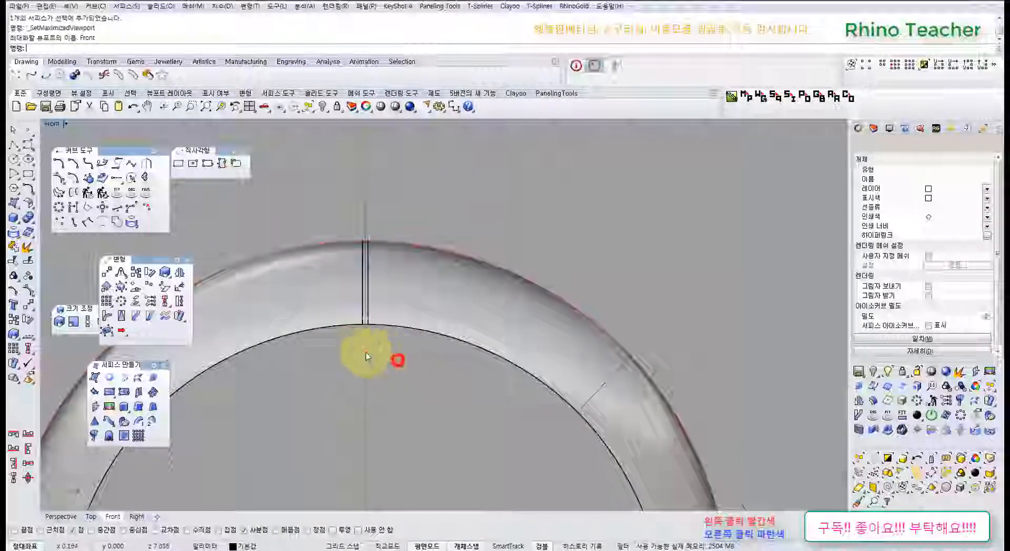
pyautogui.scroll(6, 368, 349)
pyautogui.scroll(2, 421, 311)
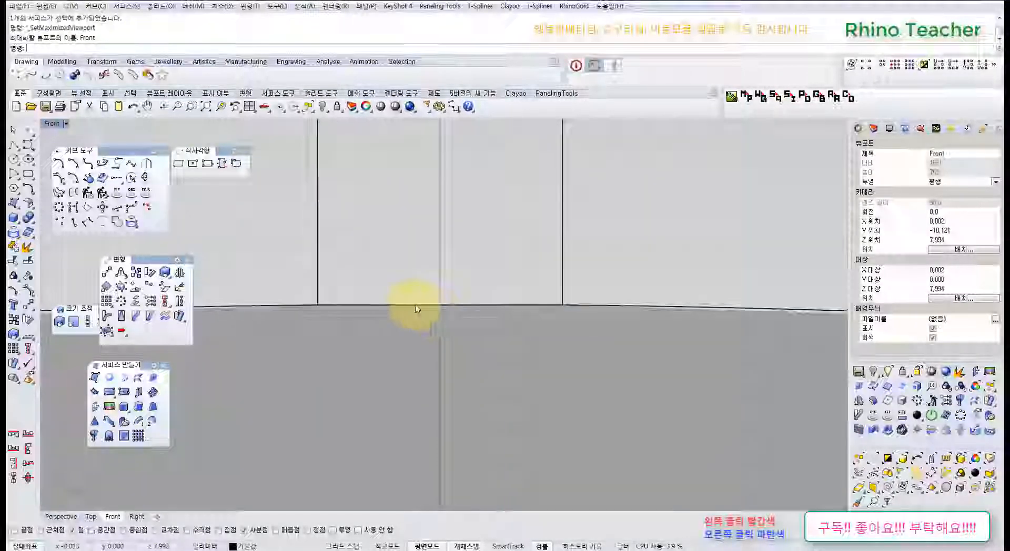
# - Examine the lofted strip at the top seam from several angles in the Perspective view
pyautogui.scroll(-1, 424, 311)
pyautogui.moveTo(438, 307); pyautogui.dragTo(417, 383, button='right')
pyautogui.scroll(-4, 417, 382)
pyautogui.hotkey('ctrl', 'F4')
pyautogui.moveTo(416, 377); pyautogui.dragTo(591, 263, button='right')
pyautogui.scroll(3, 532, 361)
pyautogui.moveTo(597, 201); pyautogui.dragTo(480, 311)
pyautogui.scroll(3, 507, 343)
pyautogui.scroll(-5, 506, 343)
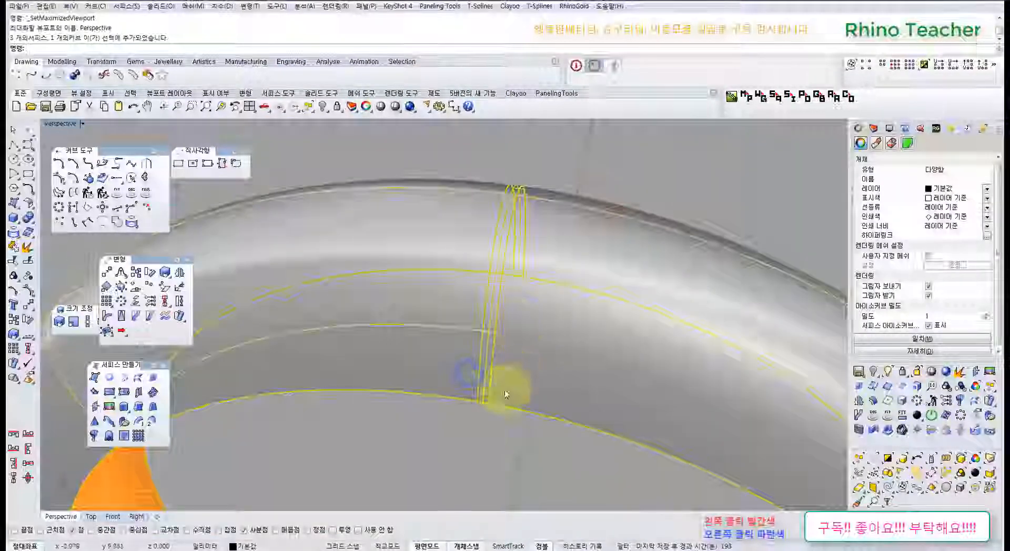
# - Loft a surface between the right band half's two inner rim edges to close its open inside
pyautogui.click(474, 441)
pyautogui.moveTo(473, 441); pyautogui.dragTo(537, 342, button='right')
pyautogui.scroll(3, 536, 342)
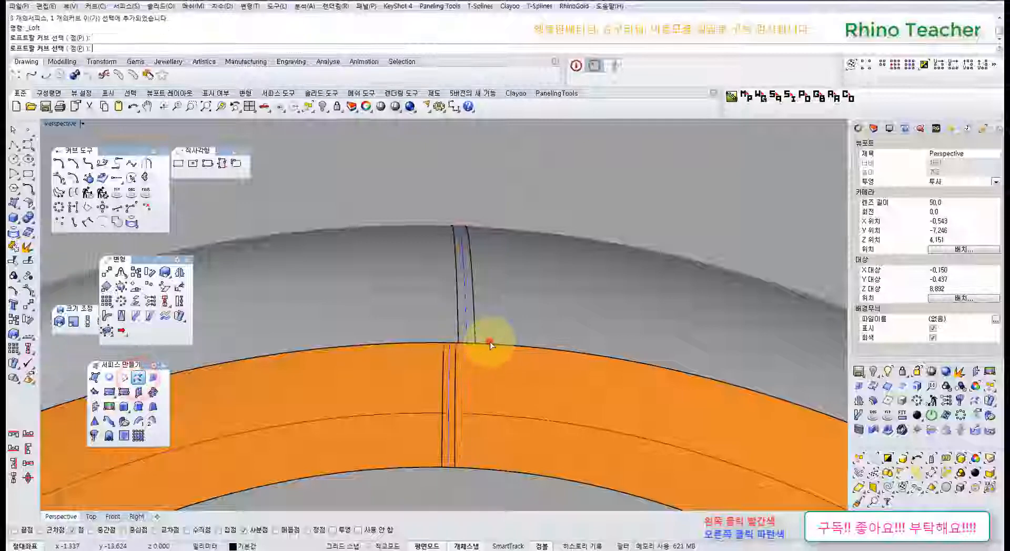
pyautogui.rightClick(472, 470)
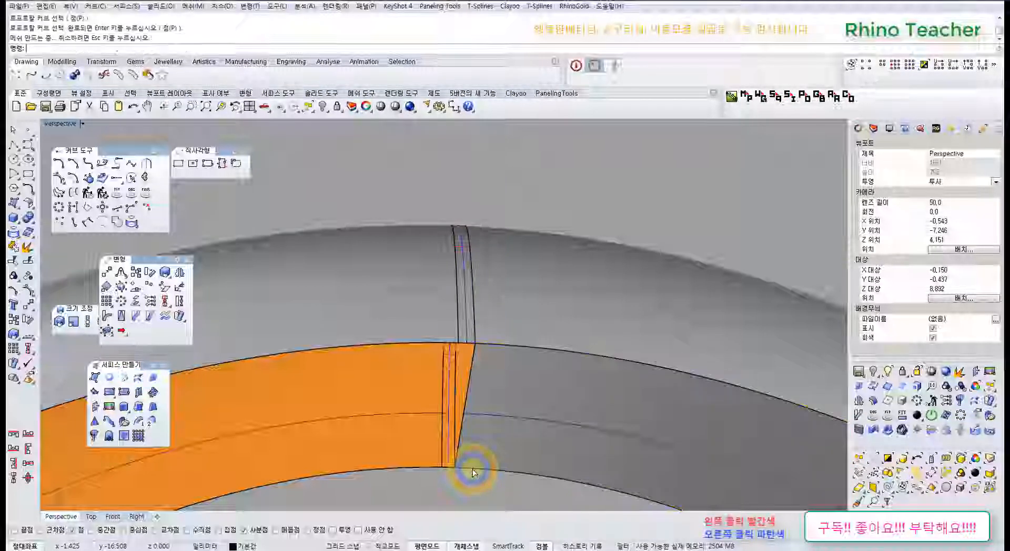
# - Loft the left band half's inner rim edges together, and likewise the end edges of the narrow strip between the halves
pyautogui.click(432, 344)
pyautogui.click(429, 467)
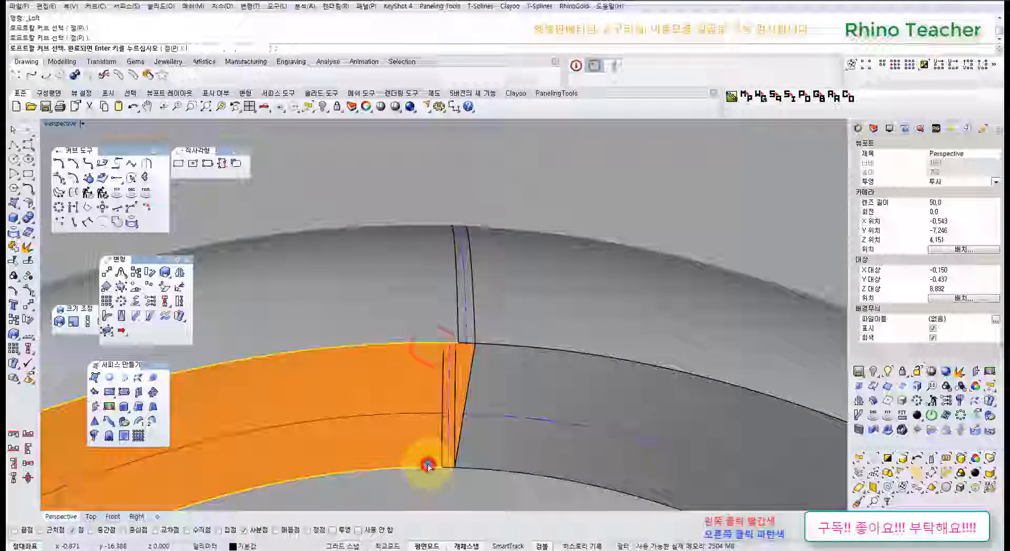
pyautogui.rightClick(428, 467)
pyautogui.rightClick(453, 474)
pyautogui.click(468, 345)
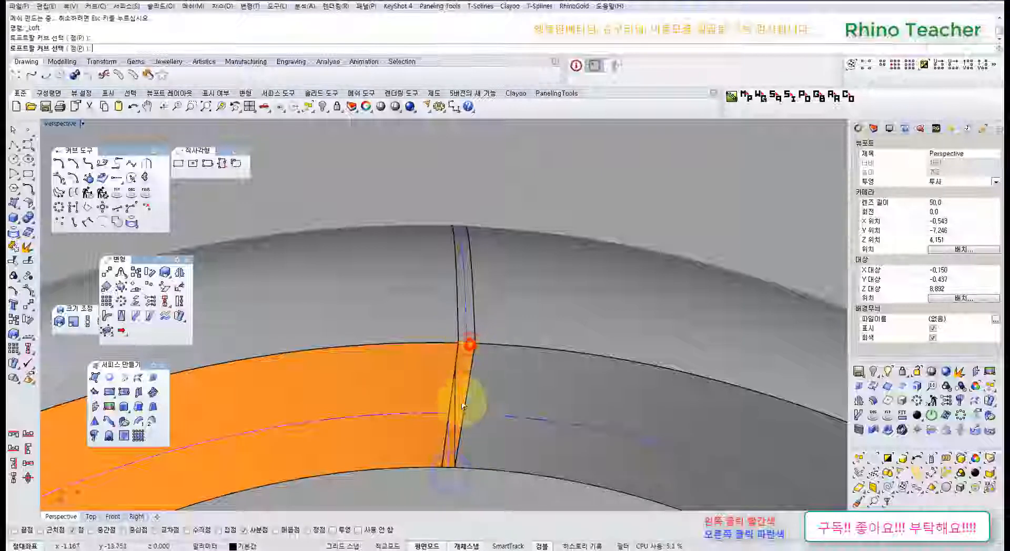
pyautogui.rightClick(451, 469)
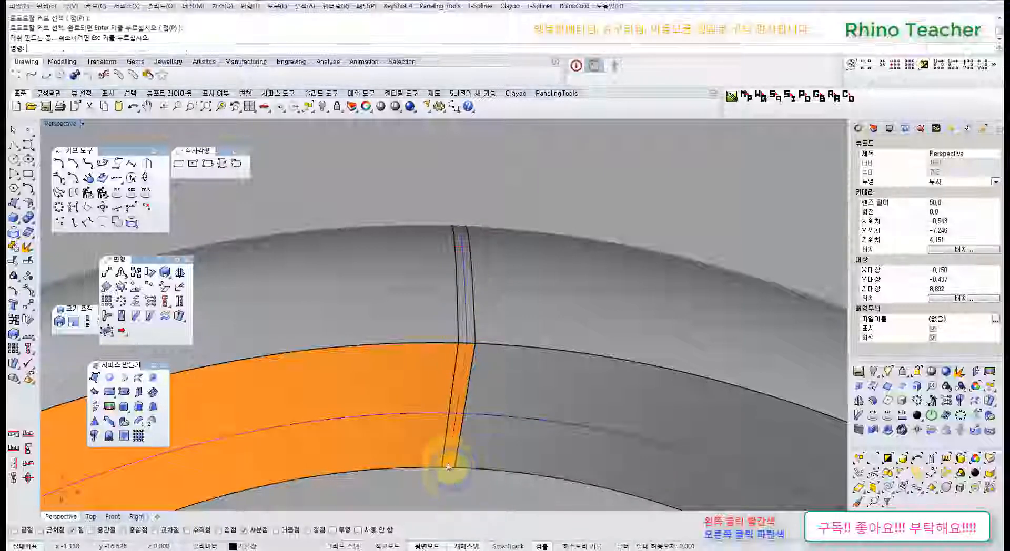
# - Undo the trial lofts on the ring's inside and delete the lofted strip at the top gap
pyautogui.hotkey('ctrl', 'z')
pyautogui.hotkey('ctrl', 'z')
pyautogui.hotkey('ctrl', 'y')
pyautogui.moveTo(516, 250); pyautogui.dragTo(457, 406, button='right')
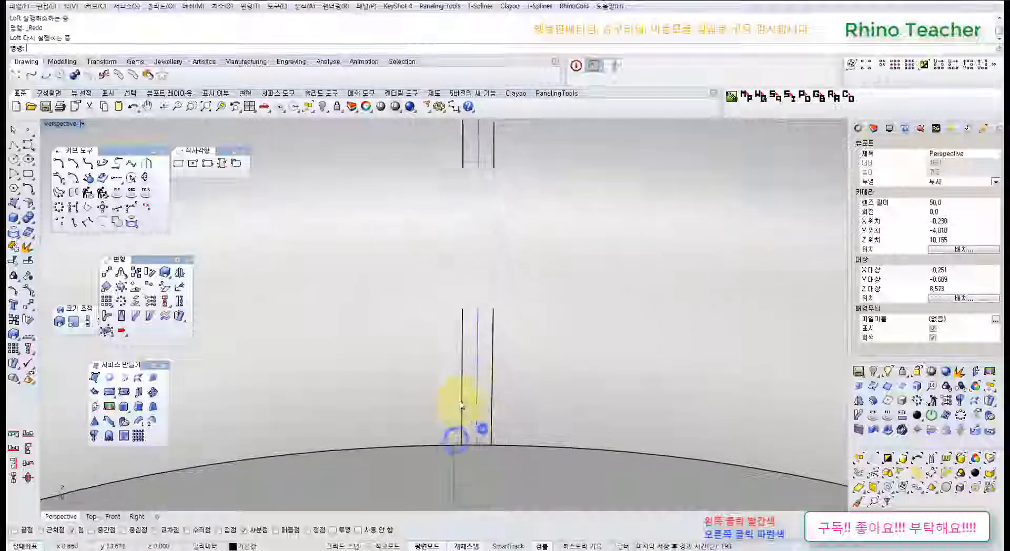
pyautogui.click(469, 406)
pyautogui.press('Delete')
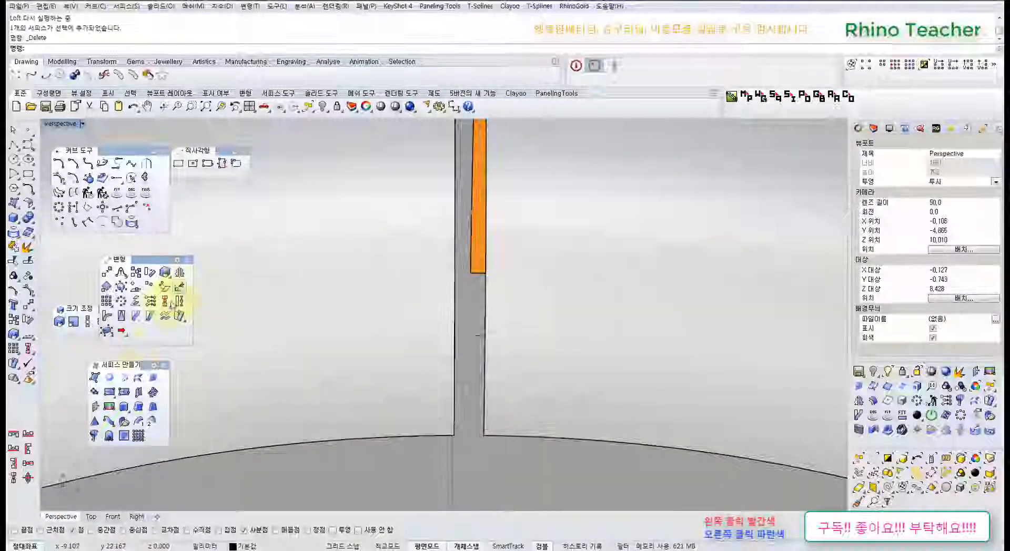
# - Loft a surface between the two cut edges at the top gap, using the Normal style without simplification
pyautogui.click(140, 378)
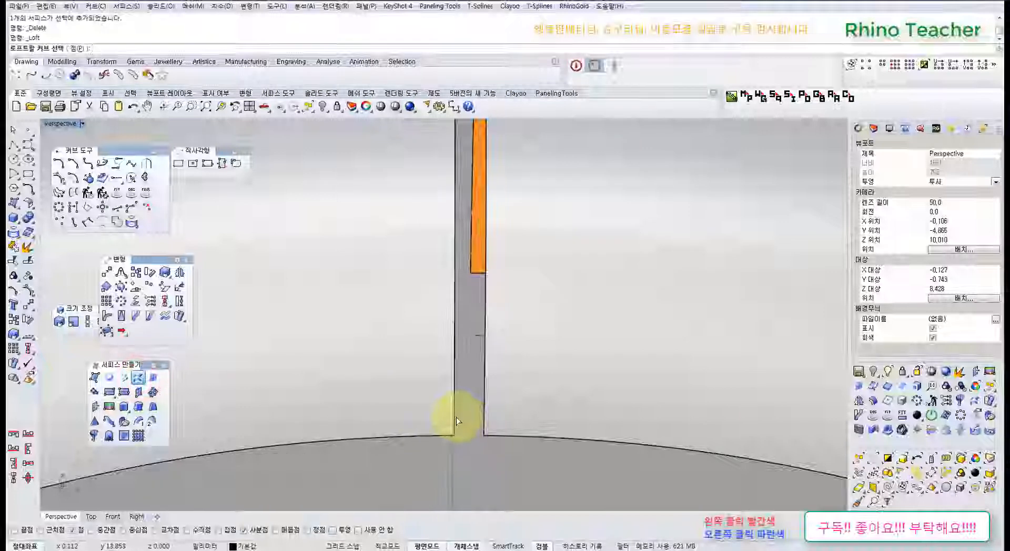
pyautogui.rightClick(482, 417)
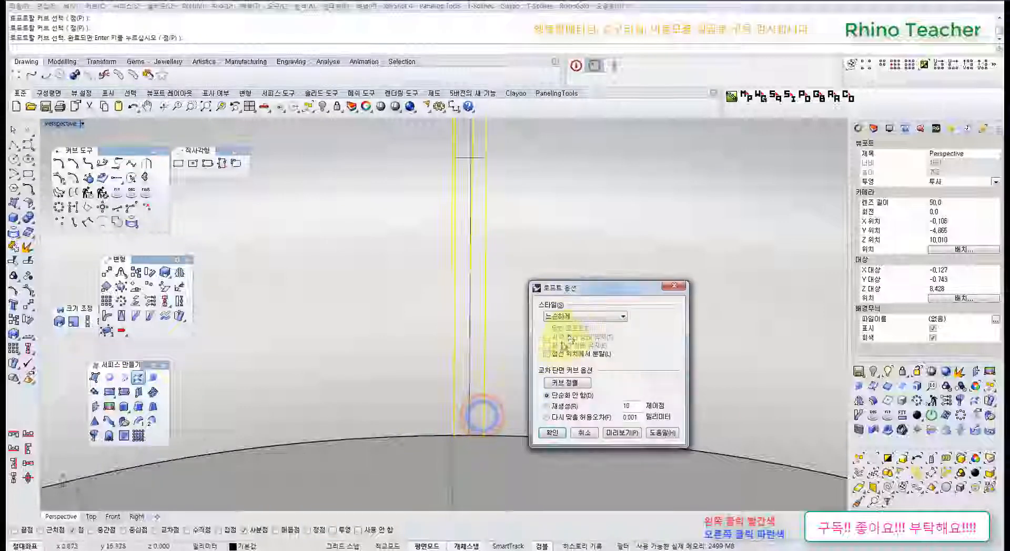
pyautogui.click(576, 317)
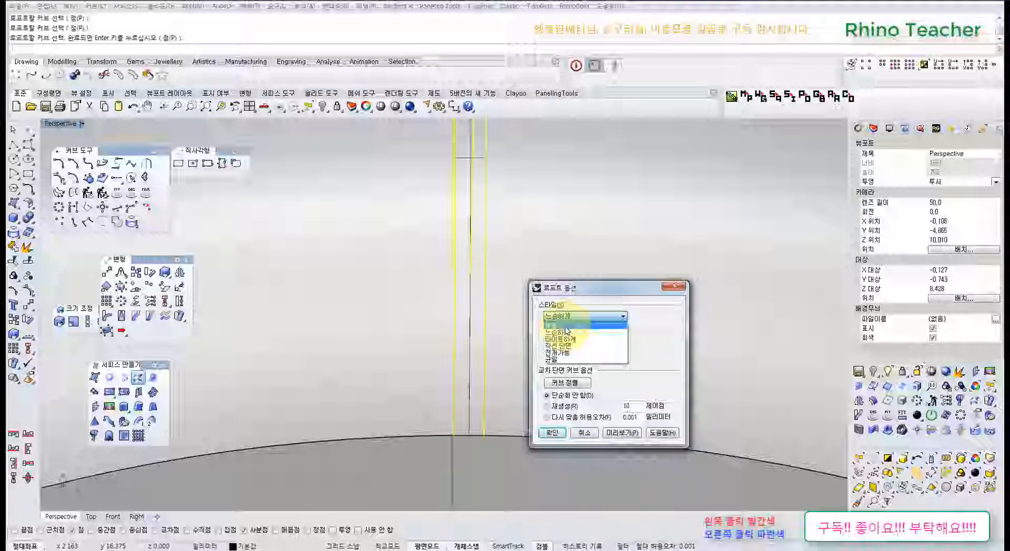
pyautogui.click(564, 326)
pyautogui.click(553, 435)
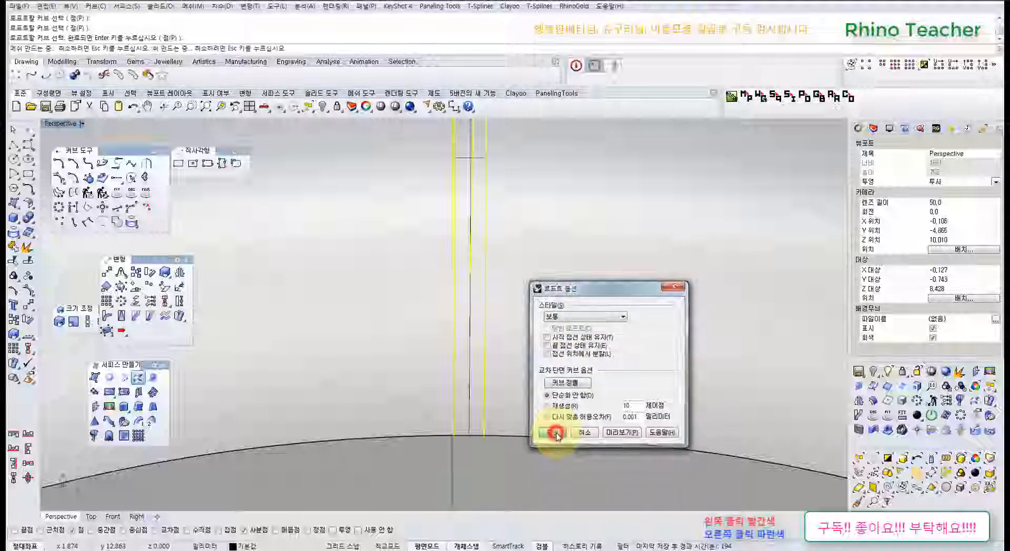
# - Turn on the new strip's control points and select the points along its inner edge
pyautogui.moveTo(463, 435); pyautogui.dragTo(489, 423, button='right')
pyautogui.click(489, 424)
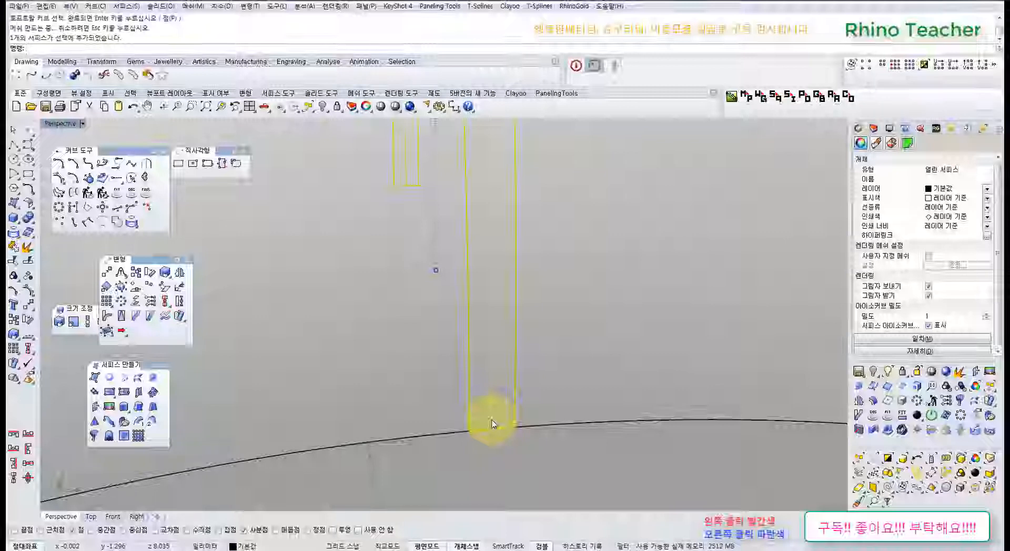
pyautogui.moveTo(518, 422); pyautogui.dragTo(451, 410, button='right')
pyautogui.scroll(8, 452, 415)
pyautogui.scroll(-5, 435, 418)
pyautogui.scroll(3, 436, 418)
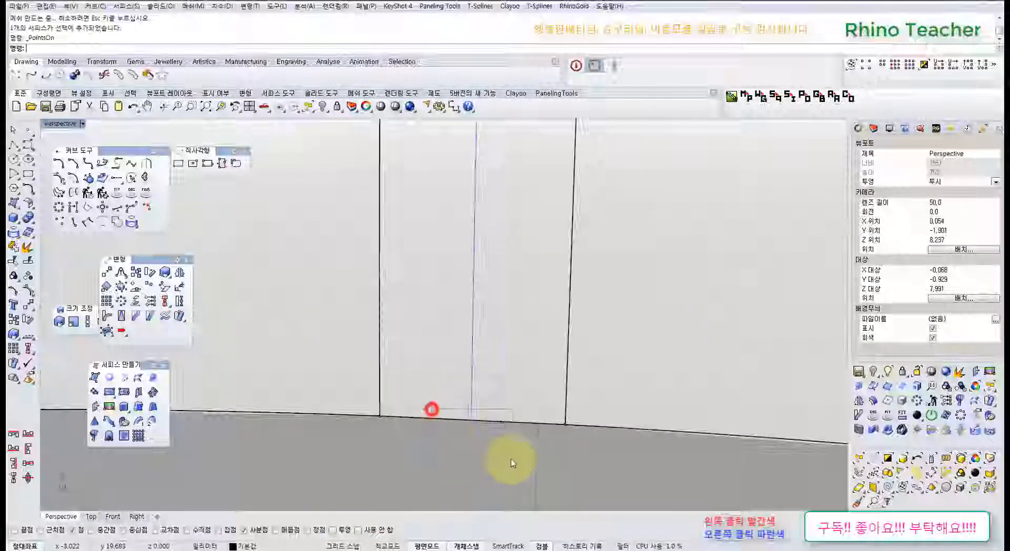
pyautogui.moveTo(512, 463); pyautogui.dragTo(512, 460)
# - Try pulling the strip's inner-edge control points away from the ring to test how the surface deforms
pyautogui.scroll(-8, 510, 458)
pyautogui.moveTo(505, 455); pyautogui.dragTo(511, 379, button='right')
pyautogui.moveTo(511, 378); pyautogui.dragTo(435, 429, button='right')
pyautogui.moveTo(437, 432); pyautogui.dragTo(401, 464)
pyautogui.scroll(-6, 417, 451)
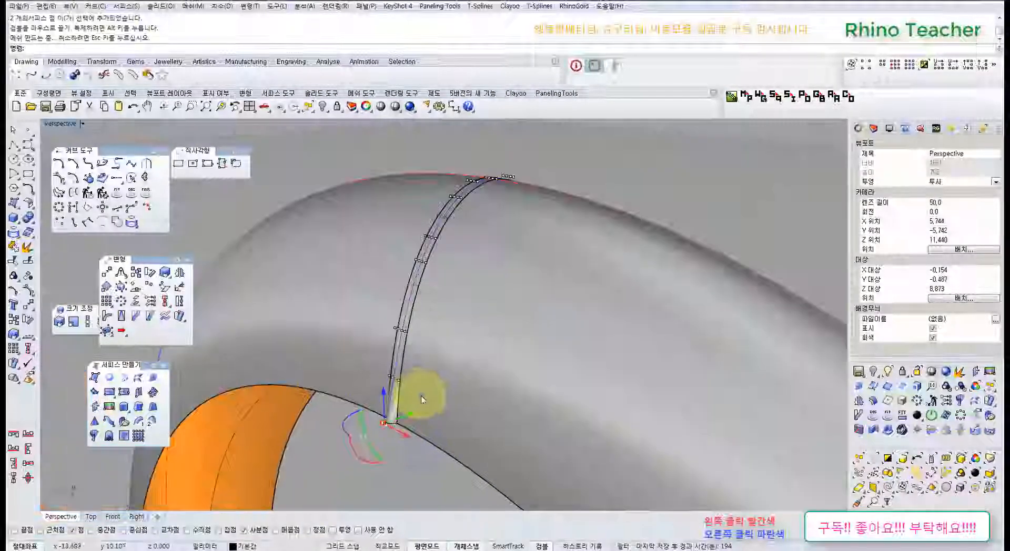
pyautogui.scroll(4, 423, 383)
pyautogui.moveTo(422, 365); pyautogui.dragTo(415, 410, button='right')
pyautogui.moveTo(378, 411); pyautogui.dragTo(400, 400)
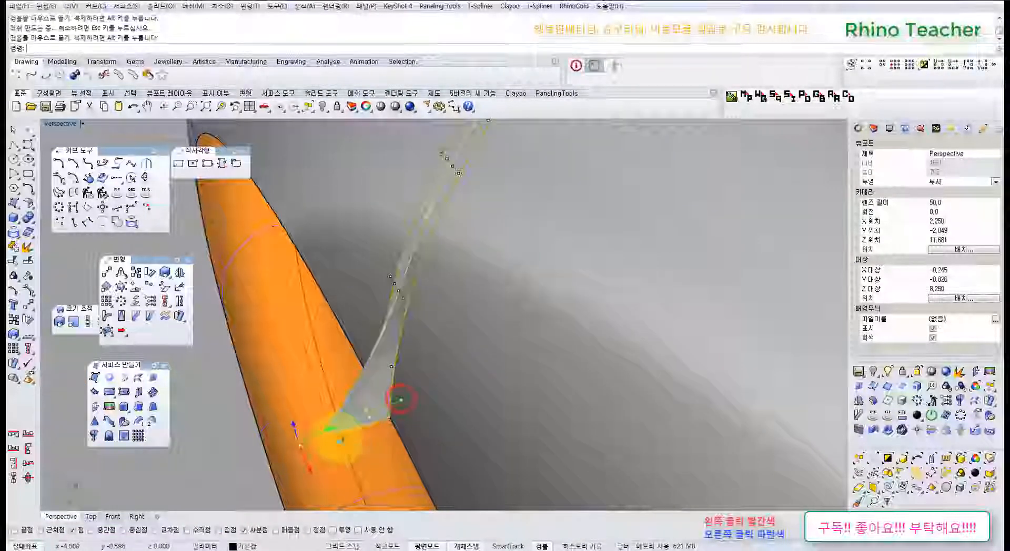
# - Undo the control-point moves and the Normal-style loft at the top gap
pyautogui.hotkey('ctrl', 'z')
pyautogui.hotkey('ctrl', 'z')
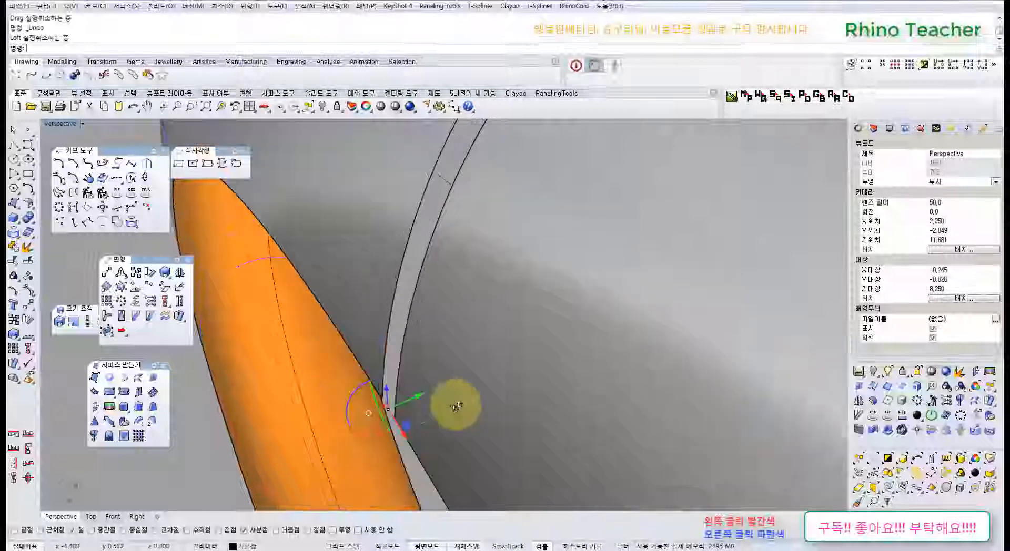
pyautogui.moveTo(406, 423); pyautogui.dragTo(333, 338, button='right')
pyautogui.click(261, 431)
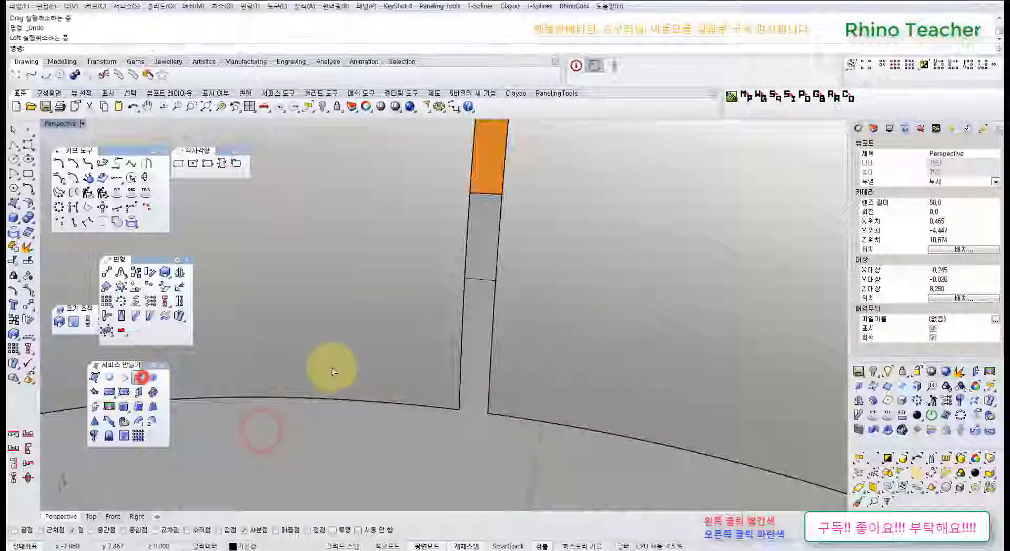
# - Loft the two cut edges at the top gap again, using the Loose style without simplification
pyautogui.click(459, 392)
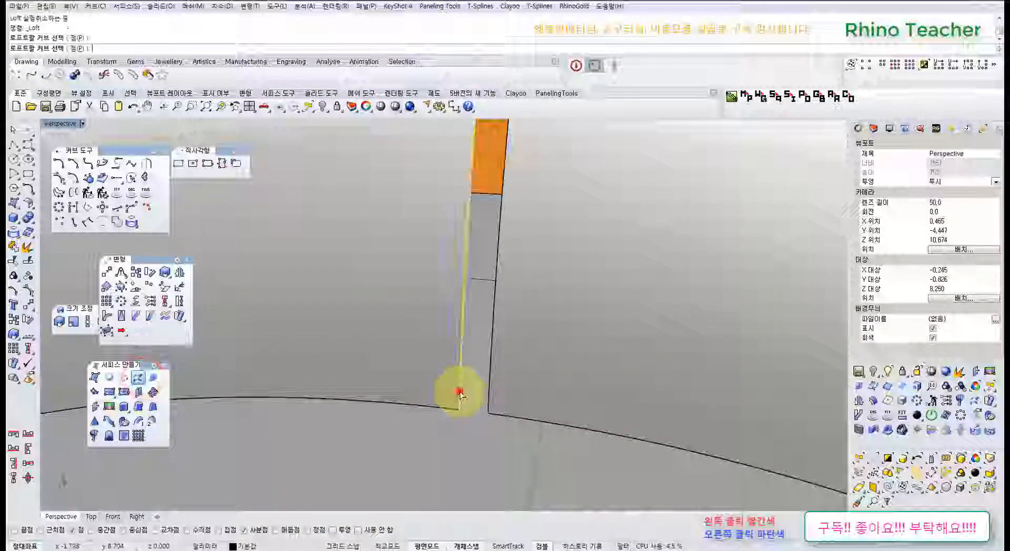
pyautogui.rightClick(488, 398)
pyautogui.click(558, 316)
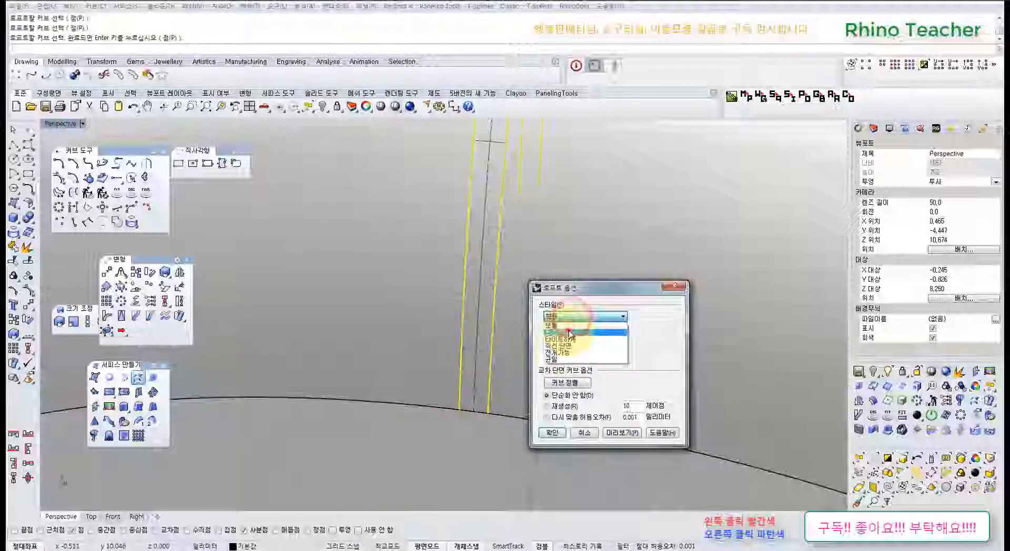
pyautogui.click(551, 433)
pyautogui.click(521, 454)
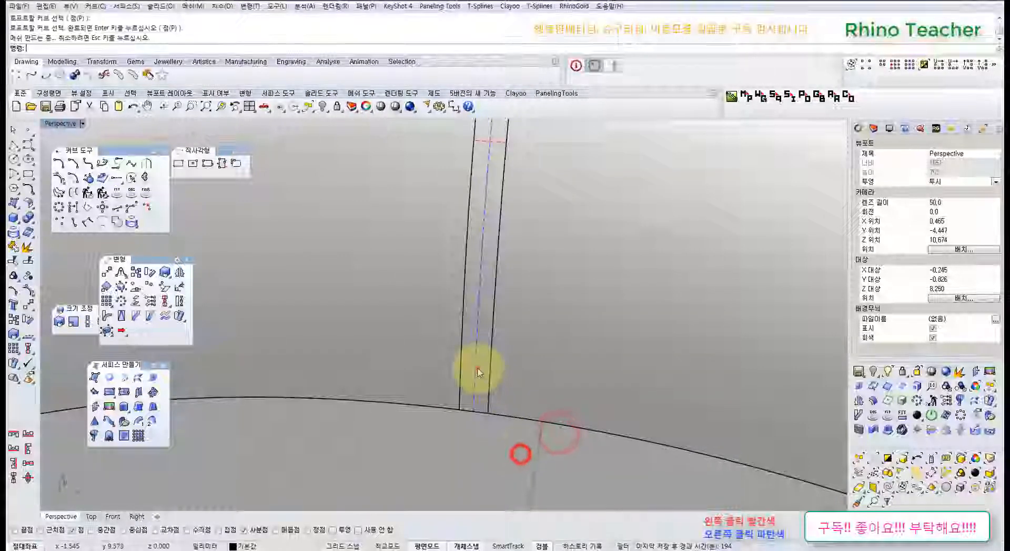
# - Delete the loose lofted strip from the top gap
pyautogui.click(477, 369)
pyautogui.press('Delete')
pyautogui.scroll(6, 489, 339)
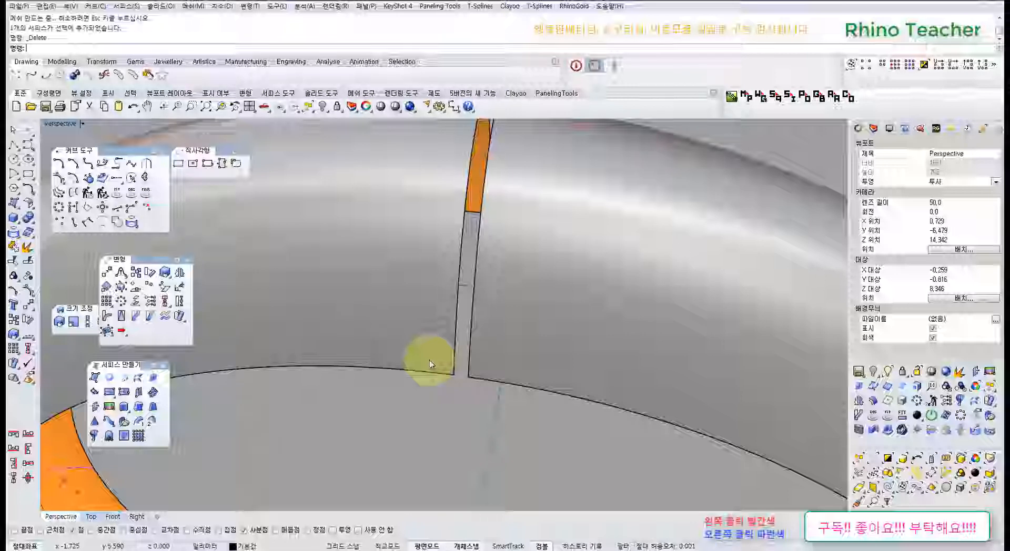
pyautogui.scroll(-10, 430, 364)
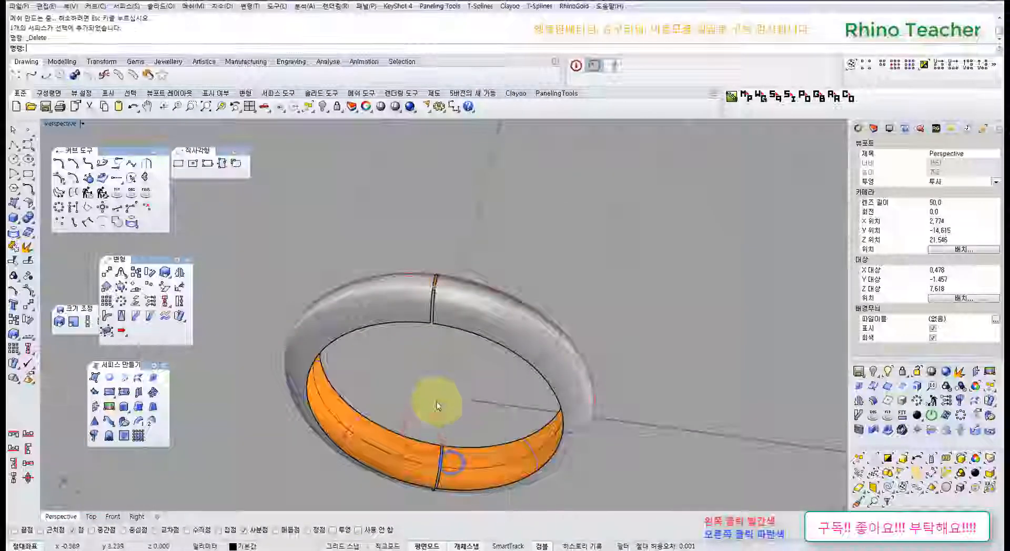
# - Undo the cutting of the band halves at the seams and delete the narrow closed cutting curve
pyautogui.moveTo(430, 388); pyautogui.dragTo(433, 421, button='right')
pyautogui.scroll(5, 452, 442)
pyautogui.moveTo(480, 469); pyautogui.dragTo(495, 416, button='right')
pyautogui.scroll(2, 495, 416)
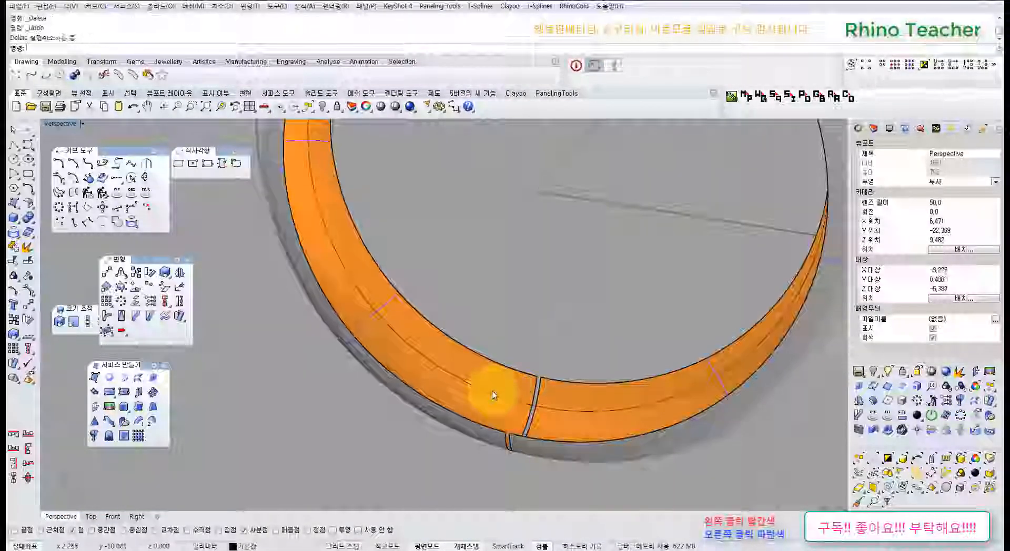
pyautogui.hotkey('ctrl', 'z')
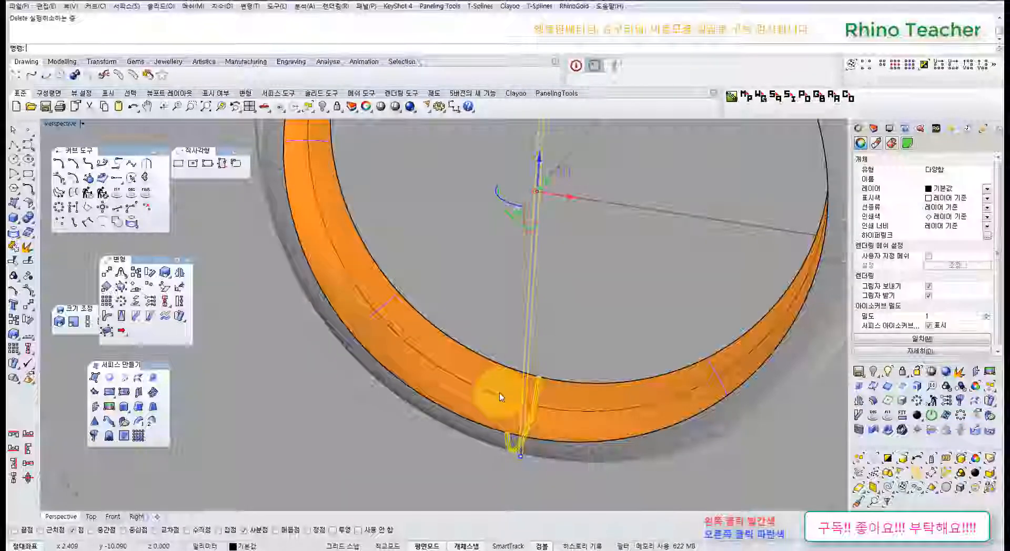
pyautogui.scroll(-3, 579, 345)
pyautogui.moveTo(579, 345); pyautogui.dragTo(478, 322, button='right')
pyautogui.hotkey('ctrl', 'z')
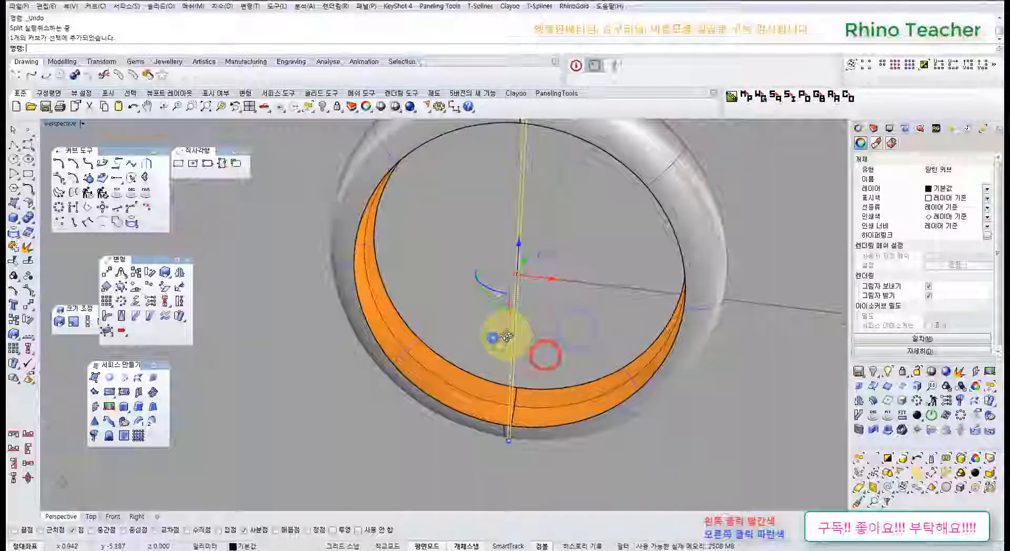
pyautogui.press('Delete')
pyautogui.scroll(5, 520, 378)
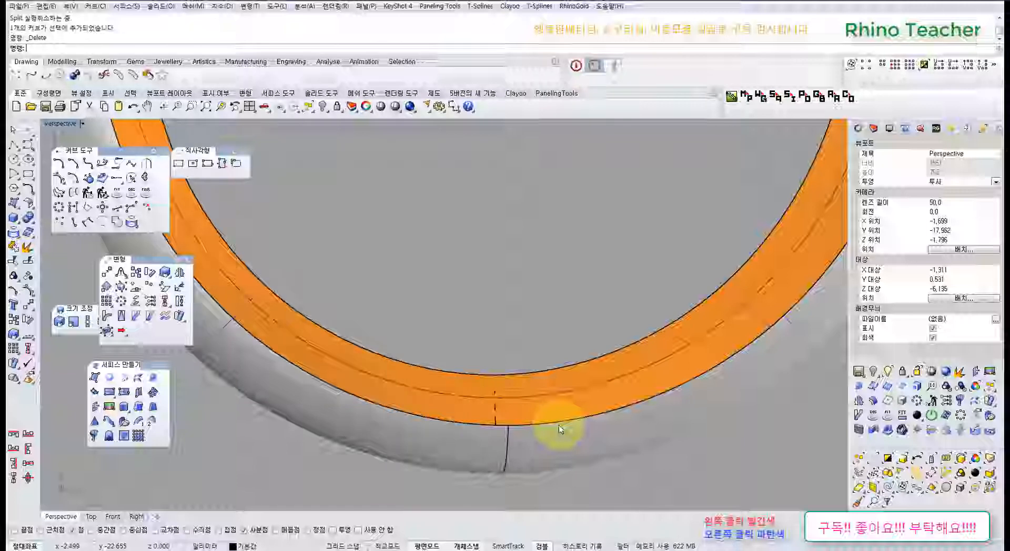
# - Select the two uncut band halves at the bottom and top seams and turn on their control points
pyautogui.click(564, 457)
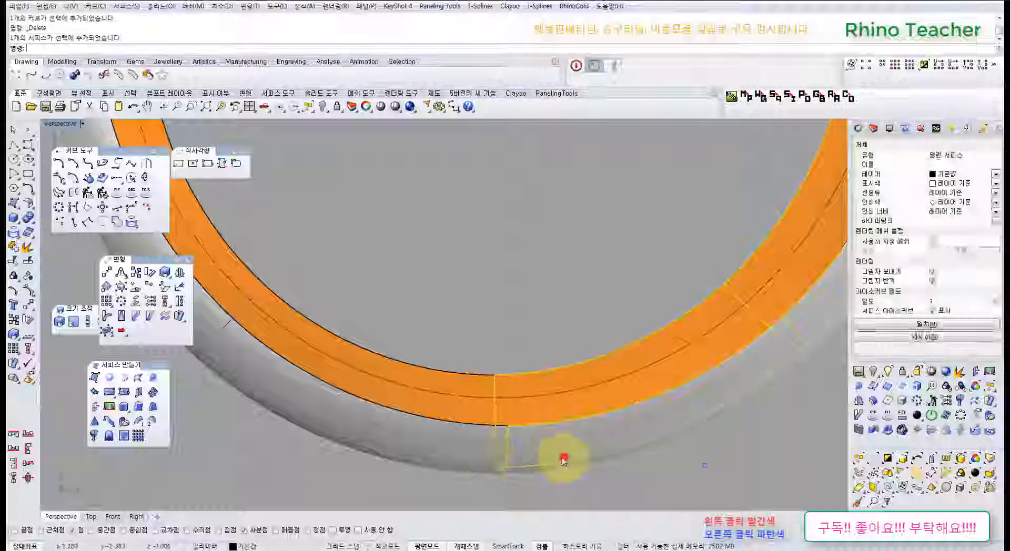
pyautogui.click(485, 457)
pyautogui.moveTo(484, 457)
pyautogui.mouseDown(button='right')
pyautogui.moveTo(491, 473)
pyautogui.moveTo(475, 480)
pyautogui.moveTo(471, 500)
pyautogui.moveTo(471, 461)
pyautogui.mouseUp(button='right')
pyautogui.click(489, 469)
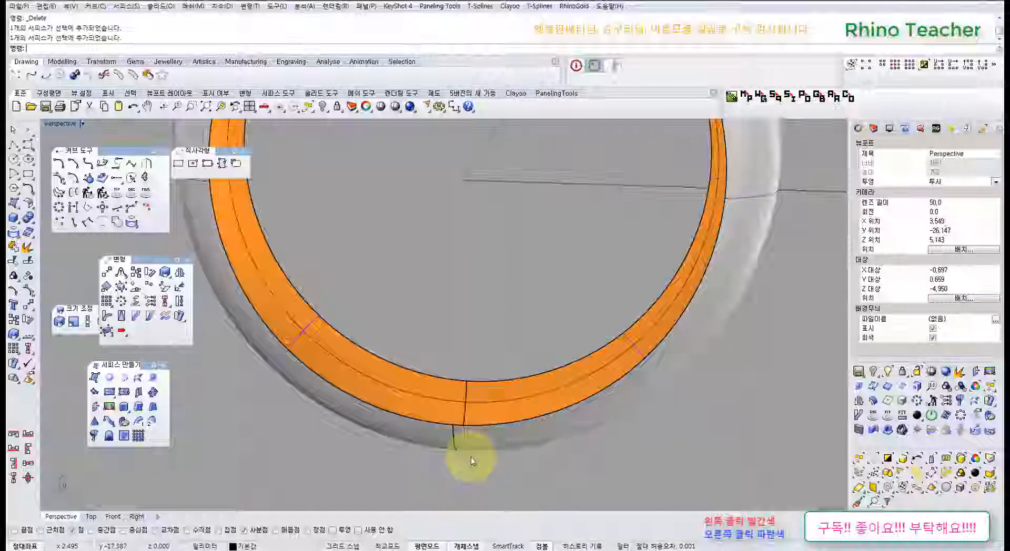
pyautogui.click(481, 452)
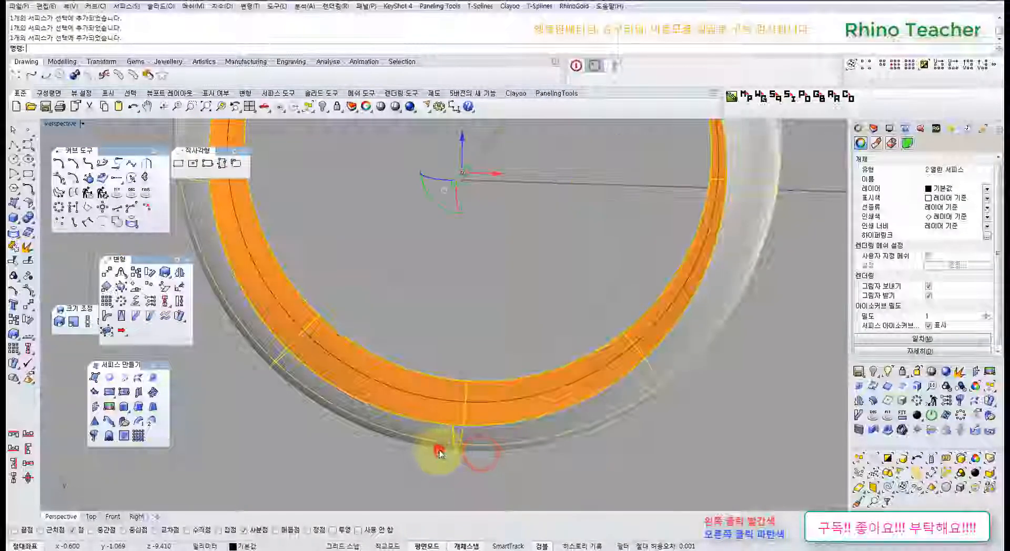
pyautogui.click(441, 451)
pyautogui.moveTo(444, 462); pyautogui.dragTo(484, 368, button='right')
pyautogui.click(488, 198)
pyautogui.click(418, 191)
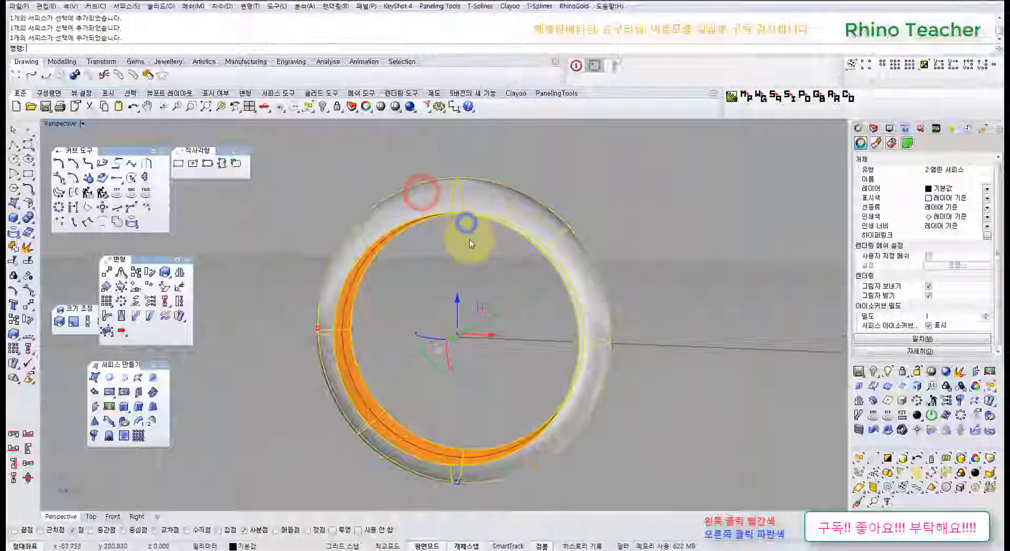
pyautogui.press('F10')
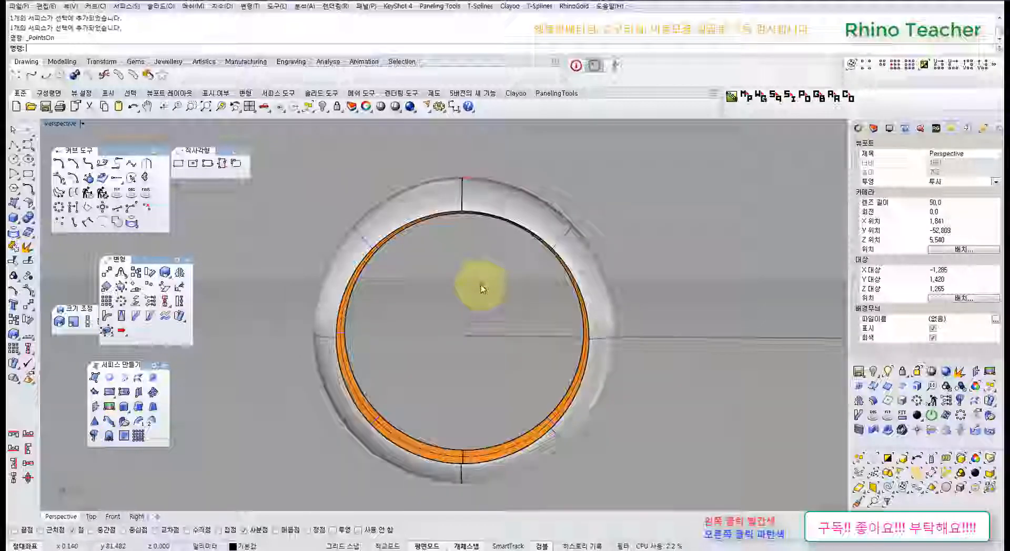
# - Check the two band halves at the top seam by selecting each one and viewing the whole ring
pyautogui.moveTo(482, 288); pyautogui.dragTo(478, 259, button='right')
pyautogui.click(480, 255)
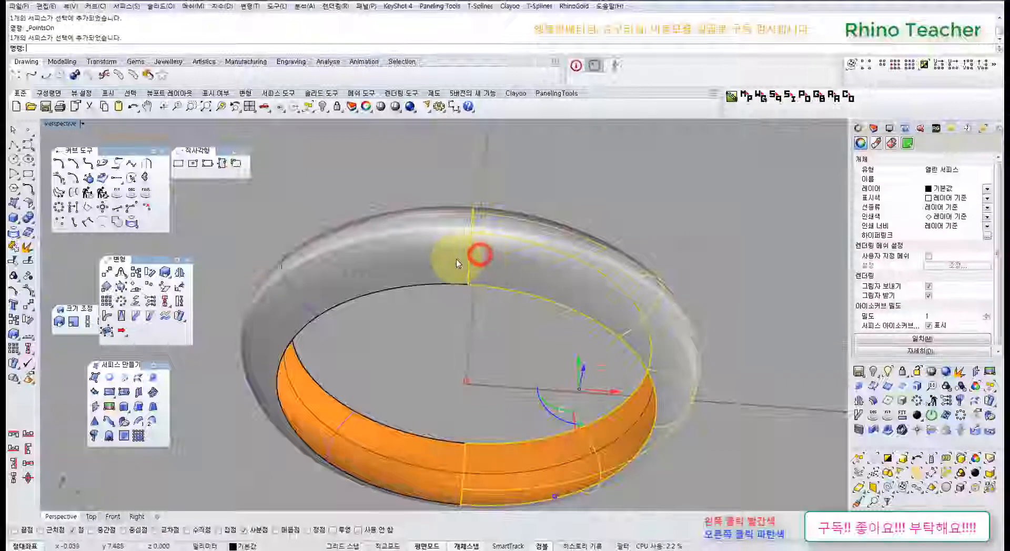
pyautogui.click(456, 258)
pyautogui.click(418, 327)
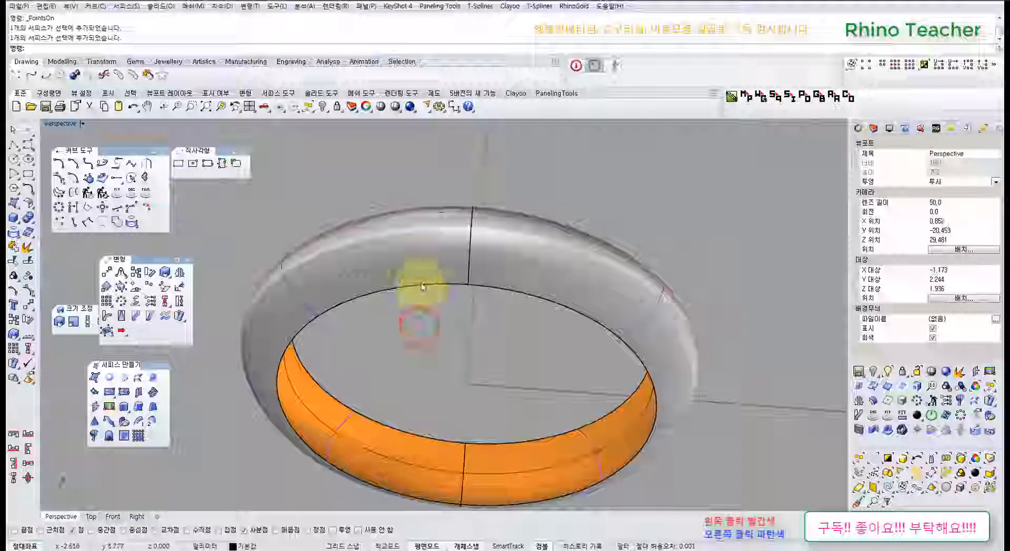
pyautogui.moveTo(422, 286); pyautogui.dragTo(444, 315, button='right')
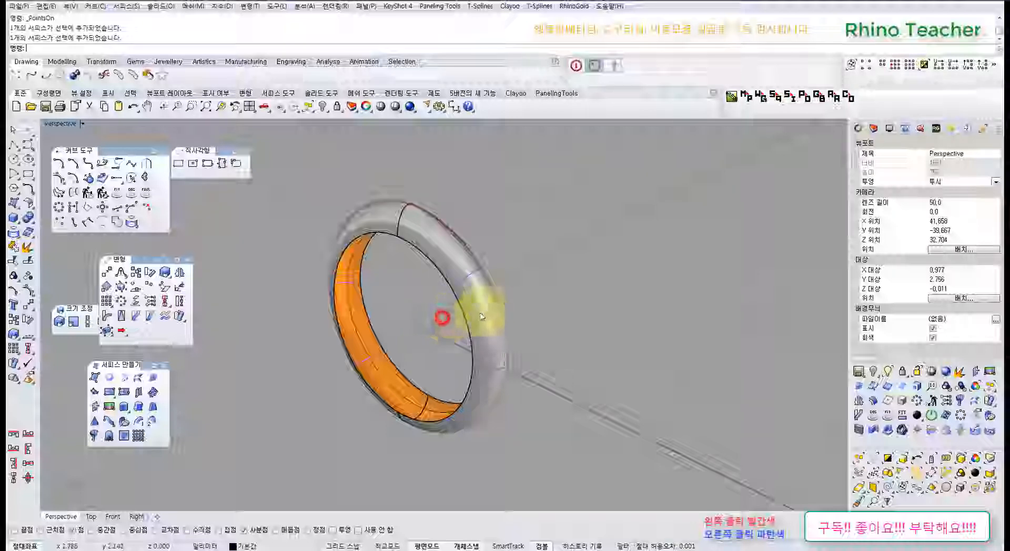
# - Check the two band halves at the top seam by selecting them together and inspecting the joint from several angles
pyautogui.moveTo(424, 295); pyautogui.dragTo(476, 295, button='right')
pyautogui.scroll(5, 369, 237)
pyautogui.click(367, 235)
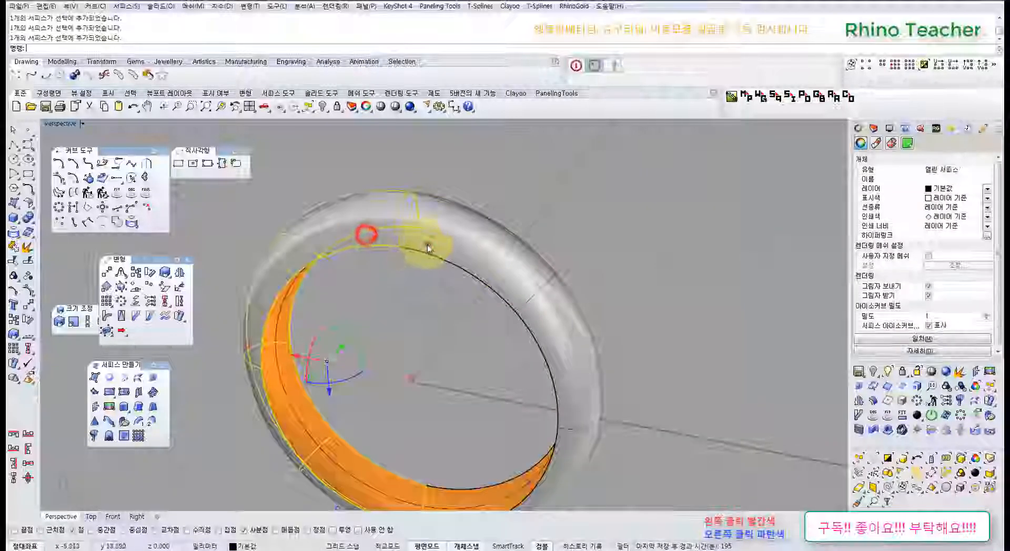
pyautogui.keyDown('shift'); pyautogui.click(427, 244); pyautogui.keyUp('shift')
pyautogui.moveTo(406, 294); pyautogui.dragTo(428, 288, button='right')
pyautogui.scroll(3, 428, 289)
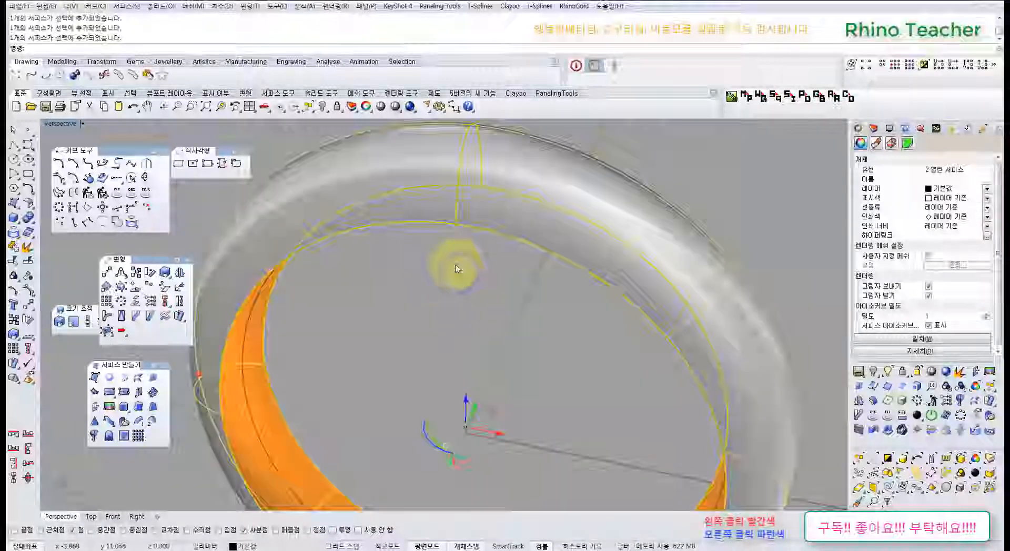
pyautogui.scroll(-5, 440, 285)
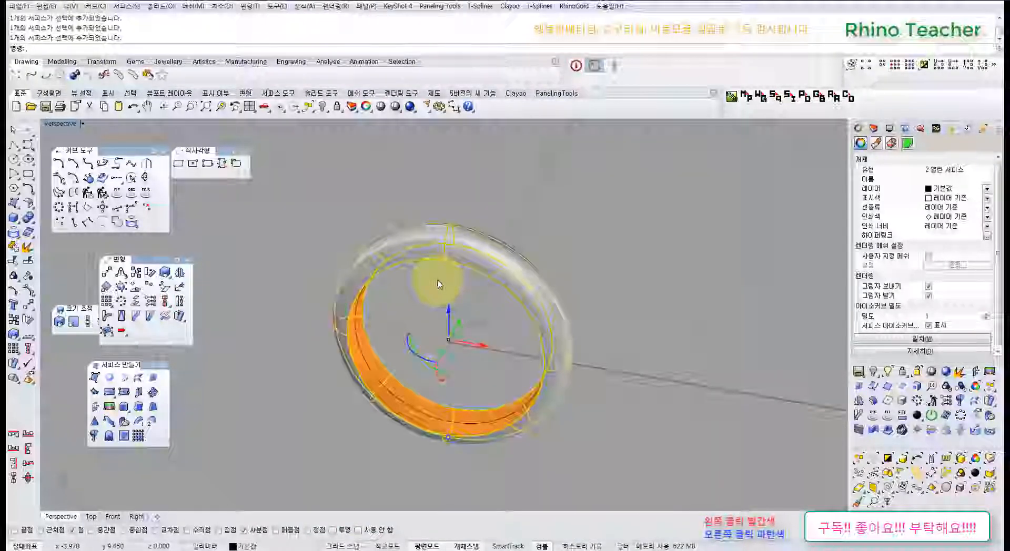
pyautogui.click(520, 215)
pyautogui.scroll(3, 519, 215)
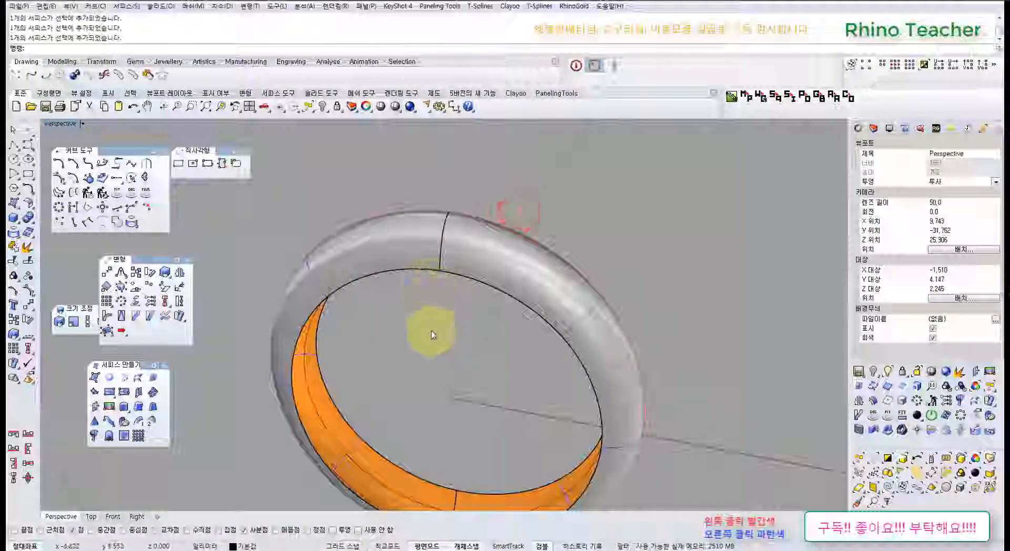
pyautogui.moveTo(444, 309)
pyautogui.mouseDown(button='right')
pyautogui.moveTo(458, 261)
pyautogui.moveTo(412, 239)
pyautogui.moveTo(435, 304)
pyautogui.mouseUp(button='right')
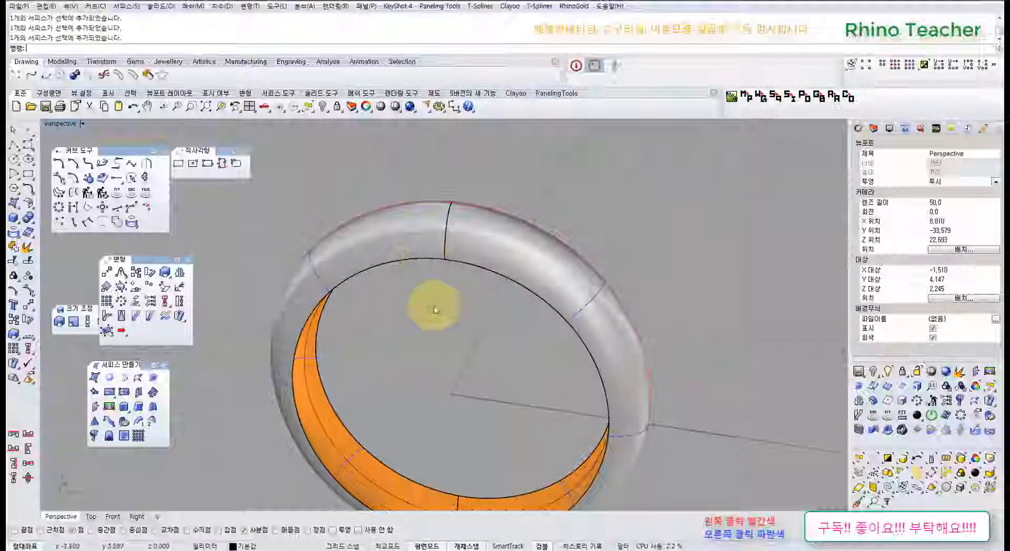
# - Try moving the right half of the ring away from the top seam and undo the move
pyautogui.click(415, 243)
pyautogui.moveTo(514, 250); pyautogui.dragTo(524, 308)
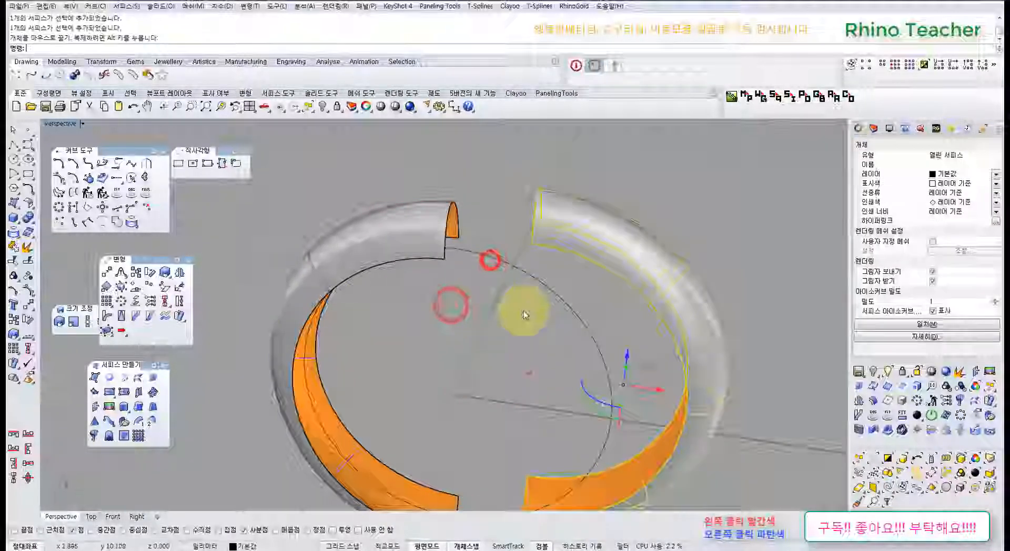
pyautogui.hotkey('ctrl', 'z')
# - Delete the left half of the ring
pyautogui.click(402, 218)
pyautogui.moveTo(507, 248); pyautogui.dragTo(494, 269, button='right')
pyautogui.press('Delete')
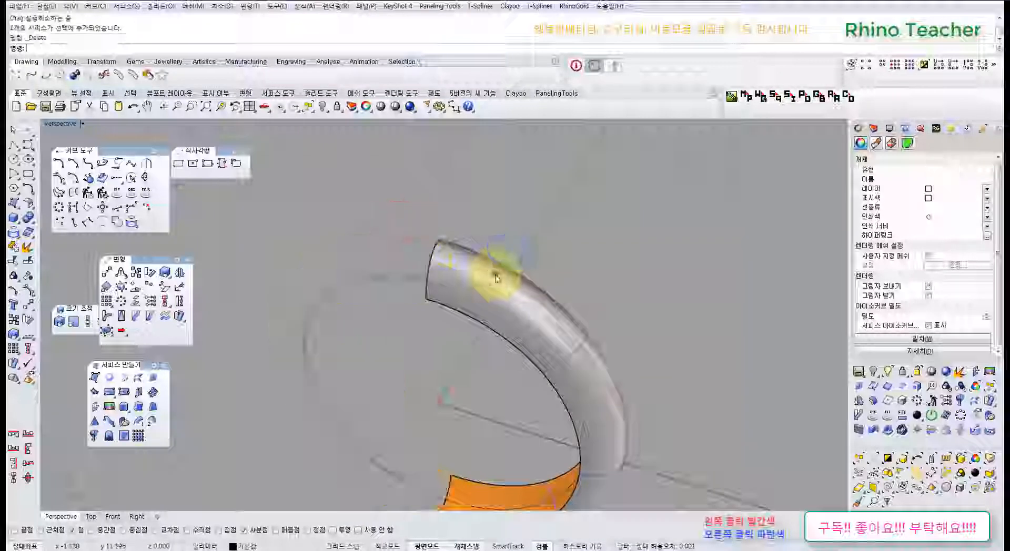
# - With history recording on, mirror the remaining half across a mirror plane starting at 0 to complete the ring
pyautogui.click(495, 275)
pyautogui.middleClick(403, 330)
pyautogui.click(336, 331)
pyautogui.scroll(-4, 421, 342)
pyautogui.moveTo(422, 342); pyautogui.dragTo(474, 480, button='right')
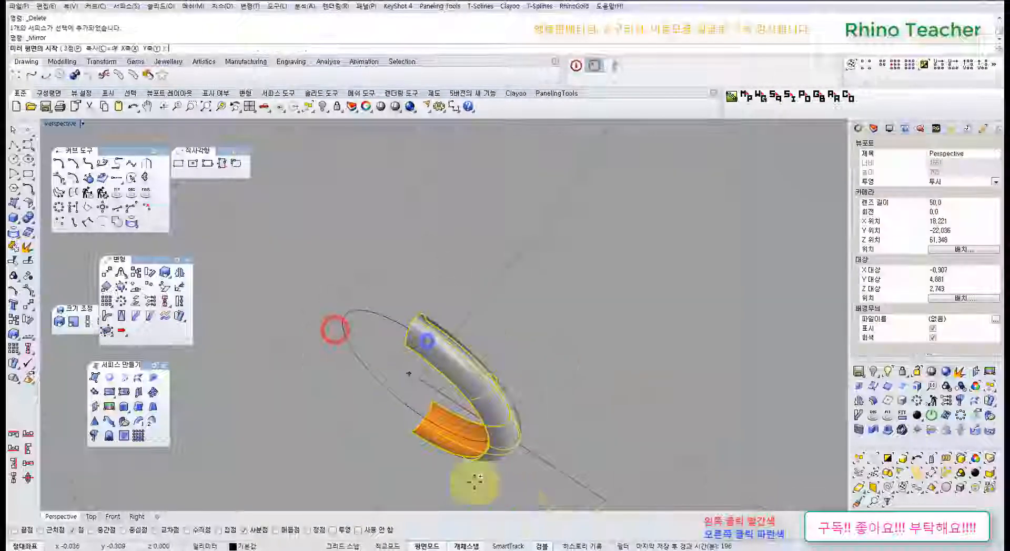
pyautogui.click(573, 545)
pyautogui.write('0')
pyautogui.press('Return')
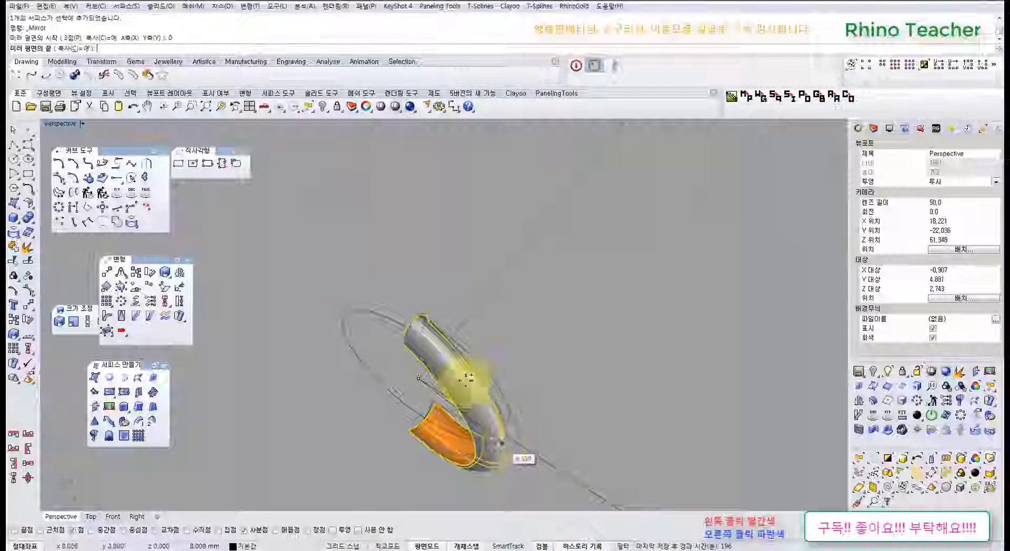
pyautogui.click(524, 236)
pyautogui.click(564, 276)
# - Select the mirrored left half and hide it in the Top view
pyautogui.moveTo(470, 364); pyautogui.dragTo(462, 312, button='right')
pyautogui.scroll(4, 500, 253)
pyautogui.click(501, 250)
pyautogui.hotkey('ctrl', 'F1')
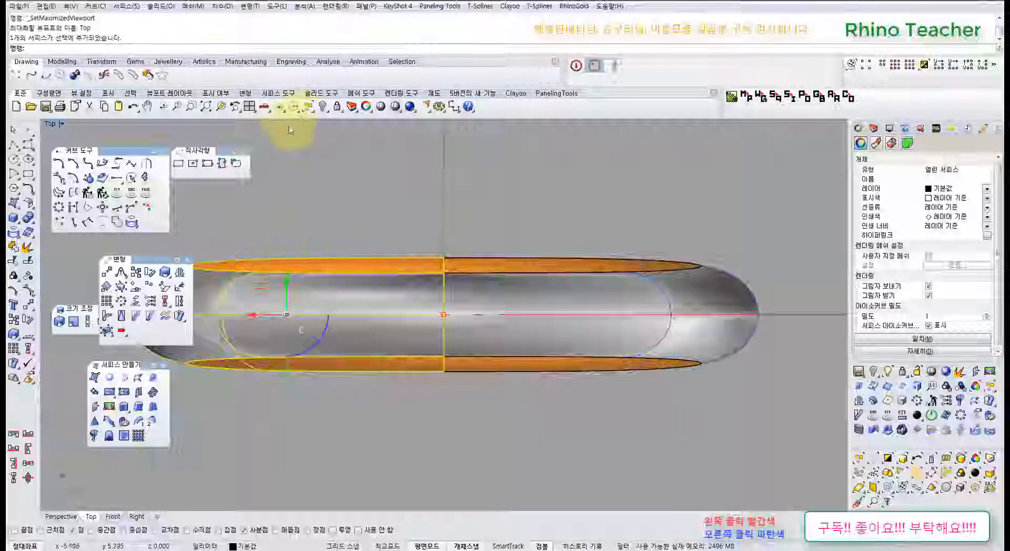
pyautogui.click(323, 107)
pyautogui.click(494, 188)
# - Turn on the control points of the remaining right half in the Perspective view and select the points at its upper end
pyautogui.click(528, 291)
pyautogui.scroll(-5, 542, 337)
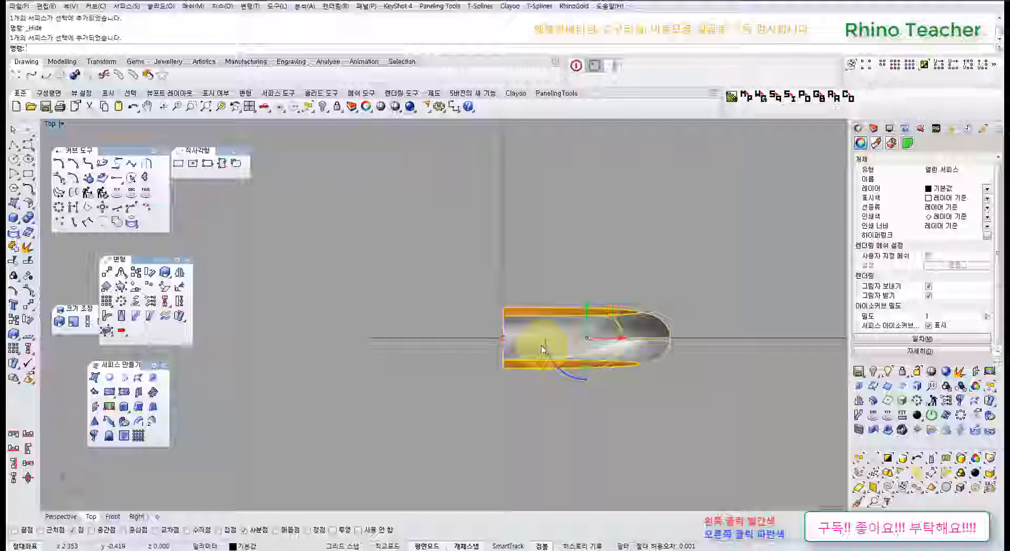
pyautogui.hotkey('ctrl', 'F4')
pyautogui.moveTo(478, 347); pyautogui.dragTo(424, 392, button='right')
pyautogui.keyDown('shift'); pyautogui.moveTo(435, 395); pyautogui.dragTo(450, 282, button='right'); pyautogui.keyUp('shift')
pyautogui.moveTo(585, 276); pyautogui.dragTo(583, 318, button='right')
pyautogui.press('F10')
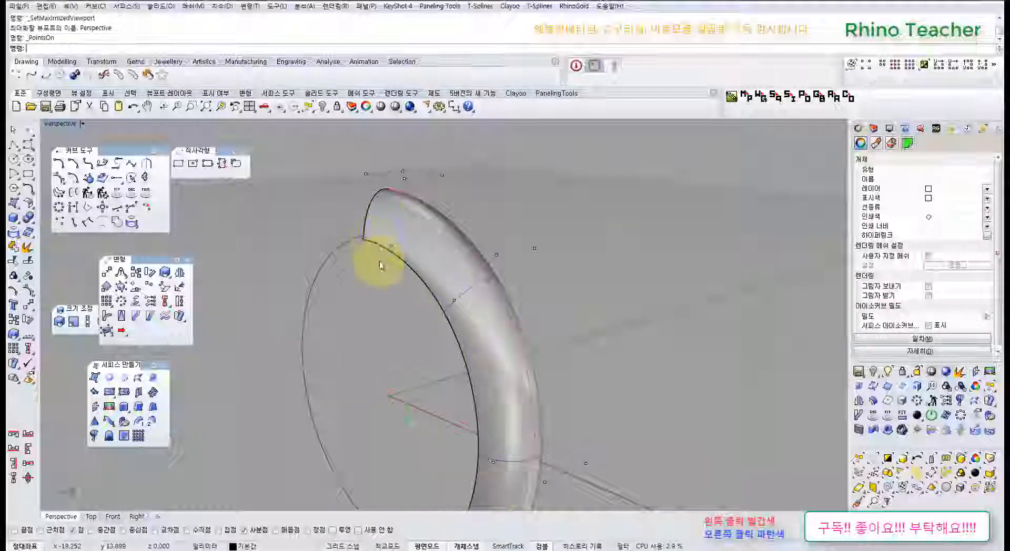
pyautogui.moveTo(323, 156); pyautogui.dragTo(555, 269)
pyautogui.moveTo(477, 227); pyautogui.dragTo(485, 293, button='right')
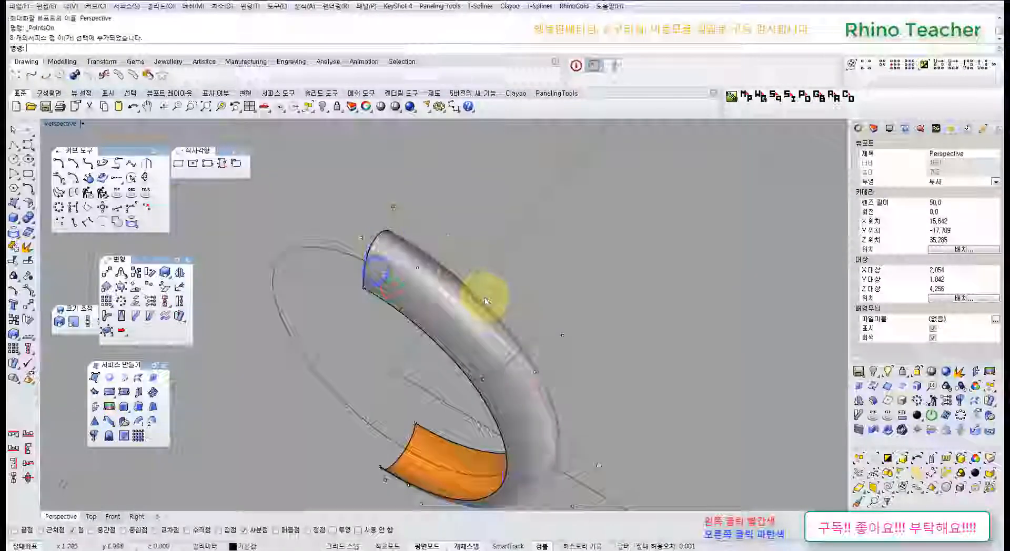
# - Mirror the right half again with history recording on, starting the mirror plane at 0, to rebuild the left half
pyautogui.click(474, 304)
pyautogui.middleClick(477, 309)
pyautogui.moveTo(185, 371); pyautogui.dragTo(228, 389, button='right')
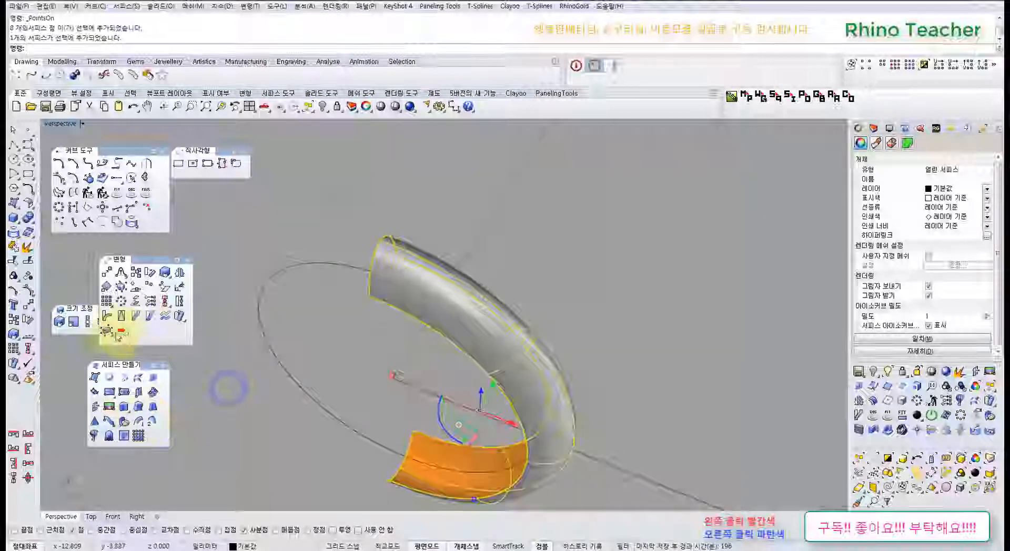
pyautogui.click(179, 271)
pyautogui.moveTo(545, 405); pyautogui.dragTo(526, 379, button='right')
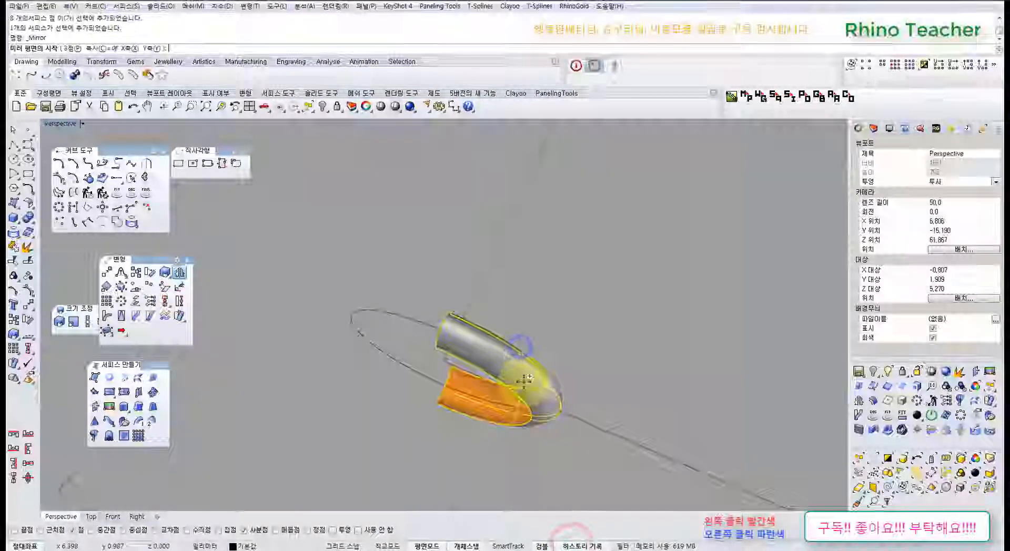
pyautogui.write('0')
pyautogui.press('Return')
pyautogui.keyDown('shift'); pyautogui.click(569, 273); pyautogui.keyUp('shift')
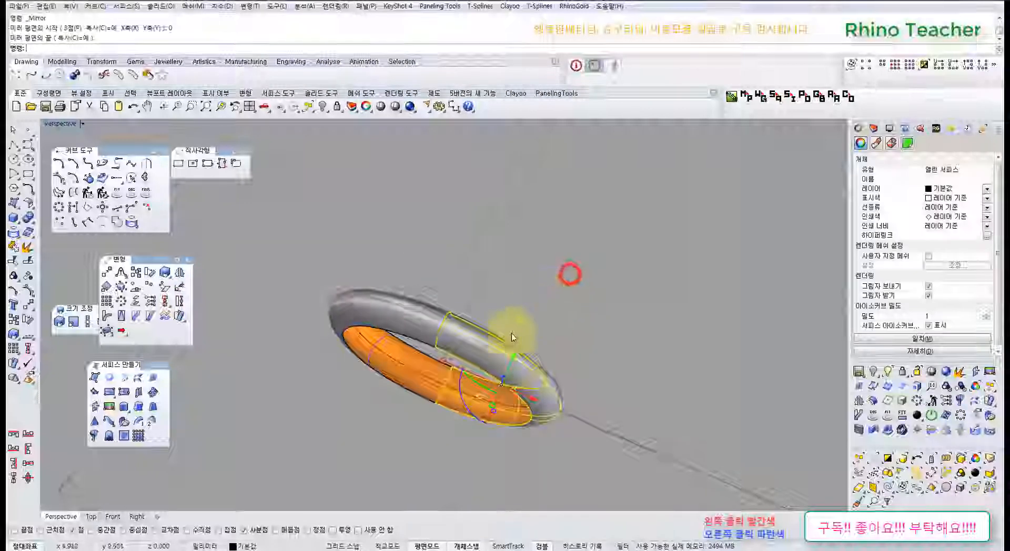
# - Lock the mirrored half of the ring and the circular guide curve
pyautogui.scroll(5, 494, 345)
pyautogui.click(507, 258)
pyautogui.moveTo(440, 298); pyautogui.dragTo(364, 358, button='right')
pyautogui.click(363, 355)
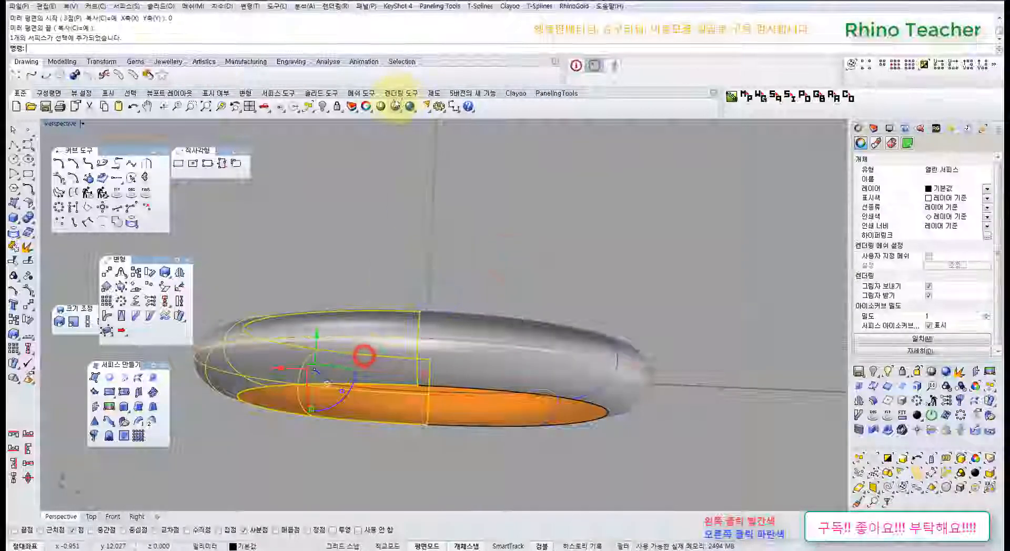
pyautogui.moveTo(324, 223); pyautogui.dragTo(286, 457)
pyautogui.rightClick(286, 440)
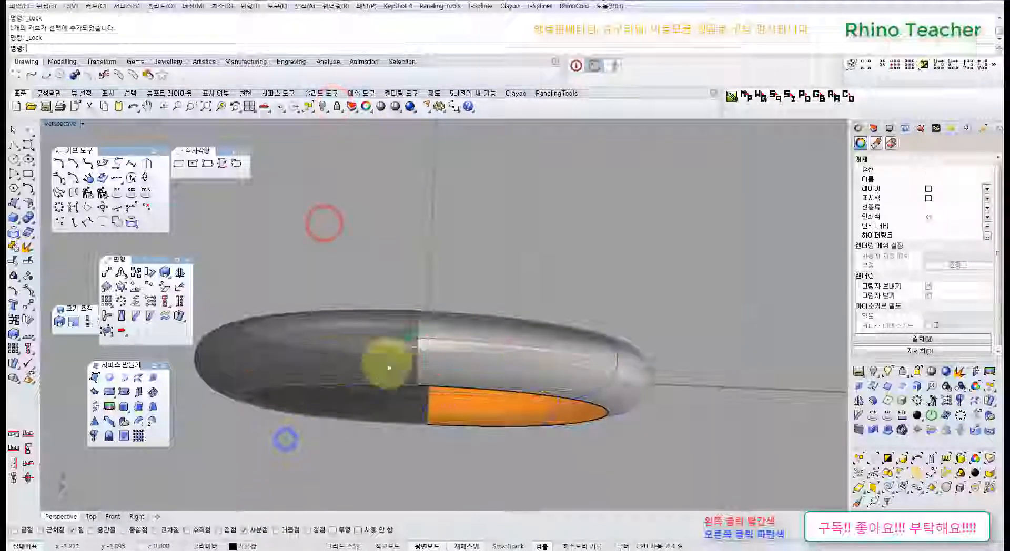
# - Turn on the control points of the unlocked half and switch to the Front view
pyautogui.click(437, 325)
pyautogui.moveTo(448, 346); pyautogui.dragTo(462, 322, button='right')
pyautogui.press('F10')
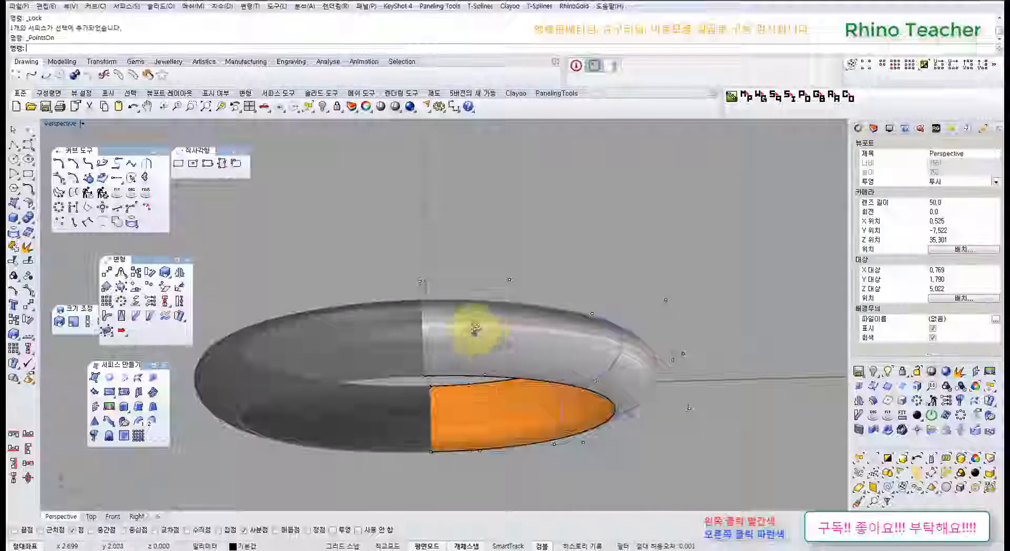
pyautogui.scroll(3, 474, 331)
pyautogui.hotkey('ctrl', 'F2')
pyautogui.scroll(-5, 473, 345)
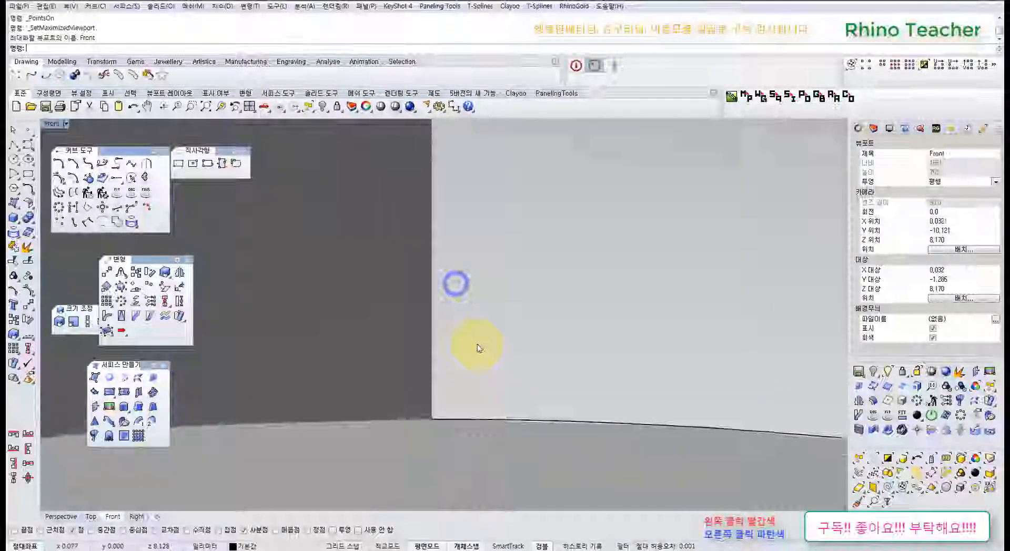
pyautogui.scroll(5, 480, 366)
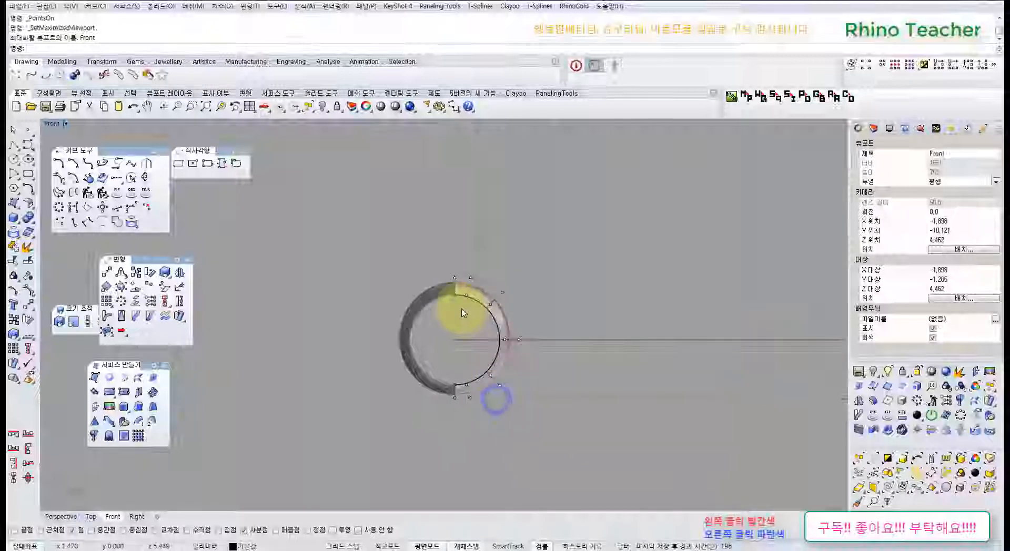
# - Raise the outer control points at the top seam slightly so the mirrored half follows
pyautogui.moveTo(453, 255); pyautogui.dragTo(486, 246)
pyautogui.scroll(2, 490, 279)
pyautogui.click(570, 246)
pyautogui.scroll(-6, 611, 298)
pyautogui.moveTo(644, 349); pyautogui.dragTo(519, 219, button='right')
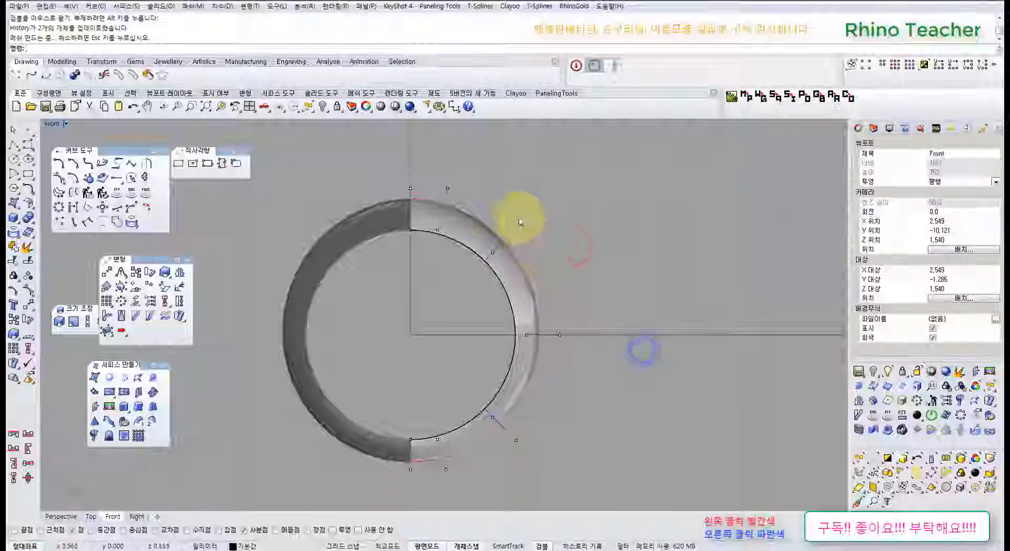
# - Move the outer control points on the half's upper diagonal slightly outward
pyautogui.moveTo(507, 203); pyautogui.dragTo(541, 237)
pyautogui.keyDown('ctrl'); pyautogui.moveTo(534, 221); pyautogui.dragTo(552, 239, button='right'); pyautogui.keyUp('ctrl')
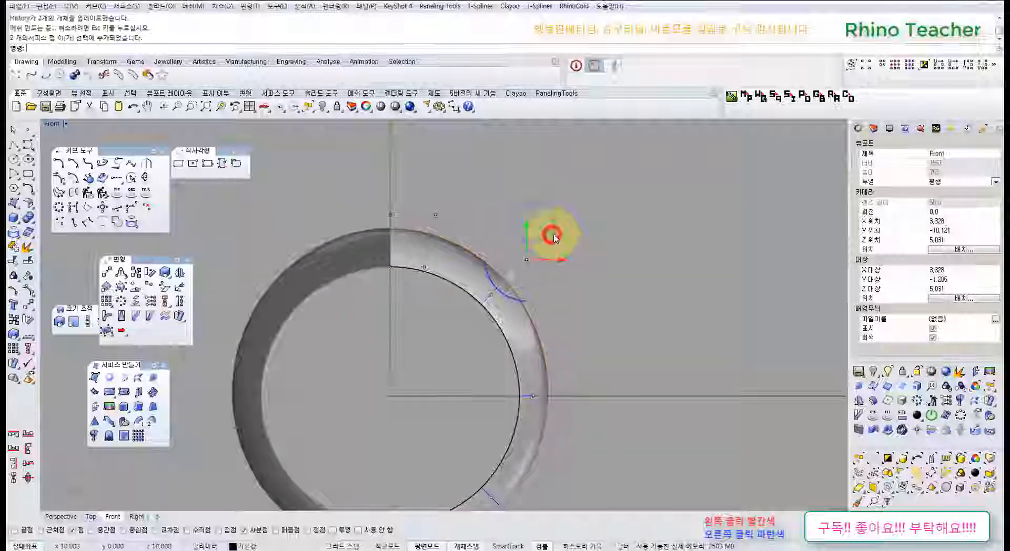
pyautogui.moveTo(553, 234); pyautogui.dragTo(552, 235)
pyautogui.scroll(-2, 630, 290)
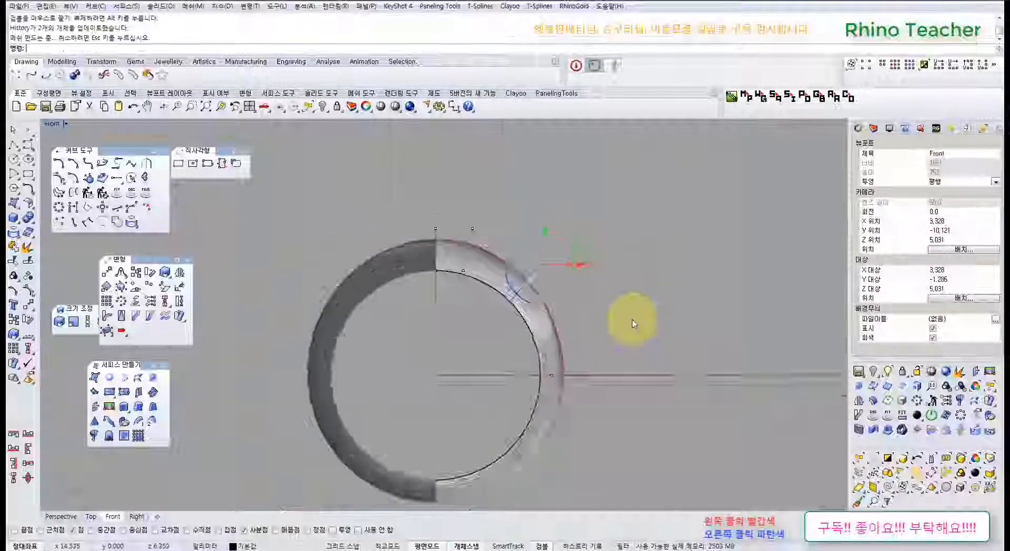
# - Move the outer control points at the middle of the half's side slightly outward
pyautogui.scroll(-2, 632, 323)
pyautogui.moveTo(631, 319)
pyautogui.mouseDown(button='right')
pyautogui.moveTo(614, 253)
pyautogui.moveTo(601, 276)
pyautogui.mouseUp(button='right')
pyautogui.scroll(6, 547, 313)
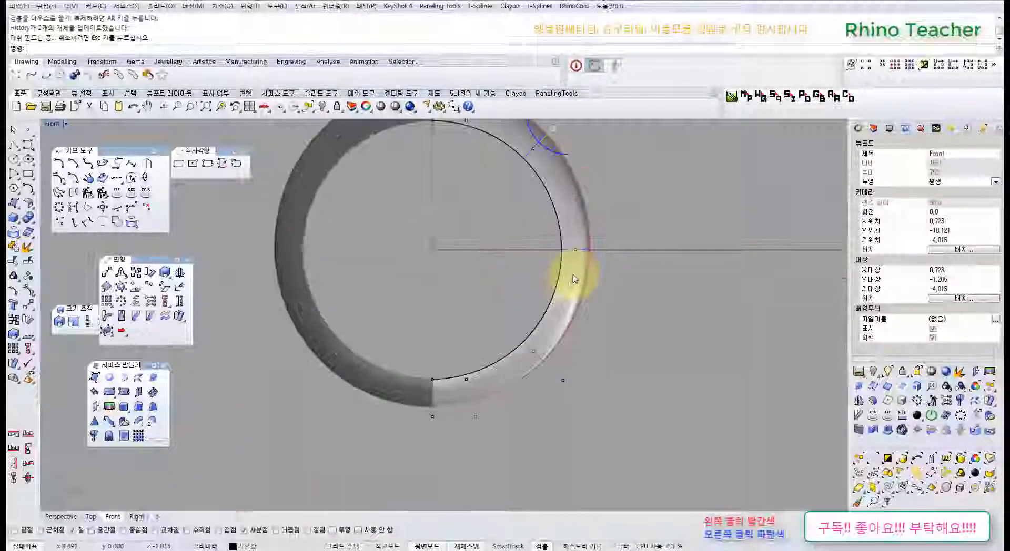
pyautogui.moveTo(593, 230); pyautogui.dragTo(641, 266)
pyautogui.moveTo(629, 255); pyautogui.dragTo(584, 311, button='right')
pyautogui.moveTo(602, 309); pyautogui.dragTo(612, 314)
pyautogui.click(613, 351)
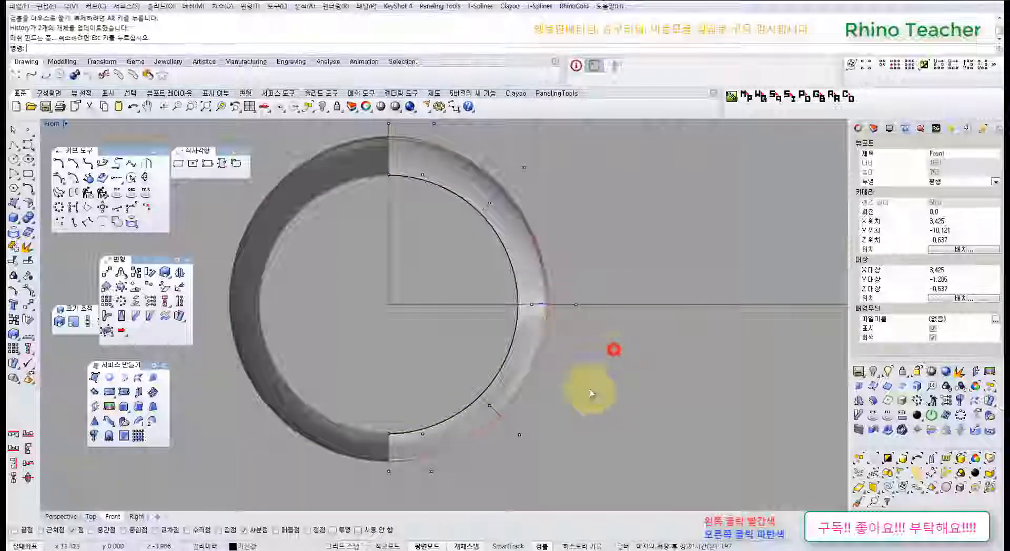
# - Turn off the control points, return to the Perspective view and unlock the mirrored half
pyautogui.moveTo(575, 404); pyautogui.dragTo(550, 443, button='right')
pyautogui.press('Escape')
pyautogui.click(501, 258)
pyautogui.moveTo(516, 268); pyautogui.dragTo(429, 305, button='right')
pyautogui.hotkey('ctrl', 'F4')
pyautogui.press('Escape')
pyautogui.middleClick(415, 289)
pyautogui.click(413, 283)
pyautogui.click(368, 273)
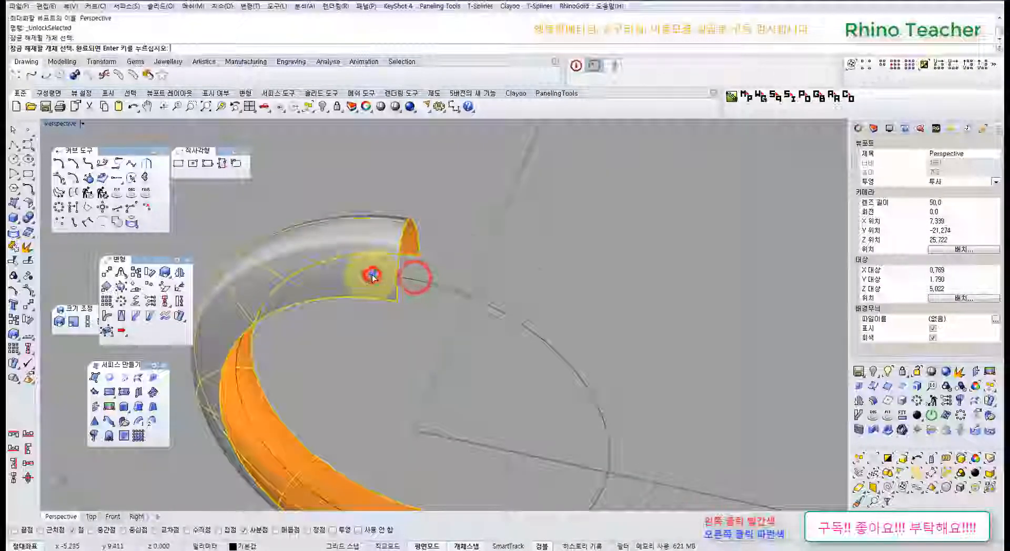
pyautogui.moveTo(371, 273); pyautogui.dragTo(476, 245, button='right')
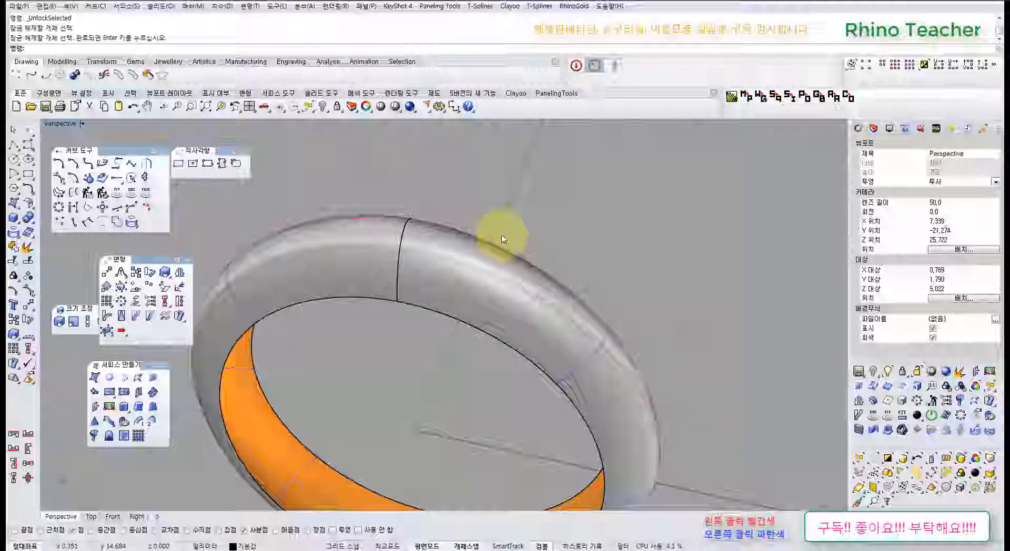
# - Examine the reshaped ring by selecting the two halves one after the other at the top seam
pyautogui.click(473, 278)
pyautogui.click(478, 191)
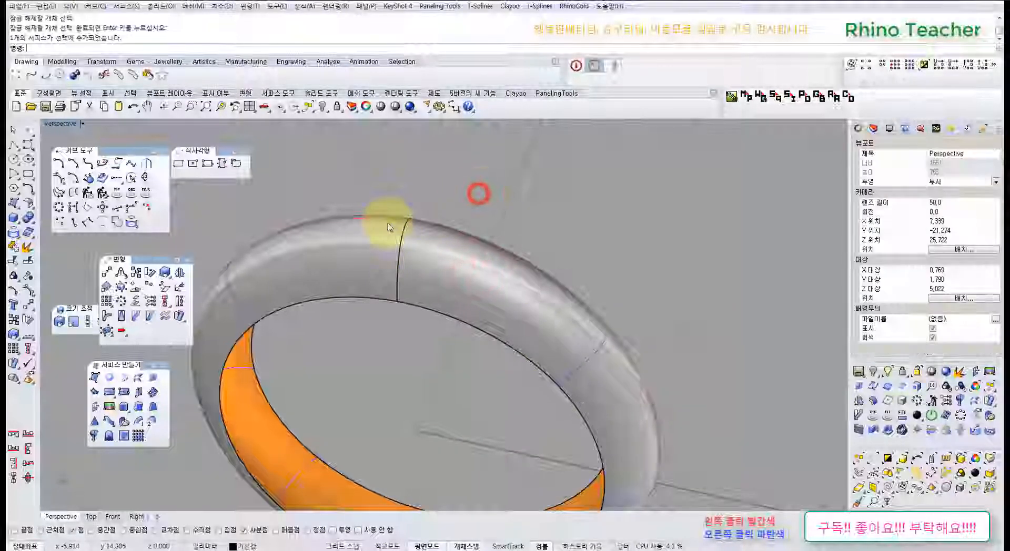
pyautogui.click(387, 222)
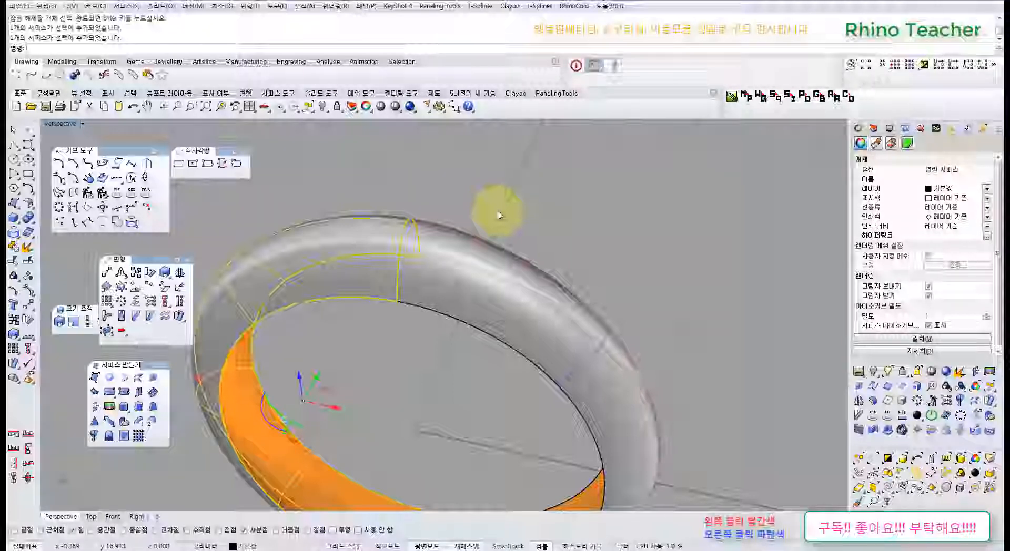
pyautogui.click(530, 209)
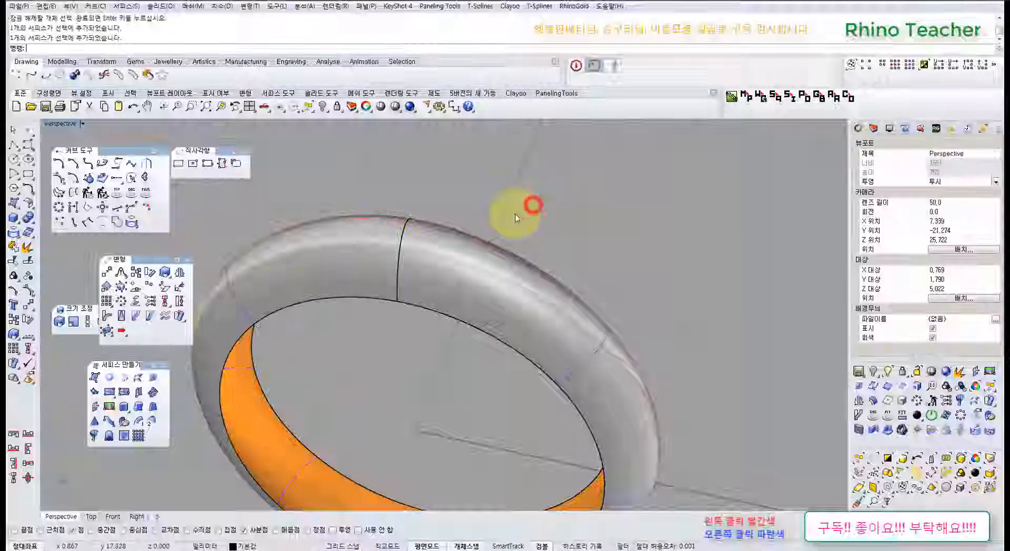
pyautogui.moveTo(449, 231); pyautogui.dragTo(434, 265, button='right')
pyautogui.click(437, 271)
pyautogui.scroll(-5, 435, 266)
pyautogui.click(480, 252)
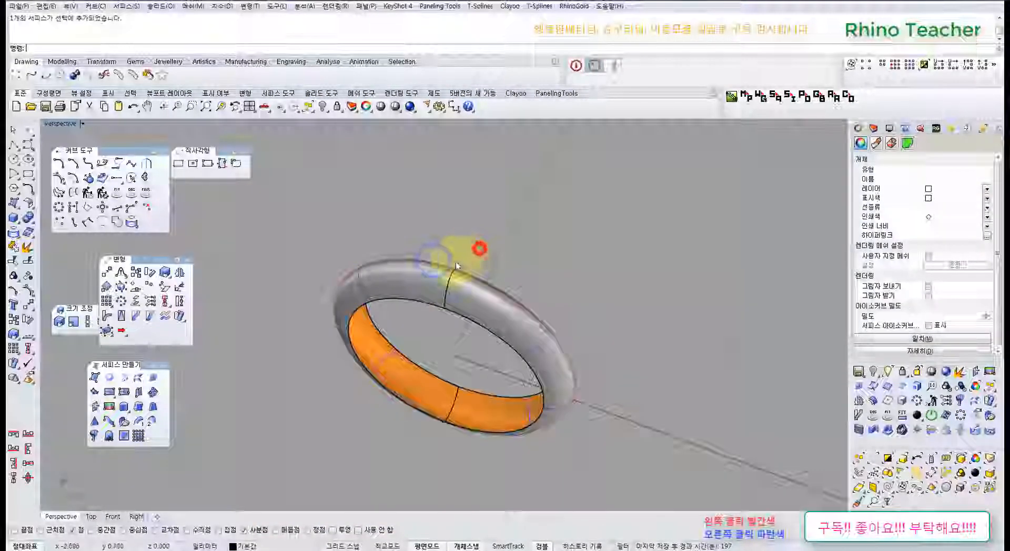
# - Compare the mirrored half with the original once more, close up and from a steeper angle, for a smooth seam
pyautogui.click(434, 279)
pyautogui.scroll(3, 441, 271)
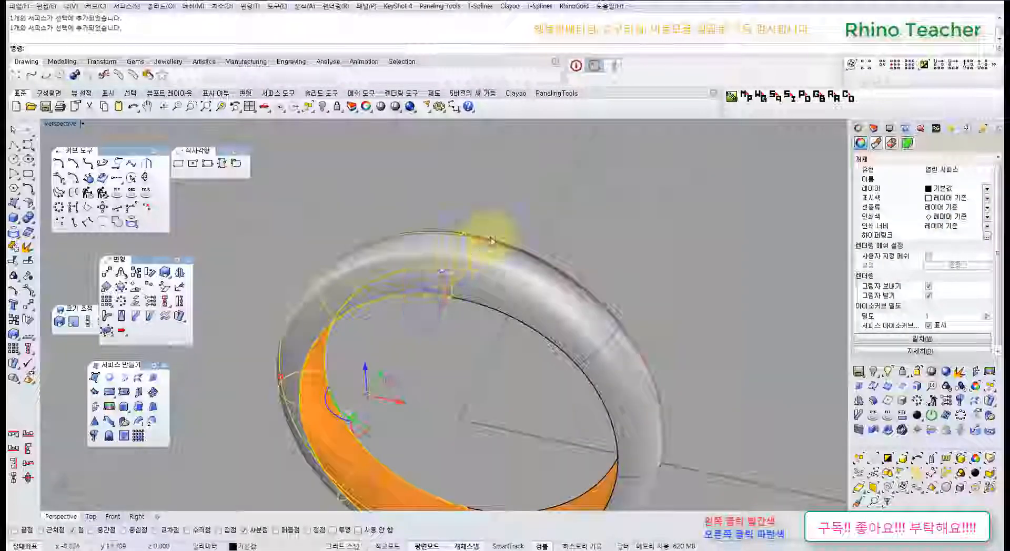
pyautogui.click(518, 218)
pyautogui.click(480, 267)
pyautogui.click(425, 260)
pyautogui.click(474, 197)
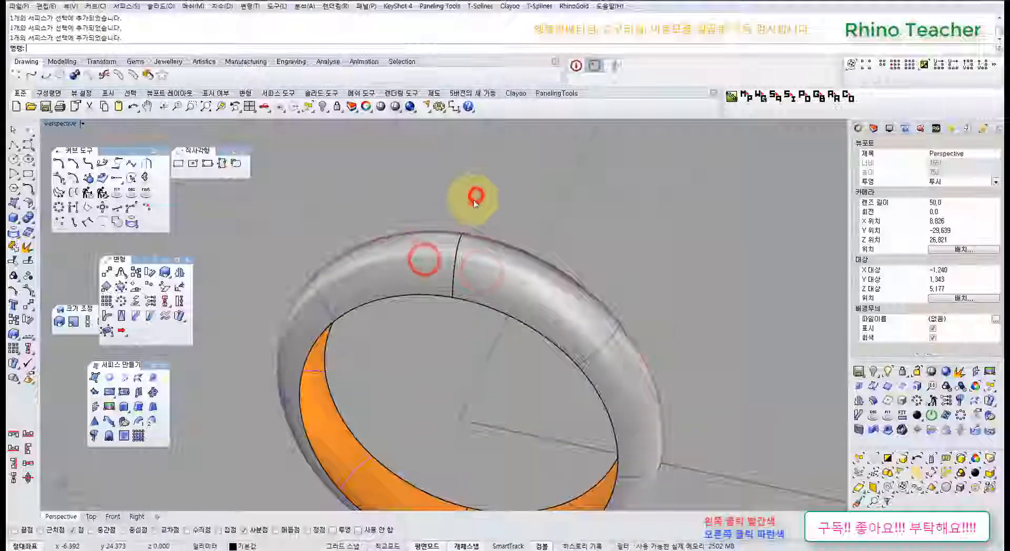
pyautogui.keyDown('ctrl'); pyautogui.moveTo(473, 202); pyautogui.dragTo(467, 241, button='right'); pyautogui.keyUp('ctrl')
pyautogui.click(473, 231)
pyautogui.click(429, 278)
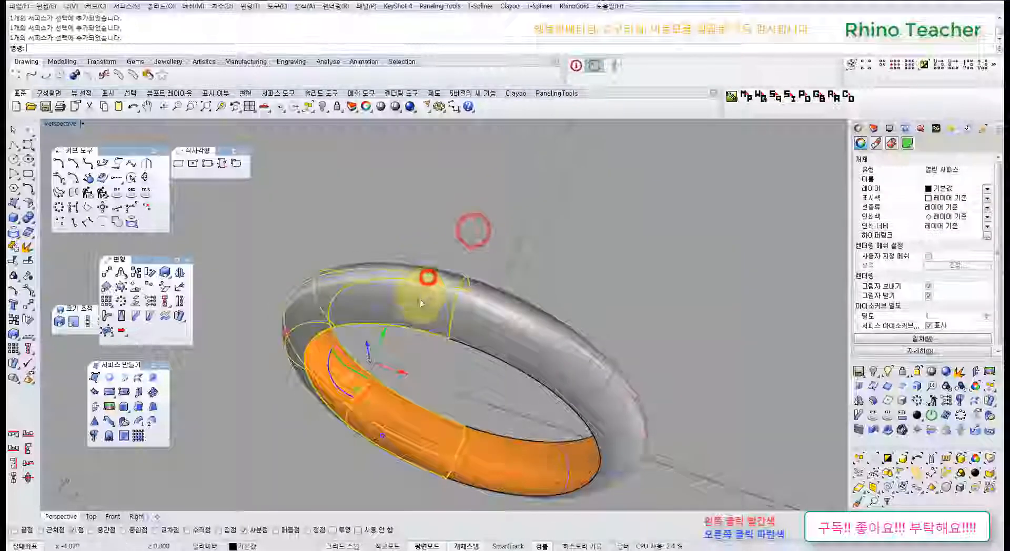
# - Inspect the band's top seam from several angles, selecting and deselecting one half to compare its edge with the other half
pyautogui.moveTo(419, 298); pyautogui.dragTo(422, 248, button='right')
pyautogui.moveTo(506, 290); pyautogui.dragTo(413, 284, button='right')
pyautogui.click(417, 293)
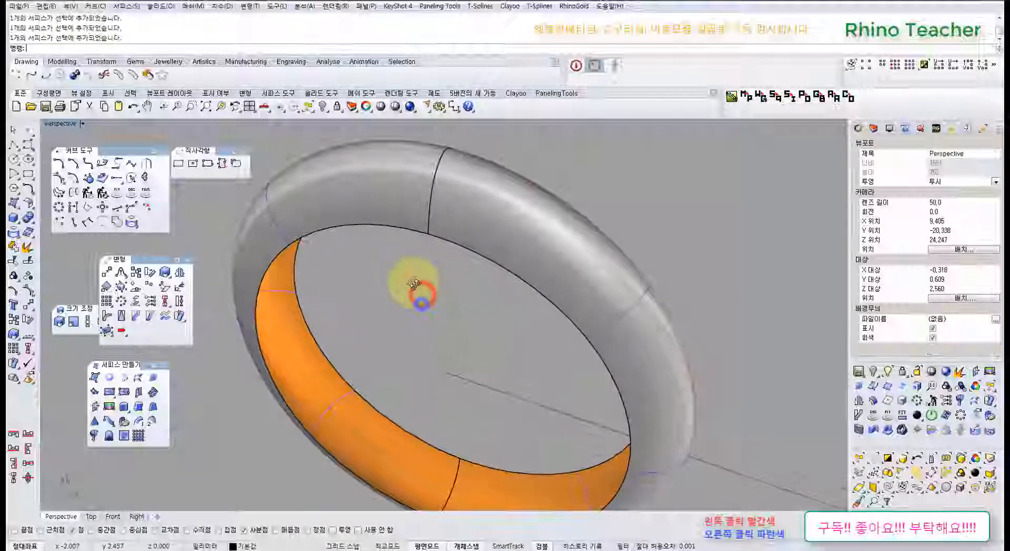
pyautogui.click(399, 221)
pyautogui.moveTo(398, 226); pyautogui.dragTo(418, 232, button='right')
pyautogui.click(433, 268)
pyautogui.moveTo(441, 263)
pyautogui.keyDown('shift'); pyautogui.mouseDown(button='right')
pyautogui.moveTo(440, 308)
pyautogui.moveTo(427, 320)
pyautogui.mouseUp(button='right'); pyautogui.keyUp('shift')
pyautogui.click(427, 320)
pyautogui.moveTo(474, 266); pyautogui.dragTo(505, 253, button='right')
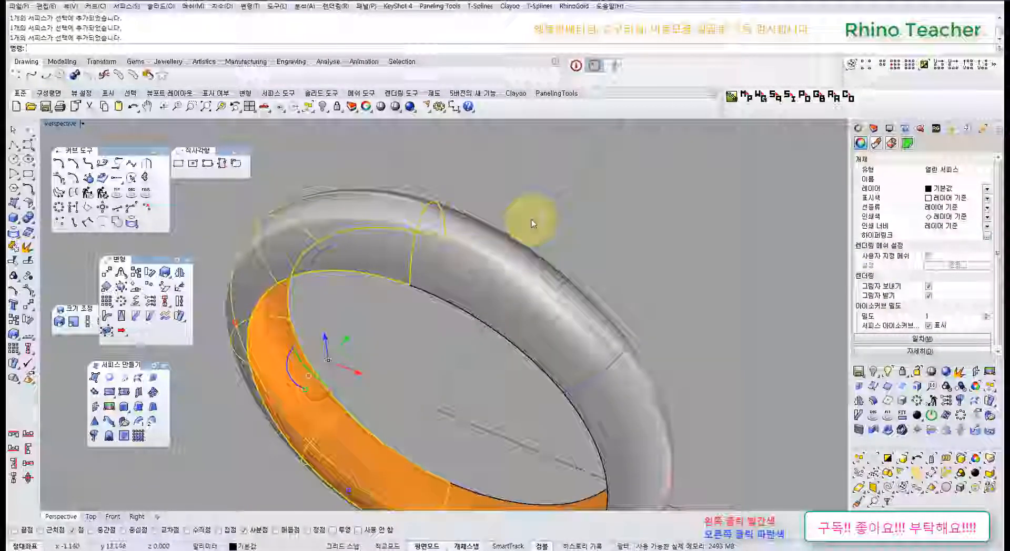
pyautogui.click(540, 206)
pyautogui.click(388, 262)
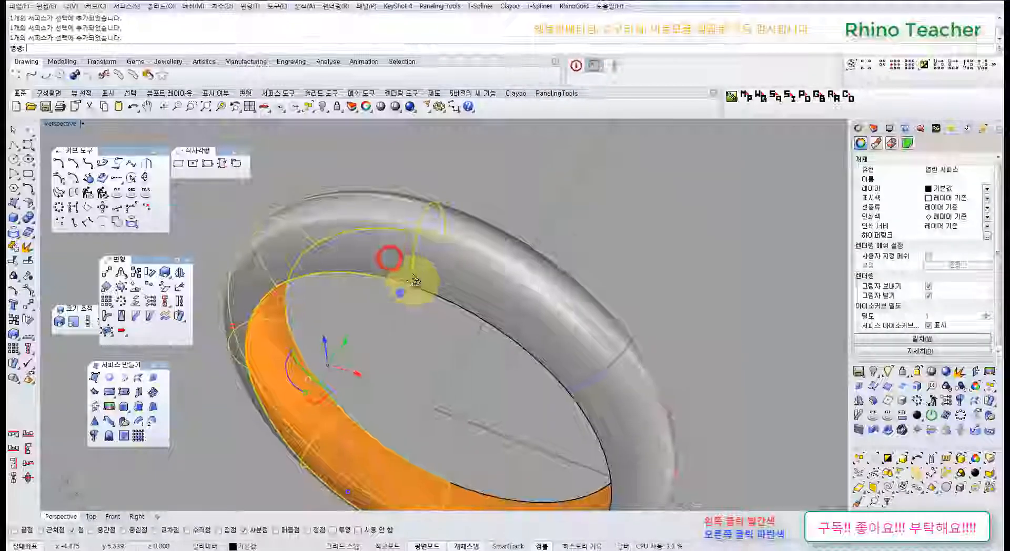
pyautogui.moveTo(400, 294); pyautogui.dragTo(548, 176, button='right')
pyautogui.click(547, 176)
pyautogui.moveTo(591, 283); pyautogui.dragTo(526, 279, button='right')
# - Select both halves of the ring band and lock them
pyautogui.click(525, 279)
pyautogui.keyDown('shift'); pyautogui.click(462, 247); pyautogui.keyUp('shift')
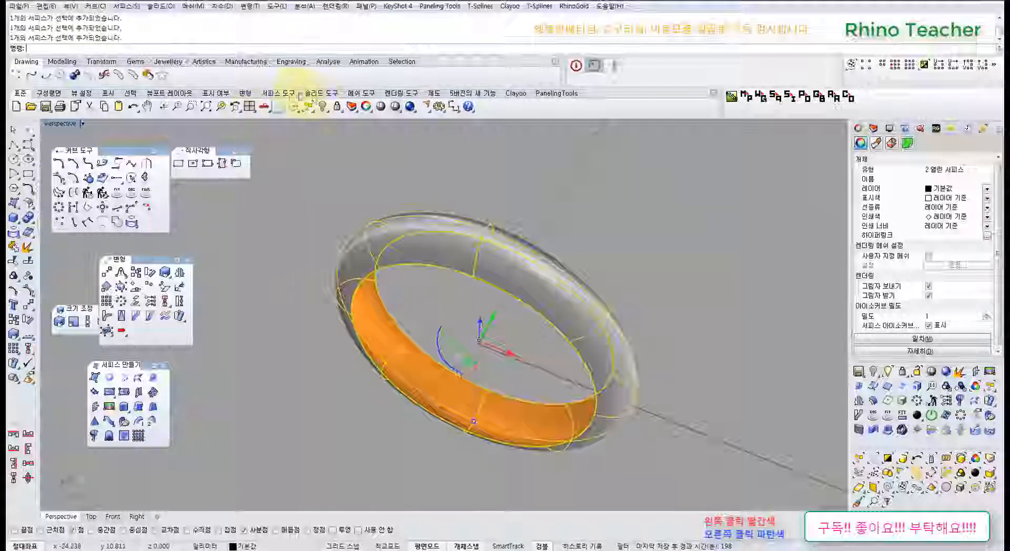
pyautogui.click(336, 107)
pyautogui.moveTo(639, 276); pyautogui.dragTo(526, 331, button='right')
pyautogui.moveTo(587, 338); pyautogui.dragTo(471, 300, button='right')
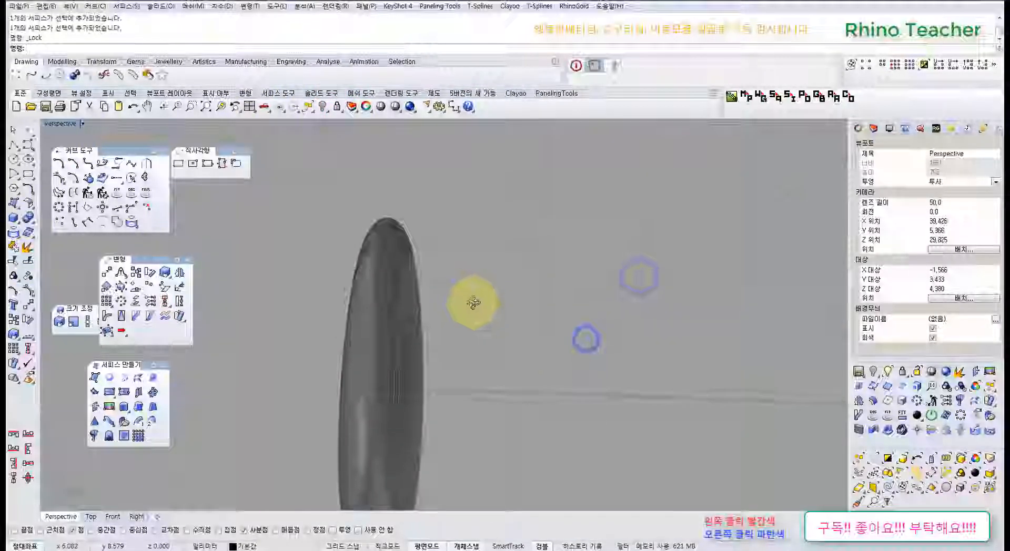
# - In the Top view, draw a circle about 7.9 mm in diameter centred on the origin over the band
pyautogui.hotkey('ctrl', 'F1')
pyautogui.scroll(3, 506, 363)
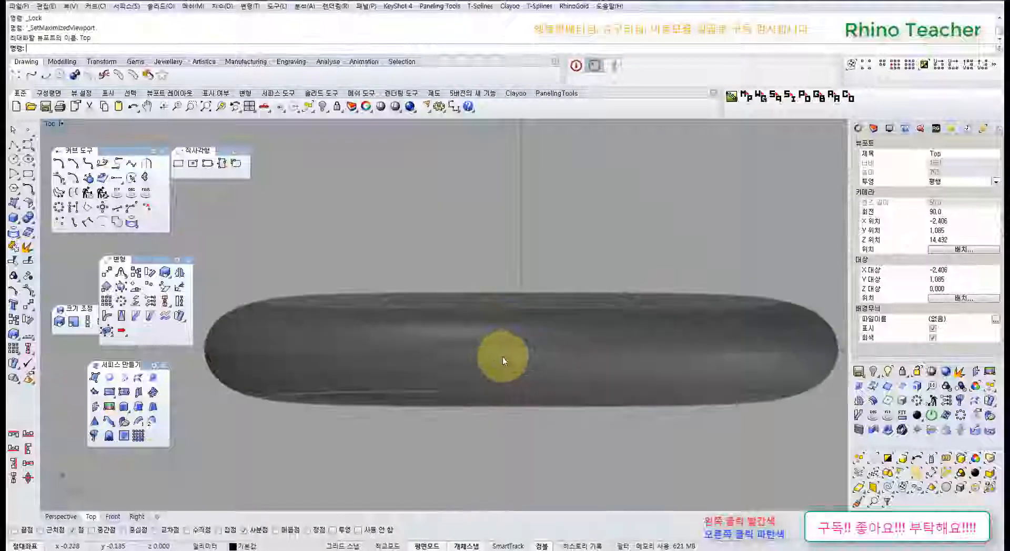
pyautogui.click(13, 159)
pyautogui.scroll(-2, 593, 304)
pyautogui.moveTo(593, 304); pyautogui.dragTo(534, 338, button='right')
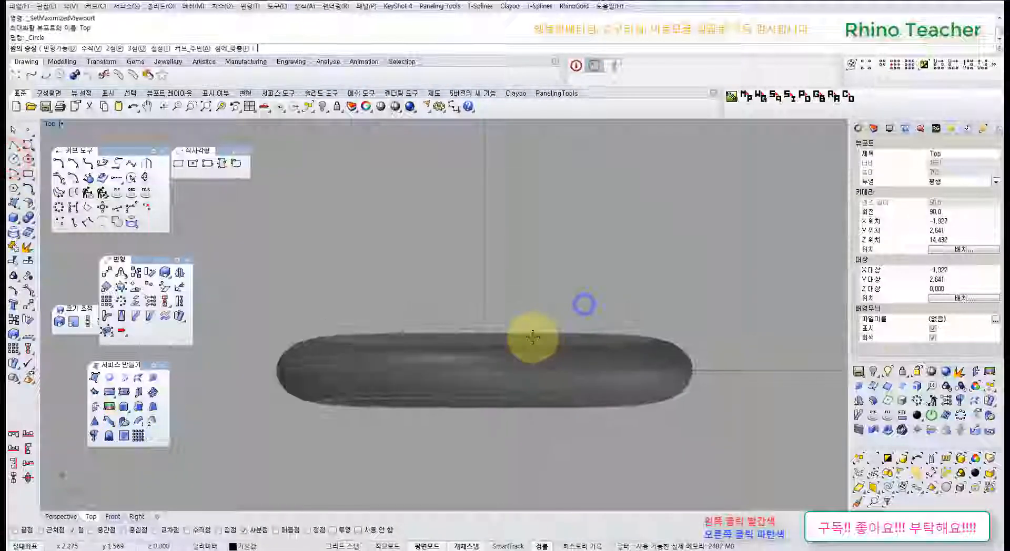
pyautogui.write('0')
pyautogui.press('Return')
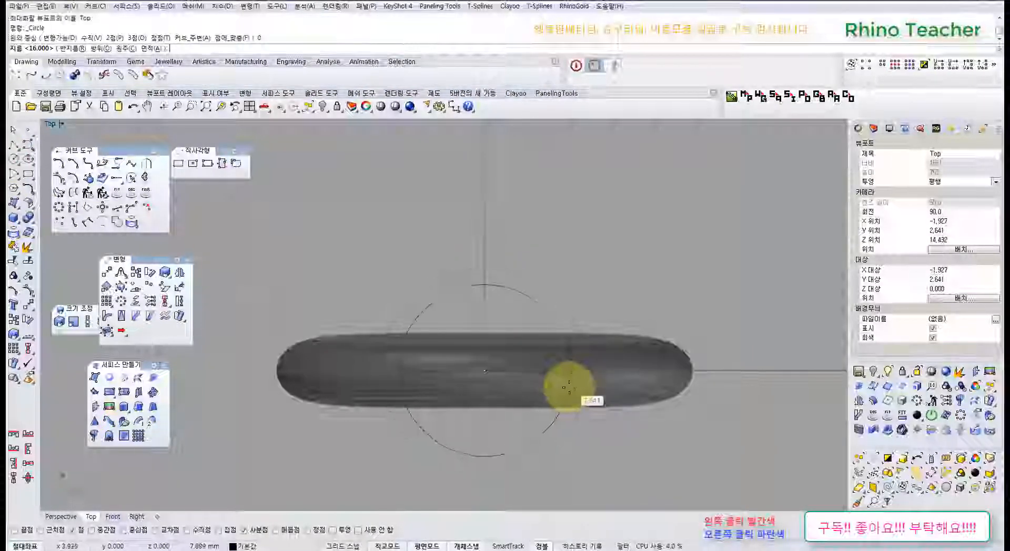
pyautogui.click(568, 378)
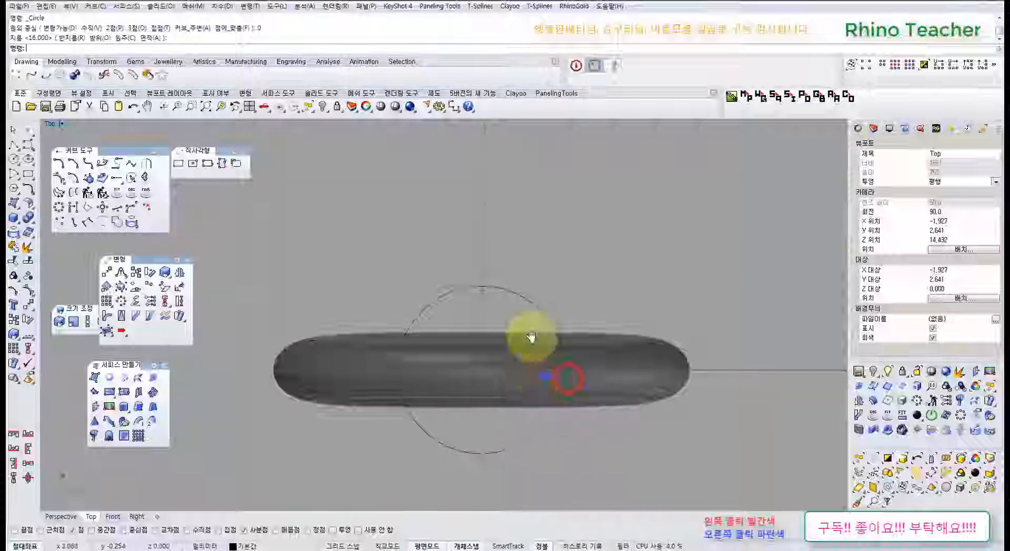
pyautogui.moveTo(543, 374); pyautogui.dragTo(505, 295, button='right')
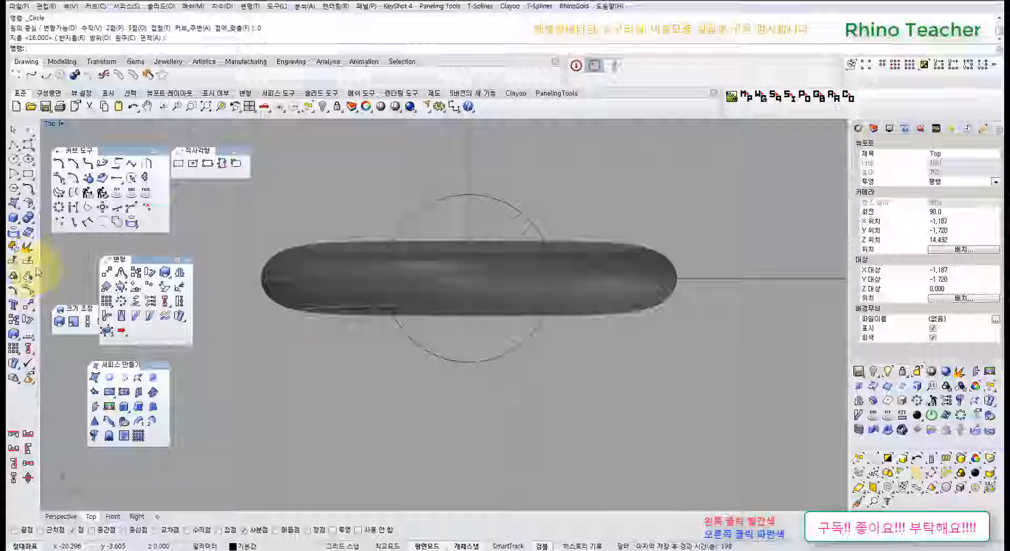
# - Project the circle onto the ring band from the Top view
pyautogui.click(13, 233)
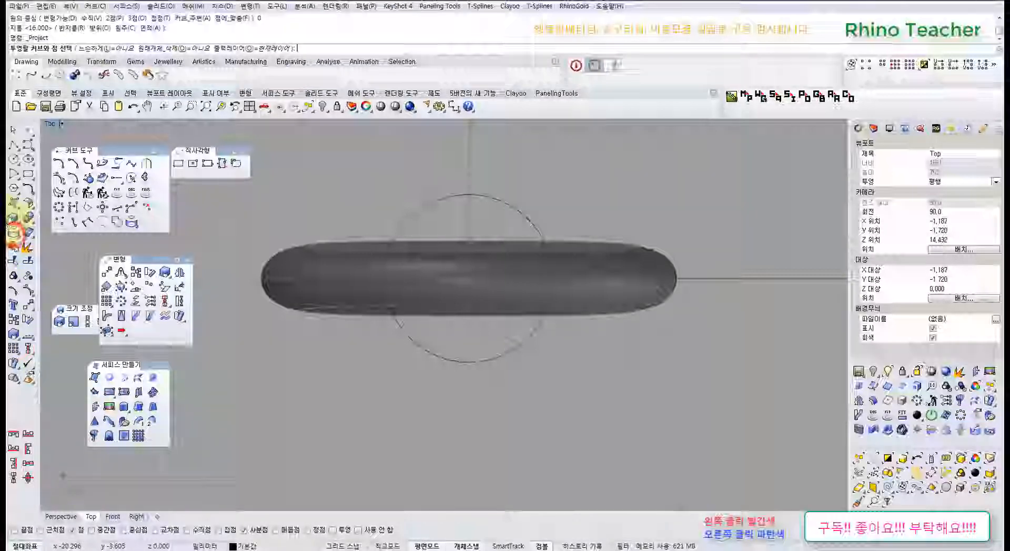
pyautogui.click(10, 234)
pyautogui.moveTo(46, 227); pyautogui.dragTo(179, 201)
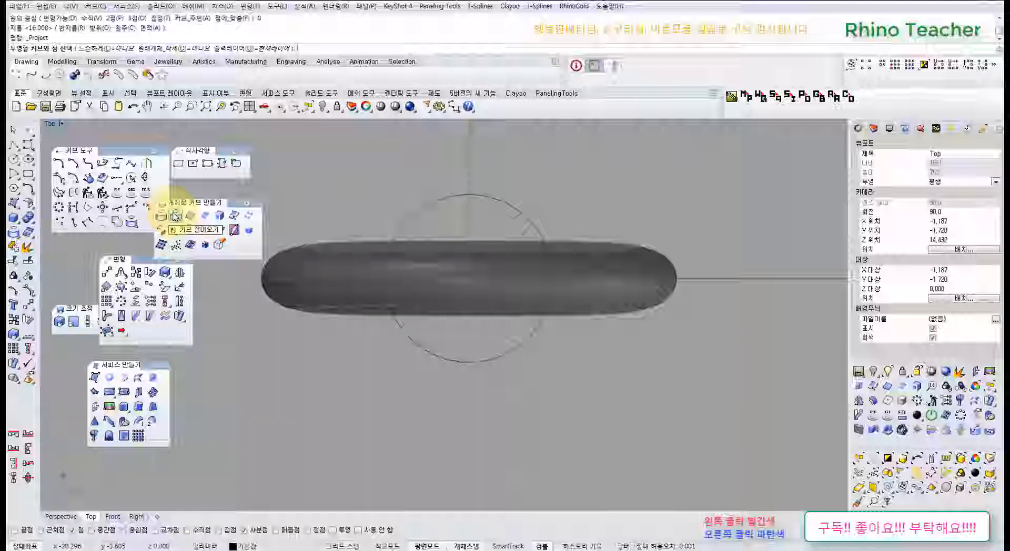
pyautogui.click(255, 204)
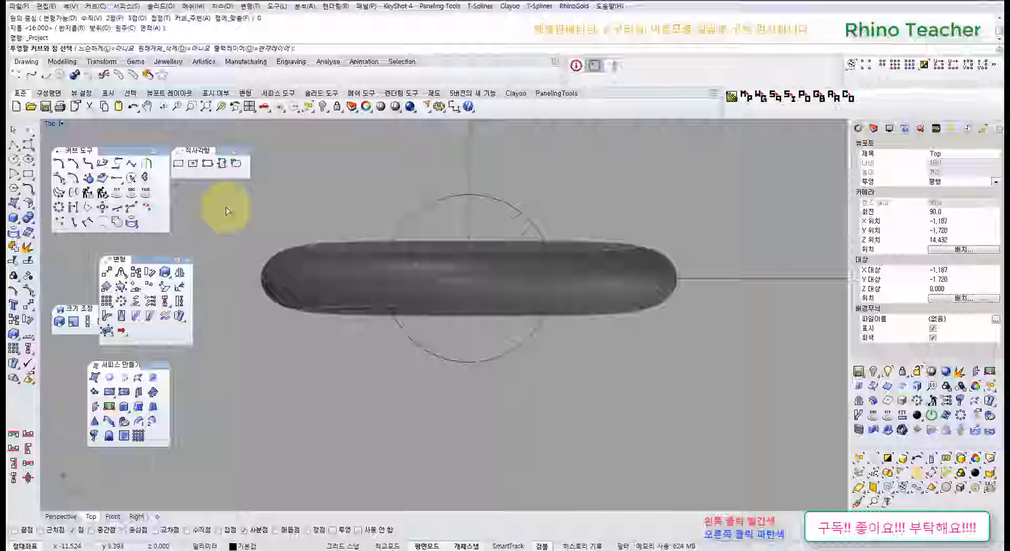
pyautogui.click(27, 290)
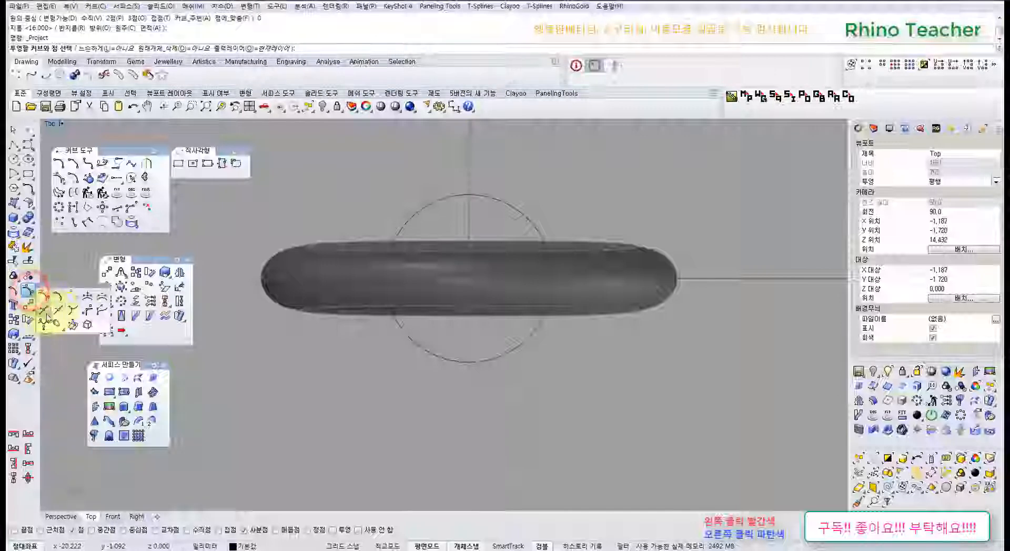
pyautogui.click(244, 369)
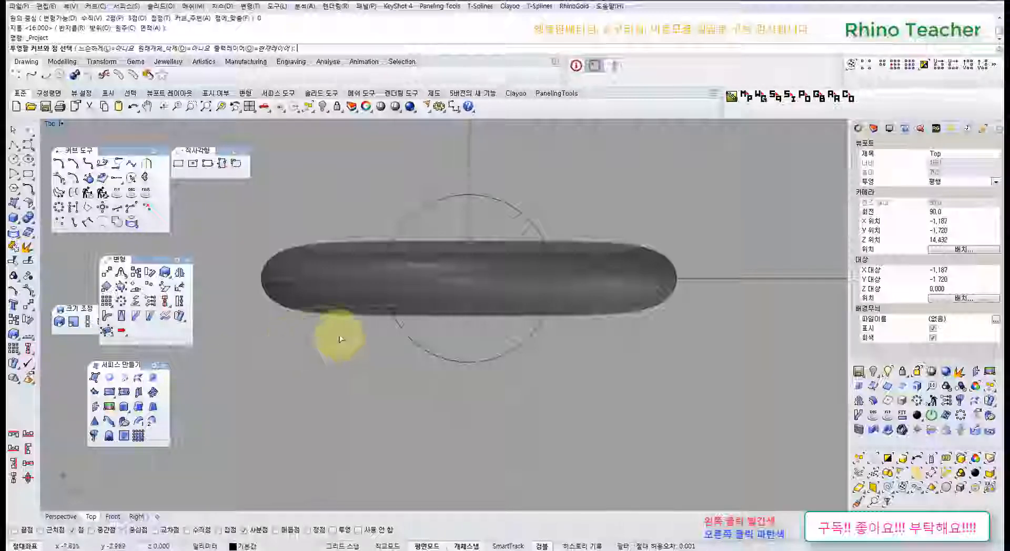
pyautogui.click(449, 234)
pyautogui.hotkey('ctrl', 'F4')
pyautogui.moveTo(405, 293); pyautogui.dragTo(520, 361, button='right')
pyautogui.hotkey('ctrl', 'F1')
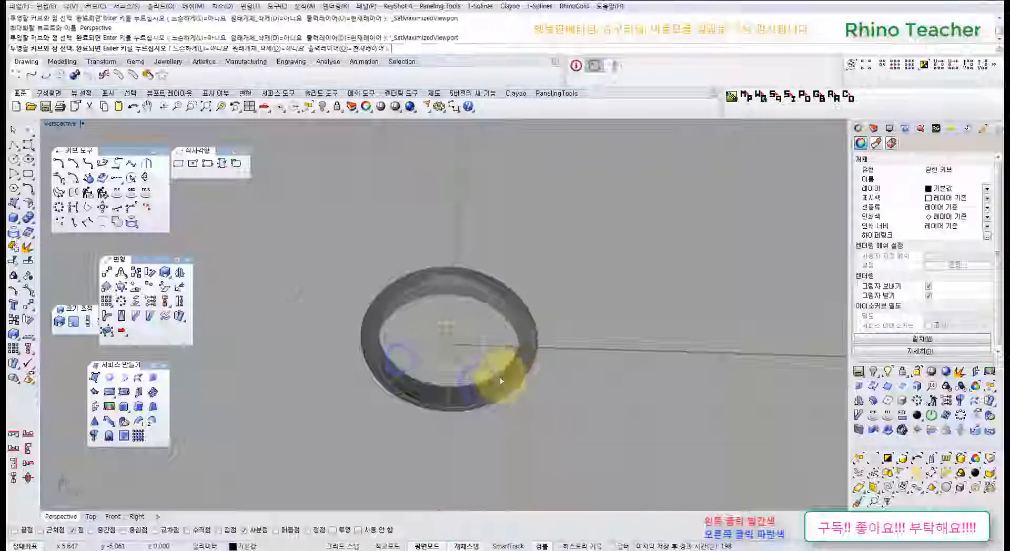
# - Draw a straight vertical polyline from the origin (0) up past the top of the circle in the Top view
pyautogui.click(16, 141)
pyautogui.write('0')
pyautogui.press('Return')
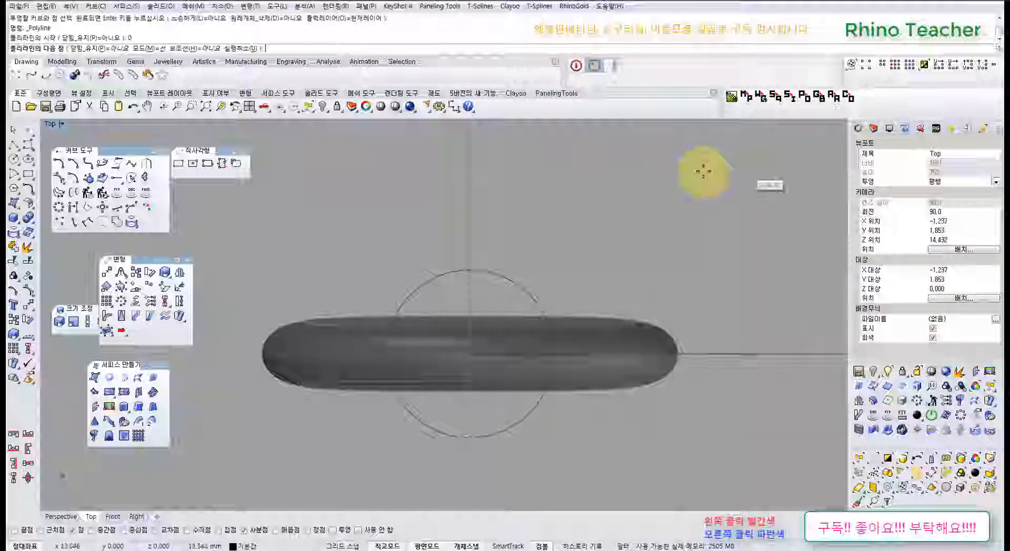
pyautogui.keyDown('shift'); pyautogui.click(498, 204); pyautogui.keyUp('shift')
pyautogui.rightClick(498, 204)
# - Examine the area around the crossing of the vertical line and the top of the circle
pyautogui.scroll(6, 455, 277)
pyautogui.moveTo(443, 311); pyautogui.dragTo(390, 285)
pyautogui.moveTo(438, 311); pyautogui.dragTo(451, 280, button='right')
pyautogui.click(496, 300)
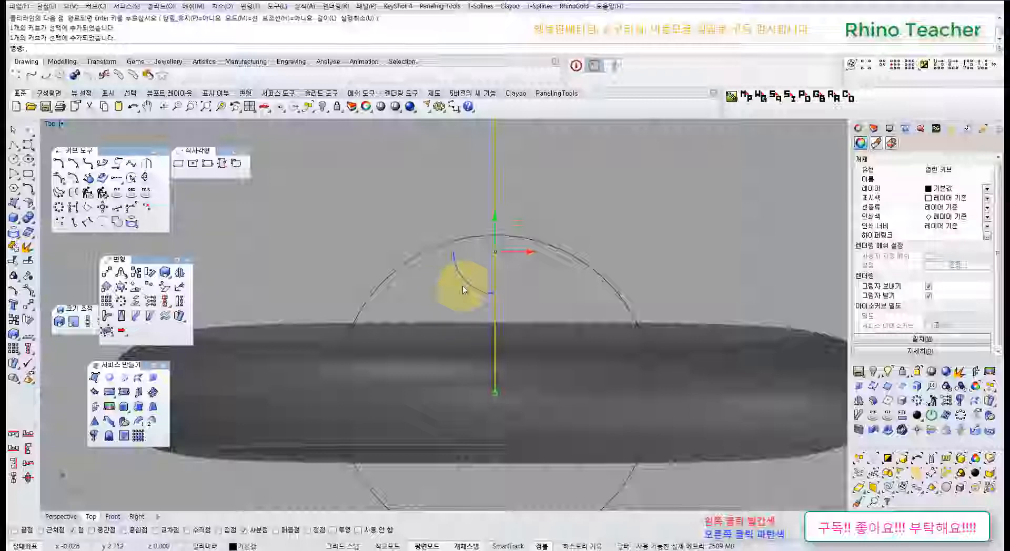
pyautogui.moveTo(500, 259)
pyautogui.mouseDown(button='right')
pyautogui.moveTo(417, 325)
pyautogui.moveTo(511, 243)
pyautogui.mouseUp(button='right')
pyautogui.click(523, 239)
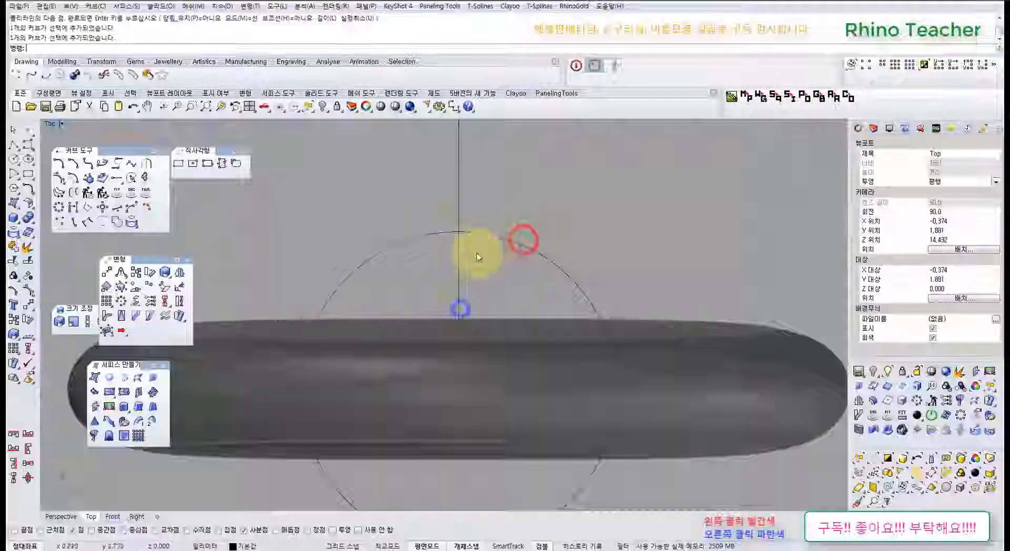
pyautogui.scroll(2, 480, 268)
pyautogui.click(530, 297)
pyautogui.moveTo(497, 201); pyautogui.dragTo(492, 203)
pyautogui.moveTo(471, 230); pyautogui.dragTo(516, 222, button='right')
pyautogui.moveTo(548, 174); pyautogui.dragTo(373, 144)
pyautogui.moveTo(380, 202); pyautogui.dragTo(369, 262, button='right')
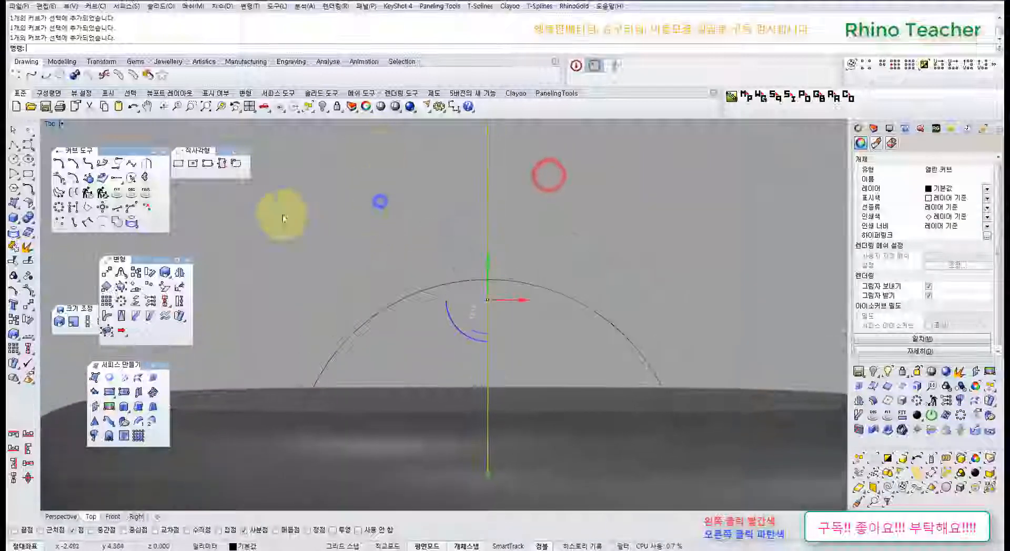
pyautogui.click(26, 143)
pyautogui.scroll(4, 500, 275)
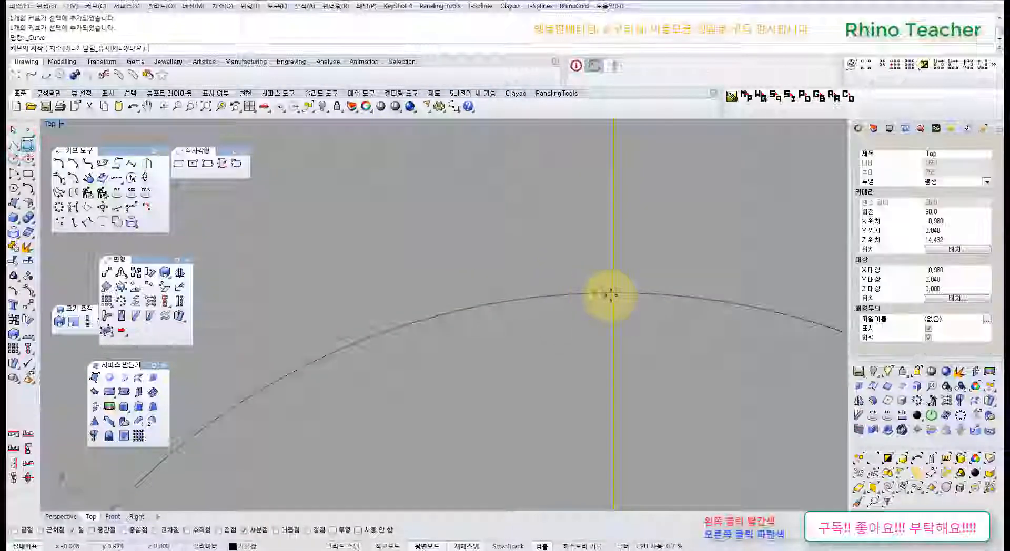
pyautogui.click(613, 293)
pyautogui.click(491, 291)
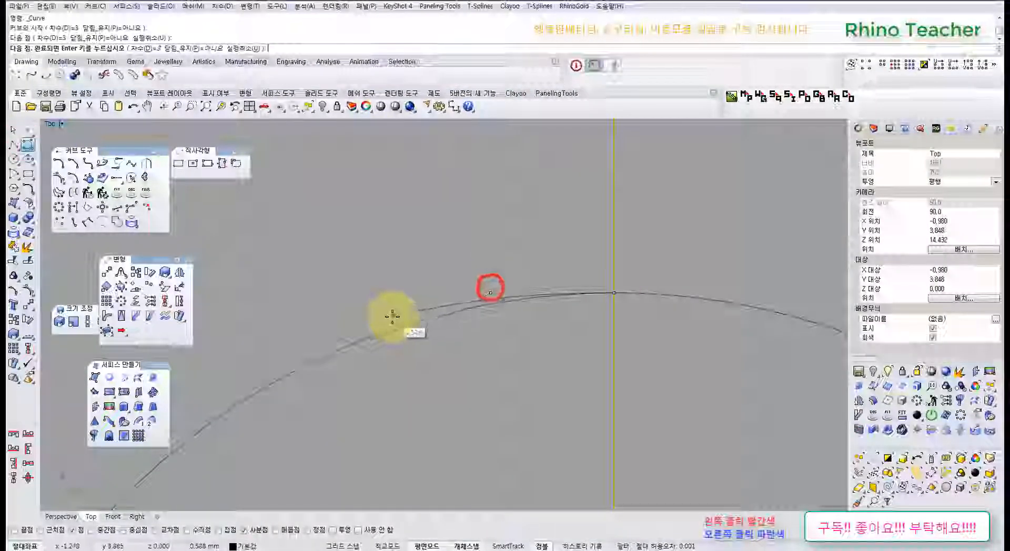
pyautogui.press('Escape')
# - Draw a degree 3 control-point curve from the circle's top, starting horizontally to the left and bending down into the ring band
pyautogui.rightClick(473, 272)
pyautogui.click(615, 296)
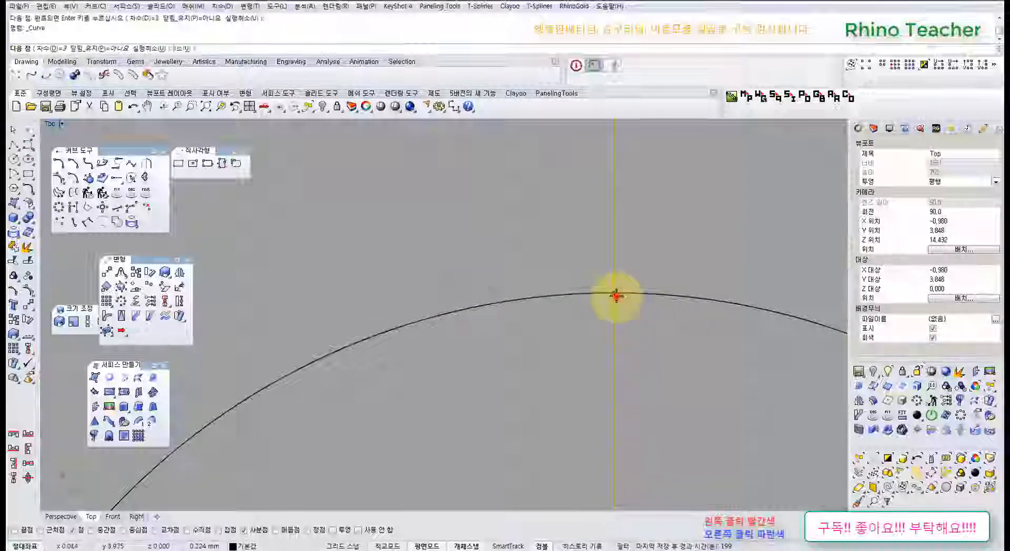
pyautogui.keyDown('shift'); pyautogui.click(439, 291); pyautogui.keyUp('shift')
pyautogui.scroll(-5, 435, 292)
pyautogui.moveTo(405, 340); pyautogui.dragTo(431, 283, button='right')
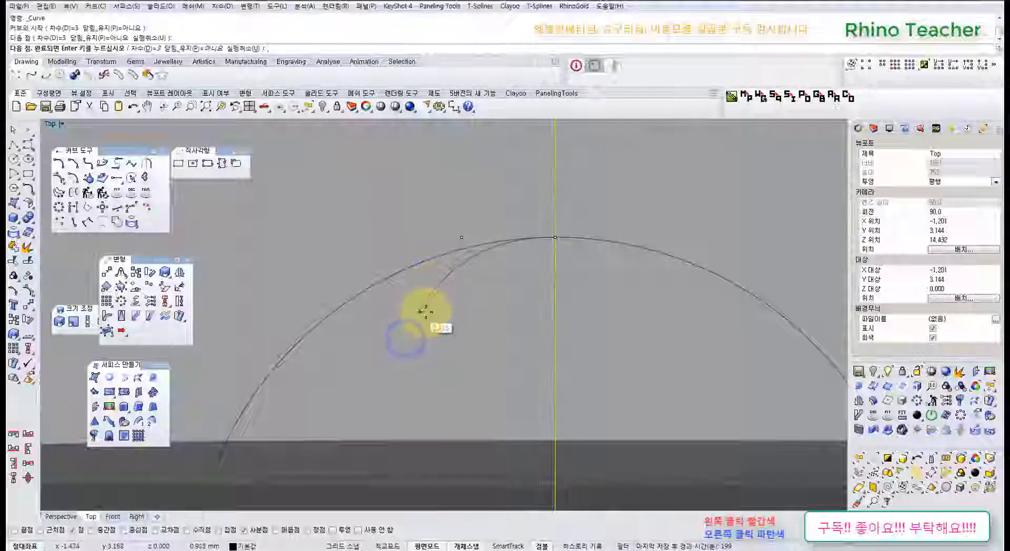
pyautogui.click(415, 327)
pyautogui.scroll(-4, 417, 342)
pyautogui.moveTo(412, 388); pyautogui.dragTo(422, 260, button='right')
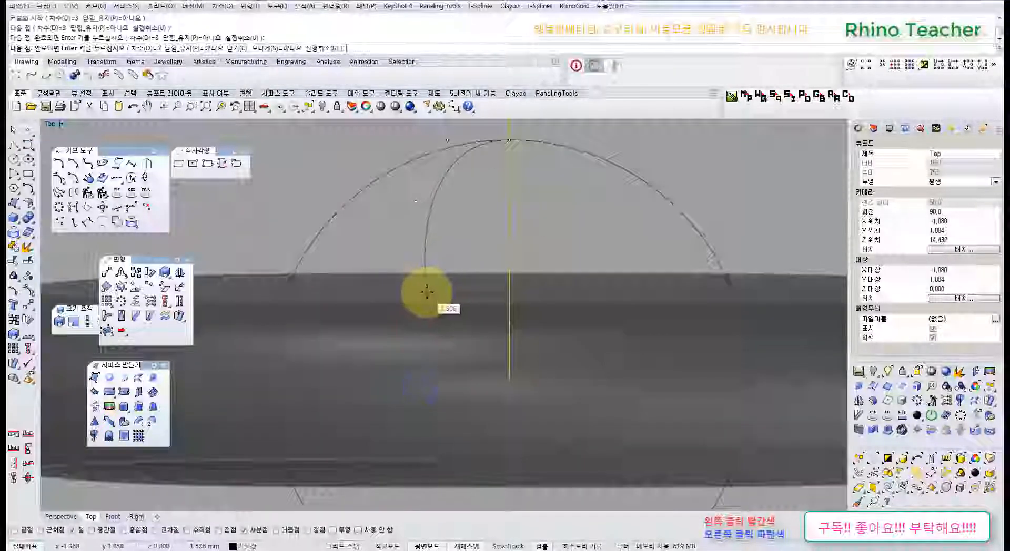
pyautogui.click(426, 292)
pyautogui.click(446, 347)
pyautogui.press('Return')
# - Mirror the half curve across the vertical axis through the origin (0)
pyautogui.click(493, 406)
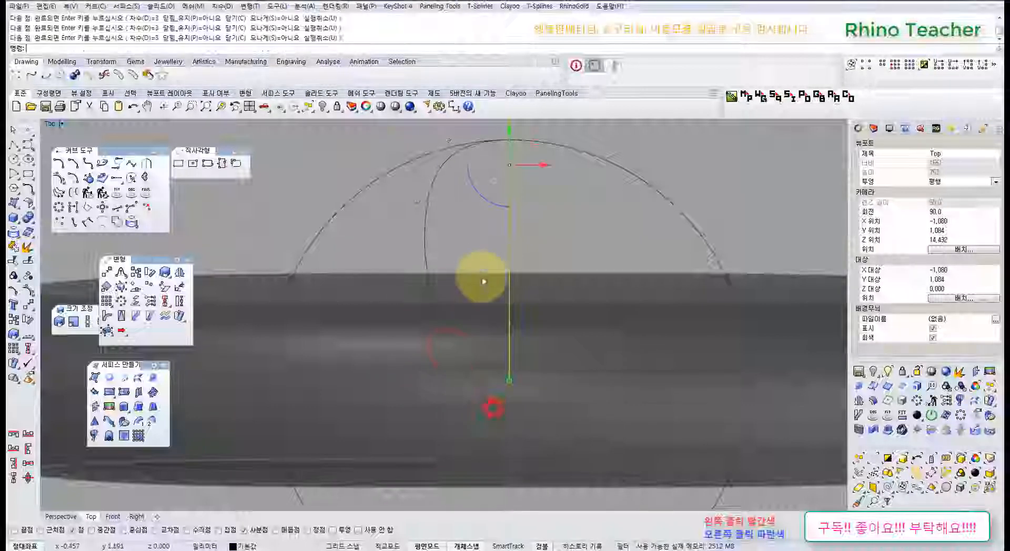
pyautogui.moveTo(415, 233); pyautogui.dragTo(398, 213)
pyautogui.moveTo(416, 225); pyautogui.dragTo(374, 309, button='right')
pyautogui.middleClick(444, 245)
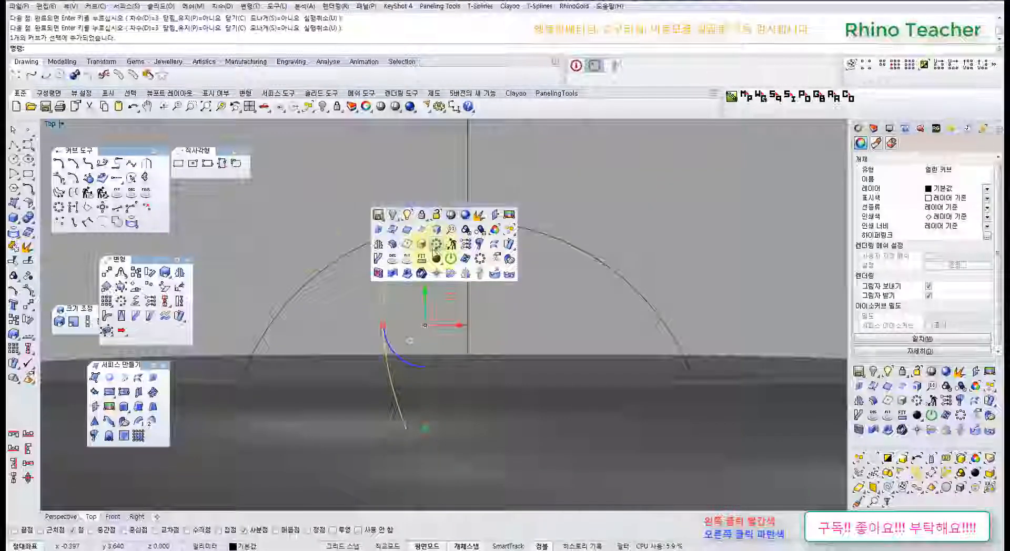
pyautogui.moveTo(293, 265); pyautogui.dragTo(279, 266, button='right')
pyautogui.click(179, 272)
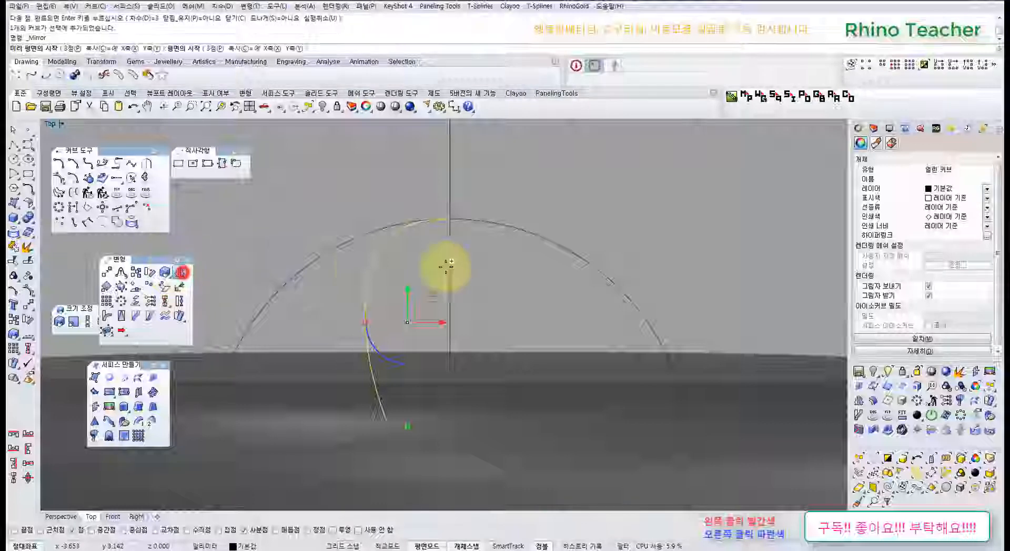
pyautogui.write('0')
pyautogui.press('Return')
pyautogui.click(473, 268)
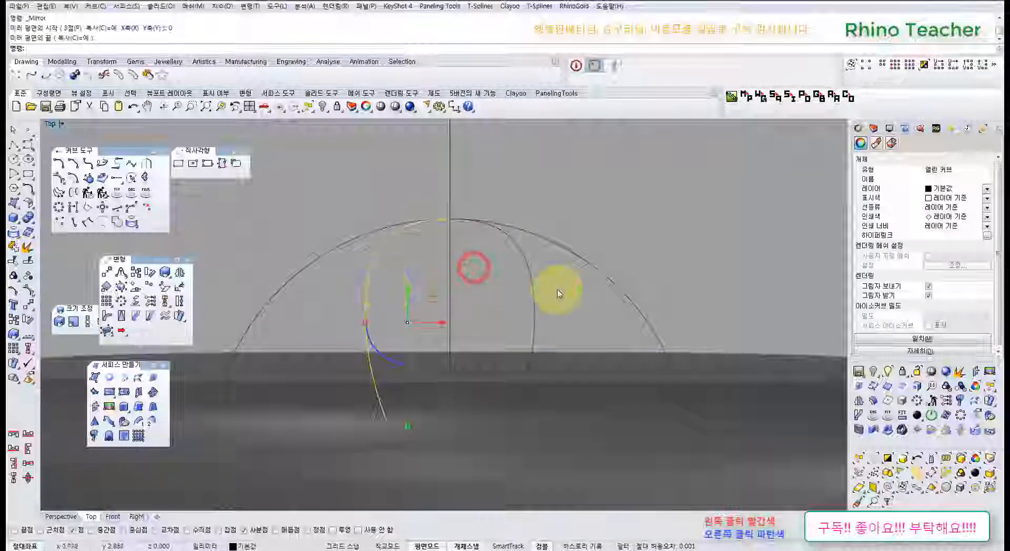
# - Move the two mirrored half curves up and to the right, clear of the circle and ring
pyautogui.click(570, 299)
pyautogui.scroll(-2, 488, 322)
pyautogui.moveTo(516, 283); pyautogui.dragTo(440, 333, button='right')
pyautogui.moveTo(417, 336)
pyautogui.mouseDown()
pyautogui.moveTo(557, 243)
pyautogui.moveTo(562, 222)
pyautogui.moveTo(522, 198)
pyautogui.mouseUp()
pyautogui.click(528, 200)
pyautogui.moveTo(619, 178); pyautogui.dragTo(564, 216, button='right')
pyautogui.moveTo(569, 219); pyautogui.dragTo(479, 219)
# - Check the geometric continuity between the two half curves where they meet at the top
pyautogui.scroll(2, 511, 229)
pyautogui.scroll(2, 511, 229)
pyautogui.click(510, 263)
pyautogui.scroll(8, 513, 236)
pyautogui.moveTo(575, 221); pyautogui.dragTo(512, 260, button='right')
pyautogui.moveTo(551, 257); pyautogui.dragTo(517, 300)
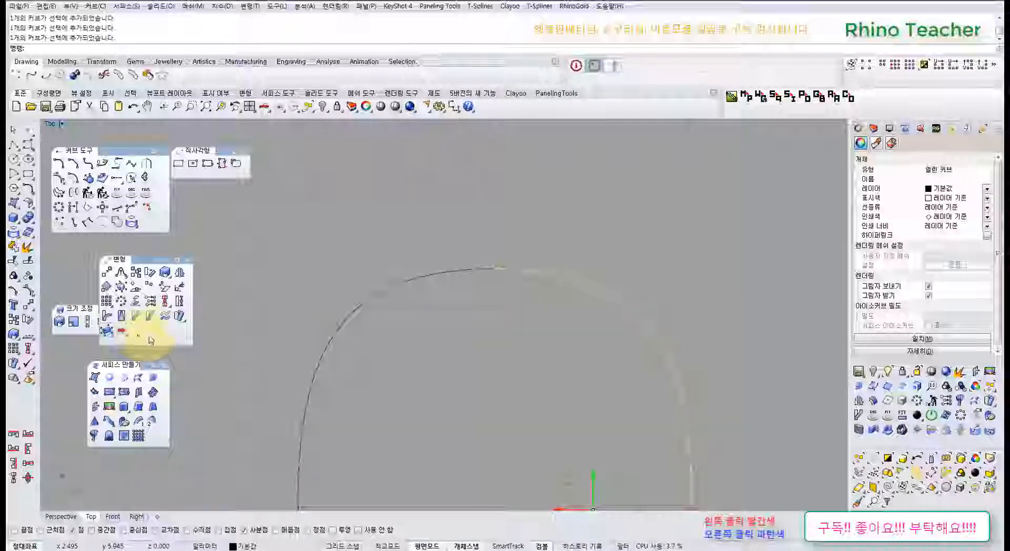
pyautogui.click(28, 334)
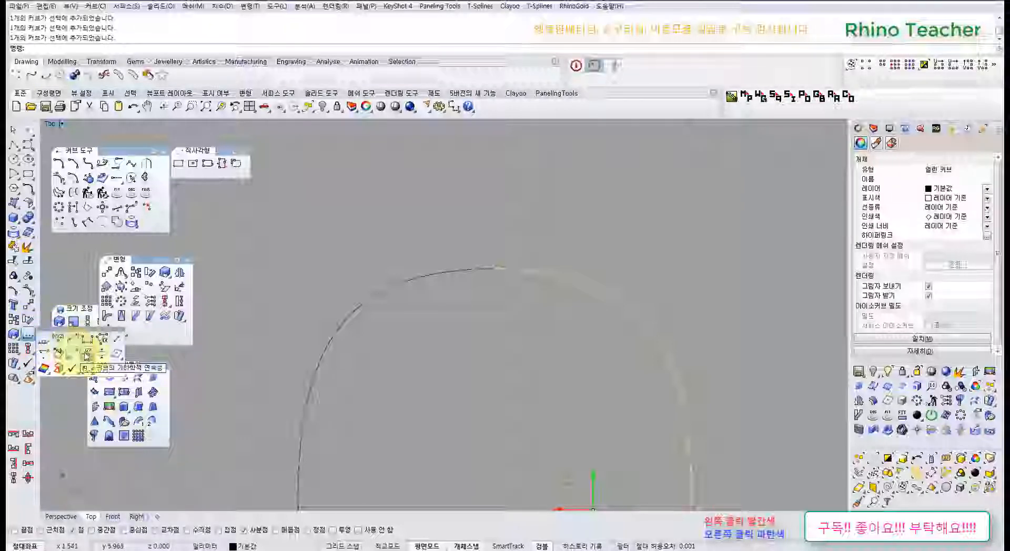
pyautogui.click(74, 354)
pyautogui.click(477, 271)
pyautogui.click(520, 273)
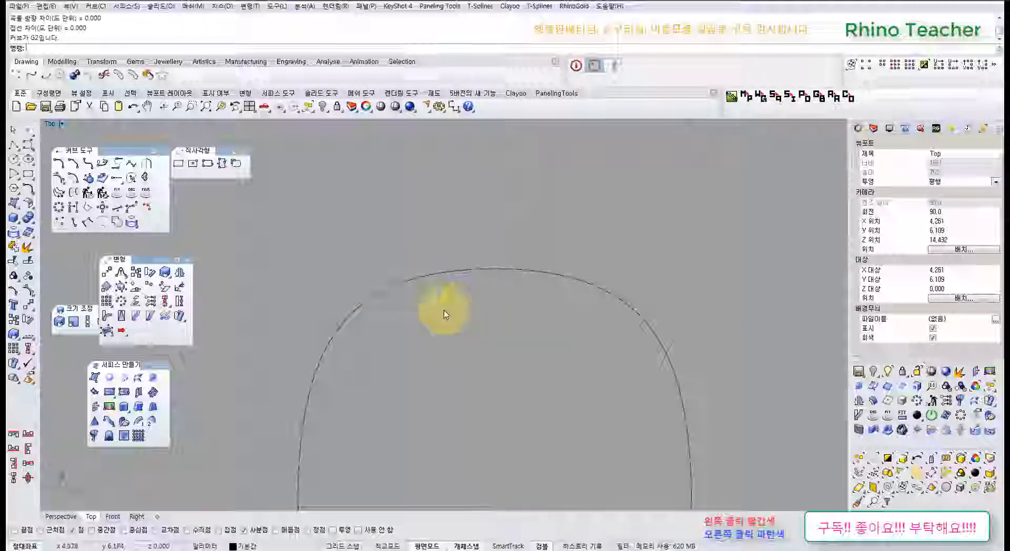
# - Draw an L-shaped polyline beside the dome curves, with a horizontal leg about 2 mm long and a vertical leg going down
pyautogui.moveTo(424, 313); pyautogui.dragTo(384, 243)
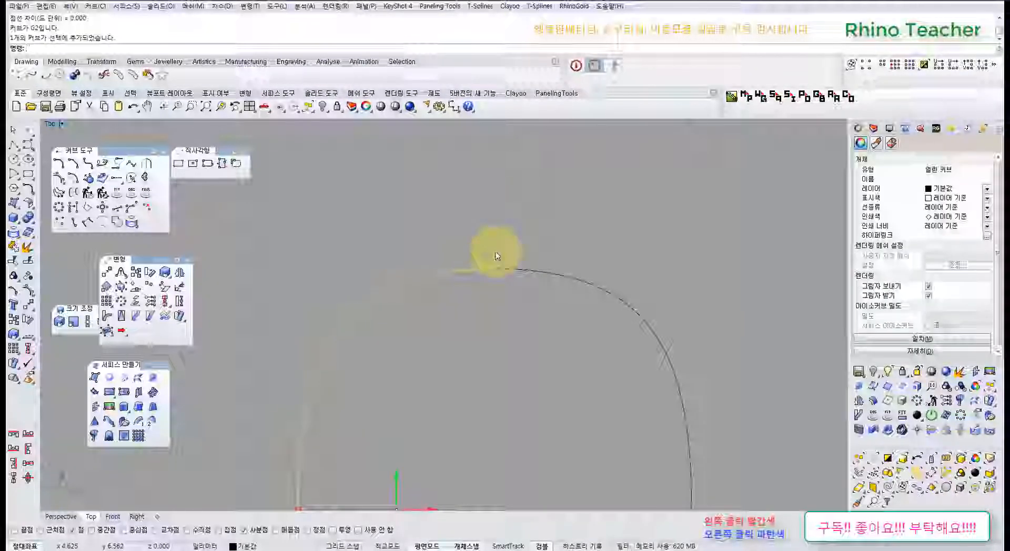
pyautogui.click(538, 344)
pyautogui.scroll(-6, 467, 273)
pyautogui.moveTo(468, 273); pyautogui.dragTo(367, 293, button='right')
pyautogui.click(417, 237)
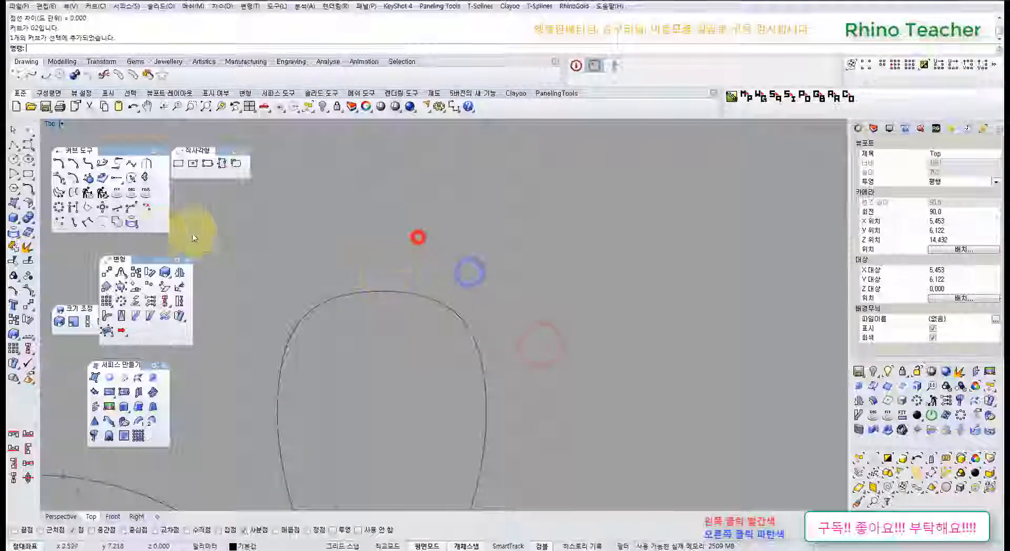
pyautogui.click(14, 144)
pyautogui.click(440, 231)
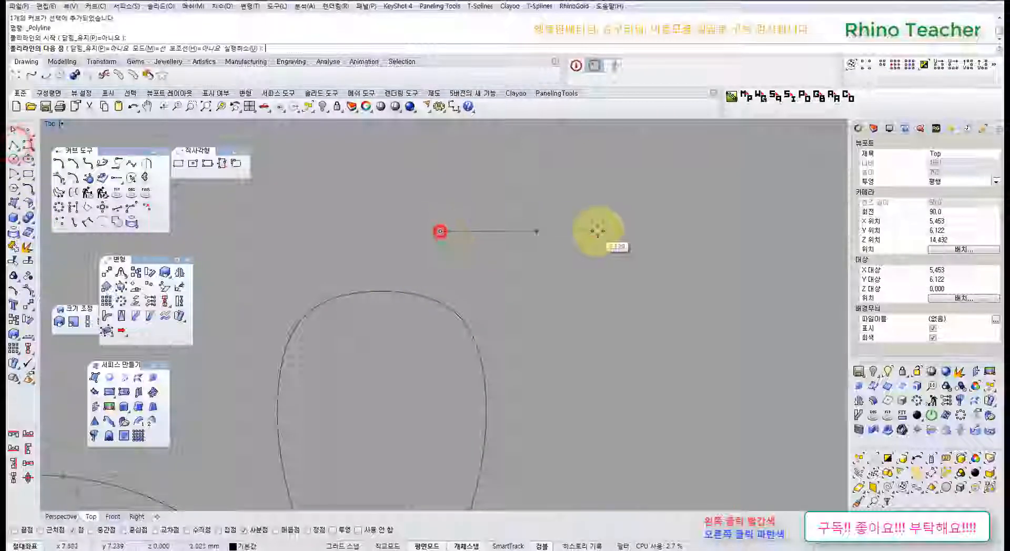
pyautogui.click(598, 231)
pyautogui.click(596, 359)
pyautogui.rightClick(597, 360)
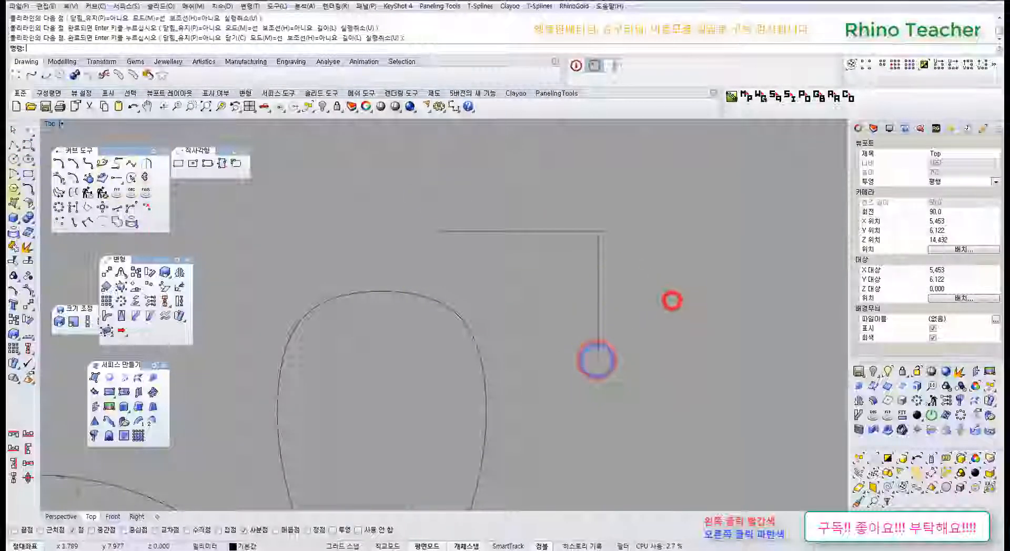
# - Display the control points of both dome halves and examine how they line up at the top
pyautogui.moveTo(561, 237); pyautogui.dragTo(428, 249, button='right')
pyautogui.click(340, 332)
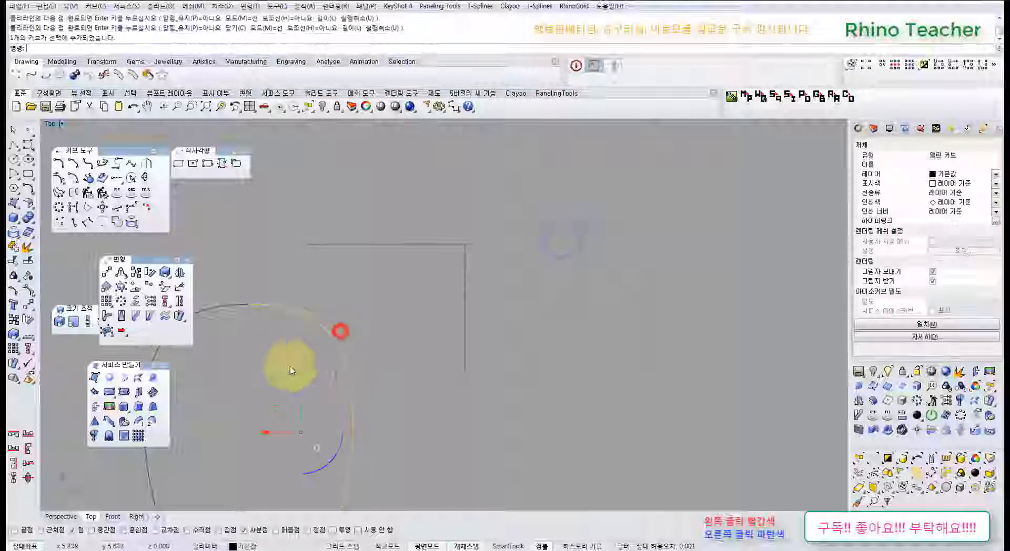
pyautogui.moveTo(274, 367); pyautogui.dragTo(412, 362, button='right')
pyautogui.click(376, 354)
pyautogui.press('F10')
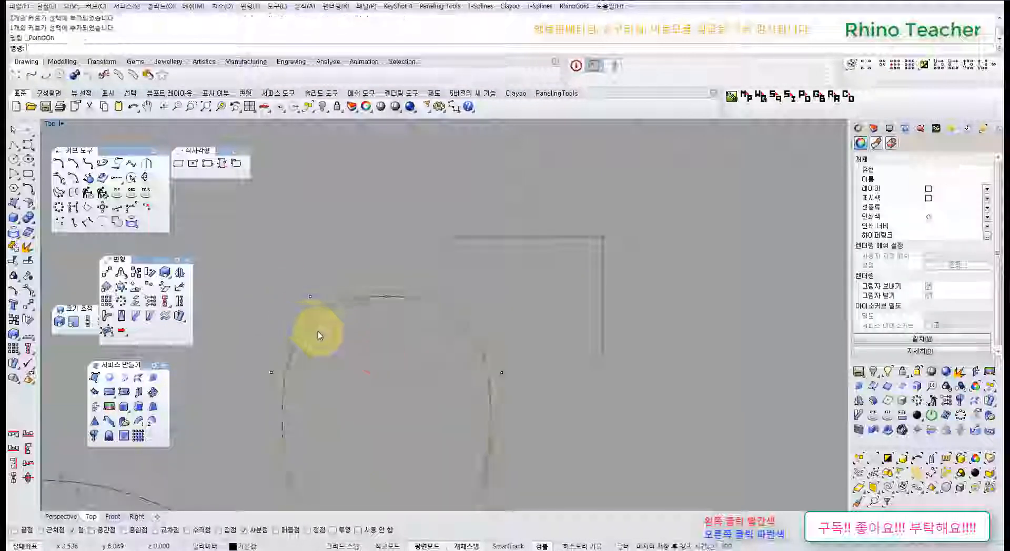
pyautogui.moveTo(519, 305); pyautogui.dragTo(336, 328, button='right')
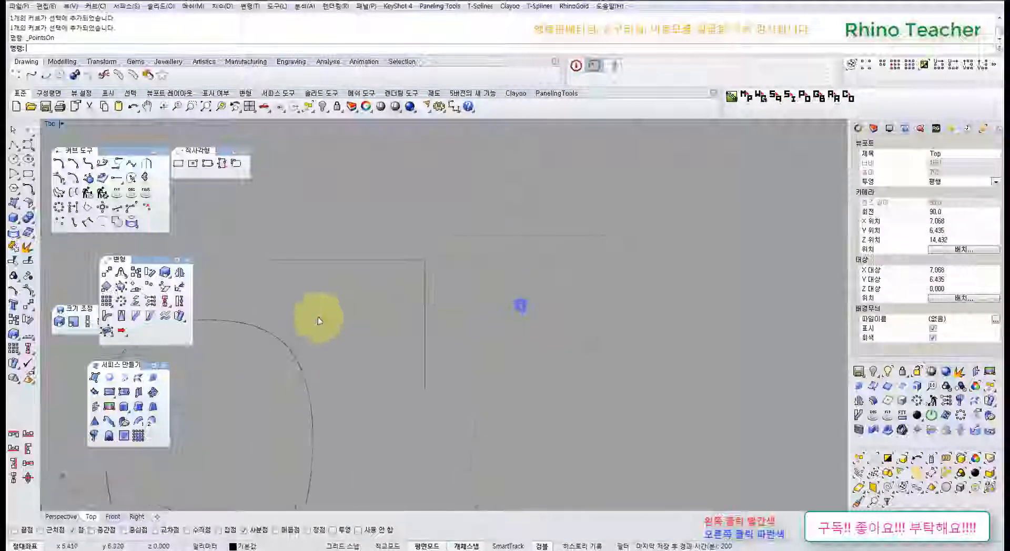
# - Draw another half-arch control-point curve right of the L-shaped polyline, going left from its top end and curving down
pyautogui.click(27, 146)
pyautogui.click(573, 272)
pyautogui.click(530, 271)
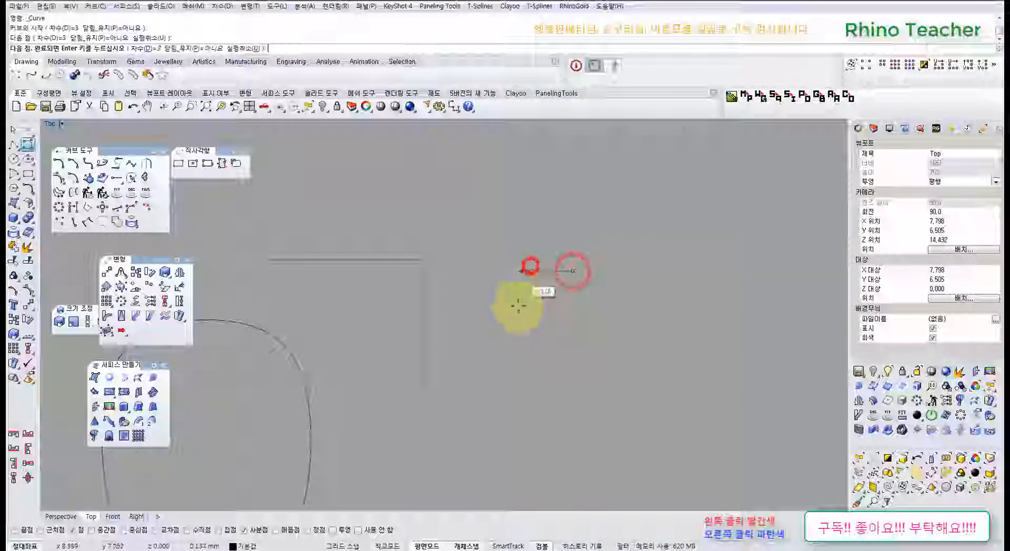
pyautogui.click(516, 355)
pyautogui.rightClick(516, 406)
# - Mirror the new half-arch curve across a vertical line through its top end
pyautogui.moveTo(590, 370); pyautogui.dragTo(530, 316)
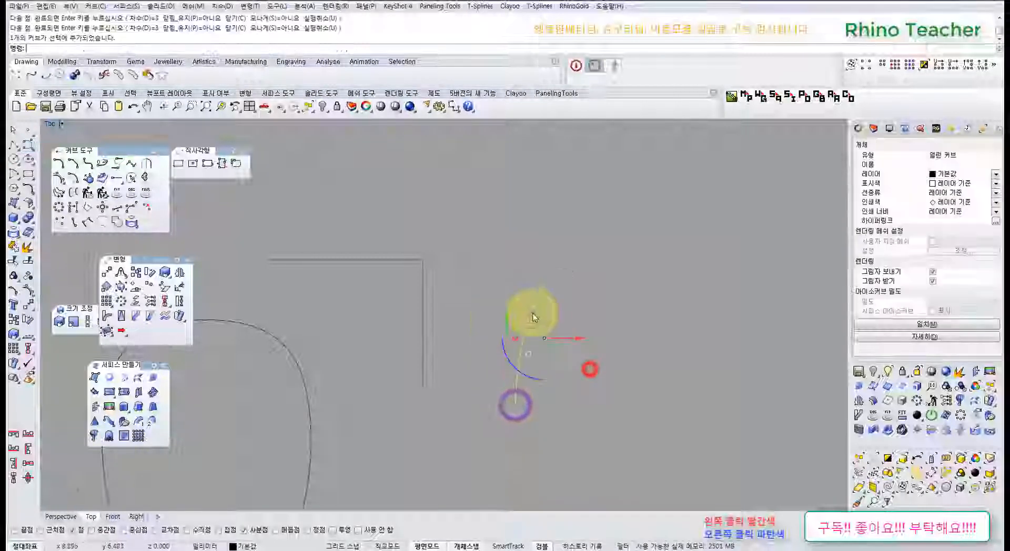
pyautogui.moveTo(570, 302); pyautogui.dragTo(481, 332, button='right')
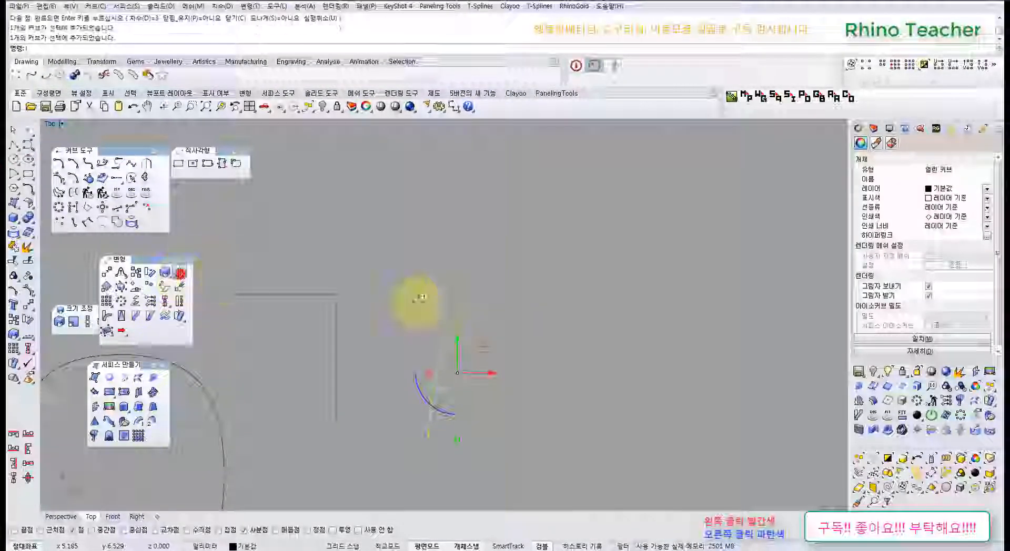
pyautogui.click(484, 311)
pyautogui.click(479, 404)
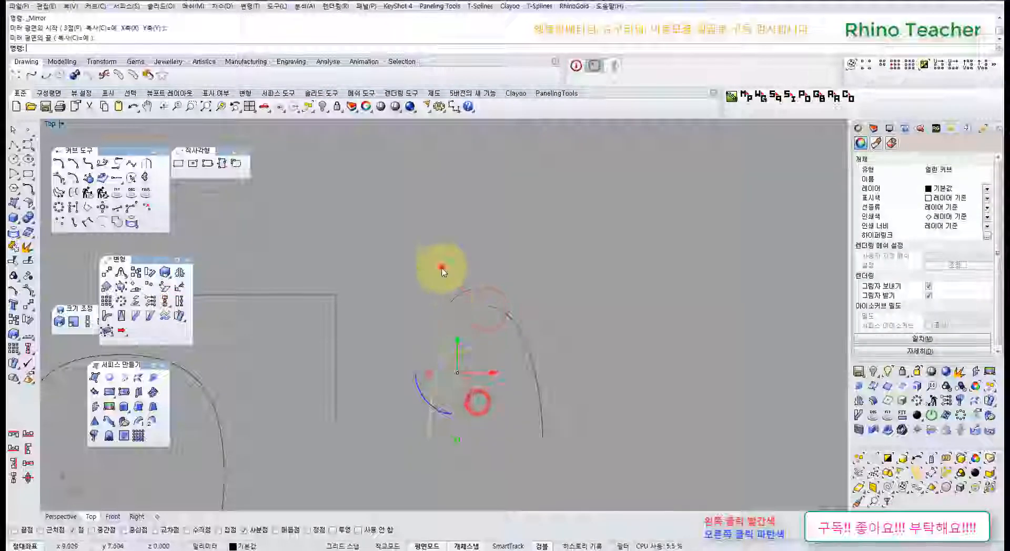
pyautogui.click(442, 268)
# - Check the geometric continuity between the two halves of the new arch at their shared top end
pyautogui.moveTo(451, 284); pyautogui.dragTo(425, 261, button='right')
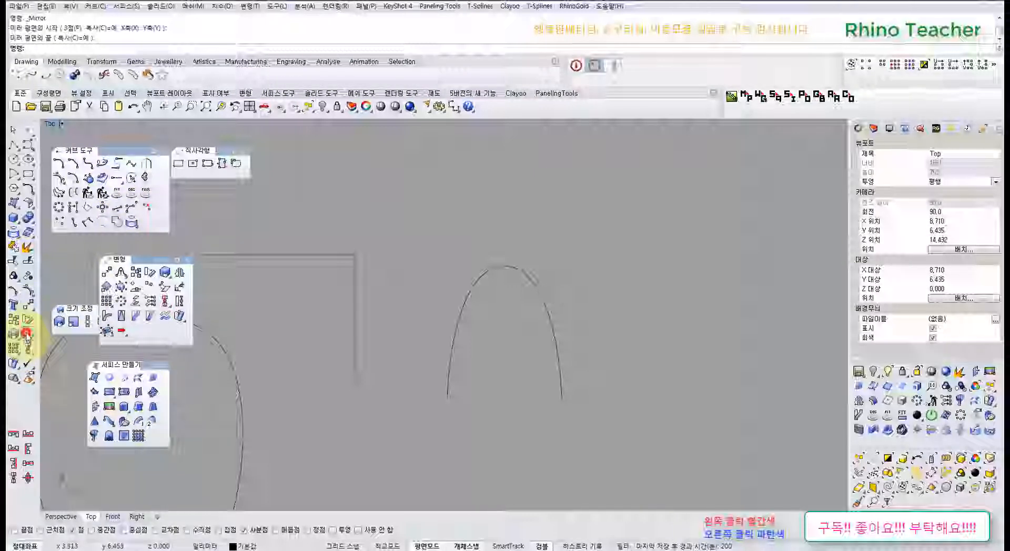
pyautogui.moveTo(28, 336); pyautogui.dragTo(208, 376)
pyautogui.click(211, 399)
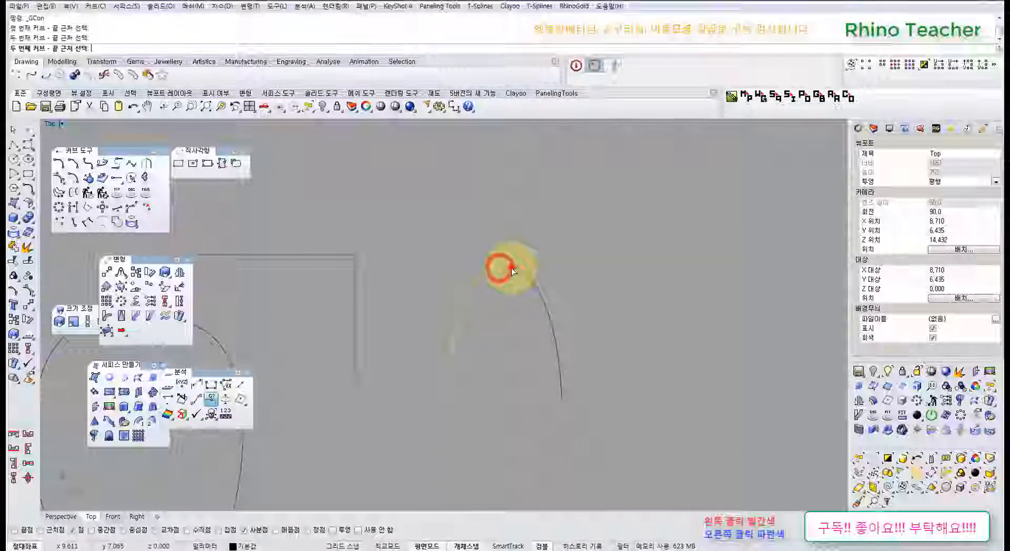
pyautogui.click(511, 267)
pyautogui.moveTo(453, 290); pyautogui.dragTo(653, 269, button='right')
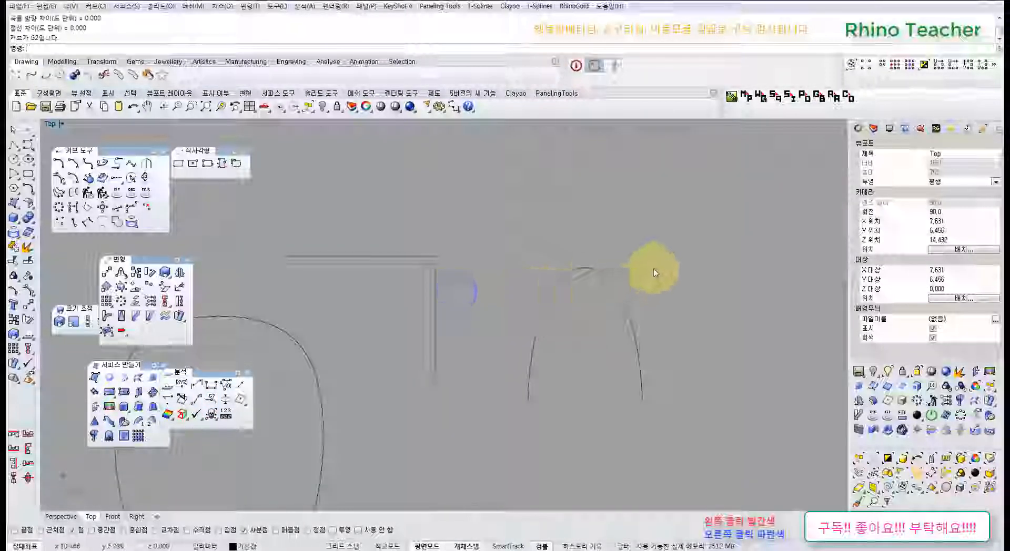
pyautogui.moveTo(653, 270); pyautogui.dragTo(498, 340)
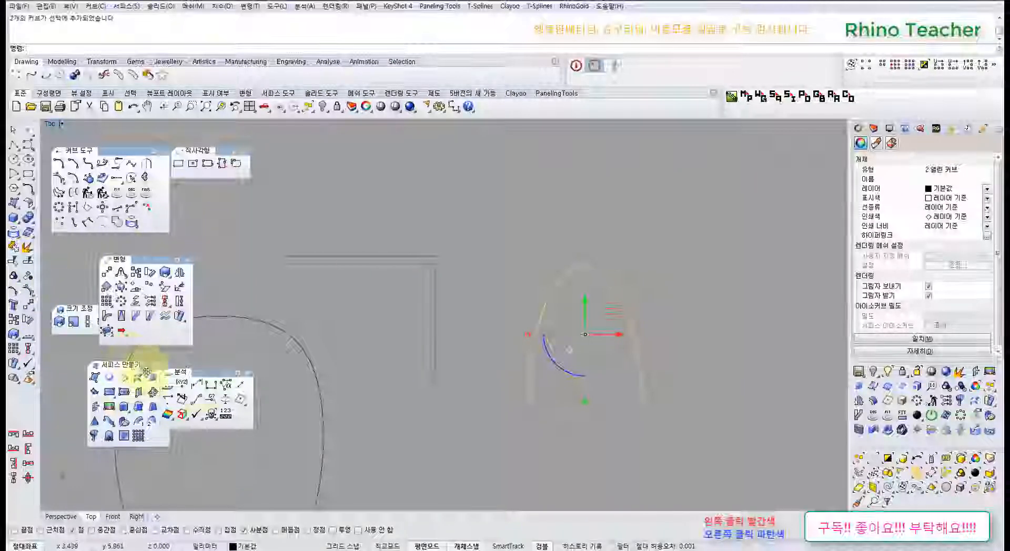
pyautogui.click(210, 400)
pyautogui.click(415, 255)
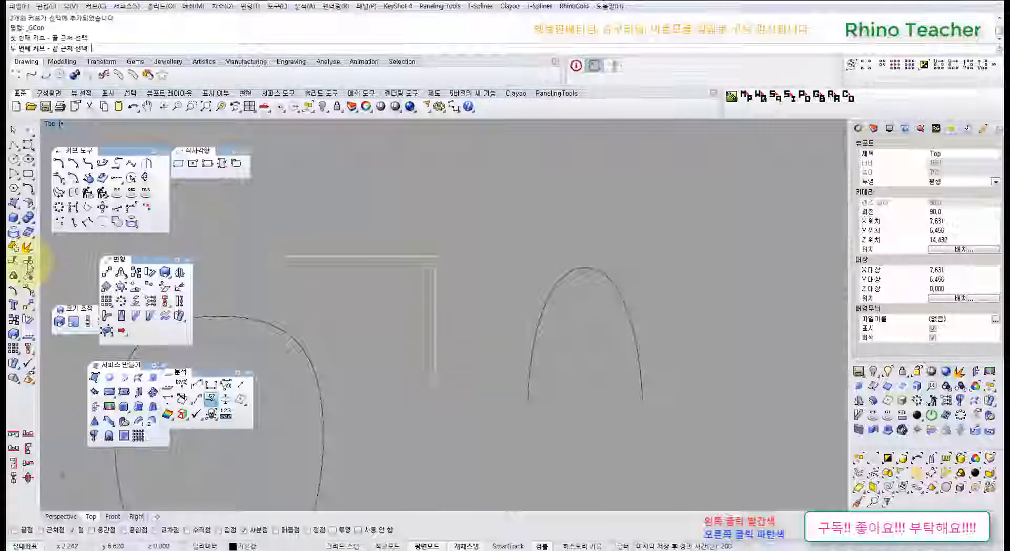
# - Explode the L-shaped polyline into its separate horizontal and vertical segments
pyautogui.click(27, 246)
pyautogui.click(346, 202)
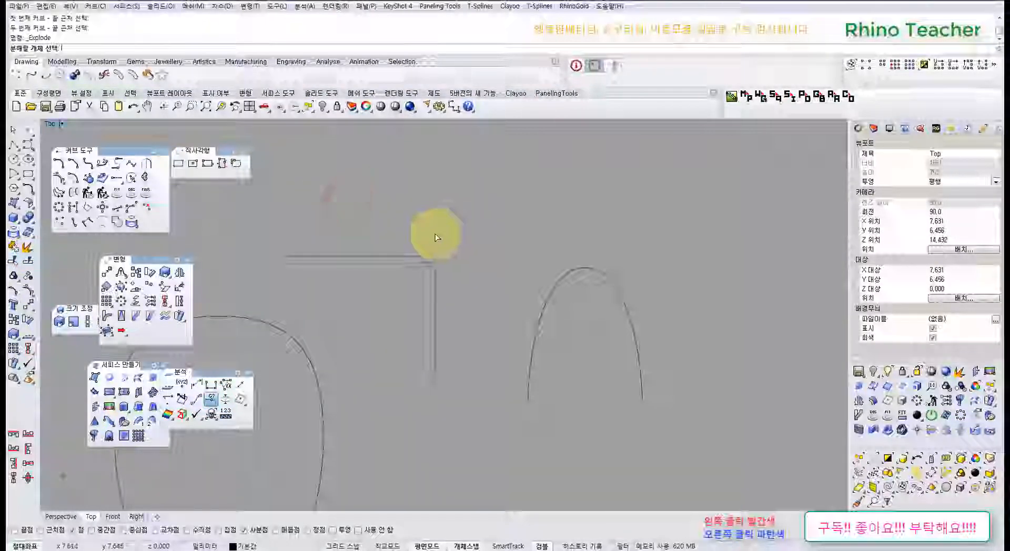
pyautogui.press('Escape')
pyautogui.moveTo(459, 225); pyautogui.dragTo(404, 303)
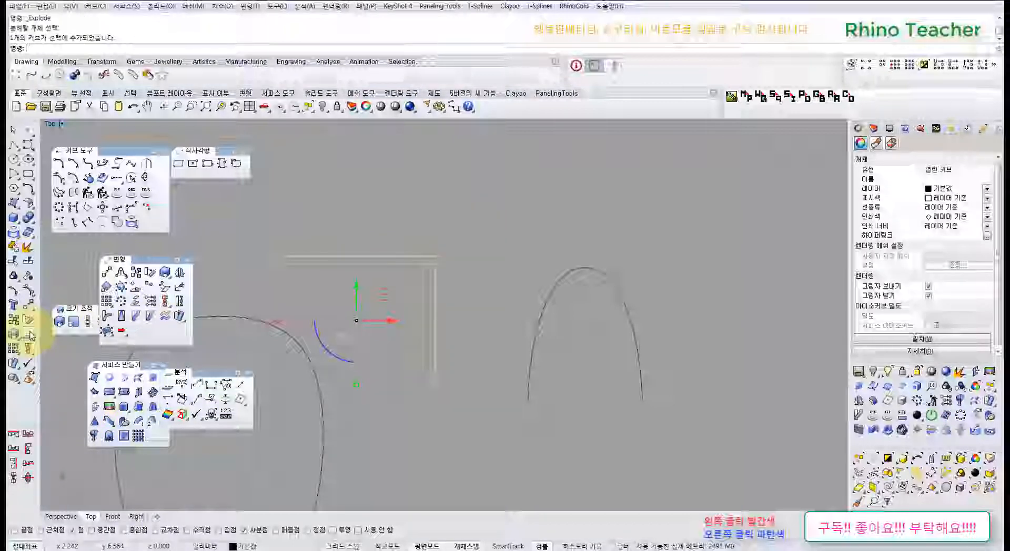
pyautogui.click(27, 246)
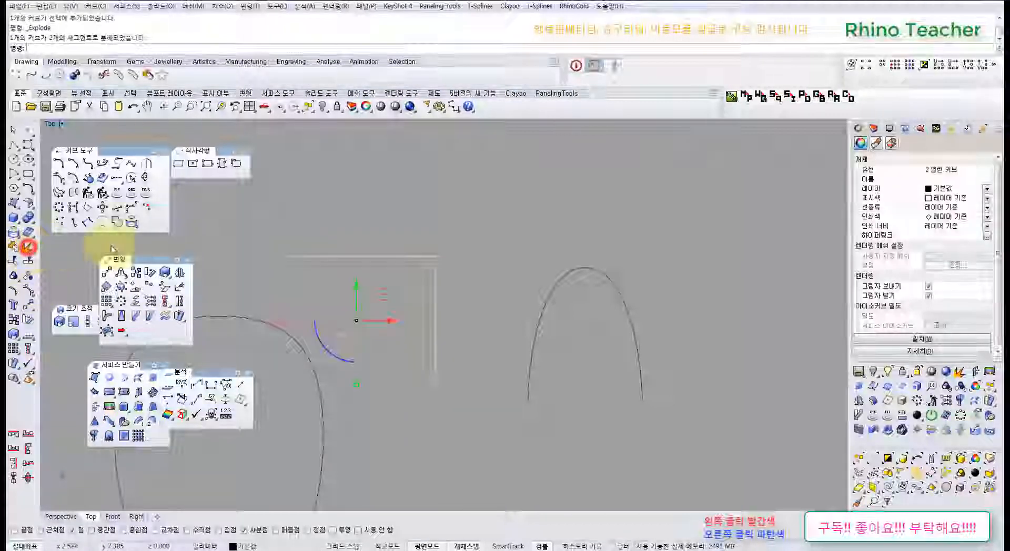
pyautogui.click(403, 232)
pyautogui.click(401, 182)
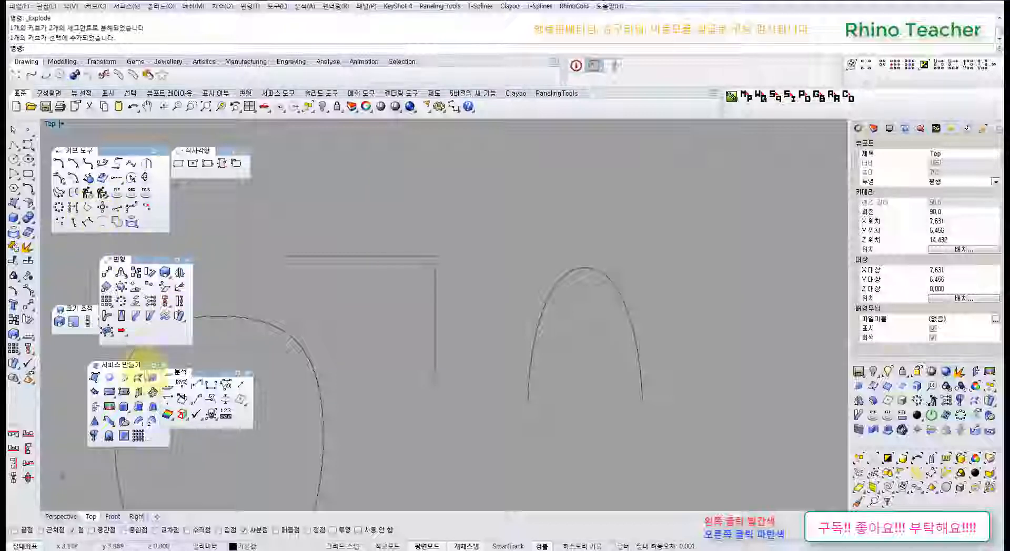
# - Check the geometric continuity between the horizontal and vertical line segments at their shared corner
pyautogui.click(209, 401)
pyautogui.click(422, 258)
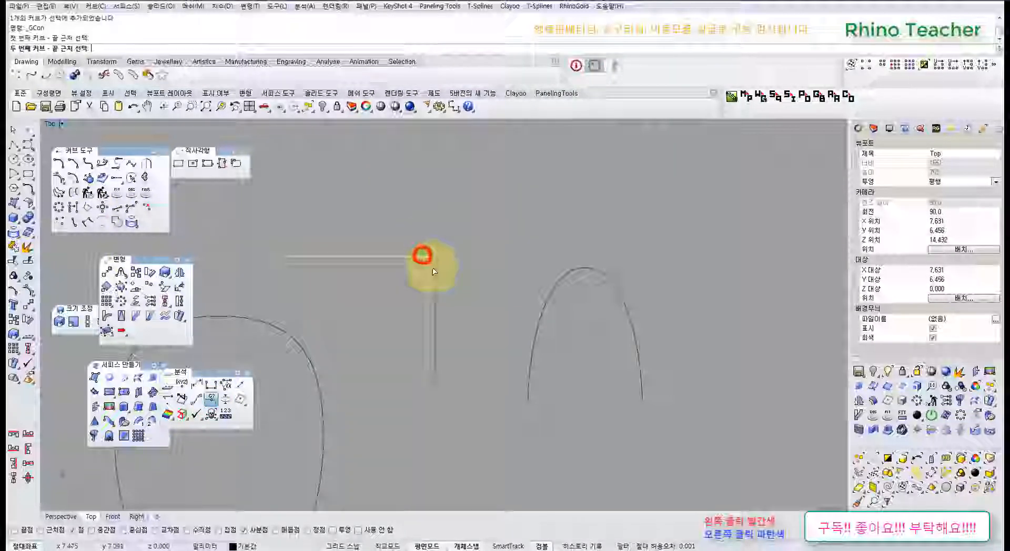
pyautogui.click(434, 272)
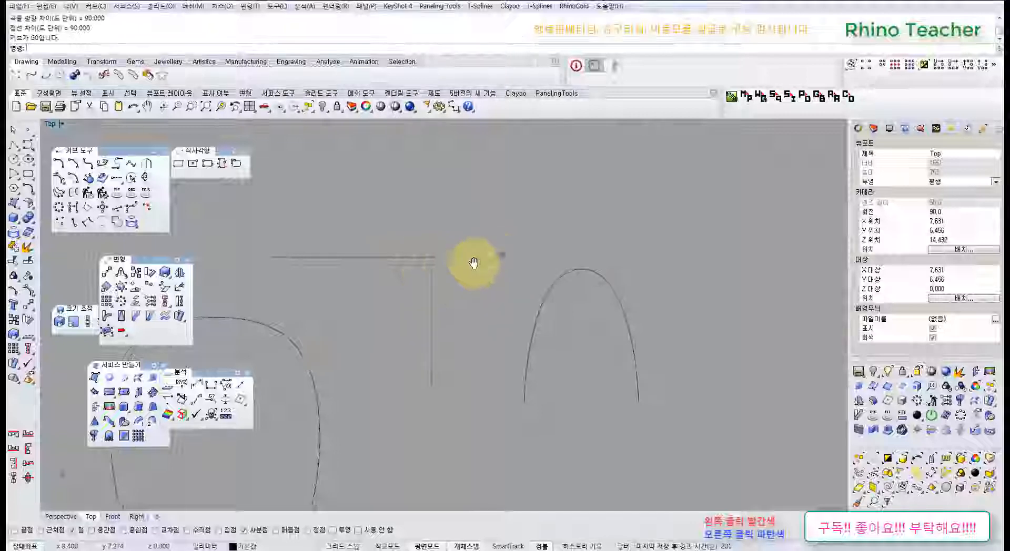
# - Compare the sharp corner of the two line segments with the smooth joint between the halves of the neighbouring arch
pyautogui.moveTo(501, 254); pyautogui.dragTo(435, 286, button='right')
pyautogui.moveTo(426, 289); pyautogui.dragTo(347, 255)
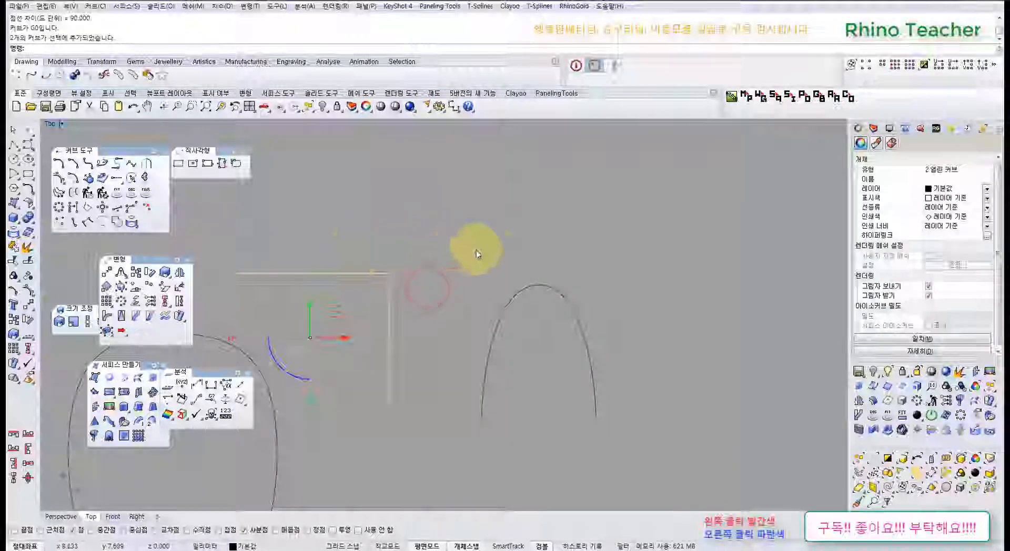
pyautogui.moveTo(491, 253); pyautogui.dragTo(426, 251, button='right')
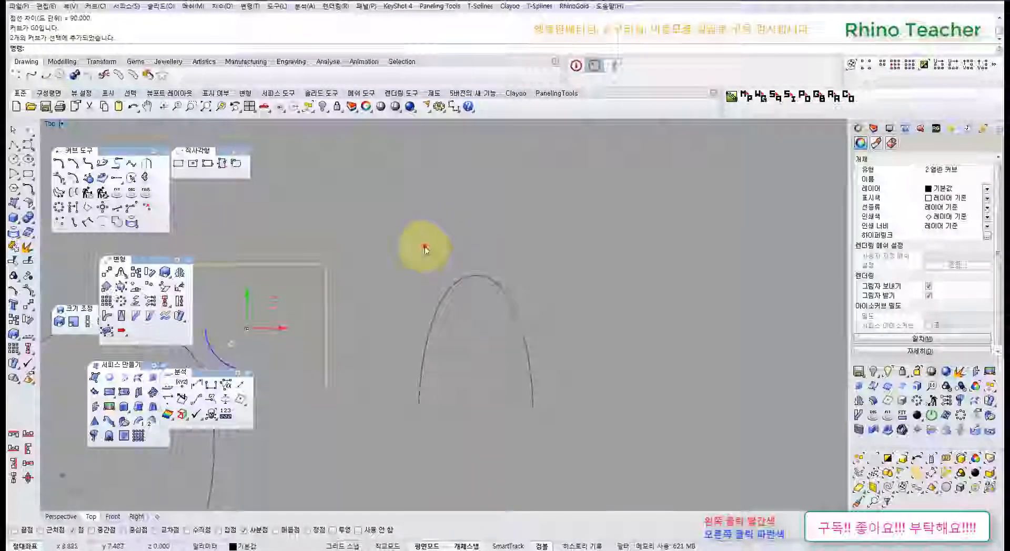
pyautogui.click(425, 247)
pyautogui.moveTo(514, 254); pyautogui.dragTo(449, 326)
pyautogui.click(438, 253)
pyautogui.moveTo(454, 270); pyautogui.dragTo(433, 333, button='right')
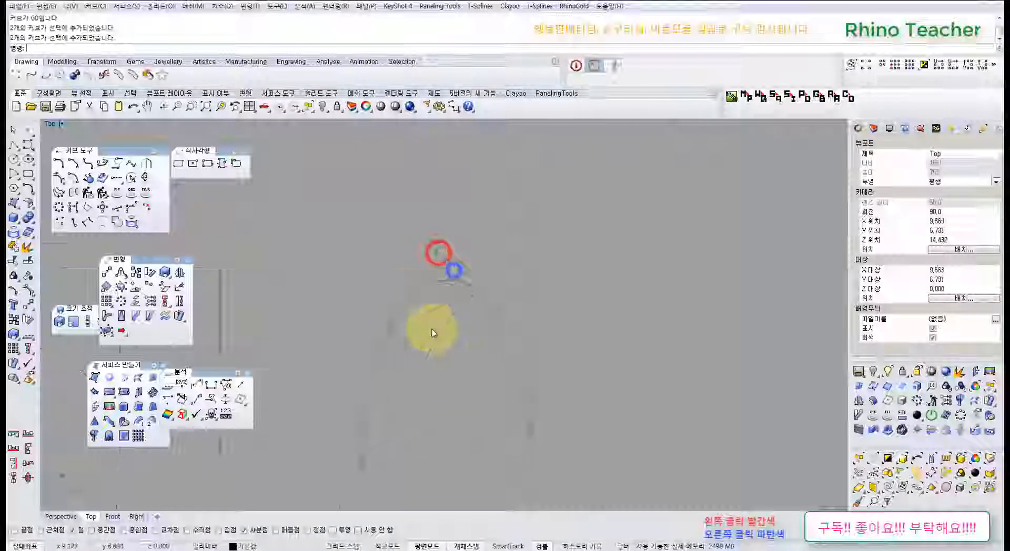
pyautogui.moveTo(442, 349); pyautogui.dragTo(367, 298)
pyautogui.moveTo(530, 262); pyautogui.dragTo(476, 322)
pyautogui.moveTo(490, 328); pyautogui.dragTo(387, 310)
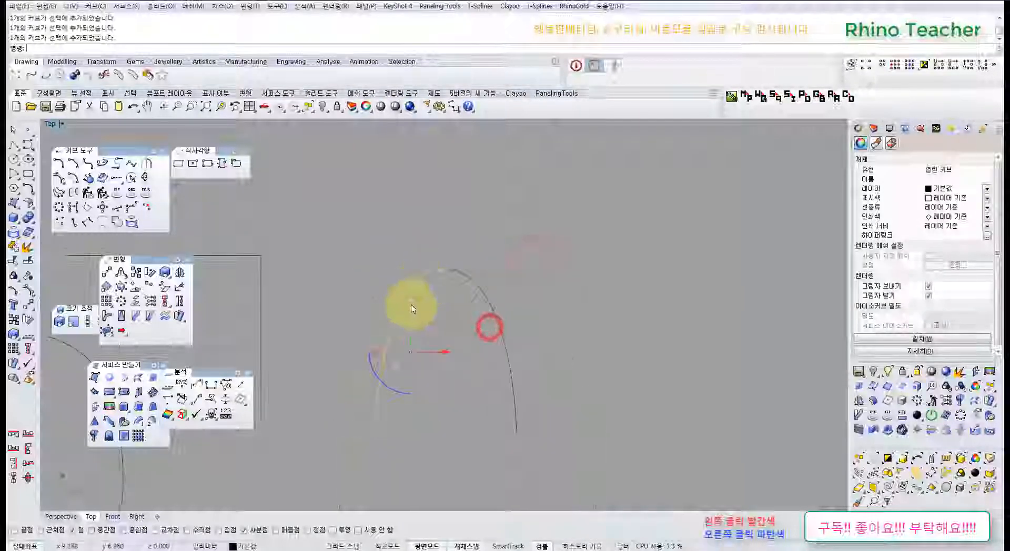
pyautogui.moveTo(412, 309); pyautogui.dragTo(618, 299, button='right')
# - Delete the two line segments of the exploded L-shape, keeping the arch beside them
pyautogui.moveTo(717, 210); pyautogui.dragTo(550, 293)
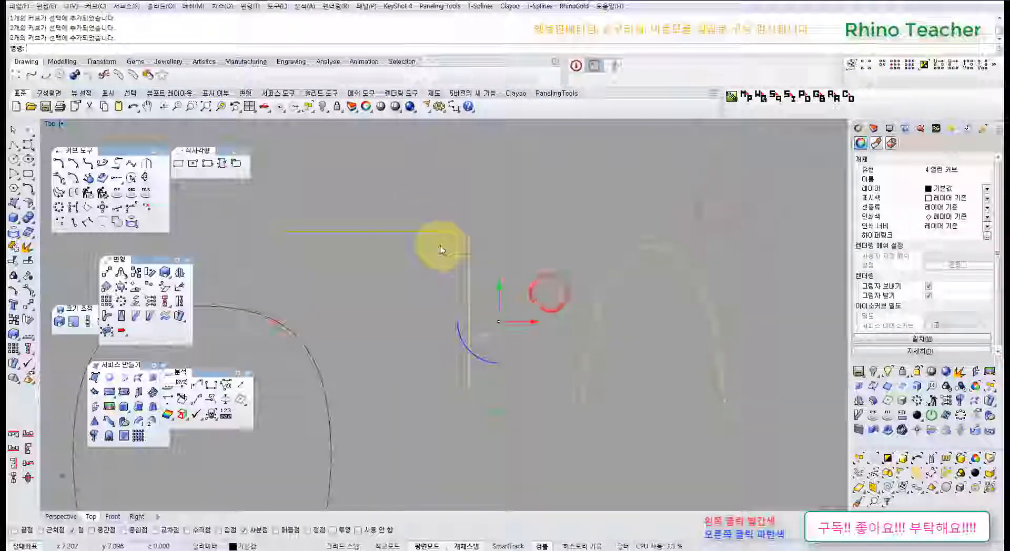
pyautogui.click(468, 184)
pyautogui.press('Delete')
pyautogui.moveTo(539, 248); pyautogui.dragTo(387, 309, button='right')
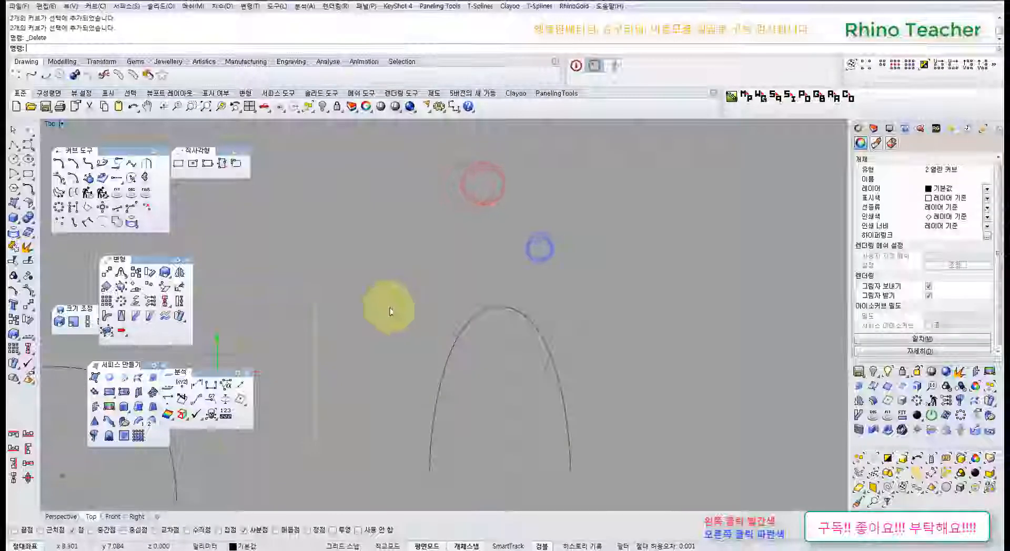
pyautogui.click(504, 374)
pyautogui.click(647, 296)
pyautogui.moveTo(600, 352); pyautogui.dragTo(560, 248, button='right')
pyautogui.moveTo(654, 259); pyautogui.dragTo(435, 218)
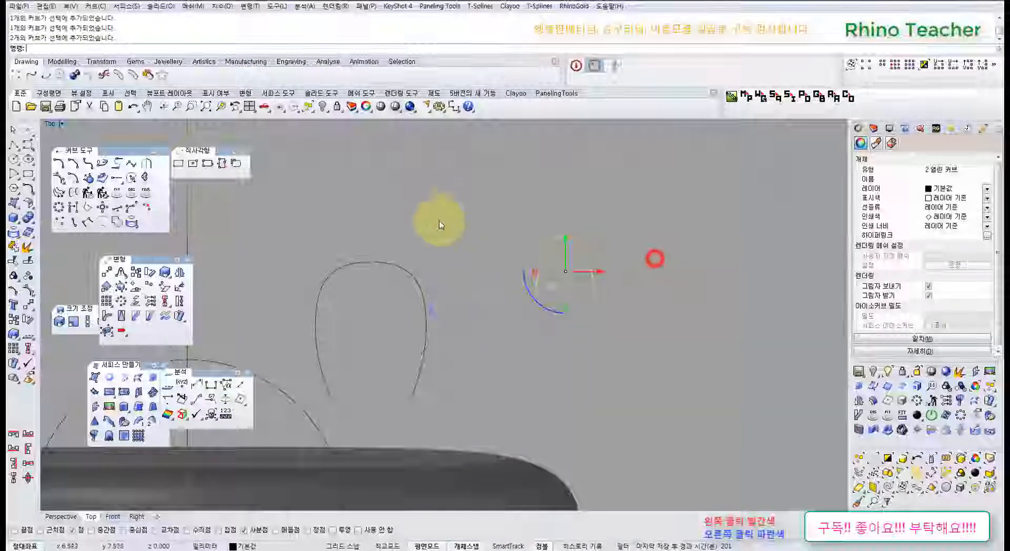
pyautogui.moveTo(391, 255); pyautogui.dragTo(524, 273, button='right')
pyautogui.press('Delete')
pyautogui.click(521, 241)
pyautogui.moveTo(392, 358); pyautogui.dragTo(441, 291, button='right')
pyautogui.click(486, 259)
pyautogui.hotkey('ctrl', 'z')
# - Display the control points of both narrow arch halves and examine the ones beside their shared top end
pyautogui.press('F10')
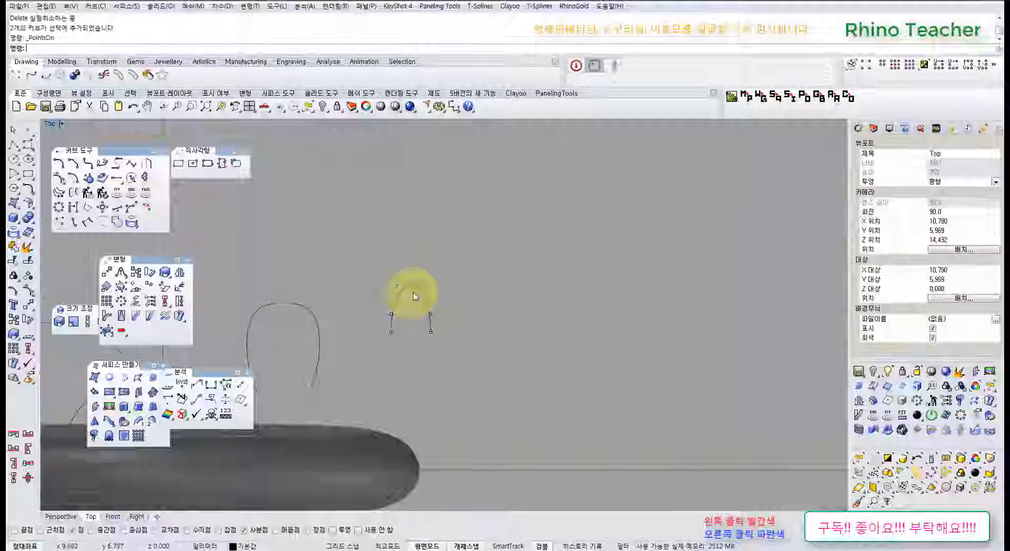
pyautogui.scroll(5, 380, 276)
pyautogui.moveTo(324, 249); pyautogui.dragTo(368, 284)
pyautogui.scroll(1, 380, 274)
pyautogui.moveTo(484, 237); pyautogui.dragTo(571, 302)
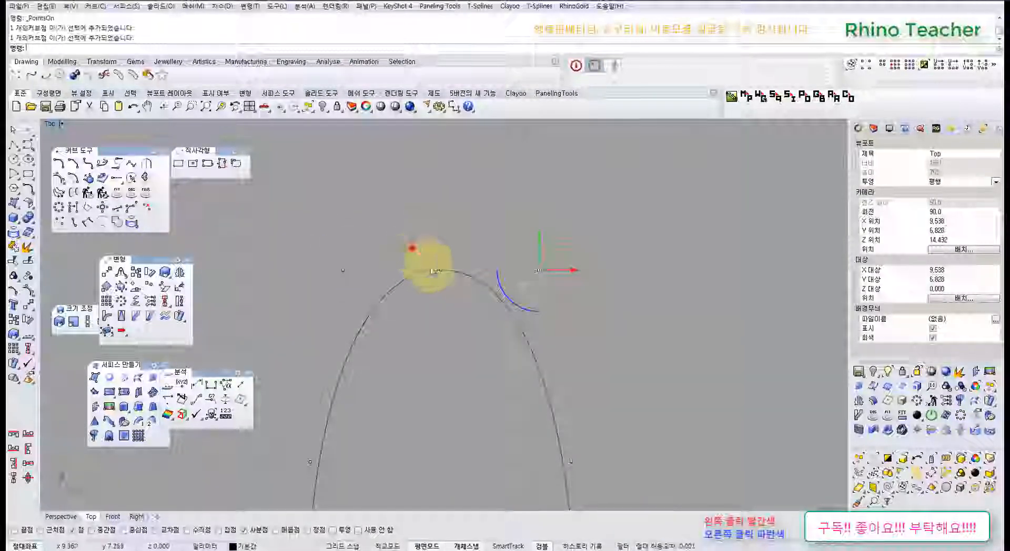
pyautogui.moveTo(434, 271); pyautogui.dragTo(462, 304)
pyautogui.moveTo(316, 228); pyautogui.dragTo(463, 305)
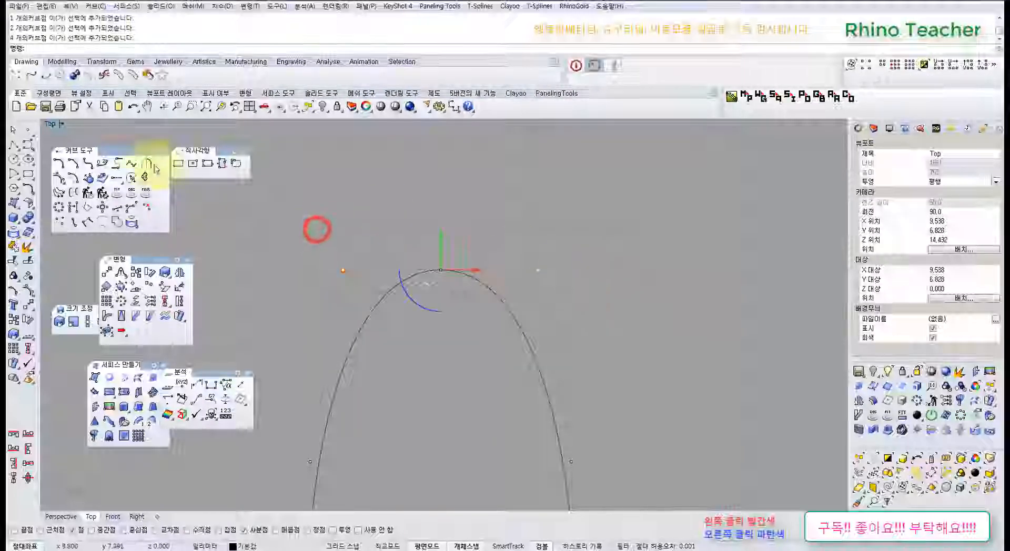
# - Draw a horizontal reference line leftward from the arch's top end and compare the control points beside the joint with it
pyautogui.click(18, 145)
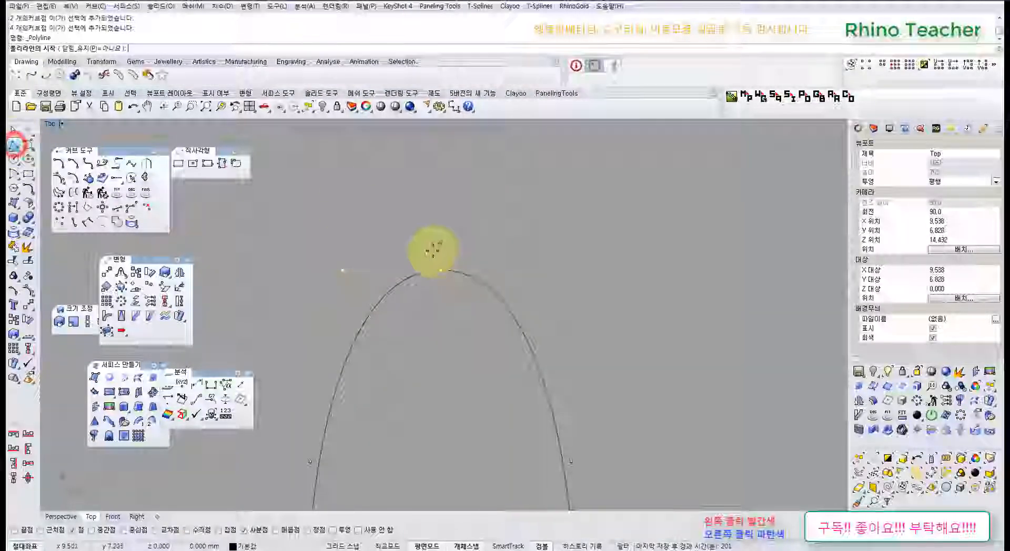
pyautogui.click(441, 270)
pyautogui.click(268, 274)
pyautogui.rightClick(267, 273)
pyautogui.moveTo(323, 189); pyautogui.dragTo(389, 288)
pyautogui.moveTo(413, 221); pyautogui.dragTo(484, 284)
pyautogui.moveTo(502, 223); pyautogui.dragTo(458, 333)
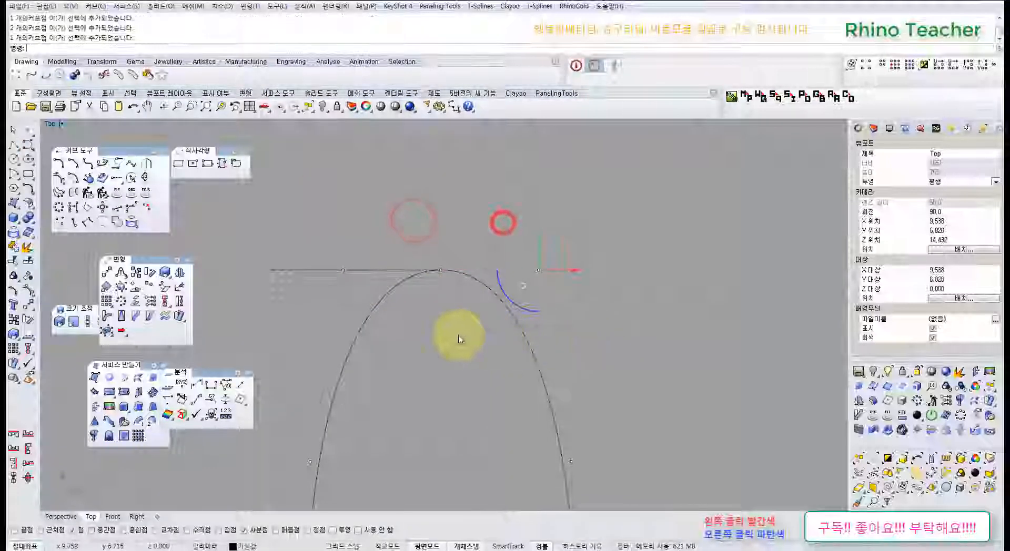
# - Delete both halves of the narrow arch and the horizontal reference line at its top
pyautogui.click(307, 286)
pyautogui.moveTo(578, 319); pyautogui.dragTo(318, 355)
pyautogui.press('Delete')
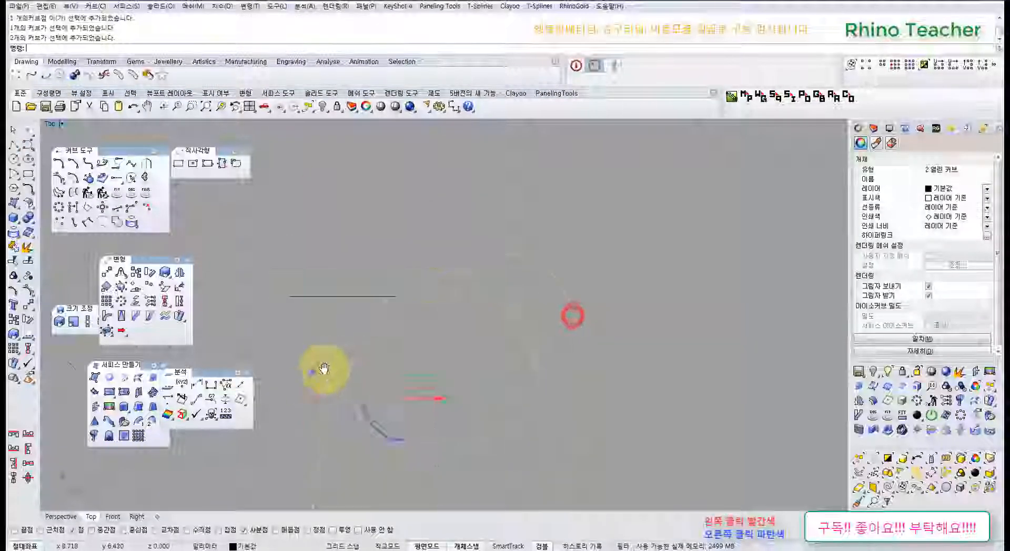
pyautogui.moveTo(311, 372); pyautogui.dragTo(481, 316, button='right')
pyautogui.moveTo(482, 315); pyautogui.dragTo(475, 323)
pyautogui.press('Delete')
# - Delete the two remaining dome halves beside the ring
pyautogui.moveTo(205, 444); pyautogui.dragTo(648, 350, button='right')
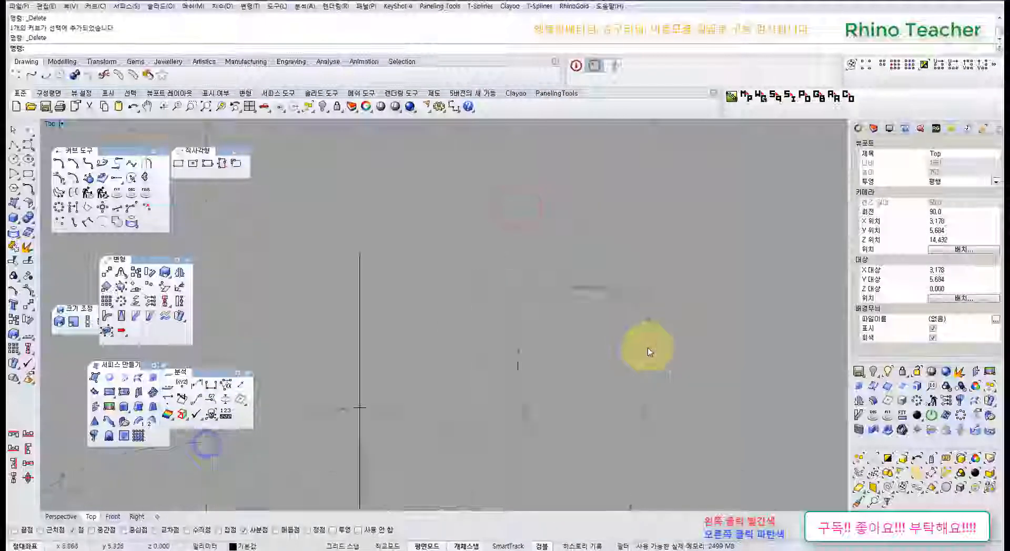
pyautogui.scroll(-4, 649, 350)
pyautogui.moveTo(714, 384); pyautogui.dragTo(538, 269)
pyautogui.moveTo(560, 347); pyautogui.dragTo(529, 224, button='right')
pyautogui.press('Delete')
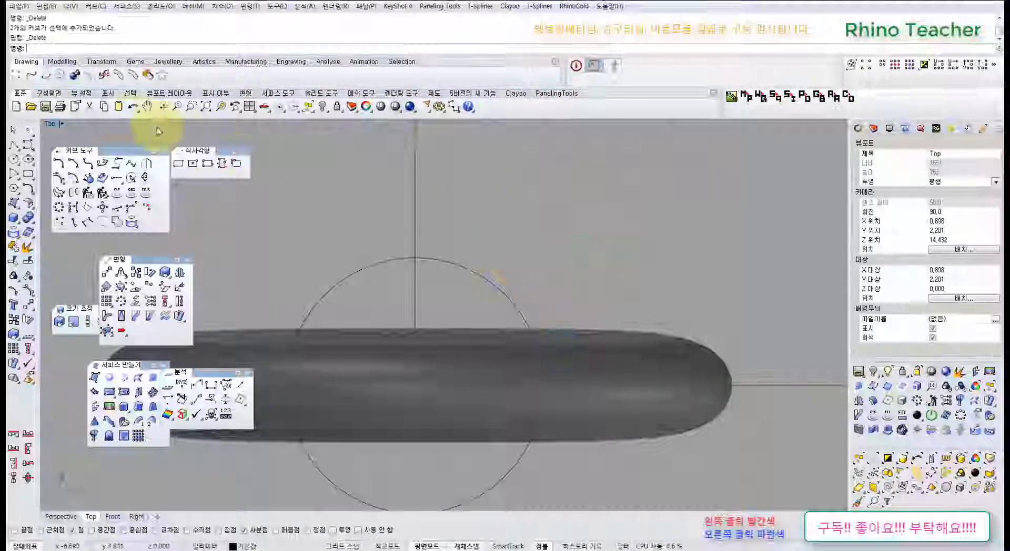
# - Draw a degree 3 control-point curve from the circle's top point, going left and bending down into the ring band
pyautogui.click(27, 143)
pyautogui.scroll(2, 405, 253)
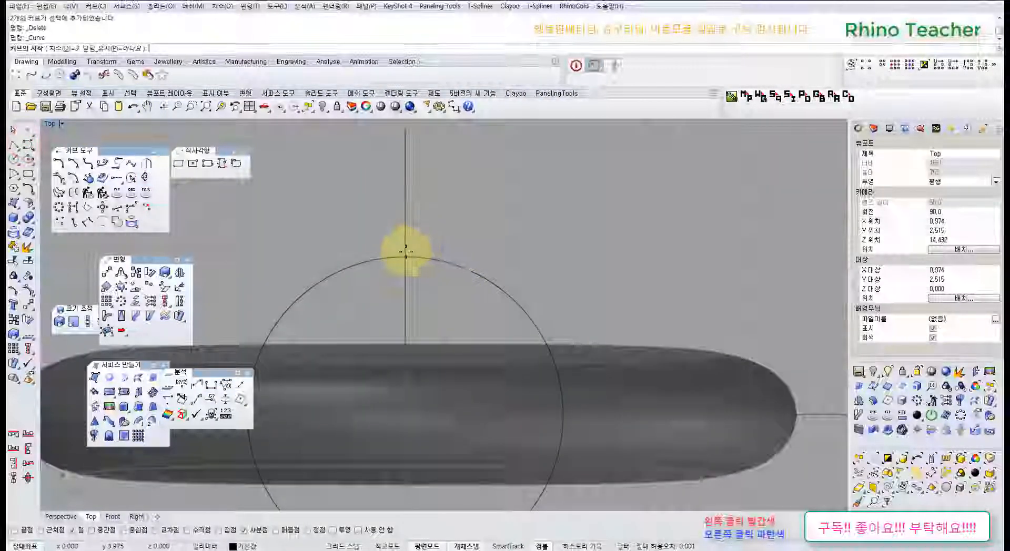
pyautogui.click(406, 253)
pyautogui.scroll(2, 368, 234)
pyautogui.scroll(2, 350, 227)
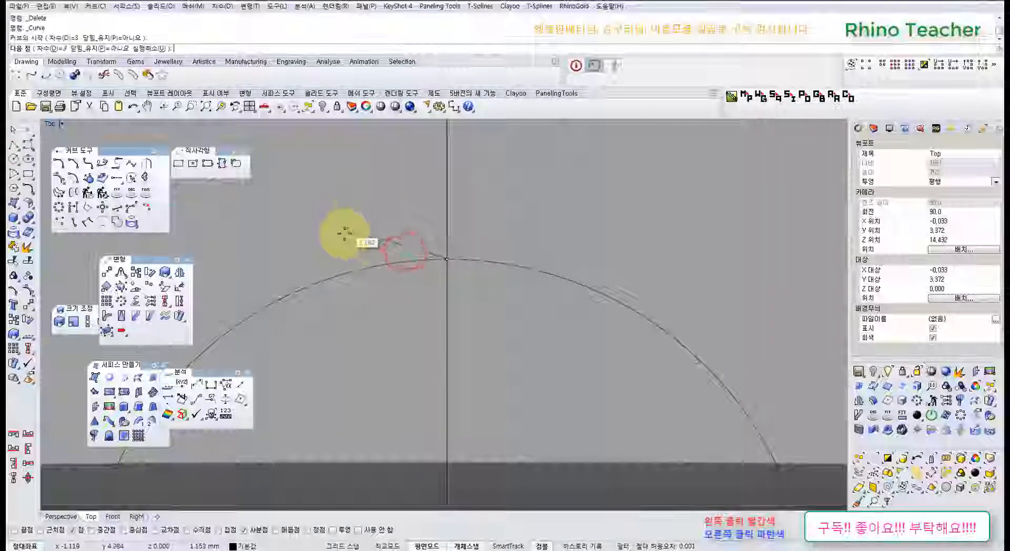
pyautogui.click(364, 255)
pyautogui.scroll(-3, 377, 356)
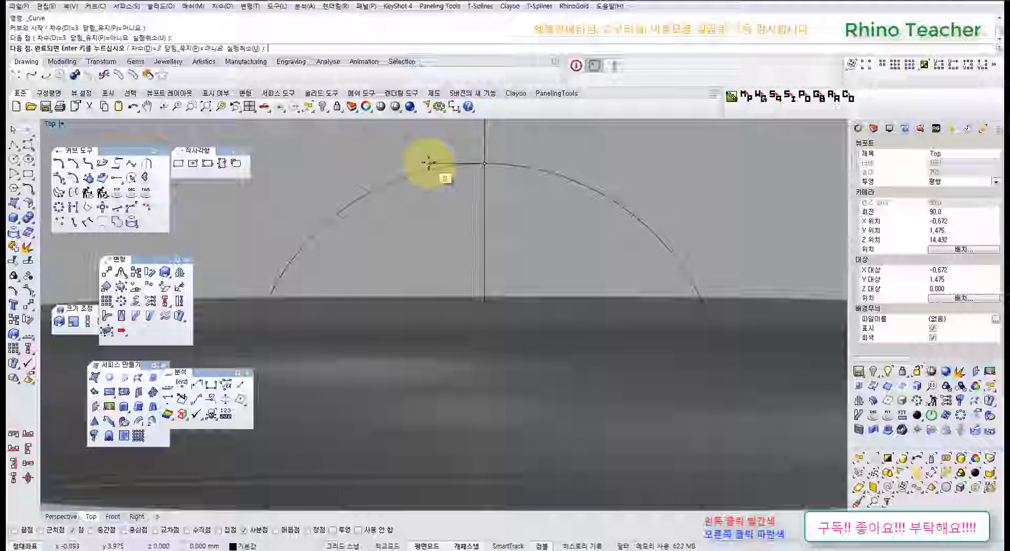
pyautogui.click(407, 224)
pyautogui.click(408, 284)
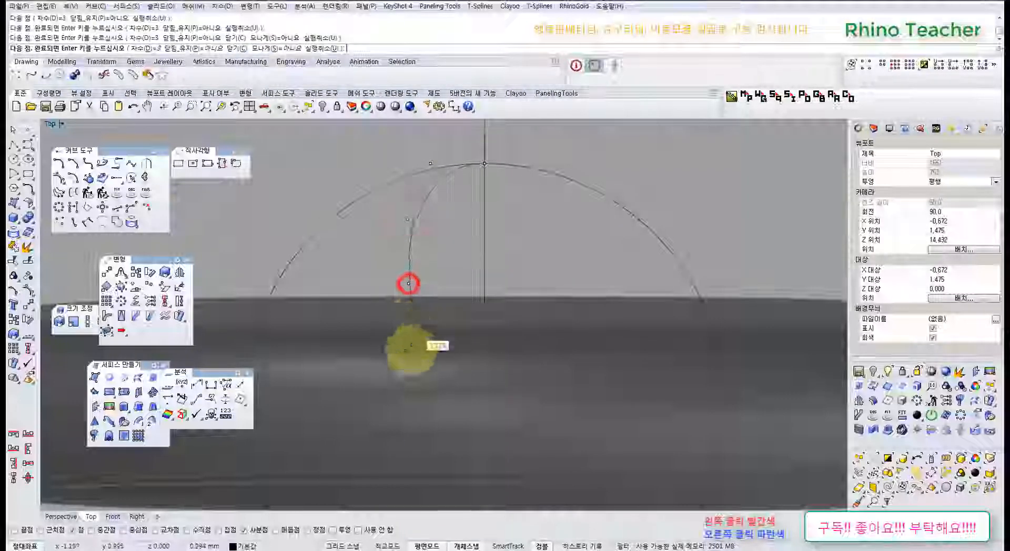
pyautogui.scroll(-2, 415, 357)
pyautogui.click(425, 368)
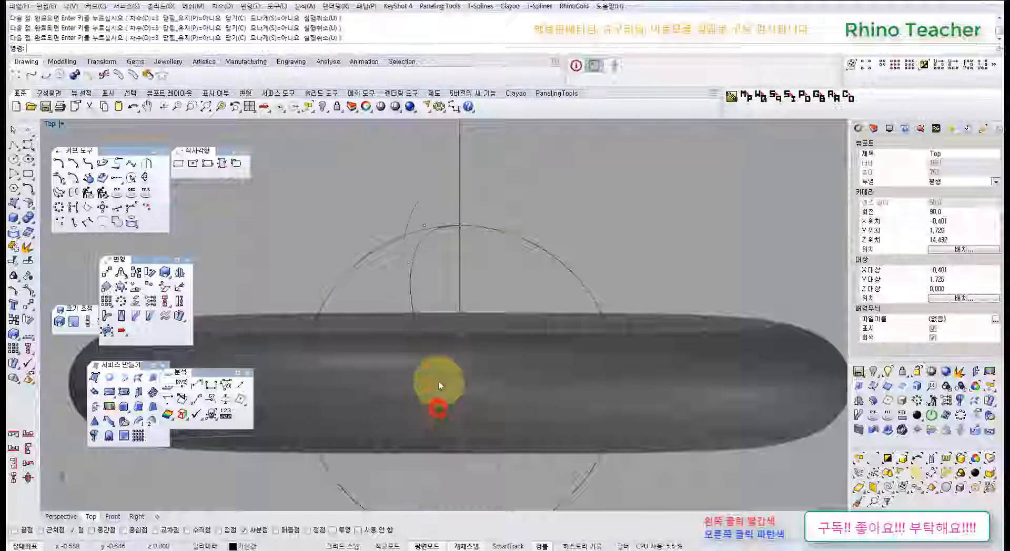
pyautogui.scroll(2, 416, 295)
pyautogui.rightClick(424, 232)
# - Mirror the new half curve across the vertical axis through the origin, keeping the original
pyautogui.click(442, 295)
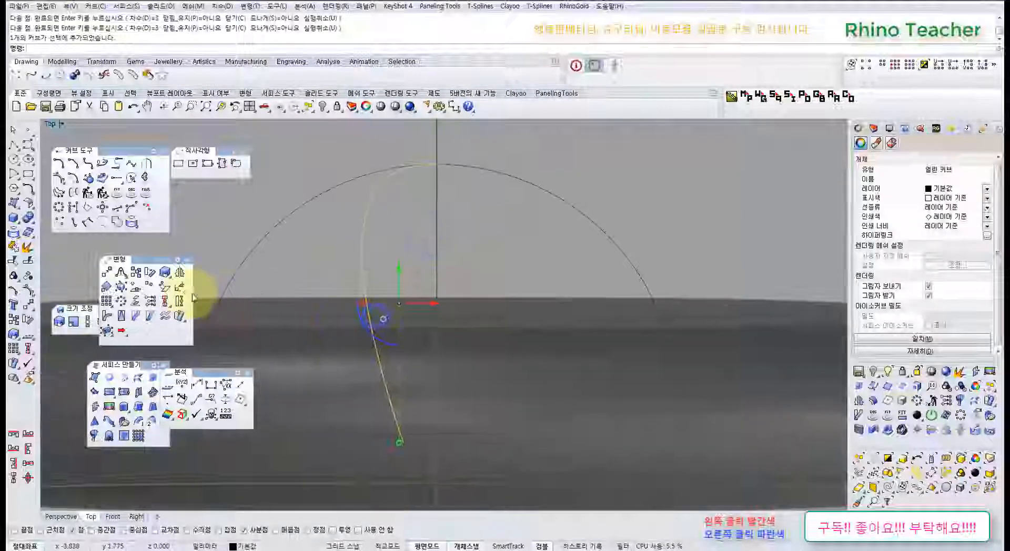
pyautogui.click(180, 272)
pyautogui.write('0')
pyautogui.press('Return')
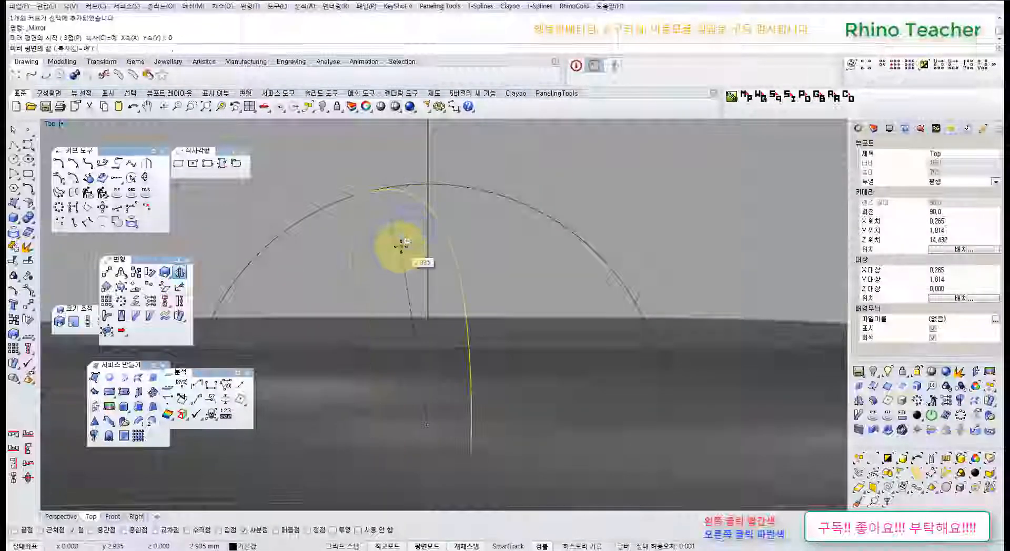
pyautogui.click(402, 242)
# - Scale the left half curve down in two dimensions from the origin using two freehand reference points
pyautogui.moveTo(301, 261); pyautogui.dragTo(319, 352, button='right')
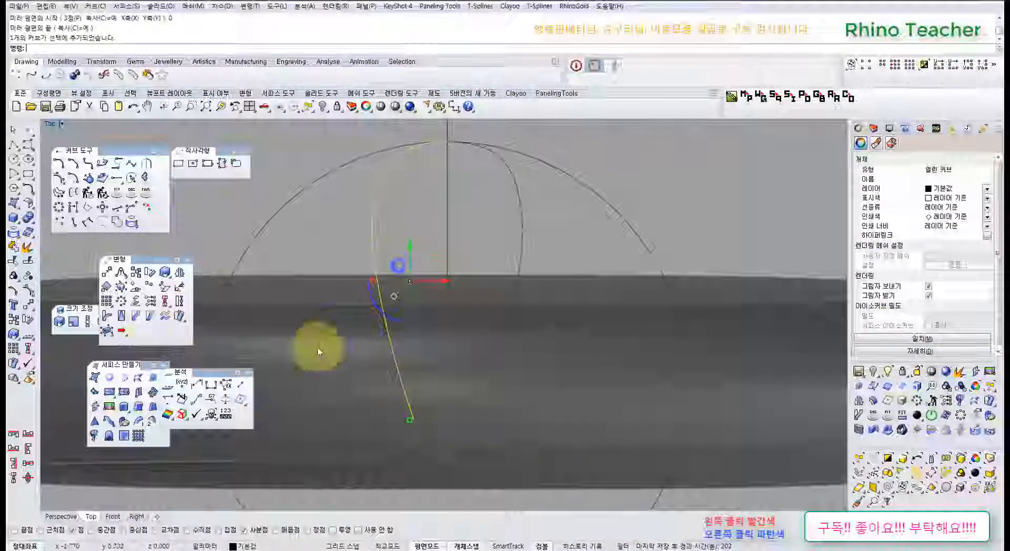
pyautogui.click(73, 320)
pyautogui.write('0')
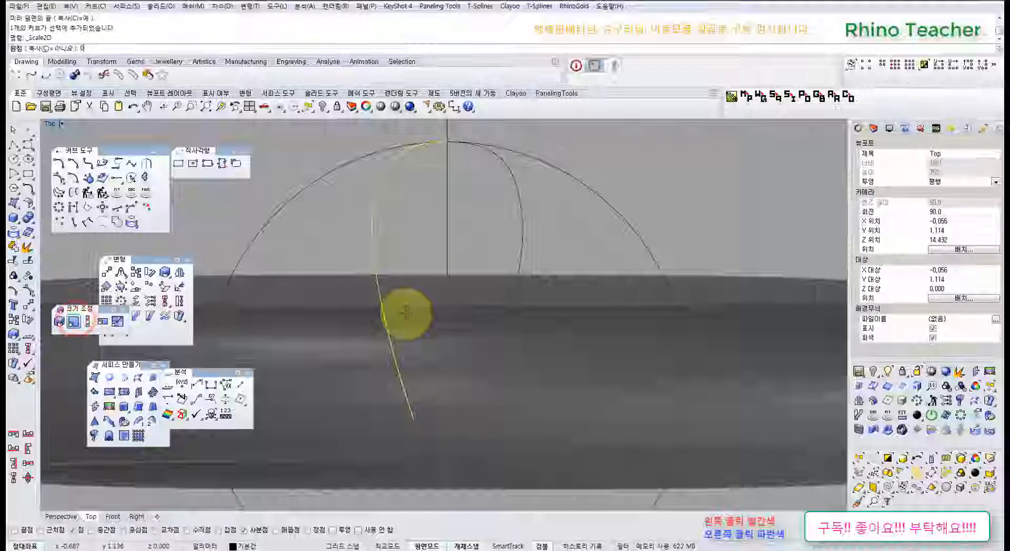
pyautogui.press('Return')
pyautogui.moveTo(408, 313); pyautogui.dragTo(415, 383, button='right')
pyautogui.click(522, 194)
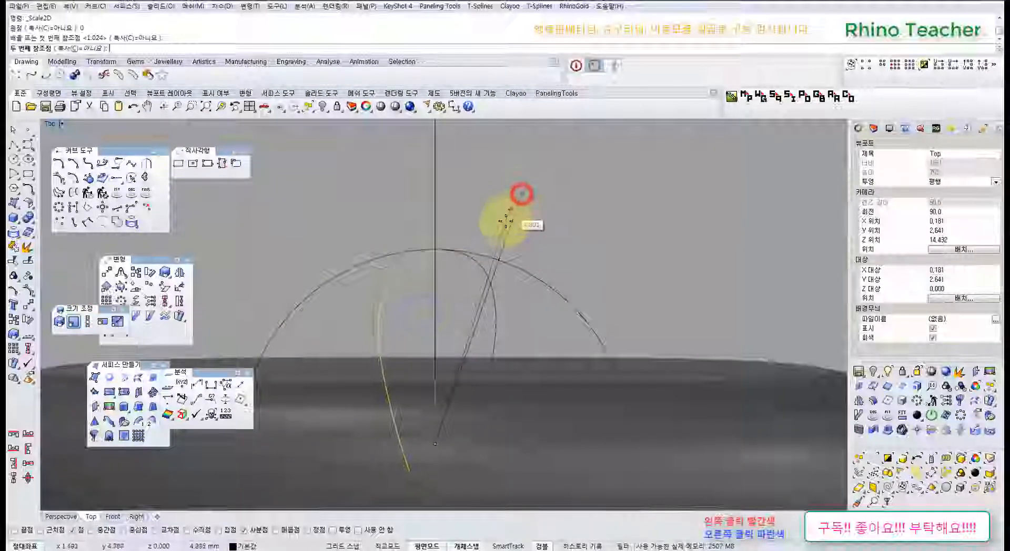
pyautogui.click(473, 277)
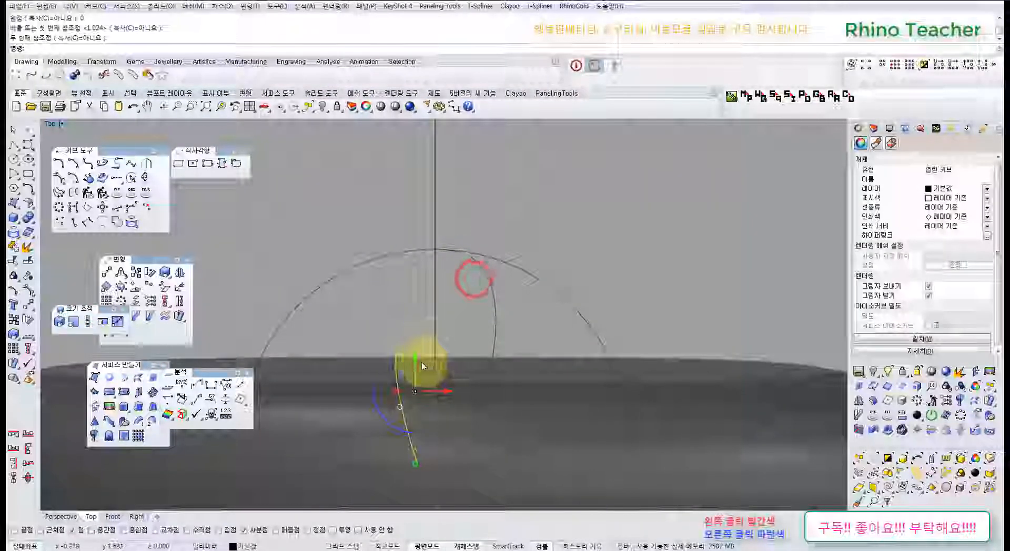
# - Move the scaled half curve up so its top end meets the circle's top, and delete the larger mirrored copy
pyautogui.moveTo(413, 320); pyautogui.dragTo(485, 336)
pyautogui.press('Delete')
pyautogui.click(421, 313)
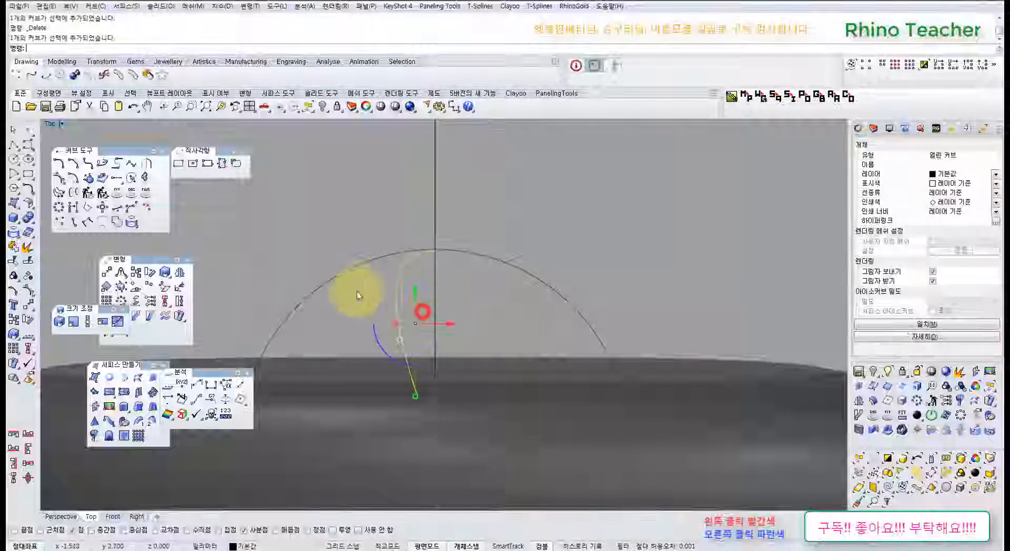
# - Mirror the left half curve across the vertical axis through the origin (0) with history recording enabled
pyautogui.click(179, 272)
pyautogui.click(596, 544)
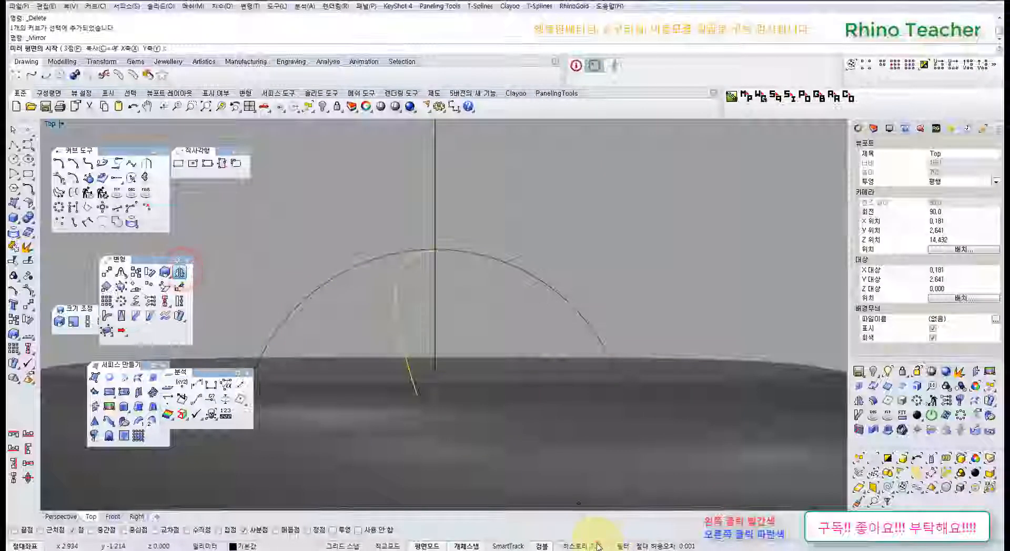
pyautogui.write('0')
pyautogui.press('Return')
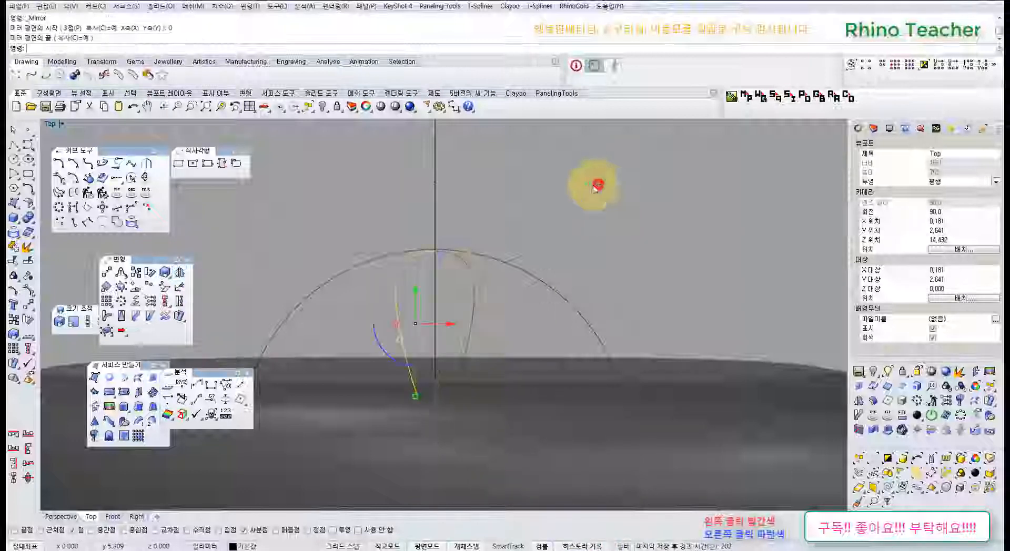
pyautogui.click(596, 187)
# - Turn on the left half curve's control points and adjust the point beside the top end horizontally
pyautogui.scroll(5, 409, 266)
pyautogui.press('F10')
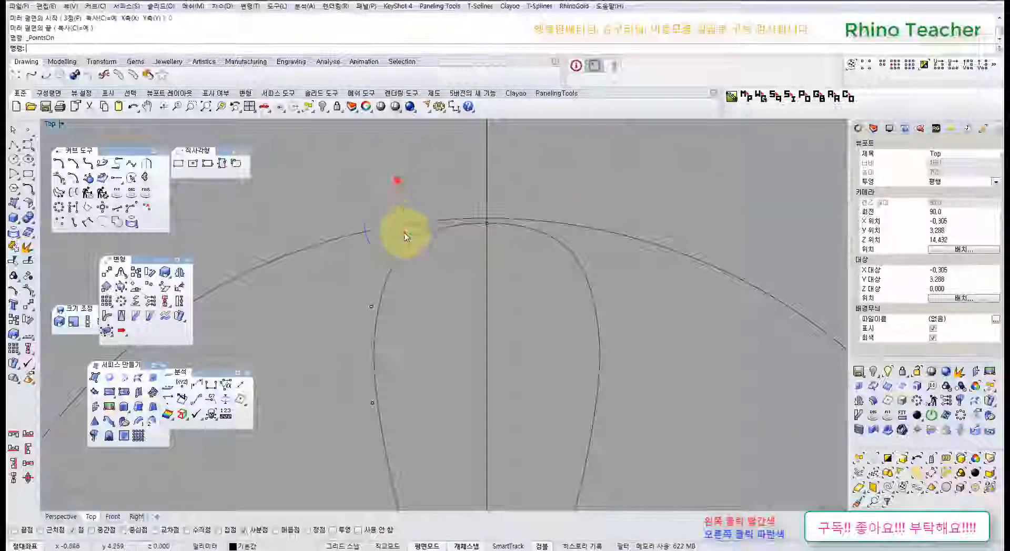
pyautogui.click(444, 222)
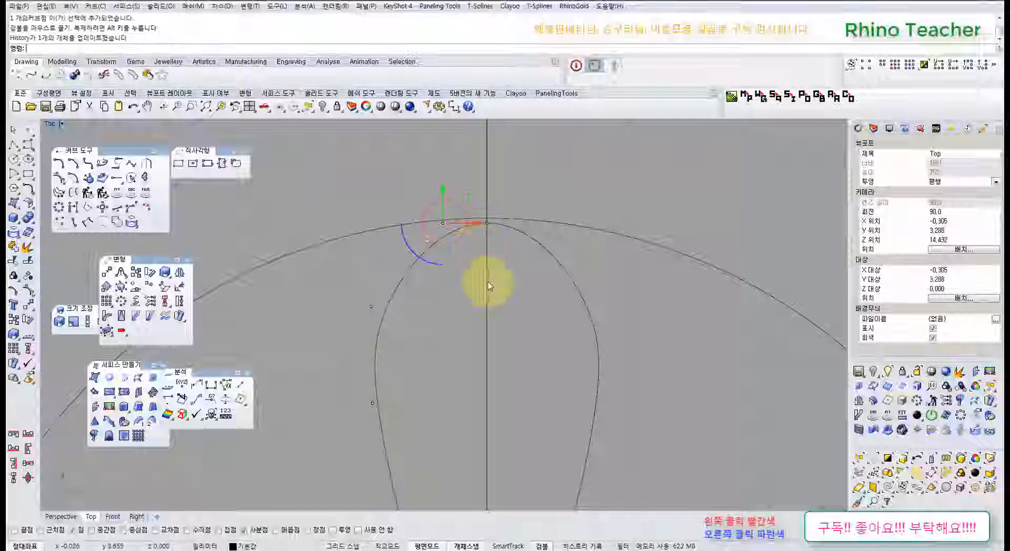
pyautogui.moveTo(476, 306); pyautogui.dragTo(428, 322, button='right')
pyautogui.click(443, 236)
# - Slide the control point beside the top end horizontally outward, undoing the trial moves that lift it vertically
pyautogui.moveTo(408, 213); pyautogui.dragTo(439, 295)
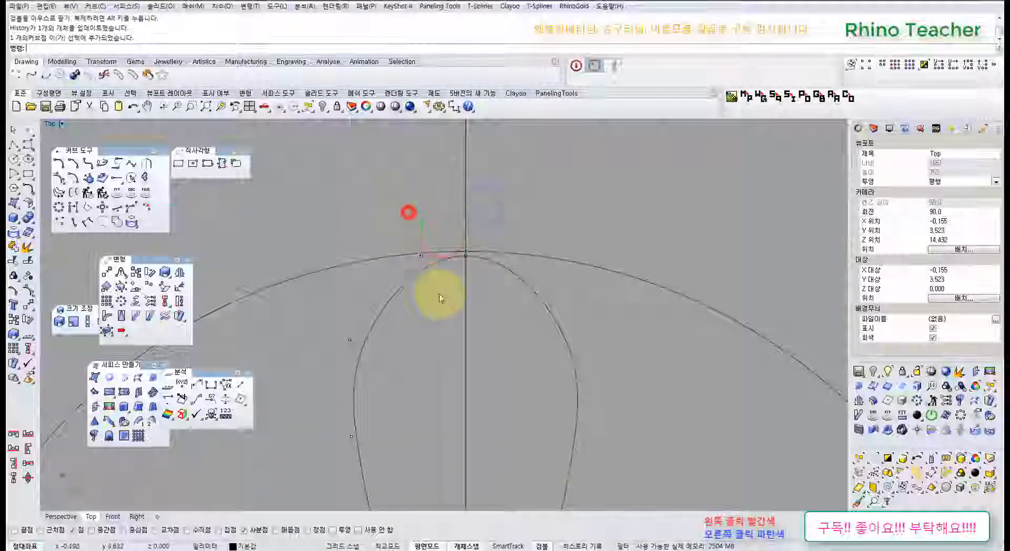
pyautogui.moveTo(421, 256); pyautogui.dragTo(430, 226)
pyautogui.hotkey('ctrl', 'z')
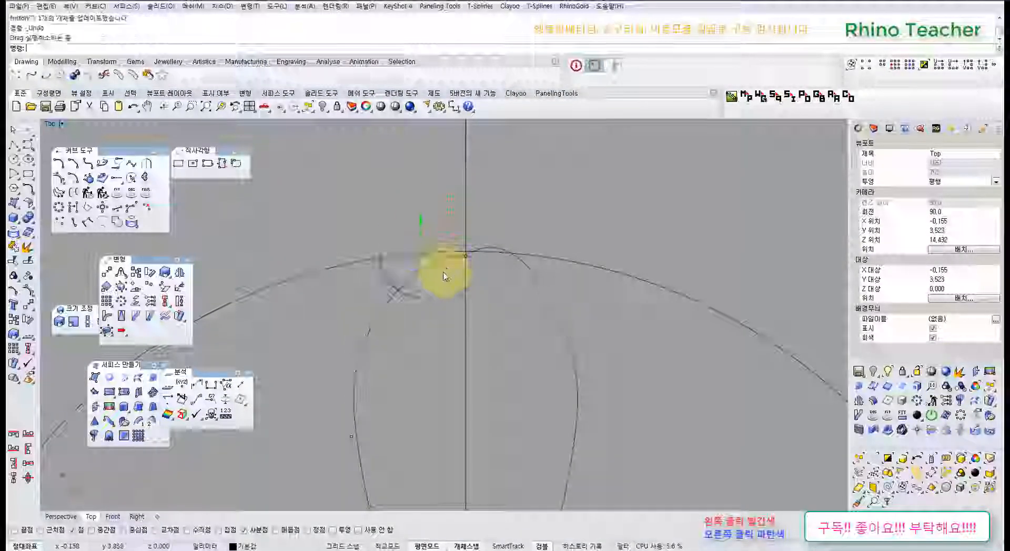
pyautogui.moveTo(455, 257)
pyautogui.mouseDown()
pyautogui.moveTo(463, 265)
pyautogui.moveTo(452, 268)
pyautogui.mouseUp()
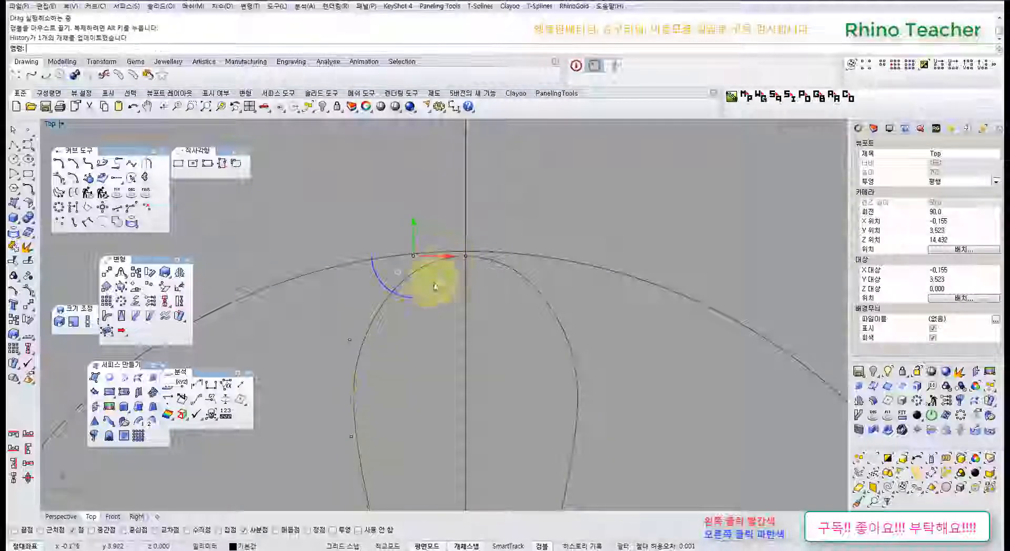
pyautogui.moveTo(403, 329); pyautogui.dragTo(423, 246, button='right')
pyautogui.moveTo(394, 314); pyautogui.dragTo(404, 370, button='right')
pyautogui.moveTo(440, 228); pyautogui.dragTo(442, 199)
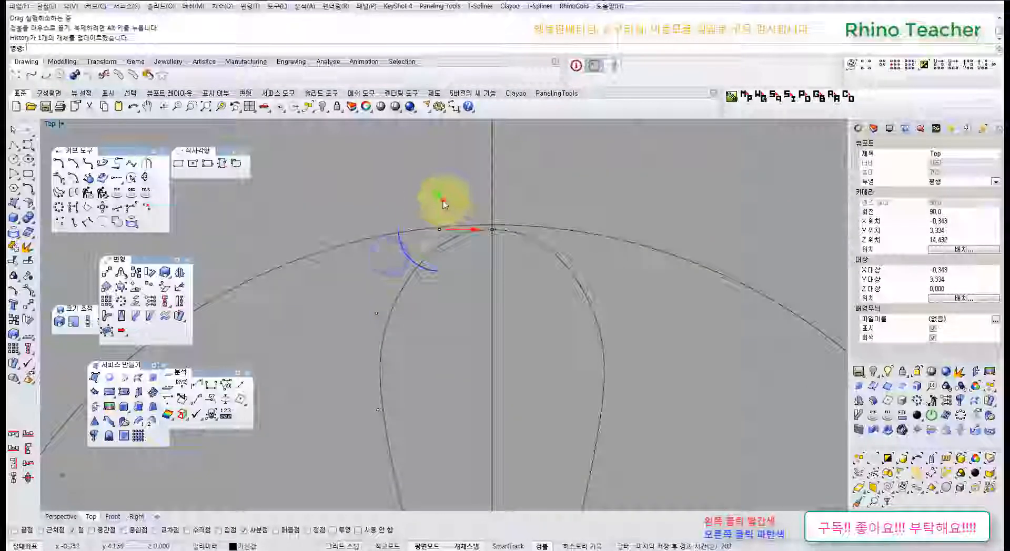
pyautogui.hotkey('ctrl', 'z')
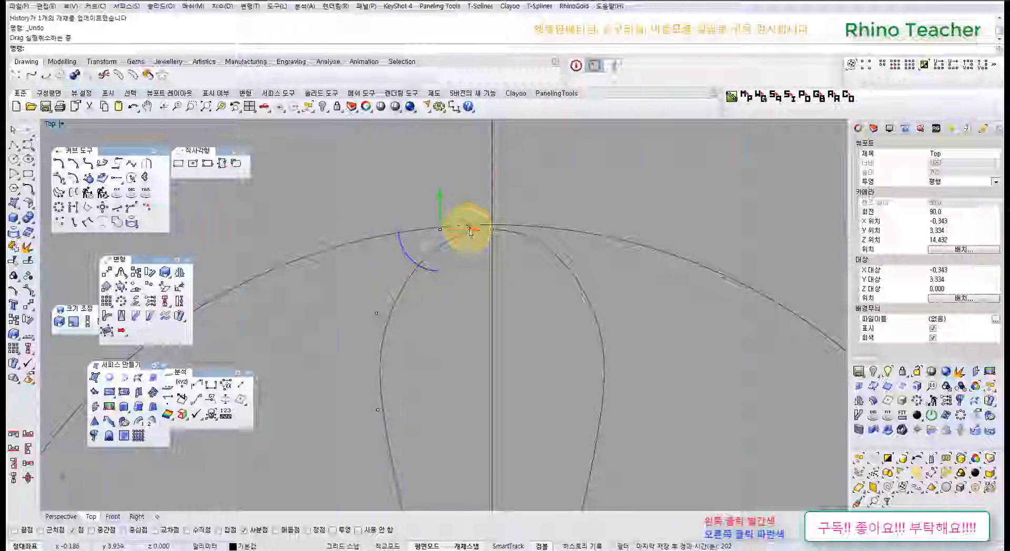
pyautogui.moveTo(469, 232); pyautogui.dragTo(462, 230)
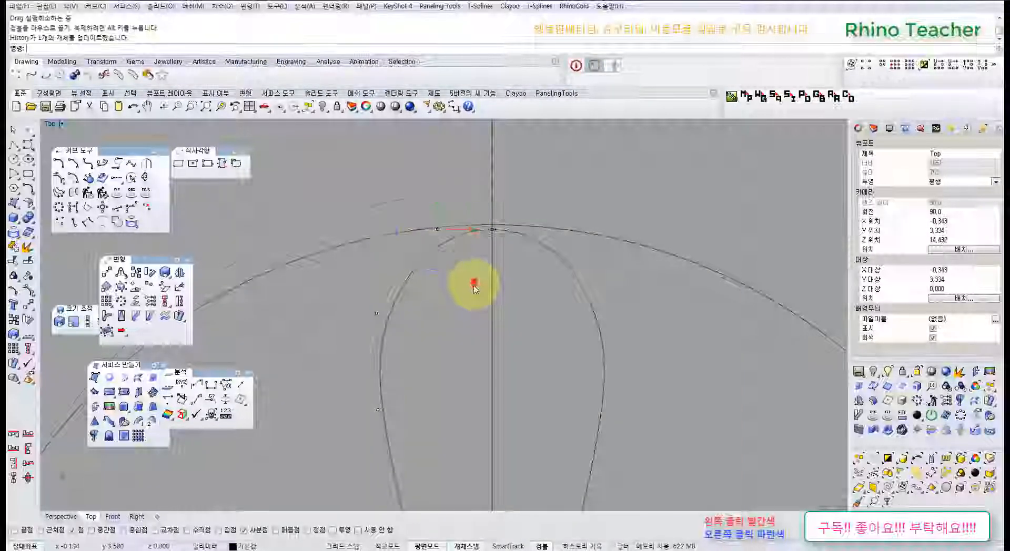
# - Move the left half curve's upper shoulder control point slightly up and inward
pyautogui.moveTo(427, 295); pyautogui.dragTo(454, 246, button='right')
pyautogui.moveTo(372, 234); pyautogui.dragTo(443, 281)
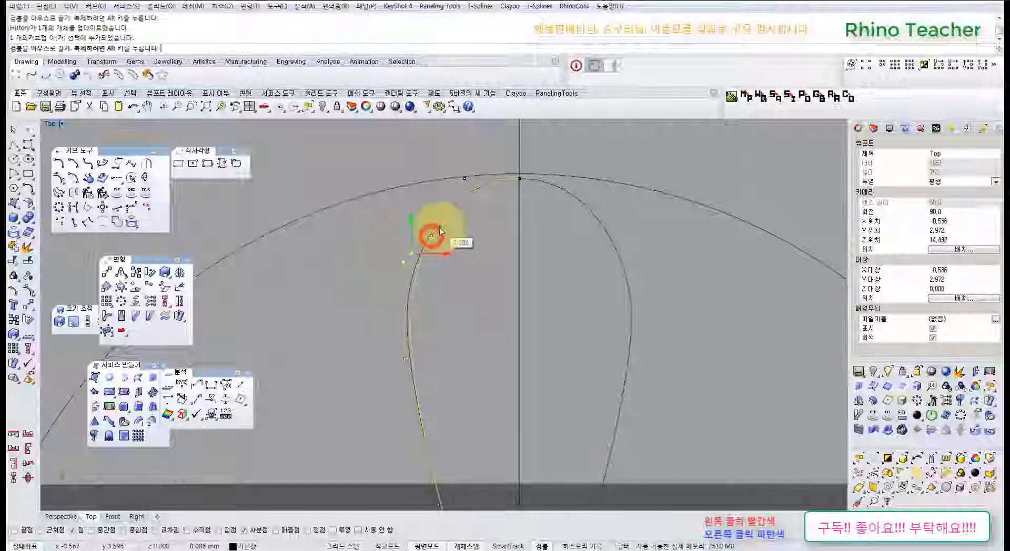
pyautogui.moveTo(439, 227); pyautogui.dragTo(440, 227)
pyautogui.click(478, 275)
# - Move the control point at the middle of the left half curve inward and down
pyautogui.scroll(-4, 480, 302)
pyautogui.moveTo(480, 333); pyautogui.dragTo(500, 283, button='right')
pyautogui.scroll(6, 497, 280)
pyautogui.moveTo(374, 265); pyautogui.dragTo(453, 335)
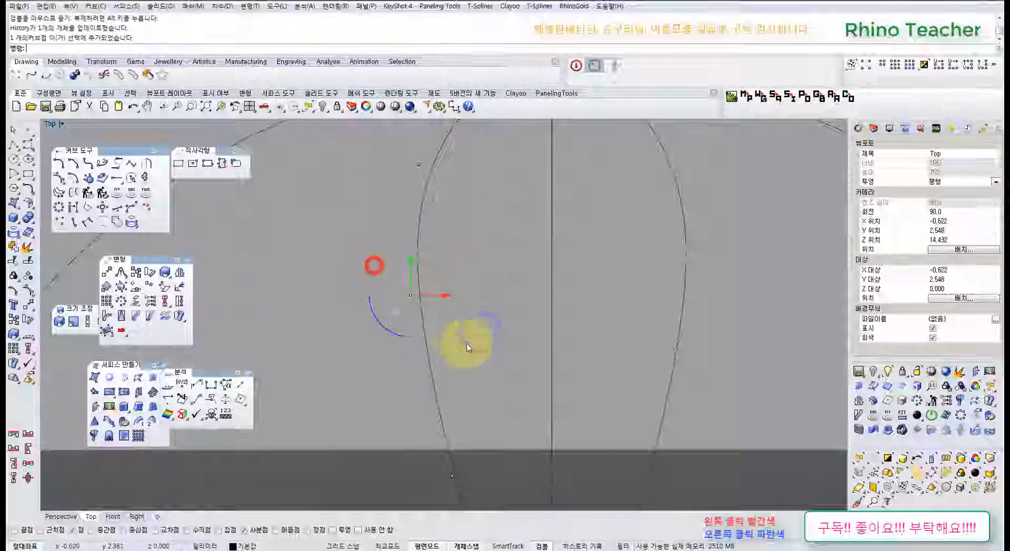
pyautogui.moveTo(467, 345); pyautogui.dragTo(415, 310, button='right')
pyautogui.moveTo(384, 238); pyautogui.dragTo(399, 256)
pyautogui.click(441, 348)
# - Shift the control point just below the ring band's upper edge slightly inward and down
pyautogui.scroll(-6, 441, 348)
pyautogui.moveTo(440, 365); pyautogui.dragTo(430, 280, button='right')
pyautogui.scroll(4, 430, 280)
pyautogui.moveTo(367, 303); pyautogui.dragTo(420, 354)
pyautogui.moveTo(433, 331); pyautogui.dragTo(435, 370, button='right')
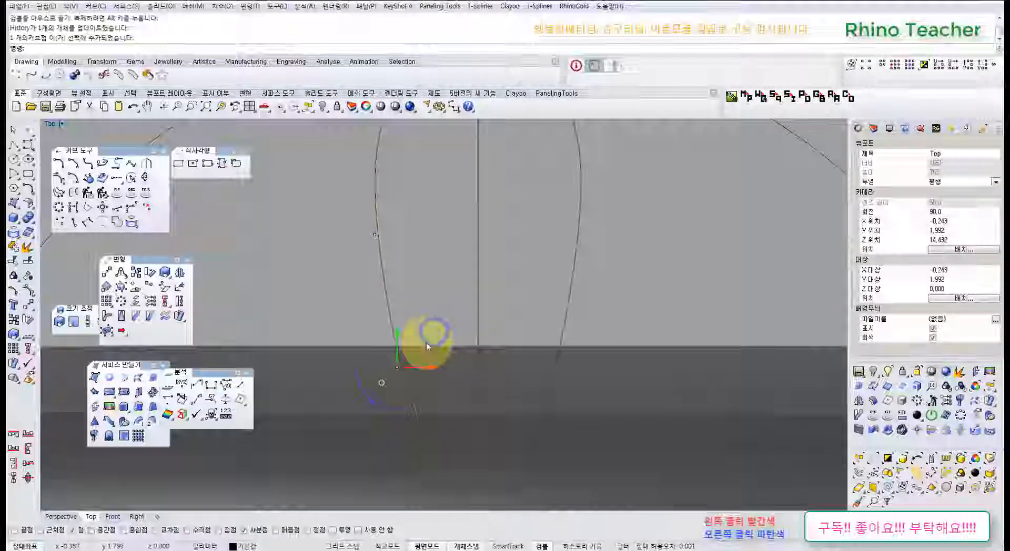
pyautogui.moveTo(426, 345); pyautogui.dragTo(433, 350)
pyautogui.moveTo(466, 439); pyautogui.dragTo(463, 351, button='right')
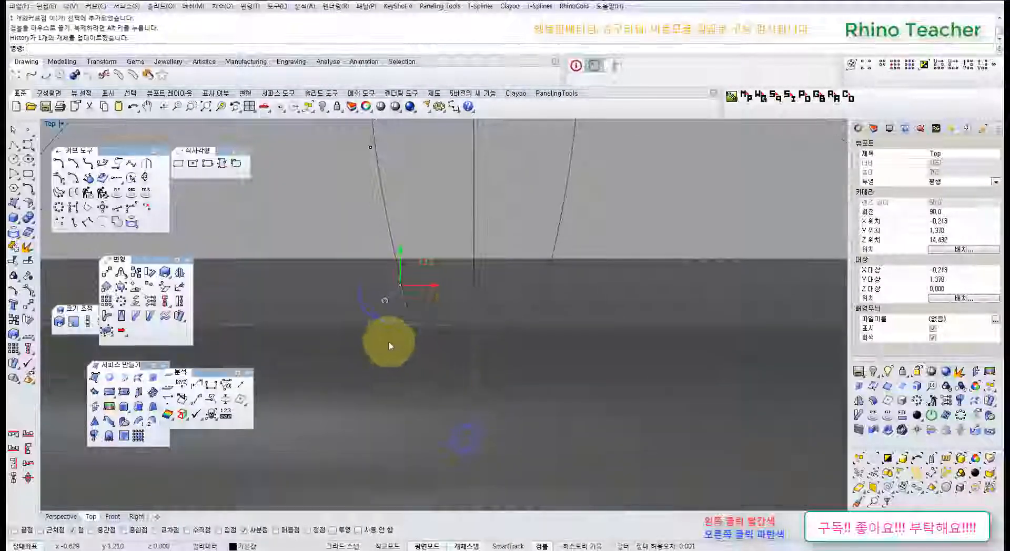
# - Move the left half curve's lower end point down, deeper into the ring band
pyautogui.moveTo(388, 342); pyautogui.dragTo(447, 395)
pyautogui.scroll(-4, 447, 396)
pyautogui.moveTo(453, 384); pyautogui.dragTo(436, 320, button='right')
pyautogui.scroll(-10, 439, 286)
pyautogui.scroll(9, 440, 288)
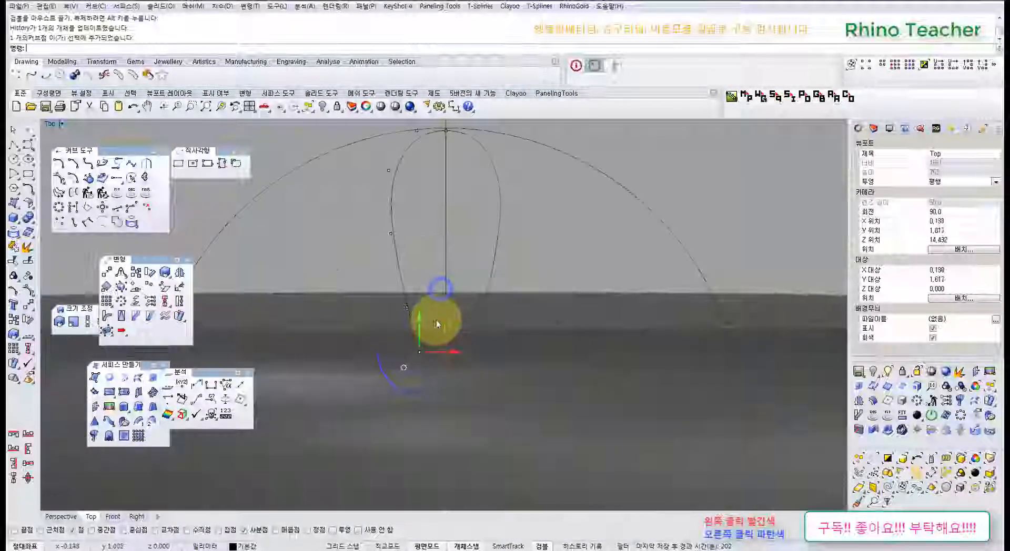
pyautogui.moveTo(442, 327); pyautogui.dragTo(457, 380)
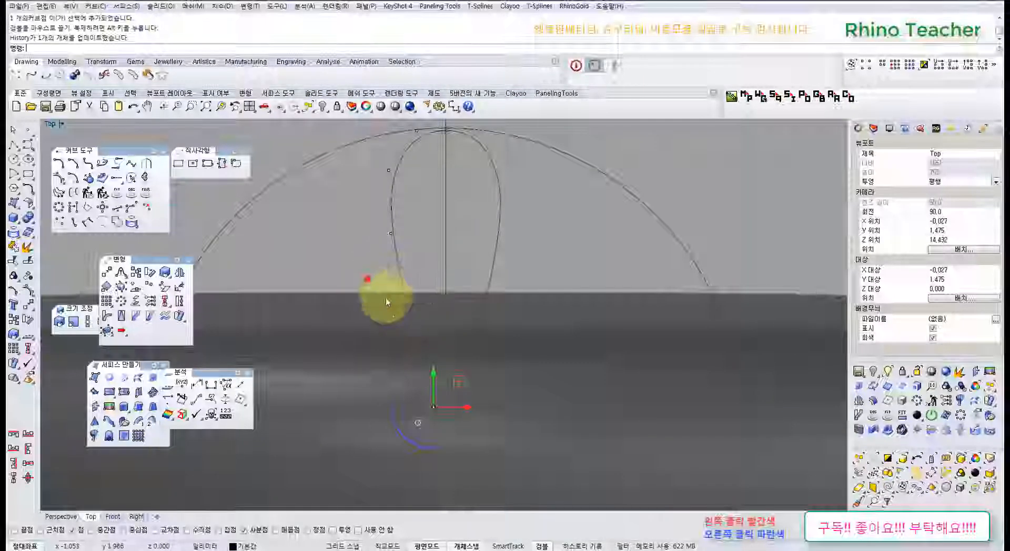
# - Fine-tune the remaining control points of the left half curve, then hide its control points
pyautogui.moveTo(434, 304); pyautogui.dragTo(434, 306)
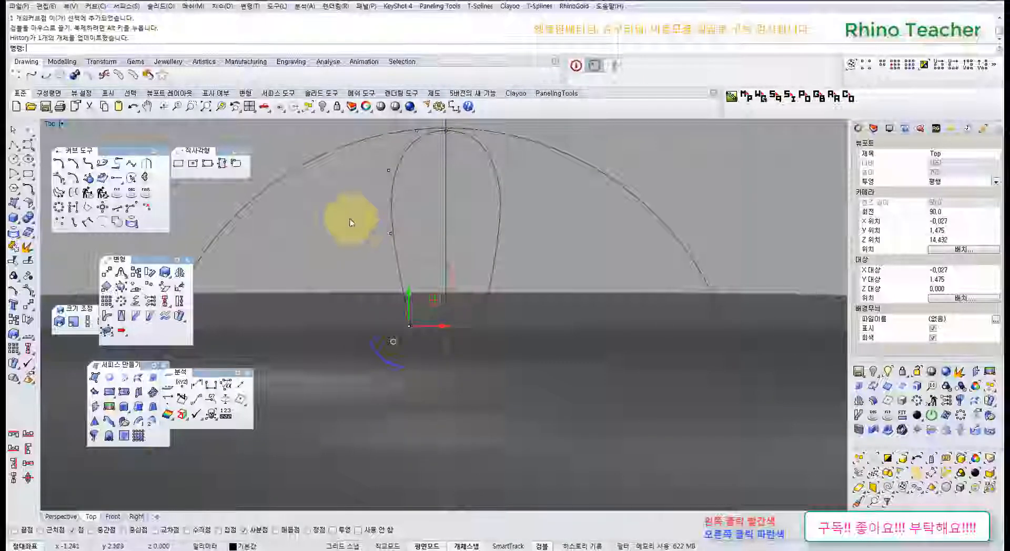
pyautogui.moveTo(434, 224); pyautogui.dragTo(422, 338, button='right')
pyautogui.scroll(4, 397, 336)
pyautogui.moveTo(403, 327); pyautogui.dragTo(397, 334)
pyautogui.click(408, 273)
pyautogui.press('Escape')
pyautogui.scroll(-4, 423, 264)
pyautogui.moveTo(427, 265); pyautogui.dragTo(401, 292, button='right')
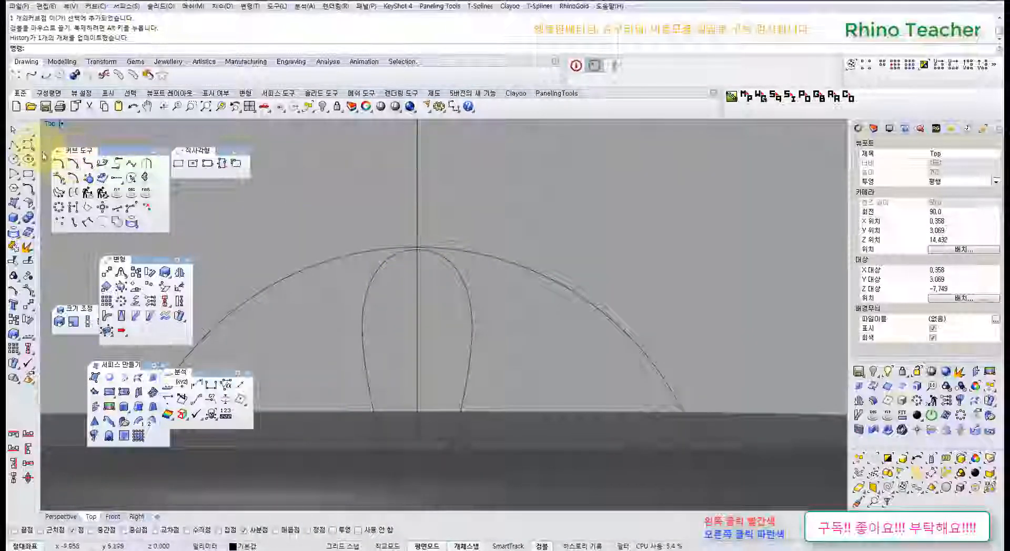
# - Draw a short horizontal practice line in the empty area up and right of the circle
pyautogui.click(14, 148)
pyautogui.moveTo(688, 212); pyautogui.dragTo(509, 297, button='right')
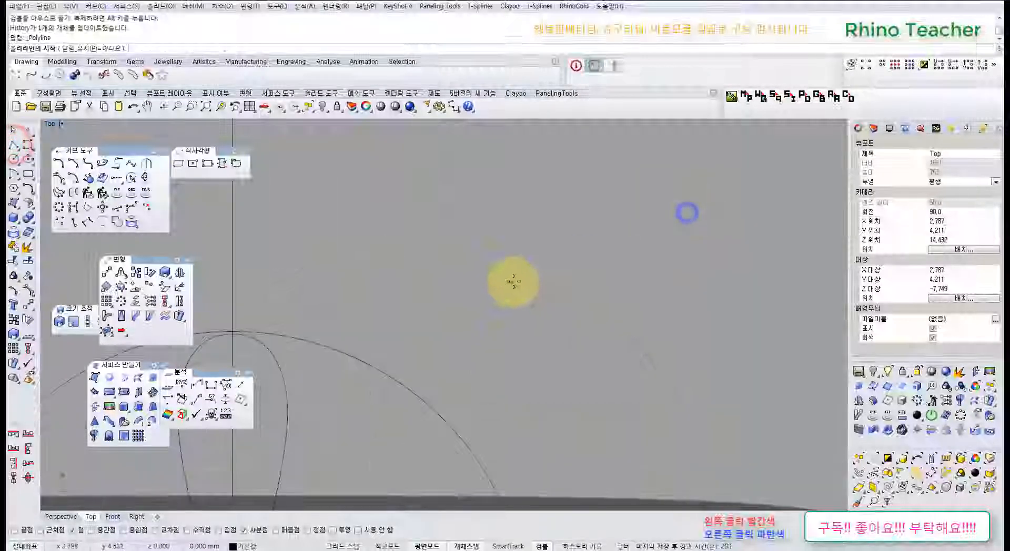
pyautogui.scroll(-4, 519, 281)
pyautogui.click(458, 261)
pyautogui.keyDown('shift'); pyautogui.click(564, 270); pyautogui.keyUp('shift')
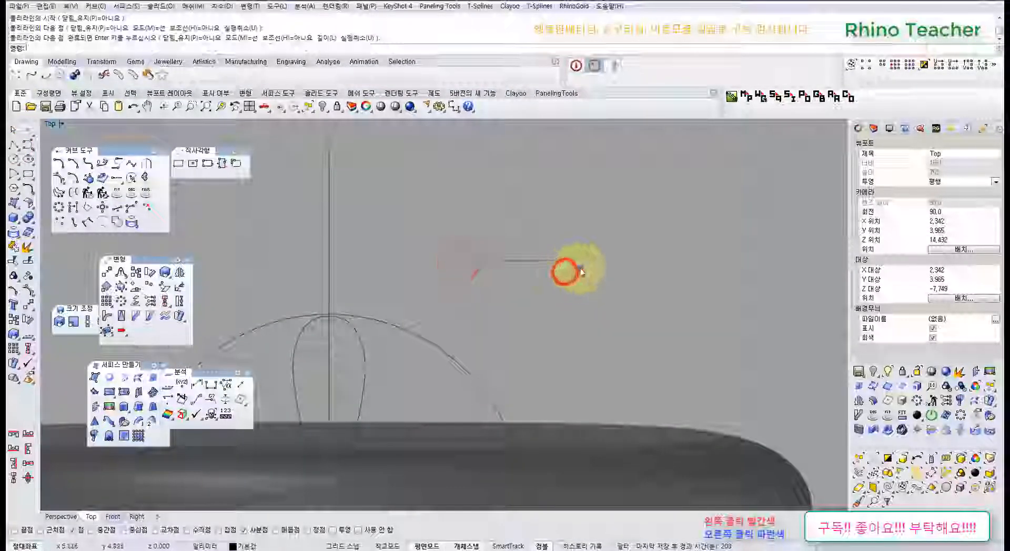
pyautogui.rightClick(578, 268)
# - Enable end snapping and draw a separate vertical line downward from the horizontal line's right end
pyautogui.rightClick(578, 267)
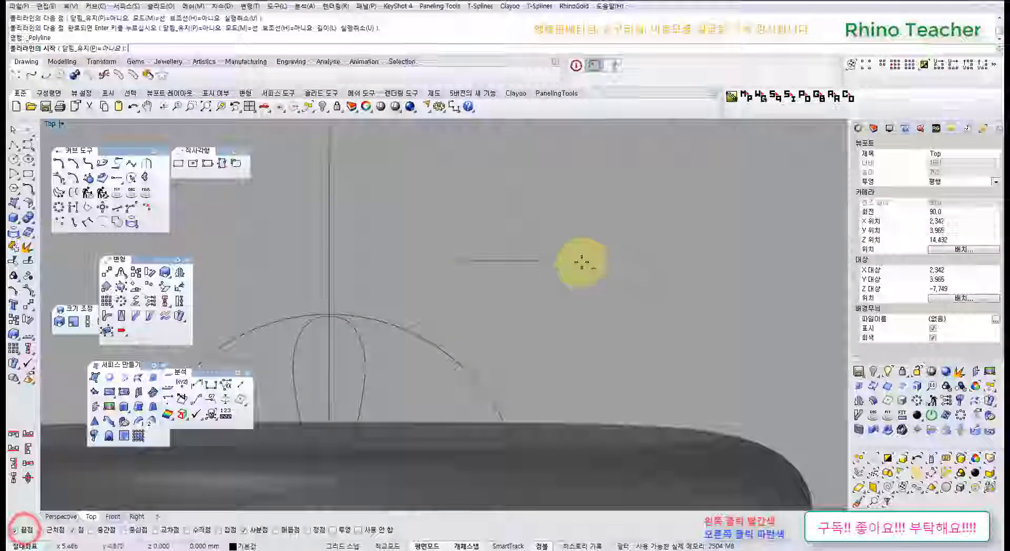
pyautogui.click(565, 262)
pyautogui.keyDown('shift'); pyautogui.click(561, 394); pyautogui.keyUp('shift')
pyautogui.rightClick(562, 394)
pyautogui.click(644, 332)
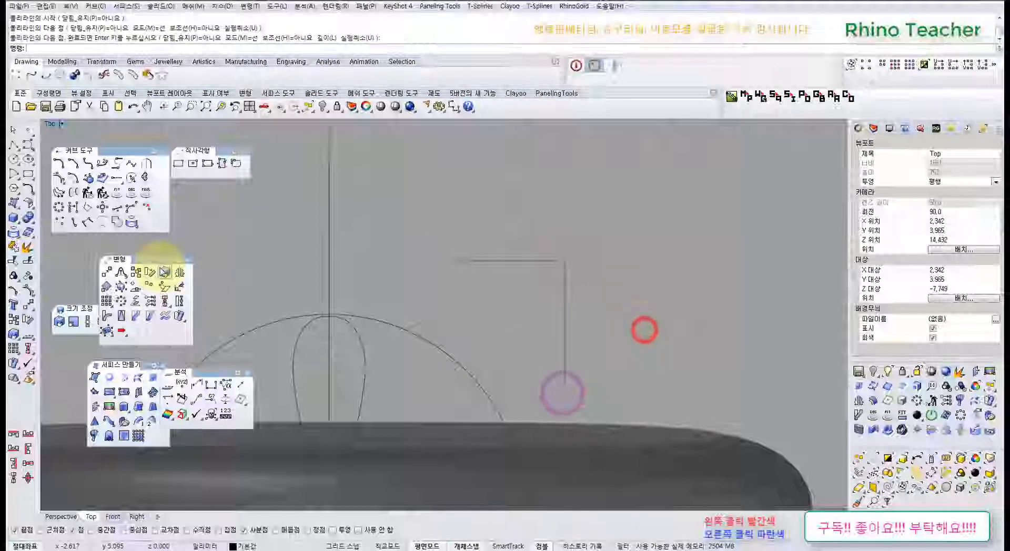
# - Match the two practice lines at their shared end with tangency continuity, averaging the curves and preserving position at the other end
pyautogui.click(131, 164)
pyautogui.click(555, 262)
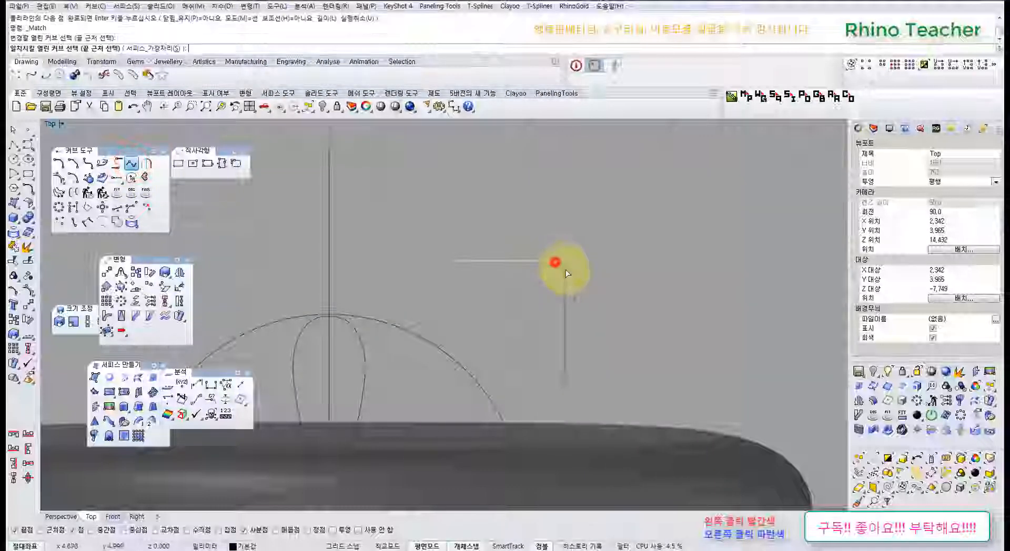
pyautogui.click(566, 275)
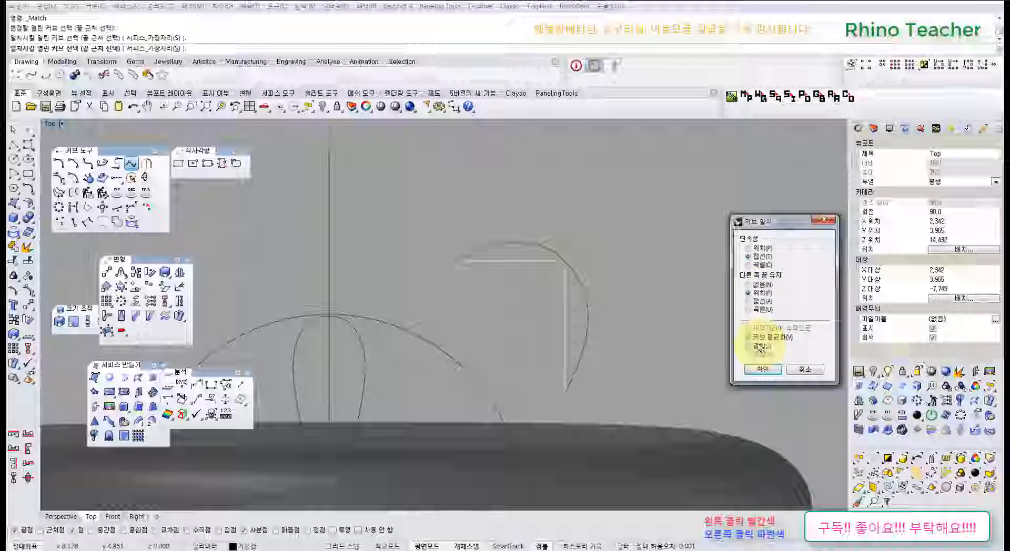
pyautogui.click(748, 265)
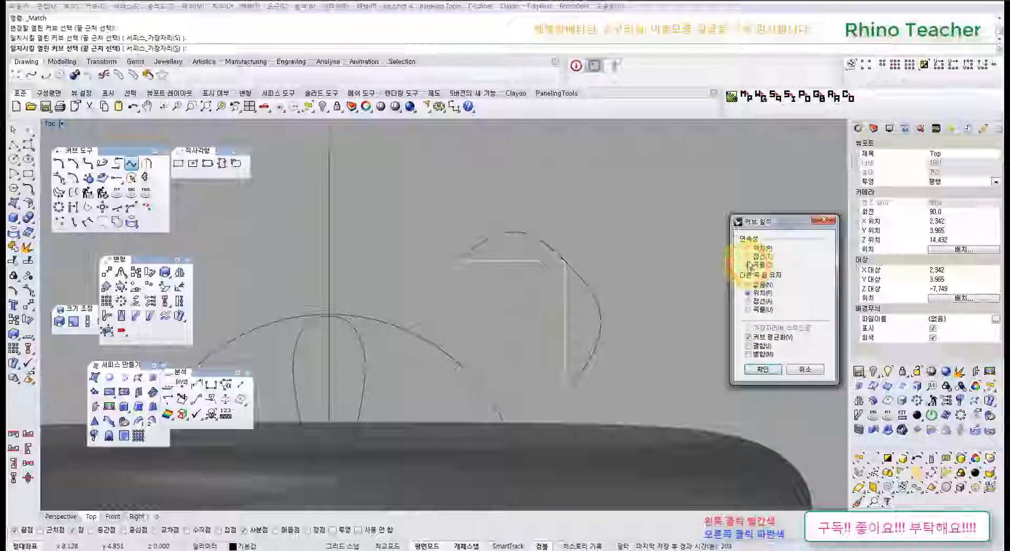
pyautogui.click(761, 368)
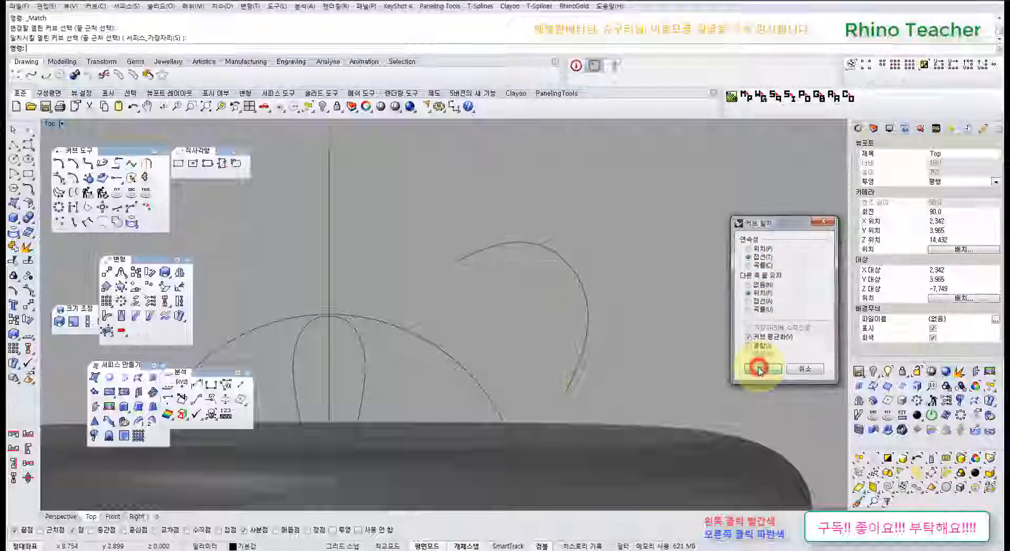
# - Show the control points of both matched curves and check the geometric continuity at their joint
pyautogui.moveTo(669, 307); pyautogui.dragTo(557, 303)
pyautogui.press('F10')
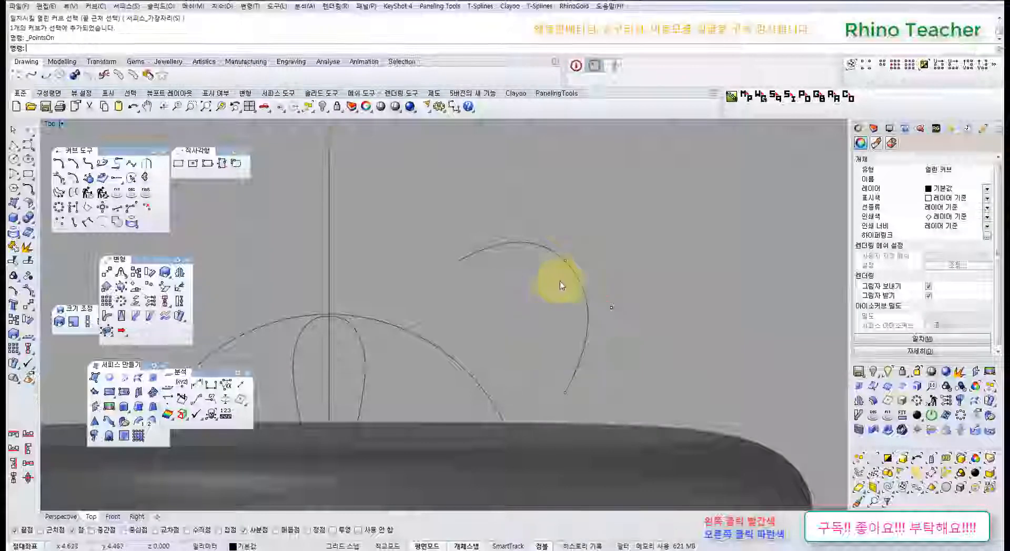
pyautogui.moveTo(524, 205); pyautogui.dragTo(497, 271)
pyautogui.press('F10')
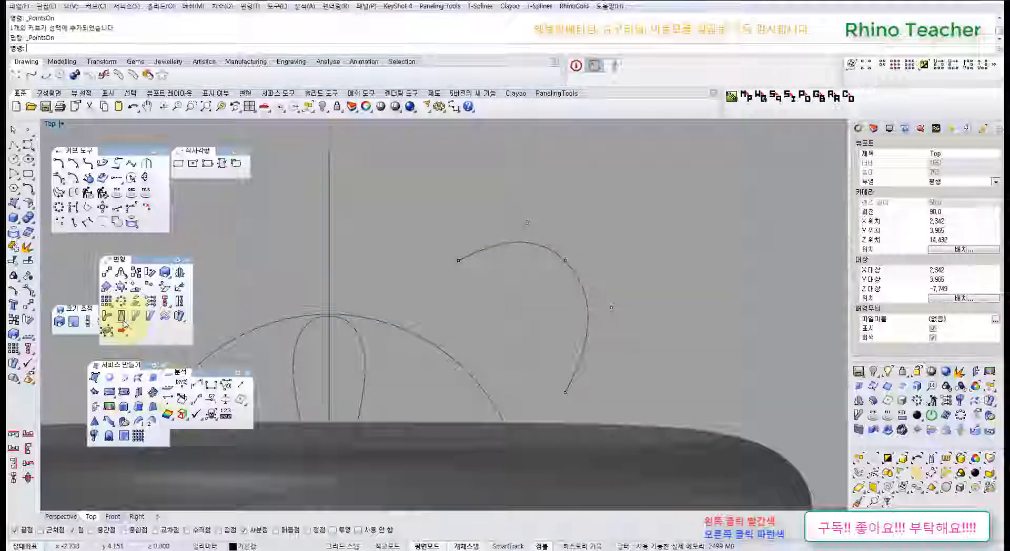
pyautogui.click(210, 403)
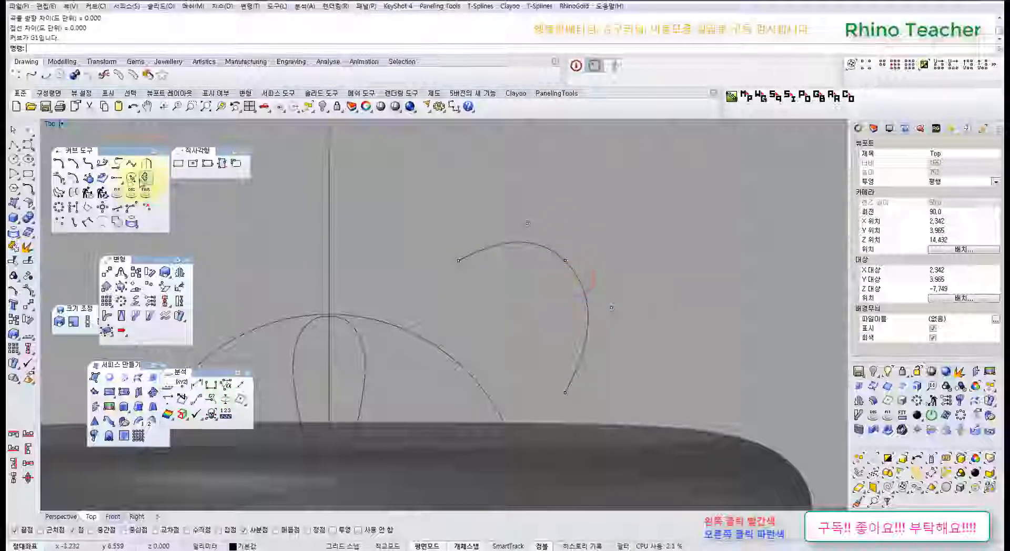
pyautogui.click(508, 185)
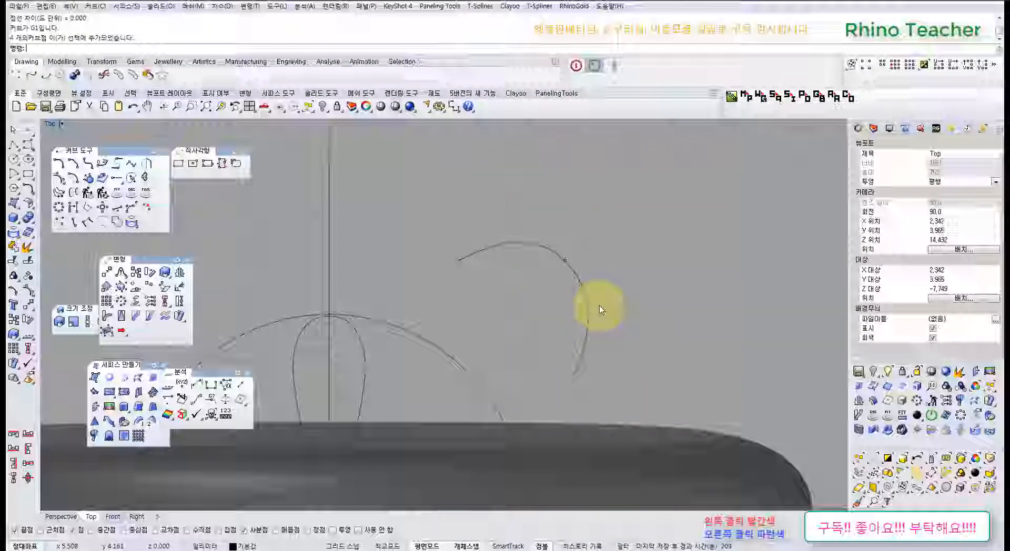
# - Delete the two matched practice curves beside the circle
pyautogui.moveTo(604, 213); pyautogui.dragTo(491, 300)
pyautogui.moveTo(505, 335); pyautogui.dragTo(535, 275, button='right')
pyautogui.press('Delete')
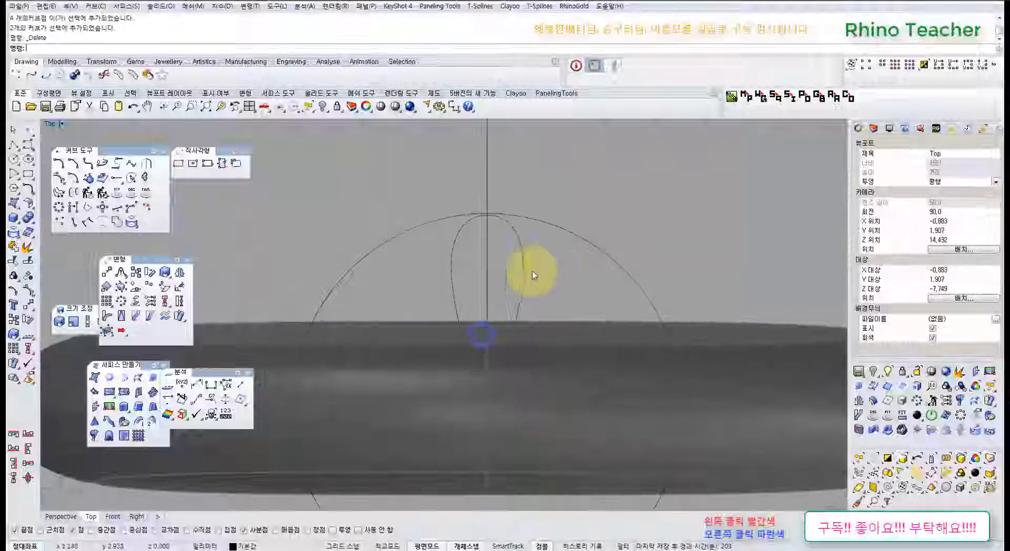
pyautogui.scroll(5, 538, 282)
pyautogui.moveTo(547, 318); pyautogui.dragTo(474, 276)
pyautogui.moveTo(394, 274); pyautogui.dragTo(441, 259, button='right')
pyautogui.keyDown('shift'); pyautogui.moveTo(449, 274); pyautogui.dragTo(394, 254); pyautogui.keyUp('shift')
pyautogui.scroll(-3, 401, 282)
pyautogui.moveTo(404, 286); pyautogui.dragTo(434, 260, button='right')
pyautogui.click(334, 236)
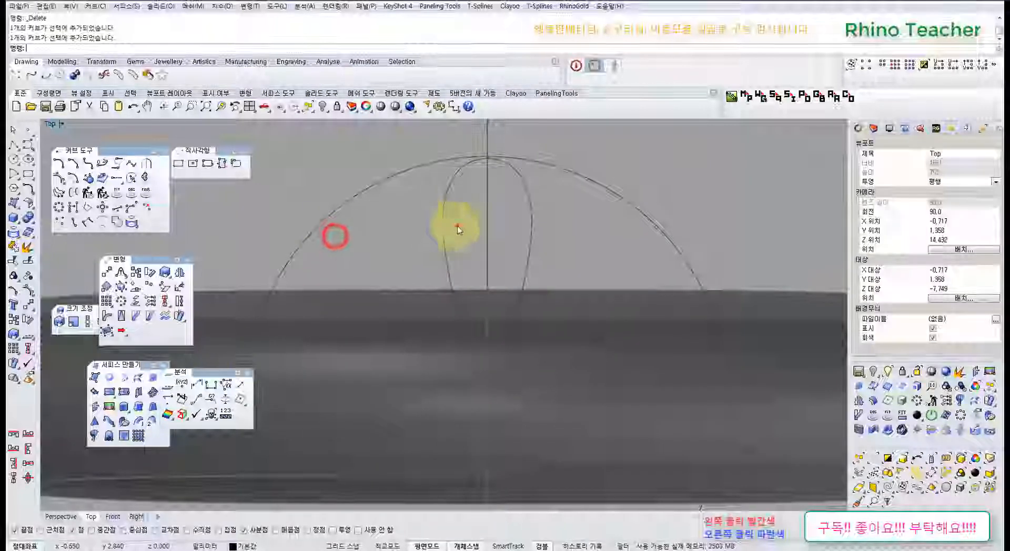
# - Try moving the left half curve to check its history-linked mirror copy, and undo the move
pyautogui.click(458, 226)
pyautogui.moveTo(486, 241); pyautogui.dragTo(429, 202)
pyautogui.hotkey('ctrl', 'z')
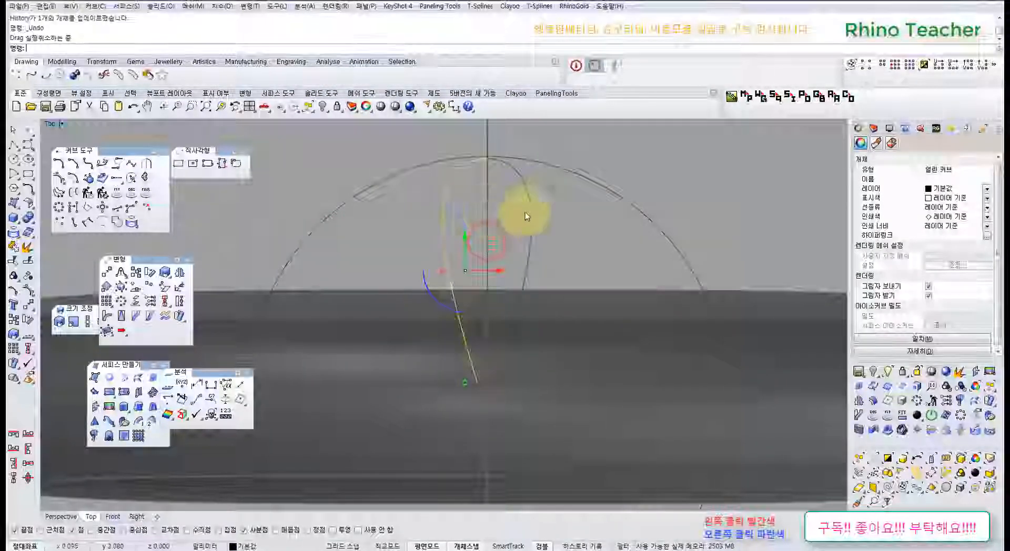
# - Try moving the right mirrored half curve away from its source, then undo the move
pyautogui.click(563, 235)
pyautogui.click(387, 227)
pyautogui.scroll(2, 413, 226)
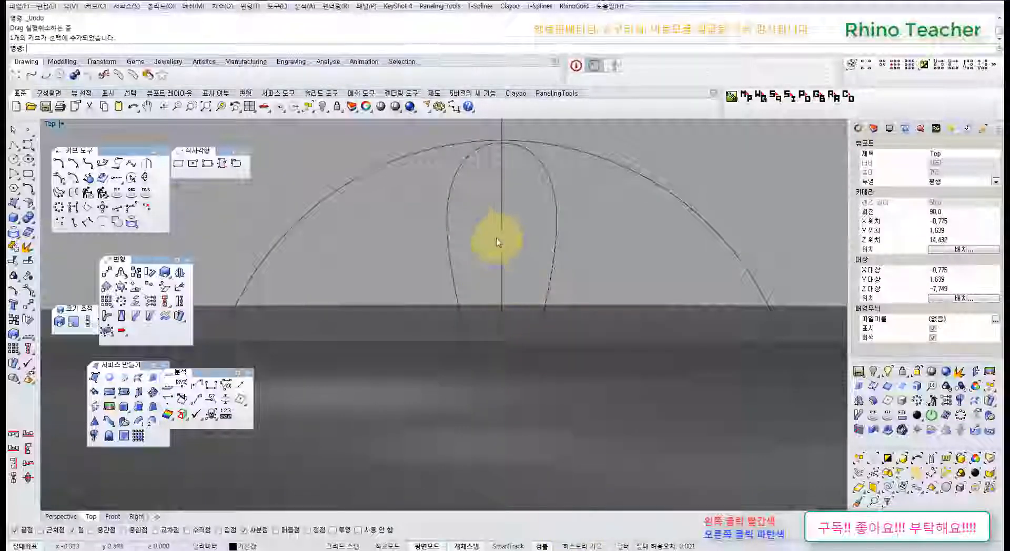
pyautogui.click(476, 233)
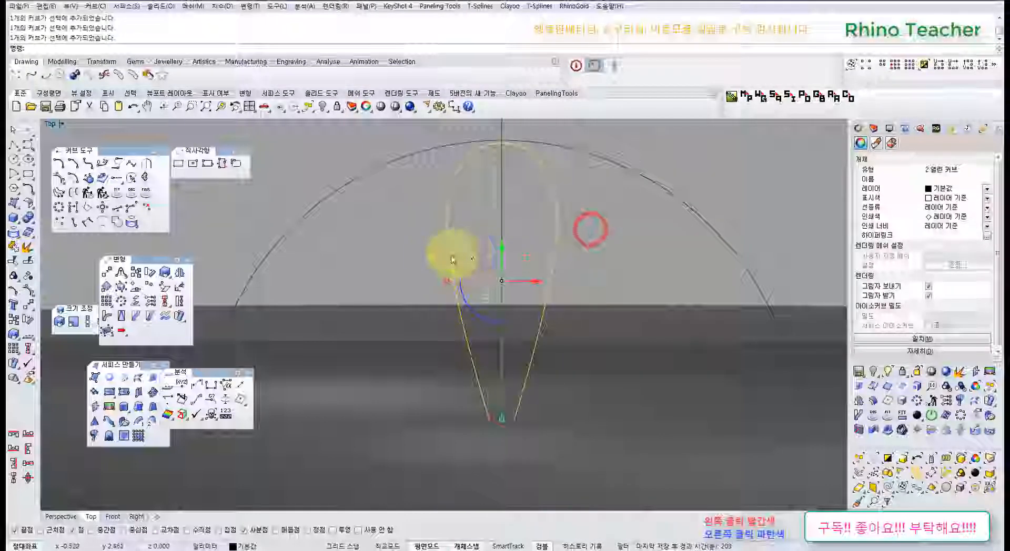
pyautogui.click(349, 216)
pyautogui.click(570, 249)
pyautogui.moveTo(549, 216); pyautogui.dragTo(514, 288, button='right')
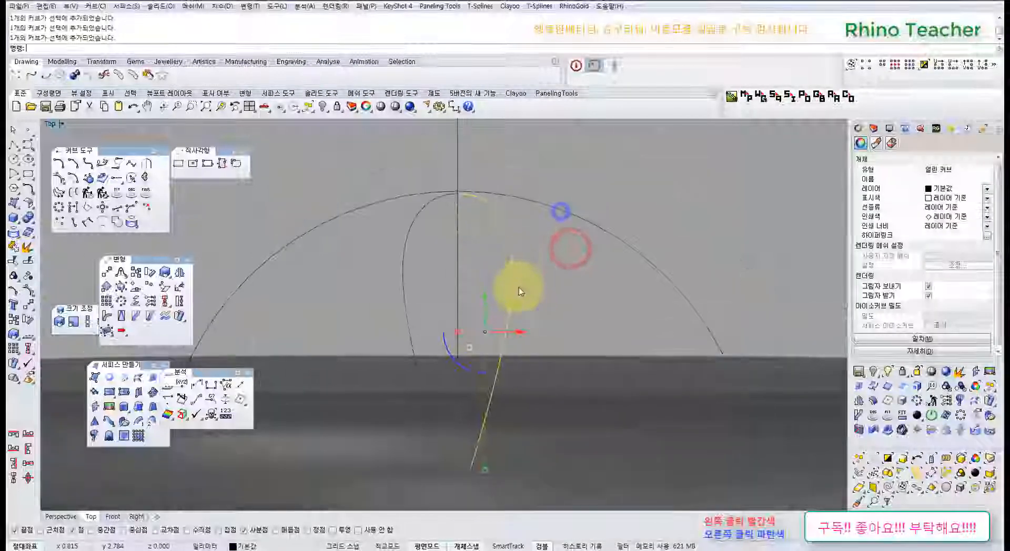
pyautogui.moveTo(514, 302); pyautogui.dragTo(553, 293)
pyautogui.click(515, 299)
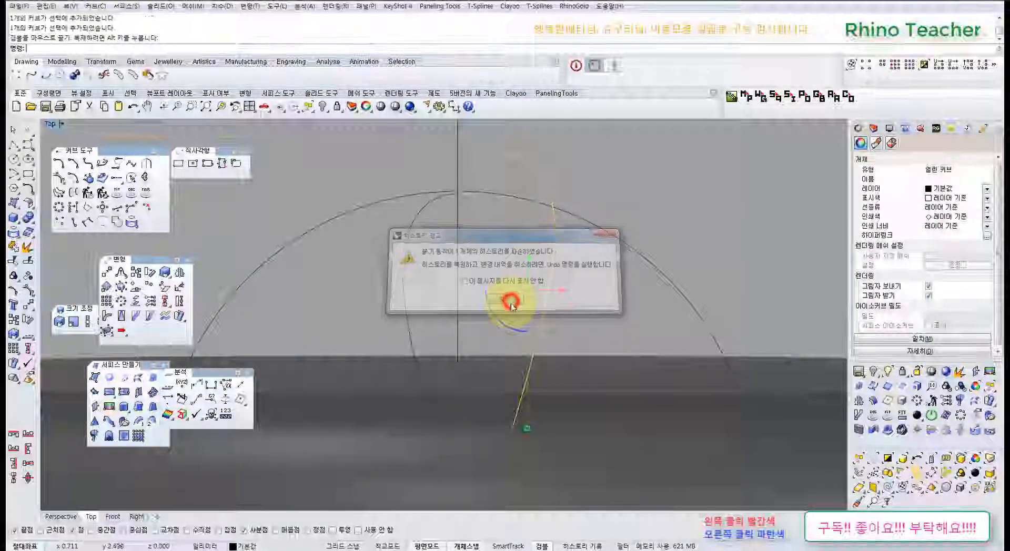
pyautogui.click(638, 180)
pyautogui.hotkey('ctrl', 'z')
# - Polar array both half curves around the circle's centre with 12 items over 360 degrees, with history recording on
pyautogui.click(425, 273)
pyautogui.moveTo(332, 284); pyautogui.dragTo(408, 228, button='right')
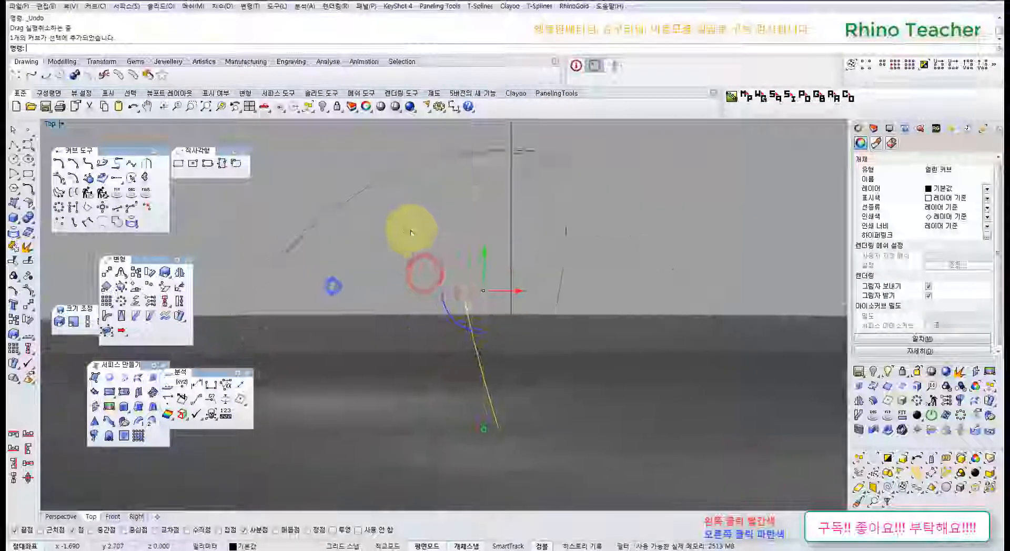
pyautogui.keyDown('shift'); pyautogui.click(546, 206); pyautogui.keyUp('shift')
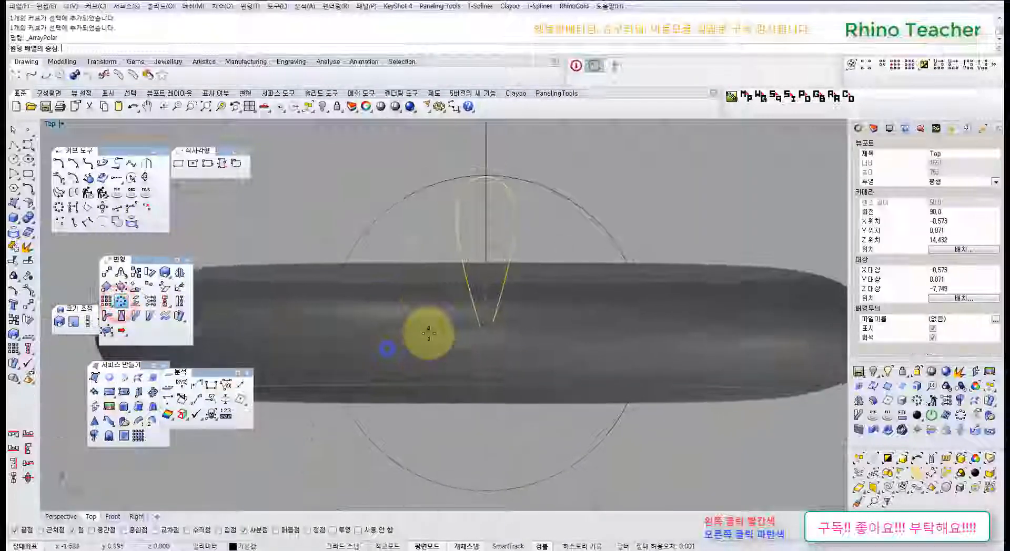
pyautogui.write('12')
pyautogui.press('Return')
pyautogui.press('Return')
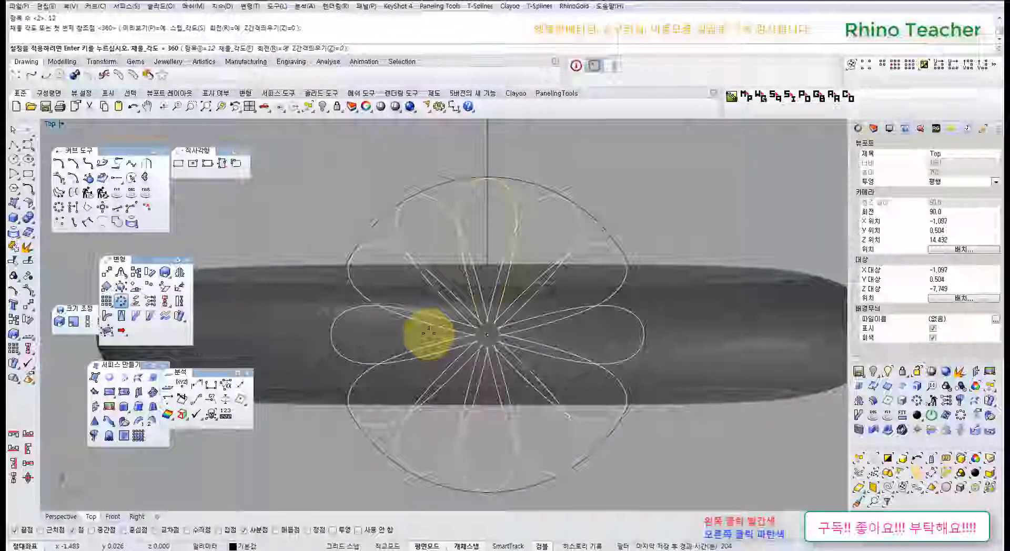
pyautogui.click(590, 546)
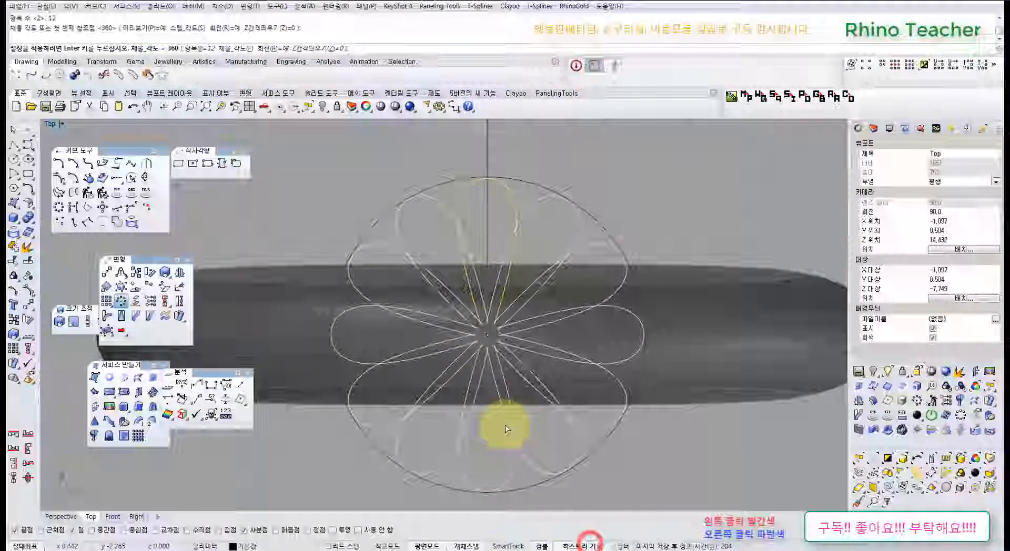
pyautogui.press('Return')
# - Turn on the control points of the two original half curves and lock the arrayed copies and surrounding curves
pyautogui.moveTo(512, 240); pyautogui.dragTo(461, 318, button='right')
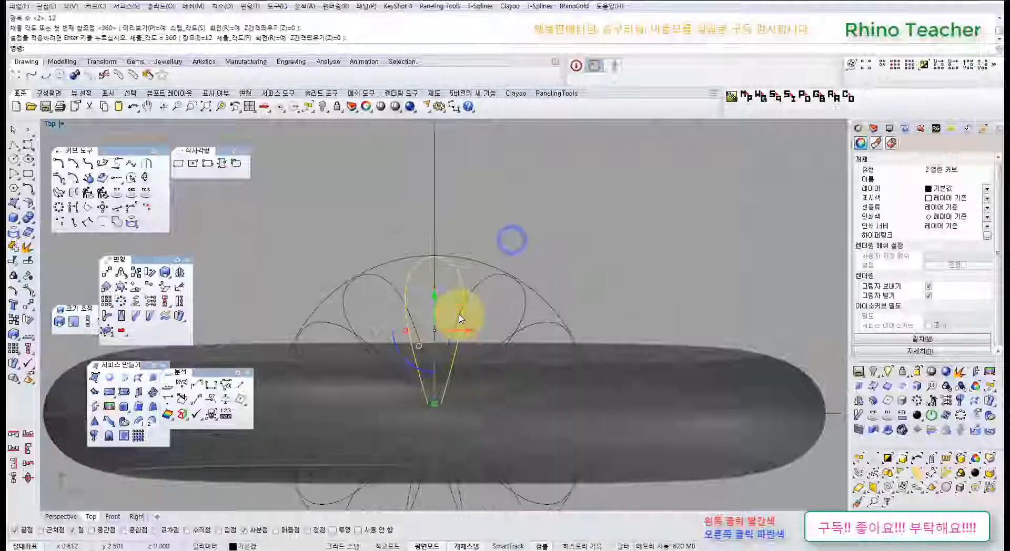
pyautogui.press('F10')
pyautogui.scroll(-6, 582, 232)
pyautogui.moveTo(646, 200); pyautogui.dragTo(321, 546)
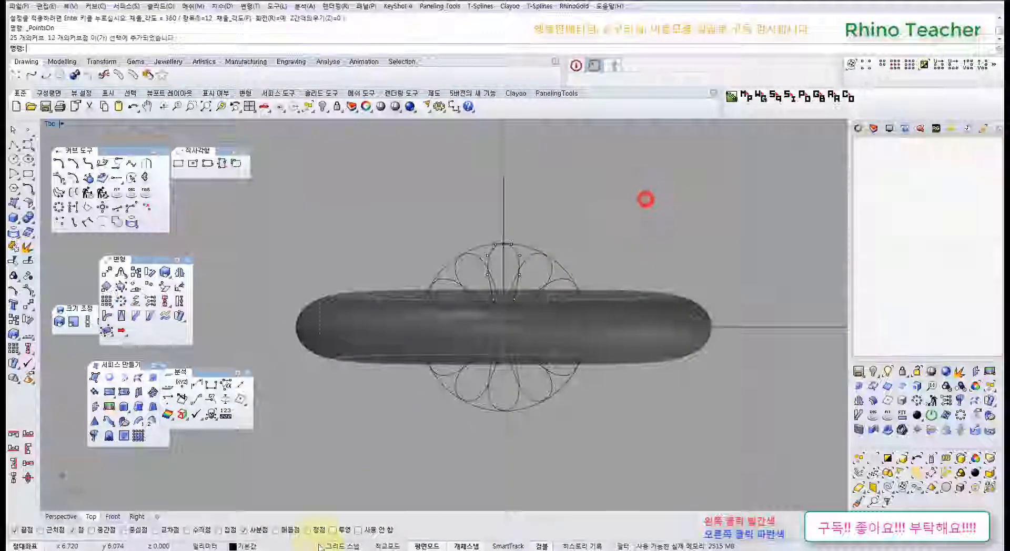
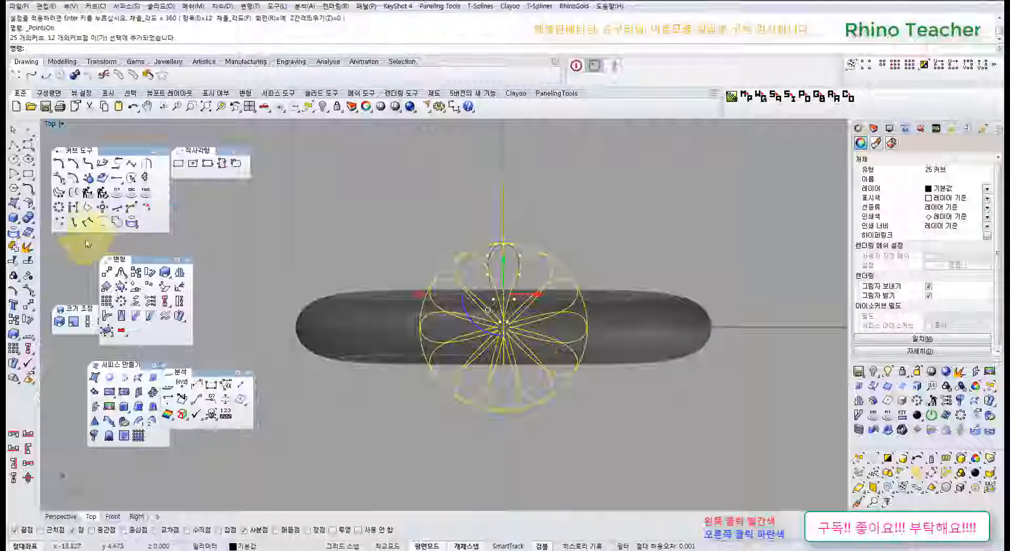
pyautogui.click(336, 107)
pyautogui.click(389, 176)
# - Switch the viewport to wireframe display and move the left half curve's lower end point closer to the centre line
pyautogui.scroll(5, 523, 280)
pyautogui.moveTo(521, 277); pyautogui.dragTo(463, 287, button='right')
pyautogui.scroll(4, 431, 300)
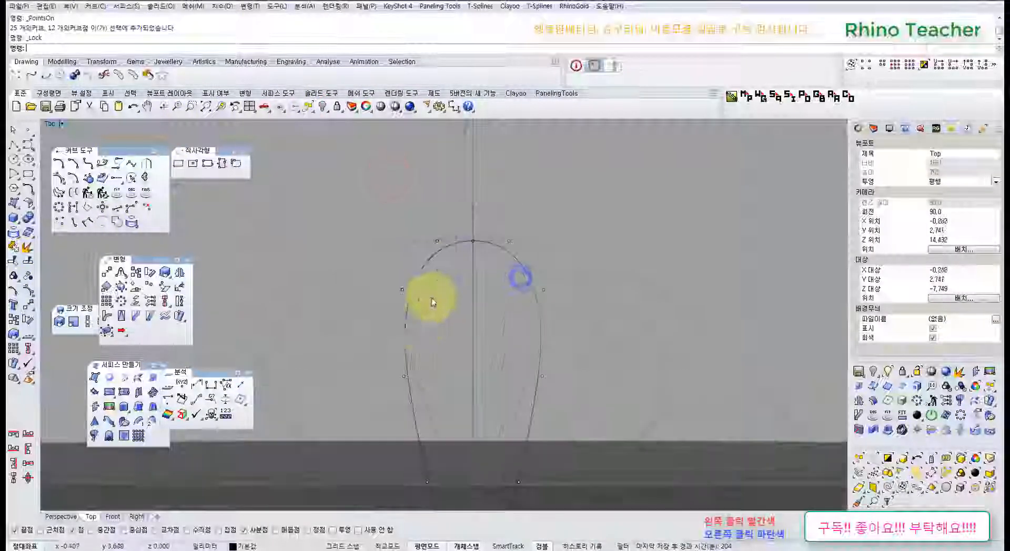
pyautogui.scroll(-8, 419, 336)
pyautogui.moveTo(421, 351); pyautogui.dragTo(419, 239, button='right')
pyautogui.scroll(7, 418, 286)
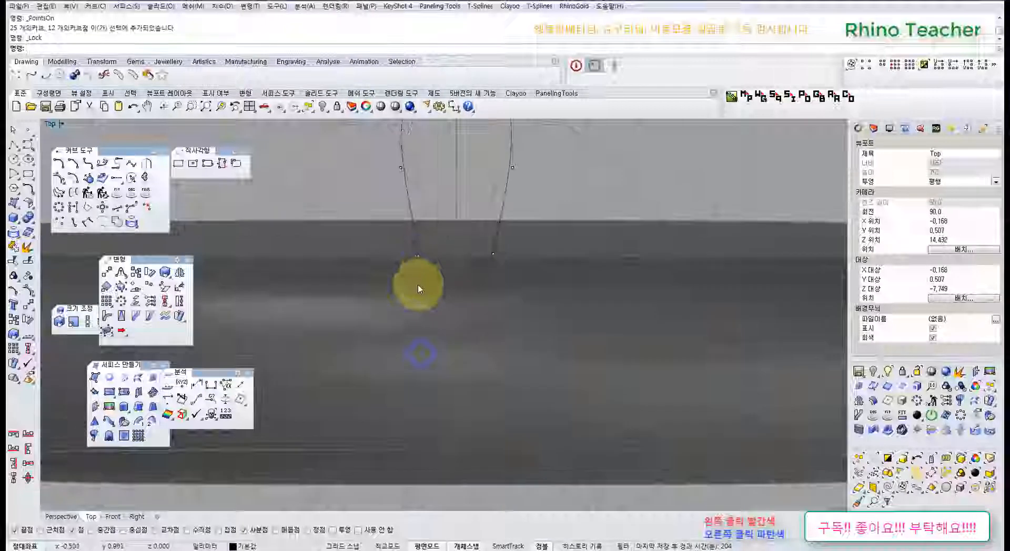
pyautogui.click(402, 115)
pyautogui.moveTo(419, 286); pyautogui.dragTo(444, 332, button='right')
pyautogui.scroll(3, 479, 403)
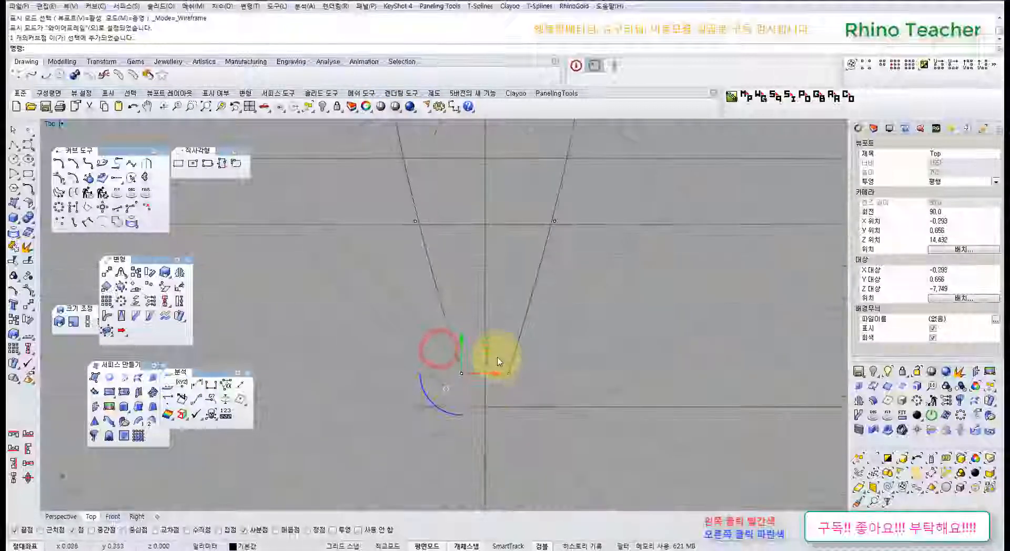
pyautogui.click(462, 373)
pyautogui.moveTo(500, 387); pyautogui.dragTo(500, 378)
# - Adjust the two control points above the left half curve's lower end to refine the petal's taper
pyautogui.moveTo(450, 288); pyautogui.dragTo(468, 328, button='right')
pyautogui.scroll(-4, 469, 328)
pyautogui.moveTo(417, 269); pyautogui.dragTo(465, 297)
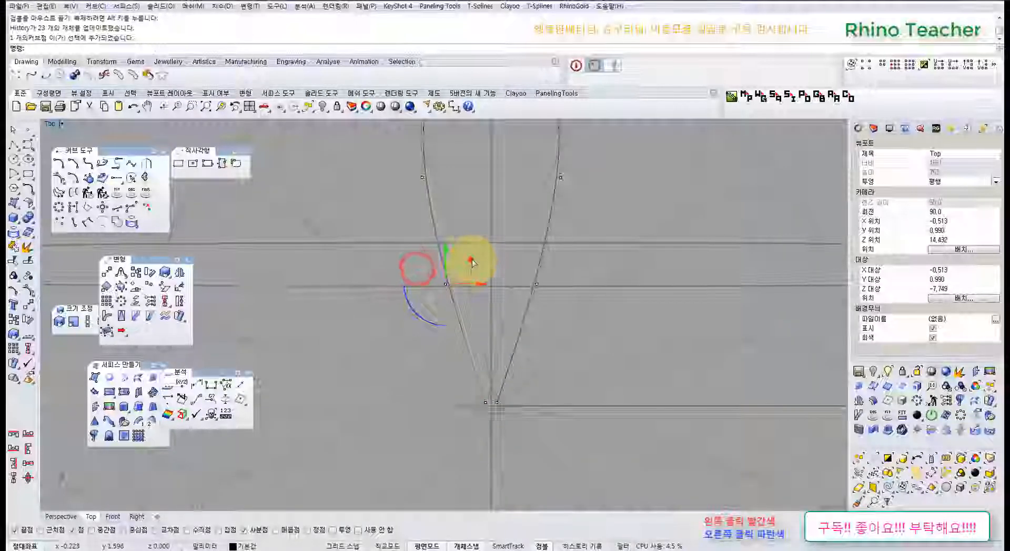
pyautogui.moveTo(481, 262); pyautogui.dragTo(482, 262)
pyautogui.moveTo(435, 190); pyautogui.dragTo(451, 264, button='right')
pyautogui.moveTo(407, 228); pyautogui.dragTo(457, 260)
pyautogui.moveTo(462, 227); pyautogui.dragTo(465, 223)
# - Nudge the left half curve's lower end point further towards the centre line
pyautogui.moveTo(446, 323); pyautogui.dragTo(441, 258, button='right')
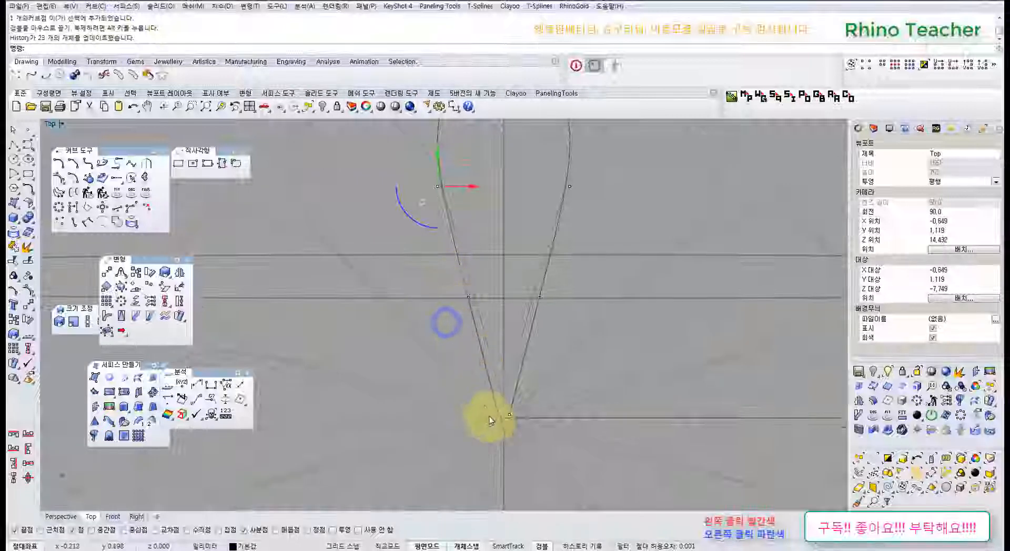
pyautogui.moveTo(489, 424); pyautogui.dragTo(464, 350, button='right')
pyautogui.moveTo(441, 334); pyautogui.dragTo(468, 367)
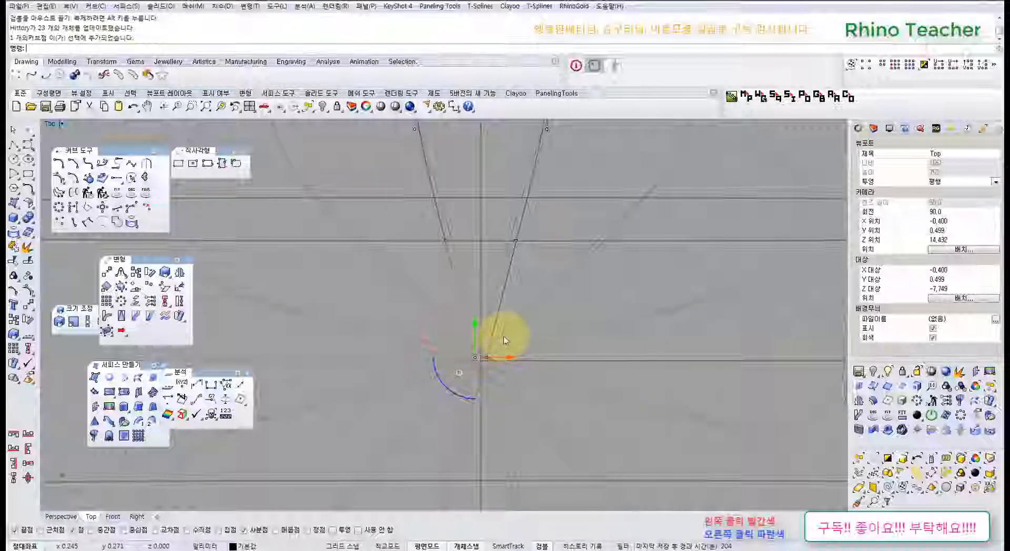
pyautogui.moveTo(506, 328); pyautogui.dragTo(504, 328)
pyautogui.scroll(-4, 505, 305)
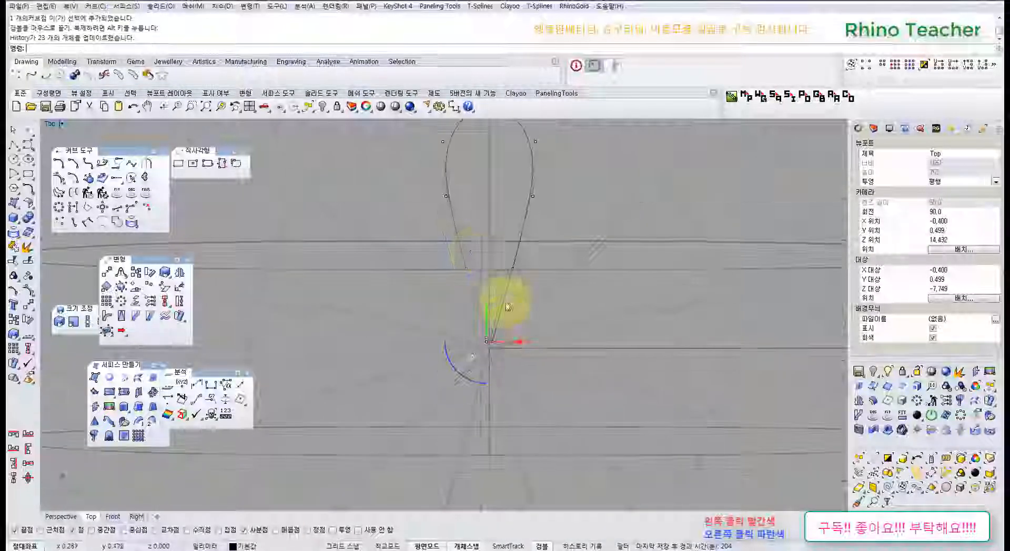
# - Adjust the left half curve's shoulder control point and move the point beside the apex towards the centre line
pyautogui.moveTo(476, 246); pyautogui.dragTo(474, 339, button='right')
pyautogui.scroll(6, 420, 258)
pyautogui.scroll(2, 450, 335)
pyautogui.moveTo(500, 241); pyautogui.dragTo(458, 333, button='right')
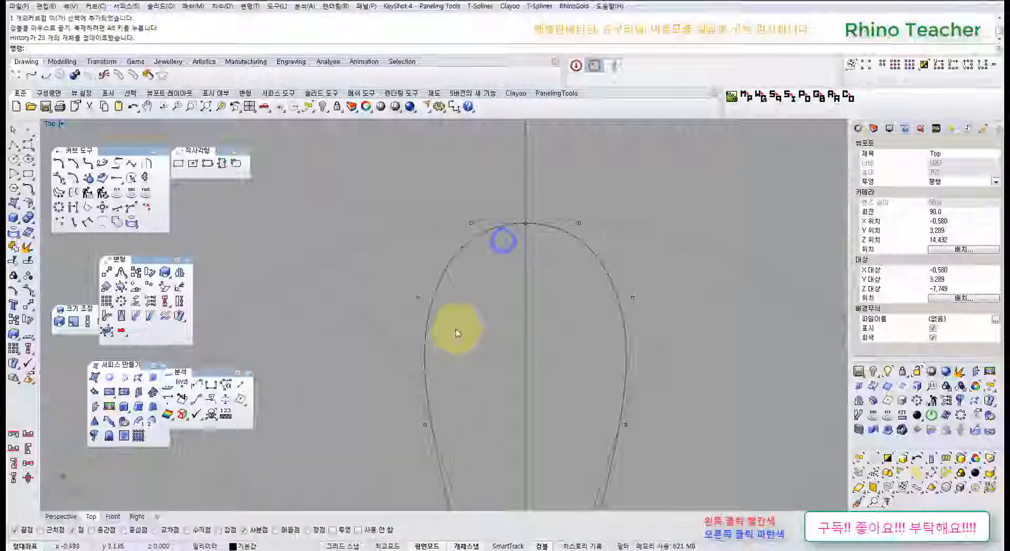
pyautogui.moveTo(446, 339); pyautogui.dragTo(448, 332)
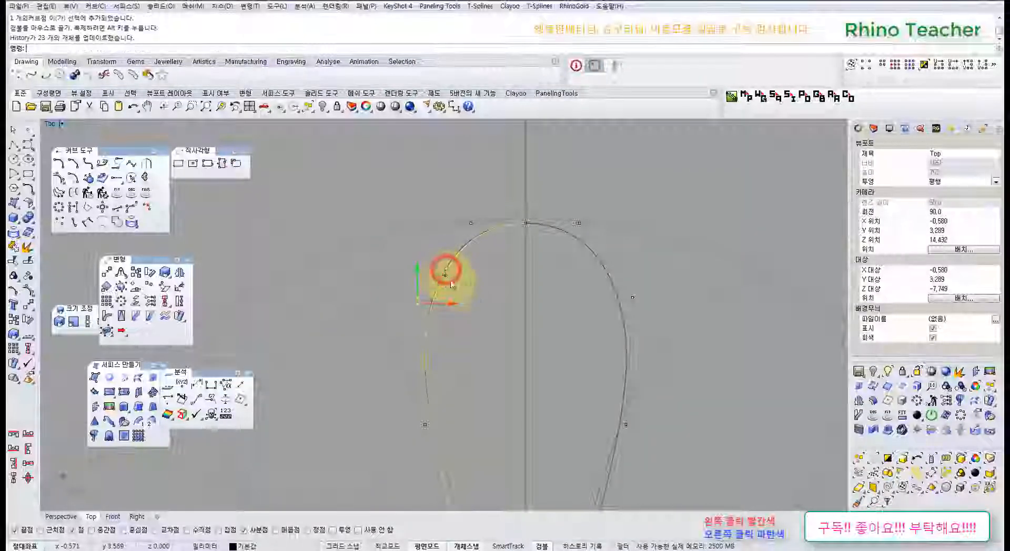
pyautogui.click(499, 298)
pyautogui.moveTo(480, 237); pyautogui.dragTo(415, 253, button='right')
pyautogui.click(405, 248)
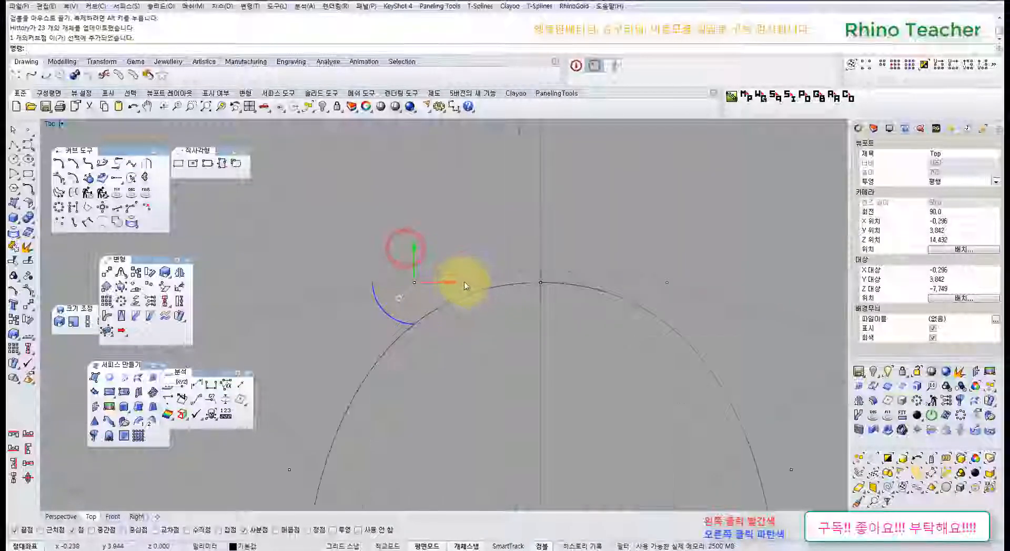
pyautogui.moveTo(457, 282); pyautogui.dragTo(463, 289)
pyautogui.click(502, 323)
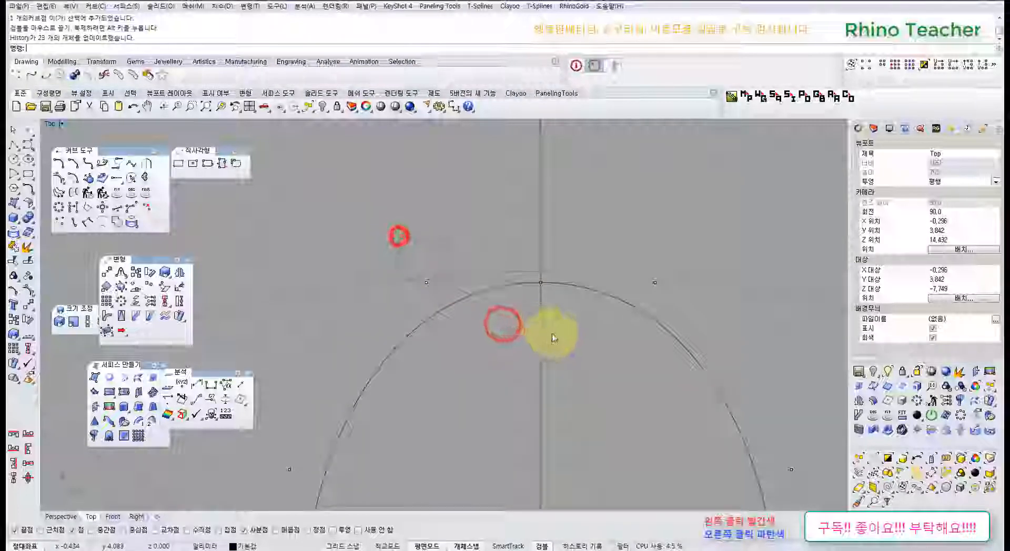
# - Try raising the control points at the petal's apex together, and undo the move
pyautogui.moveTo(489, 240); pyautogui.dragTo(505, 255, button='right')
pyautogui.click(466, 258)
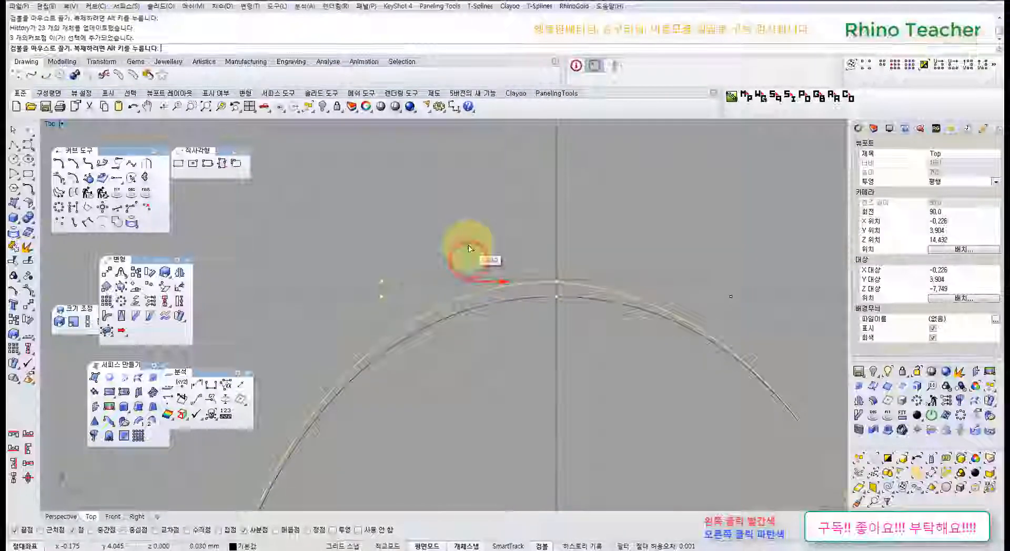
pyautogui.moveTo(470, 248); pyautogui.dragTo(473, 263)
pyautogui.click(507, 295)
pyautogui.hotkey('ctrl', 'z')
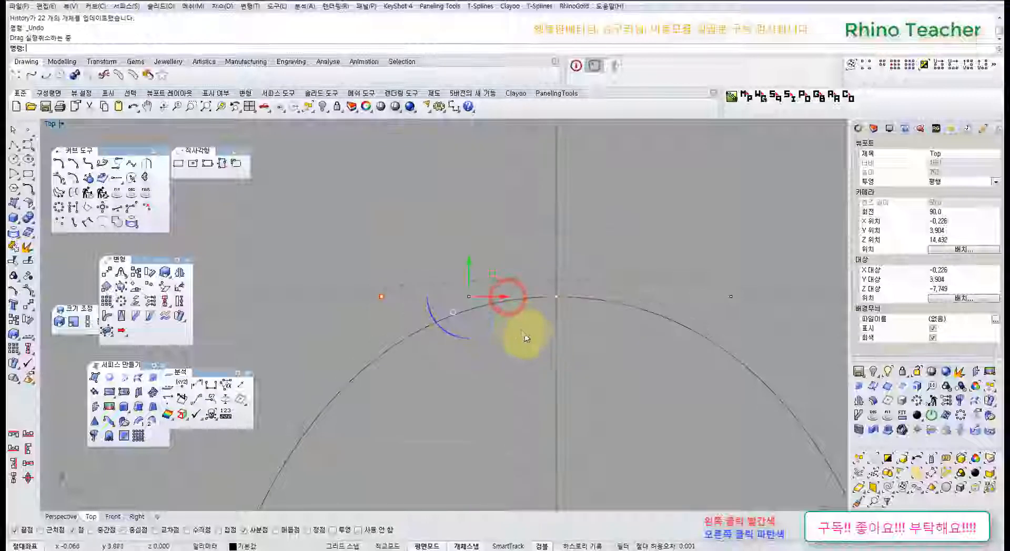
# - Turn off the control points and lock the right mirrored half curve
pyautogui.click(530, 340)
pyautogui.press('Escape')
pyautogui.moveTo(684, 363); pyautogui.dragTo(605, 315, button='right')
pyautogui.click(668, 294)
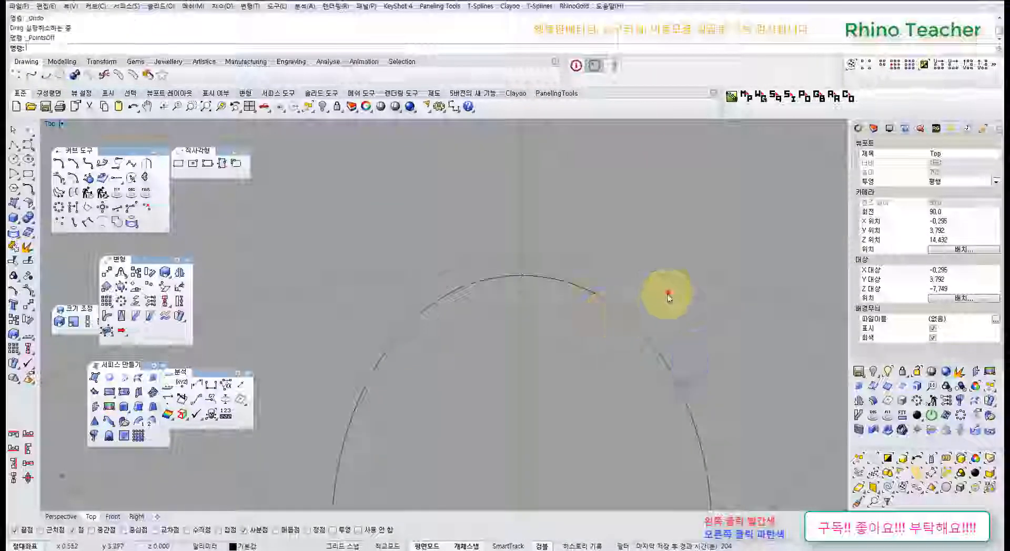
pyautogui.moveTo(598, 375); pyautogui.dragTo(559, 414, button='right')
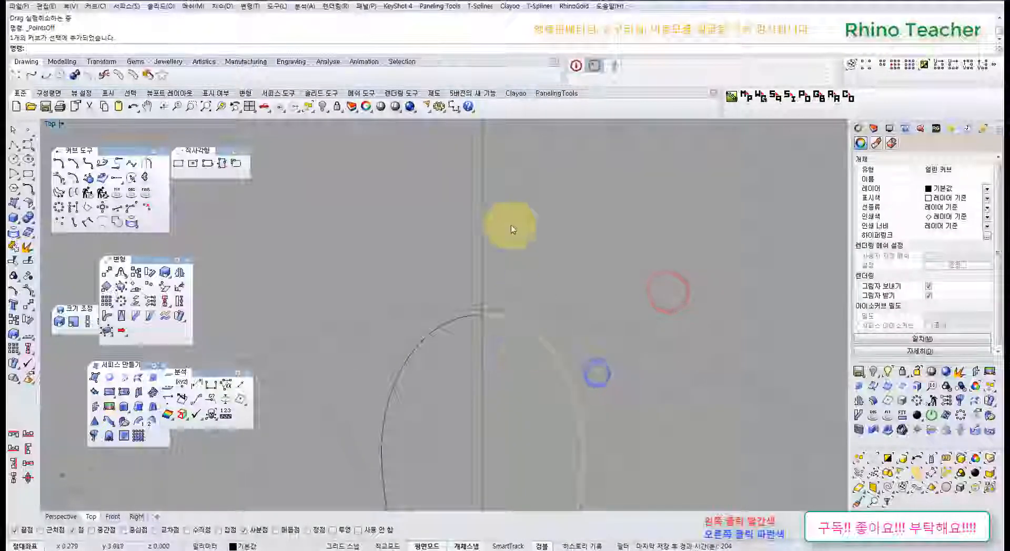
pyautogui.click(337, 107)
# - Turn on the left half curve's control points and shift its two topmost points together vertically
pyautogui.moveTo(368, 313); pyautogui.dragTo(477, 308, button='right')
pyautogui.click(491, 331)
pyautogui.moveTo(424, 256); pyautogui.dragTo(398, 289, button='right')
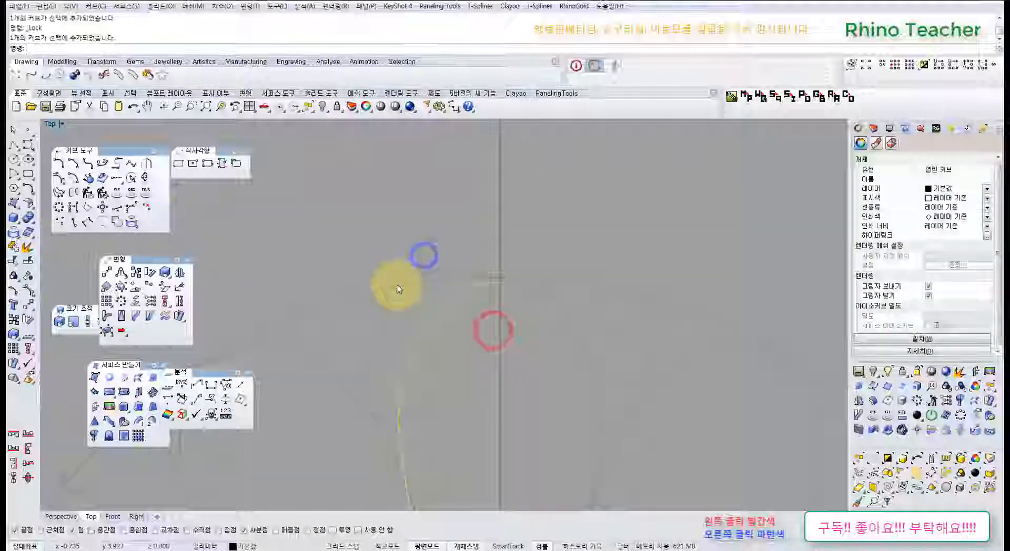
pyautogui.scroll(5, 410, 288)
pyautogui.moveTo(385, 213); pyautogui.dragTo(624, 321)
pyautogui.scroll(5, 536, 263)
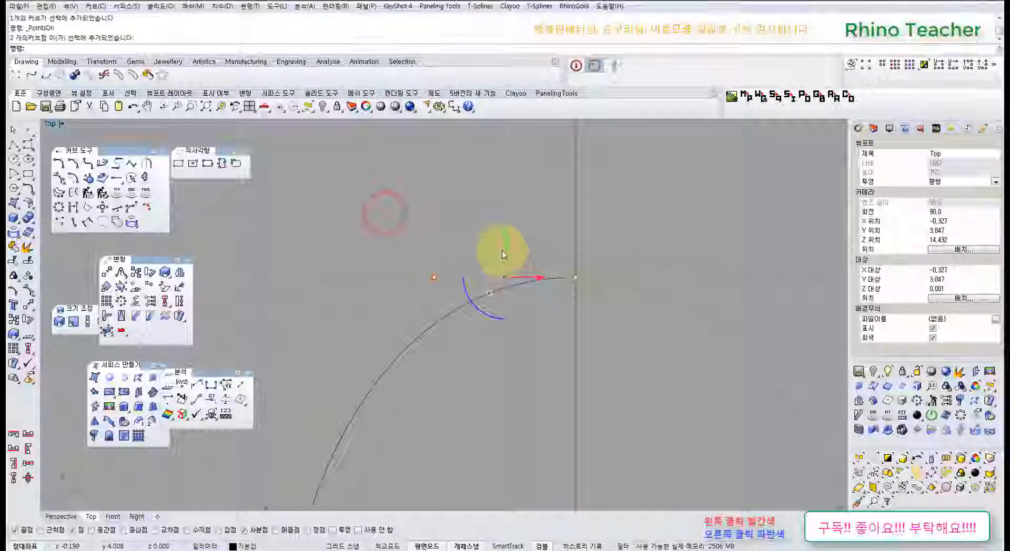
pyautogui.moveTo(506, 236); pyautogui.dragTo(507, 237)
pyautogui.click(534, 335)
# - Shift the shoulder control point of the left half curve slightly to refine the petal's widest part
pyautogui.scroll(-6, 534, 335)
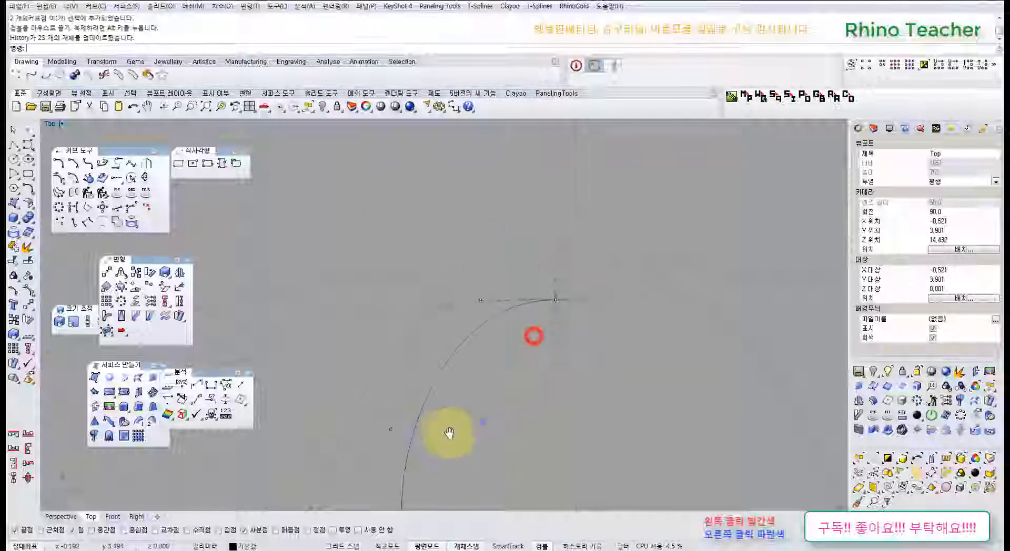
pyautogui.moveTo(480, 421); pyautogui.dragTo(499, 259, button='right')
pyautogui.moveTo(377, 224); pyautogui.dragTo(450, 321)
pyautogui.moveTo(450, 324); pyautogui.dragTo(483, 305, button='right')
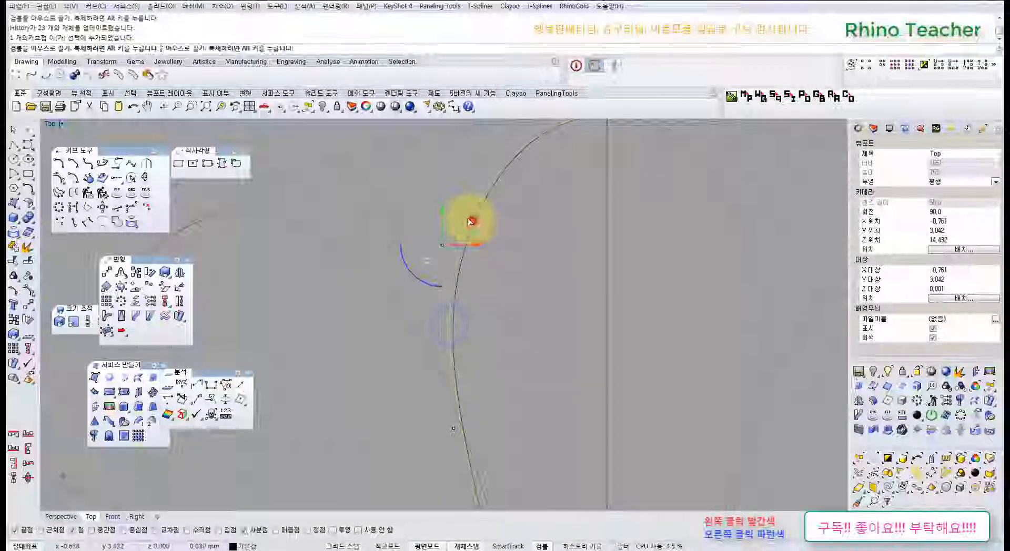
pyautogui.moveTo(471, 221); pyautogui.dragTo(469, 220)
pyautogui.moveTo(520, 282); pyautogui.dragTo(515, 241, button='right')
# - Move the left half curve's lower control point inward and reposition its lower end point near the circle's centre
pyautogui.moveTo(483, 368); pyautogui.dragTo(468, 322, button='right')
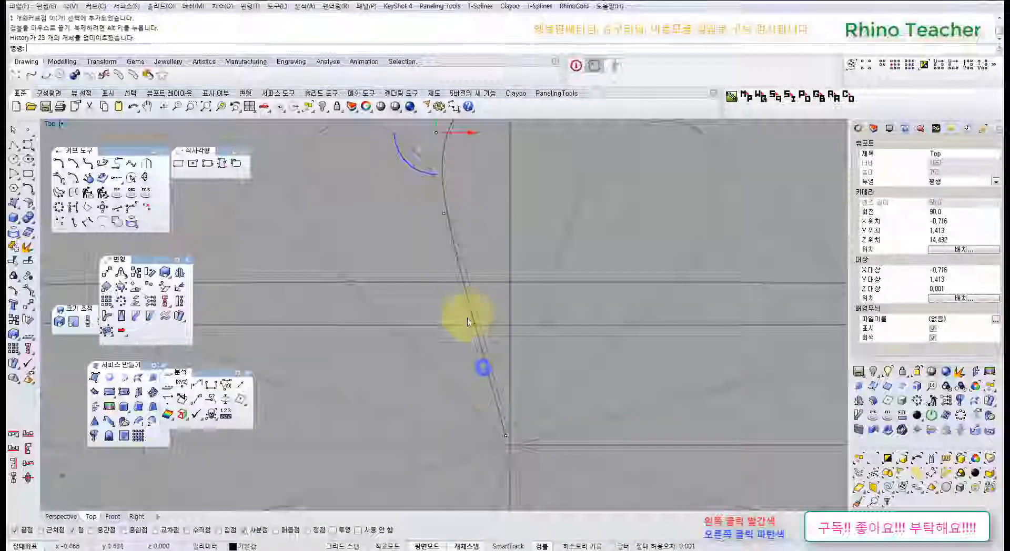
pyautogui.moveTo(449, 306); pyautogui.dragTo(494, 340)
pyautogui.scroll(2, 483, 311)
pyautogui.moveTo(499, 299); pyautogui.dragTo(503, 299)
pyautogui.click(500, 225)
pyautogui.moveTo(501, 273); pyautogui.dragTo(472, 243, button='right')
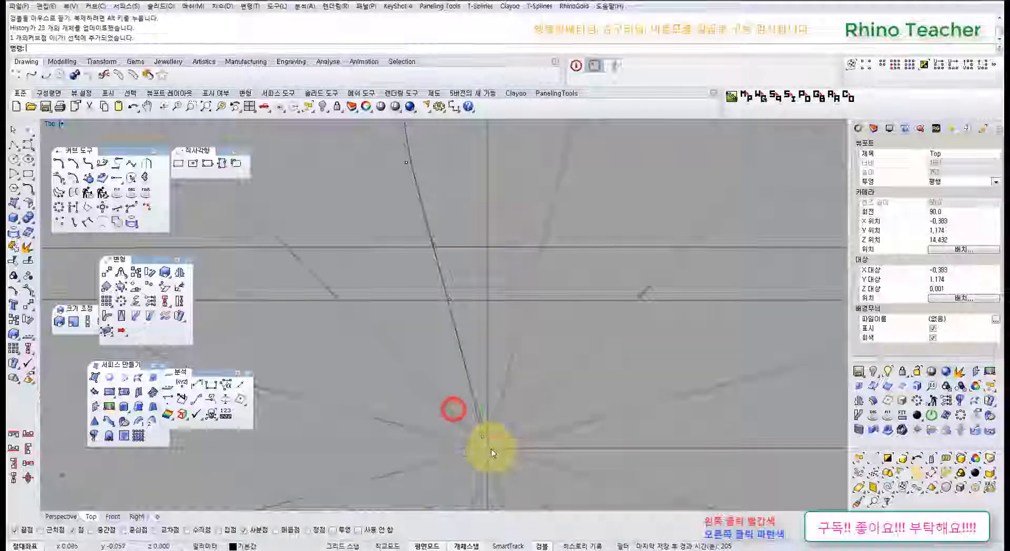
pyautogui.moveTo(492, 453); pyautogui.dragTo(510, 421)
pyautogui.moveTo(510, 421); pyautogui.dragTo(487, 297, button='right')
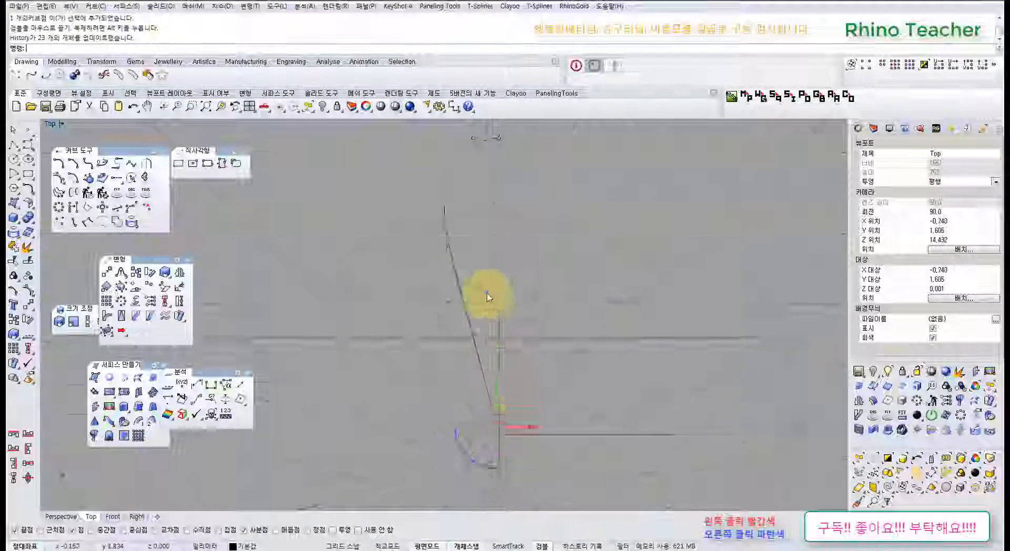
# - Shift the control point beside the left half curve's apex horizontally to reshape the petal's rounded tip
pyautogui.scroll(2, 473, 315)
pyautogui.moveTo(449, 332); pyautogui.dragTo(440, 260, button='right')
pyautogui.click(451, 265)
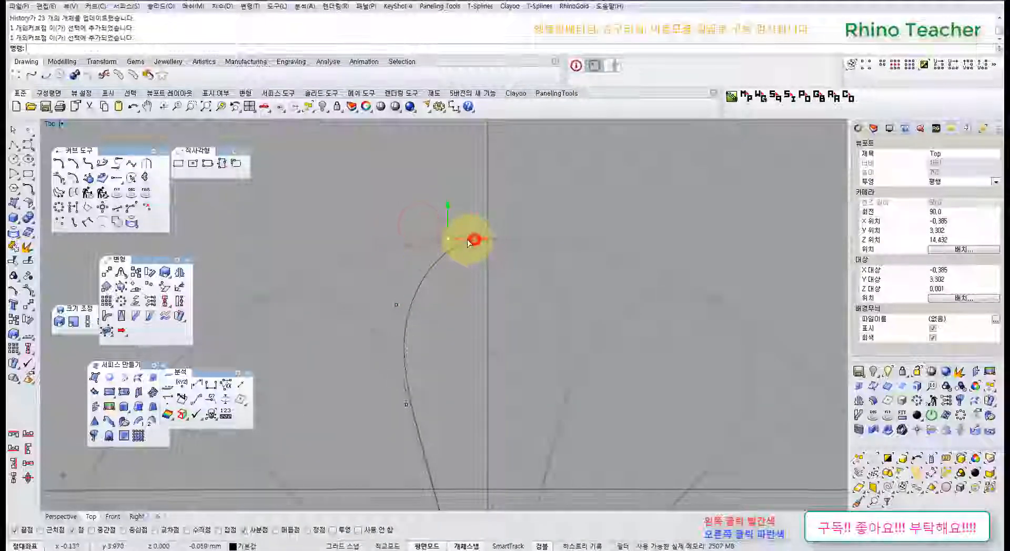
pyautogui.scroll(-3, 547, 304)
pyautogui.moveTo(550, 313); pyautogui.dragTo(494, 272, button='right')
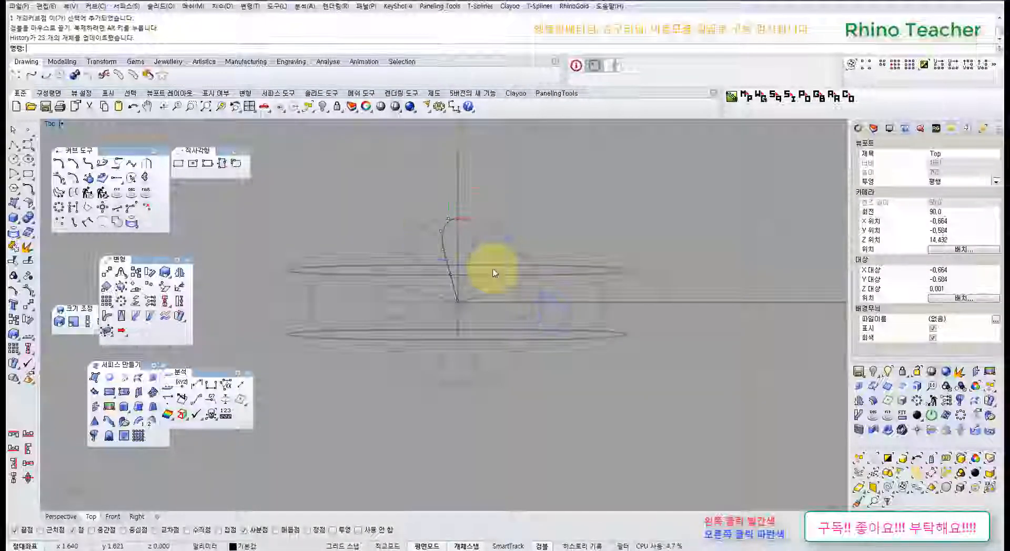
# - Shift the left half curve's lower control point slightly sideways to refine the petal's tapering side
pyautogui.scroll(5, 444, 265)
pyautogui.moveTo(451, 333); pyautogui.dragTo(435, 259, button='right')
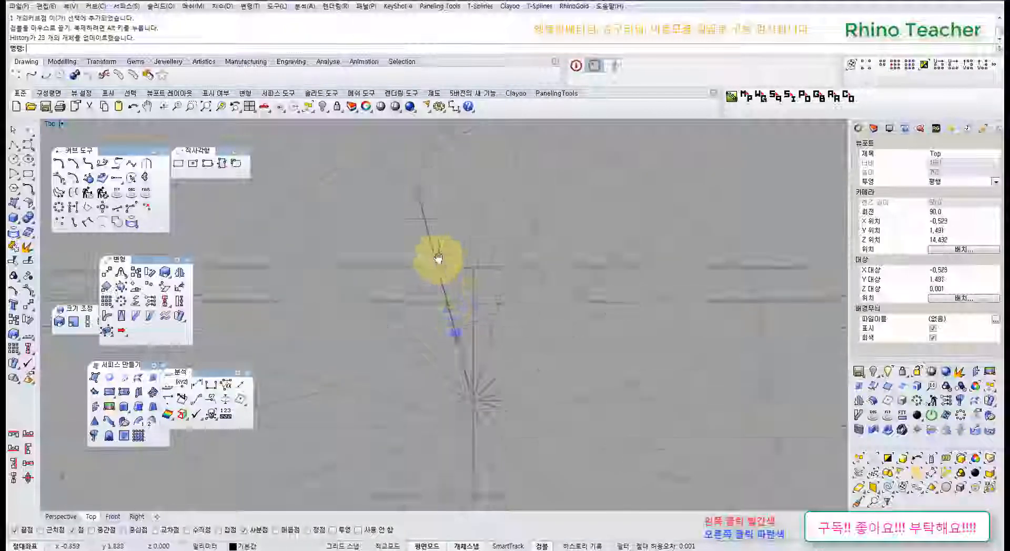
pyautogui.scroll(-2, 474, 300)
pyautogui.click(473, 300)
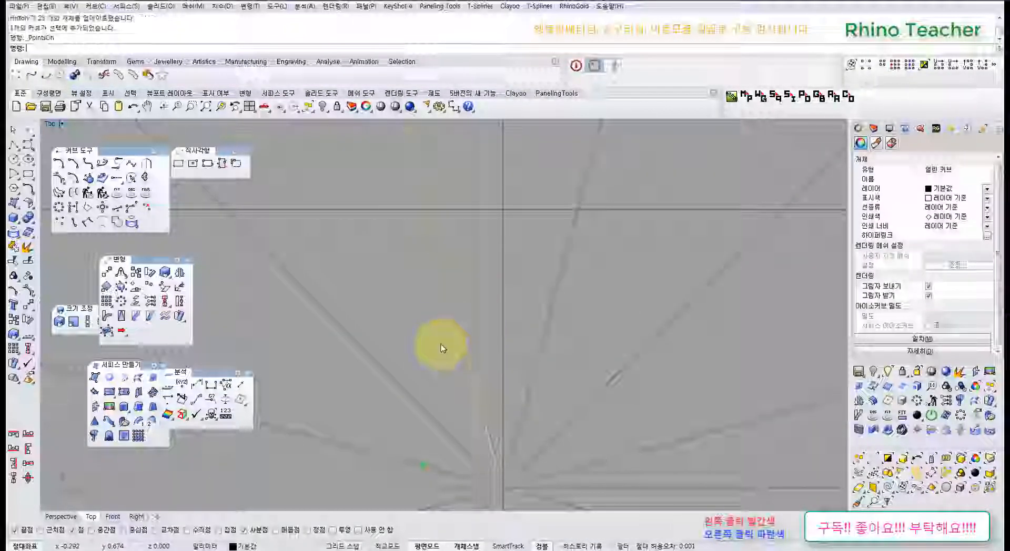
pyautogui.scroll(3, 443, 348)
pyautogui.click(406, 221)
pyautogui.moveTo(451, 250); pyautogui.dragTo(470, 302, button='right')
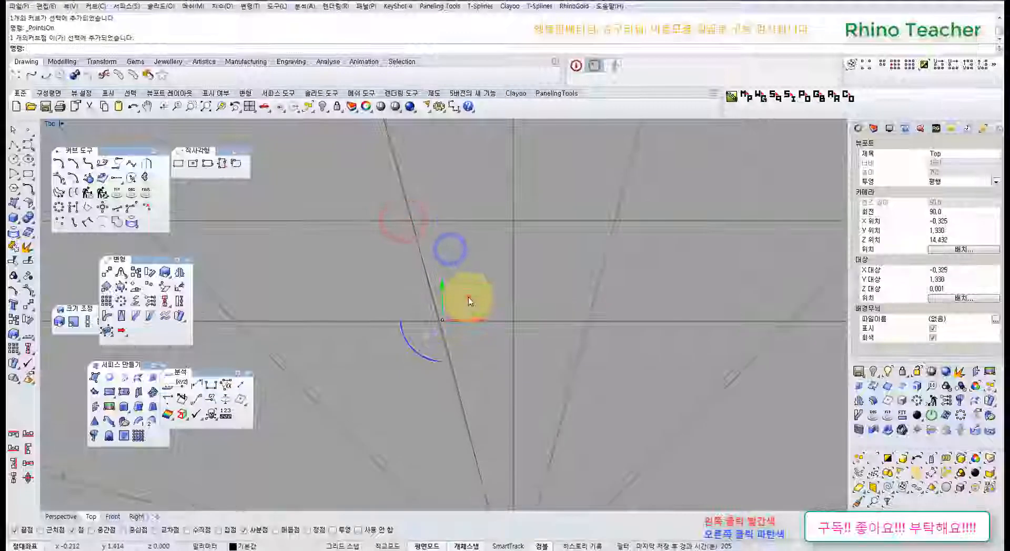
pyautogui.moveTo(468, 297); pyautogui.dragTo(456, 309)
pyautogui.scroll(-3, 448, 263)
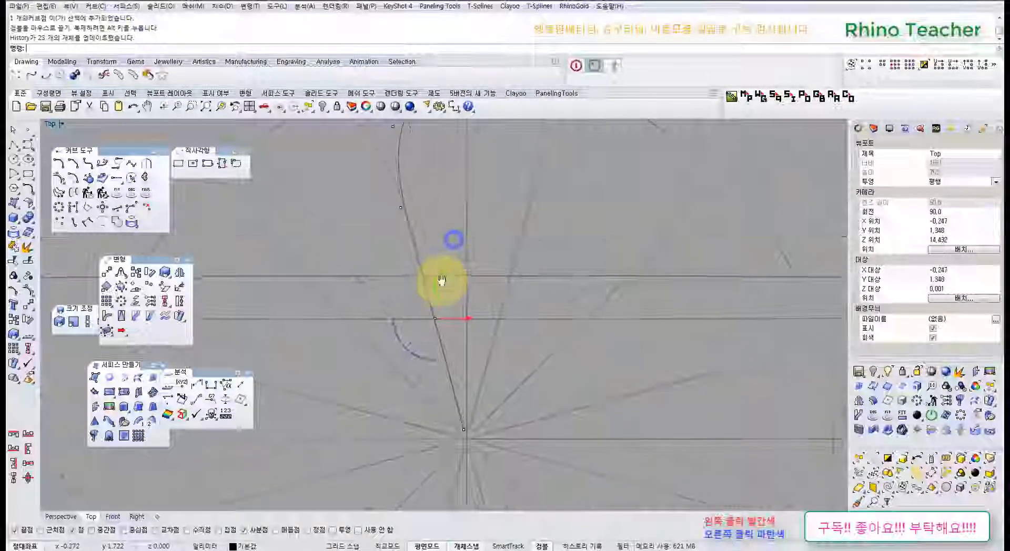
pyautogui.scroll(-3, 447, 268)
pyautogui.moveTo(463, 272)
pyautogui.mouseDown(button='right')
pyautogui.moveTo(421, 311)
pyautogui.moveTo(474, 318)
pyautogui.mouseUp(button='right')
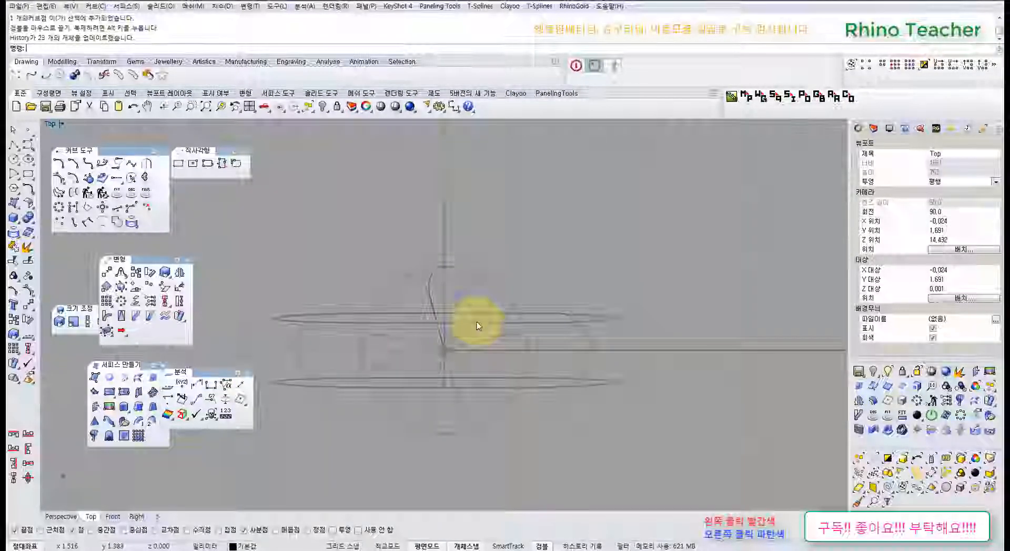
pyautogui.scroll(2, 476, 325)
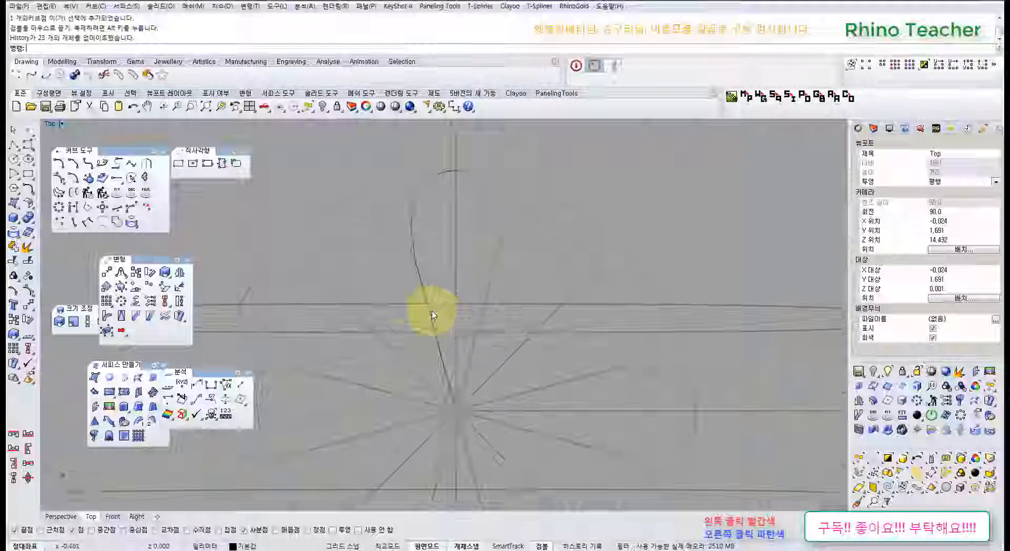
pyautogui.moveTo(430, 313); pyautogui.dragTo(445, 253, button='right')
pyautogui.scroll(-2, 445, 253)
pyautogui.moveTo(478, 203); pyautogui.dragTo(408, 304, button='right')
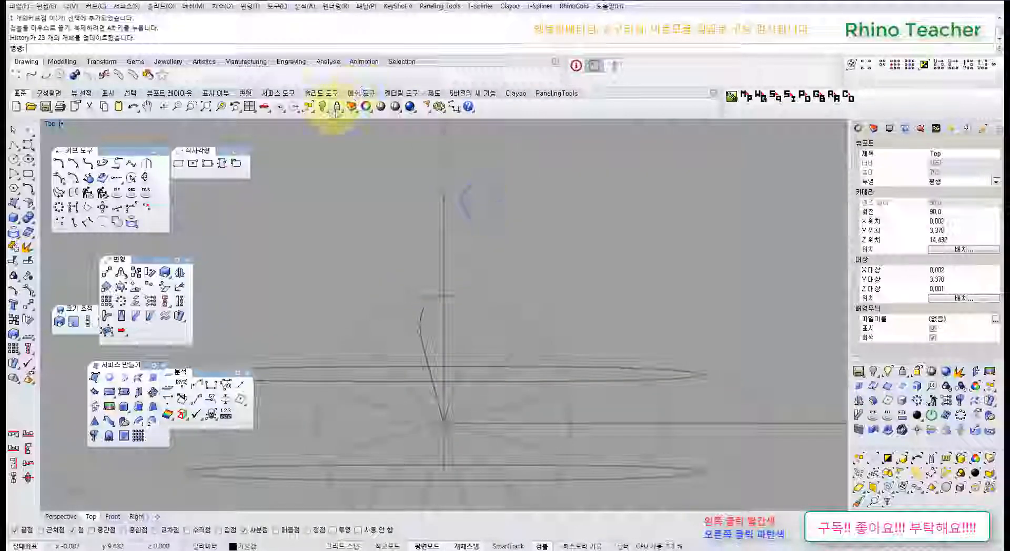
# - Try to unlock all of the flower's curves at once in the Perspective view, and undo the unlocking
pyautogui.hotkey('ctrl', 'F4')
pyautogui.moveTo(473, 311); pyautogui.dragTo(451, 272, button='right')
pyautogui.middleClick(461, 281)
pyautogui.click(451, 256)
pyautogui.scroll(5, 451, 277)
pyautogui.click(494, 207)
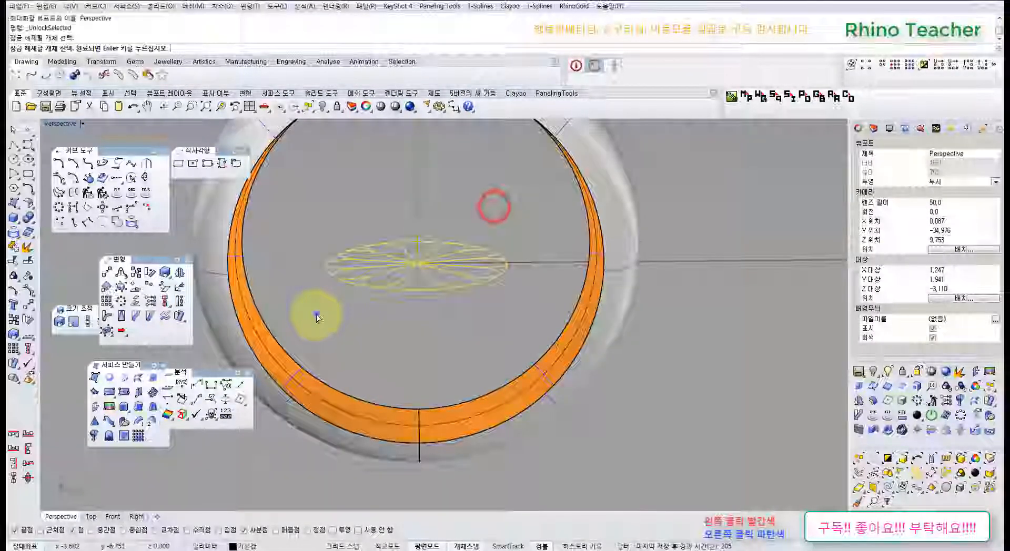
pyautogui.rightClick(316, 313)
pyautogui.moveTo(388, 276); pyautogui.dragTo(421, 221, button='right')
pyautogui.scroll(7, 431, 221)
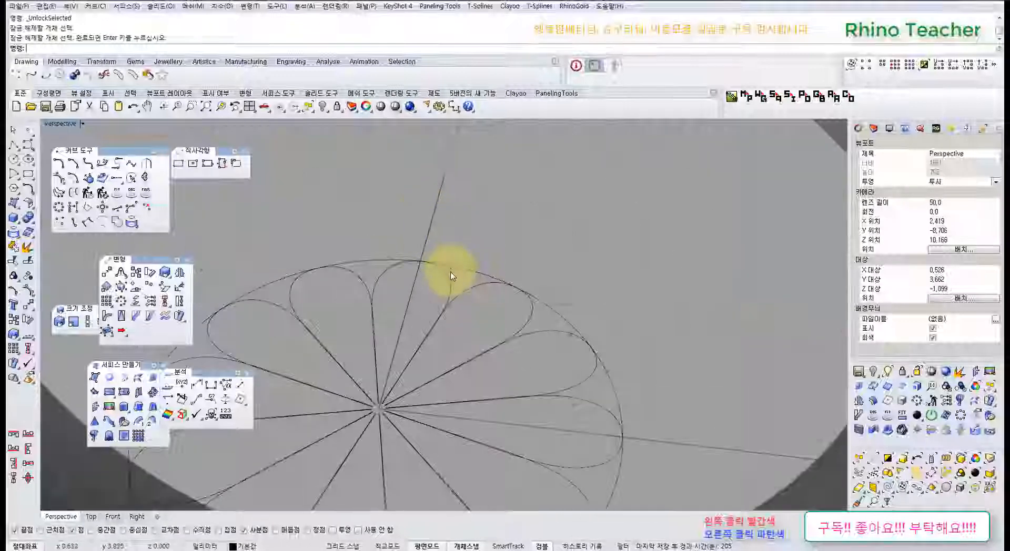
pyautogui.scroll(-9, 450, 275)
pyautogui.hotkey('ctrl', 'z')
# - Unlock only the two half curves forming the original petal and hide them
pyautogui.click(341, 110)
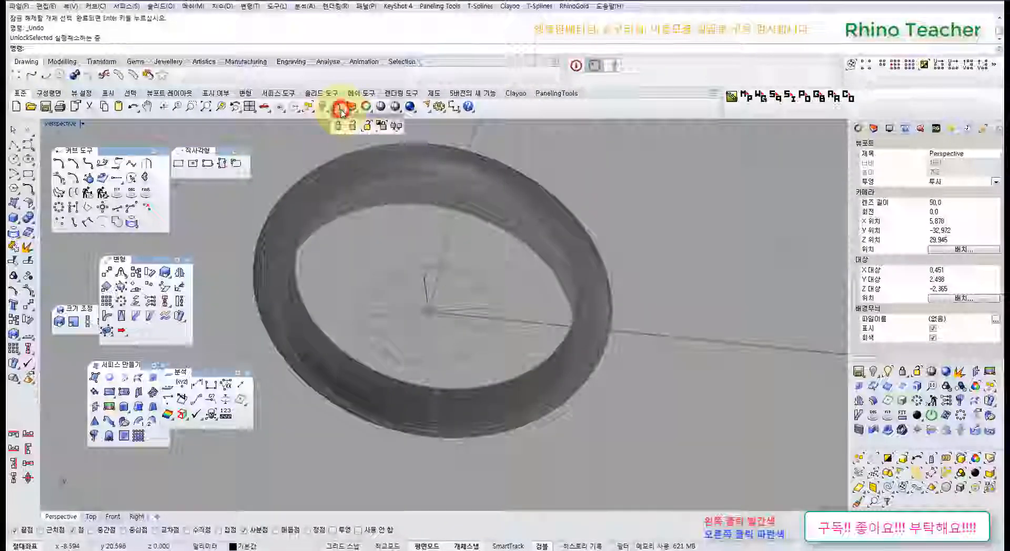
pyautogui.click(369, 125)
pyautogui.scroll(6, 440, 282)
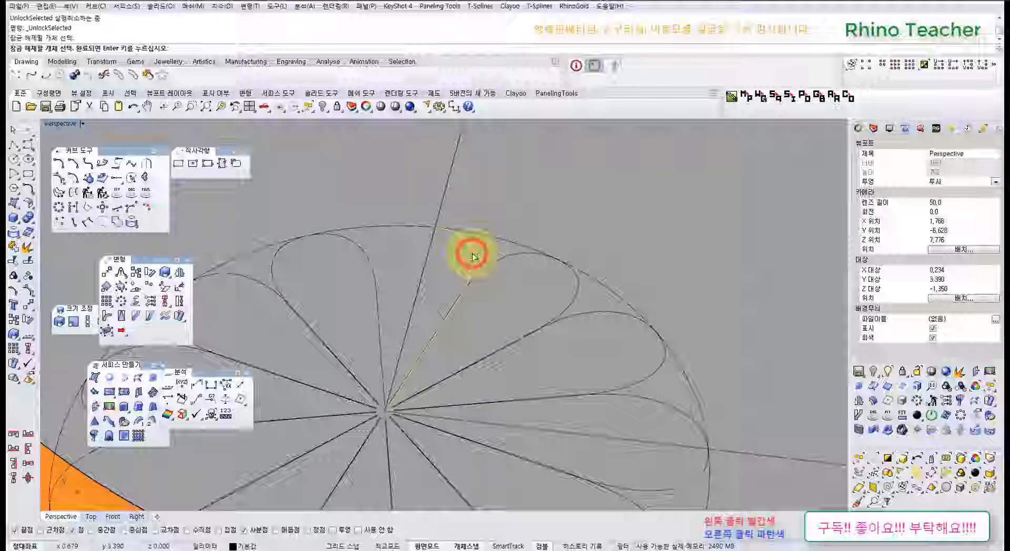
pyautogui.rightClick(473, 257)
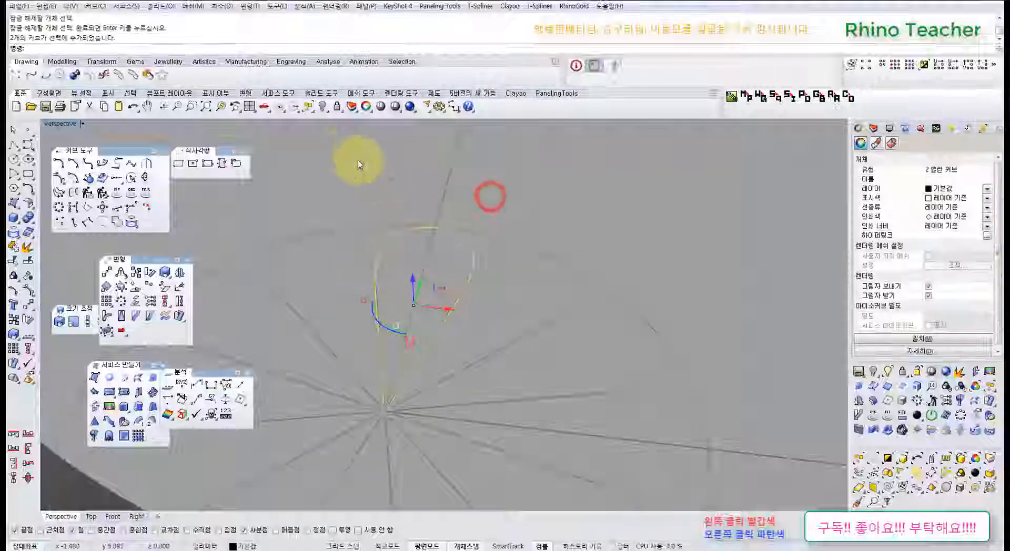
pyautogui.click(324, 107)
# - Unlock the remaining flower curves and the guide circle, and delete them all
pyautogui.middleClick(405, 155)
pyautogui.click(406, 149)
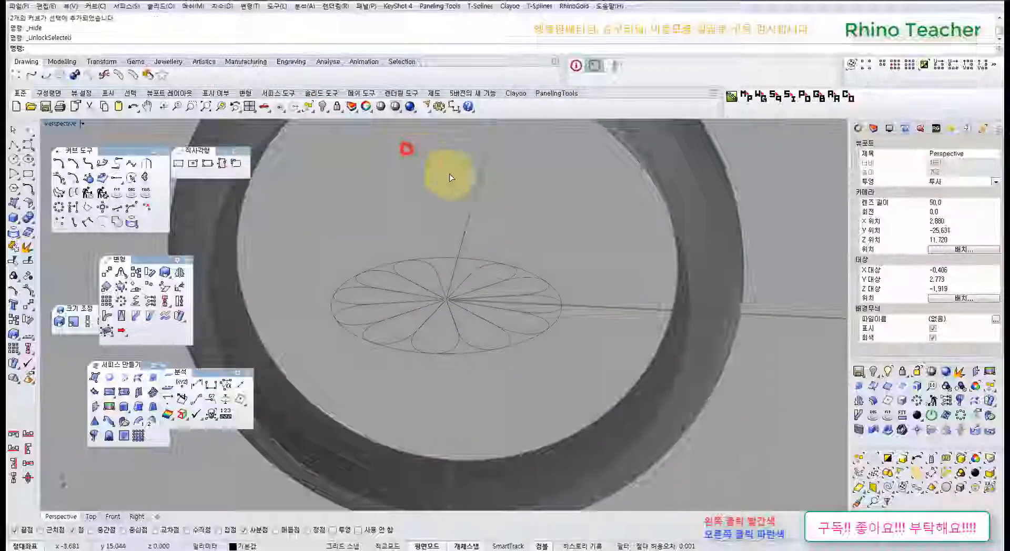
pyautogui.moveTo(601, 218); pyautogui.dragTo(286, 381)
pyautogui.rightClick(286, 380)
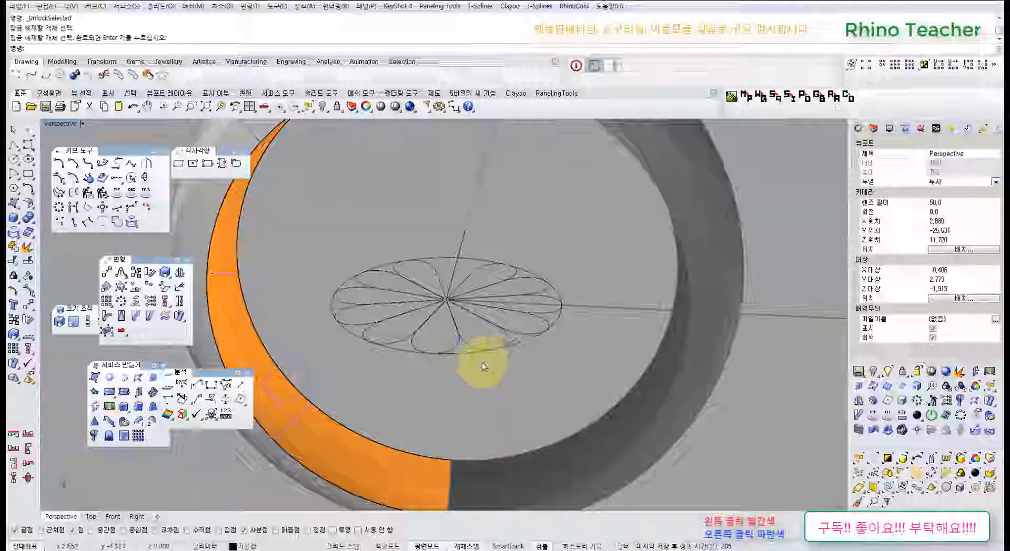
pyautogui.click(466, 349)
pyautogui.moveTo(526, 370); pyautogui.dragTo(342, 225)
pyautogui.press('Return')
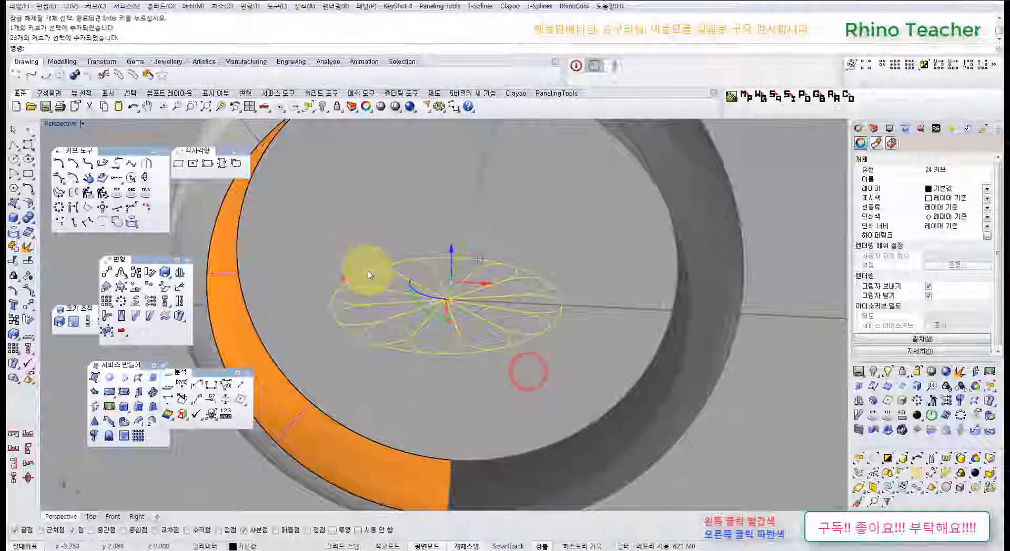
pyautogui.press('Delete')
pyautogui.scroll(-5, 408, 329)
pyautogui.moveTo(410, 267); pyautogui.dragTo(361, 124, button='right')
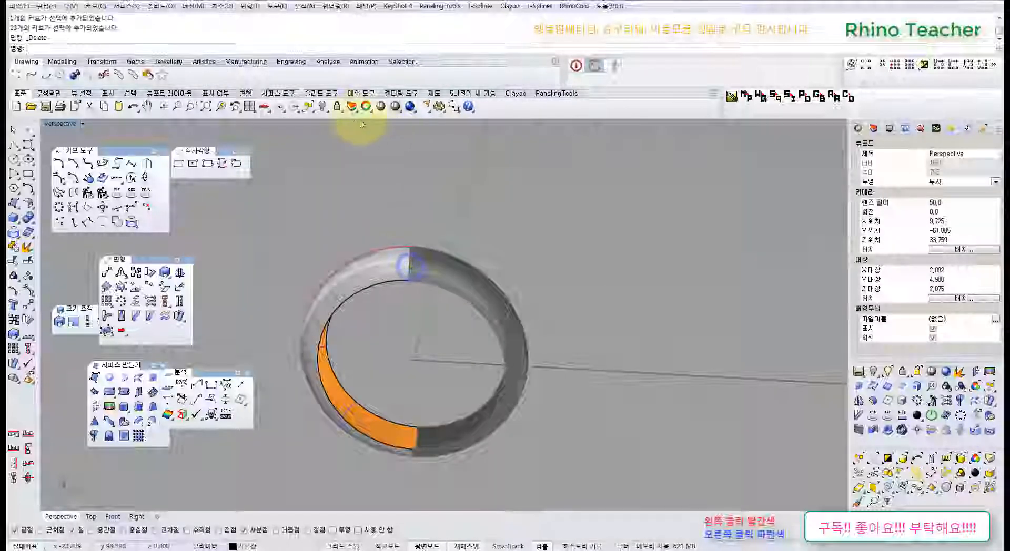
# - Show only the two hidden petal curves again inside the ring, using Show Selected
pyautogui.click(330, 110)
pyautogui.click(350, 129)
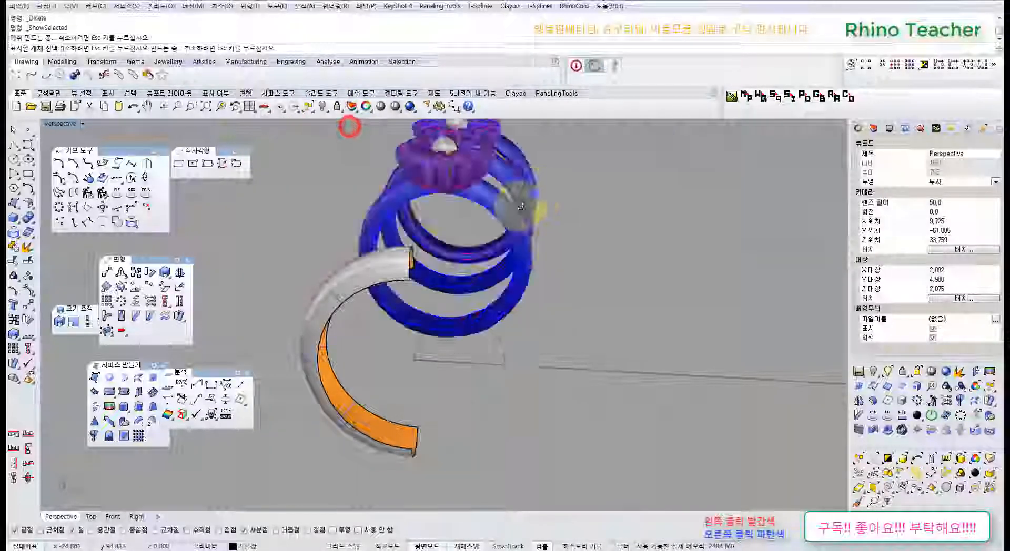
pyautogui.moveTo(529, 210); pyautogui.dragTo(458, 233, button='right')
pyautogui.scroll(6, 451, 345)
pyautogui.click(452, 354)
pyautogui.rightClick(388, 298)
# - Select both petal curves and move them straight up in the Front view to just above the ring's top
pyautogui.scroll(-4, 403, 298)
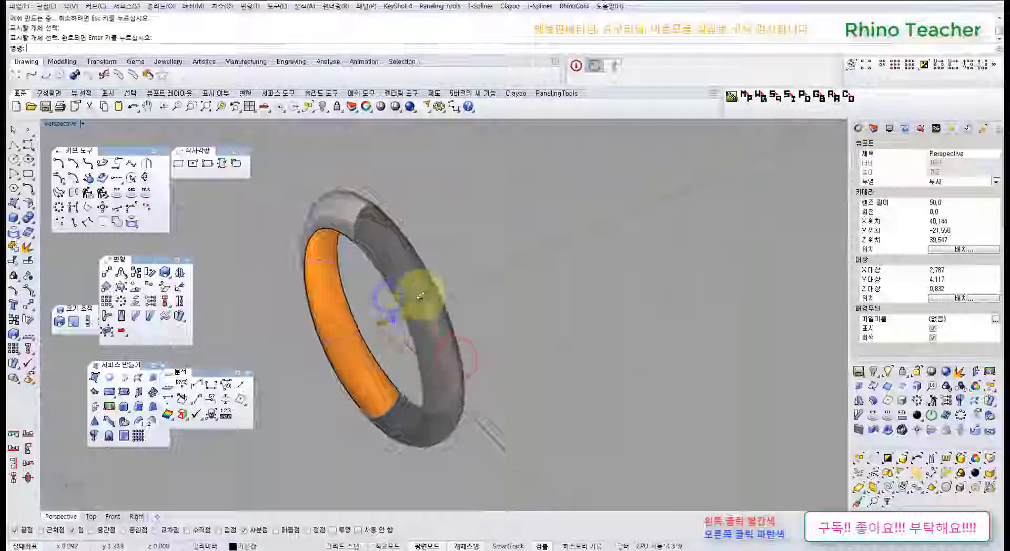
pyautogui.moveTo(394, 320); pyautogui.dragTo(447, 297, button='right')
pyautogui.scroll(5, 415, 386)
pyautogui.moveTo(422, 383); pyautogui.dragTo(312, 264)
pyautogui.scroll(-4, 364, 269)
pyautogui.moveTo(449, 328); pyautogui.dragTo(468, 401, button='right')
pyautogui.hotkey('ctrl', 'F2')
pyautogui.scroll(-8, 454, 360)
pyautogui.moveTo(426, 383); pyautogui.dragTo(427, 302)
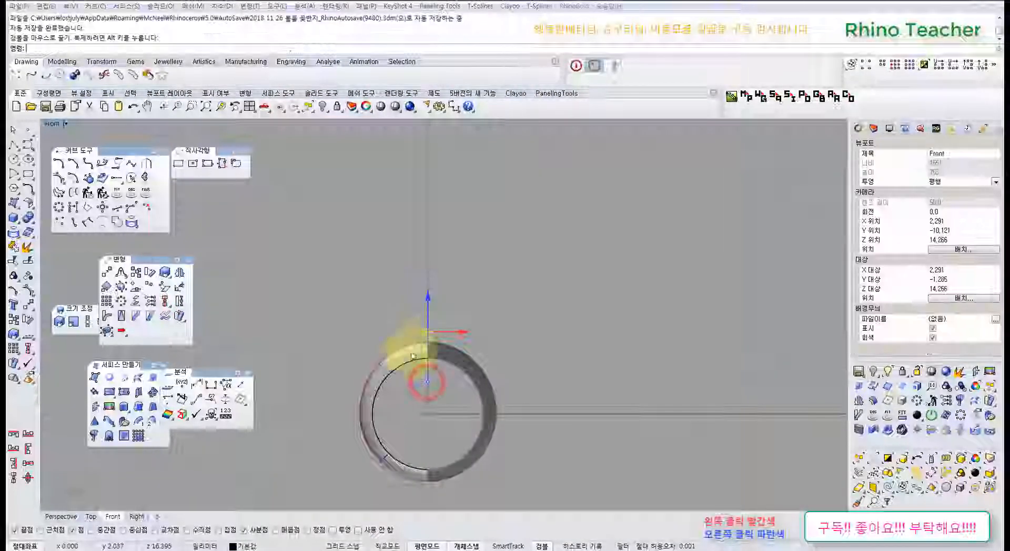
# - Lock the surface forming the ring's unlocked left half
pyautogui.click(400, 361)
pyautogui.click(499, 299)
pyautogui.click(549, 358)
pyautogui.click(398, 352)
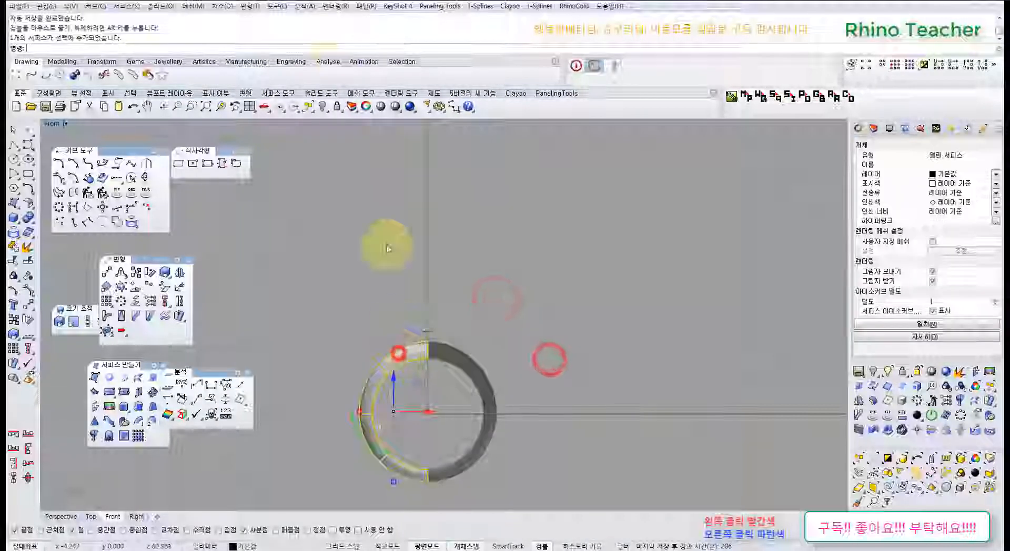
pyautogui.click(337, 106)
pyautogui.moveTo(478, 300); pyautogui.dragTo(414, 320, button='right')
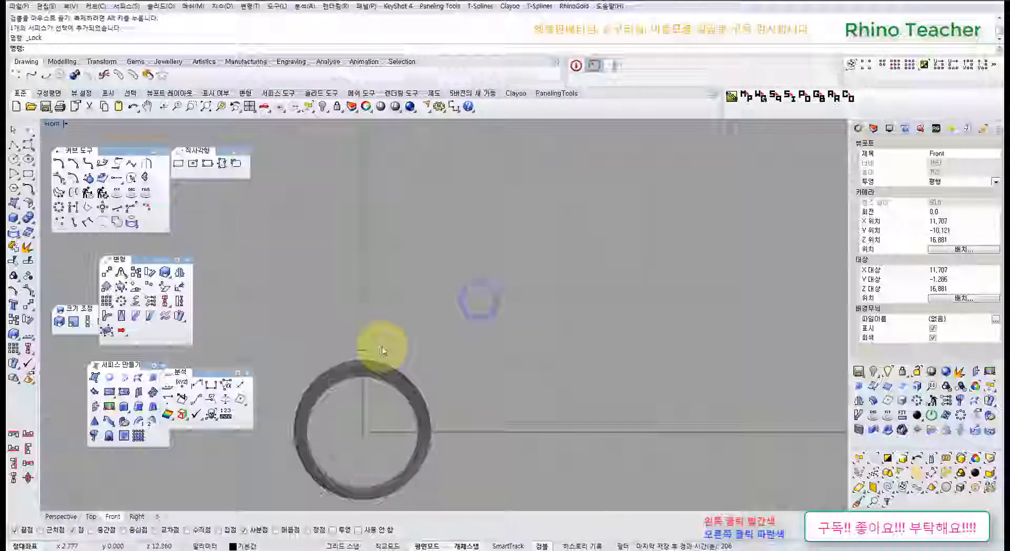
# - Select both petal curves for the Right view and close the rectangle, transform, analysis and surface creation tool palettes
pyautogui.scroll(8, 382, 349)
pyautogui.moveTo(409, 379); pyautogui.dragTo(296, 317)
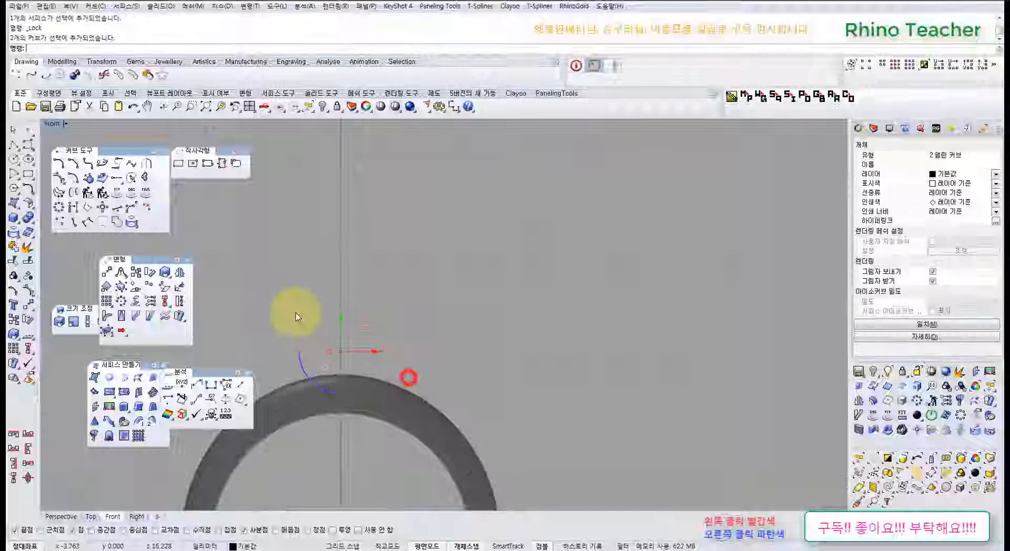
pyautogui.hotkey('ctrl', 'F3')
pyautogui.click(246, 150)
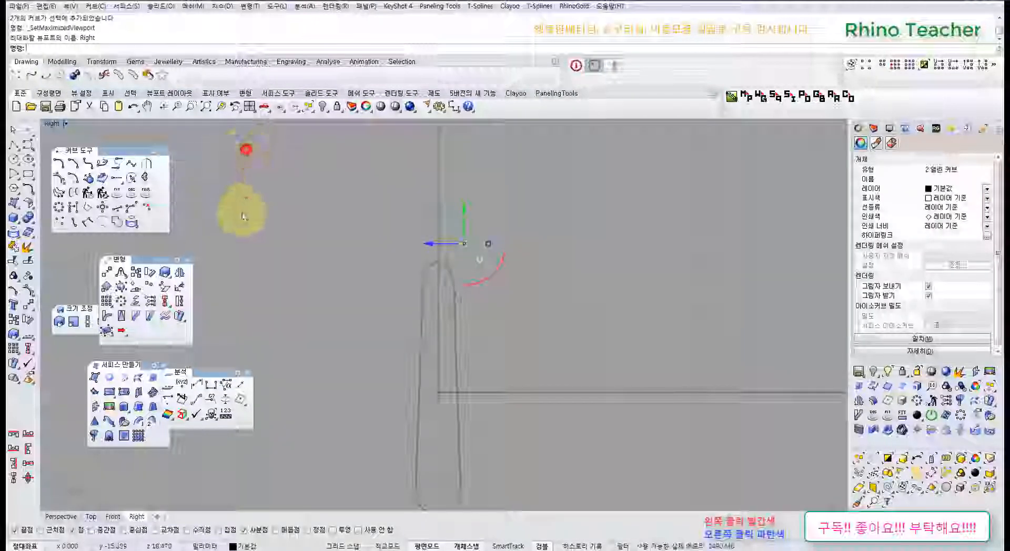
pyautogui.click(188, 259)
pyautogui.click(247, 373)
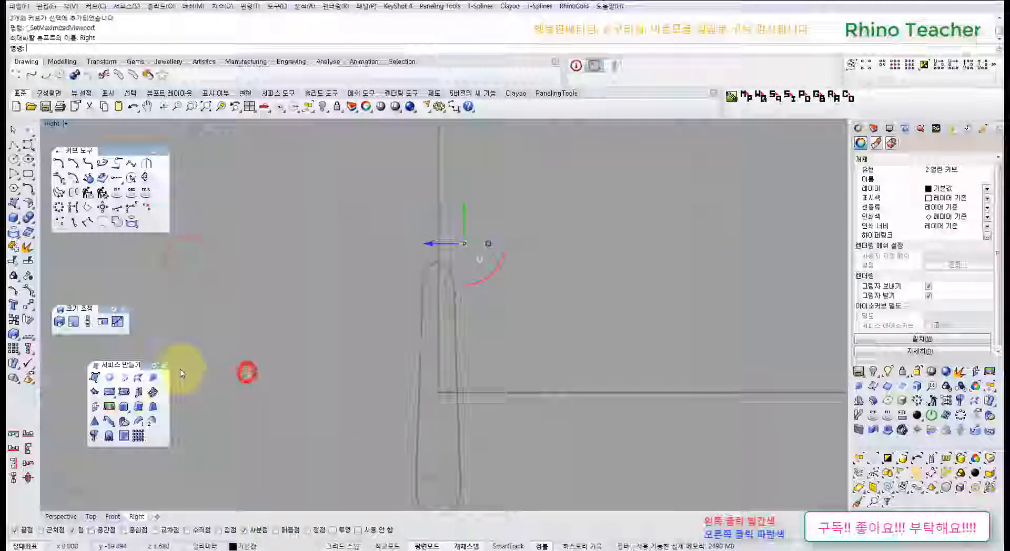
pyautogui.click(164, 365)
# - Turn on both petal curves' control points and raise the pair nearest the petal's inner end
pyautogui.moveTo(537, 284); pyautogui.dragTo(524, 315, button='right')
pyautogui.press('F10')
pyautogui.scroll(12, 421, 277)
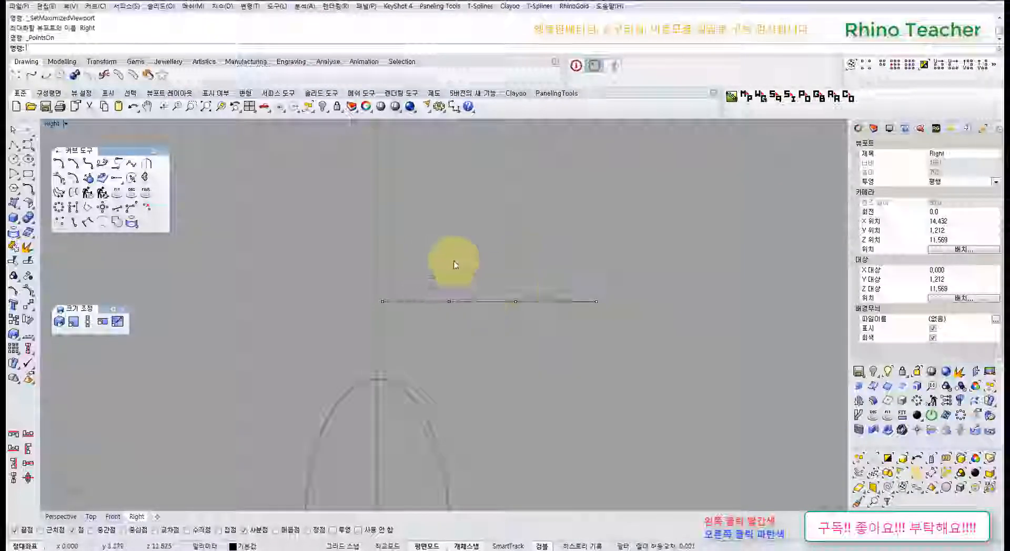
pyautogui.moveTo(435, 255); pyautogui.dragTo(466, 321)
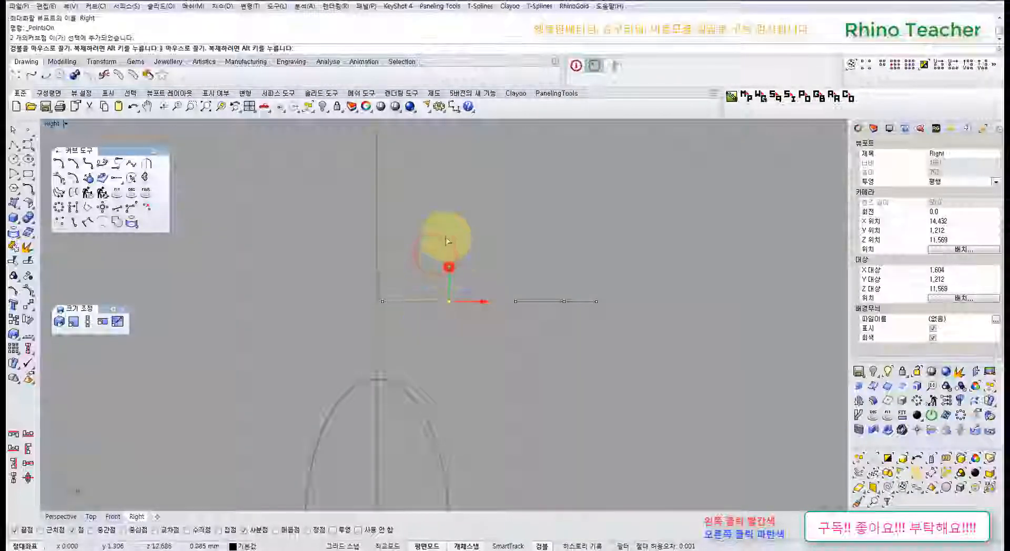
pyautogui.moveTo(446, 238); pyautogui.dragTo(449, 214)
pyautogui.click(505, 207)
# - Raise the petal's third and fourth control-point pairs to arch its profile, undoing the excess lift of the fourth
pyautogui.moveTo(494, 240); pyautogui.dragTo(529, 330)
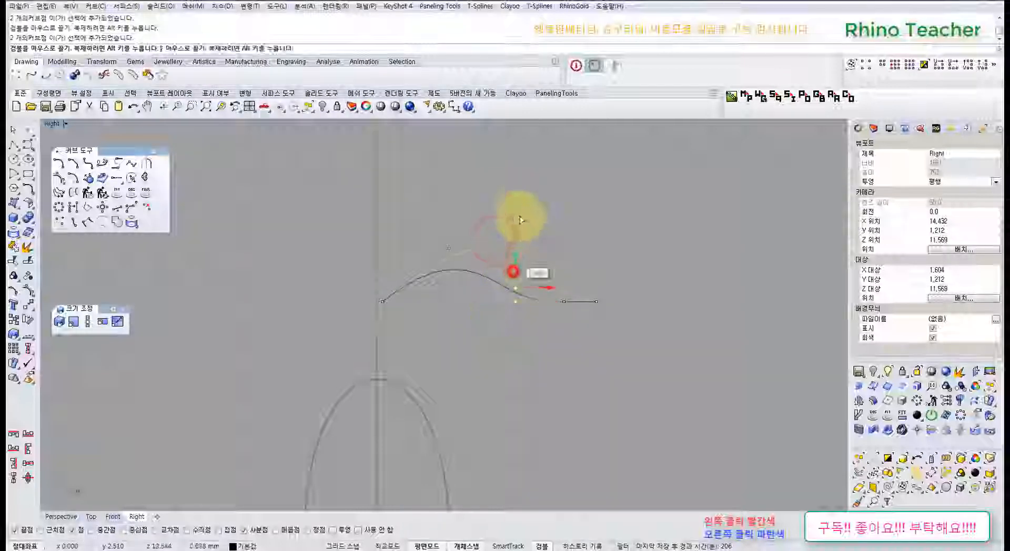
pyautogui.moveTo(520, 220); pyautogui.dragTo(521, 207)
pyautogui.click(570, 219)
pyautogui.moveTo(548, 258); pyautogui.dragTo(579, 323)
pyautogui.moveTo(566, 279); pyautogui.dragTo(565, 239)
pyautogui.click(597, 237)
pyautogui.hotkey('ctrl', 'z')
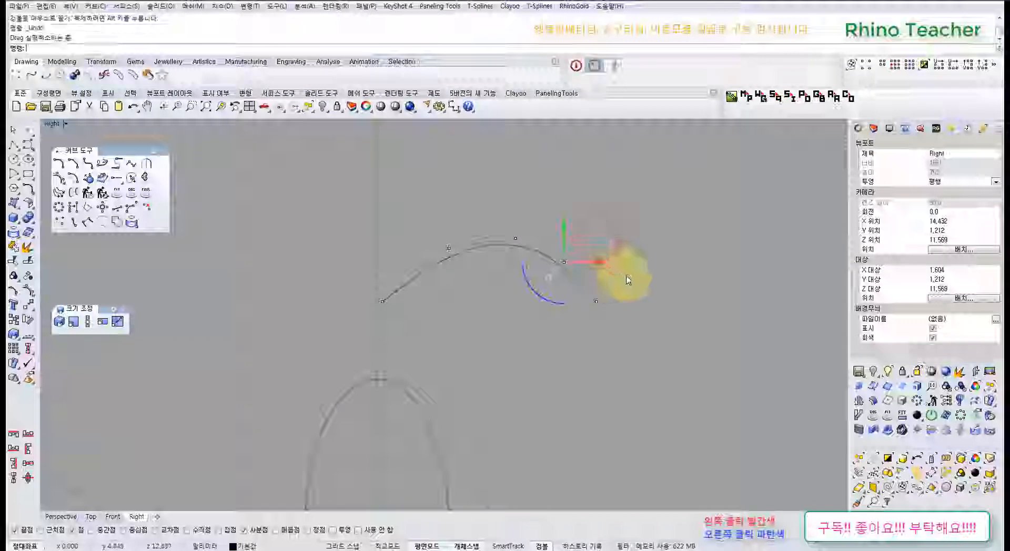
# - Raise the petal's outer tip control points and adjust the neighbouring pair's height to flatten the arch's outer slope
pyautogui.moveTo(608, 274); pyautogui.dragTo(605, 314, button='right')
pyautogui.scroll(2, 608, 274)
pyautogui.moveTo(551, 271); pyautogui.dragTo(617, 360)
pyautogui.click(675, 275)
pyautogui.scroll(3, 605, 347)
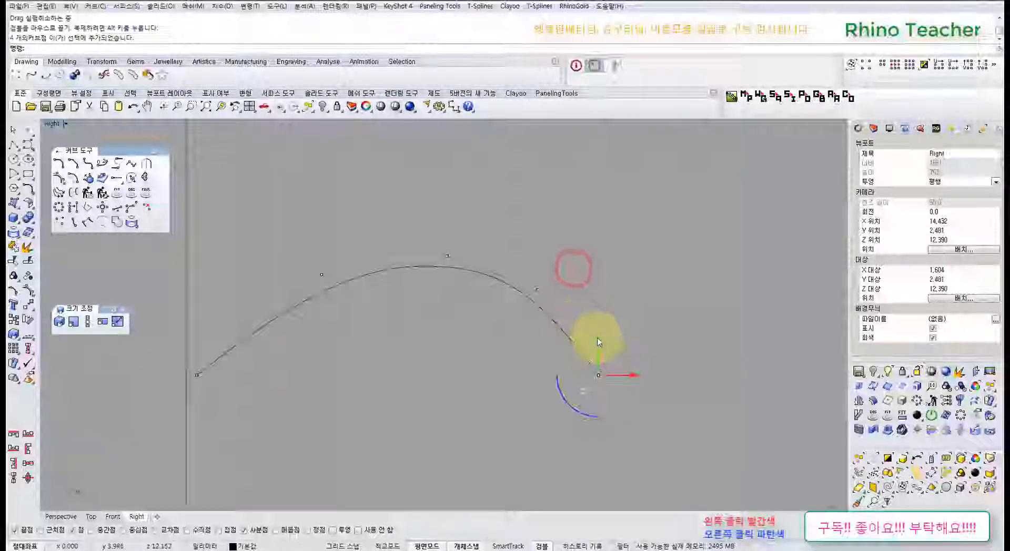
pyautogui.moveTo(596, 301); pyautogui.dragTo(595, 295)
pyautogui.click(536, 220)
pyautogui.moveTo(516, 240); pyautogui.dragTo(555, 305)
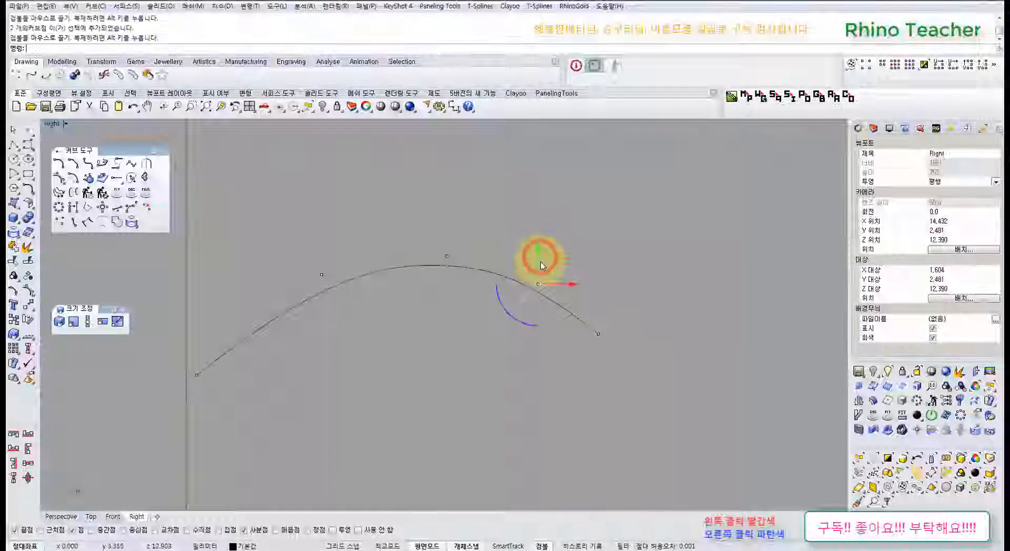
# - Check the arched petal in the Perspective view and undo its vertical control-point moves
pyautogui.scroll(-6, 541, 263)
pyautogui.hotkey('ctrl', 'F4')
pyautogui.scroll(-7, 489, 295)
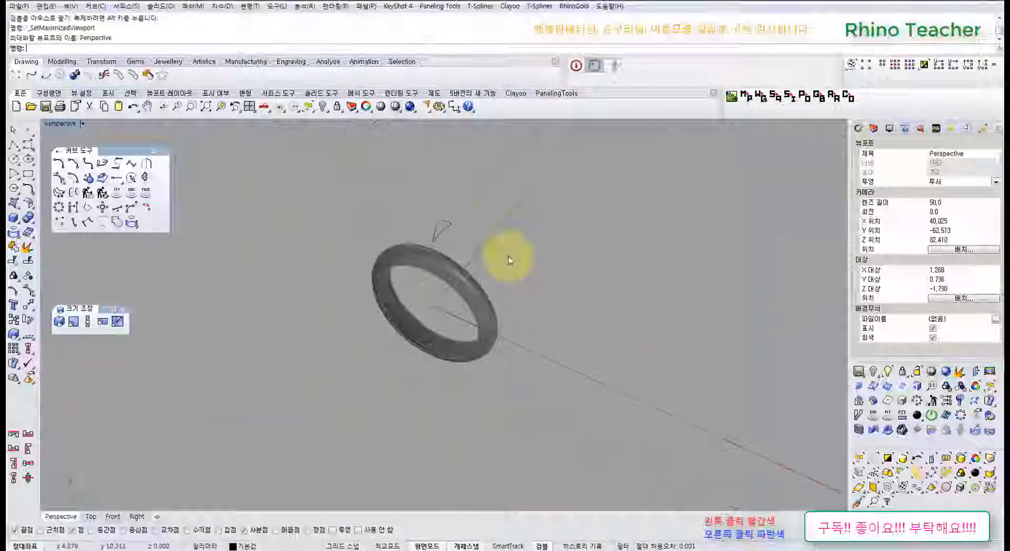
pyautogui.moveTo(508, 255); pyautogui.dragTo(485, 269, button='right')
pyautogui.moveTo(576, 337); pyautogui.dragTo(487, 266, button='right')
pyautogui.hotkey('ctrl', 'z')
pyautogui.hotkey('ctrl', 'z')
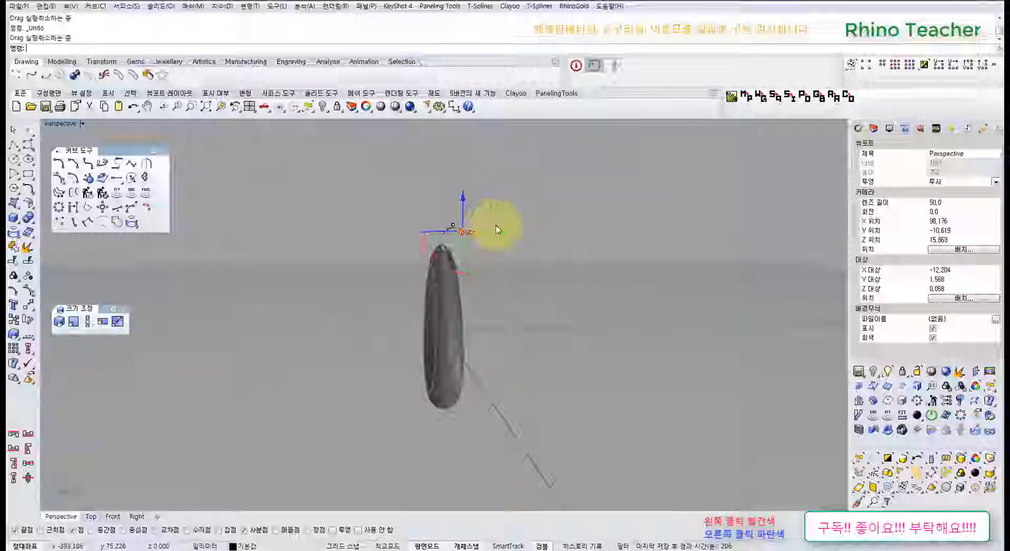
pyautogui.click(516, 232)
pyautogui.moveTo(516, 219); pyautogui.dragTo(495, 356, button='right')
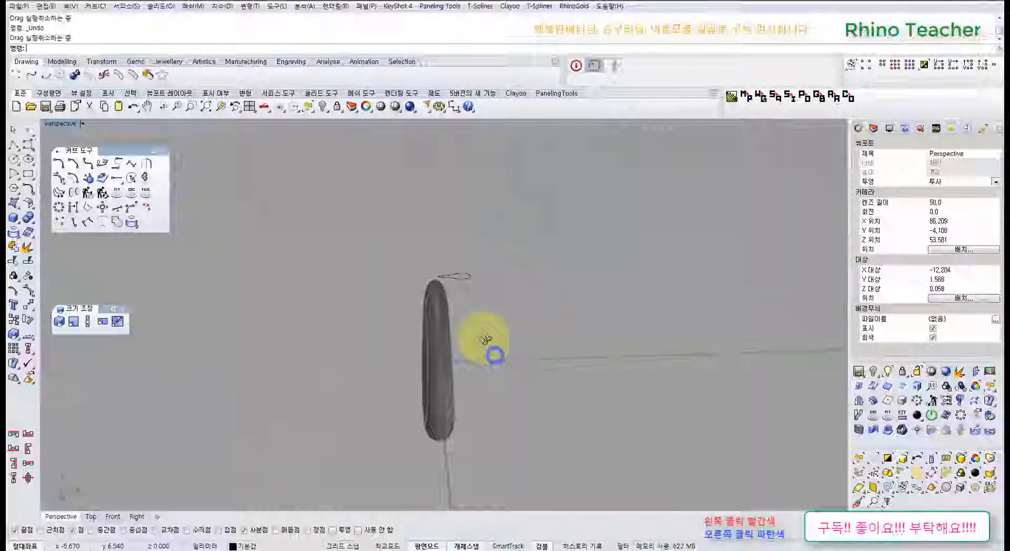
# - Draw a four-point arched control-point curve in the Right view, running from the ring's top over the flat petal and past its tip
pyautogui.hotkey('ctrl', 'F2')
pyautogui.hotkey('ctrl', 'F3')
pyautogui.scroll(-3, 457, 344)
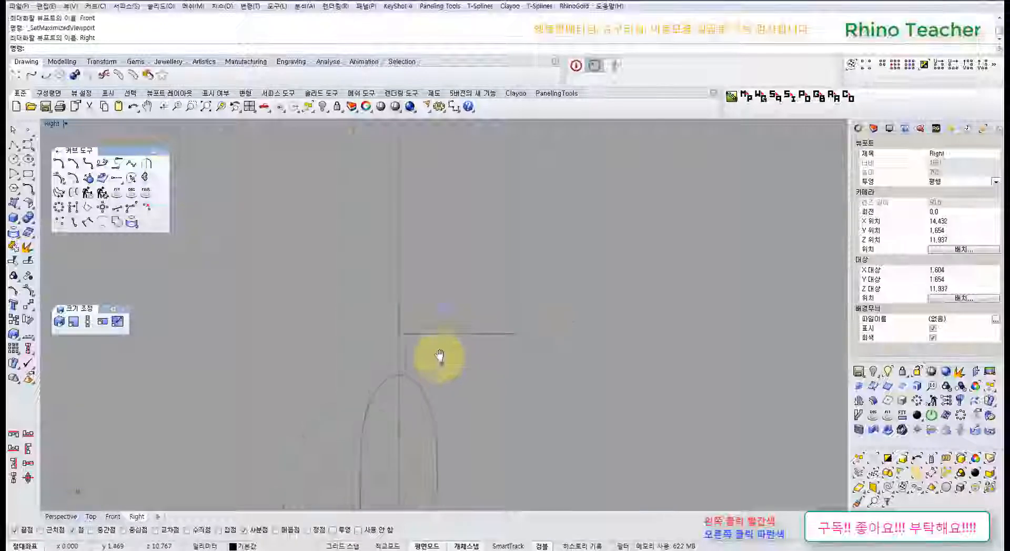
pyautogui.moveTo(441, 461); pyautogui.dragTo(440, 363, button='right')
pyautogui.moveTo(455, 257); pyautogui.dragTo(365, 272, button='right')
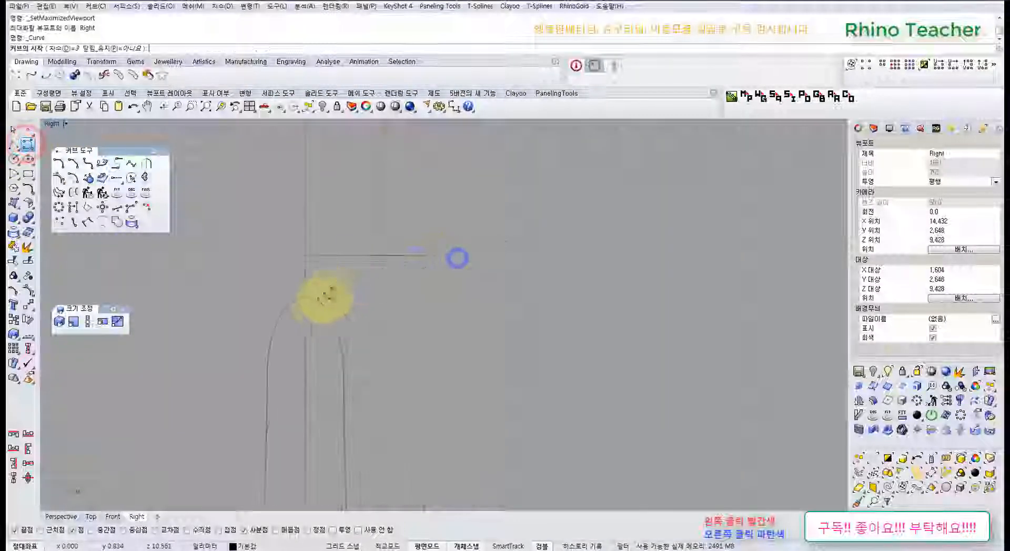
pyautogui.click(262, 304)
pyautogui.click(327, 228)
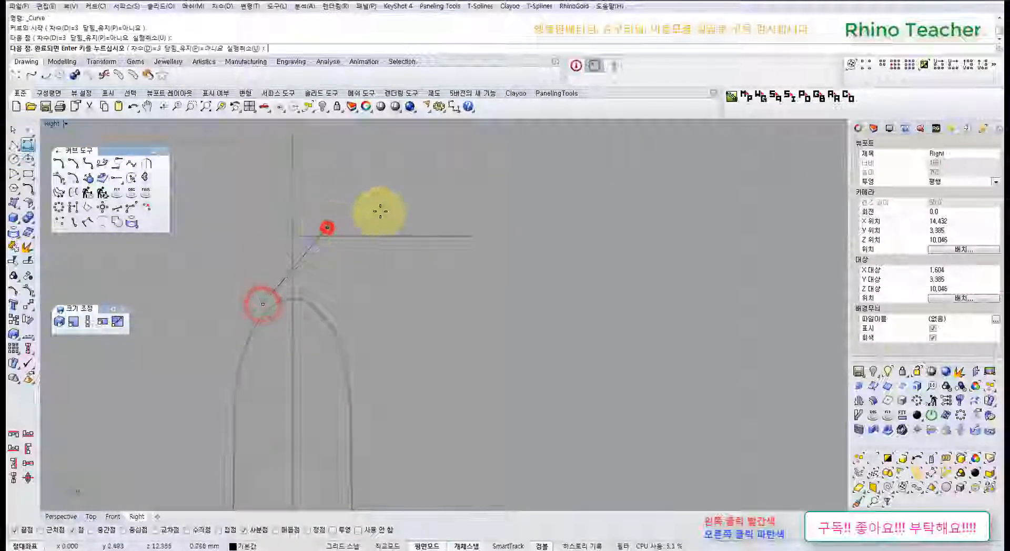
pyautogui.click(425, 214)
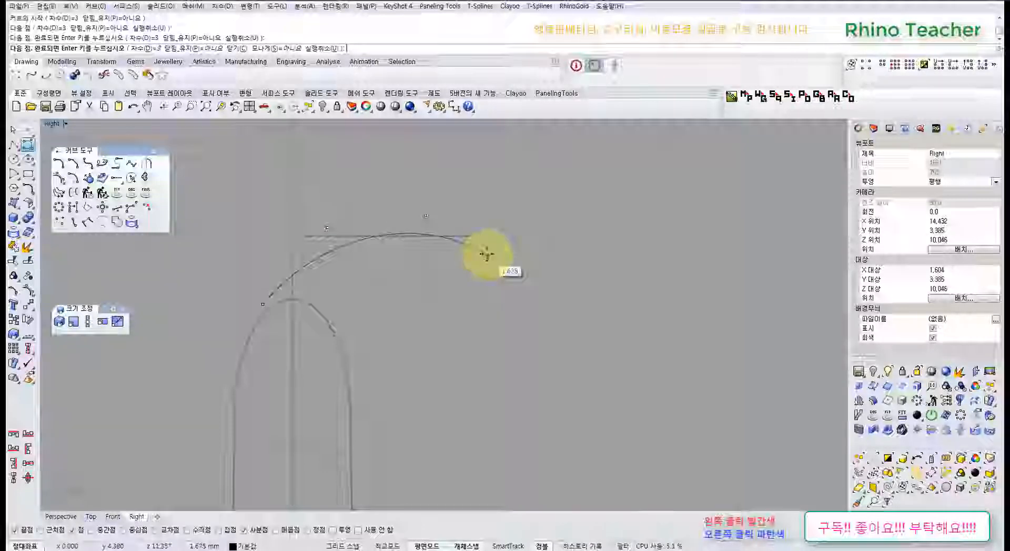
pyautogui.click(486, 251)
pyautogui.rightClick(487, 251)
# - Raise the arched curve vertically so it clears the ring and sits mostly above the flat petal
pyautogui.click(485, 252)
pyautogui.scroll(-5, 485, 253)
pyautogui.moveTo(463, 268); pyautogui.dragTo(552, 271, button='right')
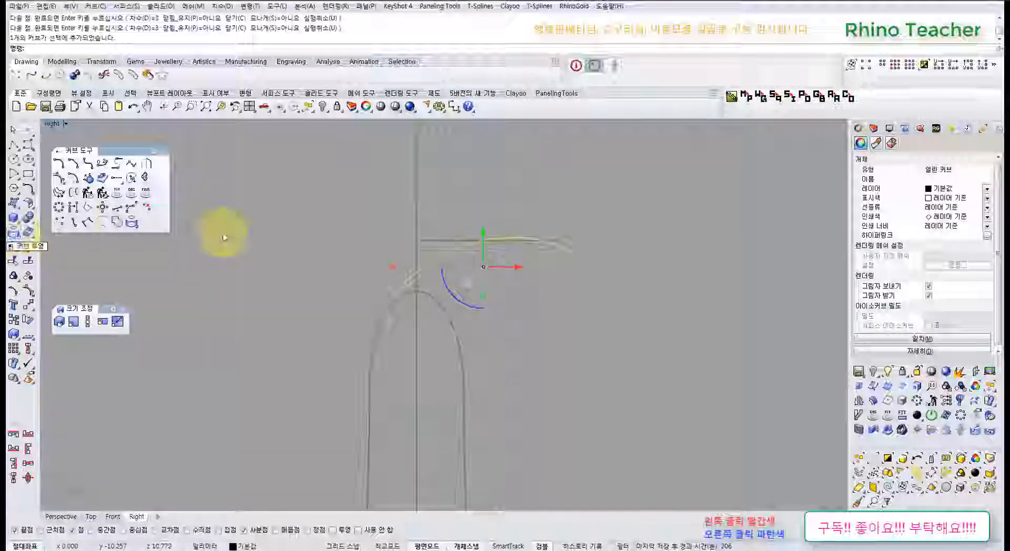
pyautogui.moveTo(433, 237); pyautogui.dragTo(382, 237, button='right')
pyautogui.scroll(7, 387, 269)
pyautogui.scroll(-5, 427, 270)
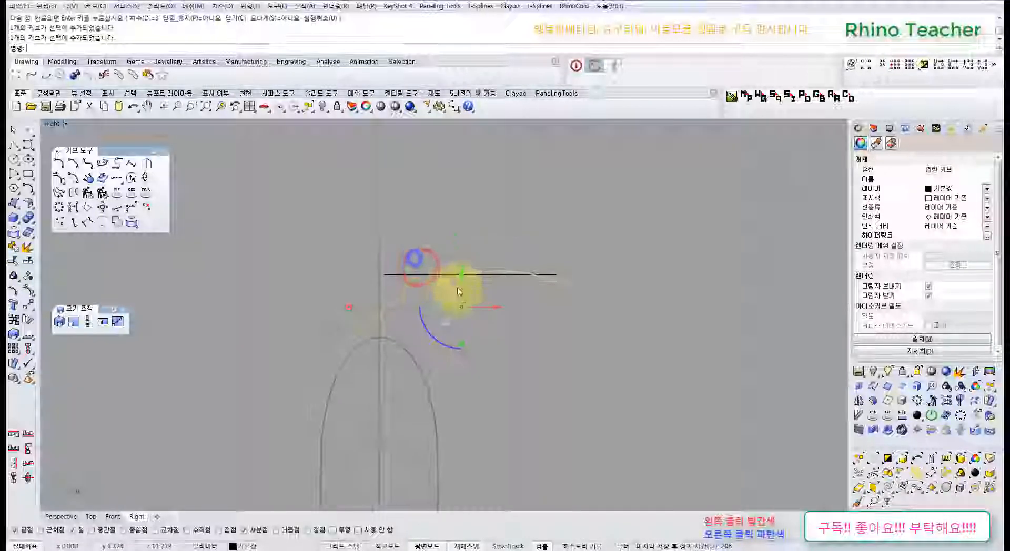
pyautogui.moveTo(461, 275); pyautogui.dragTo(456, 244)
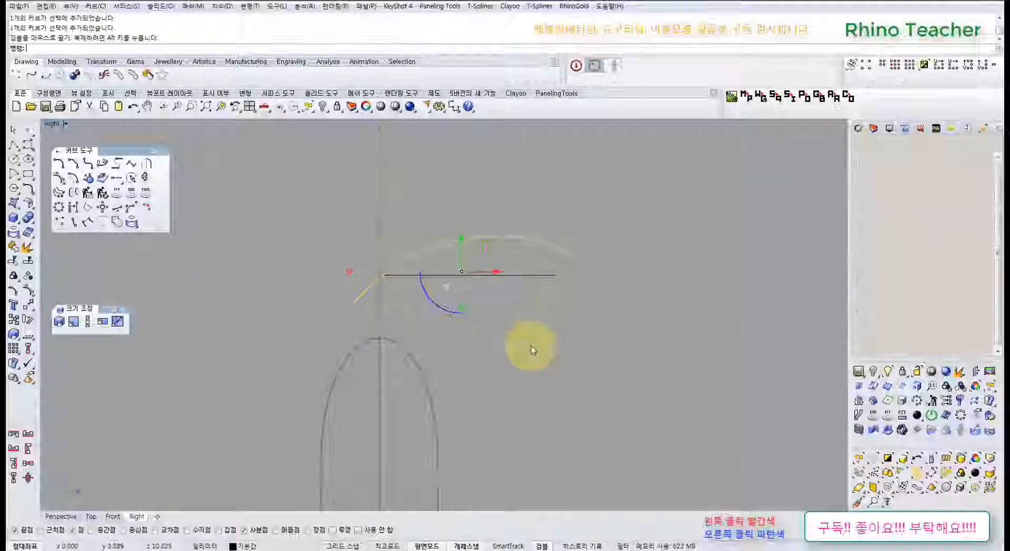
# - Try raising the two flat petal curves above the arched curve and undo the move
pyautogui.click(539, 340)
pyautogui.moveTo(534, 318); pyautogui.dragTo(474, 257)
pyautogui.moveTo(477, 254); pyautogui.dragTo(462, 305, button='right')
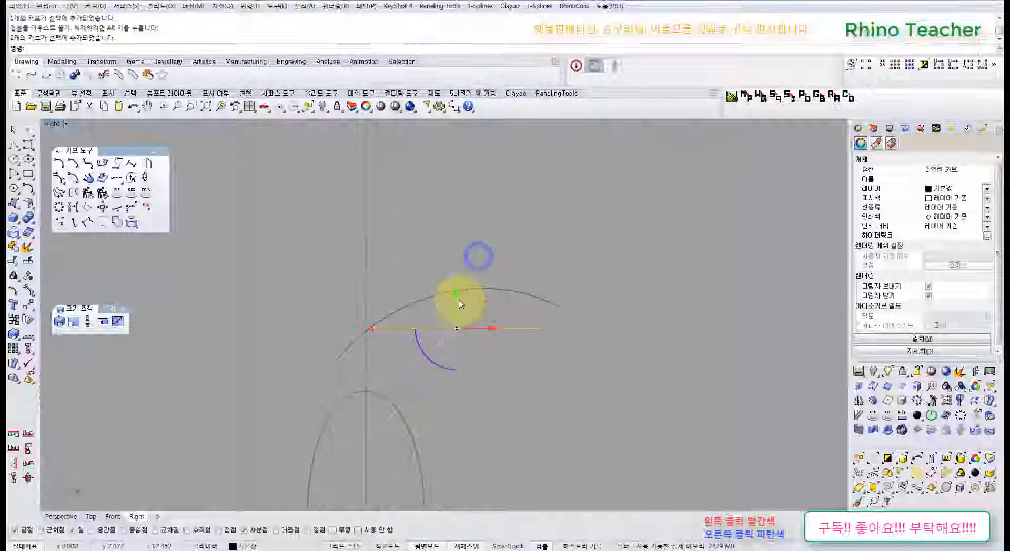
pyautogui.moveTo(457, 298); pyautogui.dragTo(458, 193)
pyautogui.hotkey('ctrl', 'z')
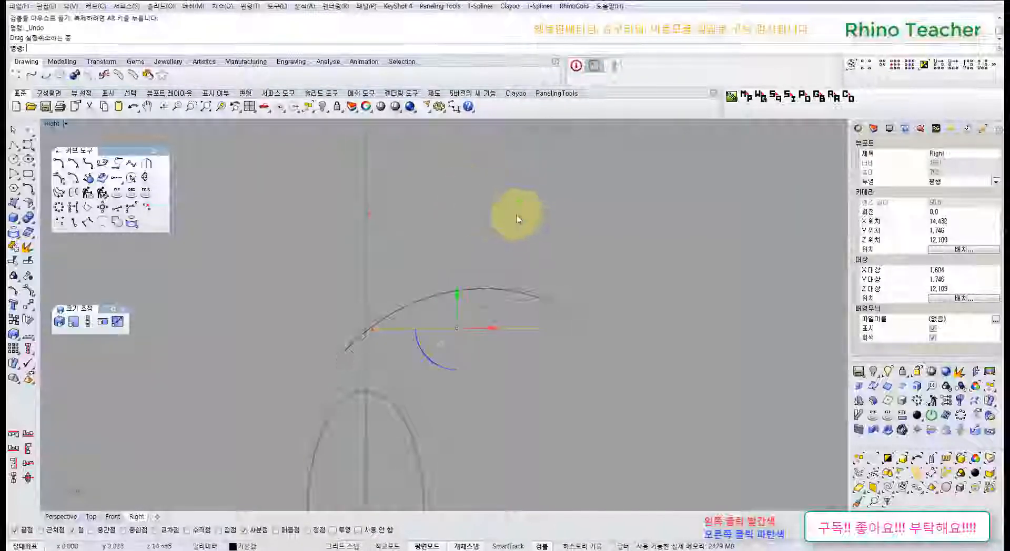
# - Extrude the arched curve to both sides in the Top view, wider than the petal, and delete the source curve
pyautogui.scroll(1, 539, 216)
pyautogui.click(539, 216)
pyautogui.moveTo(514, 270); pyautogui.dragTo(484, 317)
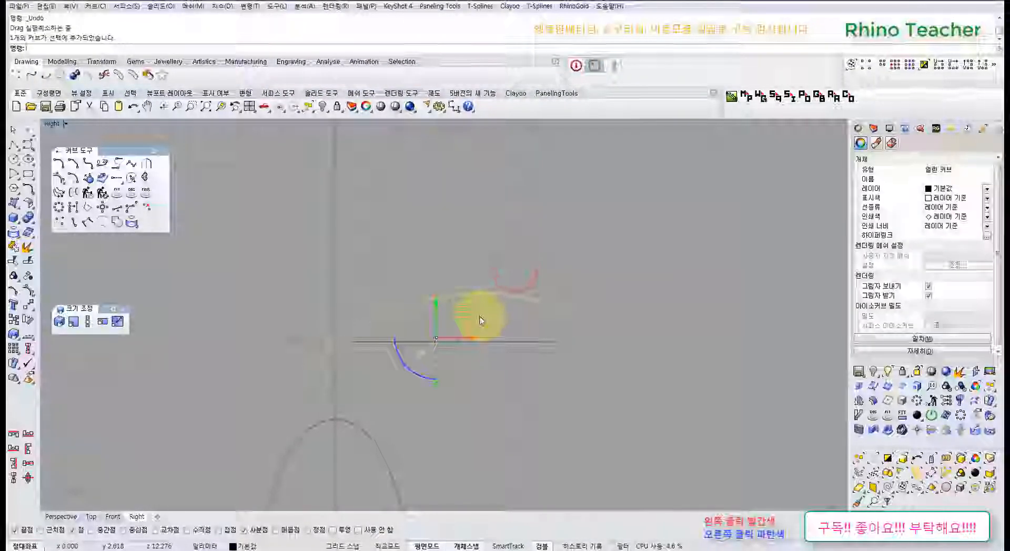
pyautogui.hotkey('ctrl', 'F1')
pyautogui.scroll(6, 420, 342)
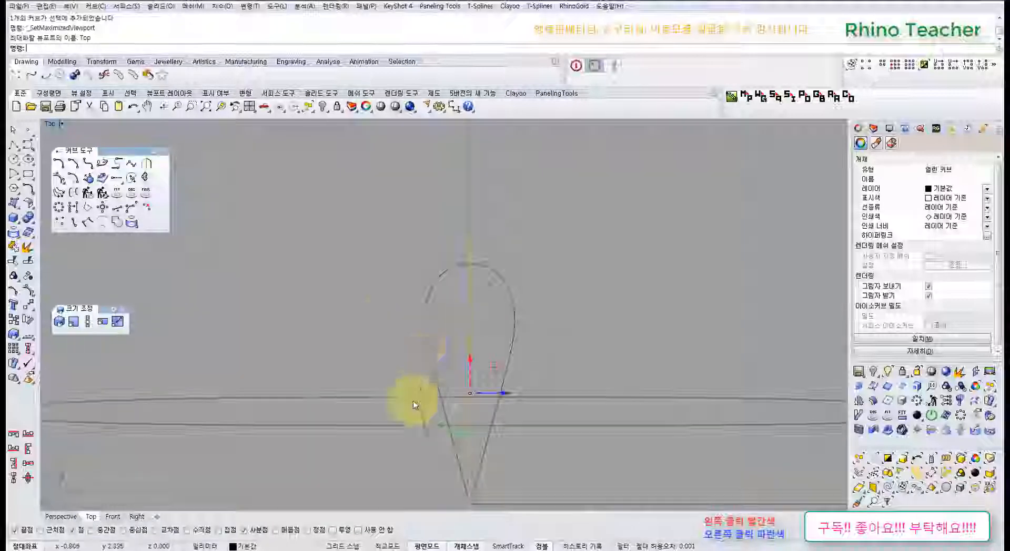
pyautogui.moveTo(413, 401); pyautogui.dragTo(385, 318, button='right')
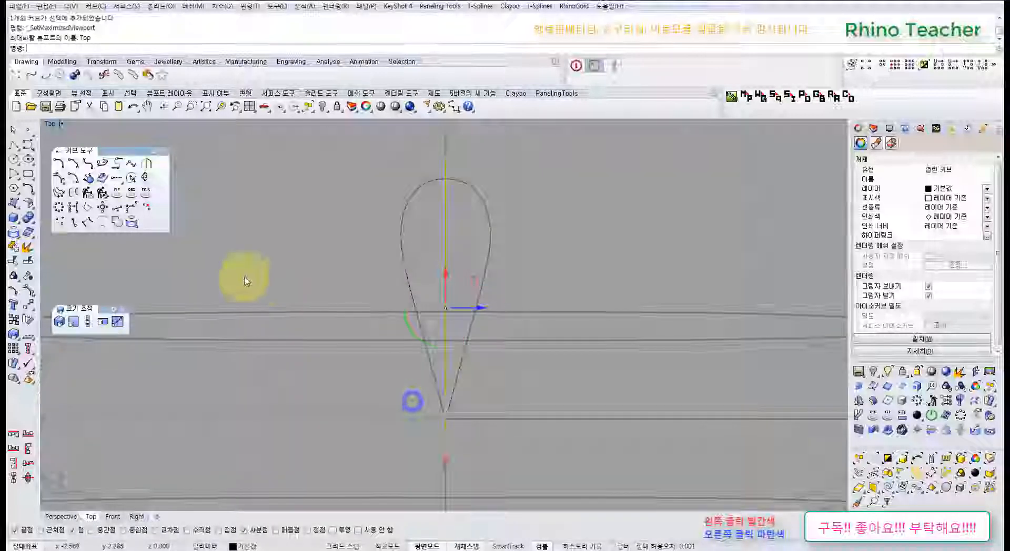
pyautogui.click(15, 206)
pyautogui.click(58, 235)
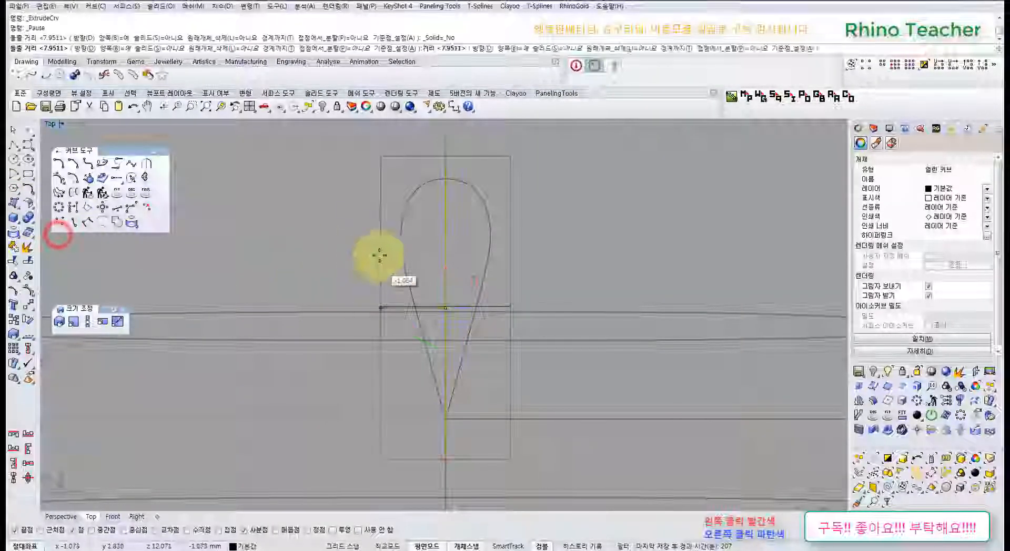
pyautogui.click(362, 257)
pyautogui.press('Delete')
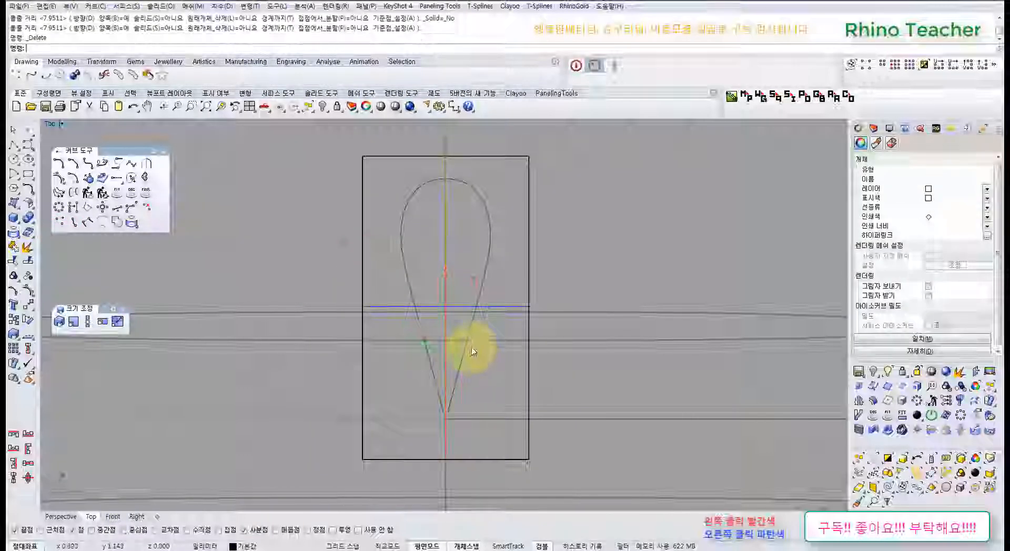
# - Check the arched surface against the petal outline in the Top and Perspective views
pyautogui.click(536, 288)
pyautogui.scroll(3, 513, 247)
pyautogui.click(506, 215)
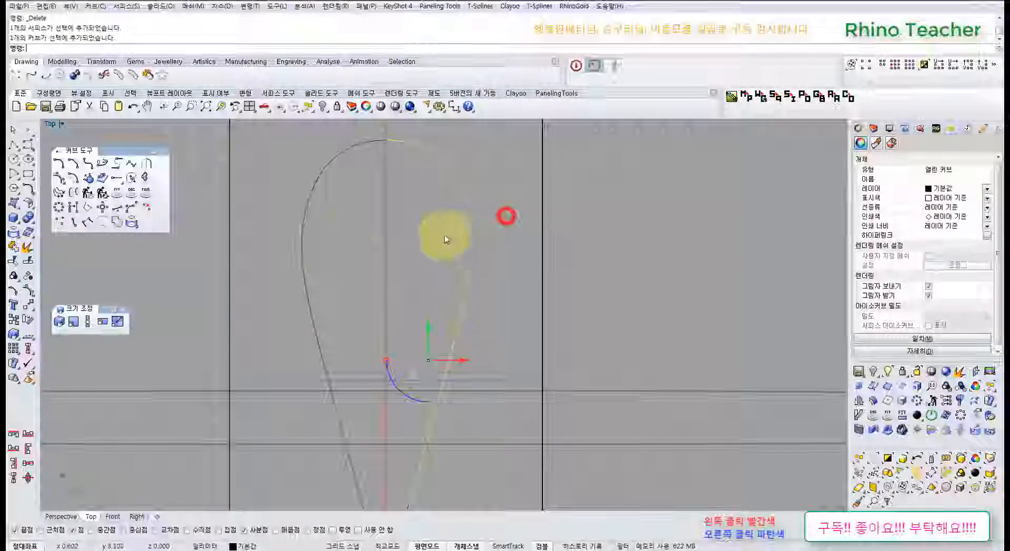
pyautogui.click(339, 219)
pyautogui.scroll(-3, 304, 239)
pyautogui.moveTo(309, 282); pyautogui.dragTo(360, 247, button='right')
pyautogui.moveTo(415, 282); pyautogui.dragTo(391, 345, button='right')
pyautogui.hotkey('ctrl', 'F4')
pyautogui.moveTo(492, 353); pyautogui.dragTo(428, 298, button='right')
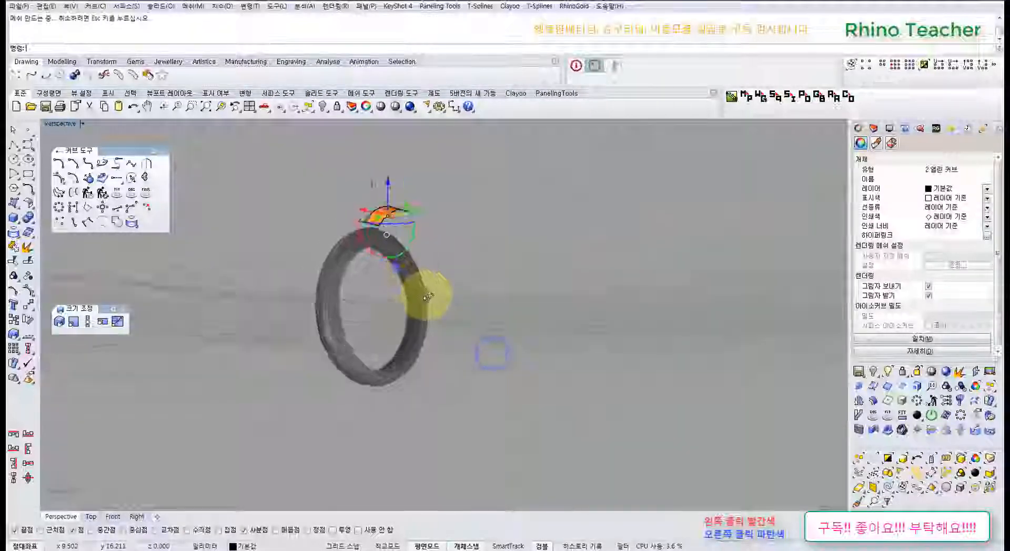
# - Turn on the arched surface's control points in the Right view and move its inner-end pair up and outward
pyautogui.hotkey('ctrl', 'F2')
pyautogui.hotkey('ctrl', 'F3')
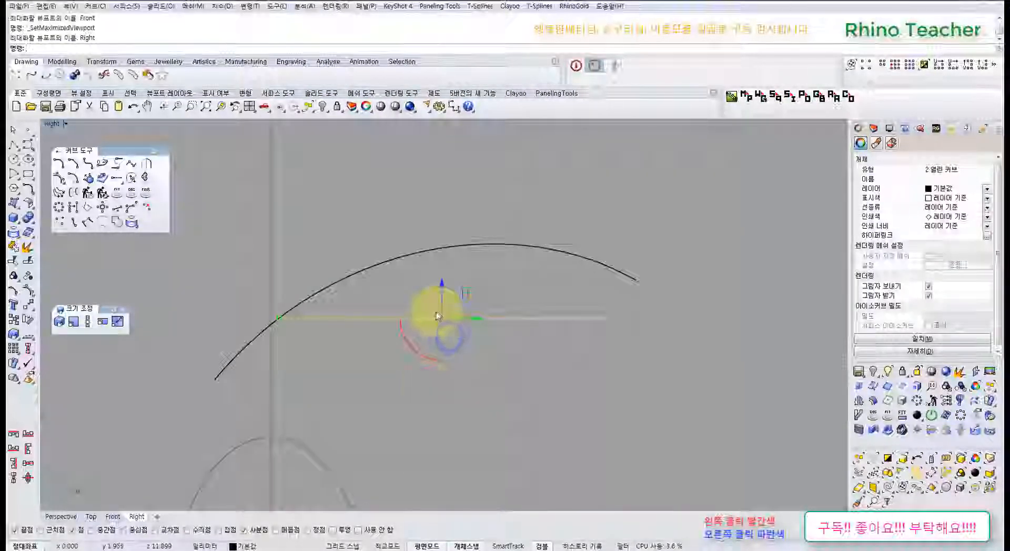
pyautogui.click(527, 286)
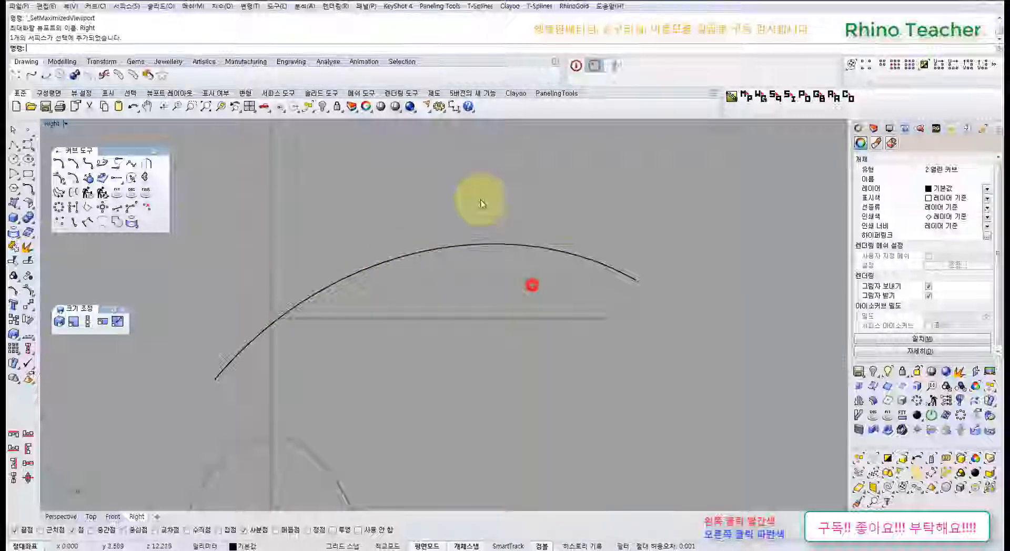
pyautogui.moveTo(475, 223); pyautogui.dragTo(514, 226, button='right')
pyautogui.write('S')
pyautogui.press('F10')
pyautogui.moveTo(225, 342); pyautogui.dragTo(311, 416)
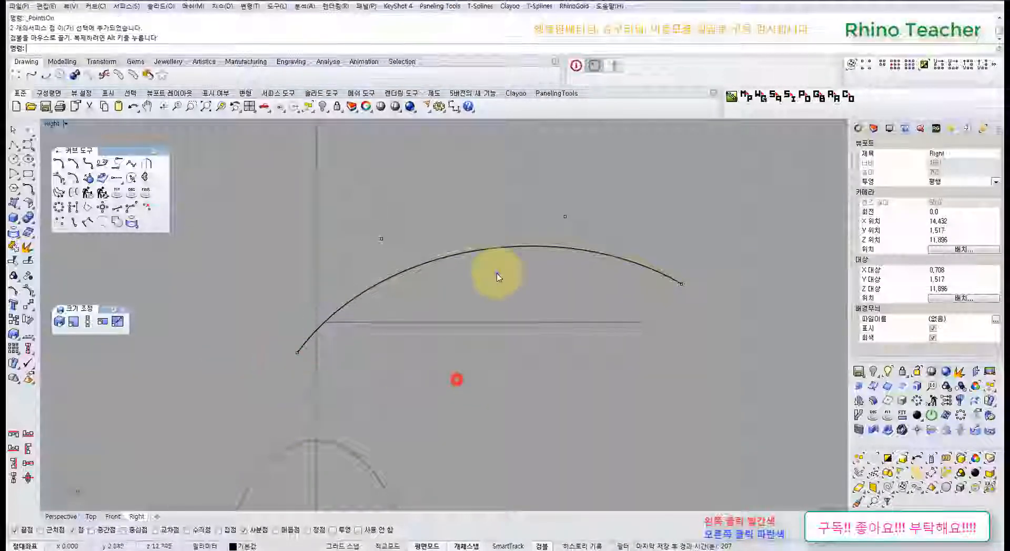
# - Raise the surface's upper outer control-point pair and move its outer-end pair inward and up
pyautogui.moveTo(498, 277); pyautogui.dragTo(478, 318, button='right')
pyautogui.moveTo(510, 208); pyautogui.dragTo(581, 263)
pyautogui.moveTo(575, 225); pyautogui.dragTo(577, 220)
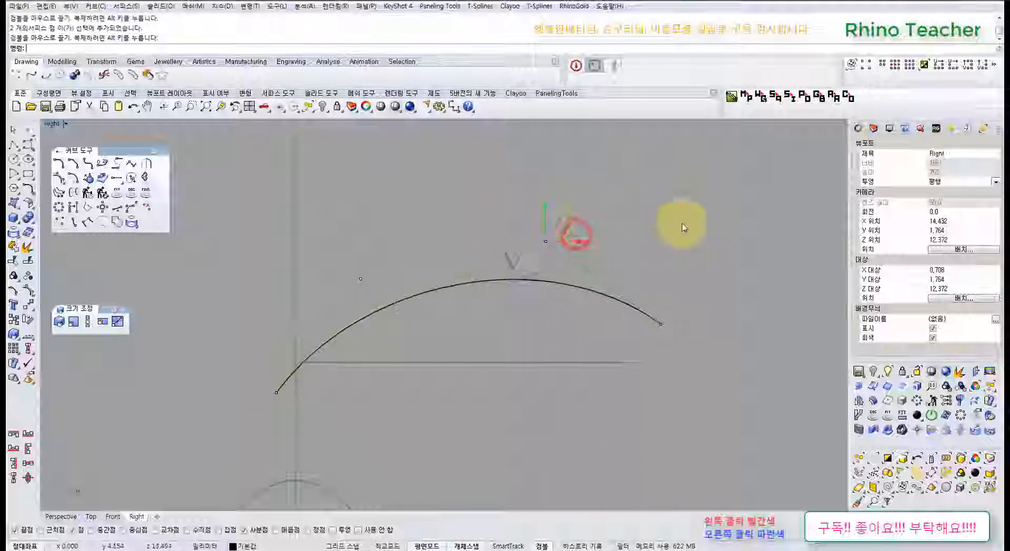
pyautogui.click(682, 223)
pyautogui.moveTo(634, 267); pyautogui.dragTo(698, 348)
pyautogui.moveTo(687, 299); pyautogui.dragTo(670, 281)
pyautogui.click(700, 367)
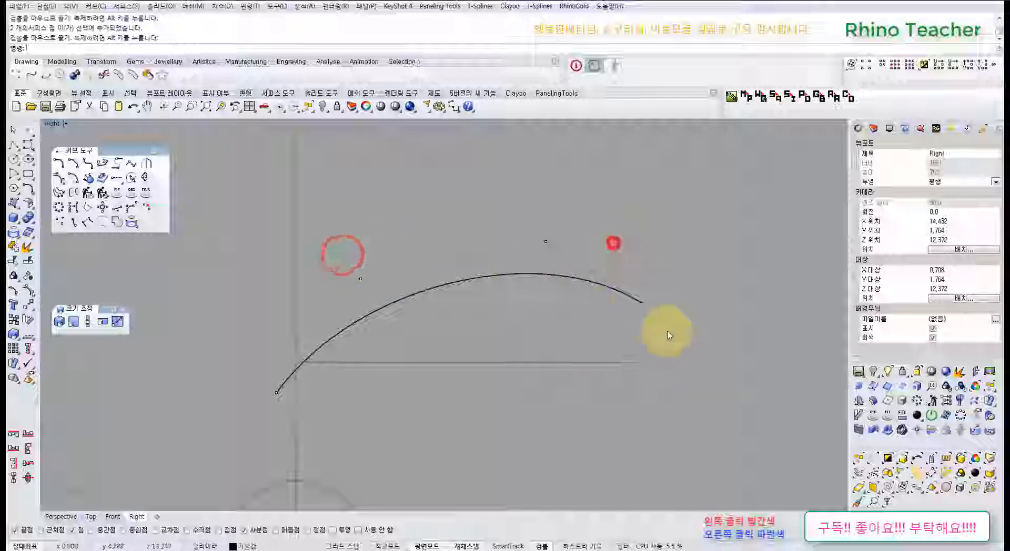
# - Raise the surface's outer-end points slightly and shift the neighbouring upper pair inward and up
pyautogui.moveTo(668, 336); pyautogui.dragTo(667, 334)
pyautogui.moveTo(642, 263); pyautogui.dragTo(655, 374)
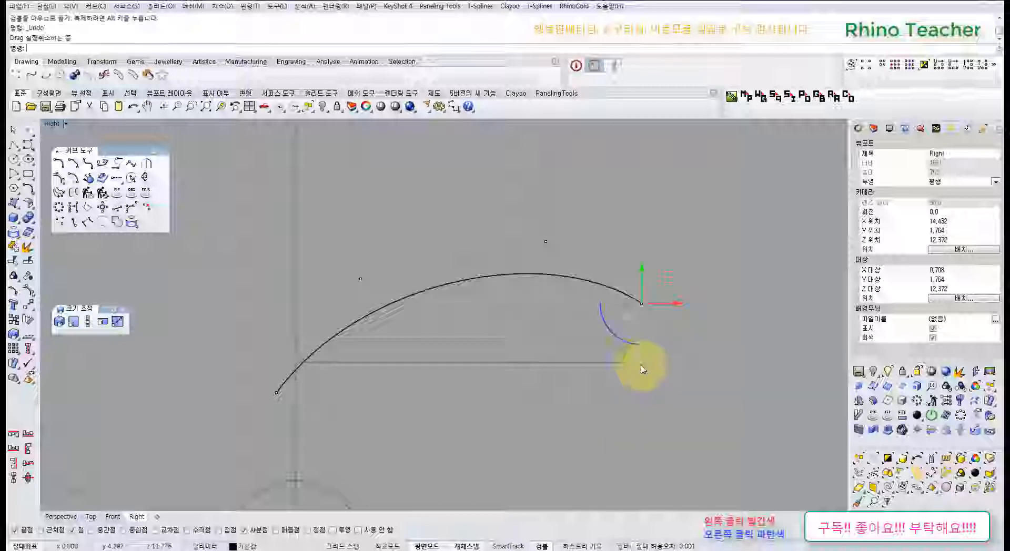
pyautogui.click(664, 380)
pyautogui.moveTo(618, 246); pyautogui.dragTo(647, 343)
pyautogui.moveTo(642, 280); pyautogui.dragTo(642, 274)
pyautogui.click(618, 220)
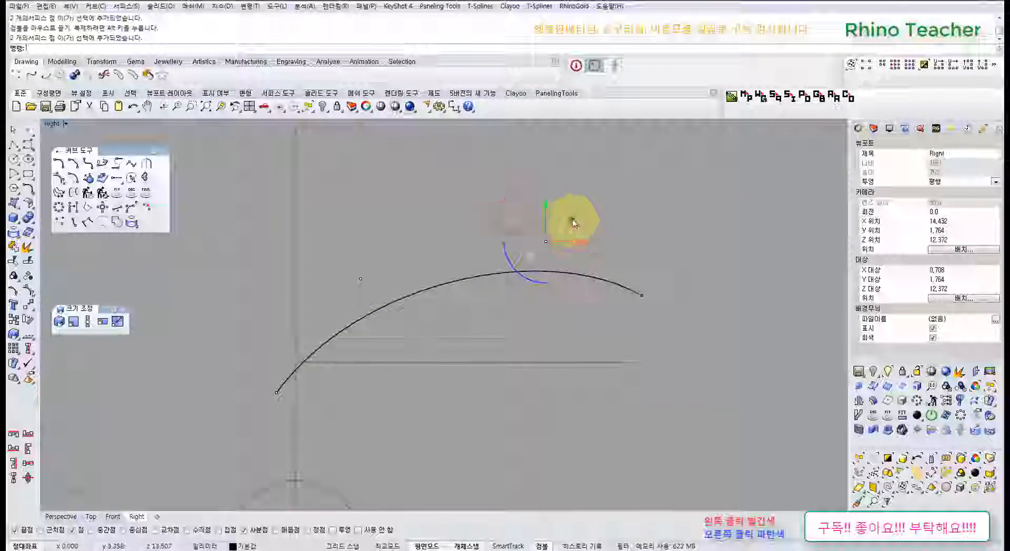
pyautogui.moveTo(571, 229); pyautogui.dragTo(560, 218)
pyautogui.click(621, 227)
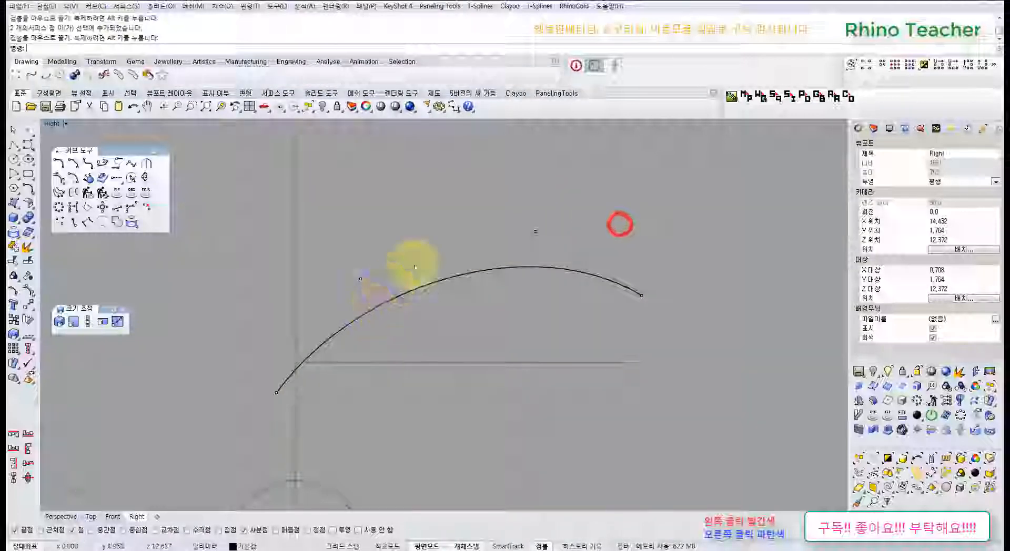
# - Examine the reshaped arched surface over the petal in the Right, Top and Perspective views
pyautogui.scroll(-4, 389, 273)
pyautogui.moveTo(484, 262); pyautogui.dragTo(485, 322, button='right')
pyautogui.scroll(8, 510, 339)
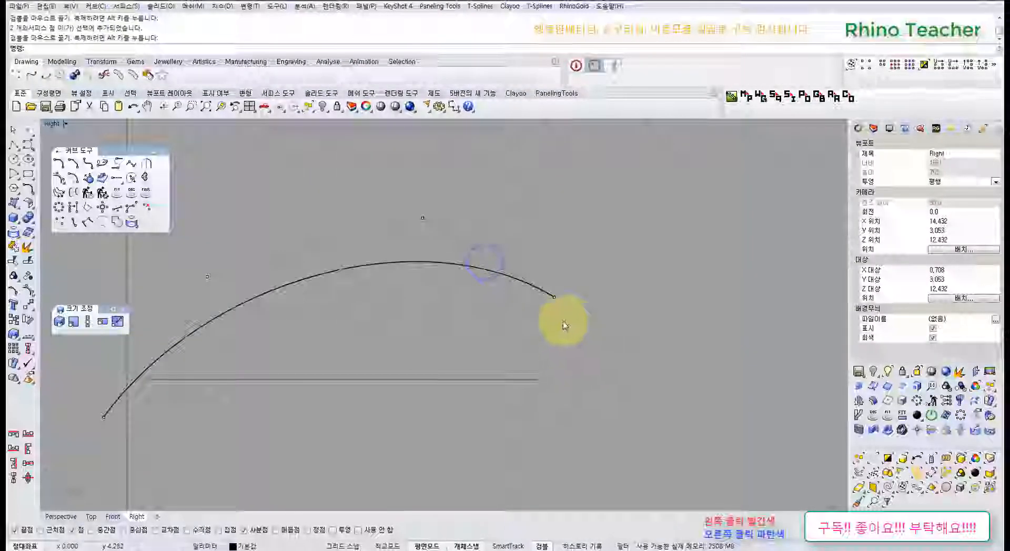
pyautogui.scroll(-4, 561, 342)
pyautogui.moveTo(561, 343); pyautogui.dragTo(545, 402, button='right')
pyautogui.hotkey('ctrl', 'F1')
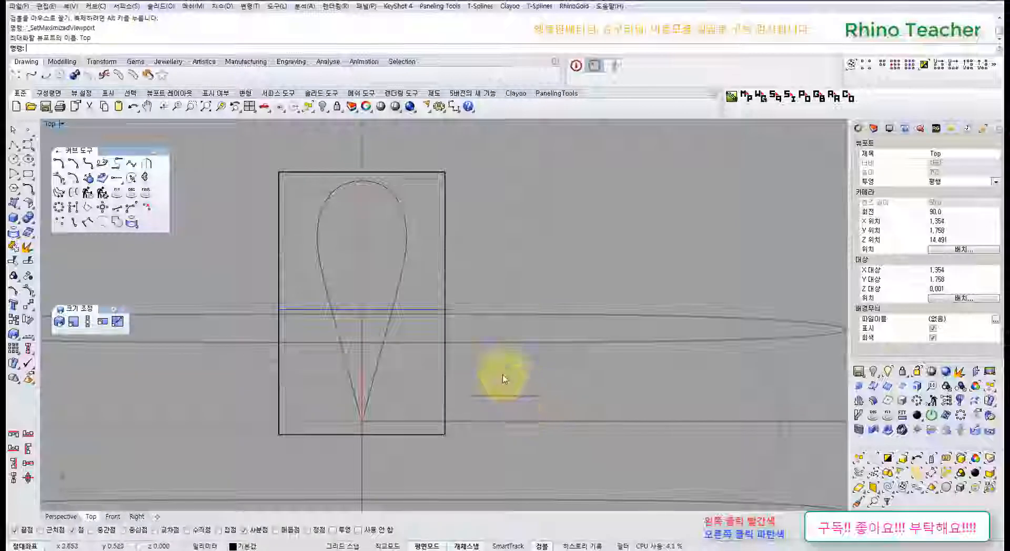
pyautogui.moveTo(462, 316); pyautogui.dragTo(421, 321, button='right')
pyautogui.hotkey('ctrl', 'F4')
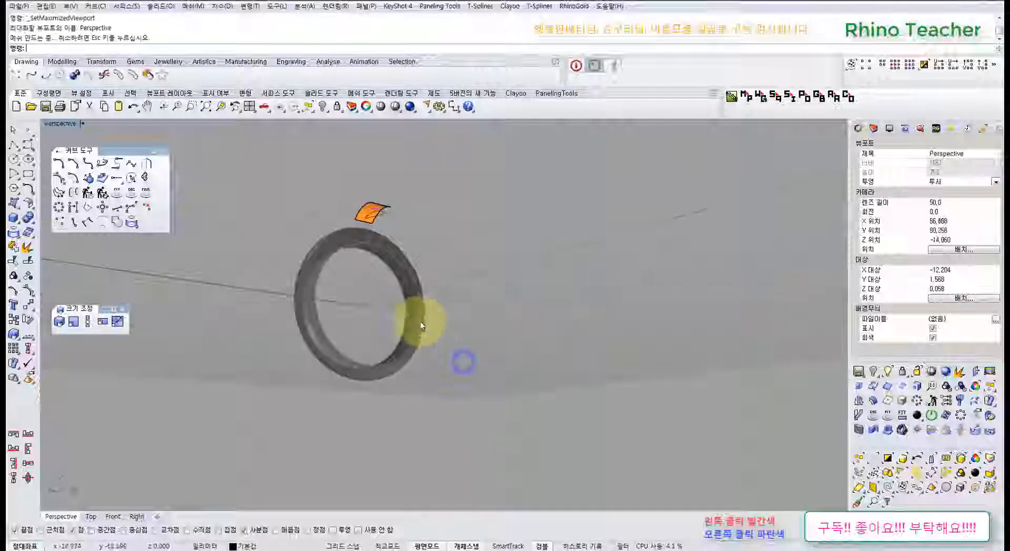
pyautogui.moveTo(405, 274); pyautogui.dragTo(446, 205, button='right')
pyautogui.scroll(6, 474, 279)
pyautogui.scroll(7, 447, 206)
pyautogui.moveTo(458, 249); pyautogui.dragTo(429, 204)
pyautogui.scroll(-4, 427, 218)
pyautogui.moveTo(427, 249); pyautogui.dragTo(340, 311, button='right')
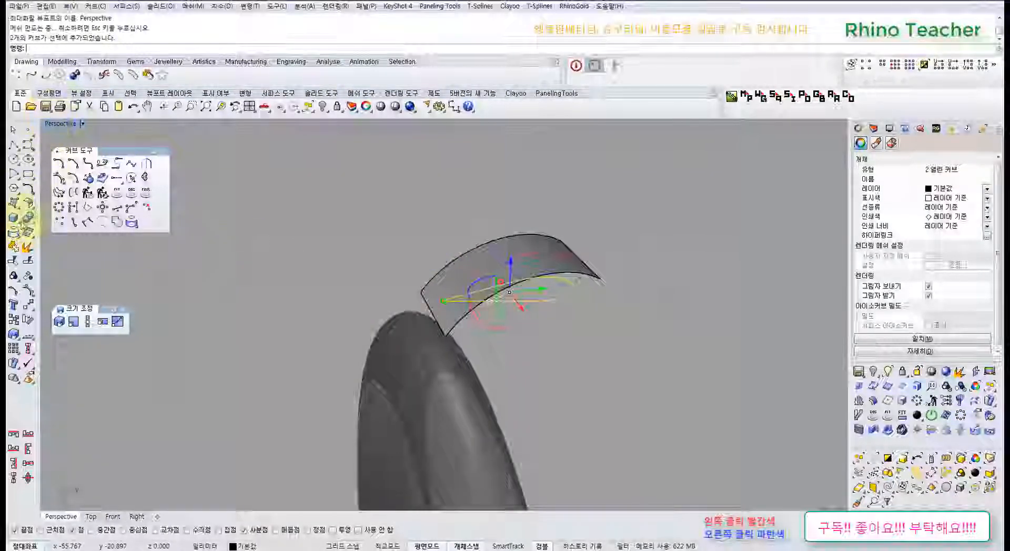
pyautogui.click(28, 232)
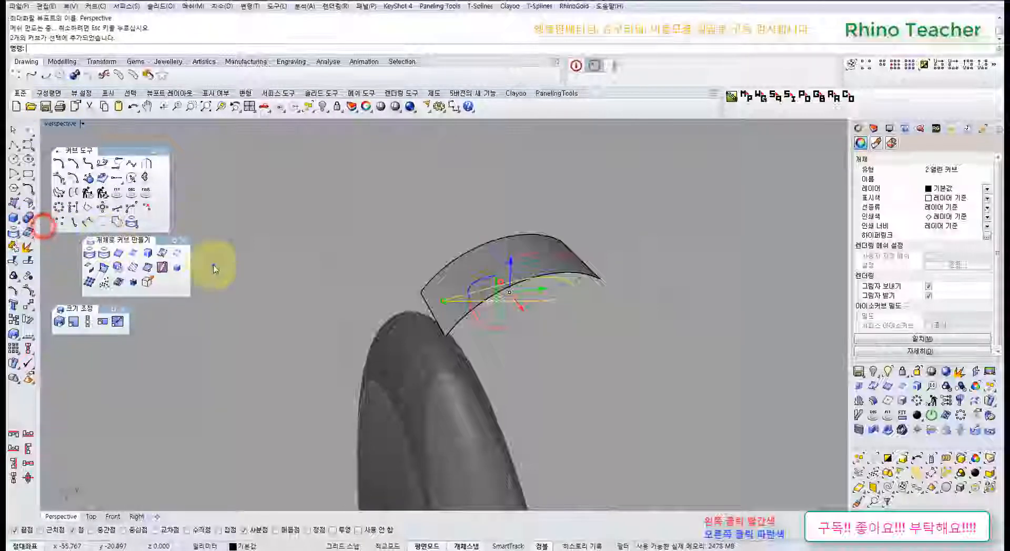
pyautogui.moveTo(334, 278); pyautogui.dragTo(331, 267, button='right')
pyautogui.click(458, 272)
# - Select both petal curves and extrude them vertically in both directions so they pass through the arched surface
pyautogui.keyDown('shift'); pyautogui.moveTo(432, 192); pyautogui.dragTo(465, 258, button='right'); pyautogui.keyUp('shift')
pyautogui.moveTo(465, 262); pyautogui.dragTo(426, 220)
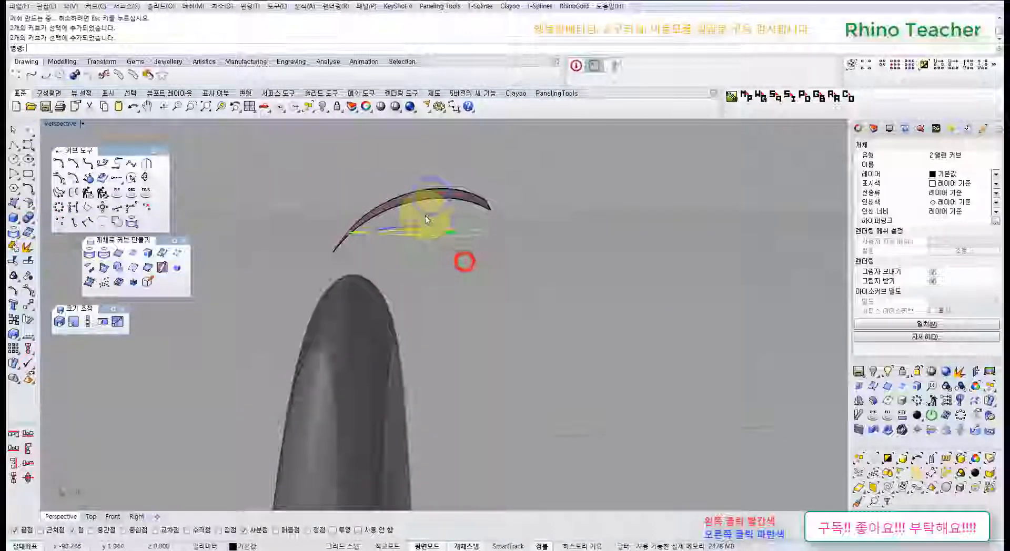
pyautogui.moveTo(427, 219); pyautogui.dragTo(428, 221, button='right')
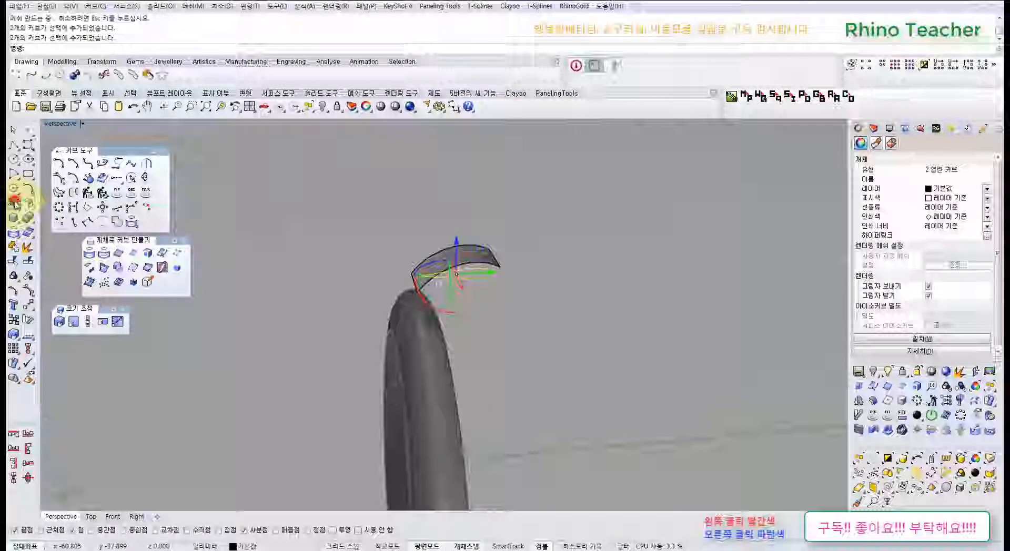
pyautogui.click(15, 202)
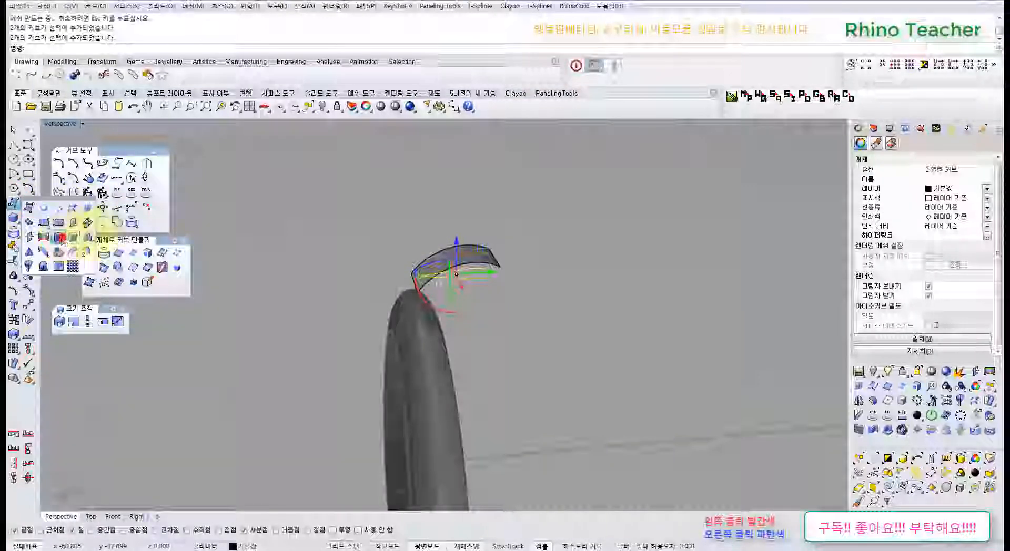
pyautogui.click(59, 237)
pyautogui.click(338, 185)
pyautogui.click(559, 232)
pyautogui.moveTo(463, 247); pyautogui.dragTo(579, 336, button='right')
# - Zoom to the extruded petal walls and examine where they cross the arched surface
pyautogui.click(571, 266)
pyautogui.hotkey('ctrl', 'alt', 'e')
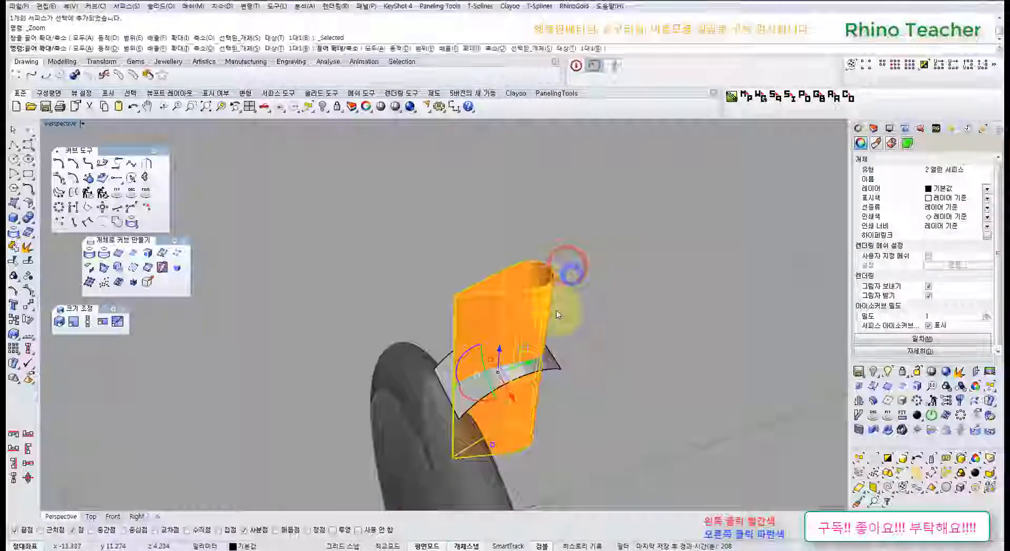
pyautogui.click(608, 288)
pyautogui.moveTo(556, 288); pyautogui.dragTo(504, 311, button='right')
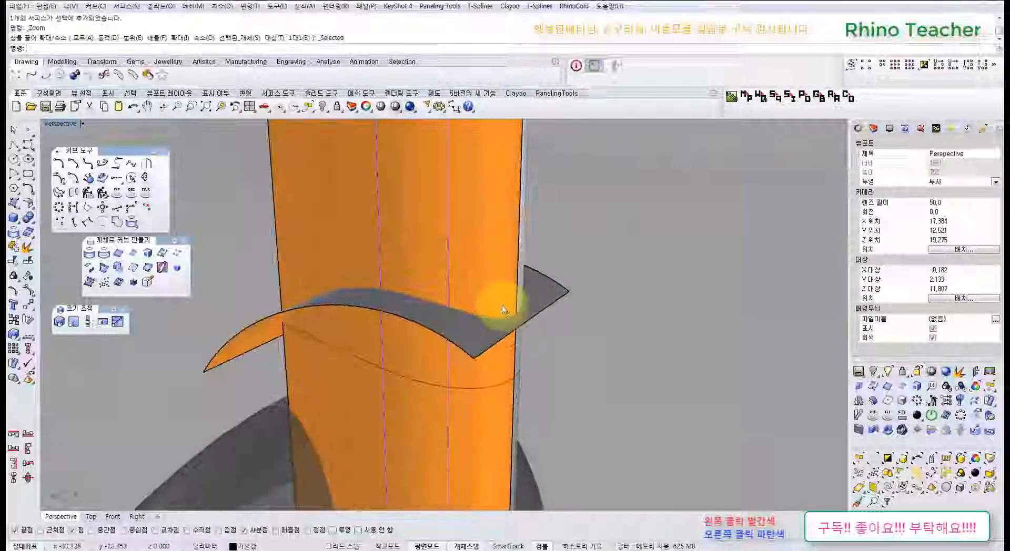
# - Delete the two extruded petal walls that pass through the arched surface
pyautogui.click(419, 236)
pyautogui.moveTo(523, 223); pyautogui.dragTo(463, 238, button='right')
pyautogui.click(463, 241)
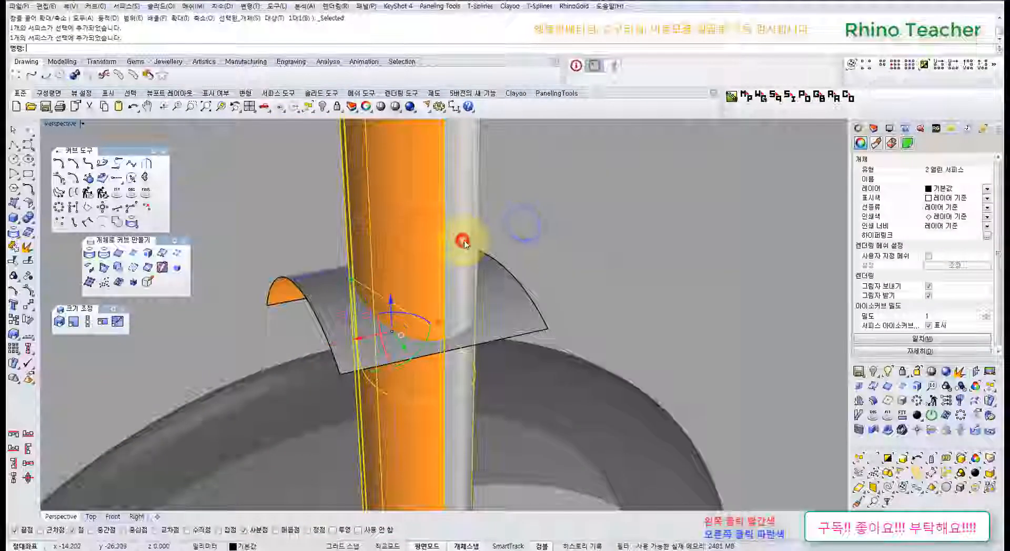
pyautogui.press('Delete')
pyautogui.moveTo(361, 303); pyautogui.dragTo(480, 276, button='right')
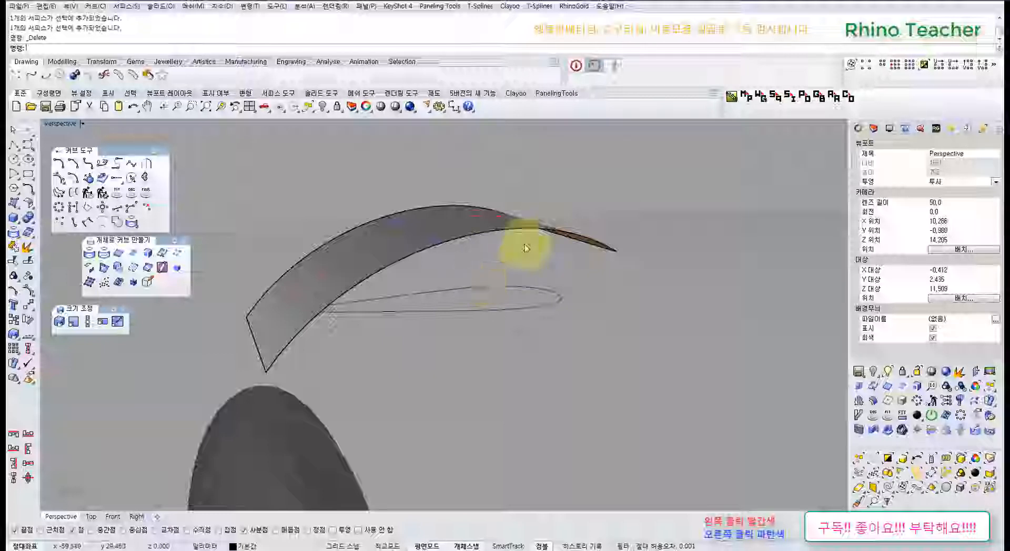
pyautogui.moveTo(496, 354); pyautogui.dragTo(451, 274)
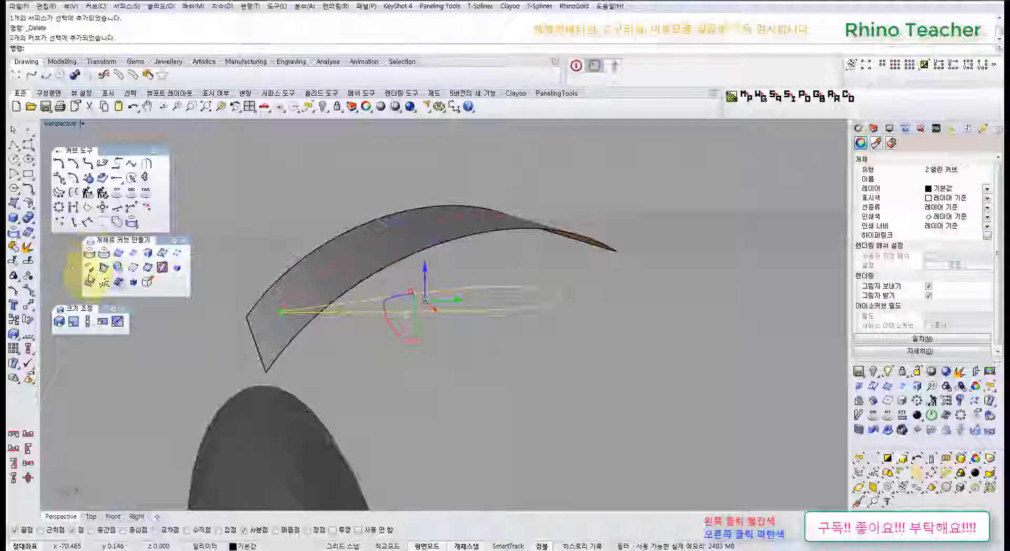
pyautogui.click(16, 236)
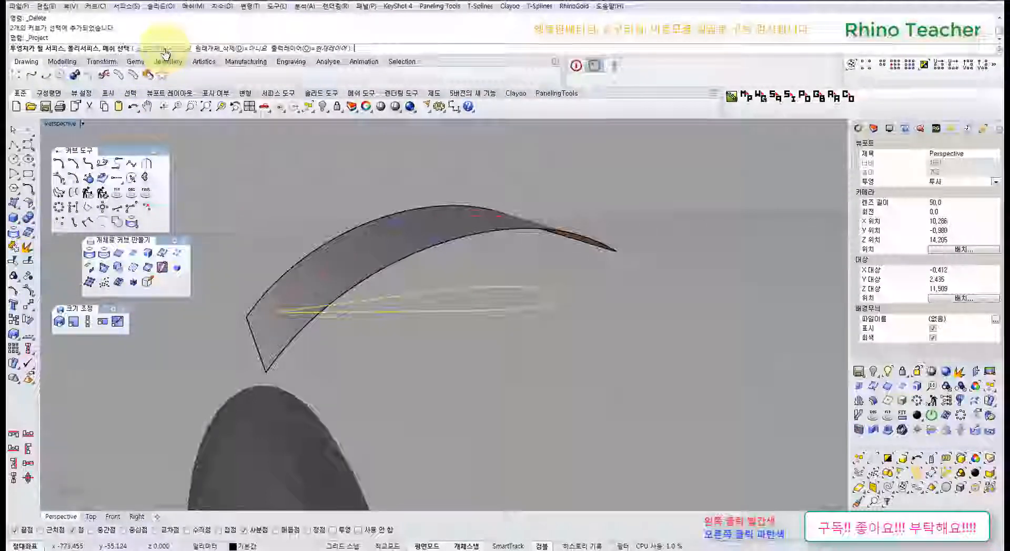
pyautogui.click(292, 190)
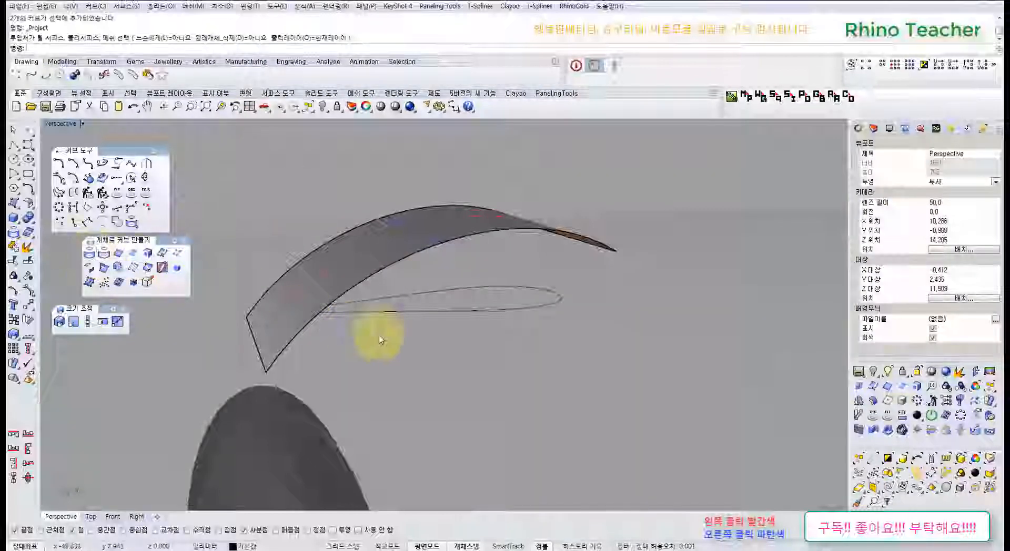
# - Project both petal curves onto the arched surface with Loose set to No
pyautogui.moveTo(483, 361); pyautogui.dragTo(435, 275)
pyautogui.moveTo(435, 274); pyautogui.dragTo(268, 288, button='right')
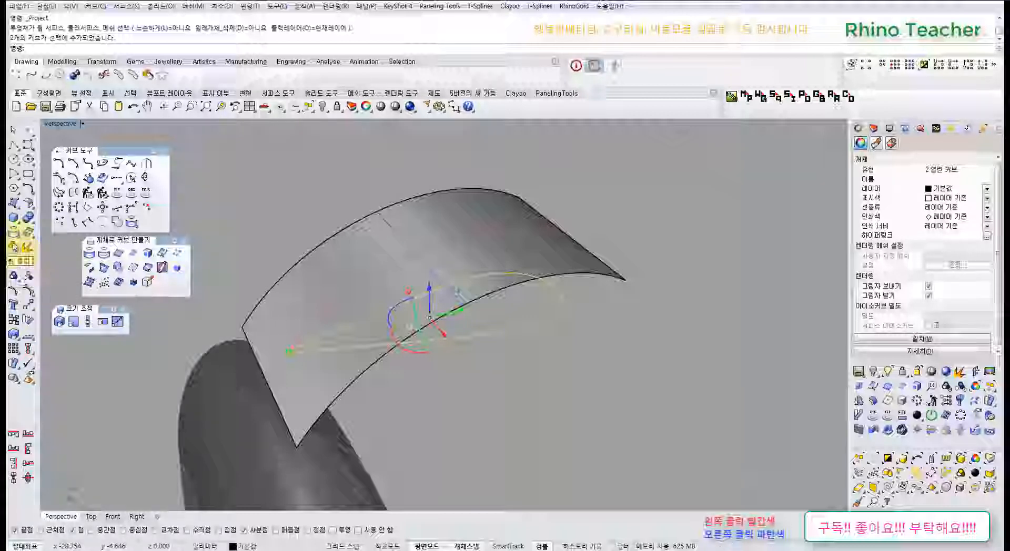
pyautogui.moveTo(327, 279); pyautogui.dragTo(351, 297, button='right')
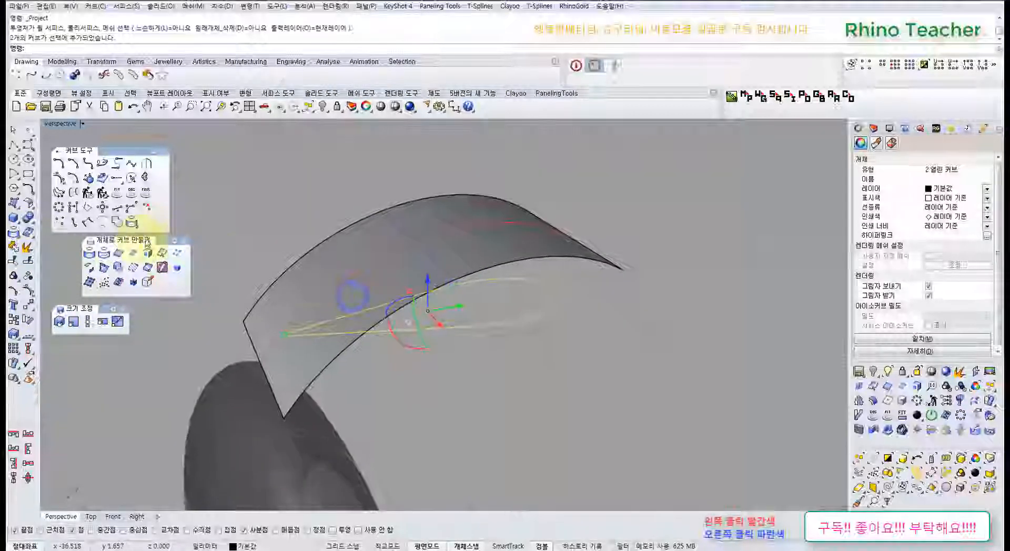
pyautogui.click(90, 253)
pyautogui.click(370, 249)
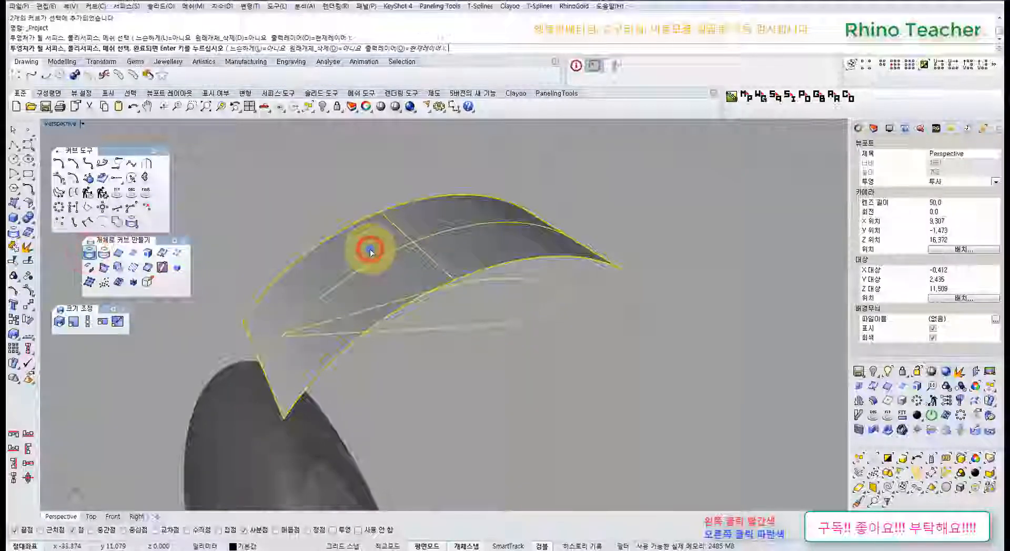
pyautogui.rightClick(370, 249)
# - Examine the projected curves in the Right and Perspective views and compare their control points with those of the original petal curves
pyautogui.moveTo(435, 254)
pyautogui.mouseDown(button='right')
pyautogui.moveTo(439, 289)
pyautogui.moveTo(405, 219)
pyautogui.moveTo(388, 210)
pyautogui.moveTo(442, 238)
pyautogui.mouseUp(button='right')
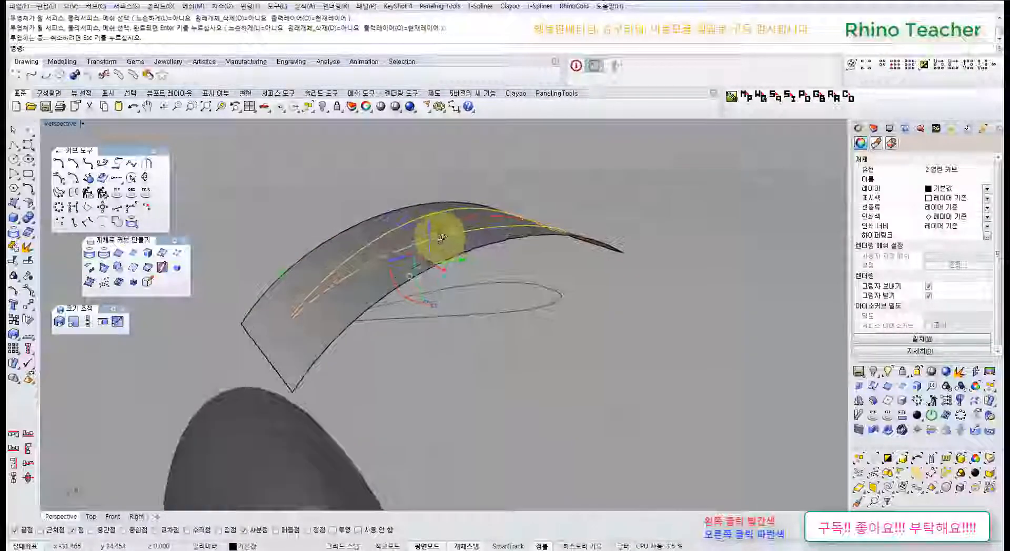
pyautogui.hotkey('ctrl', 'F3')
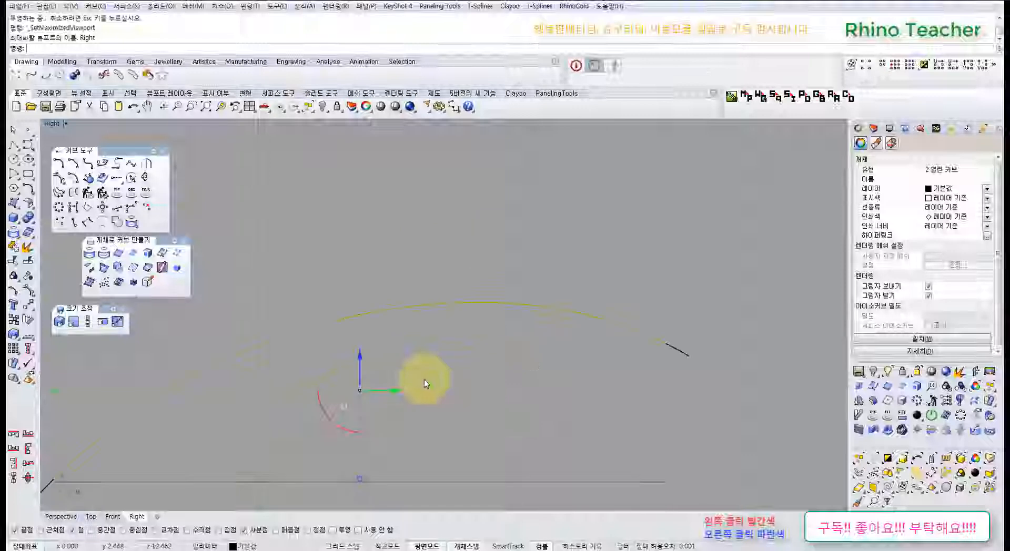
pyautogui.scroll(4, 424, 380)
pyautogui.moveTo(424, 380); pyautogui.dragTo(452, 354, button='right')
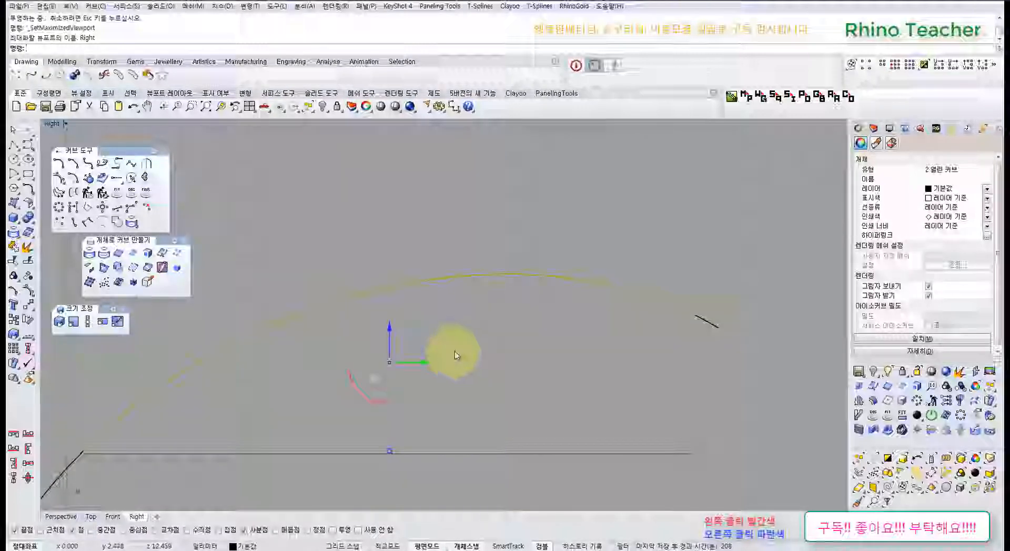
pyautogui.hotkey('ctrl', 'F4')
pyautogui.scroll(8, 453, 341)
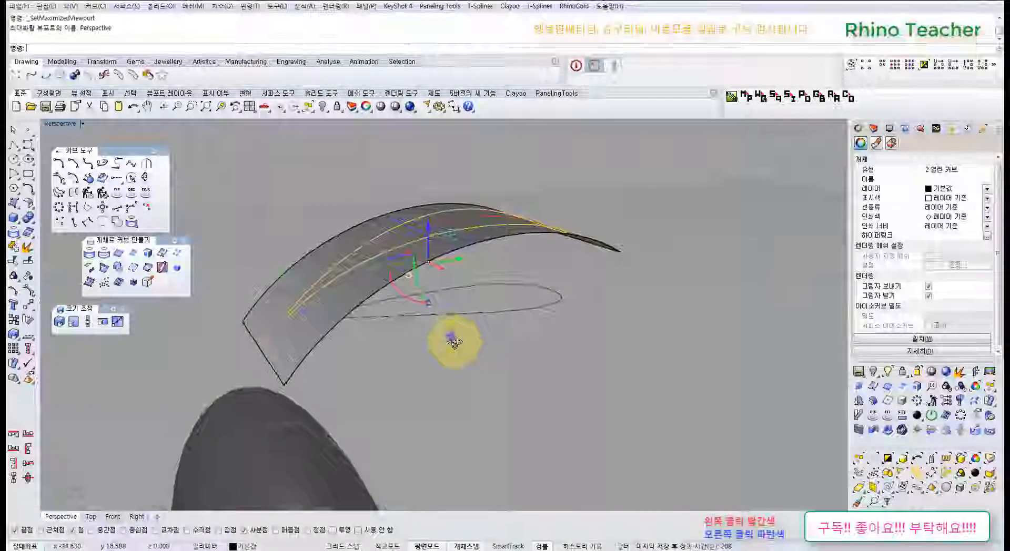
pyautogui.moveTo(458, 343); pyautogui.dragTo(475, 355, button='right')
pyautogui.press('F10')
pyautogui.click(509, 289)
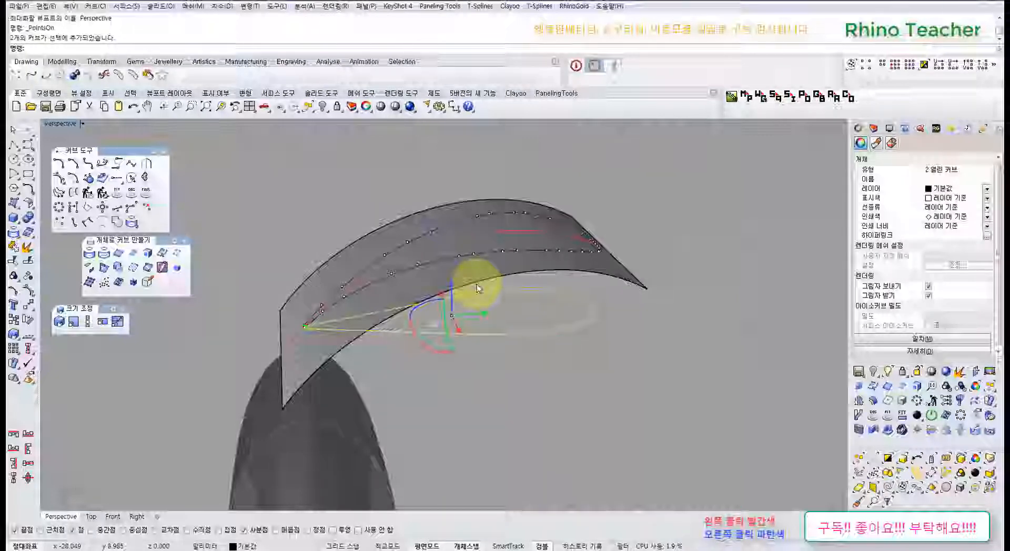
pyautogui.rightClick(478, 287)
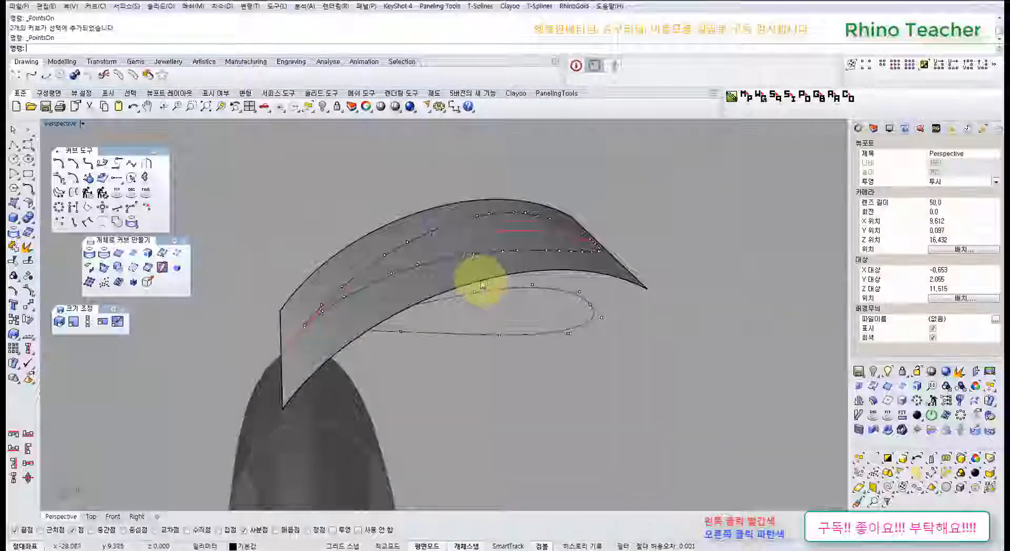
pyautogui.moveTo(478, 283); pyautogui.dragTo(460, 293, button='right')
# - Delete the two projected curves from the arched surface
pyautogui.click(466, 275)
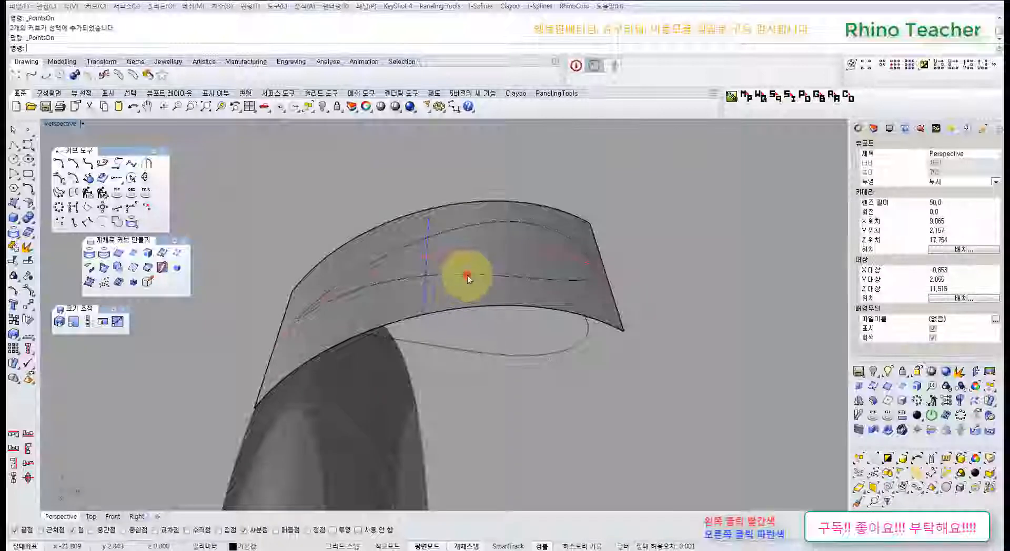
pyautogui.click(504, 301)
pyautogui.keyDown('shift'); pyautogui.click(468, 227); pyautogui.keyUp('shift')
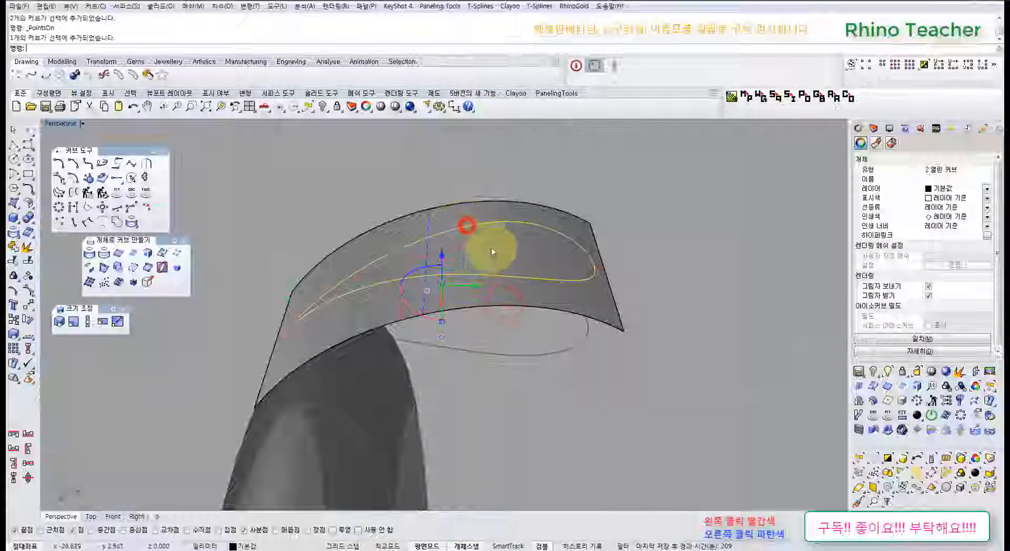
pyautogui.press('Delete')
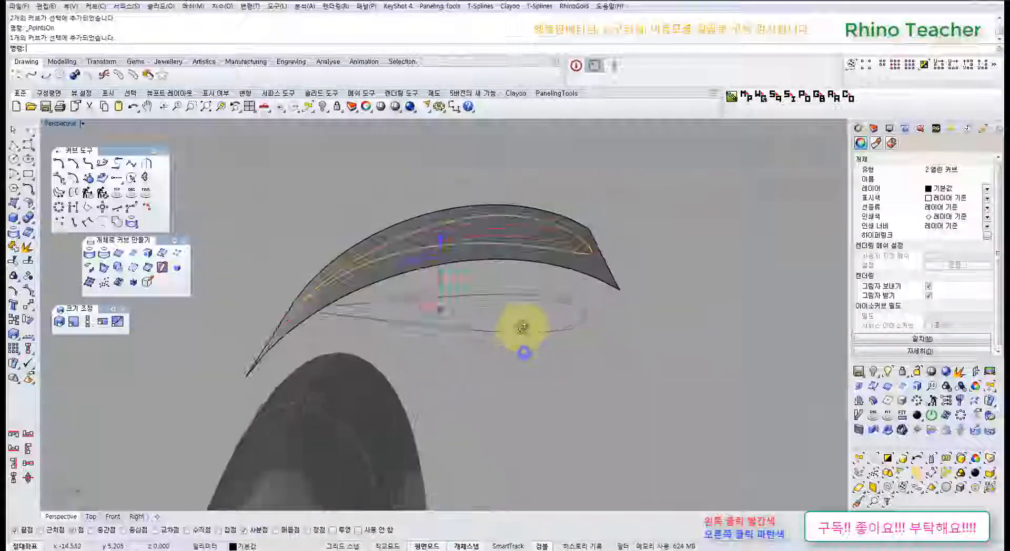
pyautogui.click(541, 357)
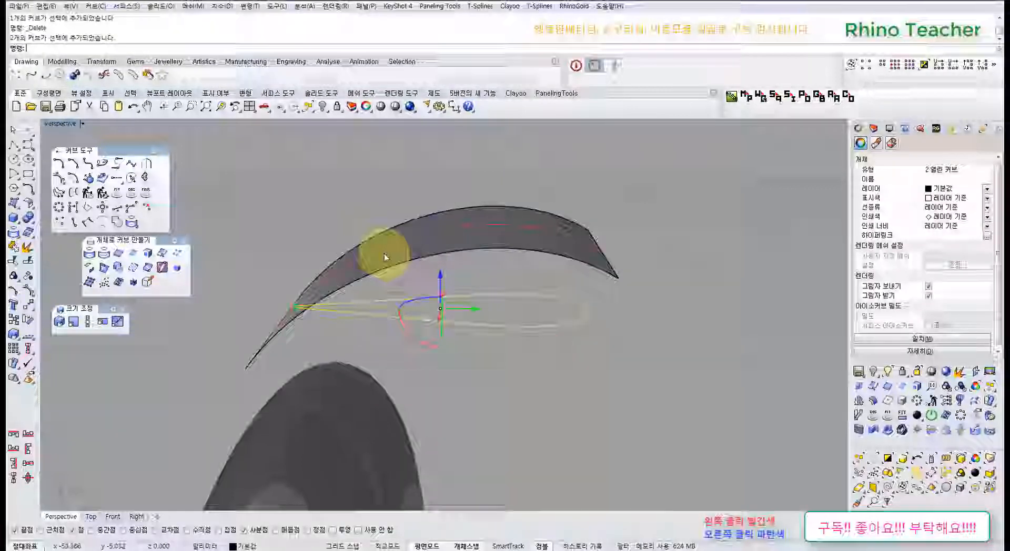
pyautogui.moveTo(388, 257); pyautogui.dragTo(401, 260, button='right')
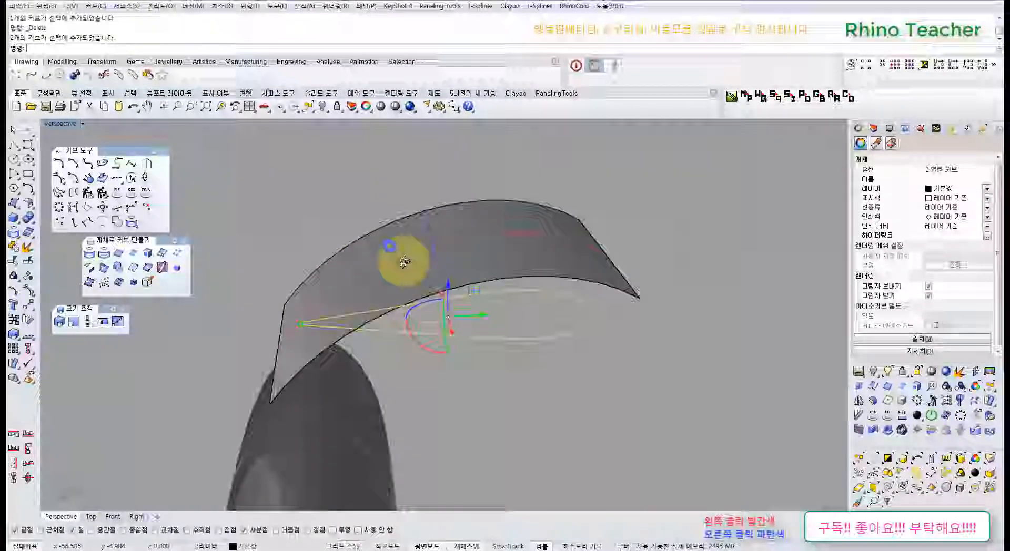
pyautogui.rightClick(88, 256)
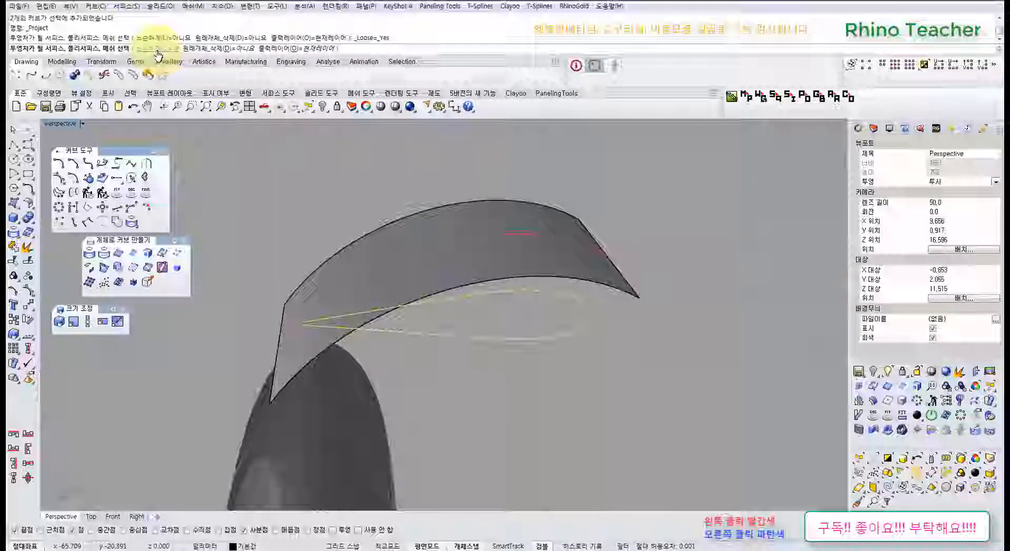
pyautogui.click(89, 253)
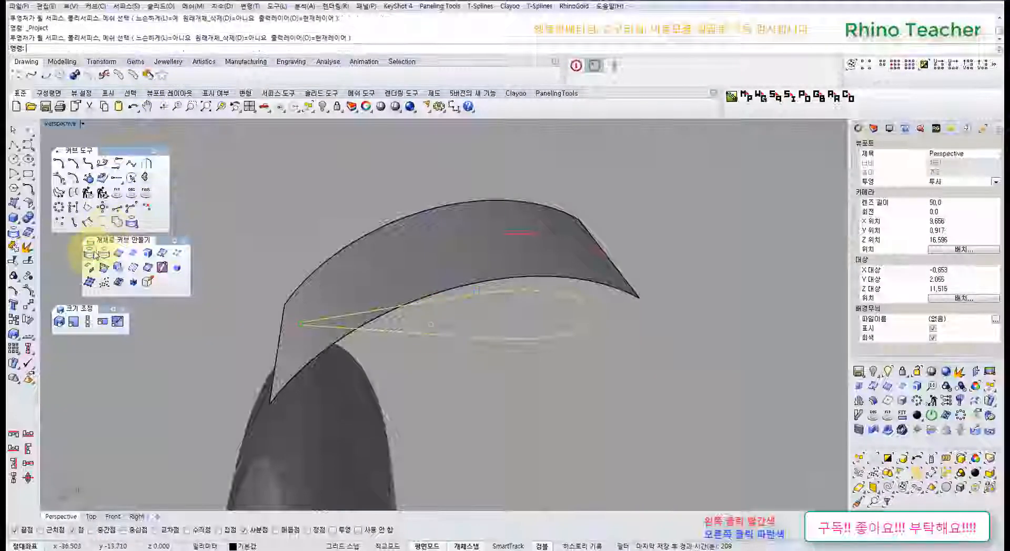
pyautogui.rightClick(90, 256)
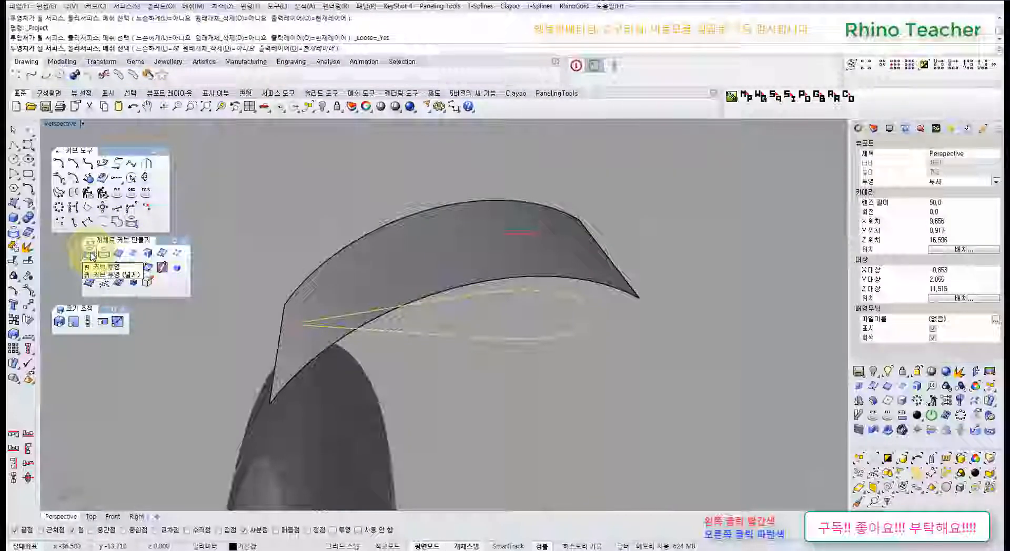
pyautogui.click(91, 255)
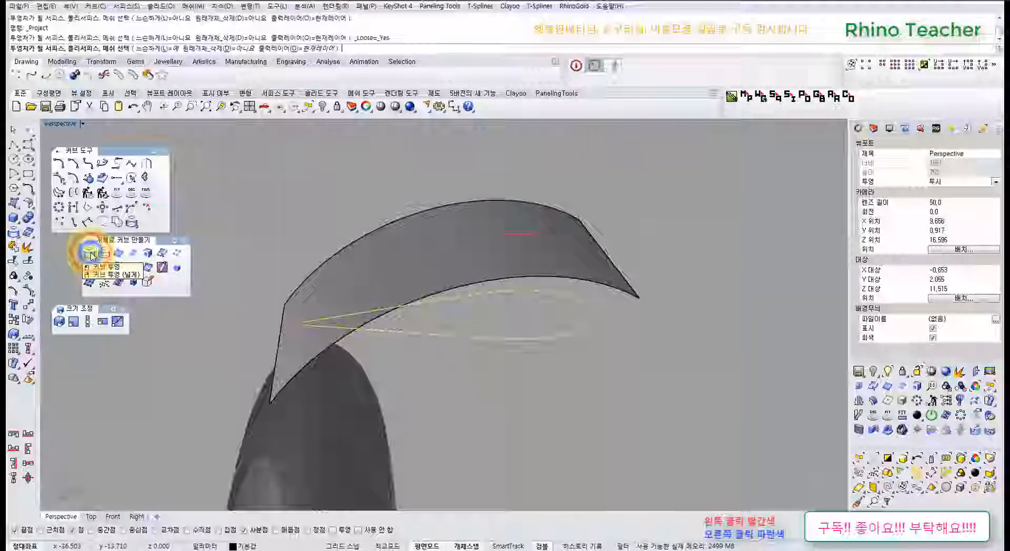
pyautogui.rightClick(90, 255)
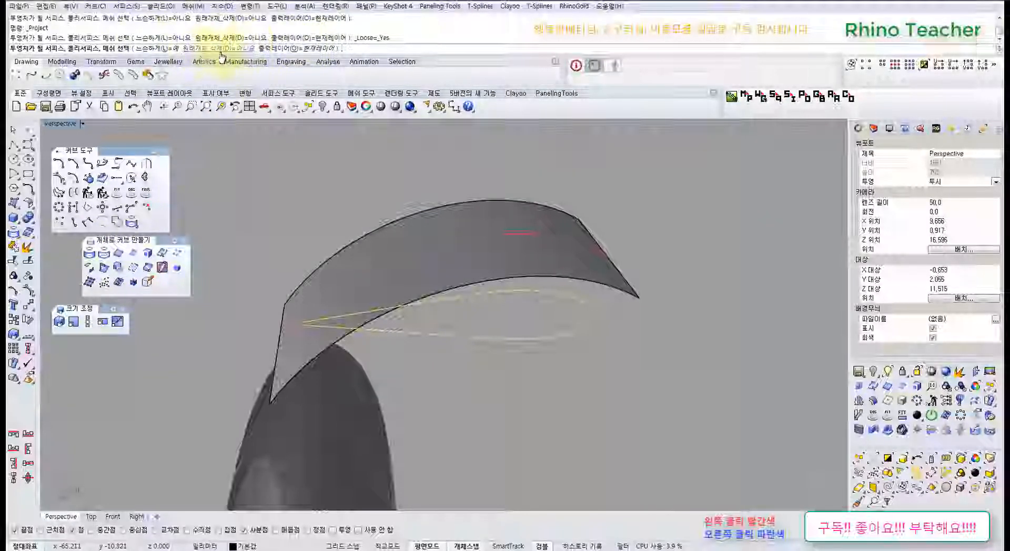
pyautogui.click(272, 207)
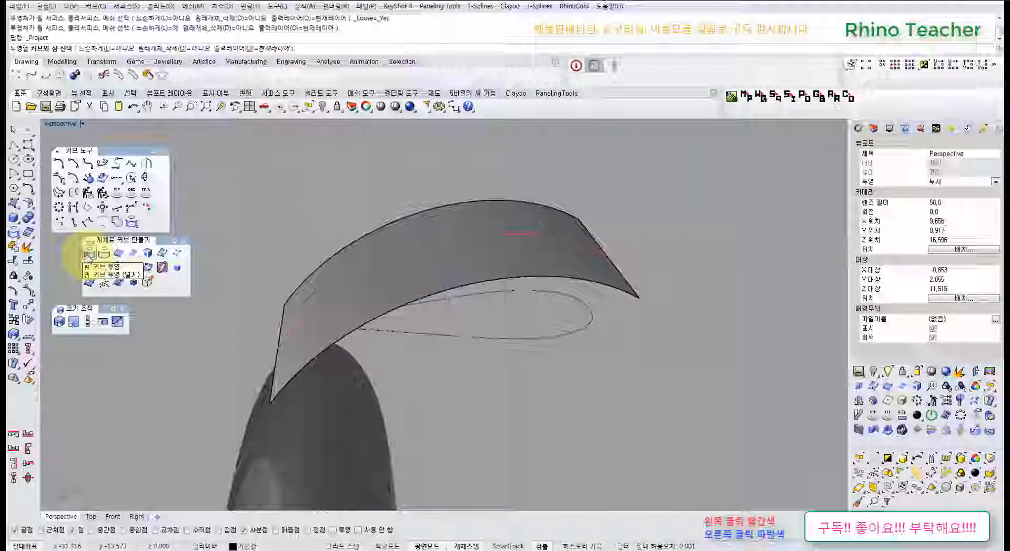
pyautogui.click(88, 256)
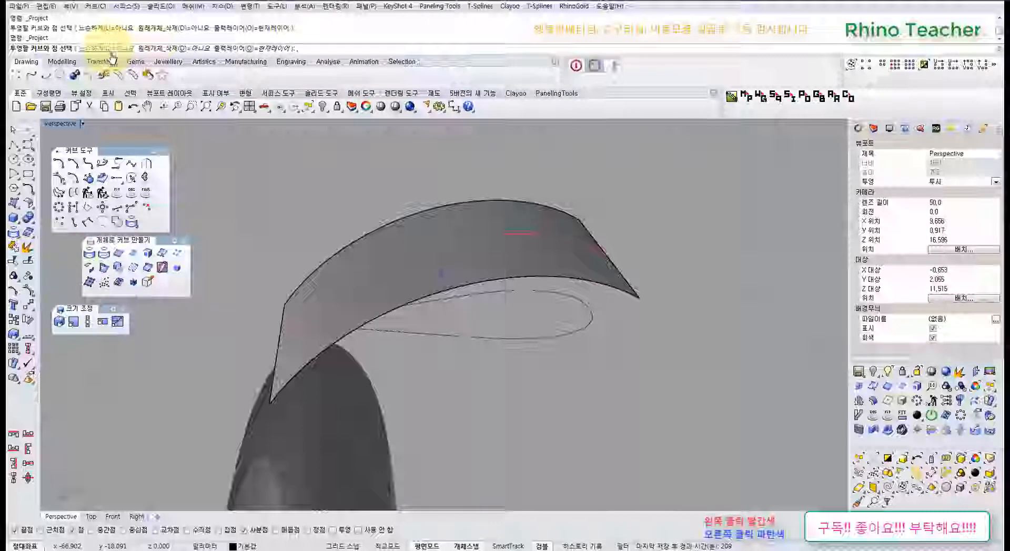
pyautogui.press('Escape')
pyautogui.moveTo(555, 371); pyautogui.dragTo(552, 363, button='right')
# - Project both petal curves onto the arched surface with the Loose option set to Yes
pyautogui.moveTo(548, 354); pyautogui.dragTo(504, 277)
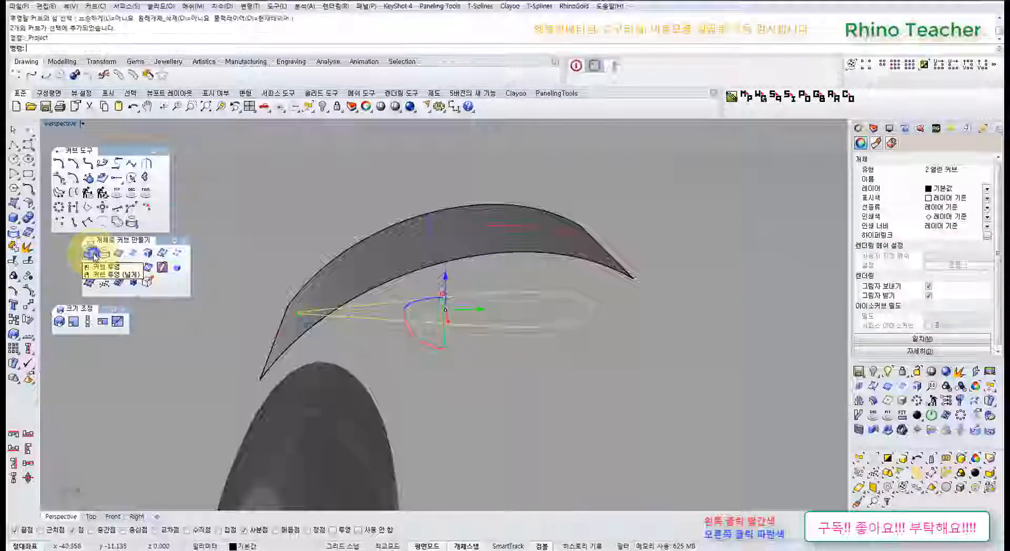
pyautogui.moveTo(343, 241); pyautogui.dragTo(413, 238, button='right')
pyautogui.click(422, 290)
pyautogui.rightClick(422, 291)
# - Examine how the loosely projected curves follow the arched surface in the Front and Right views
pyautogui.hotkey('ctrl', 'F1')
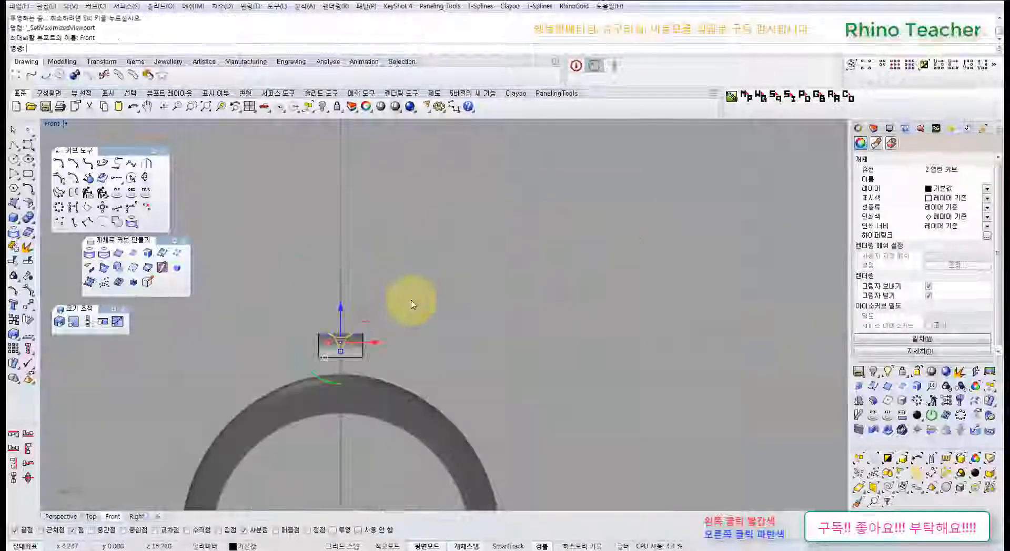
pyautogui.hotkey('ctrl', 'F2')
pyautogui.hotkey('ctrl', 'F3')
pyautogui.moveTo(336, 322); pyautogui.dragTo(377, 315, button='right')
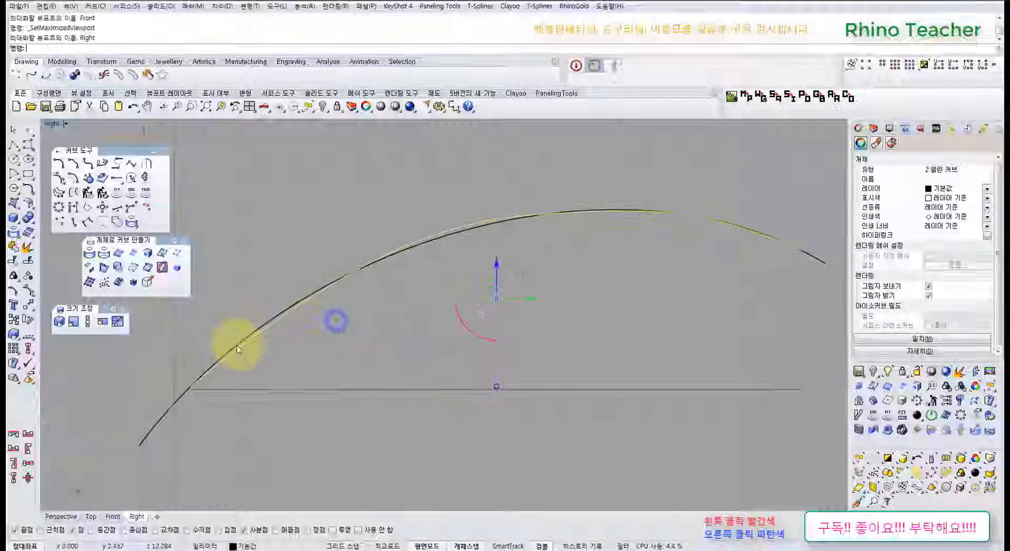
pyautogui.moveTo(402, 271); pyautogui.dragTo(457, 342, button='right')
# - Show the control points of the loosely projected and original petal curves and compare their number and placement
pyautogui.press('F10')
pyautogui.hotkey('ctrl', 'F4')
pyautogui.scroll(5, 457, 342)
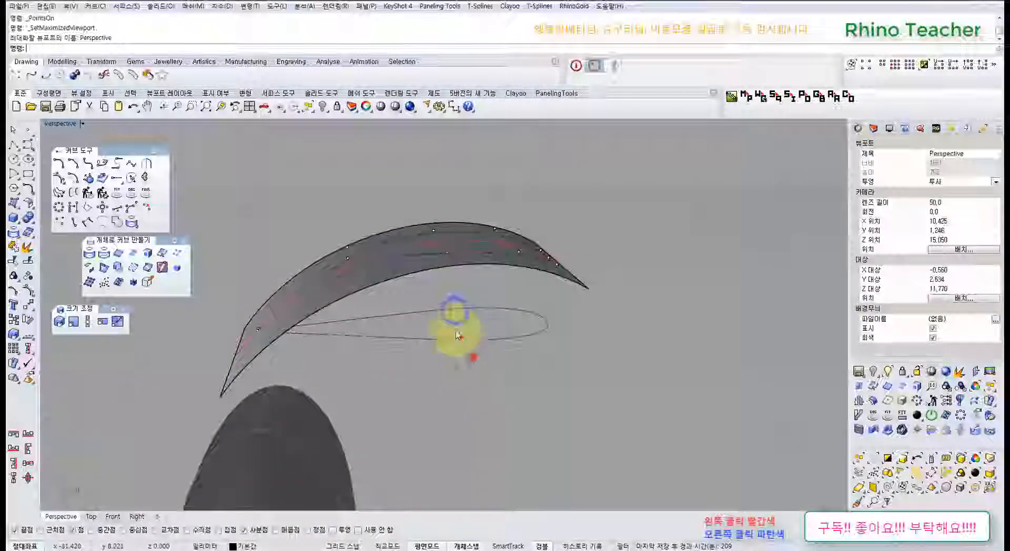
pyautogui.moveTo(473, 358); pyautogui.dragTo(442, 296)
pyautogui.rightClick(440, 295)
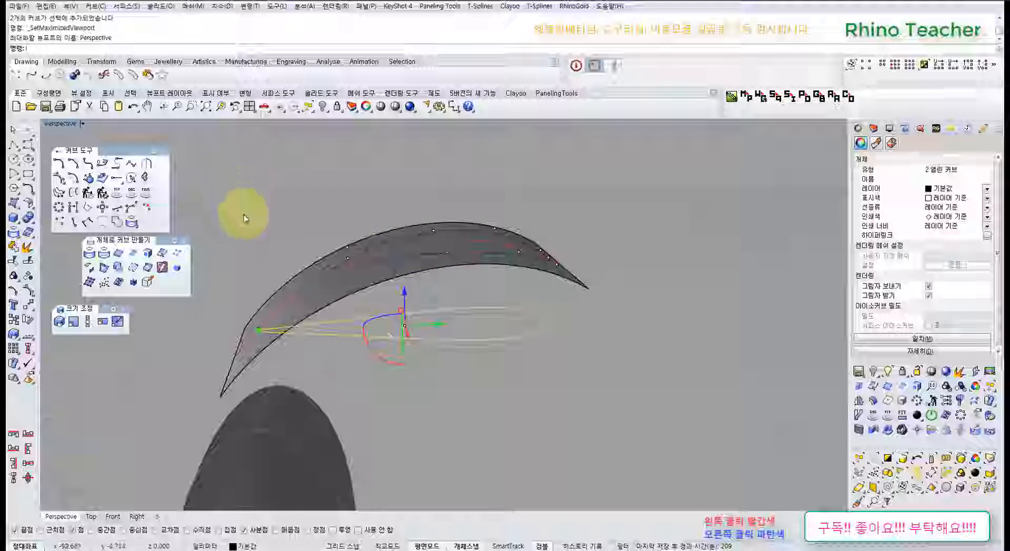
pyautogui.press('F10')
pyautogui.moveTo(305, 264); pyautogui.dragTo(455, 315, button='right')
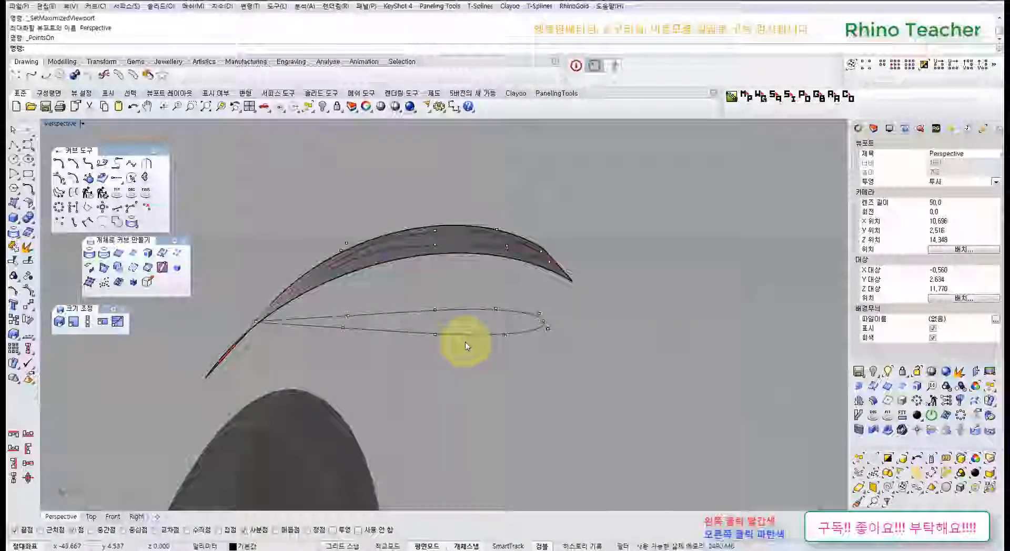
# - Hide the two original flat petal curves and inspect the projected curves against the arched surface in the Right view
pyautogui.moveTo(475, 360); pyautogui.dragTo(433, 293)
pyautogui.hotkey('ctrl', 'h')
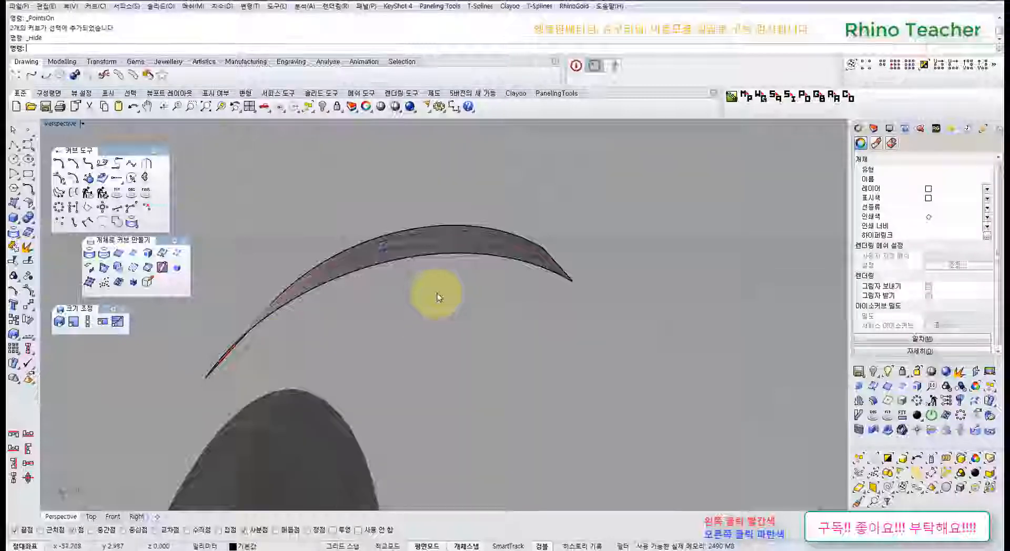
pyautogui.moveTo(440, 263); pyautogui.dragTo(451, 301, button='right')
pyautogui.hotkey('ctrl', 'F3')
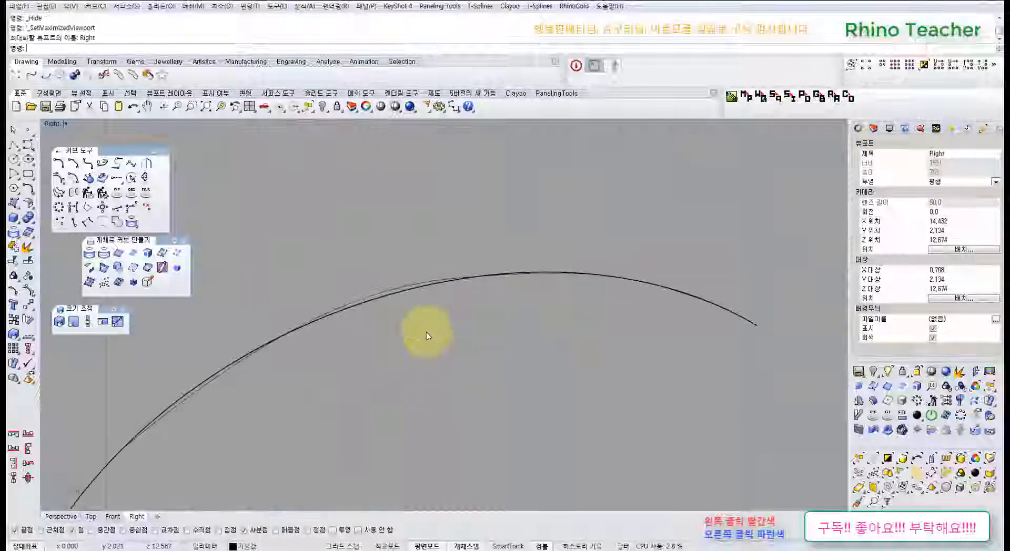
pyautogui.click(385, 304)
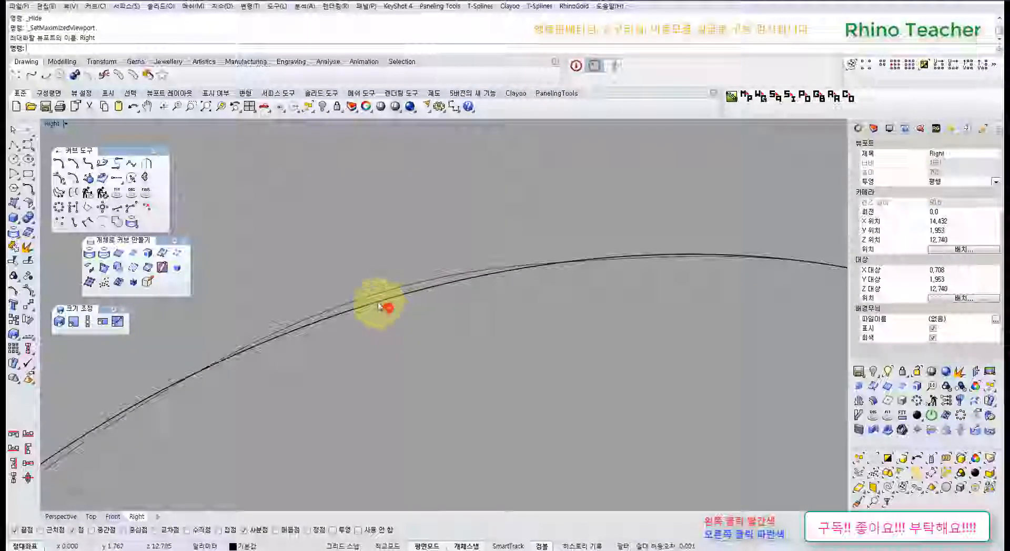
# - Lock the arched surface and show the control points of both projected petal curves
pyautogui.moveTo(408, 262); pyautogui.dragTo(384, 331)
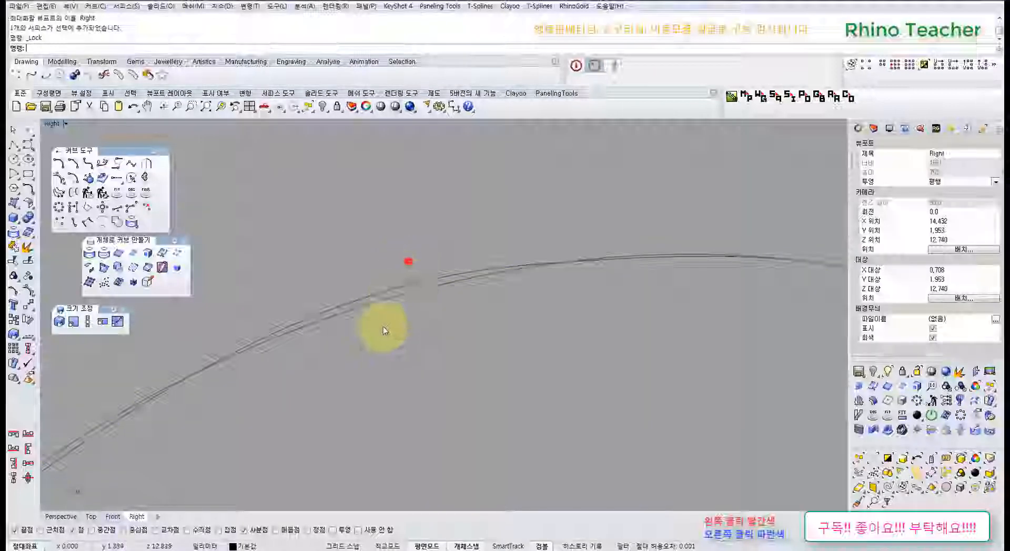
pyautogui.scroll(-5, 383, 338)
pyautogui.moveTo(384, 351); pyautogui.dragTo(457, 305, button='right')
pyautogui.press('F10')
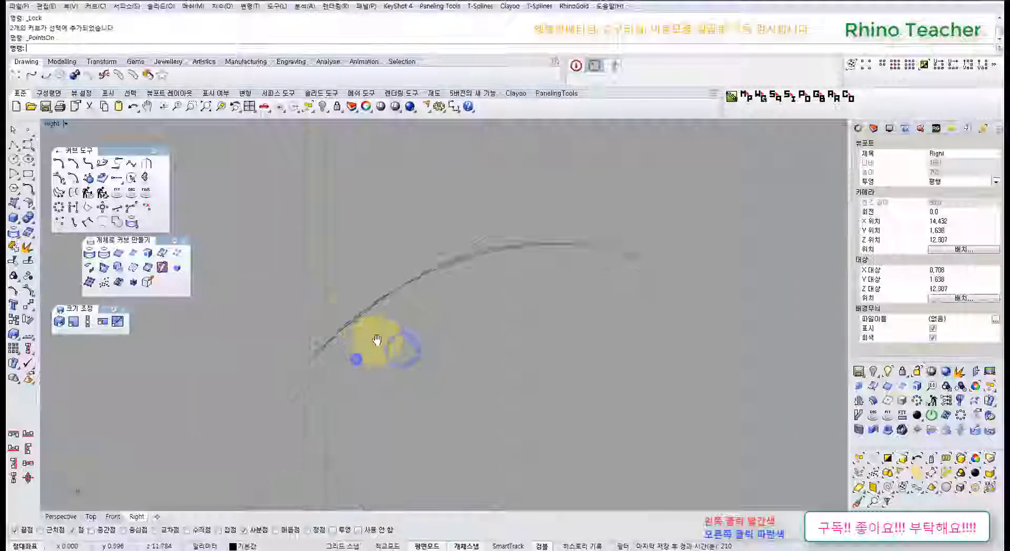
# - Adjust the heights of the paired middle control points in the Right view to refine the petal's arch
pyautogui.moveTo(379, 344); pyautogui.dragTo(434, 294, button='right')
pyautogui.moveTo(408, 247); pyautogui.dragTo(453, 314)
pyautogui.moveTo(452, 314); pyautogui.dragTo(509, 315, button='right')
pyautogui.scroll(4, 496, 298)
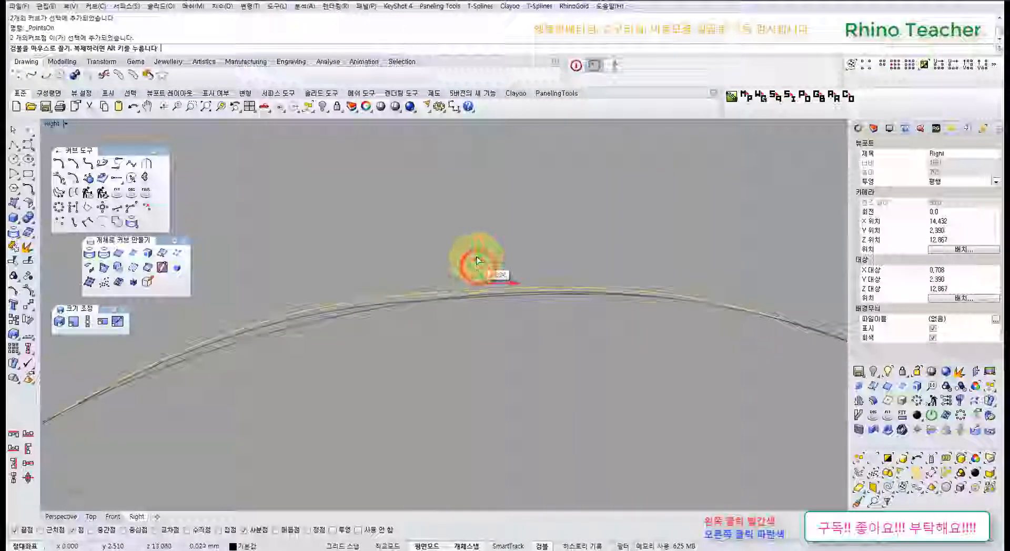
pyautogui.scroll(-4, 552, 333)
pyautogui.moveTo(635, 358)
pyautogui.mouseDown(button='right')
pyautogui.moveTo(412, 298)
pyautogui.moveTo(456, 316)
pyautogui.mouseUp(button='right')
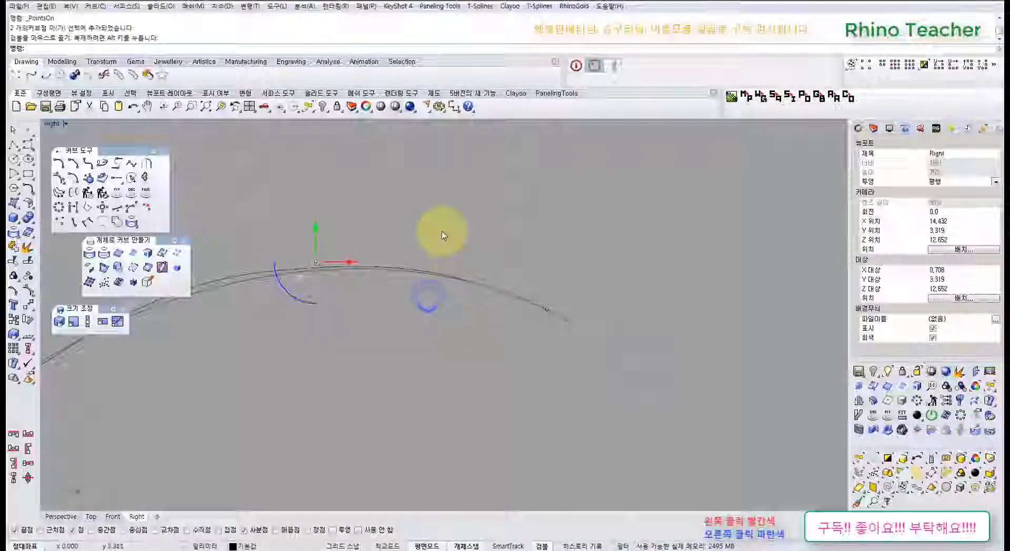
pyautogui.moveTo(416, 286); pyautogui.dragTo(657, 265, button='right')
pyautogui.moveTo(400, 316); pyautogui.dragTo(442, 317, button='right')
pyautogui.moveTo(371, 232); pyautogui.dragTo(441, 308)
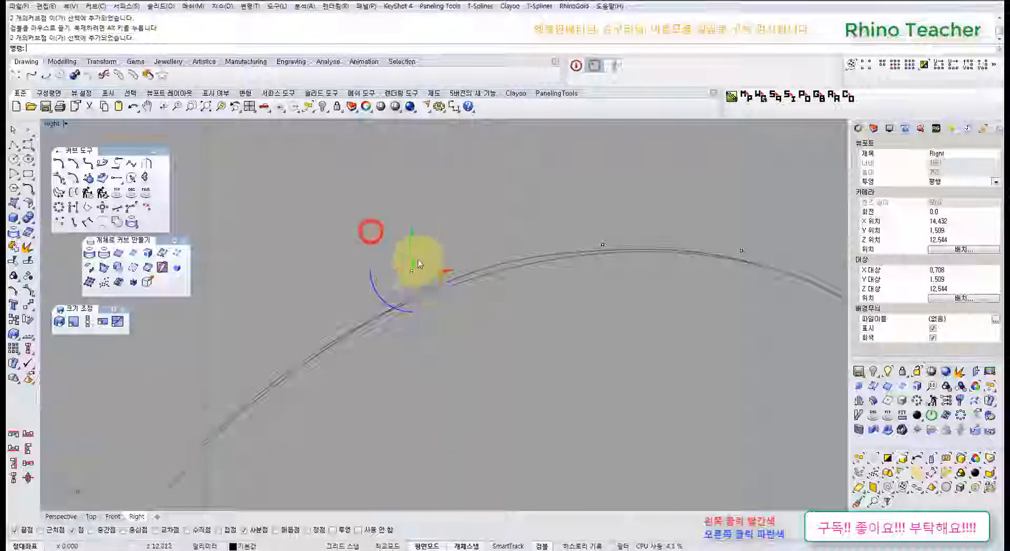
pyautogui.scroll(2, 417, 264)
pyautogui.moveTo(412, 234); pyautogui.dragTo(412, 246)
# - Inspect the reshaped petal curves in Perspective and turn off their control points
pyautogui.moveTo(556, 319); pyautogui.dragTo(446, 326, button='right')
pyautogui.scroll(-4, 555, 323)
pyautogui.moveTo(363, 265); pyautogui.dragTo(324, 274, button='right')
pyautogui.hotkey('ctrl', 'F4')
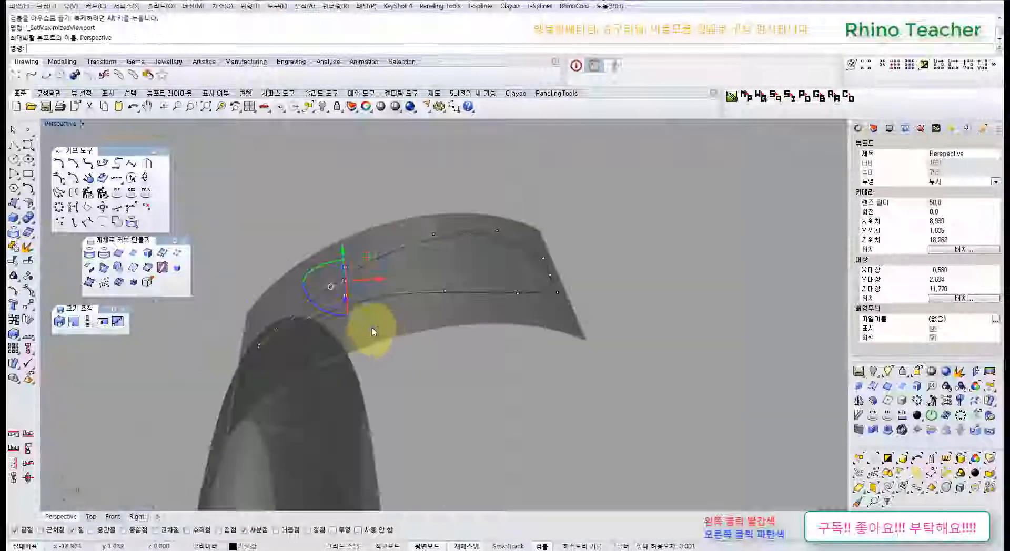
pyautogui.moveTo(373, 330); pyautogui.dragTo(412, 345, button='right')
pyautogui.press('Escape')
pyautogui.press('Escape')
# - Unlock the arched surface and hide it, leaving the petal curves and the ring displayed
pyautogui.middleClick(398, 173)
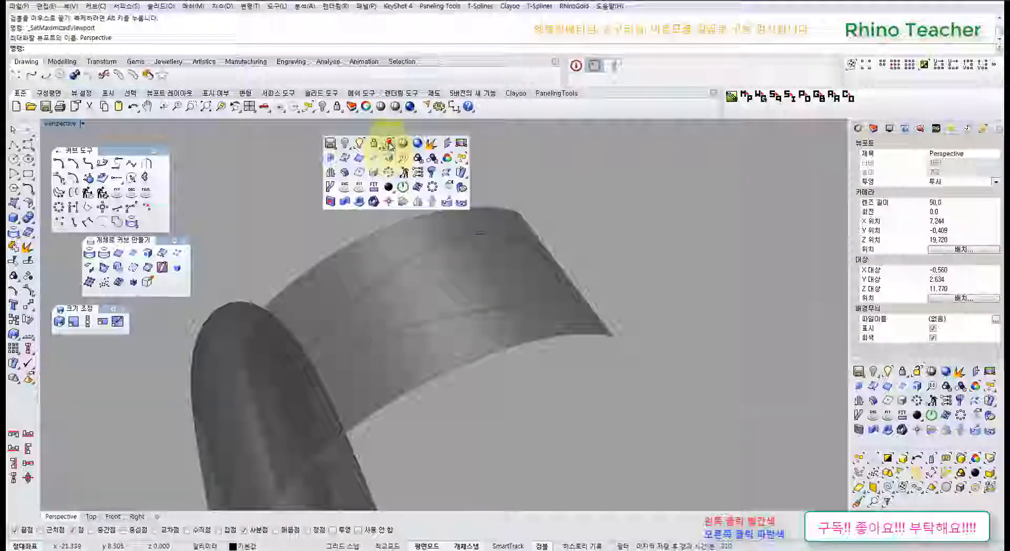
pyautogui.click(388, 140)
pyautogui.click(418, 227)
pyautogui.rightClick(419, 224)
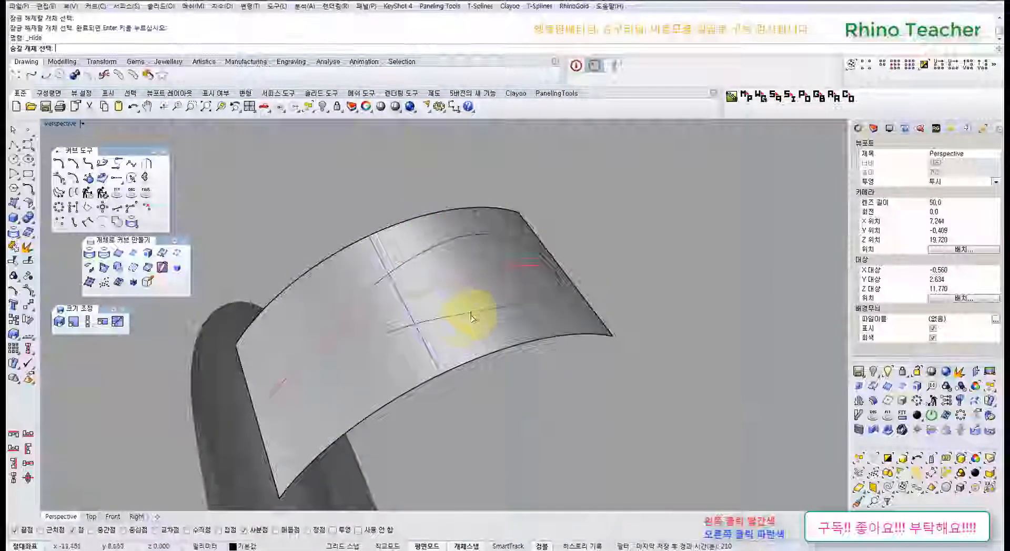
pyautogui.click(457, 348)
pyautogui.rightClick(458, 348)
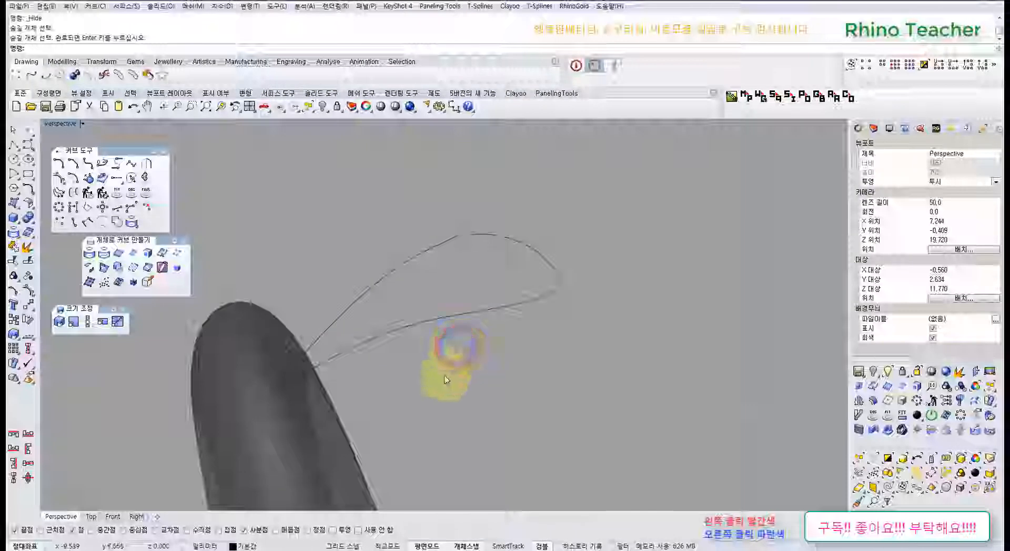
# - Show the petal curves' control points in the Right view and shift a matching pair to smooth the arch
pyautogui.hotkey('ctrl', 'F2')
pyautogui.hotkey('ctrl', 'F3')
pyautogui.scroll(4, 413, 326)
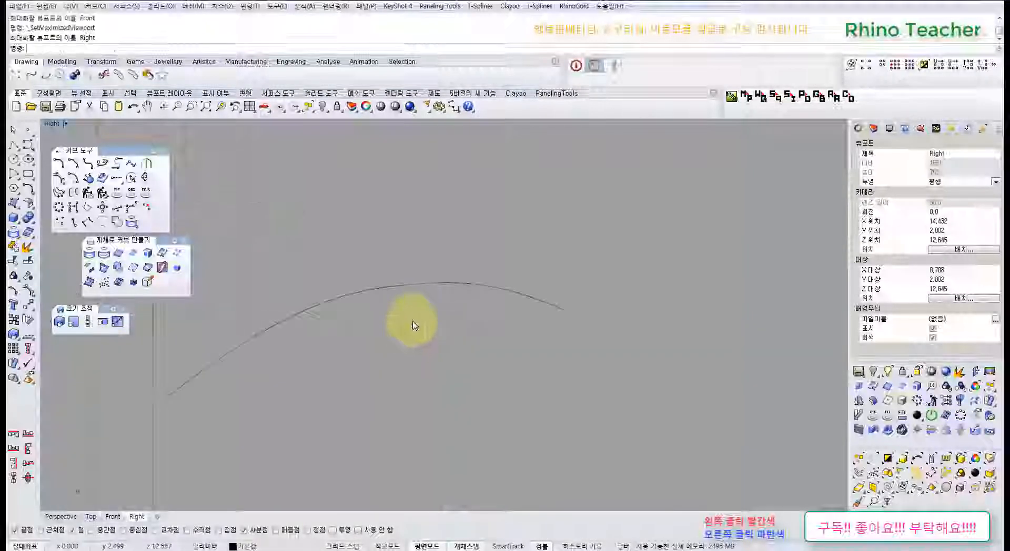
pyautogui.moveTo(412, 318); pyautogui.dragTo(429, 285, button='right')
pyautogui.moveTo(458, 313); pyautogui.dragTo(414, 243)
pyautogui.moveTo(421, 295); pyautogui.dragTo(452, 286, button='right')
pyautogui.press('F10')
pyautogui.moveTo(427, 242); pyautogui.dragTo(459, 357)
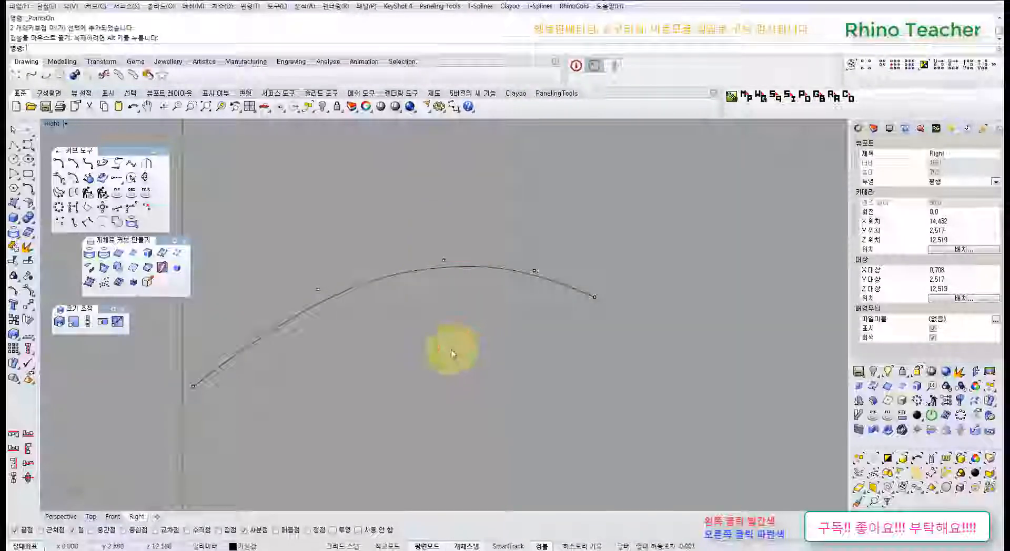
# - Move the two control points beside the petal's rounded tip symmetrically closer together in the Top view
pyautogui.hotkey('ctrl', 'F1')
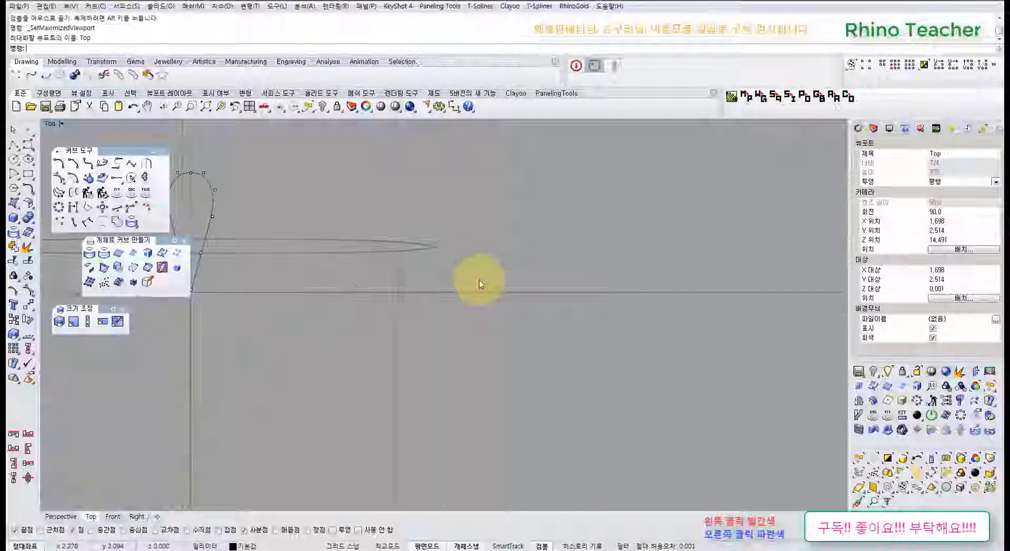
pyautogui.moveTo(384, 291); pyautogui.dragTo(424, 290, button='right')
pyautogui.scroll(10, 351, 227)
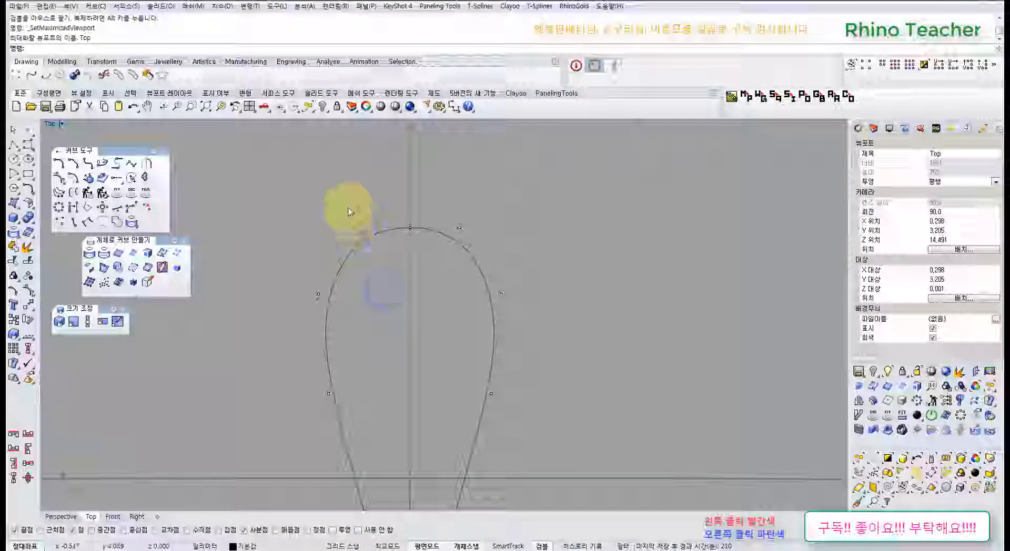
pyautogui.moveTo(347, 205); pyautogui.dragTo(391, 243)
pyautogui.keyDown('shift'); pyautogui.moveTo(477, 200); pyautogui.dragTo(544, 248); pyautogui.keyUp('shift')
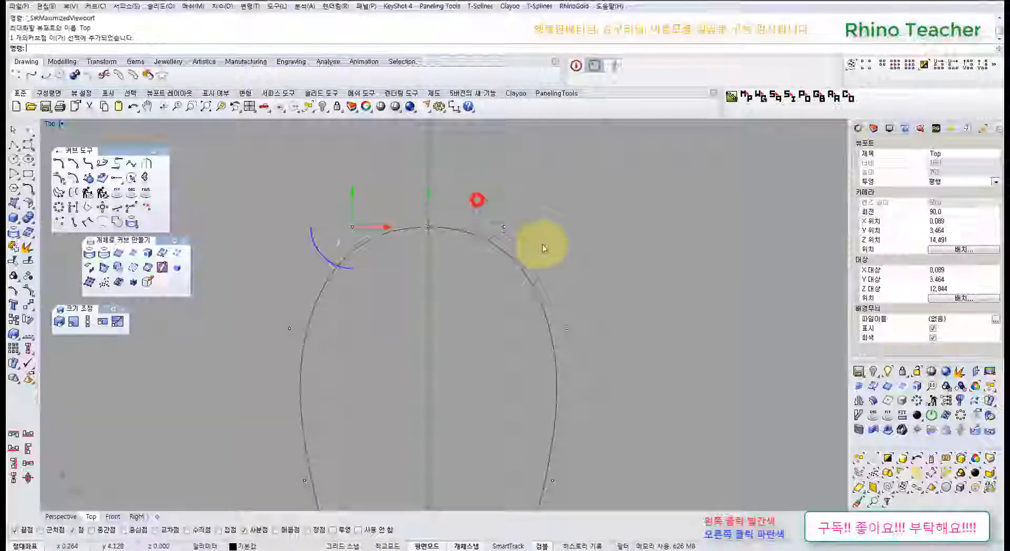
pyautogui.moveTo(351, 227); pyautogui.dragTo(358, 227)
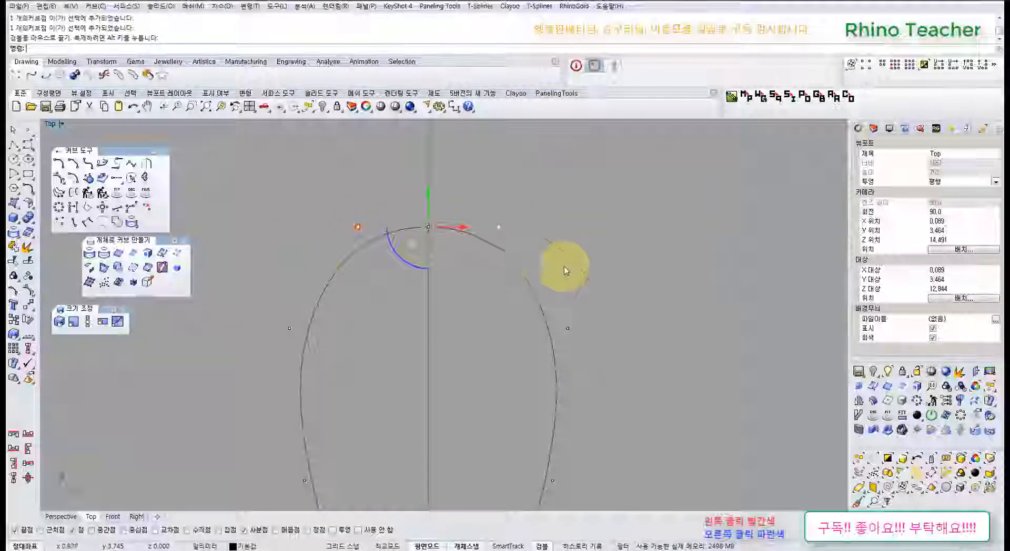
# - Examine the edited petal outline and its control points in the Top, Perspective, Front and Right views
pyautogui.scroll(-5, 573, 263)
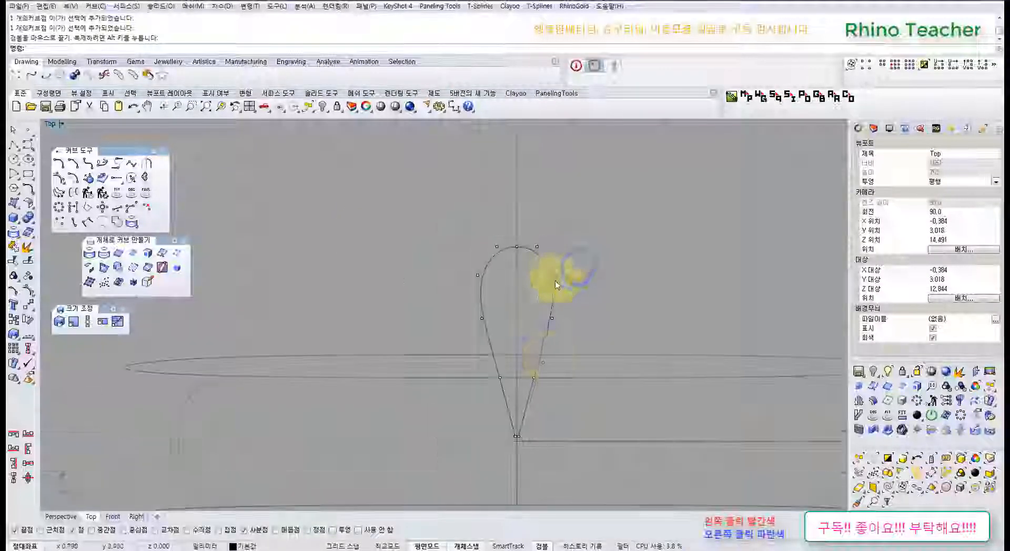
pyautogui.moveTo(560, 367)
pyautogui.mouseDown(button='right')
pyautogui.moveTo(503, 371)
pyautogui.moveTo(491, 338)
pyautogui.moveTo(496, 356)
pyautogui.moveTo(456, 347)
pyautogui.mouseUp(button='right')
pyautogui.hotkey('ctrl', 'F4')
pyautogui.hotkey('ctrl', 'F2')
pyautogui.hotkey('ctrl', 'F3')
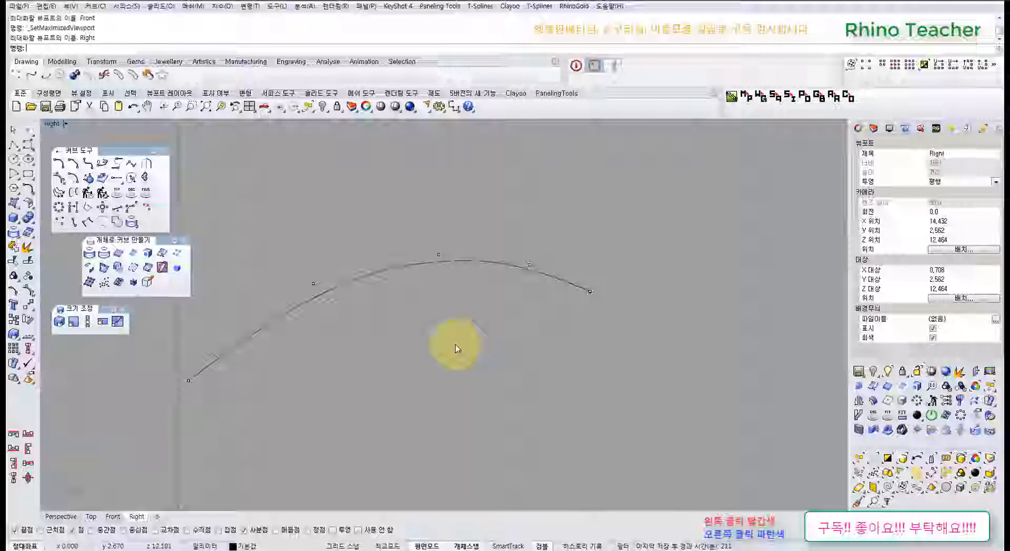
pyautogui.moveTo(457, 348)
pyautogui.mouseDown(button='right')
pyautogui.moveTo(482, 365)
pyautogui.moveTo(451, 371)
pyautogui.moveTo(509, 385)
pyautogui.moveTo(530, 372)
pyautogui.mouseUp(button='right')
pyautogui.scroll(-5, 473, 366)
# - Show the hidden arched surface and the original flat petal curves again using Show Selected
pyautogui.hotkey('ctrl', 'F4')
pyautogui.middleClick(460, 341)
pyautogui.click(494, 350)
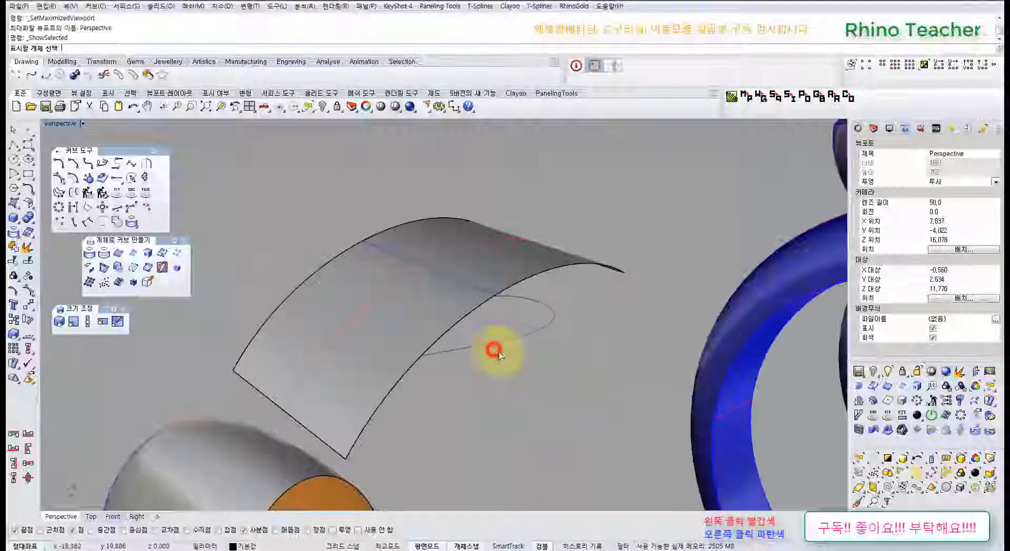
pyautogui.click(461, 275)
pyautogui.moveTo(461, 276)
pyautogui.mouseDown(button='right')
pyautogui.moveTo(560, 362)
pyautogui.moveTo(462, 241)
pyautogui.moveTo(473, 266)
pyautogui.moveTo(513, 295)
pyautogui.mouseUp(button='right')
pyautogui.press('Return')
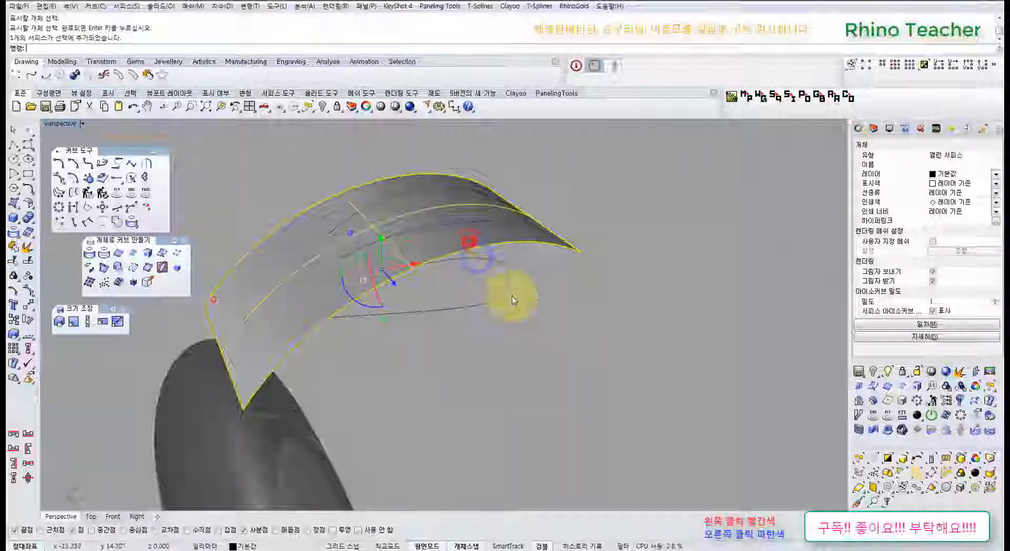
# - Copy the arched surface together with the two flat petal curves to an empty spot beside the ring
pyautogui.moveTo(498, 261); pyautogui.dragTo(548, 293, button='right')
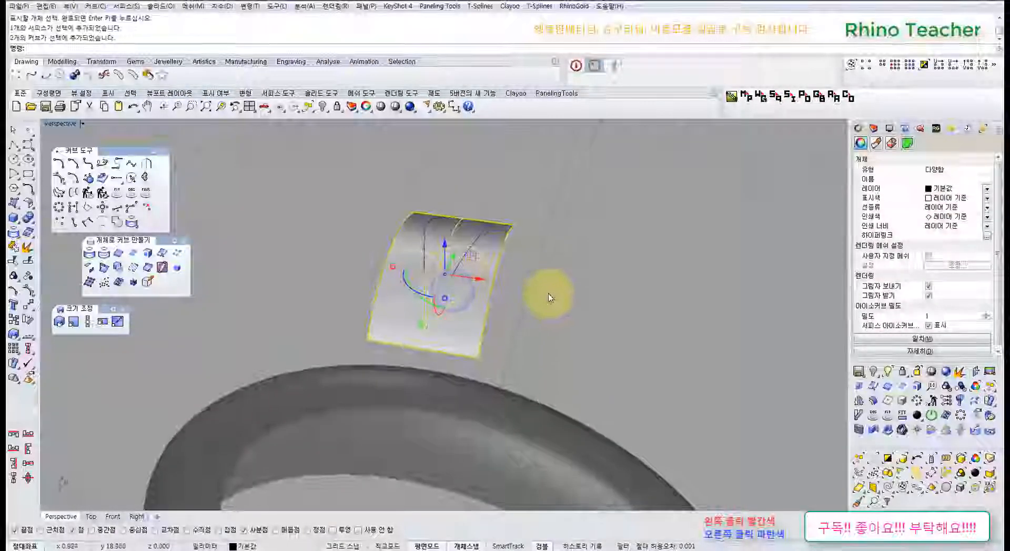
pyautogui.keyDown('shift'); pyautogui.click(525, 295); pyautogui.keyUp('shift')
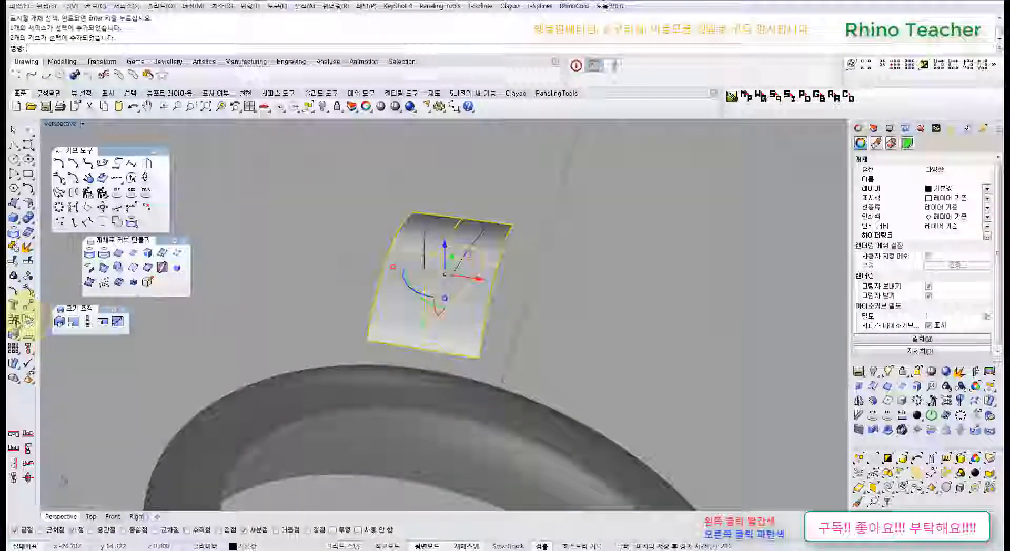
pyautogui.click(13, 320)
pyautogui.scroll(-3, 356, 289)
pyautogui.click(352, 286)
pyautogui.click(515, 311)
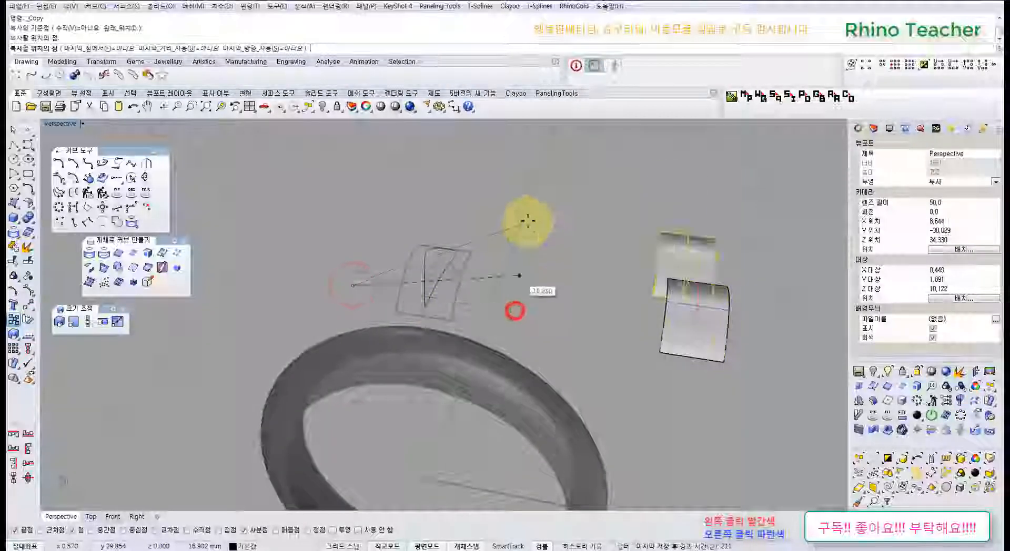
pyautogui.rightClick(523, 225)
pyautogui.click(589, 234)
pyautogui.moveTo(626, 250); pyautogui.dragTo(537, 258, button='right')
pyautogui.moveTo(650, 331); pyautogui.dragTo(514, 333, button='right')
pyautogui.scroll(4, 514, 333)
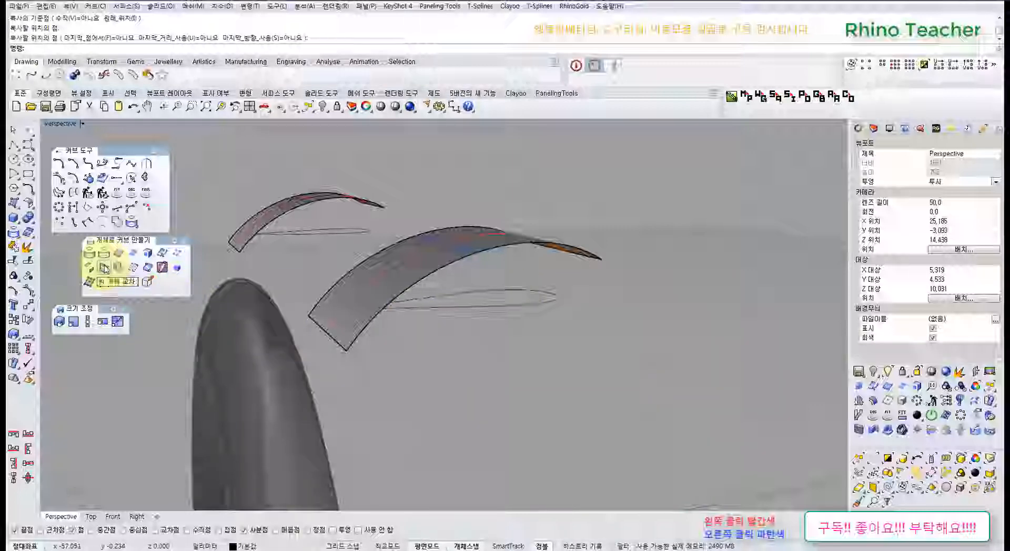
# - Draw two straight polylines that cross each other in the empty space beside the ring
pyautogui.scroll(-5, 575, 286)
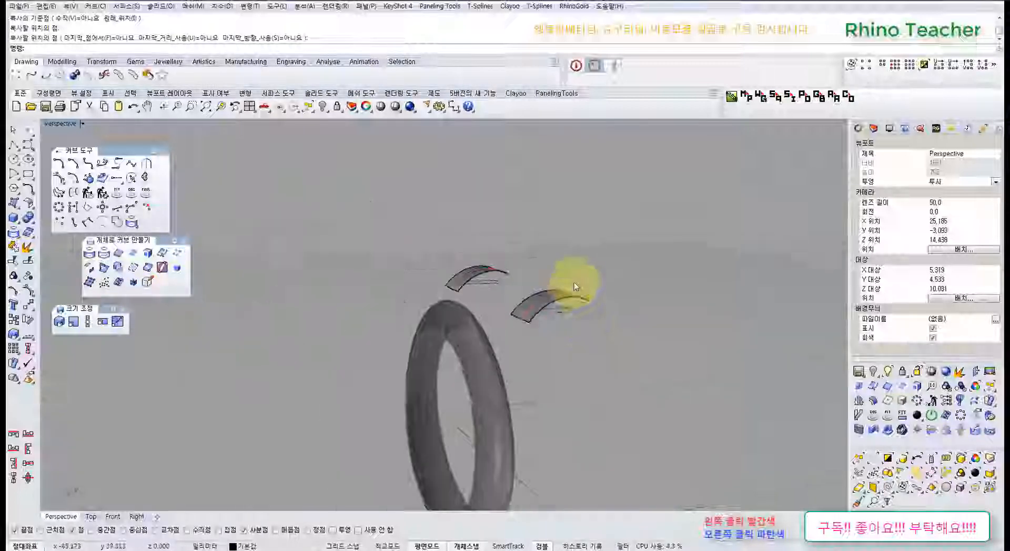
pyautogui.moveTo(573, 280); pyautogui.dragTo(639, 380, button='right')
pyautogui.click(14, 145)
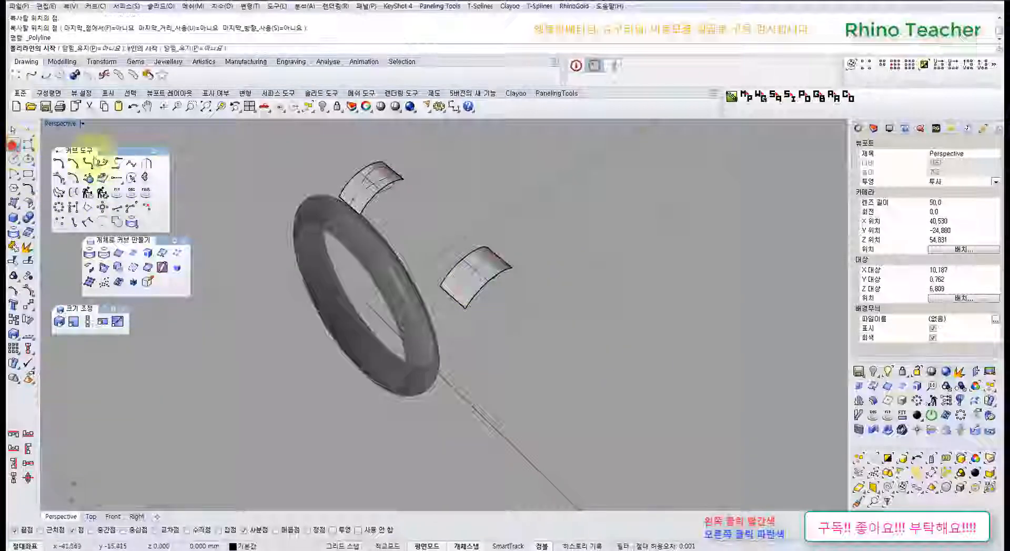
pyautogui.click(492, 415)
pyautogui.click(614, 369)
pyautogui.rightClick(613, 370)
pyautogui.rightClick(613, 370)
pyautogui.click(524, 330)
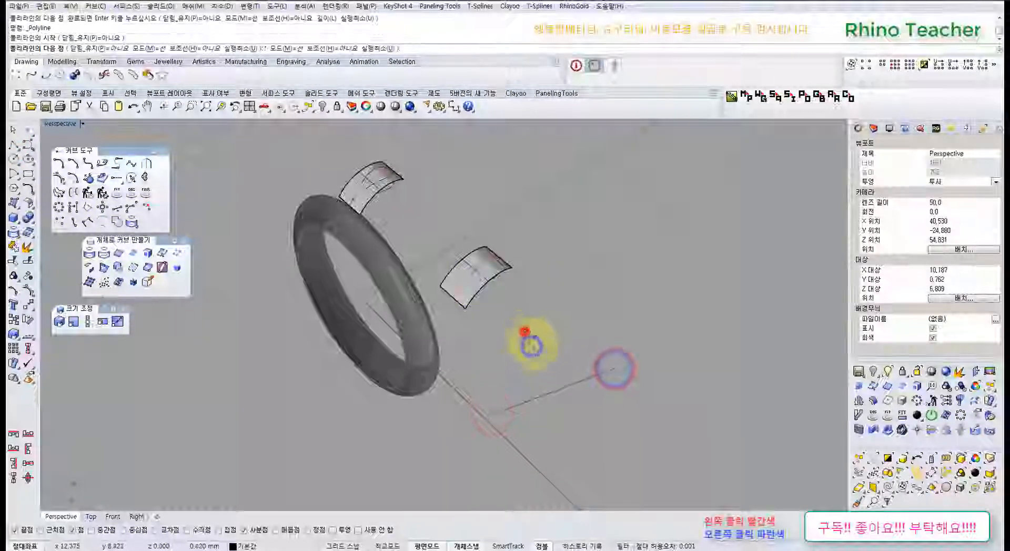
pyautogui.click(579, 422)
pyautogui.rightClick(577, 421)
# - Select each of the crossing lines and examine the point where they intersect
pyautogui.moveTo(652, 424); pyautogui.dragTo(284, 356, button='right')
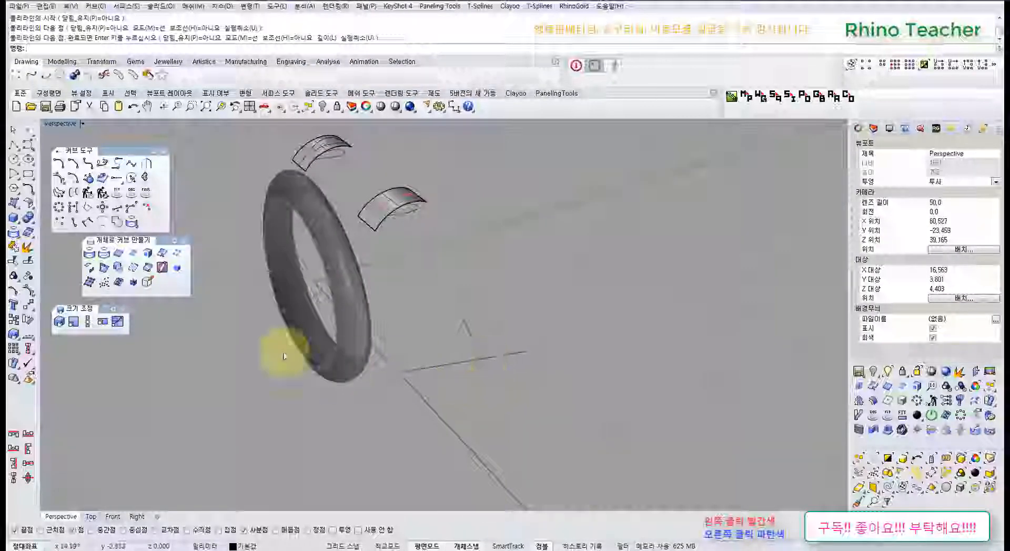
pyautogui.scroll(3, 468, 353)
pyautogui.click(443, 361)
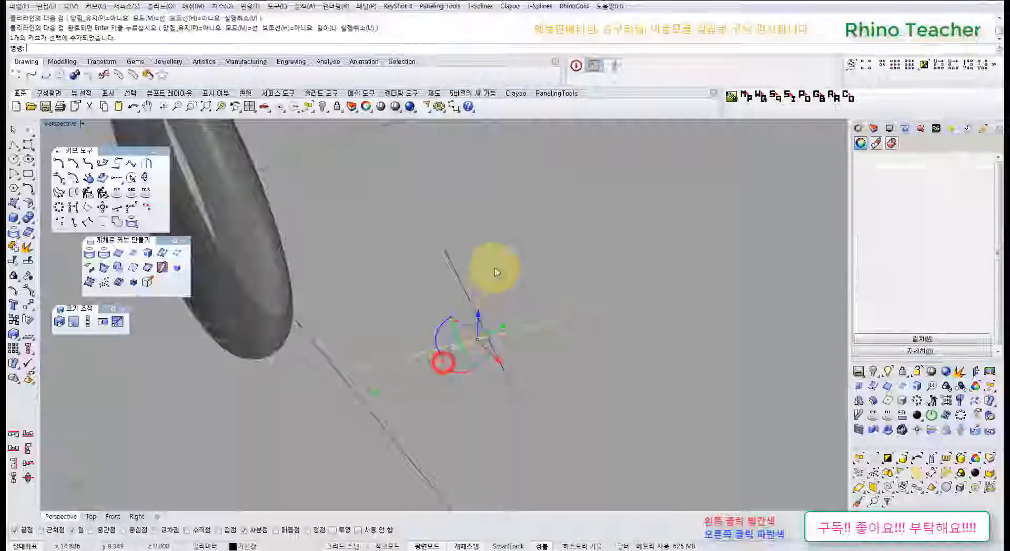
pyautogui.click(492, 267)
pyautogui.scroll(5, 473, 342)
pyautogui.click(582, 349)
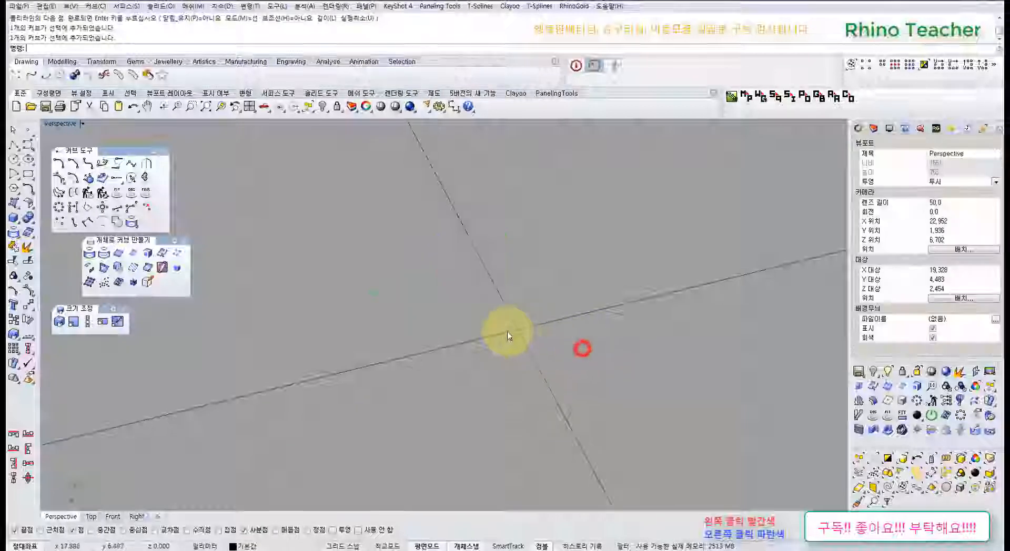
pyautogui.click(463, 372)
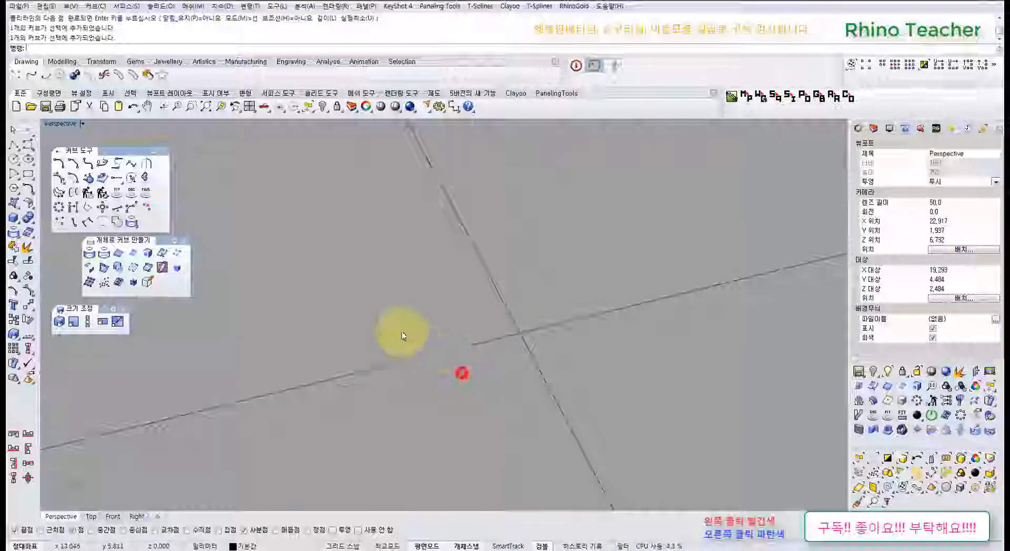
pyautogui.scroll(3, 401, 334)
pyautogui.moveTo(559, 153); pyautogui.dragTo(422, 320, button='right')
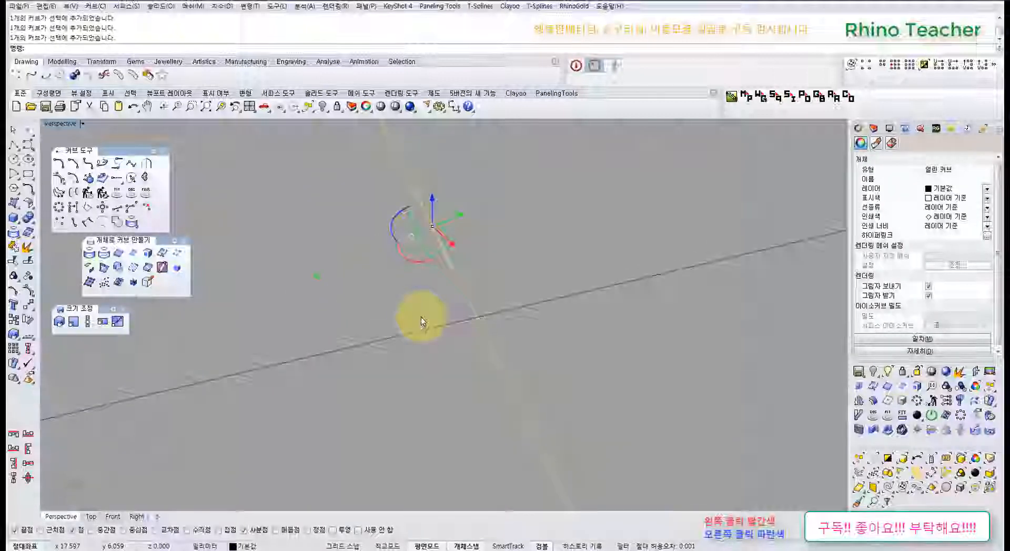
# - Copy the steeper crossing line to a parallel position about 0.31 mm away
pyautogui.moveTo(552, 365); pyautogui.dragTo(520, 275, button='right')
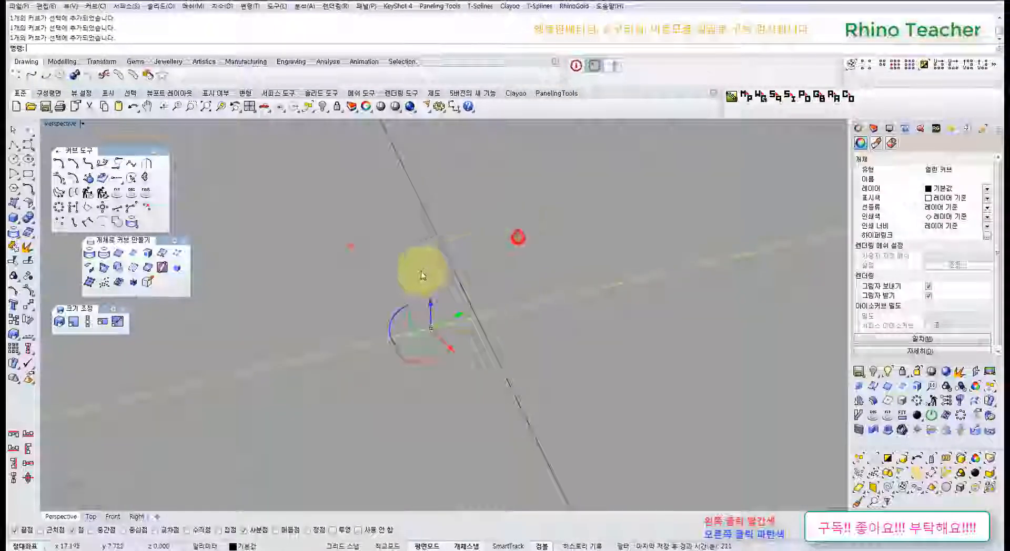
pyautogui.moveTo(422, 275); pyautogui.dragTo(90, 271, button='right')
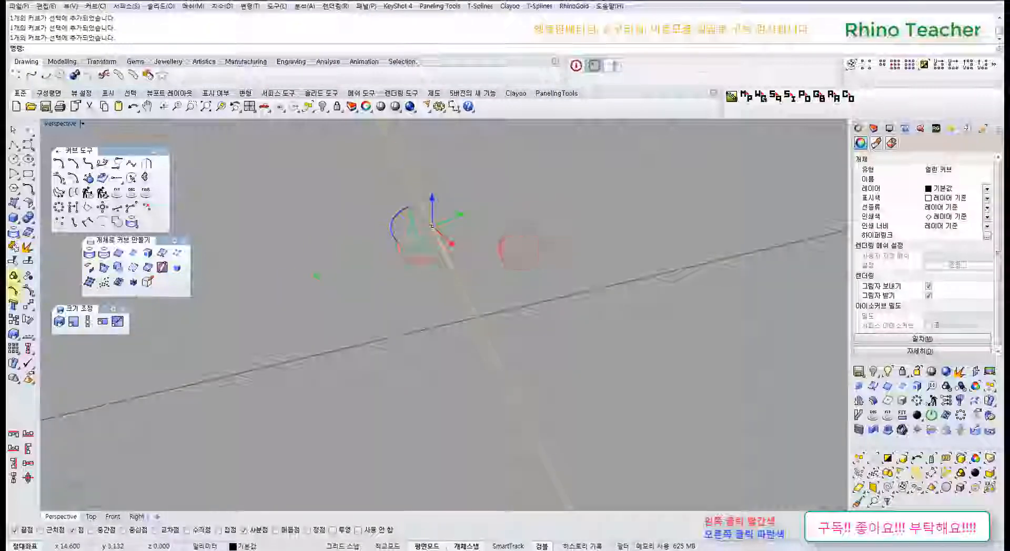
pyautogui.click(13, 319)
pyautogui.click(275, 268)
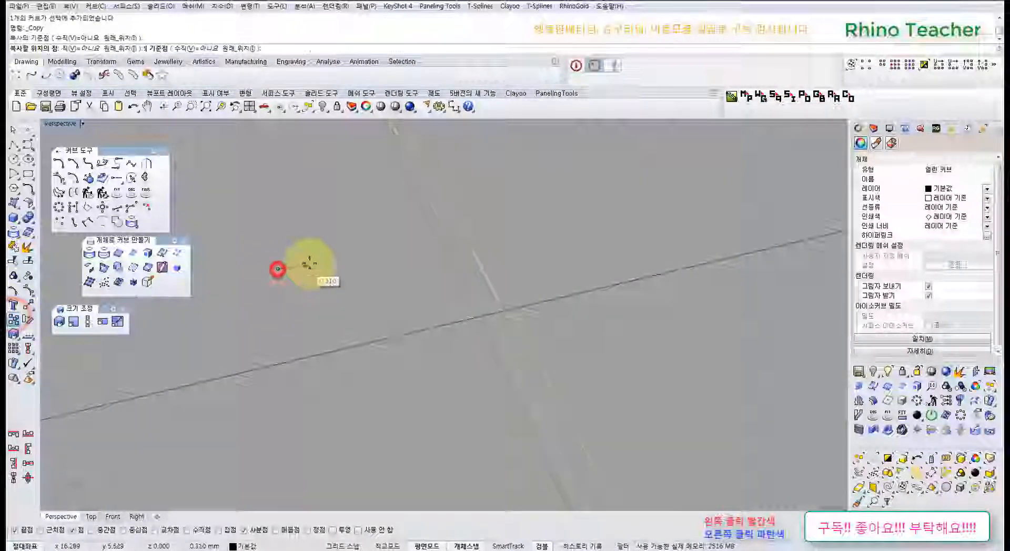
pyautogui.click(309, 263)
pyautogui.click(523, 228)
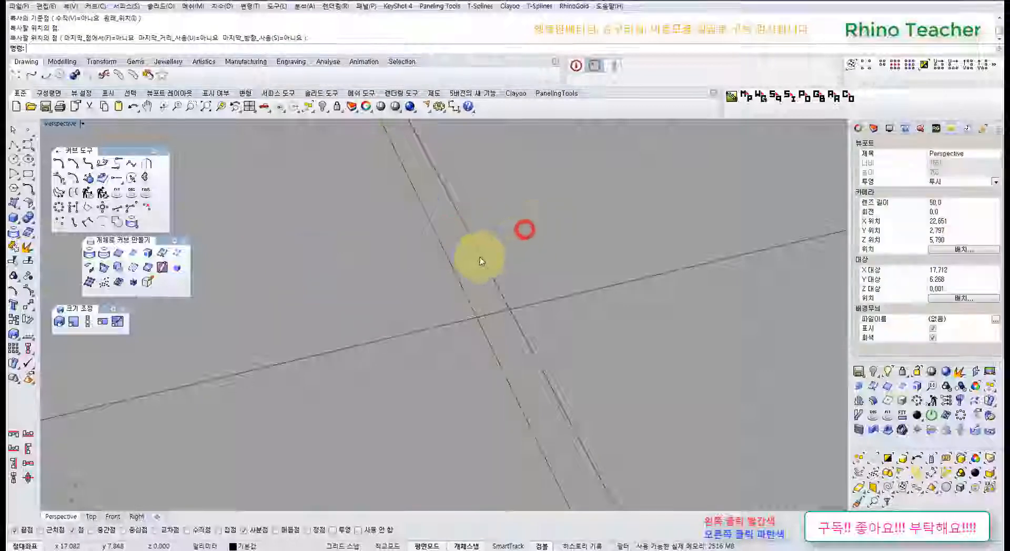
# - Delete the parallel line copy and create the intersection point of the two remaining crossing lines
pyautogui.press('Delete')
pyautogui.click(523, 253)
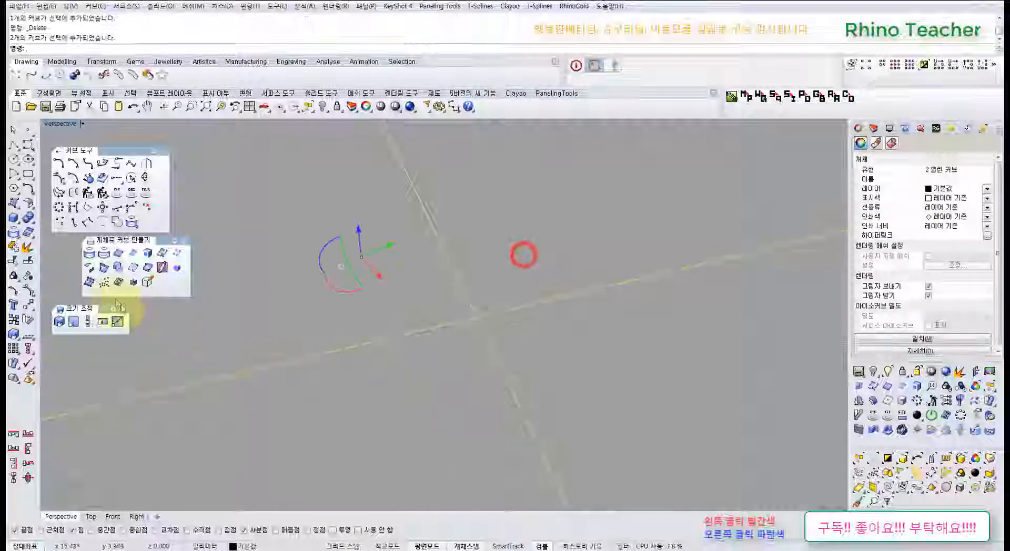
pyautogui.click(103, 269)
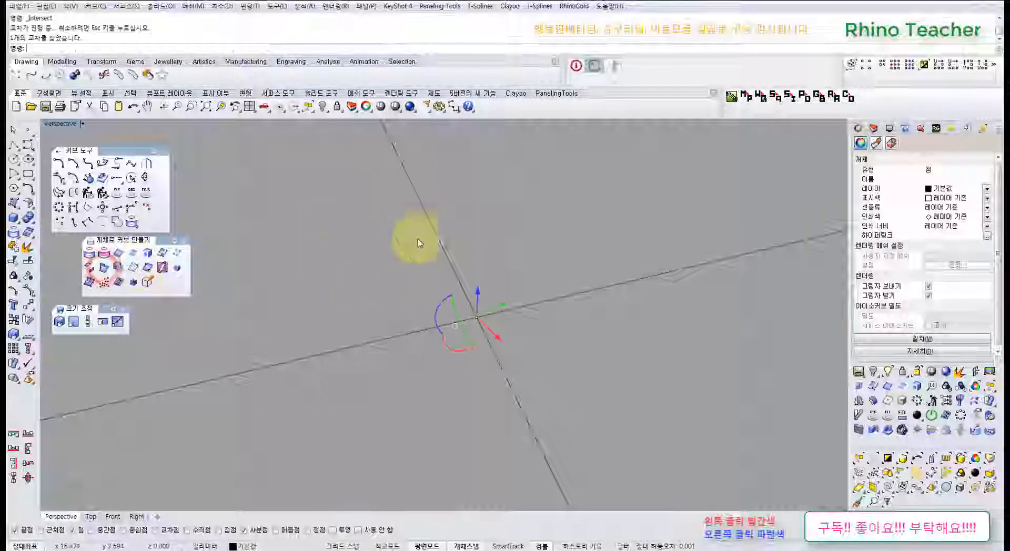
pyautogui.click(462, 227)
# - Delete the crossing lines together with their intersection point
pyautogui.moveTo(482, 329); pyautogui.dragTo(529, 374, button='right')
pyautogui.moveTo(450, 304); pyautogui.dragTo(447, 311)
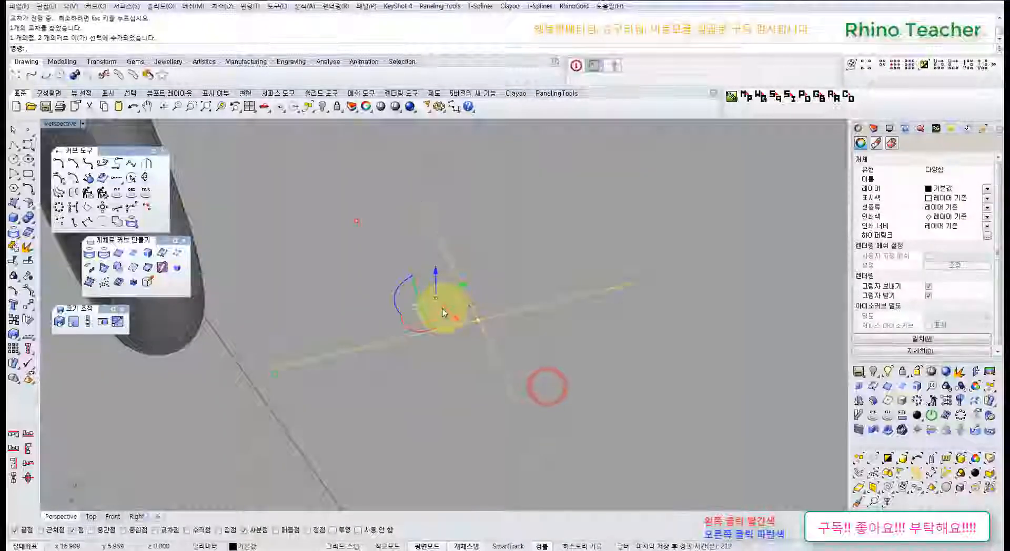
pyautogui.press('Delete')
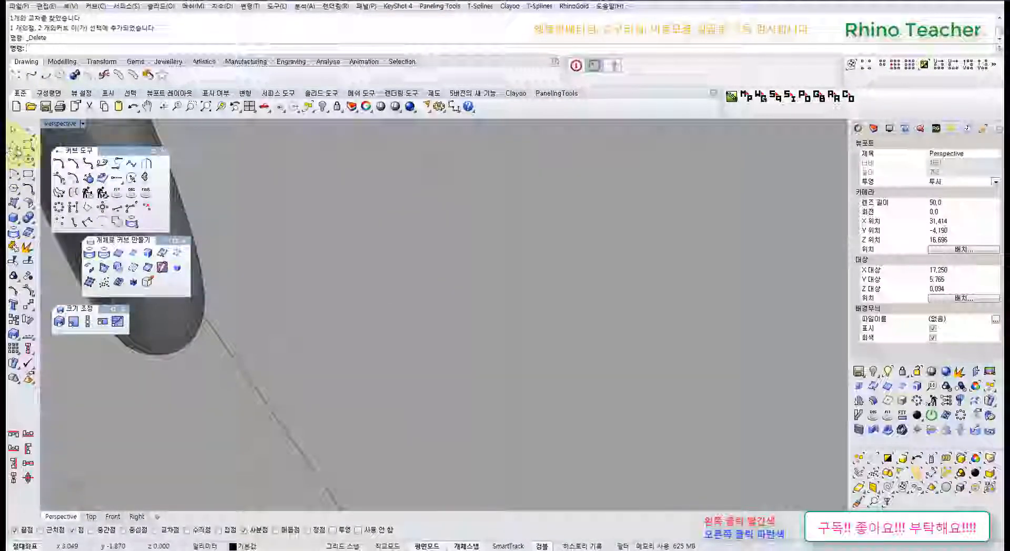
# - Draw a vertical straight polyline in the Front view, running from above to below the copied arched surface
pyautogui.click(12, 141)
pyautogui.moveTo(399, 208); pyautogui.dragTo(405, 315, button='right')
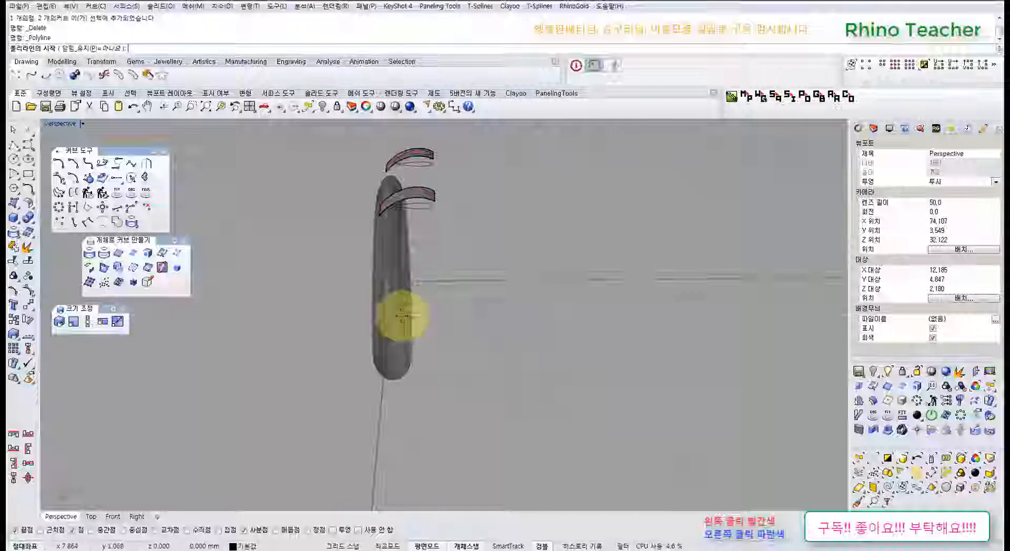
pyautogui.hotkey('ctrl', 'F2')
pyautogui.scroll(2, 507, 342)
pyautogui.click(571, 257)
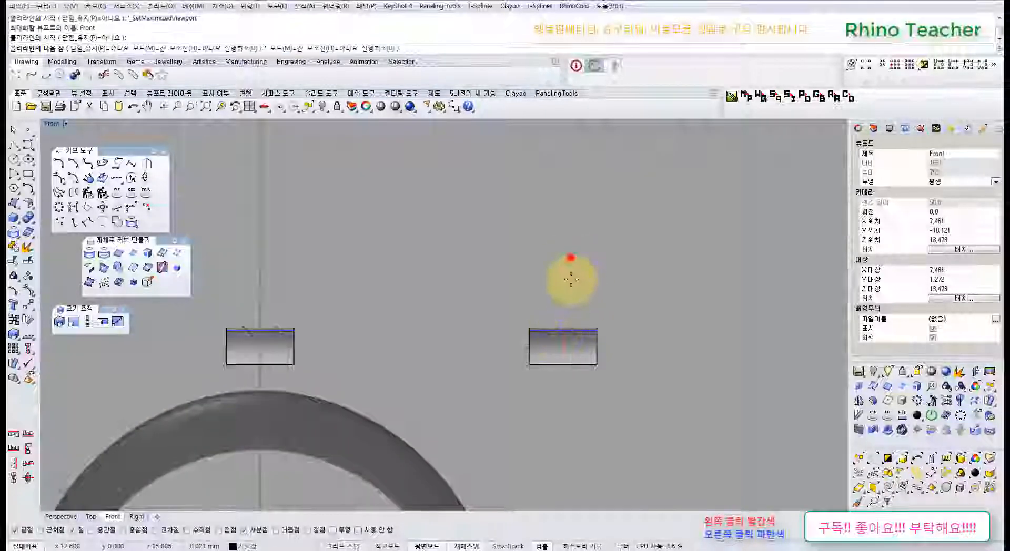
pyautogui.click(573, 435)
pyautogui.rightClick(575, 431)
# - Move the vertical line in the Top view so it passes through the copied arched surface inside the petal outline
pyautogui.scroll(-2, 507, 458)
pyautogui.hotkey('ctrl', 'F1')
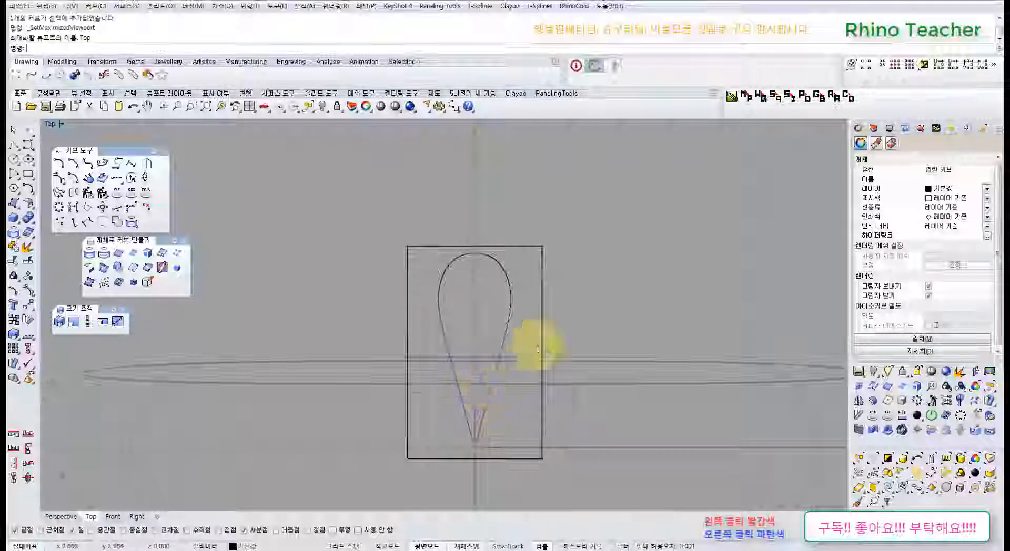
pyautogui.scroll(-6, 538, 348)
pyautogui.moveTo(538, 345); pyautogui.dragTo(492, 356, button='right')
pyautogui.moveTo(608, 366); pyautogui.dragTo(393, 350, button='right')
pyautogui.scroll(6, 444, 359)
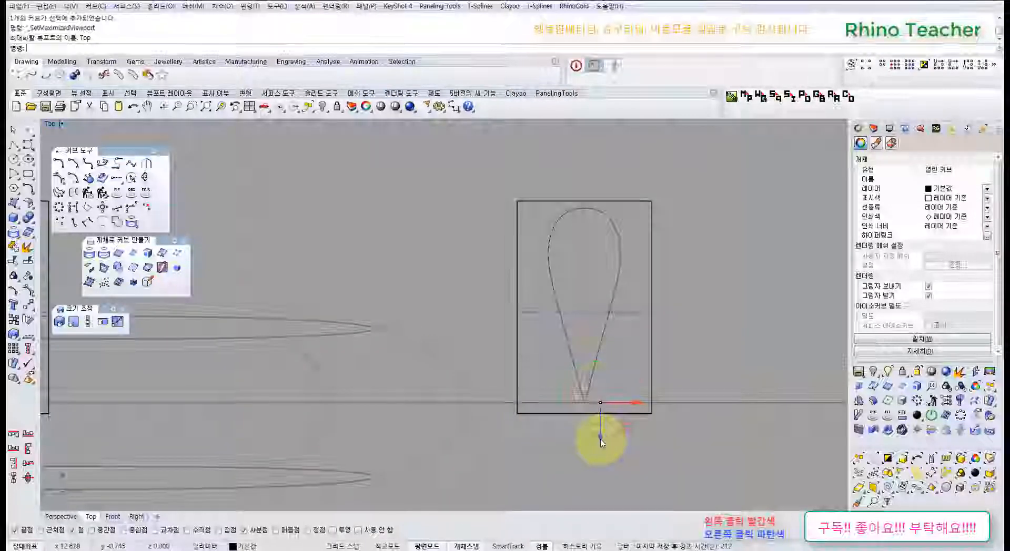
pyautogui.moveTo(601, 438); pyautogui.dragTo(609, 337)
pyautogui.moveTo(651, 361); pyautogui.dragTo(481, 361, button='right')
# - Create the intersection point between the copied arched surface and the vertical line in the Perspective view
pyautogui.hotkey('ctrl', 'F3')
pyautogui.write('zs')
pyautogui.press('Return')
pyautogui.press('Escape')
pyautogui.moveTo(345, 347); pyautogui.dragTo(479, 376, button='right')
pyautogui.scroll(-7, 479, 376)
pyautogui.moveTo(478, 318); pyautogui.dragTo(478, 332, button='right')
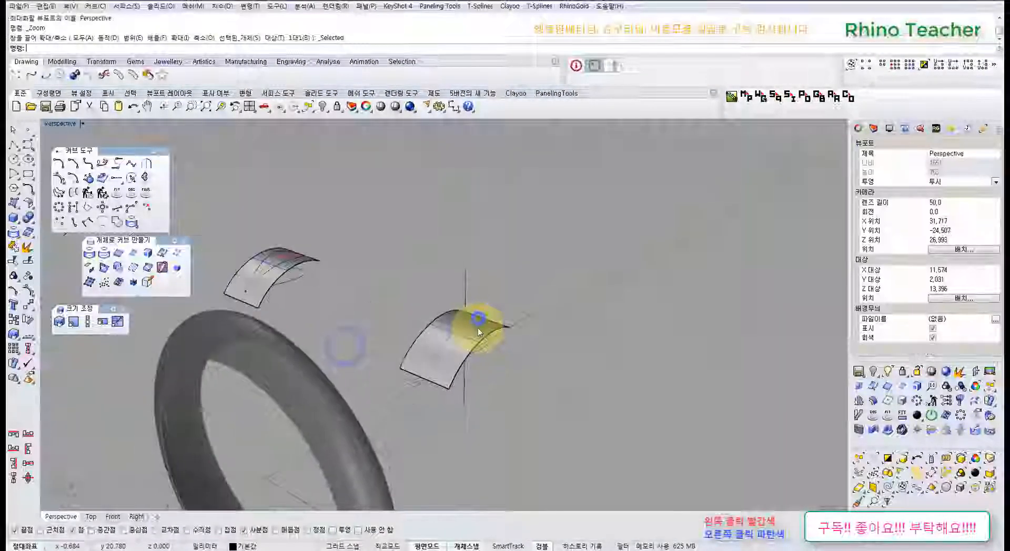
pyautogui.click(478, 323)
pyautogui.scroll(6, 479, 323)
pyautogui.moveTo(463, 243); pyautogui.dragTo(476, 294, button='right')
pyautogui.moveTo(508, 269); pyautogui.dragTo(352, 227)
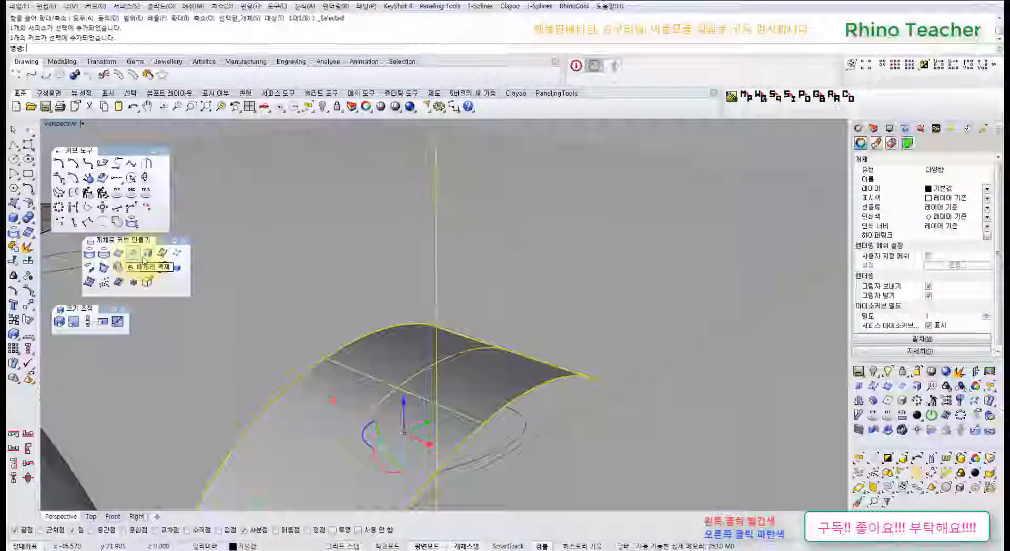
pyautogui.click(126, 270)
pyautogui.scroll(3, 259, 278)
pyautogui.click(276, 274)
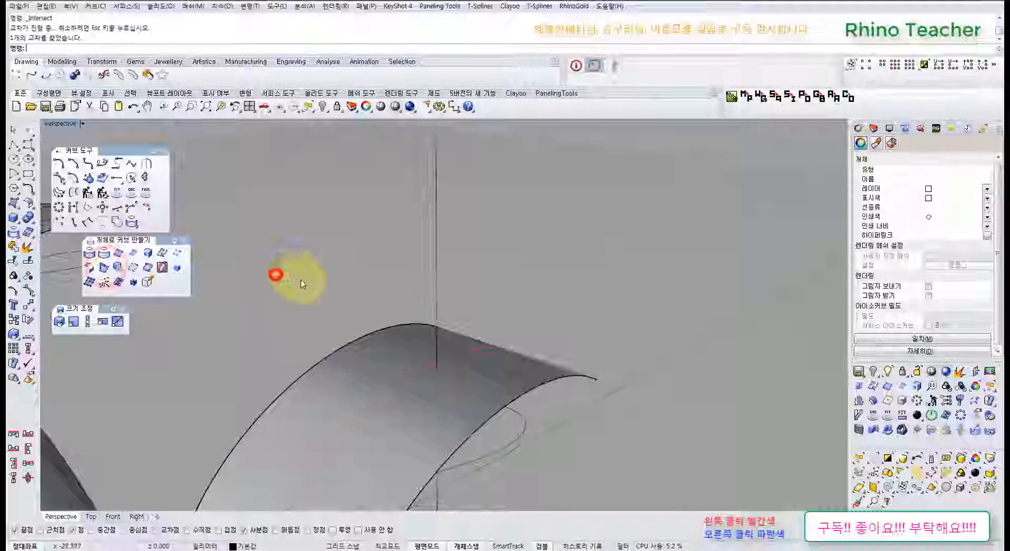
# - Examine where the vertical line pierces the arched surface by selecting the surface and the line in turn
pyautogui.moveTo(318, 300); pyautogui.dragTo(278, 300, button='right')
pyautogui.scroll(3, 424, 400)
pyautogui.click(424, 400)
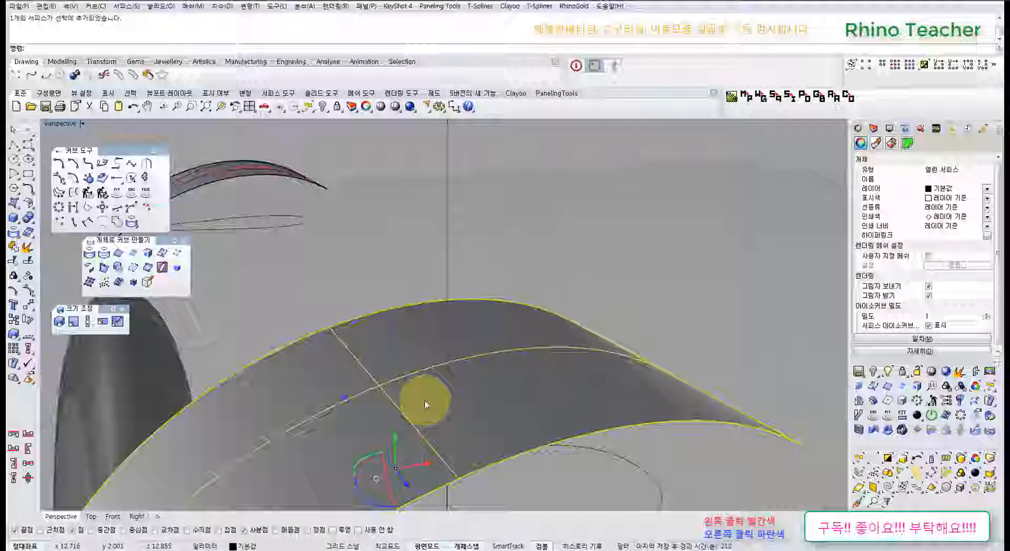
pyautogui.click(520, 225)
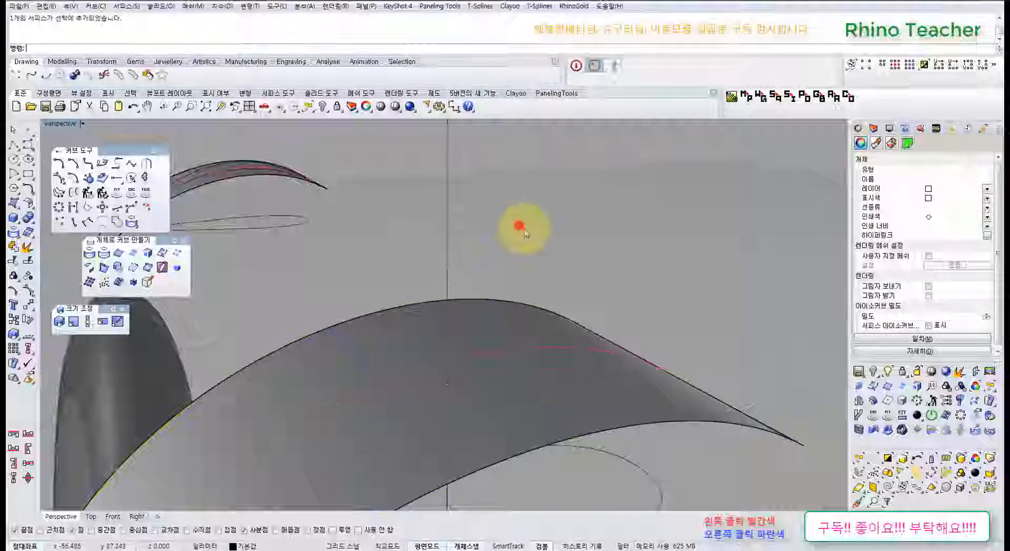
pyautogui.click(536, 252)
pyautogui.click(448, 245)
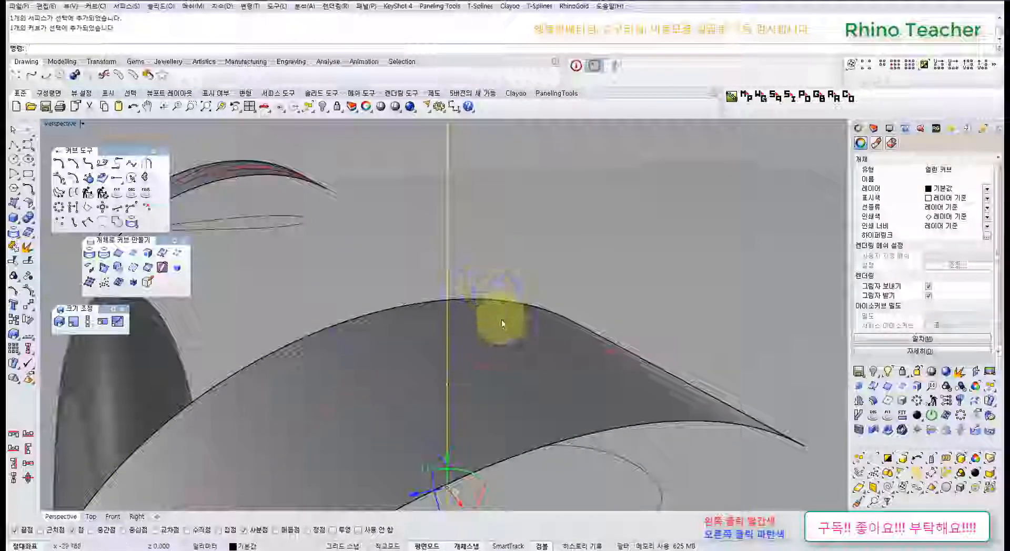
pyautogui.click(500, 322)
pyautogui.click(361, 227)
# - Delete the intersection point on the copied arched surface and the vertical line through it
pyautogui.click(476, 399)
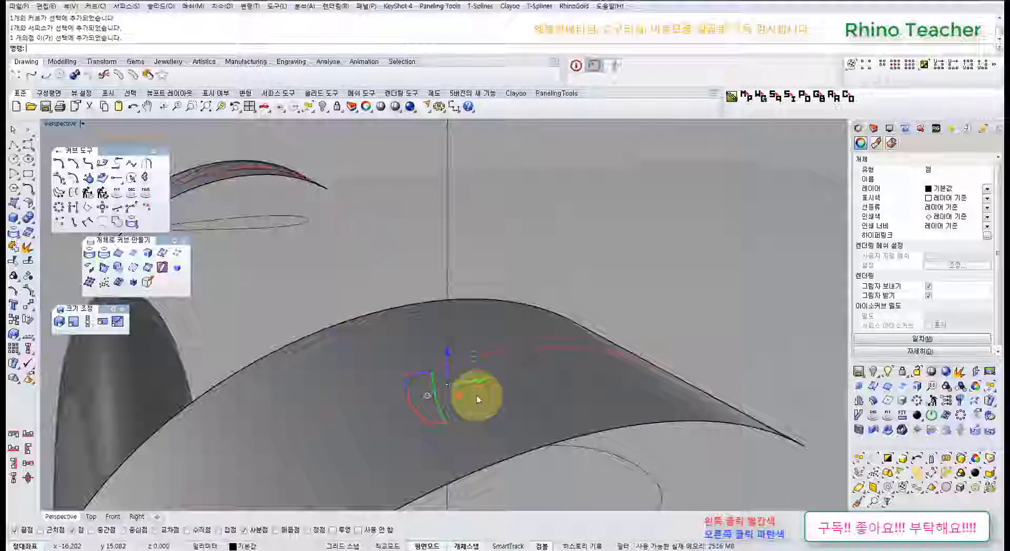
pyautogui.press('Delete')
pyautogui.moveTo(477, 398); pyautogui.dragTo(561, 310, button='right')
pyautogui.moveTo(558, 302); pyautogui.dragTo(412, 245)
pyautogui.scroll(-4, 430, 271)
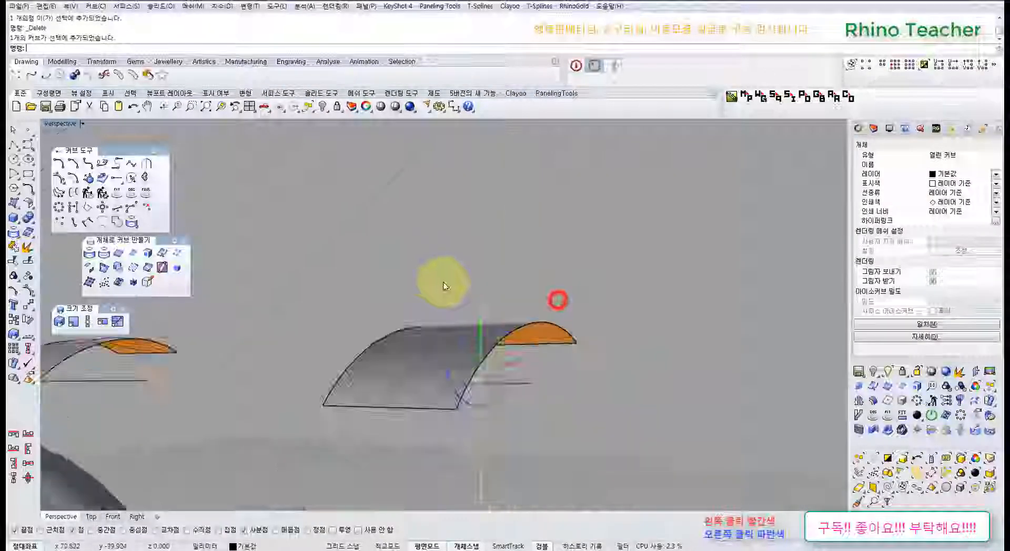
pyautogui.moveTo(444, 283); pyautogui.dragTo(458, 348, button='right')
pyautogui.scroll(-7, 471, 358)
pyautogui.press('Delete')
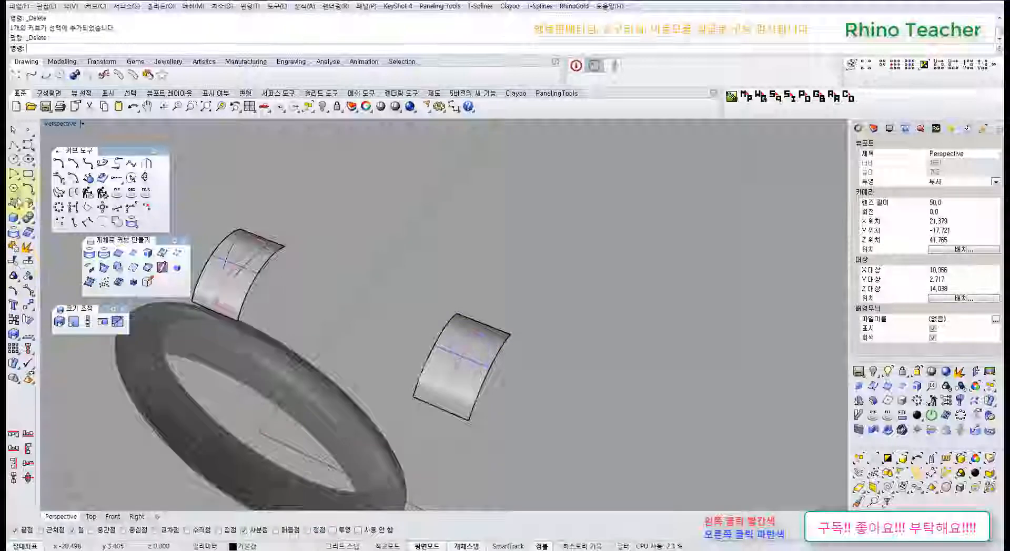
# - Create a sphere by center and diameter in the empty space beside the copied arched surface
pyautogui.click(14, 219)
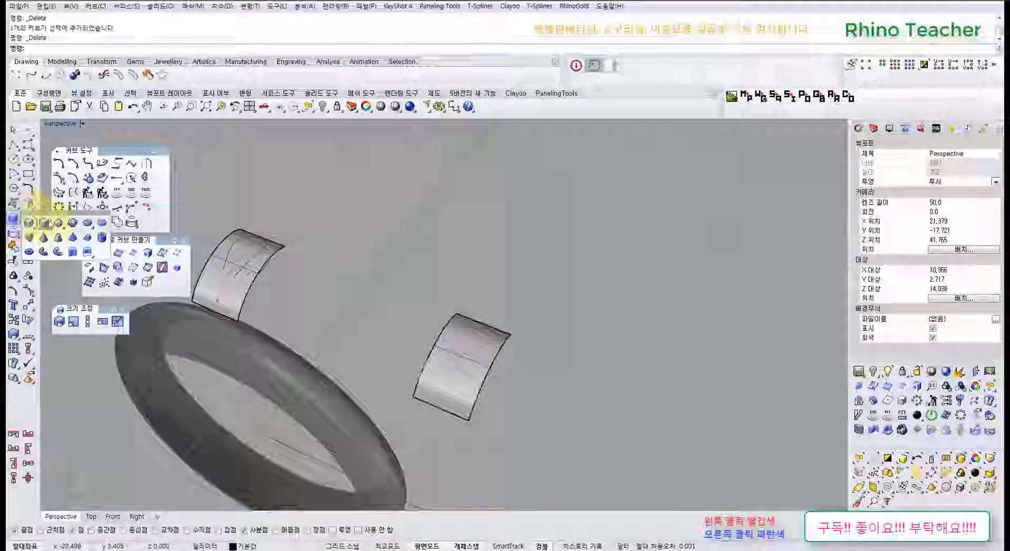
pyautogui.click(45, 223)
pyautogui.moveTo(473, 342); pyautogui.dragTo(564, 406, button='right')
pyautogui.click(514, 367)
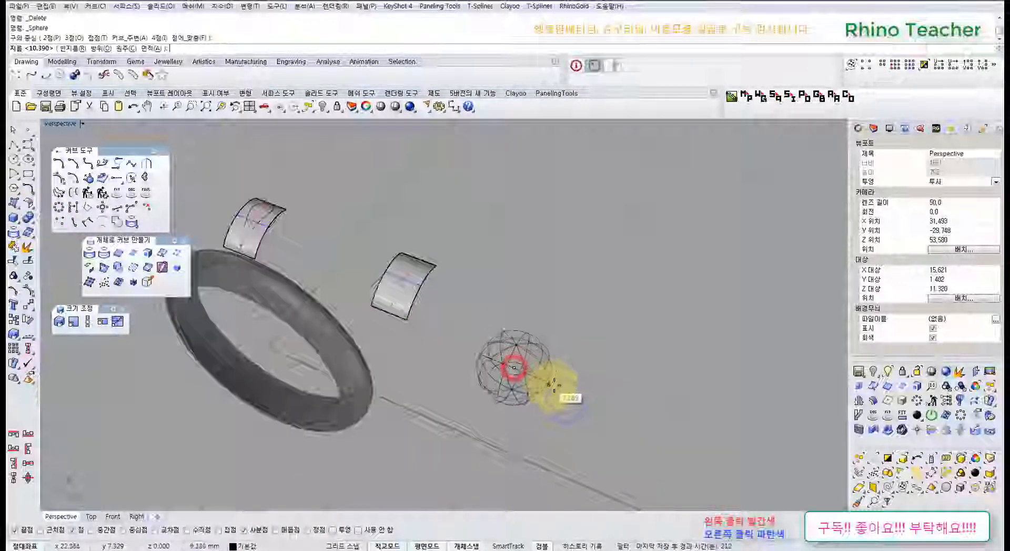
pyautogui.click(553, 390)
# - Copy the sphere a short distance away so the two spheres overlap
pyautogui.click(593, 418)
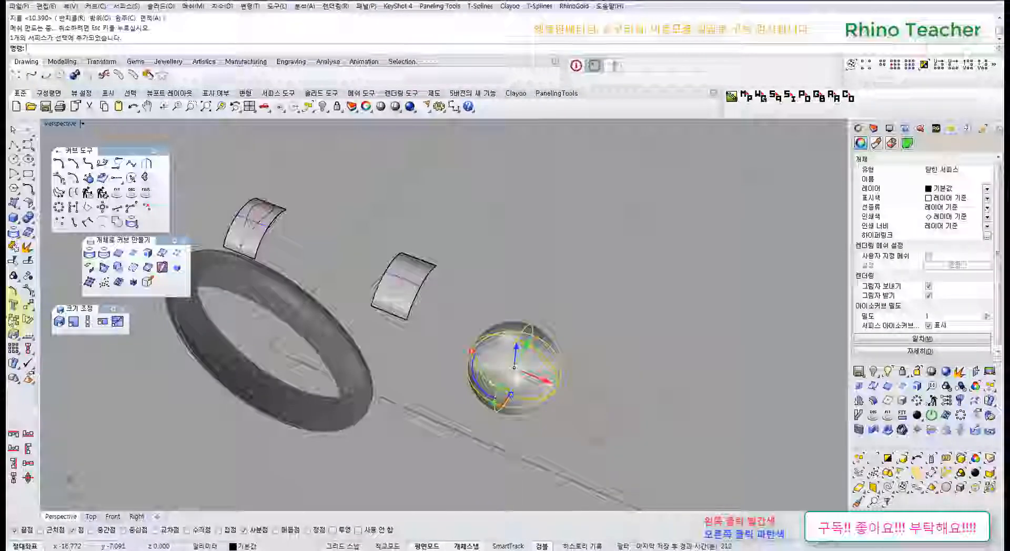
pyautogui.click(16, 322)
pyautogui.click(484, 287)
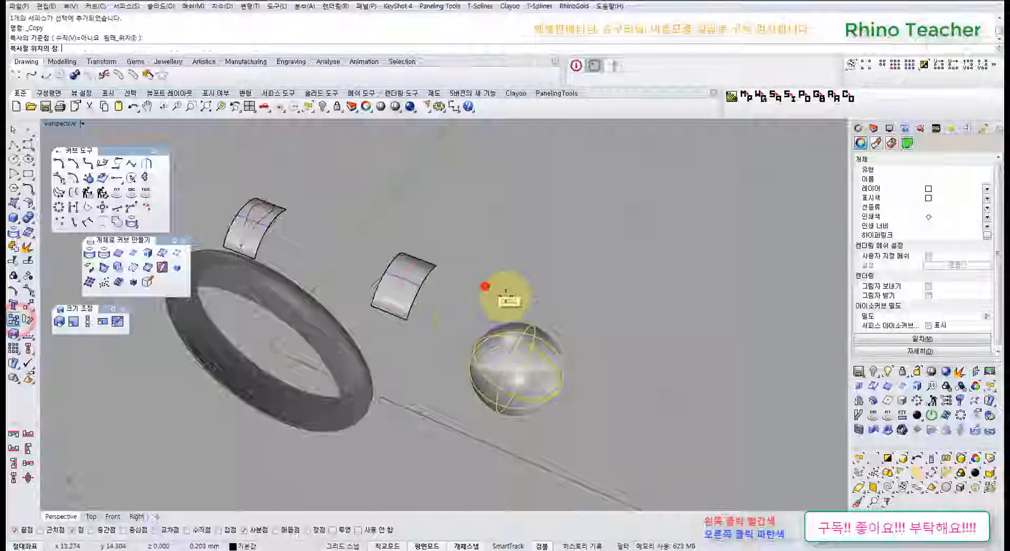
pyautogui.click(523, 305)
pyautogui.rightClick(568, 249)
pyautogui.click(569, 247)
# - Create the intersection curve of the two overlapping spheres and undo it
pyautogui.scroll(5, 595, 383)
pyautogui.moveTo(595, 377); pyautogui.dragTo(597, 332, button='right')
pyautogui.moveTo(608, 230); pyautogui.dragTo(476, 417)
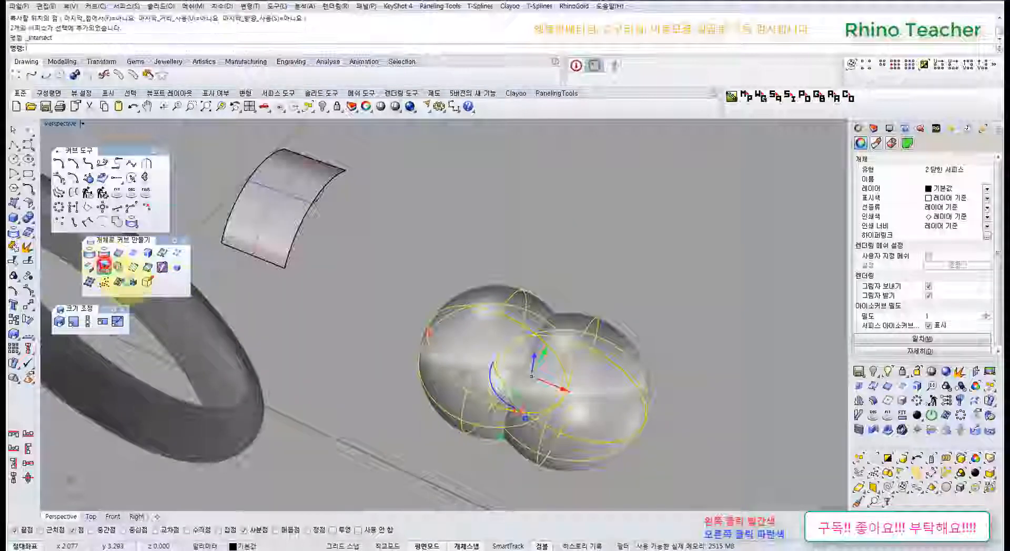
pyautogui.moveTo(523, 309); pyautogui.dragTo(546, 218, button='right')
pyautogui.scroll(-6, 566, 318)
pyautogui.moveTo(569, 323)
pyautogui.keyDown('shift'); pyautogui.mouseDown(button='right')
pyautogui.moveTo(577, 245)
pyautogui.moveTo(555, 318)
pyautogui.mouseUp(button='right'); pyautogui.keyUp('shift')
pyautogui.hotkey('ctrl', 'z')
# - Copy one of the spheres to a third position that overlaps both existing spheres
pyautogui.click(539, 291)
pyautogui.keyDown('shift'); pyautogui.moveTo(564, 269); pyautogui.dragTo(492, 333, button='right'); pyautogui.keyUp('shift')
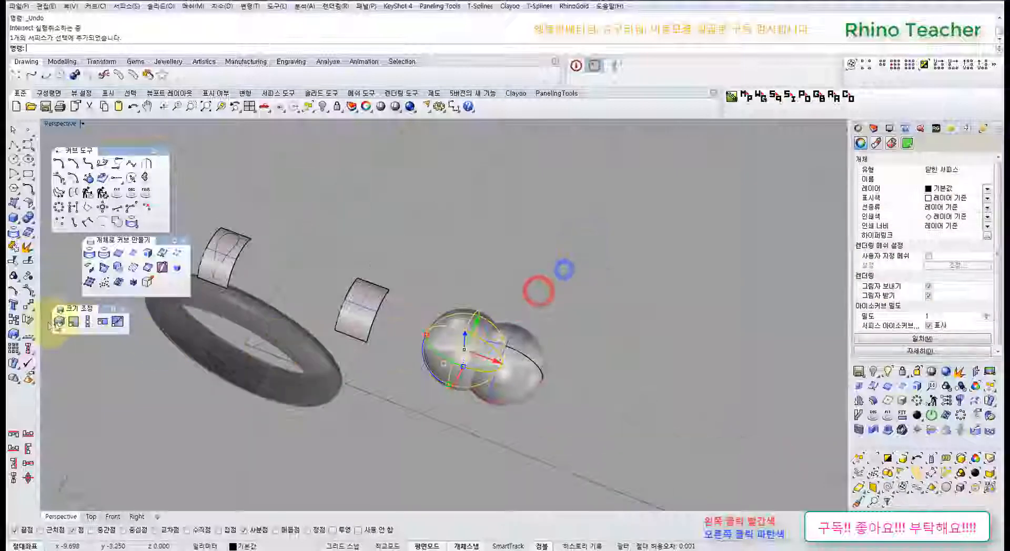
pyautogui.click(13, 319)
pyautogui.click(453, 412)
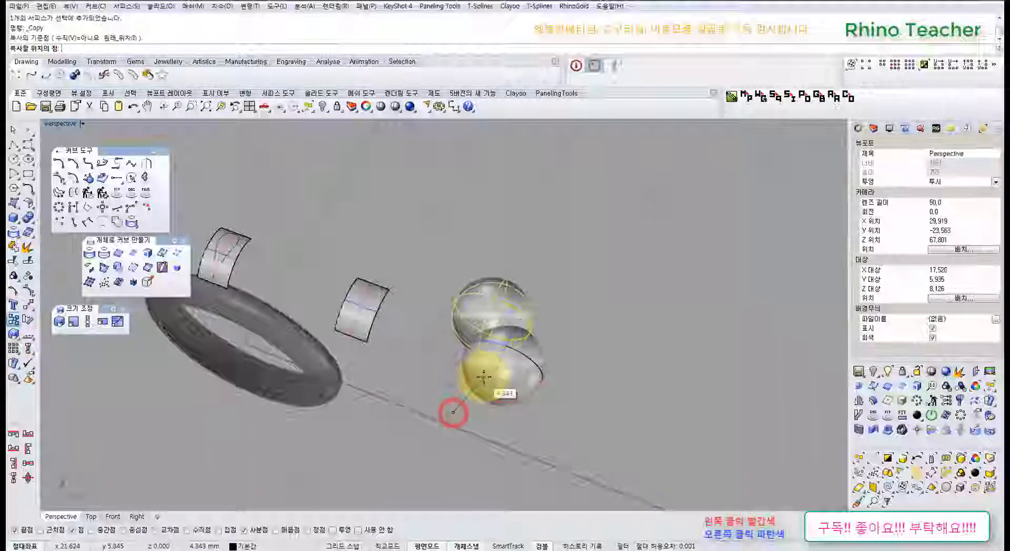
pyautogui.click(484, 376)
pyautogui.rightClick(524, 243)
pyautogui.click(524, 243)
# - Create the intersection curves between all three overlapping spheres
pyautogui.scroll(2, 439, 350)
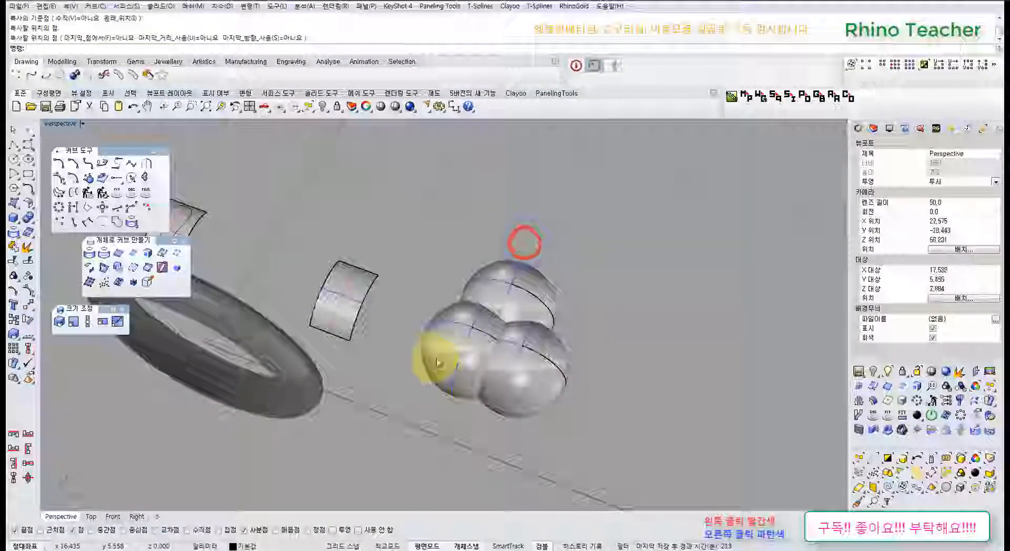
pyautogui.keyDown('shift'); pyautogui.moveTo(462, 354); pyautogui.dragTo(432, 372, button='right'); pyautogui.keyUp('shift')
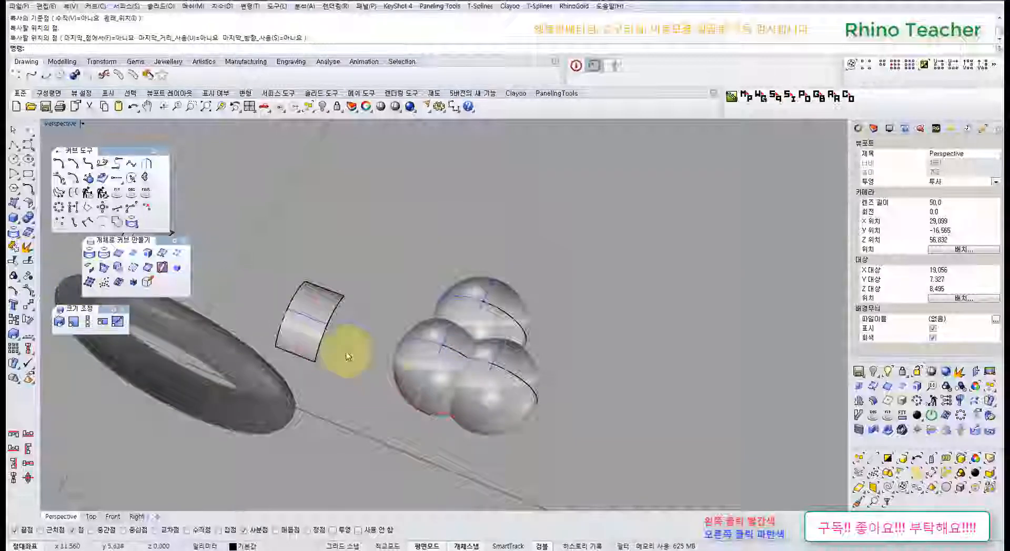
pyautogui.click(103, 267)
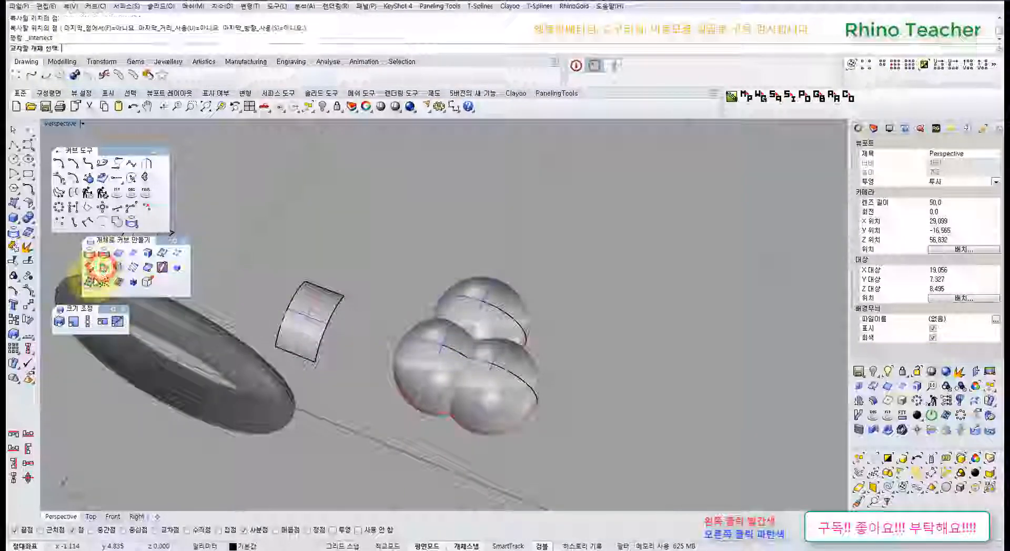
pyautogui.click(104, 268)
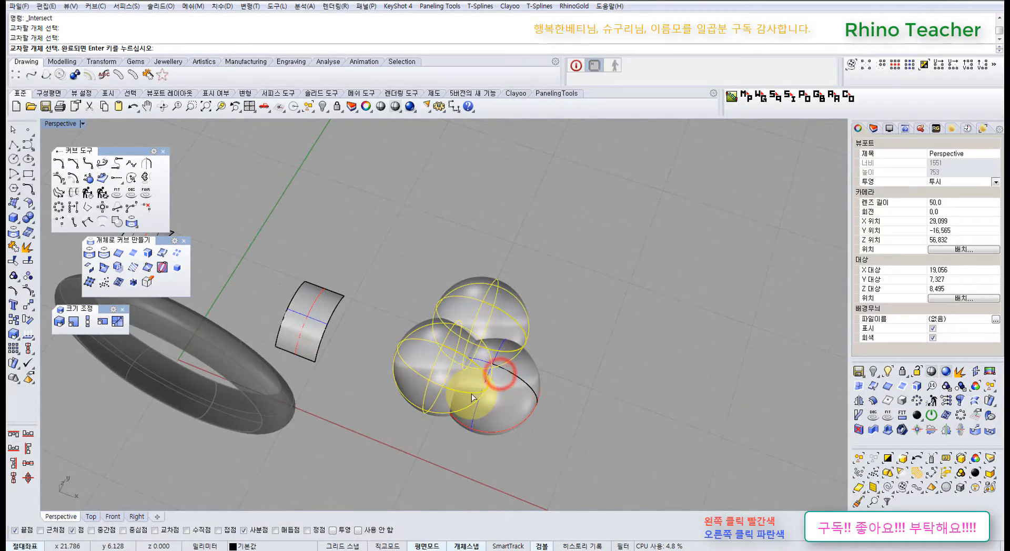
pyautogui.press('Return')
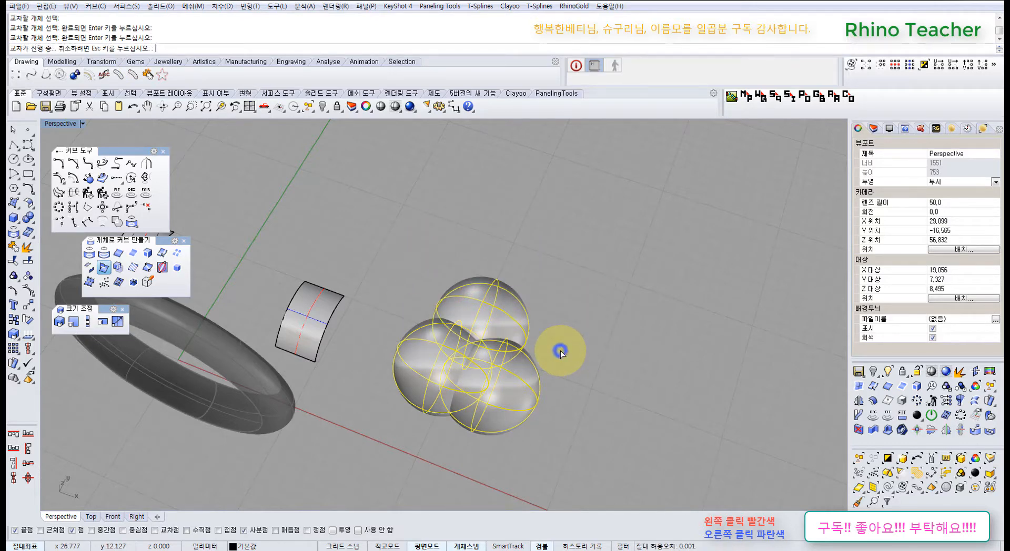
# - Delete the three spheres together with their intersection curves
pyautogui.scroll(3, 489, 356)
pyautogui.scroll(-6, 483, 382)
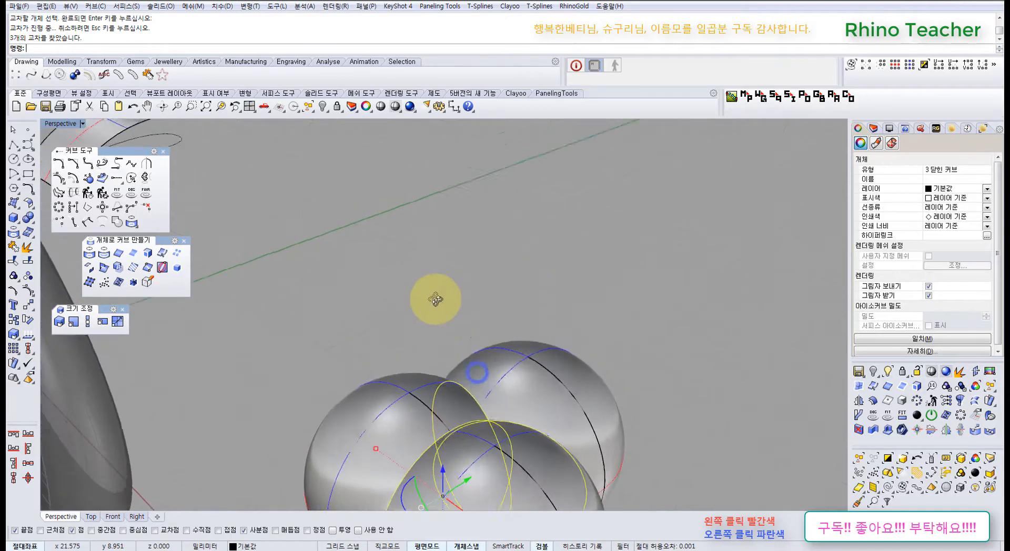
pyautogui.moveTo(583, 267)
pyautogui.mouseDown()
pyautogui.moveTo(420, 484)
pyautogui.moveTo(414, 479)
pyautogui.mouseUp()
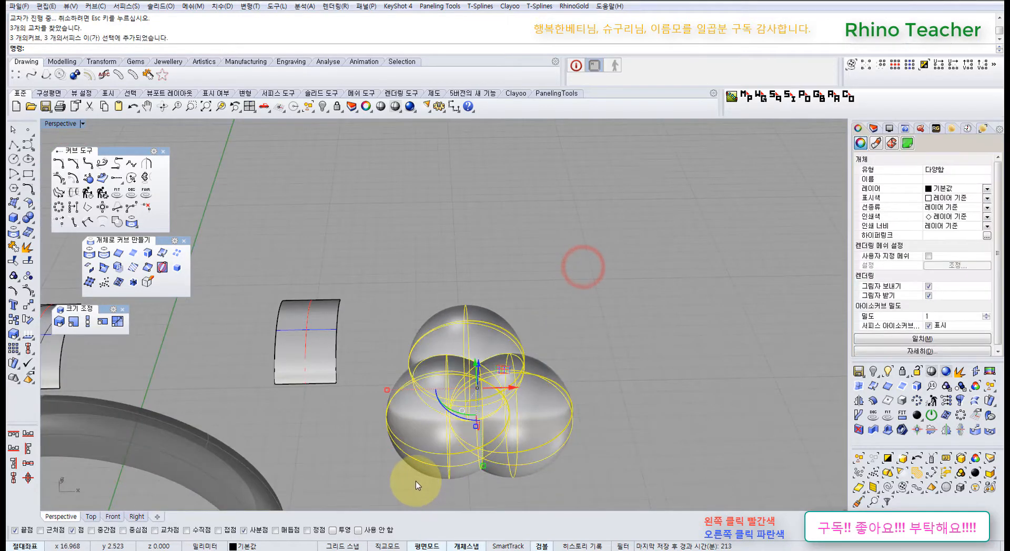
pyautogui.press('Delete')
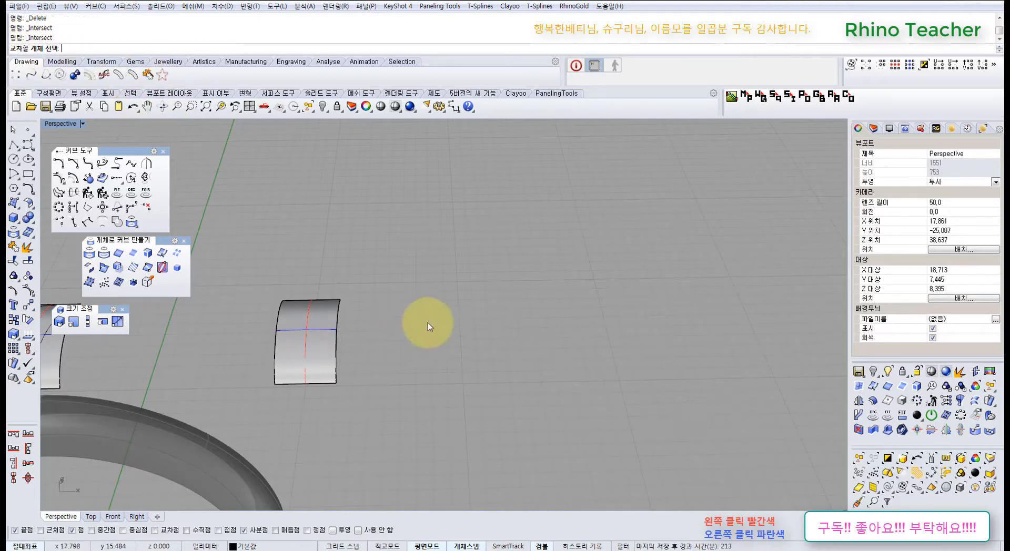
# - Delete the copied arched surface and its two petal curves, keeping the original set above the ring
pyautogui.moveTo(405, 387); pyautogui.dragTo(275, 316)
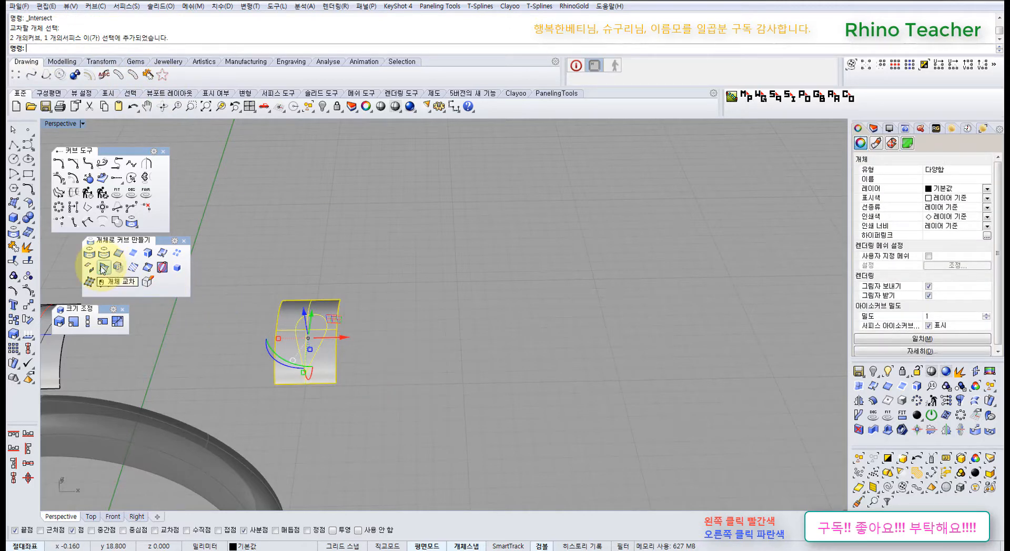
pyautogui.moveTo(392, 356); pyautogui.dragTo(632, 354, button='right')
pyautogui.moveTo(632, 346); pyautogui.dragTo(526, 223)
pyautogui.press('Delete')
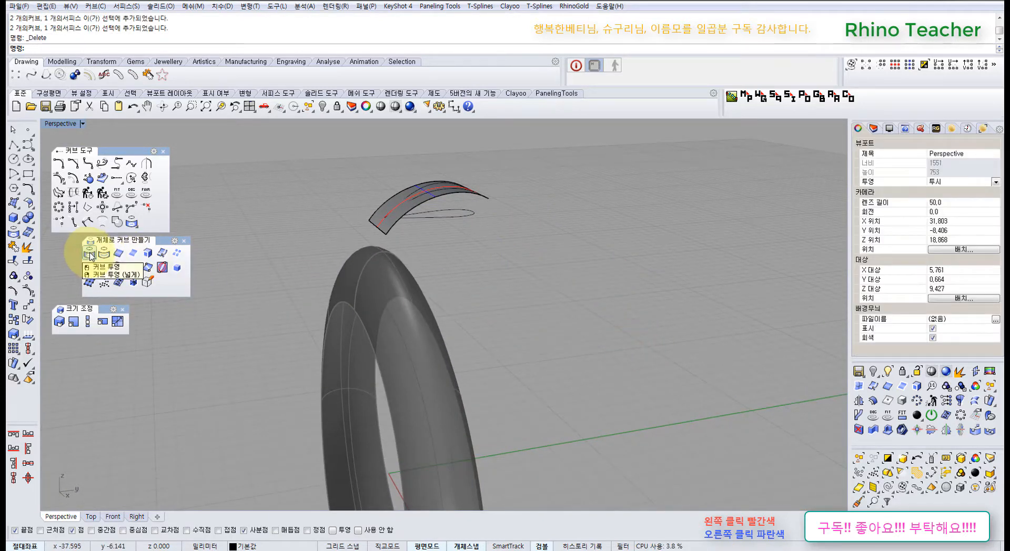
pyautogui.moveTo(363, 205); pyautogui.dragTo(447, 282, button='right')
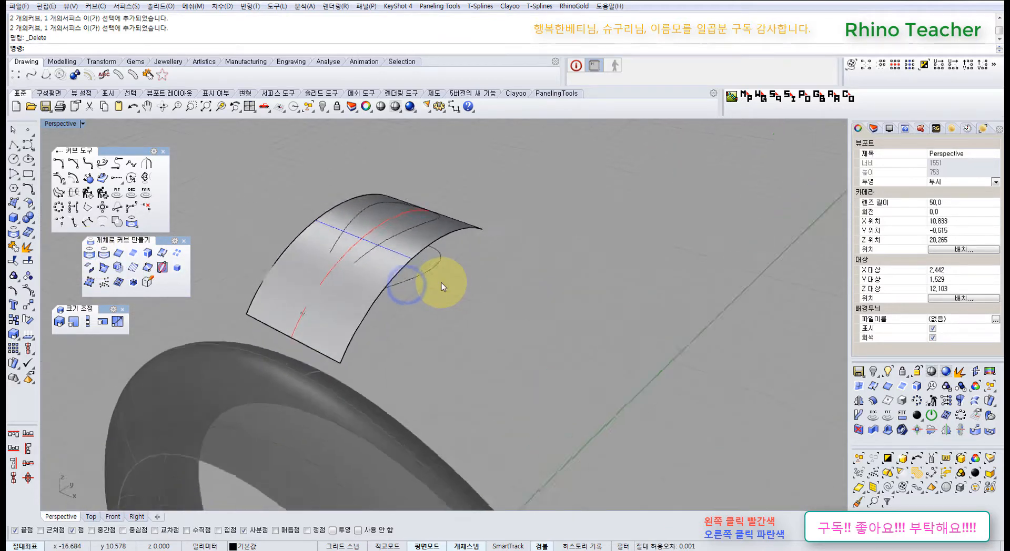
# - Hide the arched petal surface together with its curves above the ring
pyautogui.scroll(-3, 533, 330)
pyautogui.keyDown('ctrl'); pyautogui.moveTo(533, 329); pyautogui.dragTo(510, 316, button='right'); pyautogui.keyUp('ctrl')
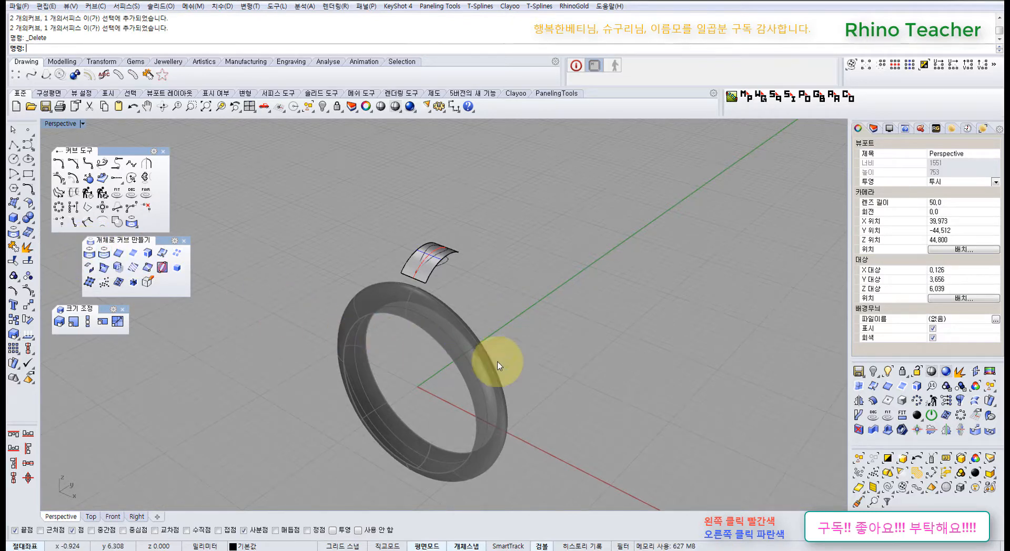
pyautogui.moveTo(569, 349); pyautogui.dragTo(522, 330, button='right')
pyautogui.hotkey('ctrl', 'F1')
pyautogui.scroll(-10, 526, 377)
pyautogui.scroll(4, 518, 329)
pyautogui.moveTo(284, 214); pyautogui.dragTo(515, 460)
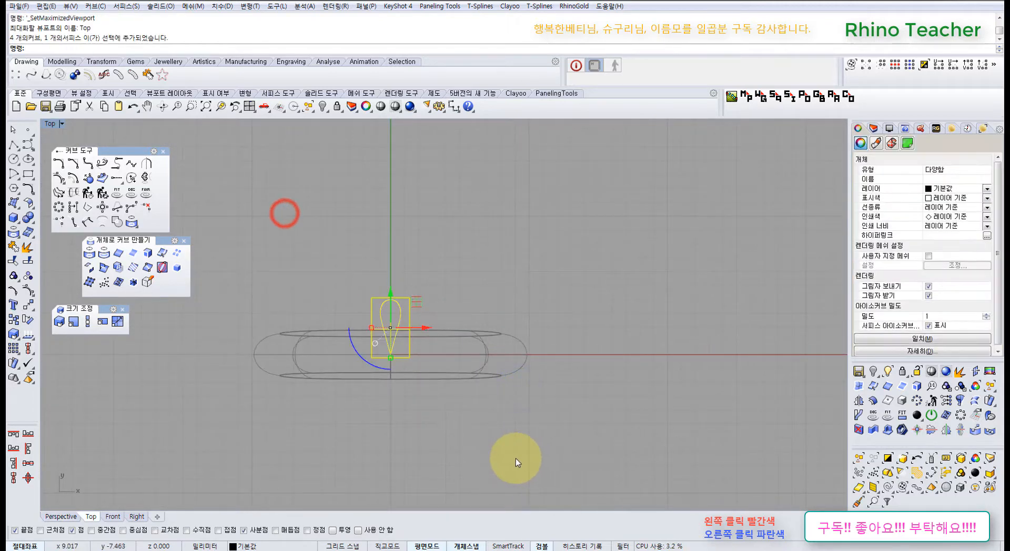
pyautogui.hotkey('ctrl', 'h')
# - Unlock the ring and hide it, leaving an empty scene in the Perspective view
pyautogui.middleClick(489, 388)
pyautogui.click(480, 360)
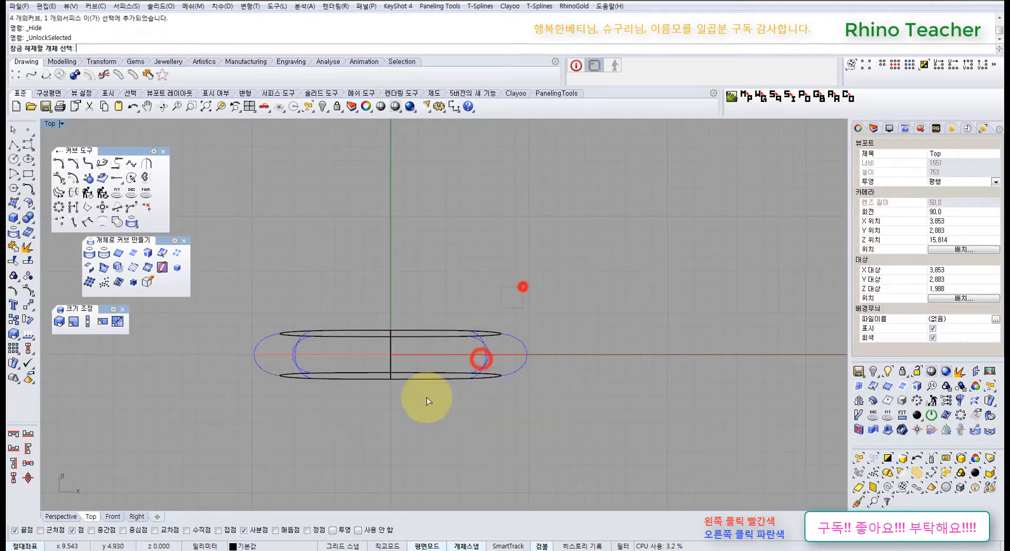
pyautogui.rightClick(367, 315)
pyautogui.click(427, 292)
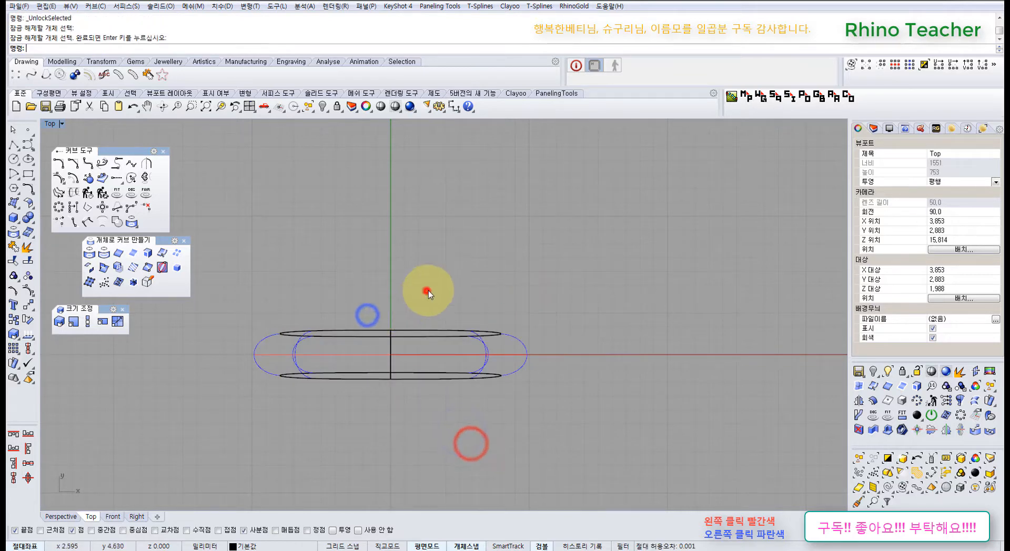
pyautogui.moveTo(457, 282); pyautogui.dragTo(313, 441)
pyautogui.hotkey('ctrl', 'h')
pyautogui.hotkey('ctrl', 'F4')
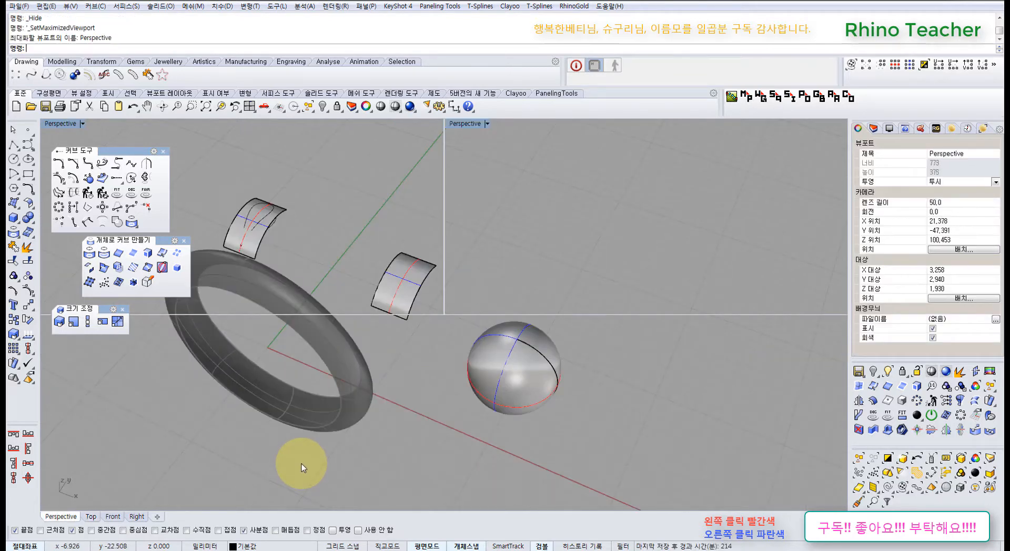
pyautogui.moveTo(377, 441); pyautogui.dragTo(358, 358, button='right')
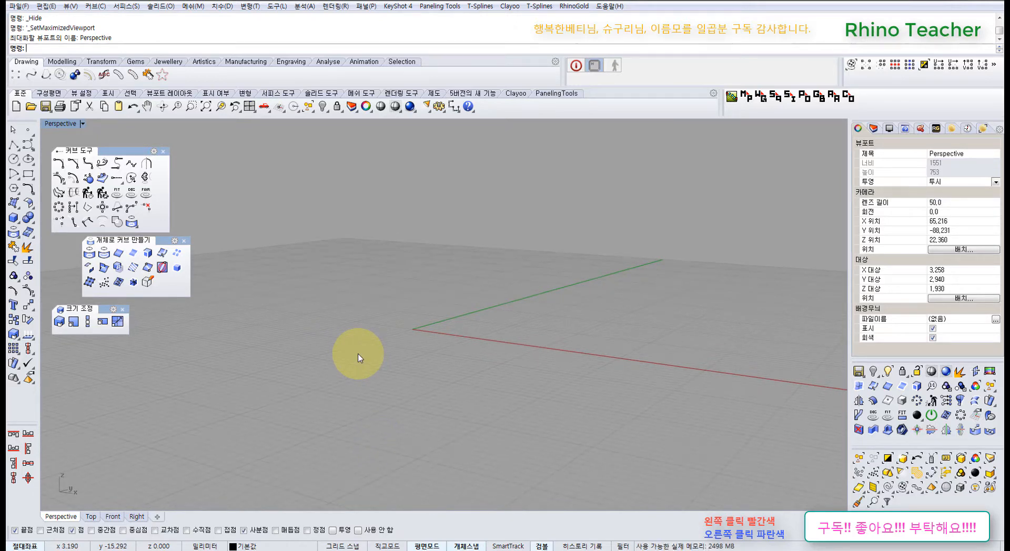
pyautogui.moveTo(372, 315); pyautogui.dragTo(354, 341, button='right')
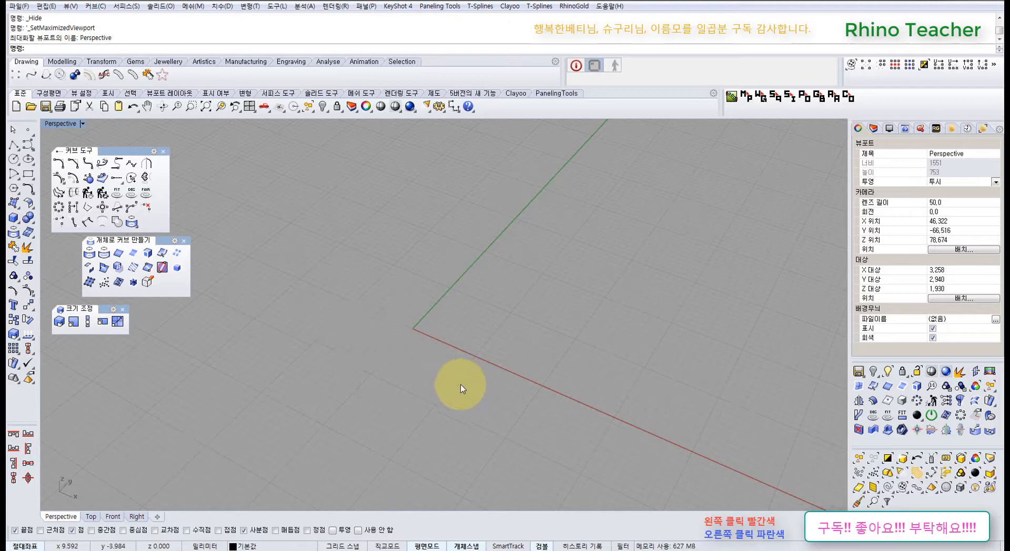
pyautogui.moveTo(460, 390); pyautogui.dragTo(442, 325, button='right')
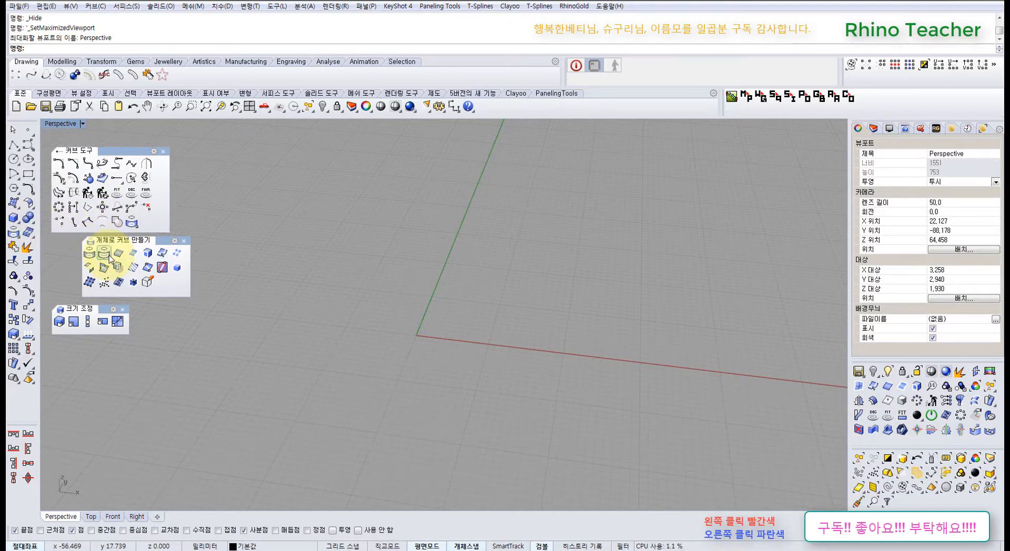
# - Create a sphere centred on the origin (0)
pyautogui.click(18, 220)
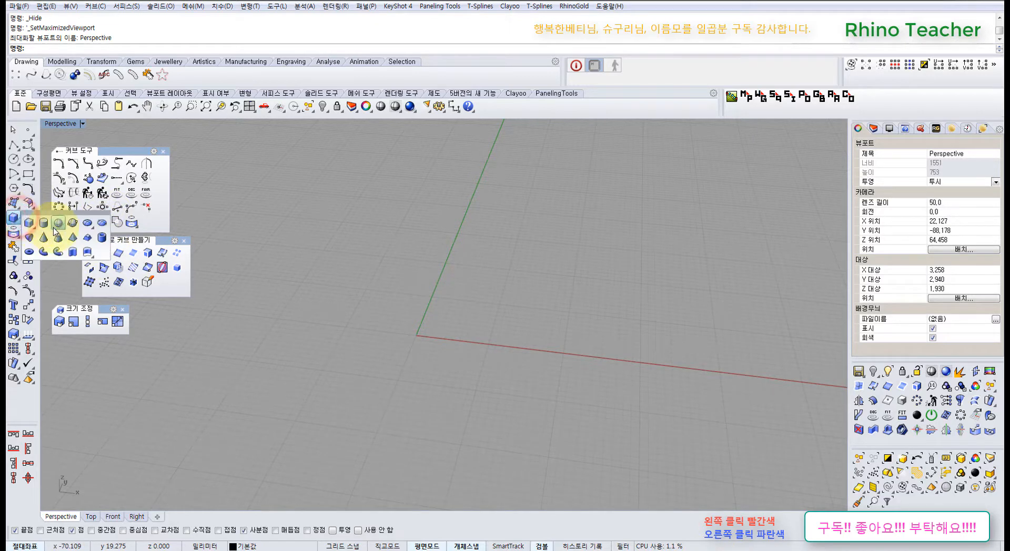
pyautogui.click(59, 224)
pyautogui.moveTo(475, 260); pyautogui.dragTo(478, 298, button='right')
pyautogui.write('0')
pyautogui.press('Return')
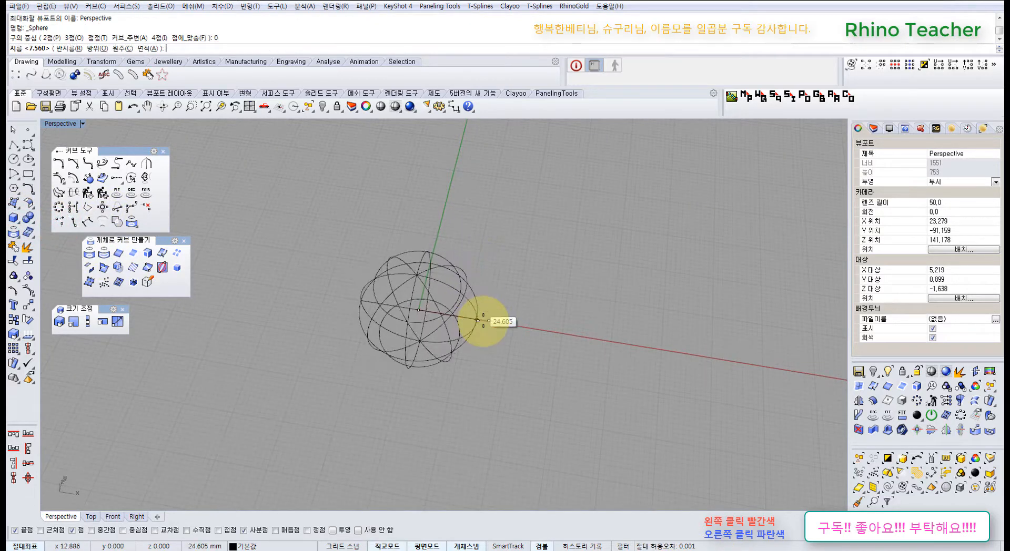
pyautogui.click(496, 329)
# - In the Top view, draw a circle about 12.5 mm in diameter centred on the origin (0), inside the sphere's outline
pyautogui.hotkey('ctrl', 'F1')
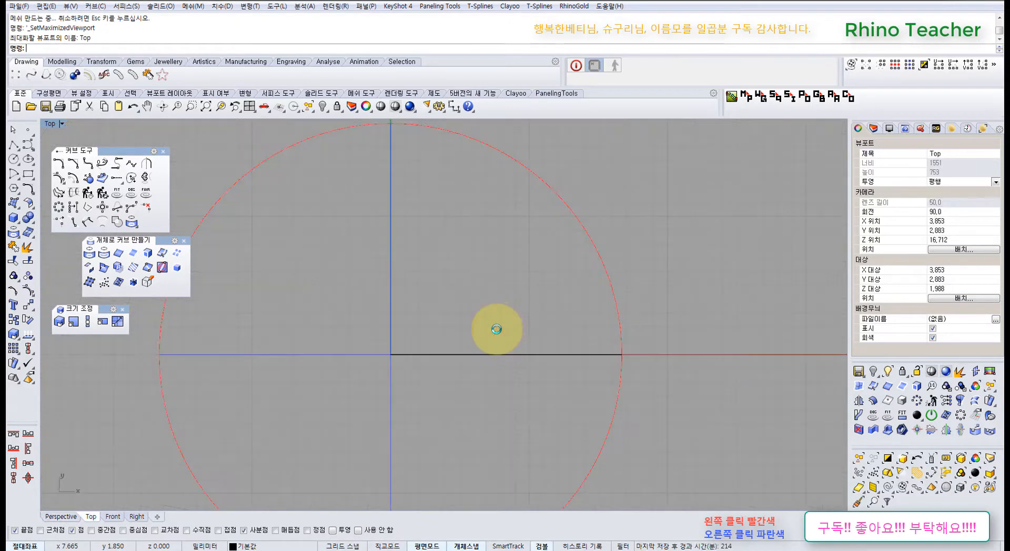
pyautogui.scroll(-5, 505, 339)
pyautogui.click(13, 158)
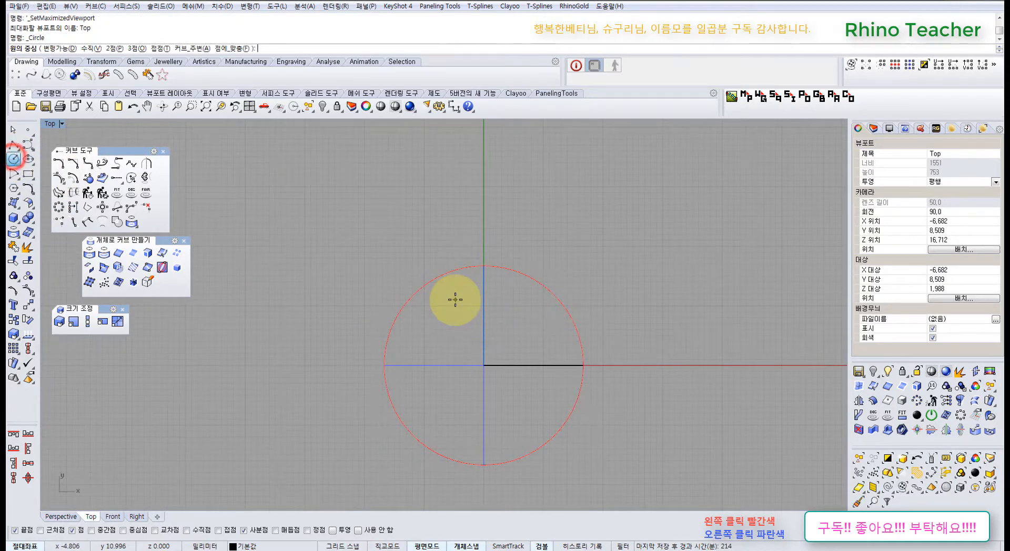
pyautogui.write('0')
pyautogui.press('Return')
pyautogui.scroll(3, 516, 395)
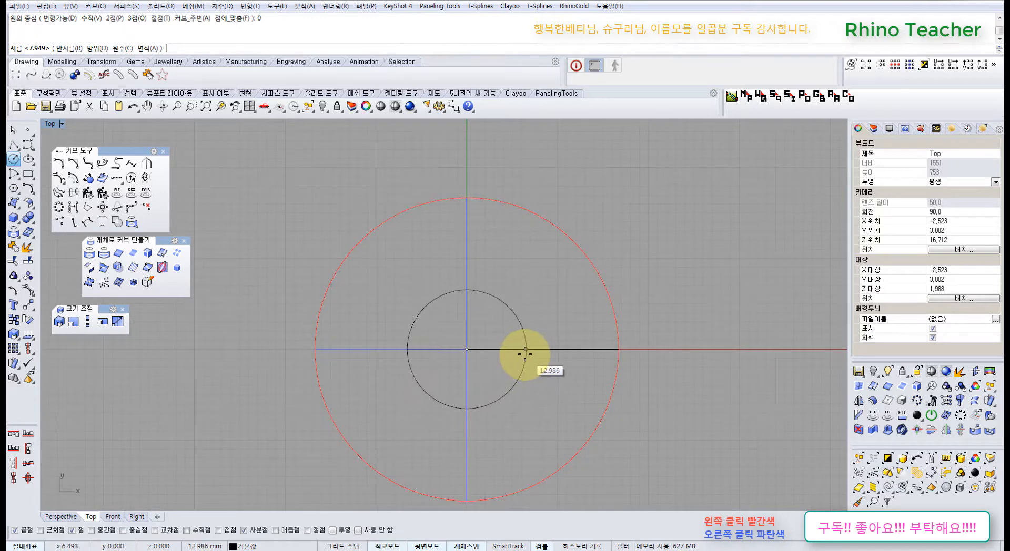
pyautogui.click(523, 354)
# - In the Front view, move the circle straight up until it floats above the top of the sphere
pyautogui.hotkey('ctrl', 'F2')
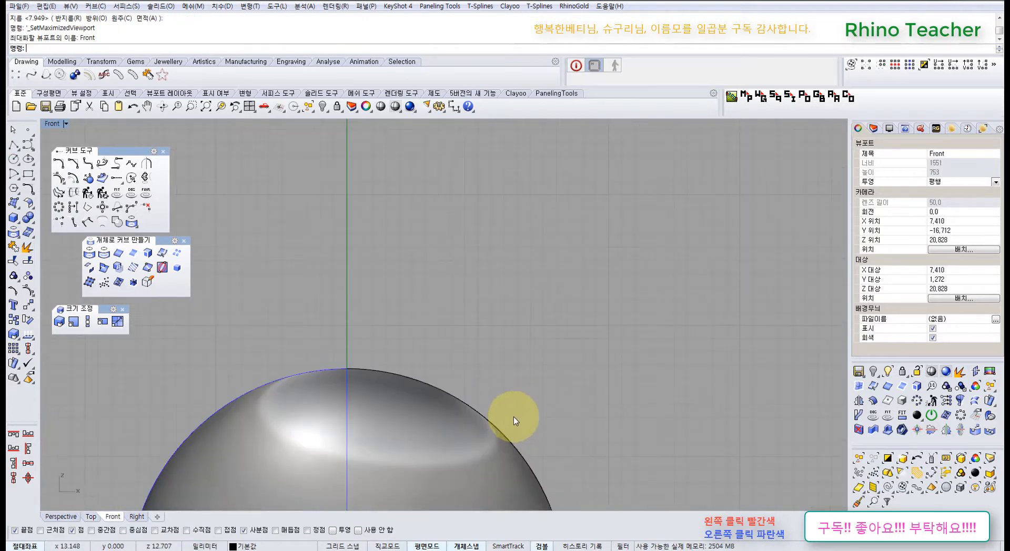
pyautogui.scroll(-3, 514, 417)
pyautogui.click(428, 253)
pyautogui.moveTo(509, 284); pyautogui.dragTo(478, 321, button='right')
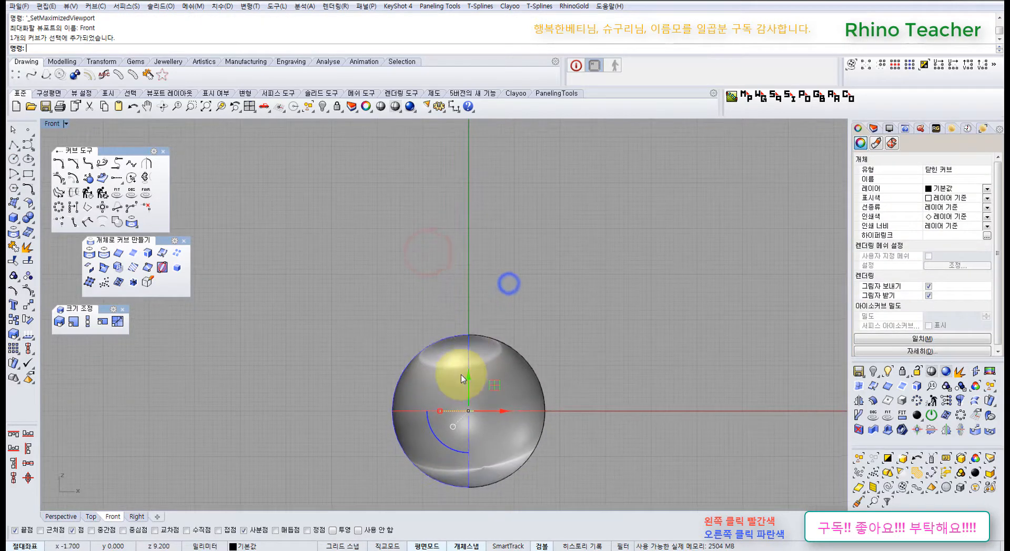
pyautogui.moveTo(469, 361); pyautogui.dragTo(471, 255)
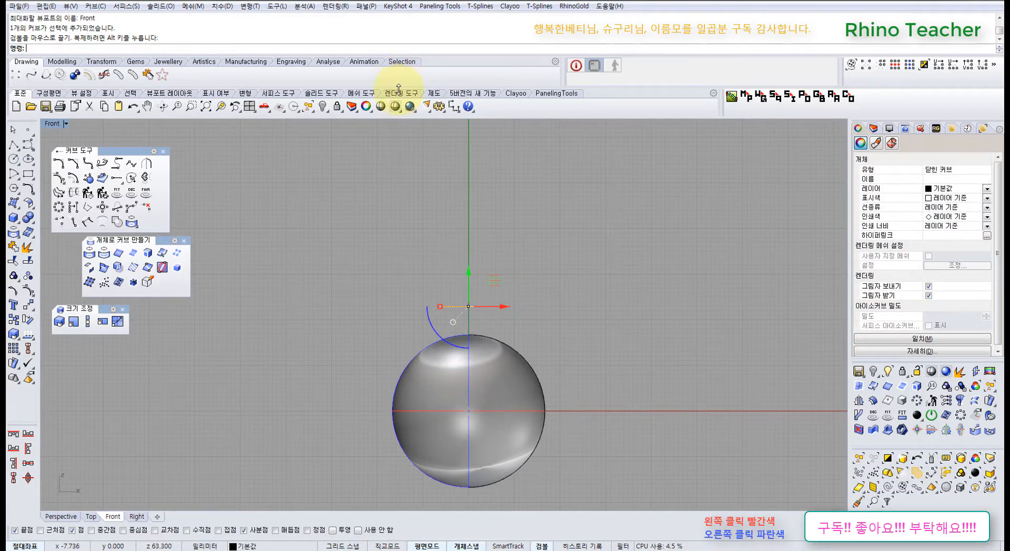
# - Switch the Front view to wireframe display and show the sphere's surface normal direction
pyautogui.rightClick(399, 102)
pyautogui.click(616, 272)
pyautogui.moveTo(537, 320); pyautogui.dragTo(506, 245, button='right')
pyautogui.scroll(6, 506, 245)
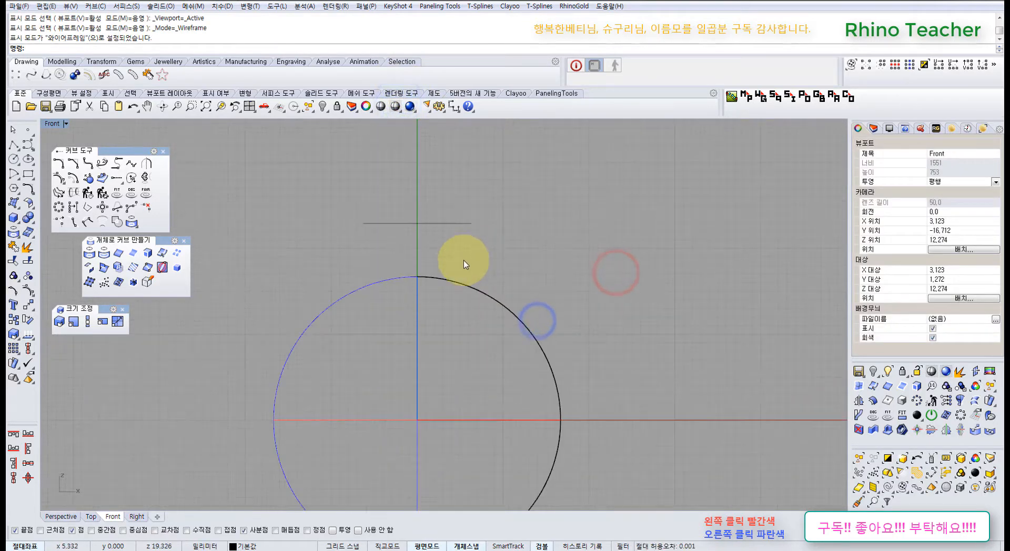
pyautogui.moveTo(514, 283); pyautogui.dragTo(457, 347)
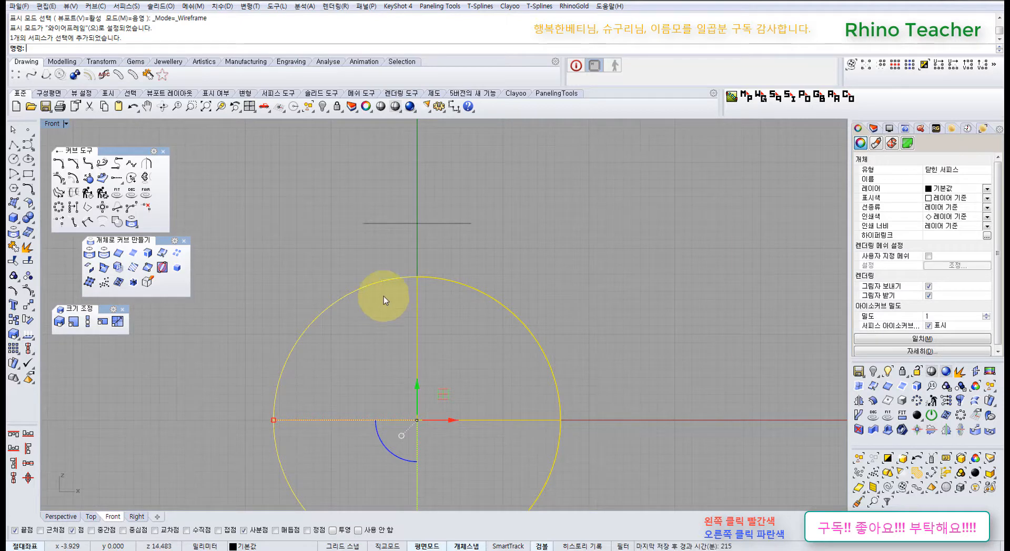
pyautogui.click(29, 333)
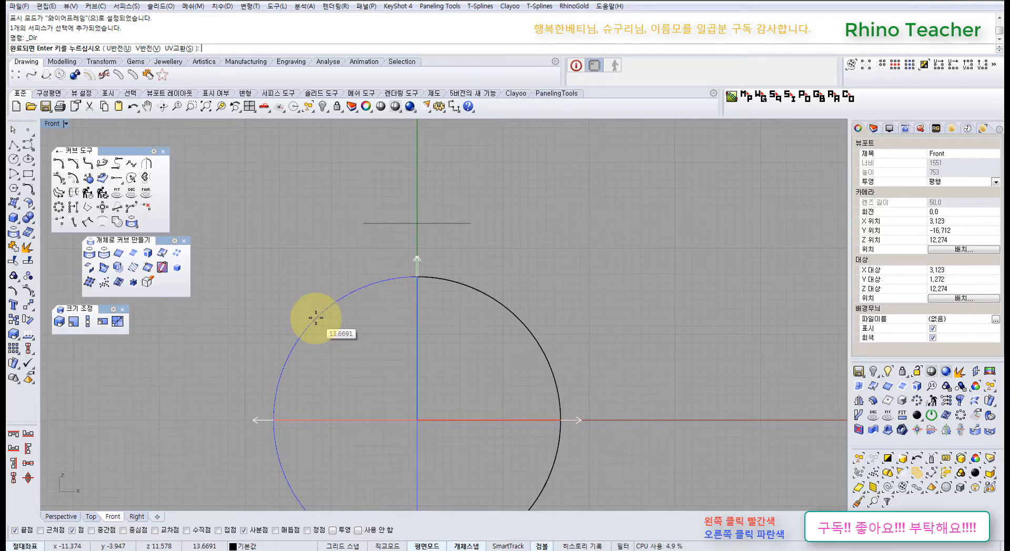
pyautogui.press('Return')
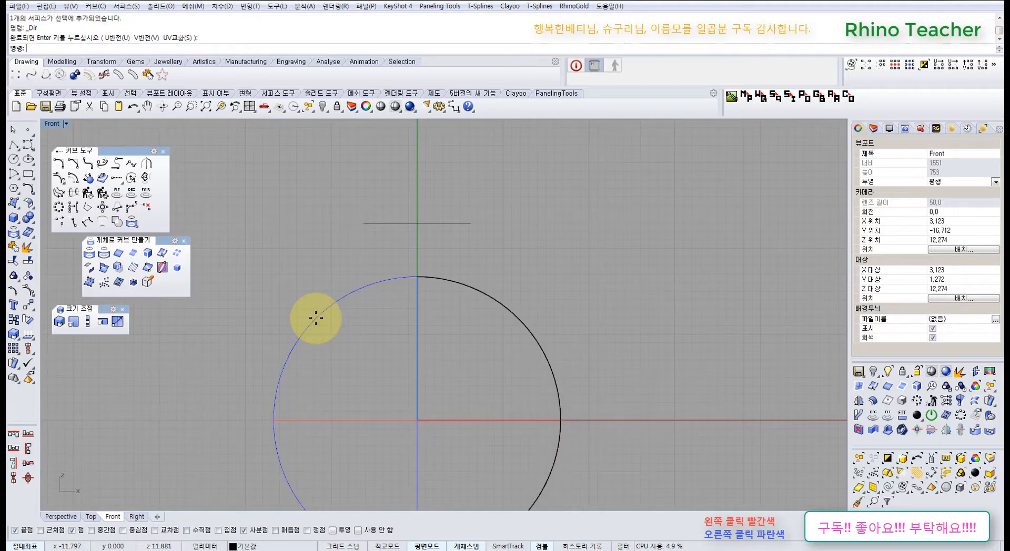
# - Draw a straight polyline from the origin (0) to the left end of the circle above the sphere
pyautogui.click(300, 263)
pyautogui.click(14, 147)
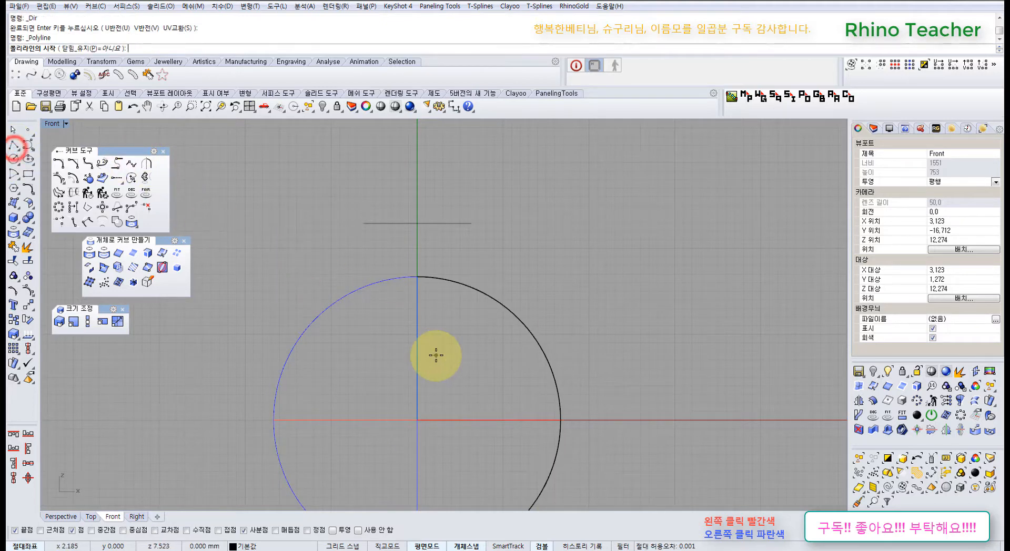
pyautogui.write('0')
pyautogui.scroll(5, 362, 231)
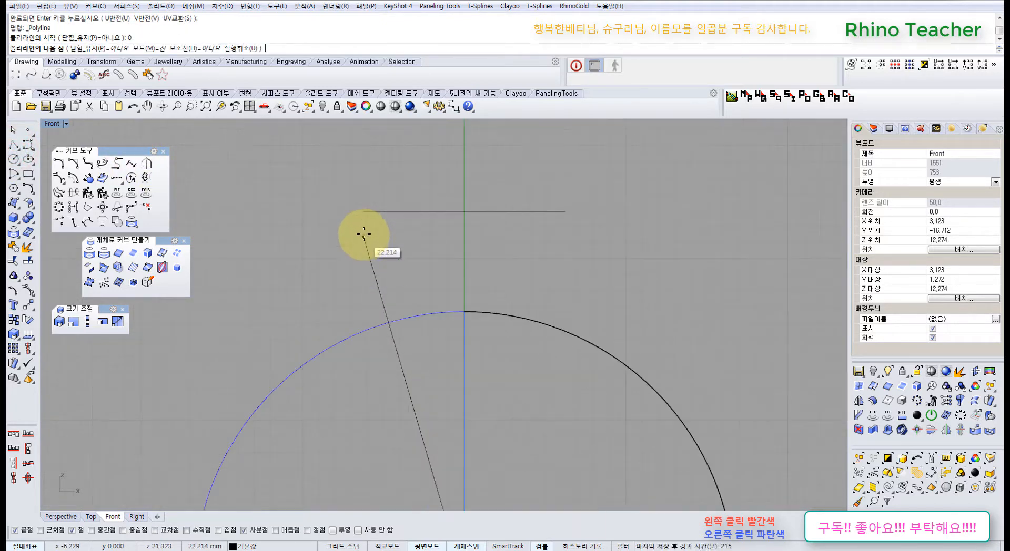
pyautogui.click(363, 206)
pyautogui.rightClick(378, 228)
pyautogui.click(413, 266)
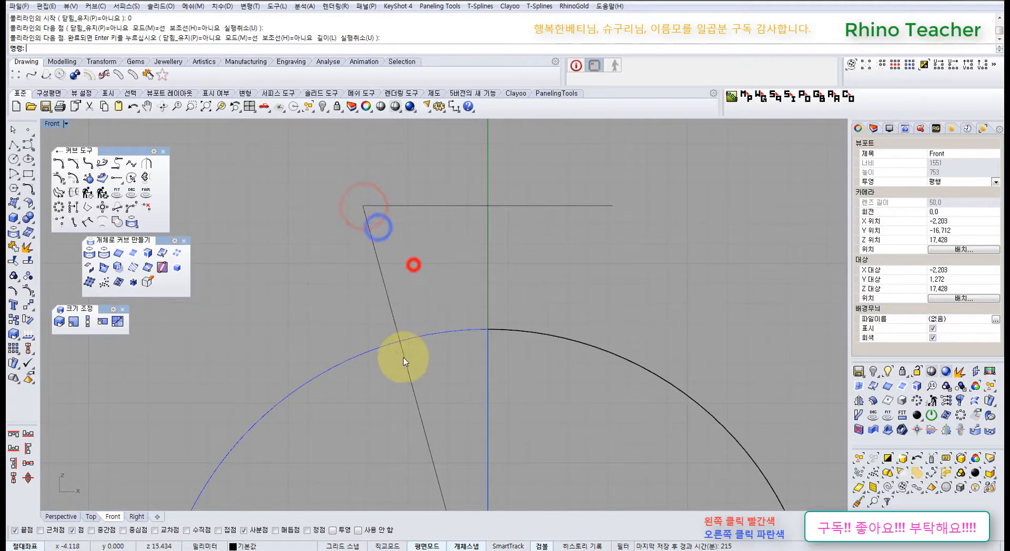
# - Draw a small right-angle mark with a polyline where the slanted line crosses the sphere's outline
pyautogui.scroll(5, 401, 342)
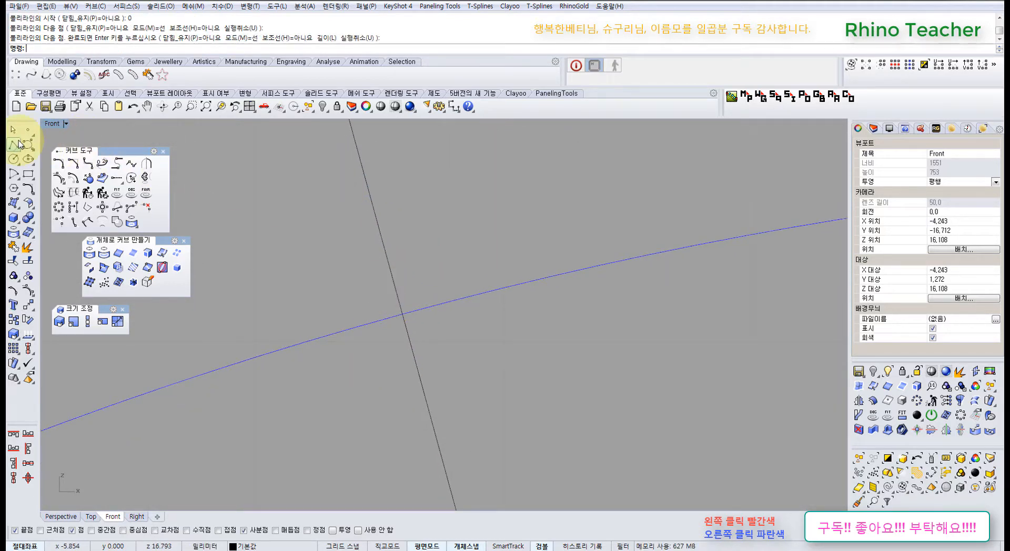
pyautogui.click(14, 144)
pyautogui.click(392, 270)
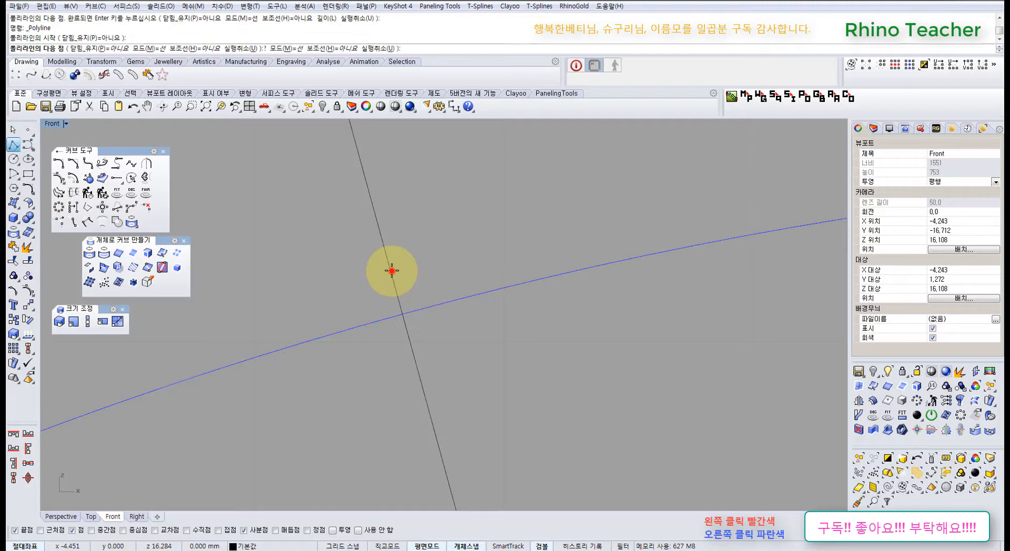
pyautogui.click(427, 257)
pyautogui.click(441, 307)
pyautogui.rightClick(442, 306)
pyautogui.scroll(-5, 422, 349)
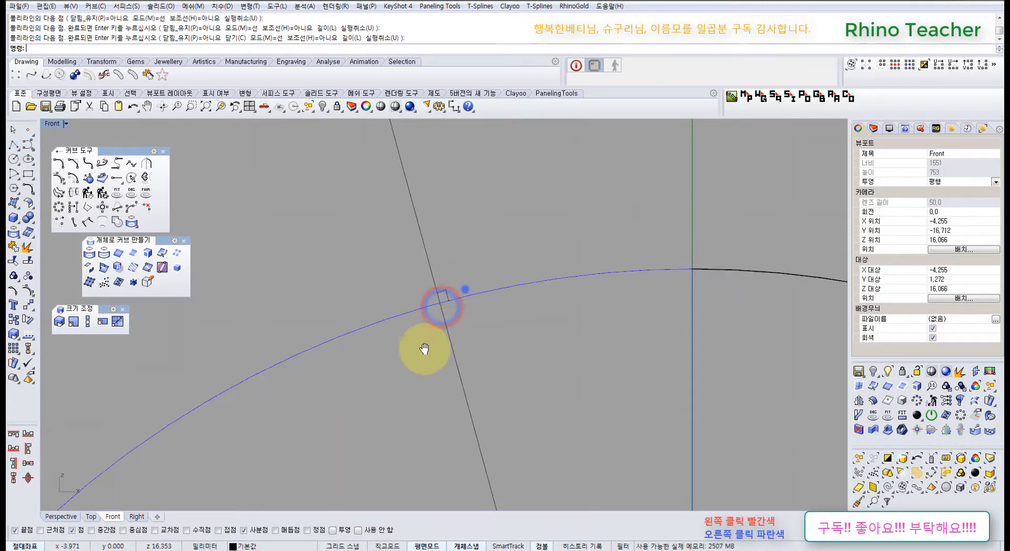
pyautogui.moveTo(421, 360); pyautogui.dragTo(434, 298, button='right')
pyautogui.scroll(6, 416, 310)
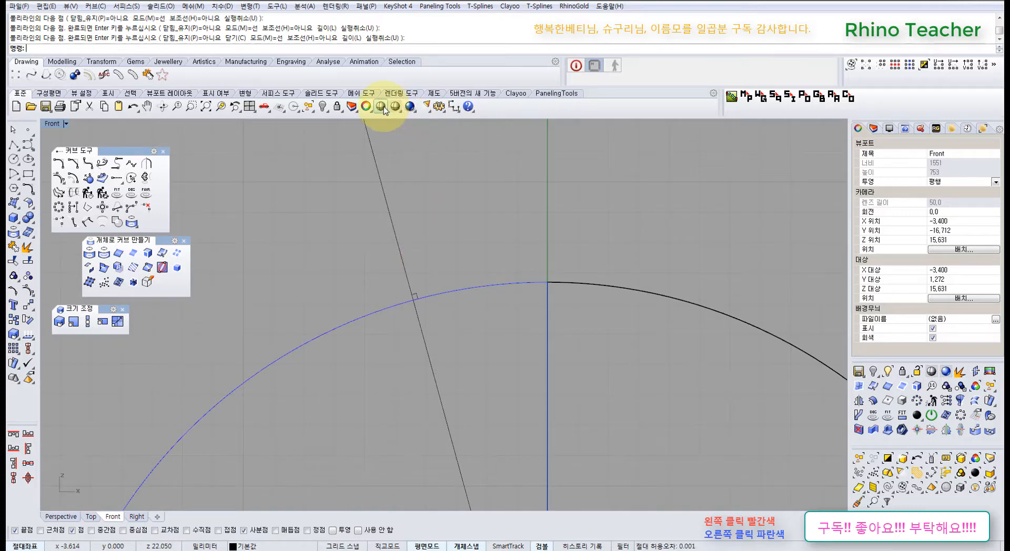
# - Delete the small right-angle mark on the sphere, working in the maximized Perspective view
pyautogui.doubleClick(53, 125)
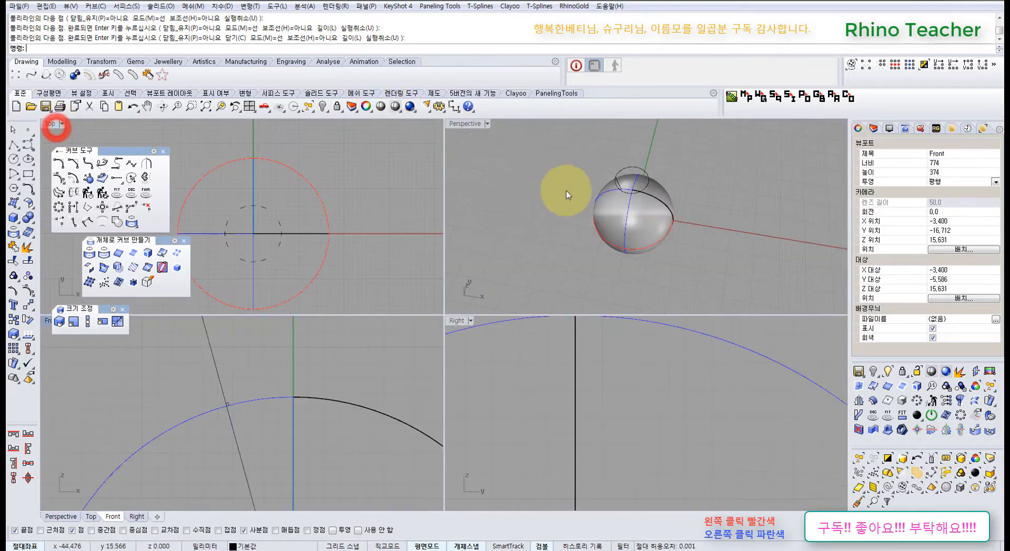
pyautogui.moveTo(727, 226); pyautogui.dragTo(609, 175, button='right')
pyautogui.scroll(5, 667, 191)
pyautogui.scroll(-2, 666, 191)
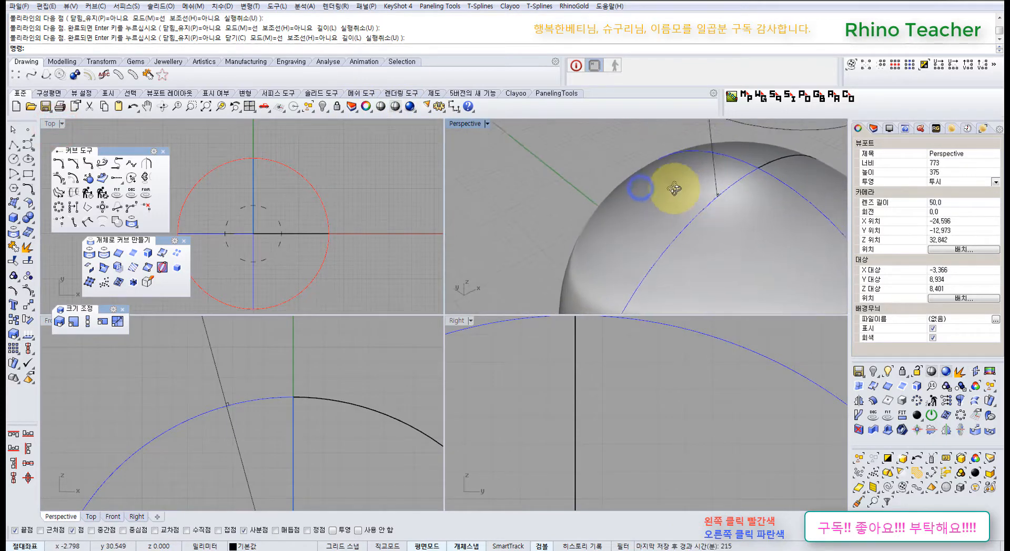
pyautogui.click(580, 145)
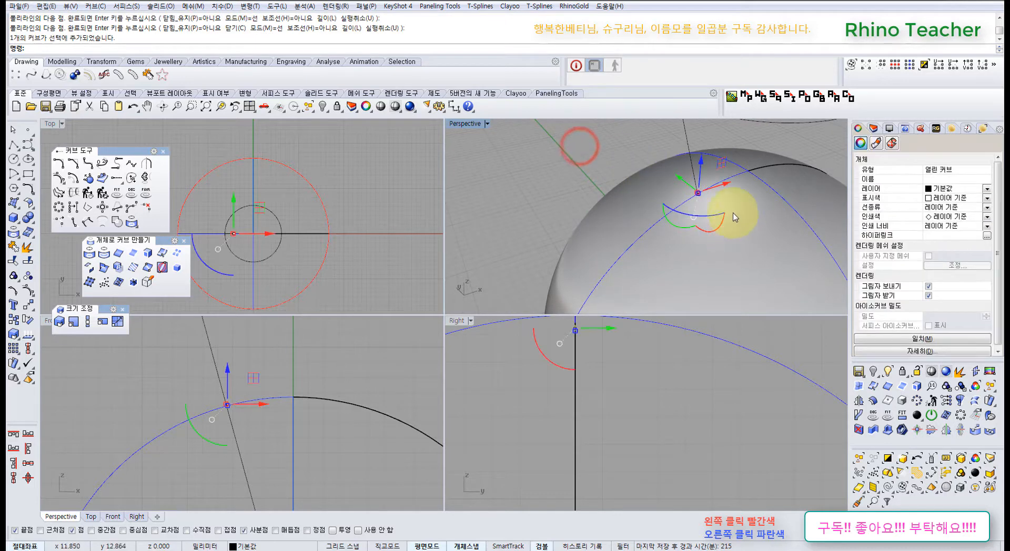
pyautogui.doubleClick(464, 128)
pyautogui.scroll(-5, 485, 188)
pyautogui.moveTo(486, 190); pyautogui.dragTo(512, 305, button='right')
pyautogui.moveTo(518, 320); pyautogui.dragTo(483, 286, button='right')
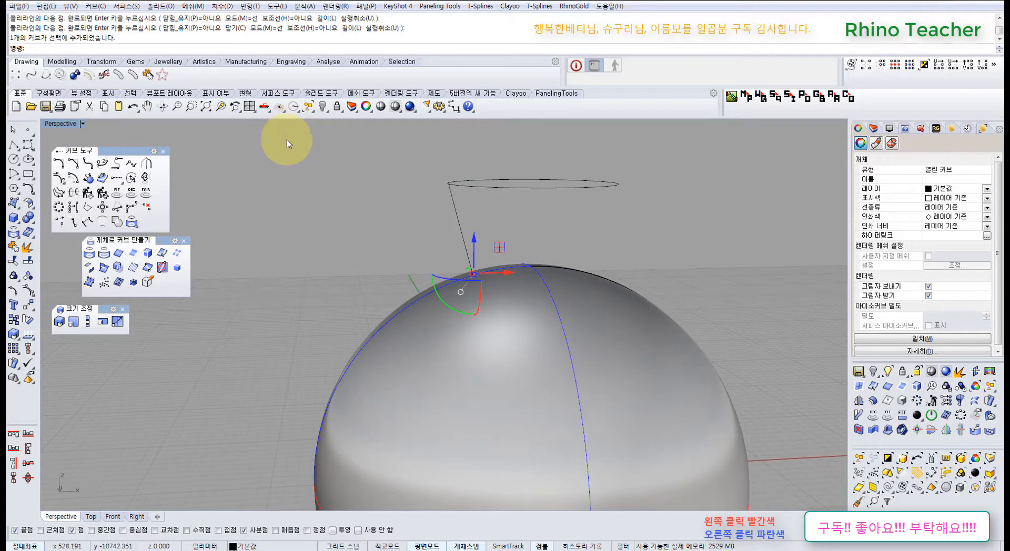
pyautogui.press('Delete')
# - Select the slanted line, the circle and the sphere in turn to review the setup, and clear the selection
pyautogui.scroll(2, 462, 220)
pyautogui.click(486, 224)
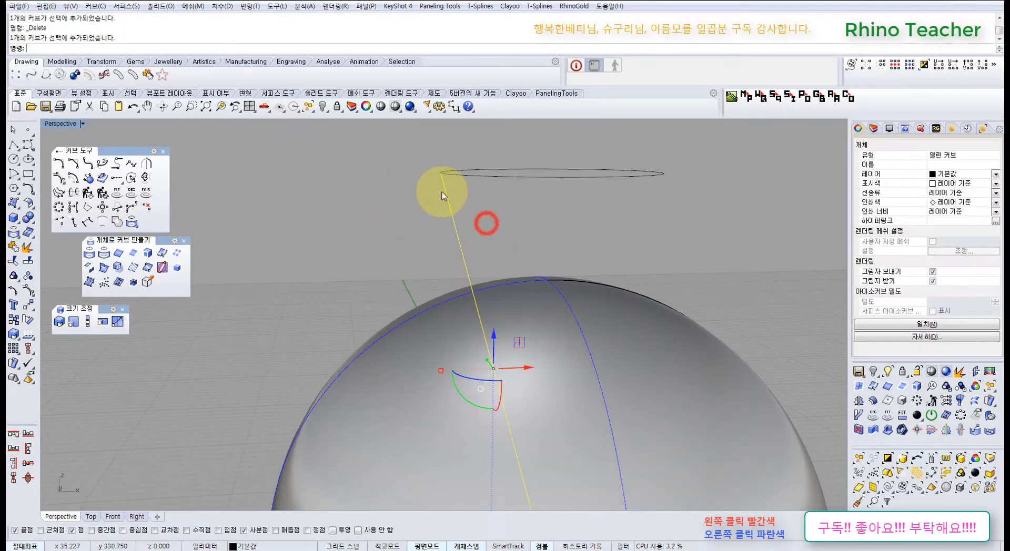
pyautogui.moveTo(441, 196); pyautogui.dragTo(496, 196, button='right')
pyautogui.click(497, 191)
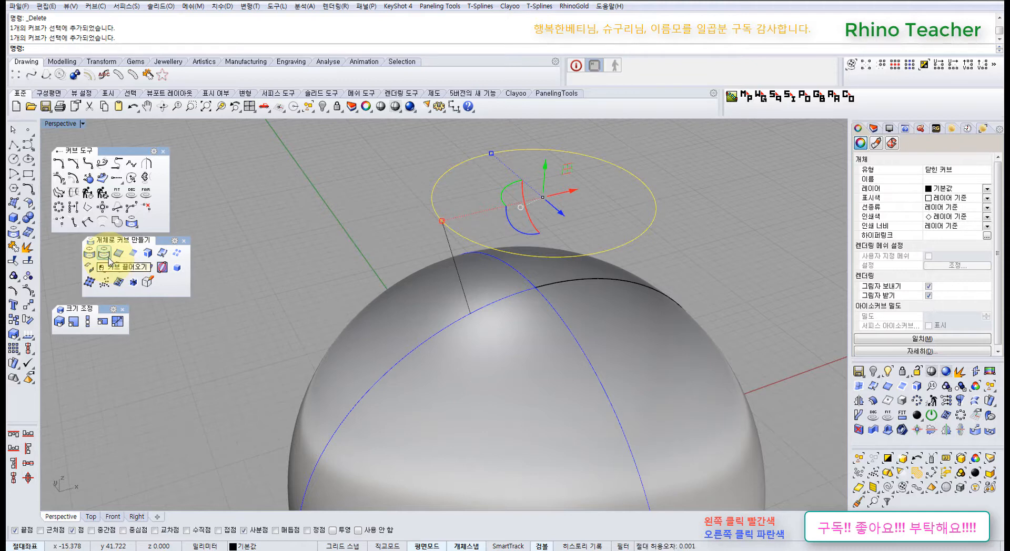
pyautogui.click(207, 228)
pyautogui.click(559, 382)
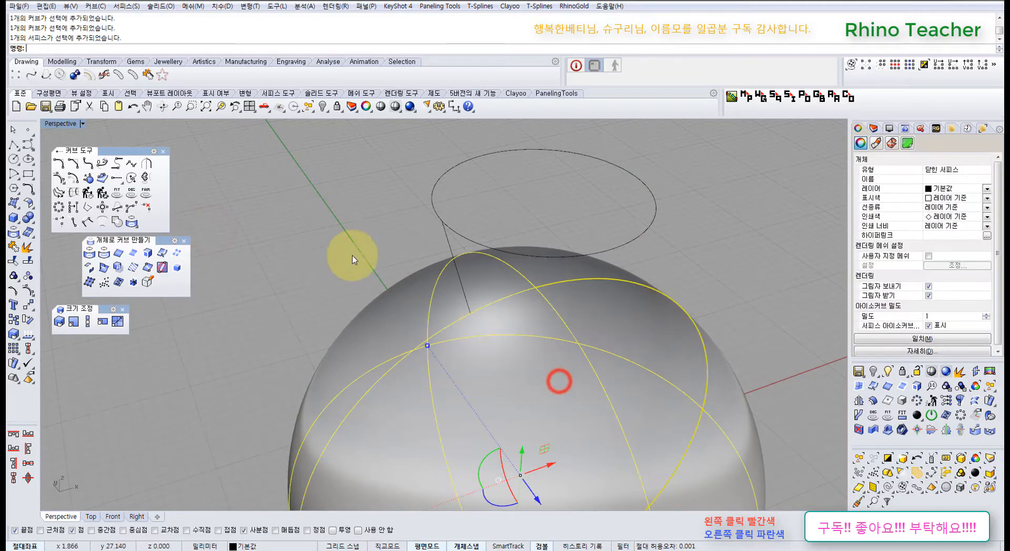
pyautogui.click(323, 238)
# - Project the circle above the sphere onto the sphere's surface
pyautogui.moveTo(397, 264); pyautogui.dragTo(486, 262, button='right')
pyautogui.moveTo(514, 210); pyautogui.dragTo(472, 146)
pyautogui.moveTo(470, 142); pyautogui.dragTo(469, 153, button='right')
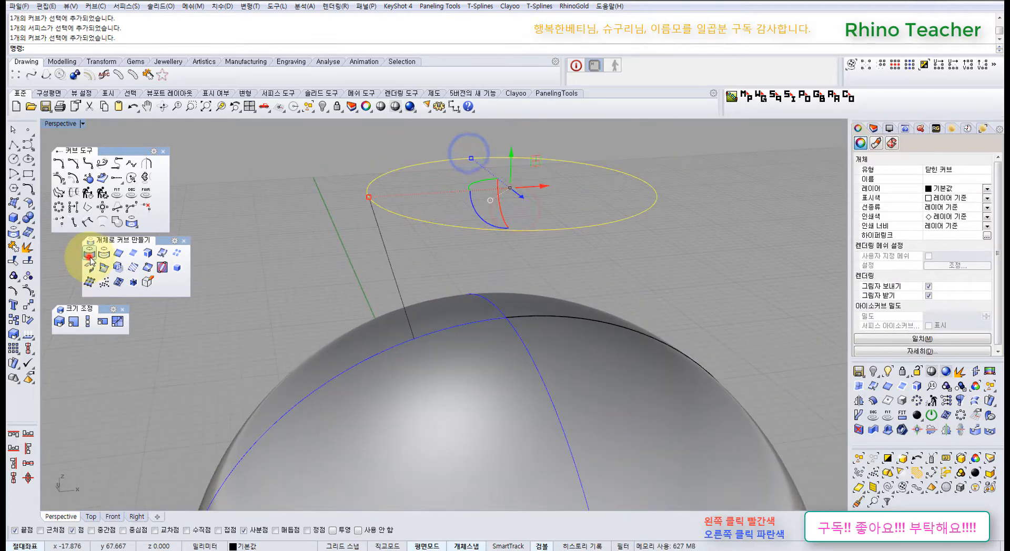
pyautogui.click(90, 257)
pyautogui.click(436, 410)
pyautogui.rightClick(436, 410)
# - Extrude the circle above the sphere into a surface, and delete that extruded surface
pyautogui.scroll(-7, 460, 293)
pyautogui.moveTo(463, 408); pyautogui.dragTo(443, 378, button='right')
pyautogui.moveTo(459, 286)
pyautogui.mouseDown(button='right')
pyautogui.moveTo(443, 290)
pyautogui.moveTo(473, 286)
pyautogui.mouseUp(button='right')
pyautogui.moveTo(575, 282); pyautogui.dragTo(491, 215)
pyautogui.moveTo(521, 284)
pyautogui.mouseDown(button='right')
pyautogui.moveTo(528, 280)
pyautogui.moveTo(523, 286)
pyautogui.mouseUp(button='right')
pyautogui.moveTo(527, 311); pyautogui.dragTo(517, 278, button='right')
pyautogui.press('e')
pyautogui.click(529, 346)
pyautogui.click(659, 233)
pyautogui.scroll(3, 457, 295)
pyautogui.click(525, 254)
pyautogui.press('Delete')
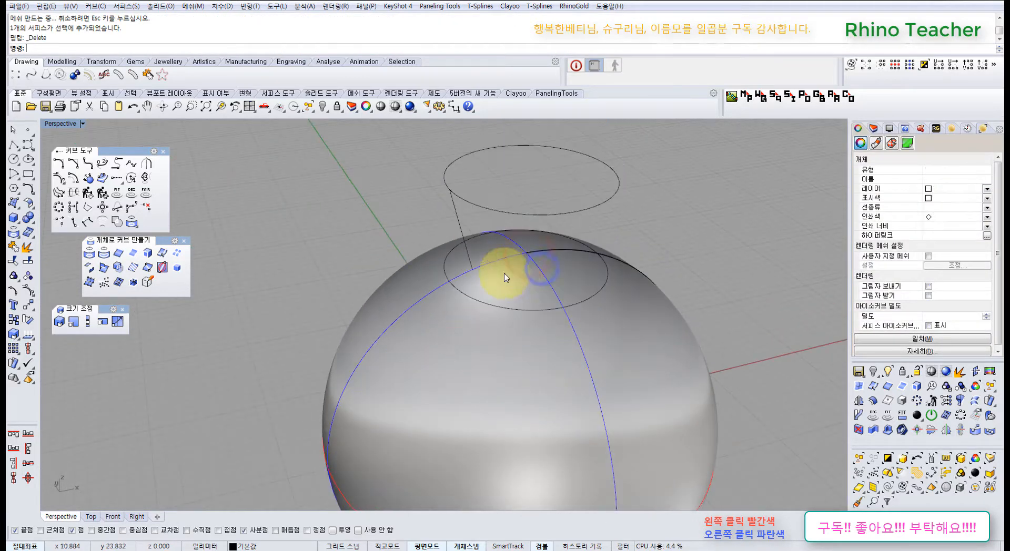
# - Pull the circle above the sphere onto the sphere's surface, undoing the accidental drag beforehand
pyautogui.moveTo(520, 243); pyautogui.dragTo(494, 224, button='right')
pyautogui.keyDown('shift'); pyautogui.moveTo(503, 216); pyautogui.dragTo(490, 264, button='right'); pyautogui.keyUp('shift')
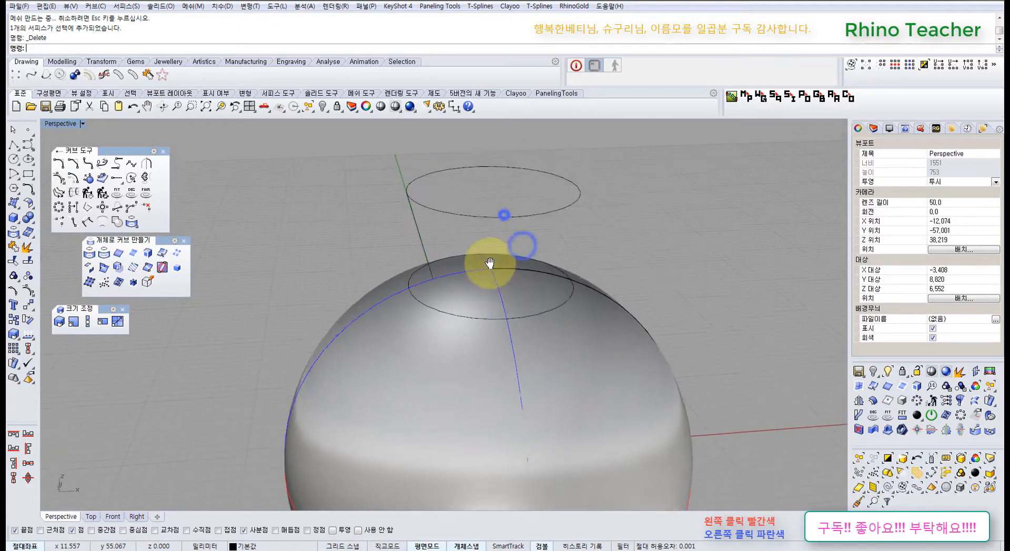
pyautogui.scroll(6, 428, 284)
pyautogui.moveTo(463, 213); pyautogui.dragTo(468, 261, button='right')
pyautogui.moveTo(468, 261); pyautogui.dragTo(394, 297)
pyautogui.hotkey('ctrl', 'z')
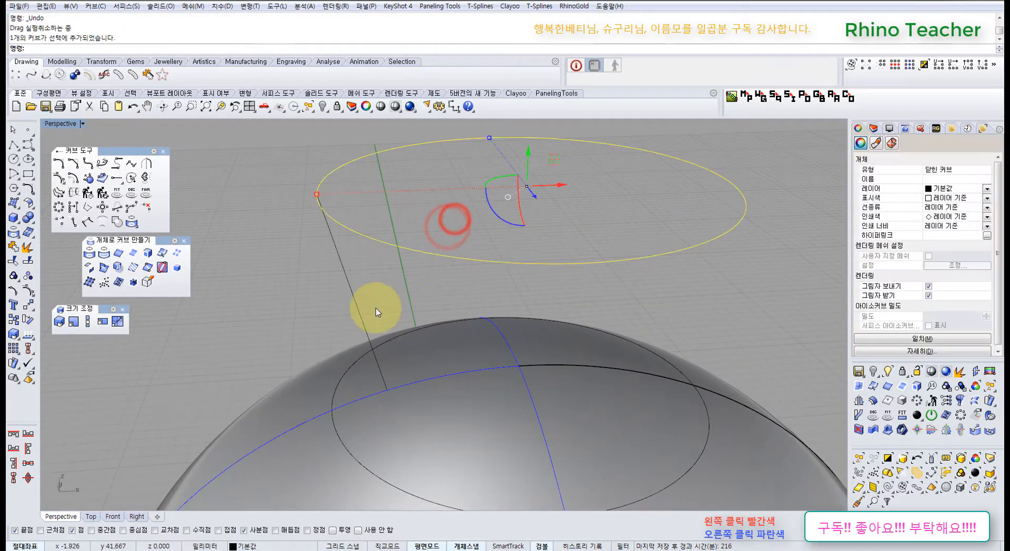
pyautogui.click(108, 253)
pyautogui.click(449, 420)
pyautogui.rightClick(449, 419)
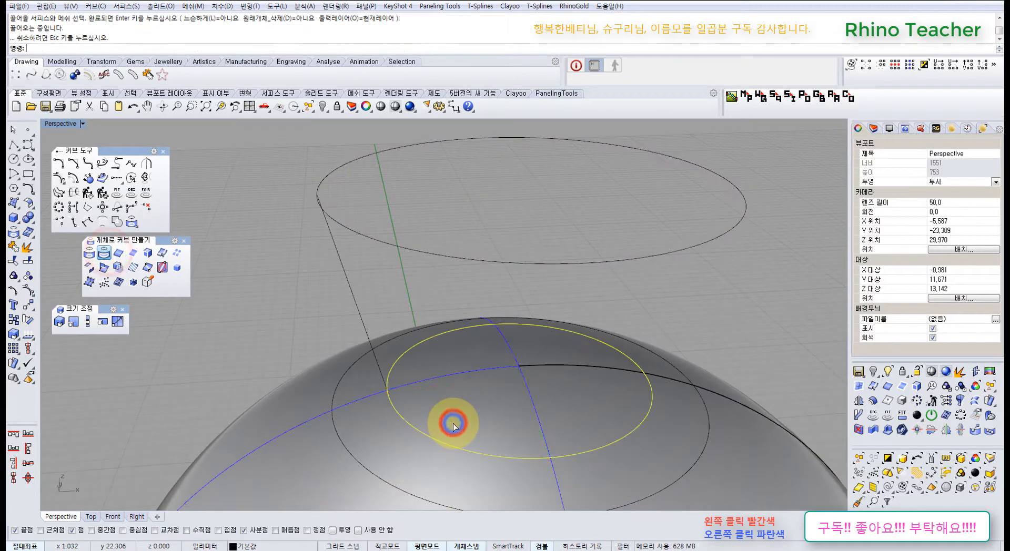
# - In the Front view, delete the wider projected curve near the sphere's top, keeping the narrower pulled curve
pyautogui.moveTo(448, 419); pyautogui.dragTo(503, 288, button='right')
pyautogui.moveTo(430, 290); pyautogui.dragTo(435, 160, button='right')
pyautogui.click(345, 153)
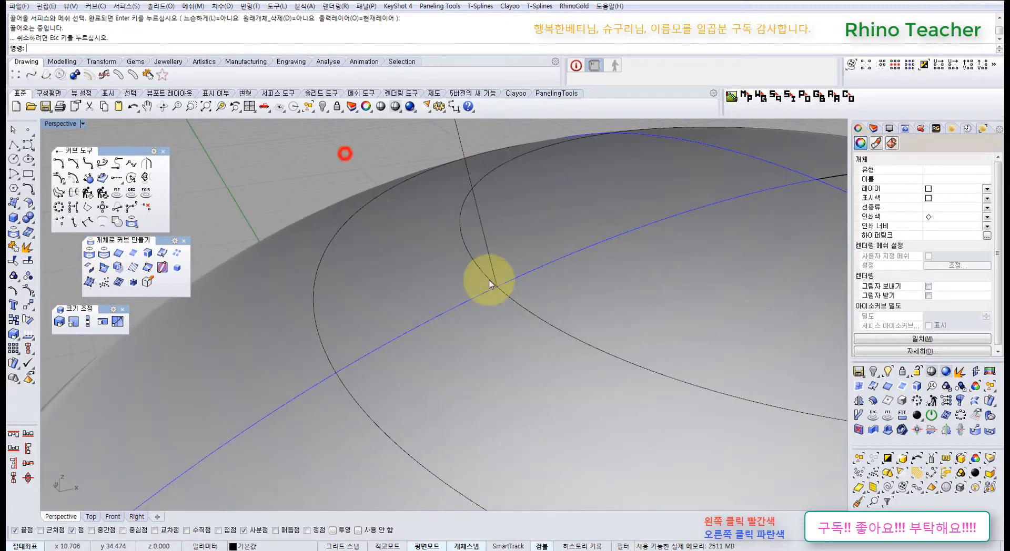
pyautogui.scroll(-10, 509, 311)
pyautogui.moveTo(558, 312); pyautogui.dragTo(526, 310, button='right')
pyautogui.hotkey('ctrl', 'F2')
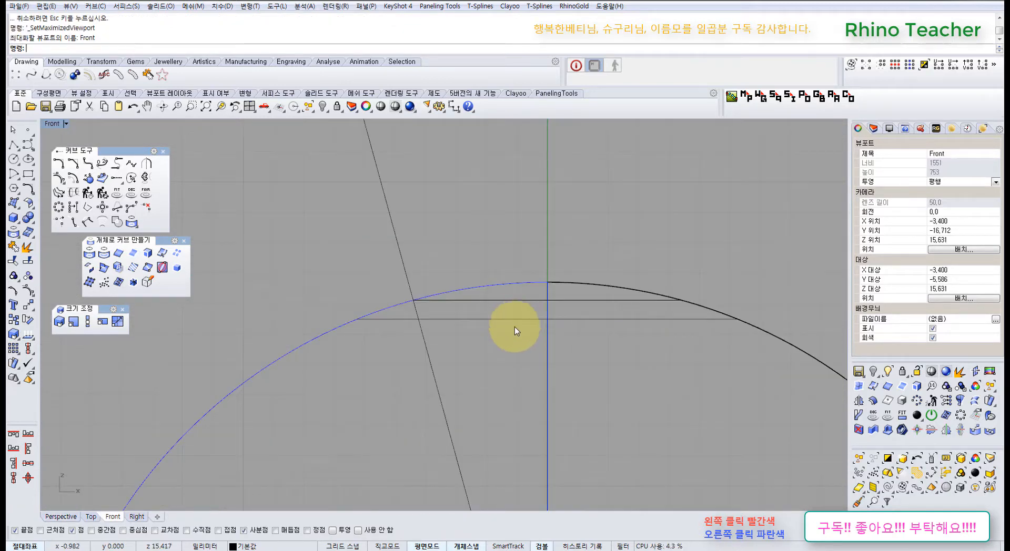
pyautogui.moveTo(469, 308); pyautogui.dragTo(626, 359)
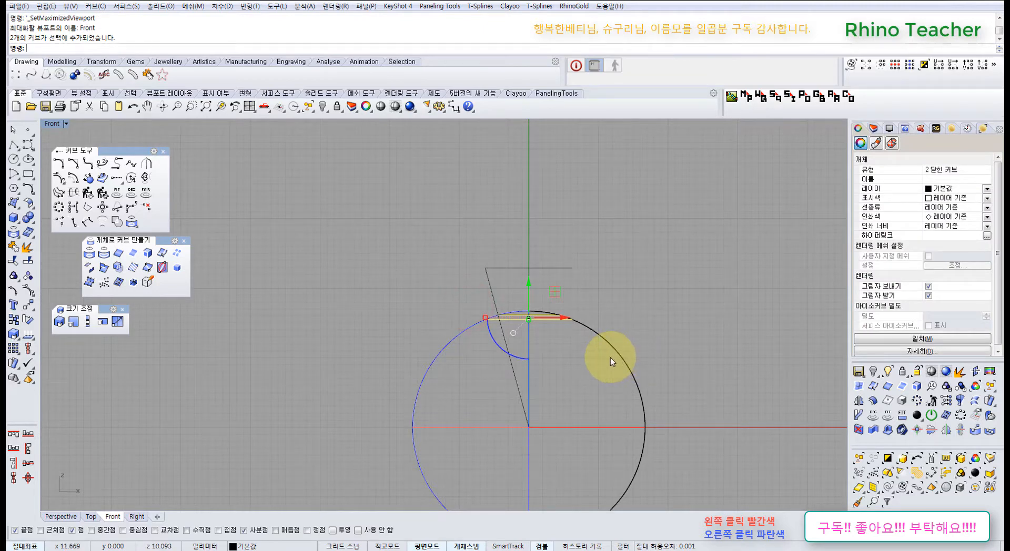
pyautogui.press('Delete')
pyautogui.hotkey('ctrl', 'z')
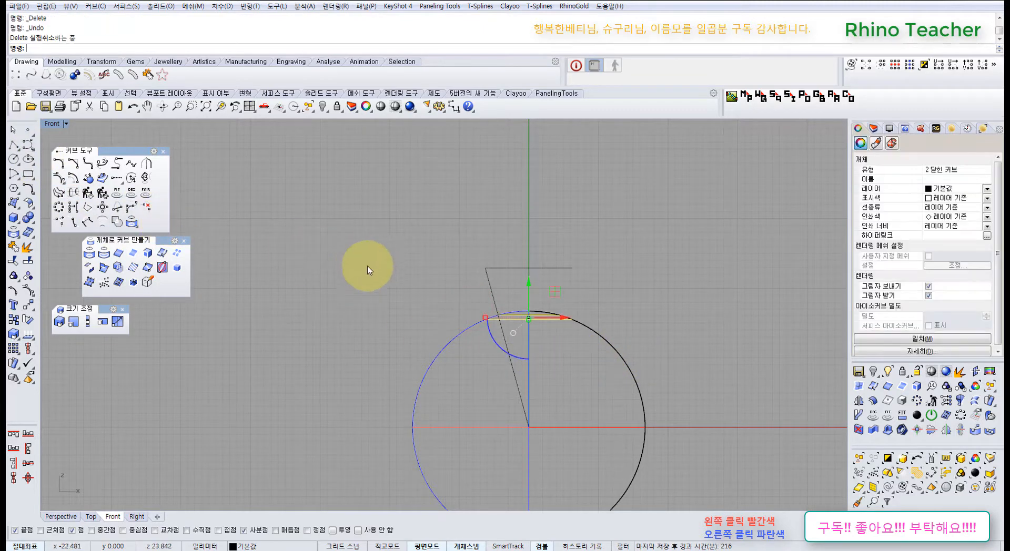
pyautogui.click(356, 279)
pyautogui.scroll(4, 433, 314)
pyautogui.click(533, 329)
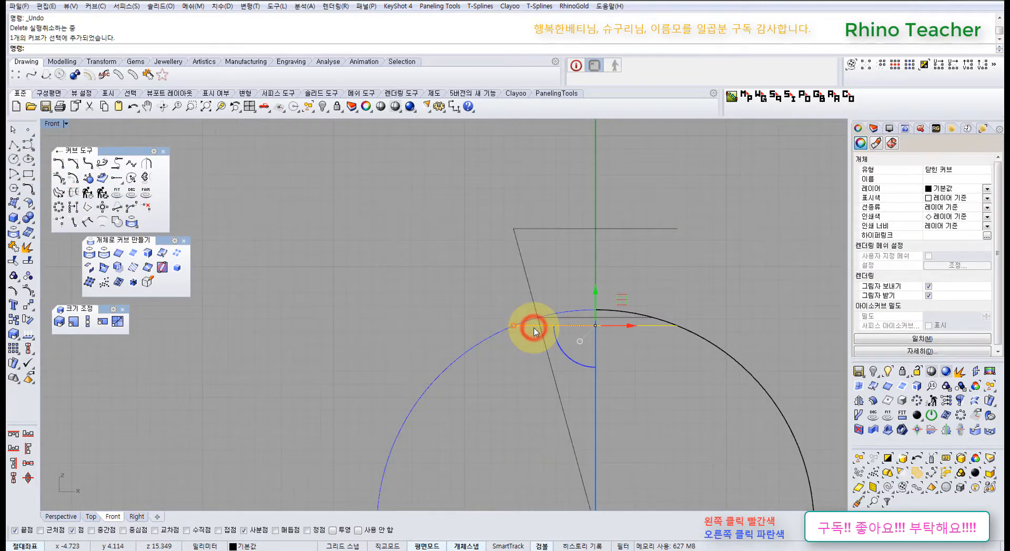
pyautogui.press('Delete')
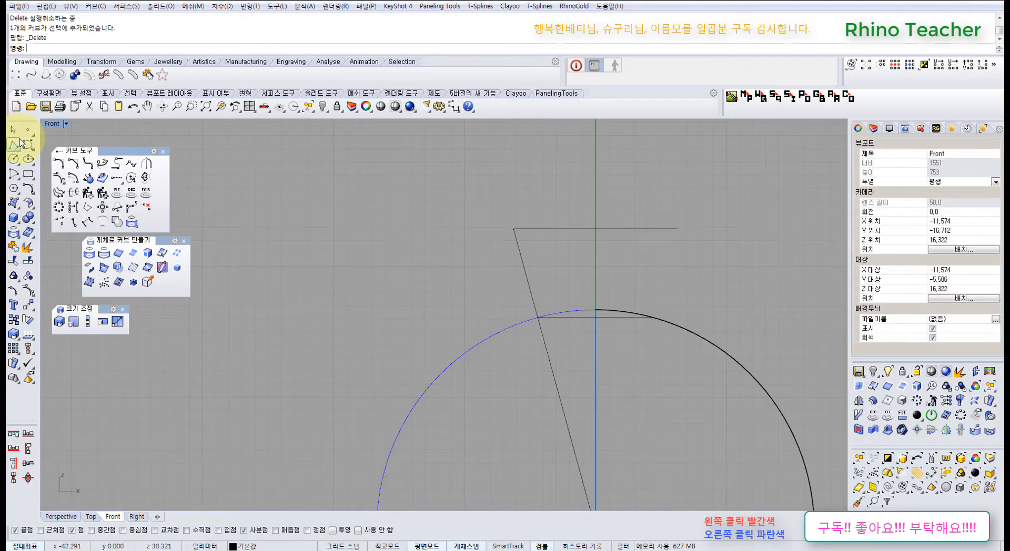
# - Draw a straight polyline from the right end of the circle above the sphere to the sphere's centre
pyautogui.click(14, 144)
pyautogui.click(677, 229)
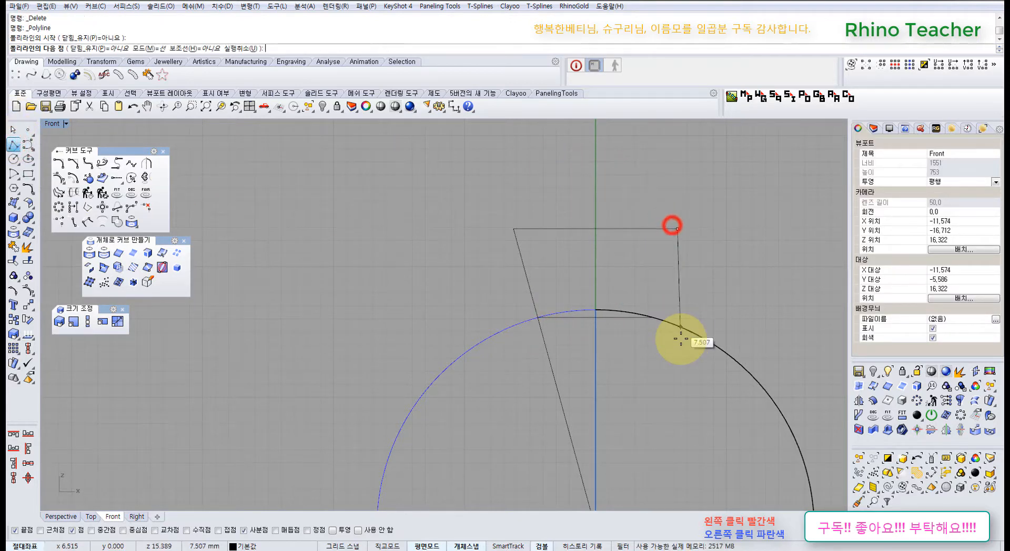
pyautogui.moveTo(681, 340); pyautogui.dragTo(649, 199, button='right')
pyautogui.click(569, 384)
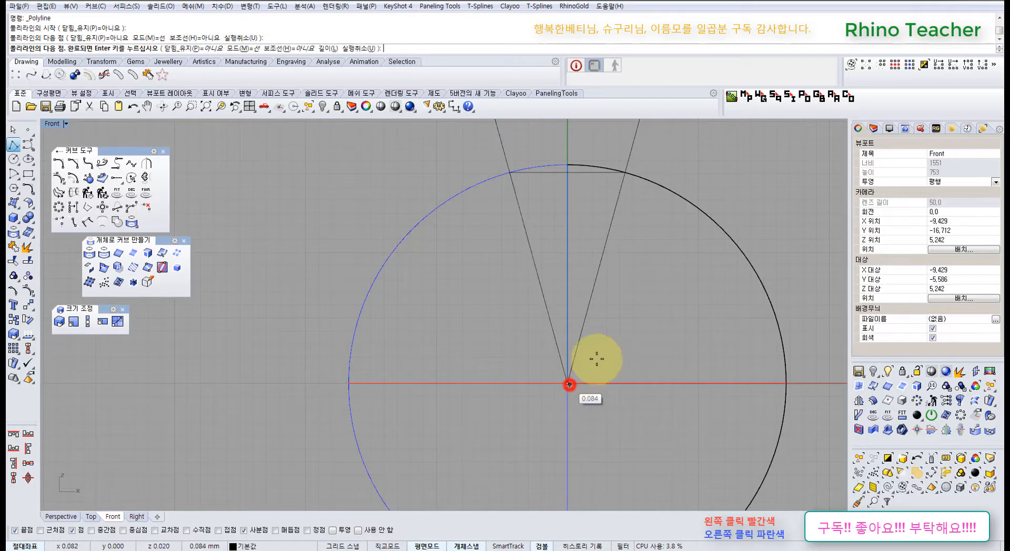
pyautogui.rightClick(606, 342)
# - Highlight the upper circle with both slanted lines and the pulled curve, examining where they cross the sphere's outline
pyautogui.scroll(-6, 626, 316)
pyautogui.moveTo(642, 286); pyautogui.dragTo(580, 322, button='right')
pyautogui.scroll(13, 586, 306)
pyautogui.moveTo(591, 262); pyautogui.dragTo(597, 293, button='right')
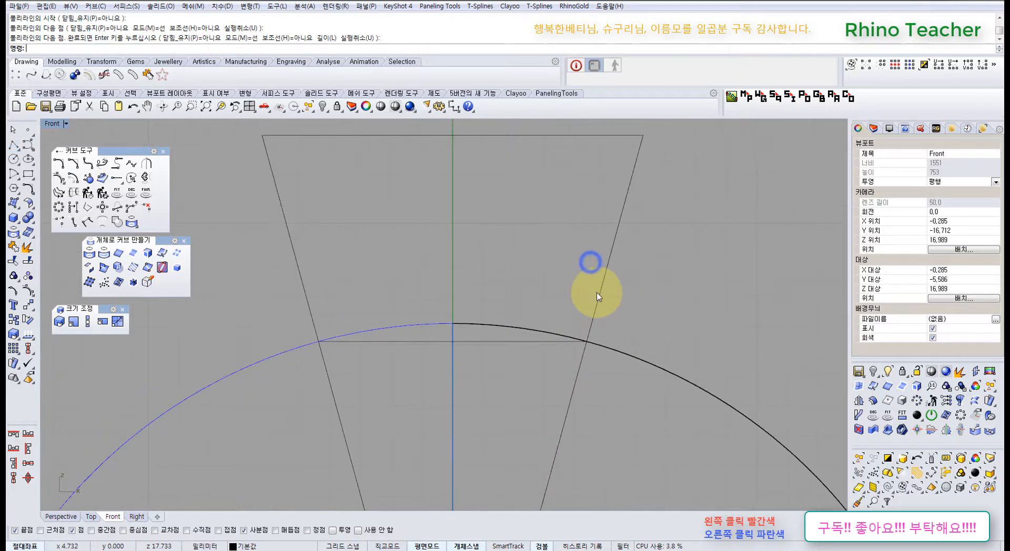
pyautogui.scroll(-5, 598, 297)
pyautogui.moveTo(647, 286); pyautogui.dragTo(388, 205)
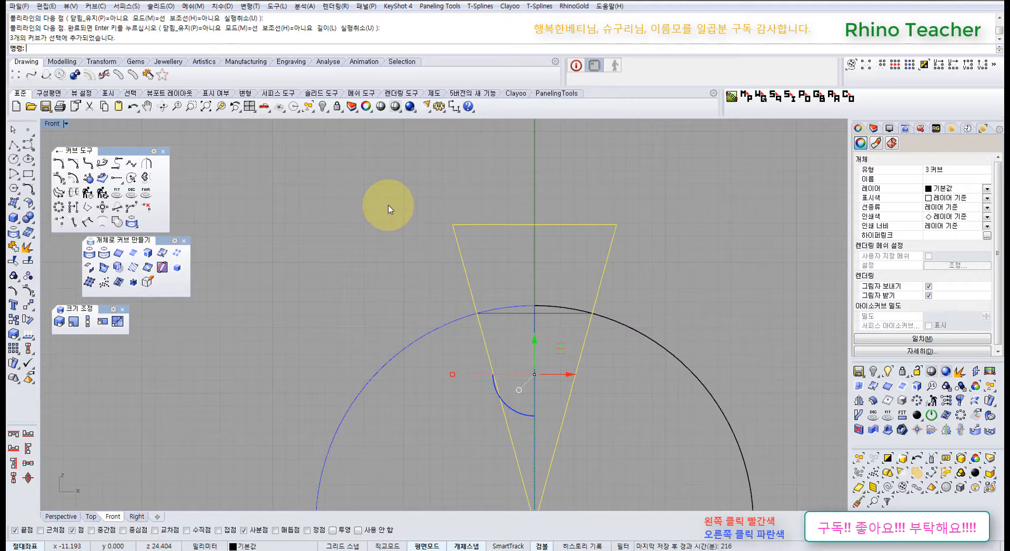
pyautogui.click(637, 251)
pyautogui.moveTo(662, 304); pyautogui.dragTo(587, 295, button='right')
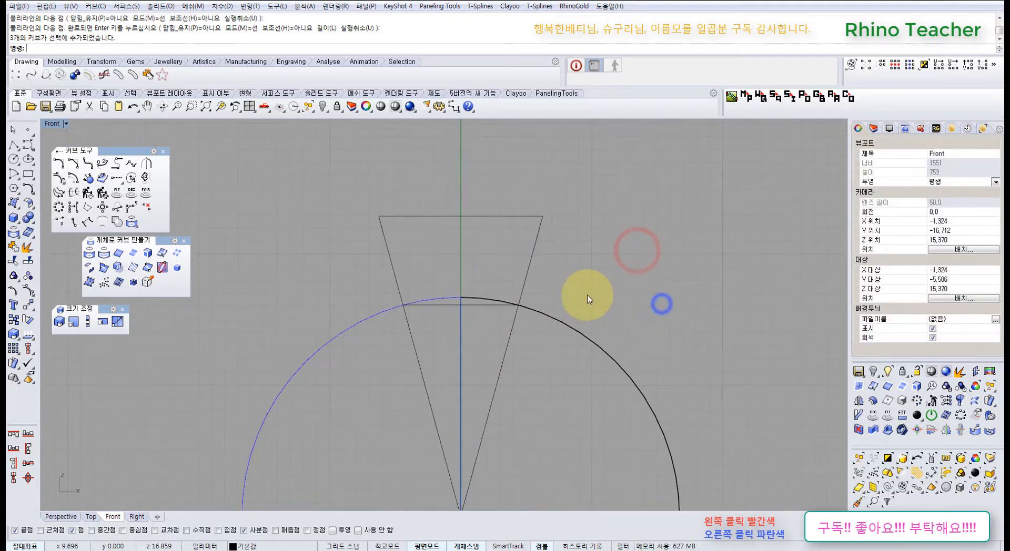
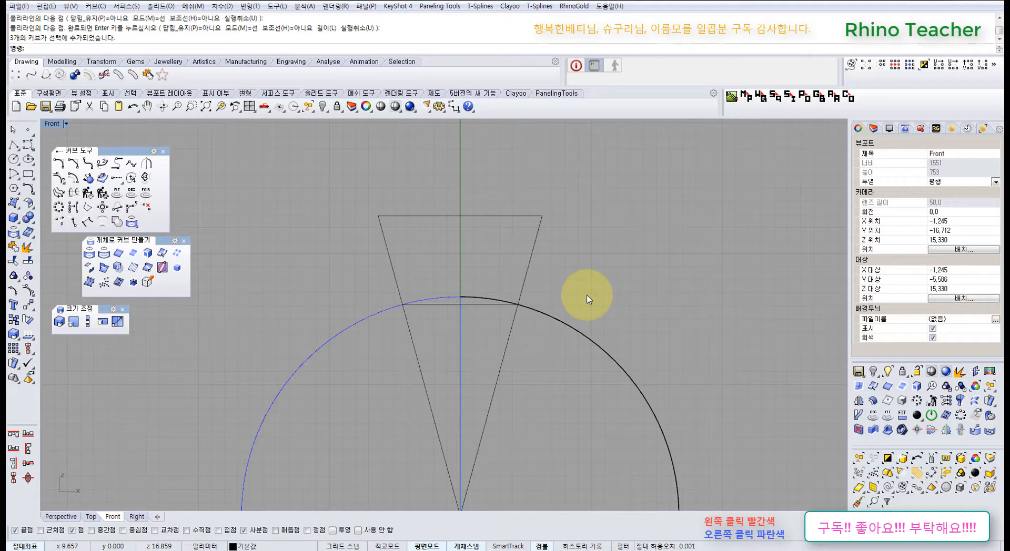
pyautogui.moveTo(356, 289); pyautogui.dragTo(647, 367)
pyautogui.moveTo(480, 331); pyautogui.dragTo(521, 329, button='right')
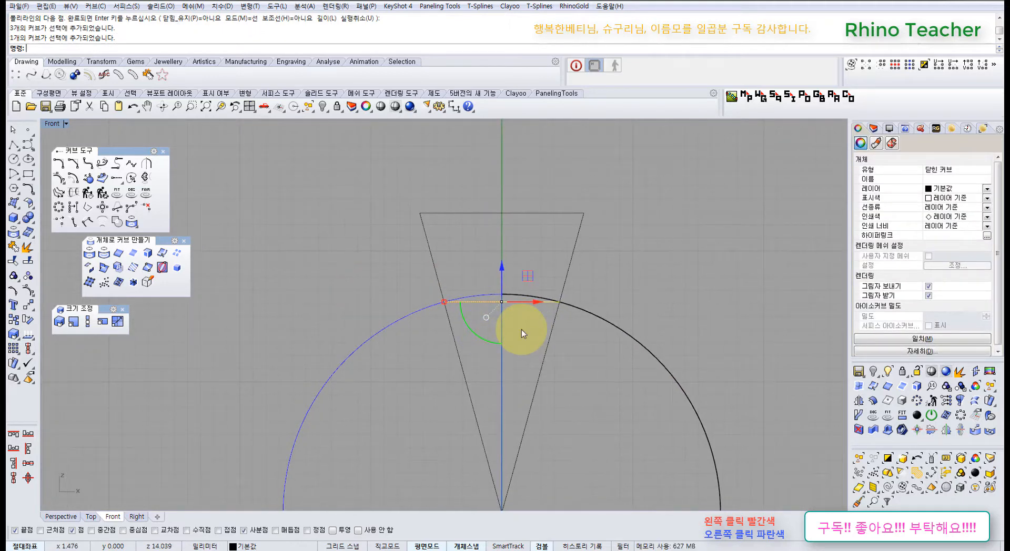
# - Move the circle straight up, farther from the sphere, in the Perspective view
pyautogui.hotkey('ctrl', 'F4')
pyautogui.click(508, 234)
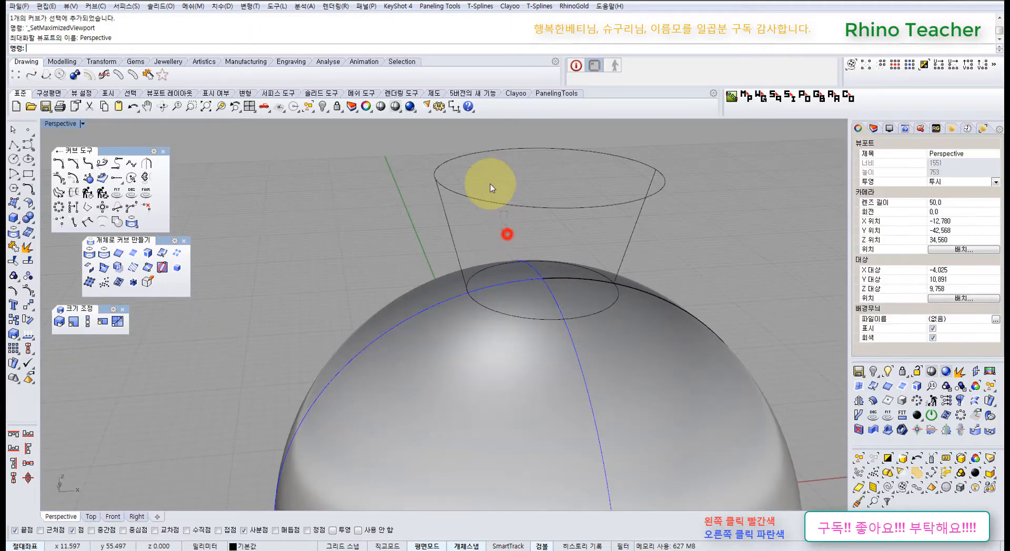
pyautogui.moveTo(490, 184); pyautogui.dragTo(490, 183)
pyautogui.scroll(-5, 492, 186)
pyautogui.keyDown('shift'); pyautogui.moveTo(510, 198); pyautogui.dragTo(508, 281, button='right'); pyautogui.keyUp('shift')
pyautogui.moveTo(526, 264); pyautogui.dragTo(522, 181)
# - In the Front view, draw a straight polyline from the left end of the raised circle to the origin (0)
pyautogui.hotkey('ctrl', 'F1')
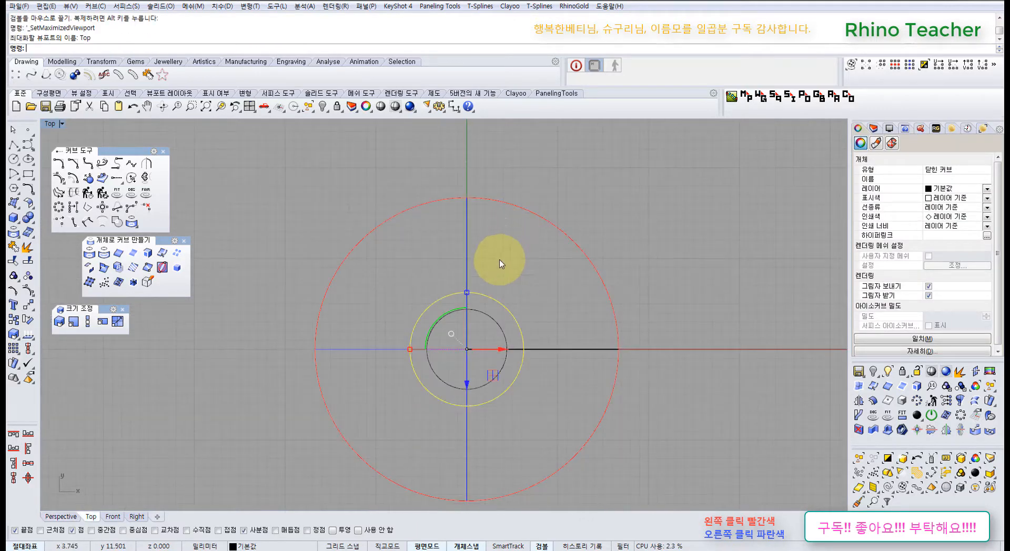
pyautogui.hotkey('ctrl', 'F2')
pyautogui.scroll(-6, 489, 302)
pyautogui.moveTo(485, 279); pyautogui.dragTo(315, 275, button='right')
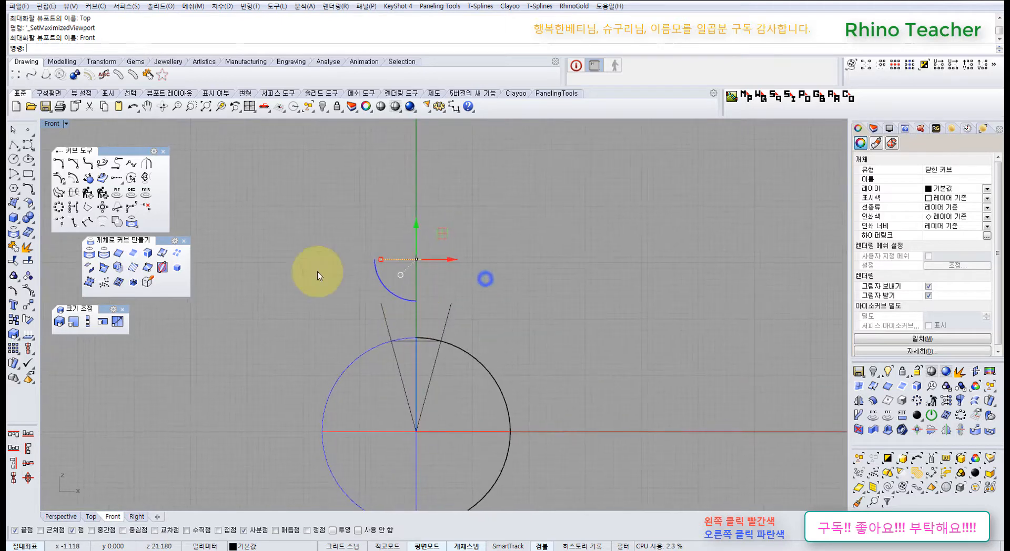
pyautogui.click(241, 238)
pyautogui.click(13, 143)
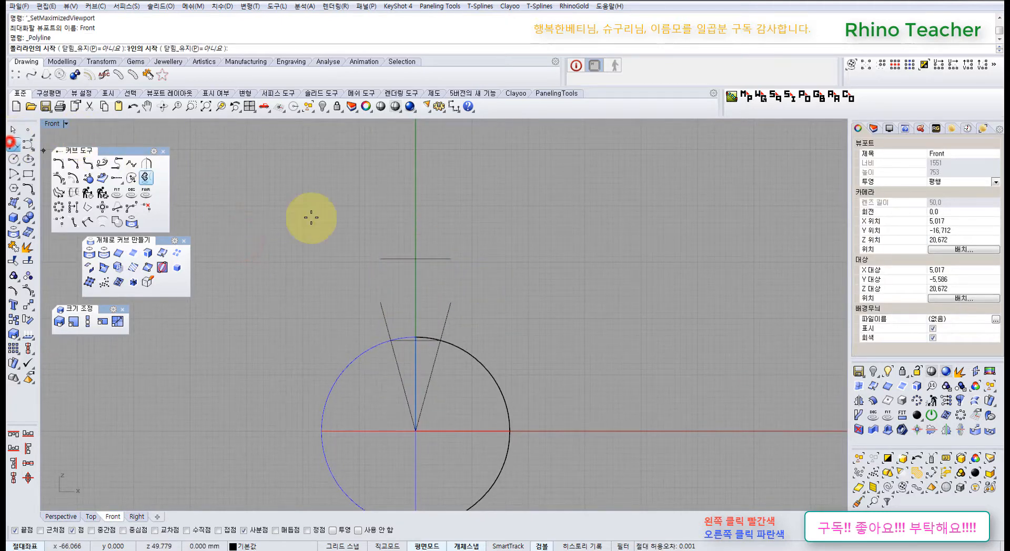
pyautogui.click(379, 260)
pyautogui.scroll(2, 417, 434)
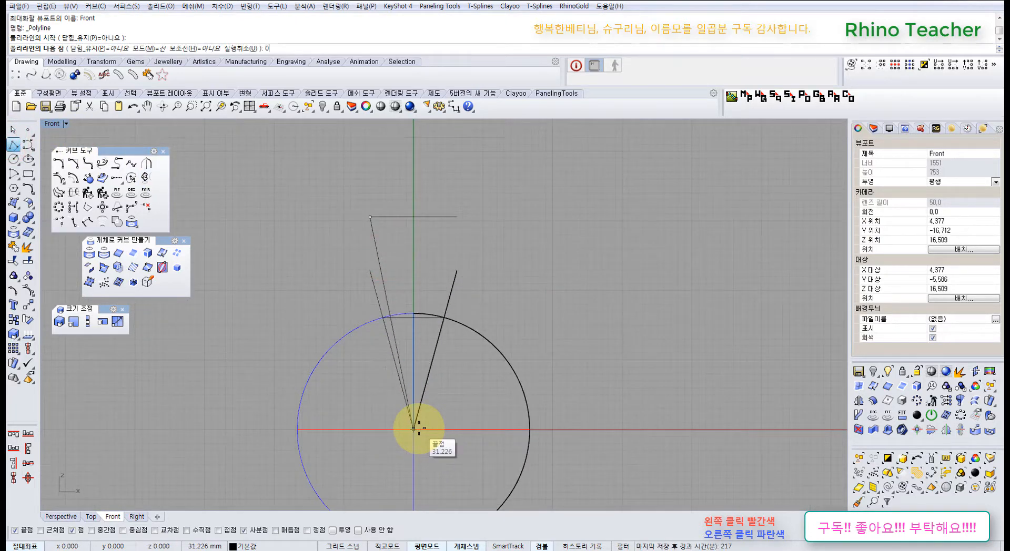
pyautogui.write('0')
pyautogui.press('Return')
pyautogui.click(454, 375)
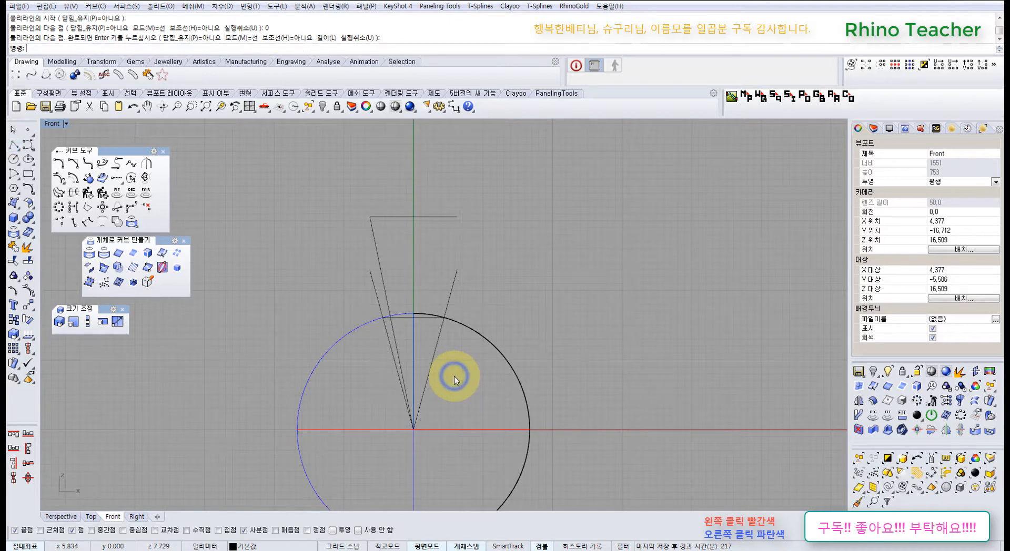
# - Pull the raised circle onto the sphere's surface in the Perspective view
pyautogui.hotkey('ctrl', 'F4')
pyautogui.moveTo(441, 322); pyautogui.dragTo(537, 373, button='right')
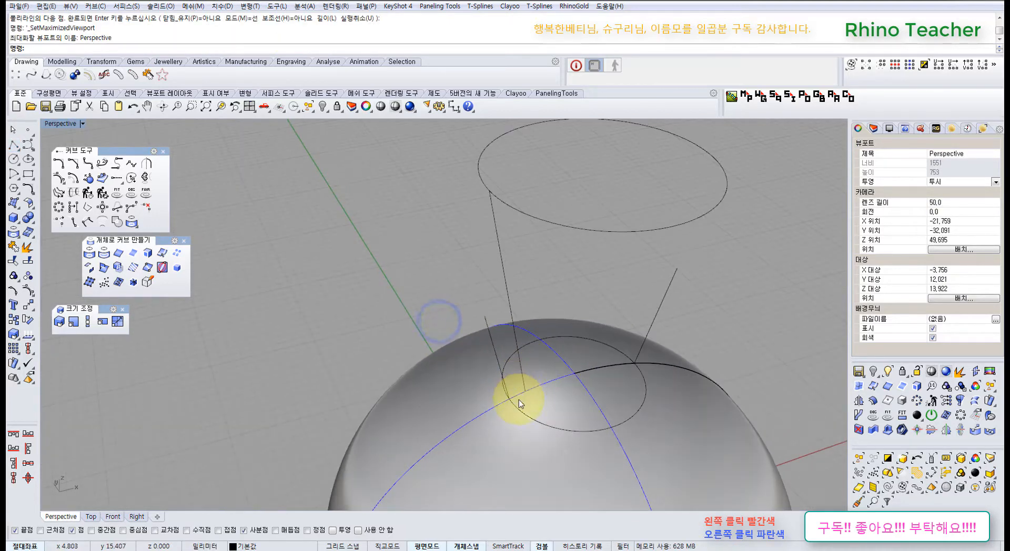
pyautogui.moveTo(575, 258); pyautogui.dragTo(553, 286, button='right')
pyautogui.moveTo(559, 277); pyautogui.dragTo(497, 176)
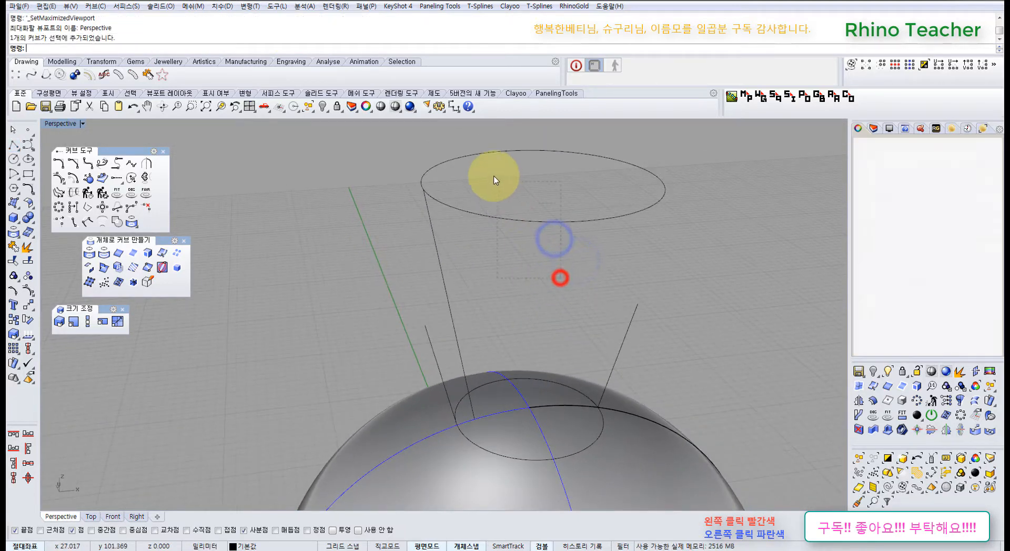
pyautogui.click(104, 253)
pyautogui.click(507, 416)
pyautogui.press('Return')
# - Delete the three slanted lines and the two pulled curves at the sphere's top
pyautogui.moveTo(432, 365)
pyautogui.mouseDown(button='right')
pyautogui.moveTo(455, 384)
pyautogui.moveTo(514, 383)
pyautogui.moveTo(548, 355)
pyautogui.moveTo(528, 336)
pyautogui.moveTo(593, 314)
pyautogui.moveTo(513, 315)
pyautogui.mouseUp(button='right')
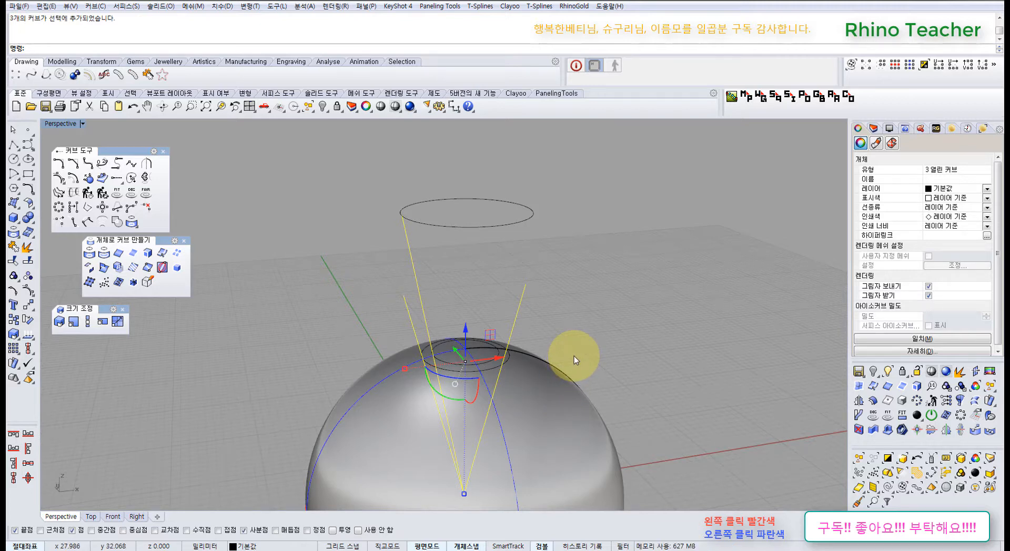
pyautogui.moveTo(574, 355); pyautogui.dragTo(525, 331, button='right')
pyautogui.moveTo(307, 316); pyautogui.dragTo(637, 416)
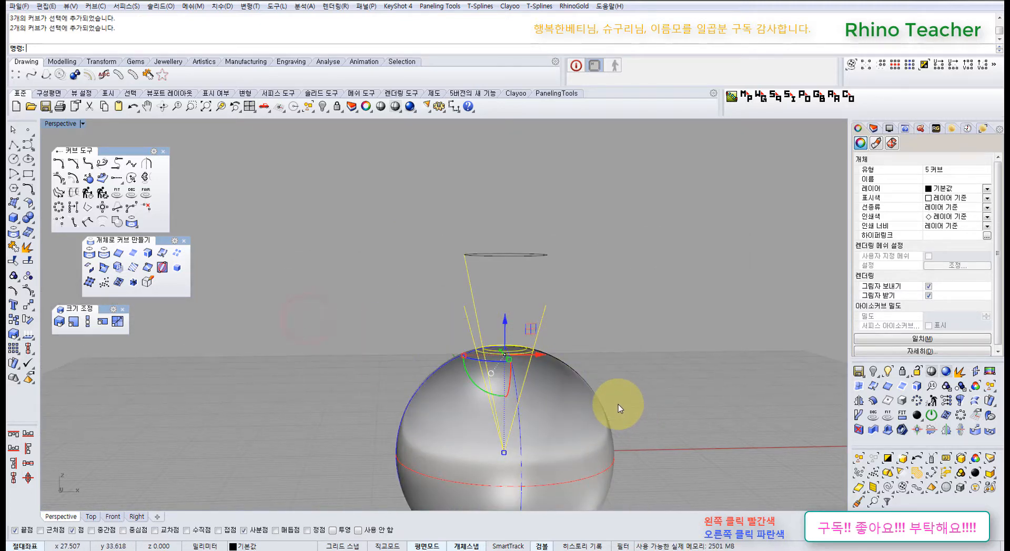
pyautogui.press('Delete')
# - In the Front view, draw a horizontal polyline from the origin (0) to a point beyond the sphere's right side
pyautogui.moveTo(600, 311); pyautogui.dragTo(496, 270)
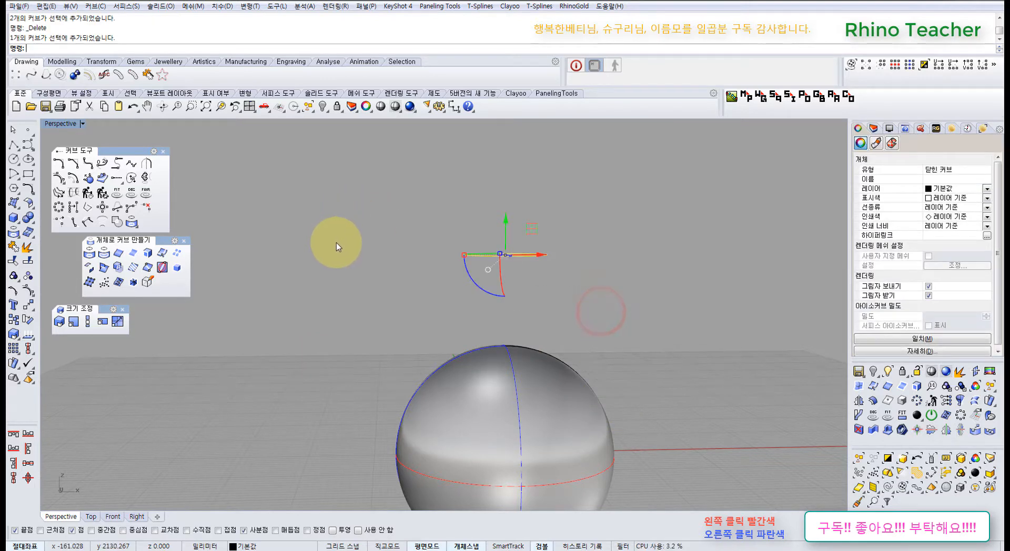
pyautogui.hotkey('ctrl', 'F2')
pyautogui.moveTo(387, 316); pyautogui.dragTo(424, 309, button='right')
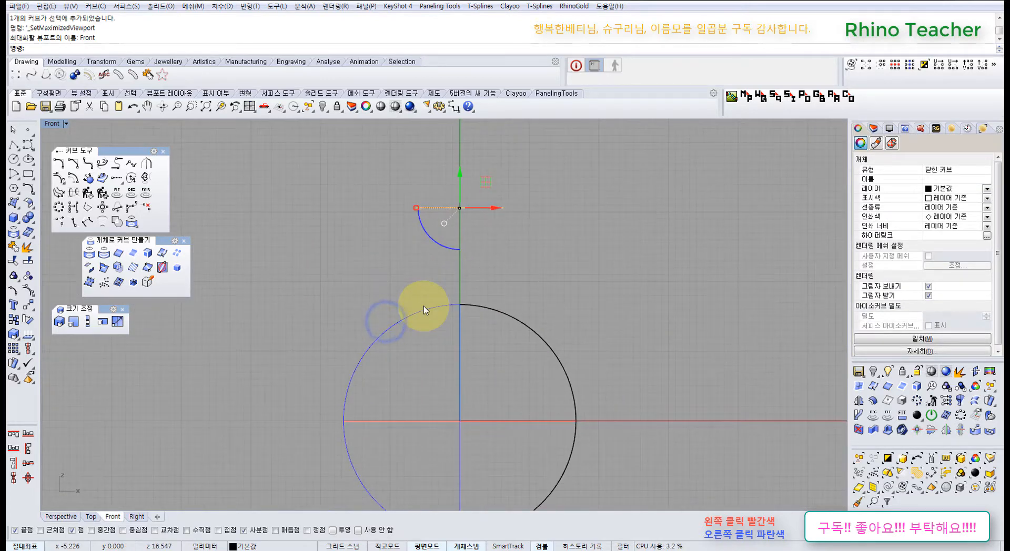
pyautogui.click(17, 144)
pyautogui.moveTo(323, 390); pyautogui.dragTo(380, 272, button='right')
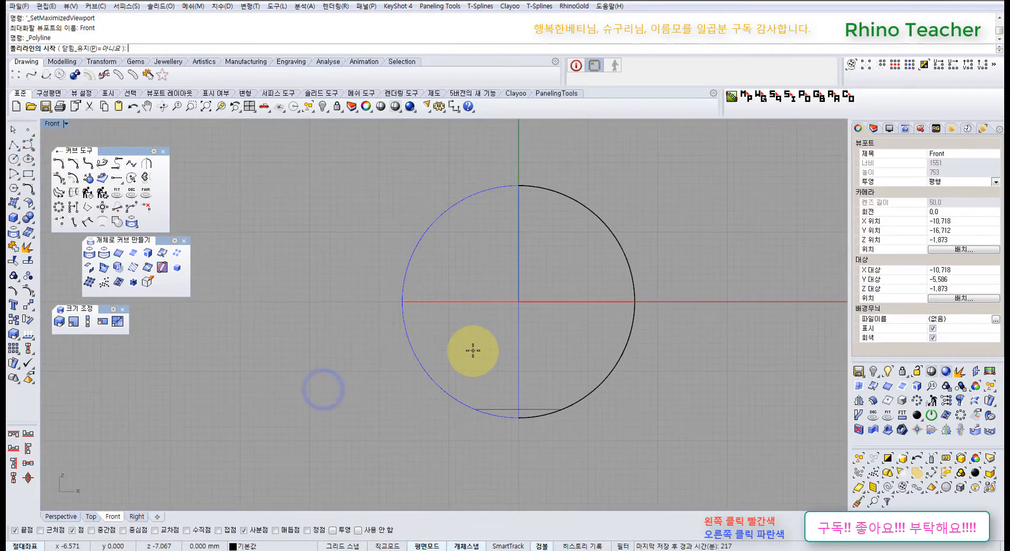
pyautogui.write('0')
pyautogui.press('Return')
pyautogui.click(740, 295)
pyautogui.rightClick(740, 295)
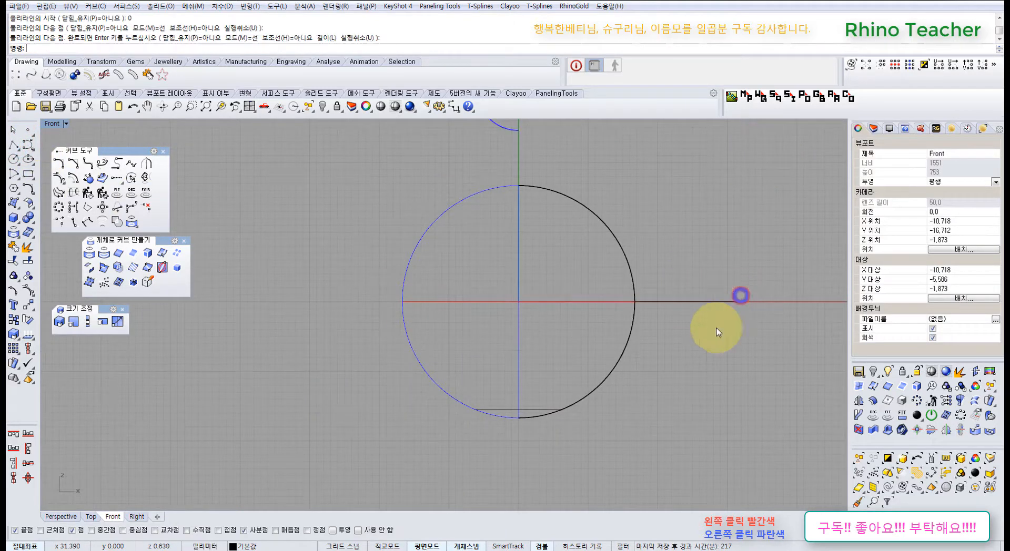
# - Delete the short horizontal curve near the sphere's lower end in the Front view
pyautogui.moveTo(250, 376); pyautogui.dragTo(626, 497)
pyautogui.moveTo(658, 461); pyautogui.dragTo(528, 455, button='right')
pyautogui.press('Delete')
# - Shift the horizontal line toward the sphere's left side and stretch it so it extends beyond both sides of the sphere
pyautogui.moveTo(682, 424); pyautogui.dragTo(549, 250)
pyautogui.moveTo(548, 250); pyautogui.dragTo(613, 314, button='right')
pyautogui.moveTo(599, 357); pyautogui.dragTo(479, 361)
pyautogui.scroll(2, 437, 365)
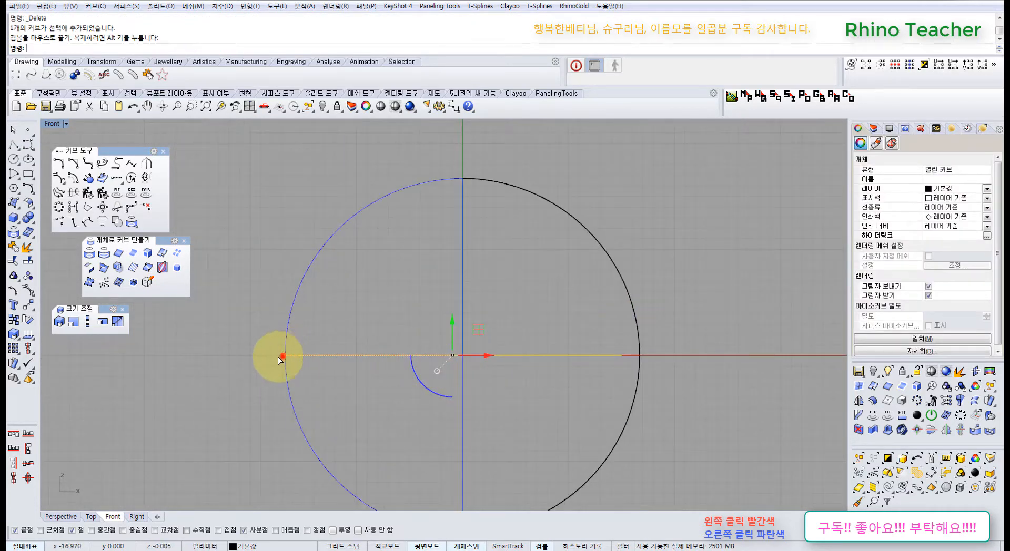
pyautogui.moveTo(282, 356); pyautogui.dragTo(200, 357)
pyautogui.moveTo(380, 443); pyautogui.dragTo(482, 352, button='right')
pyautogui.click(348, 428)
pyautogui.scroll(-2, 388, 397)
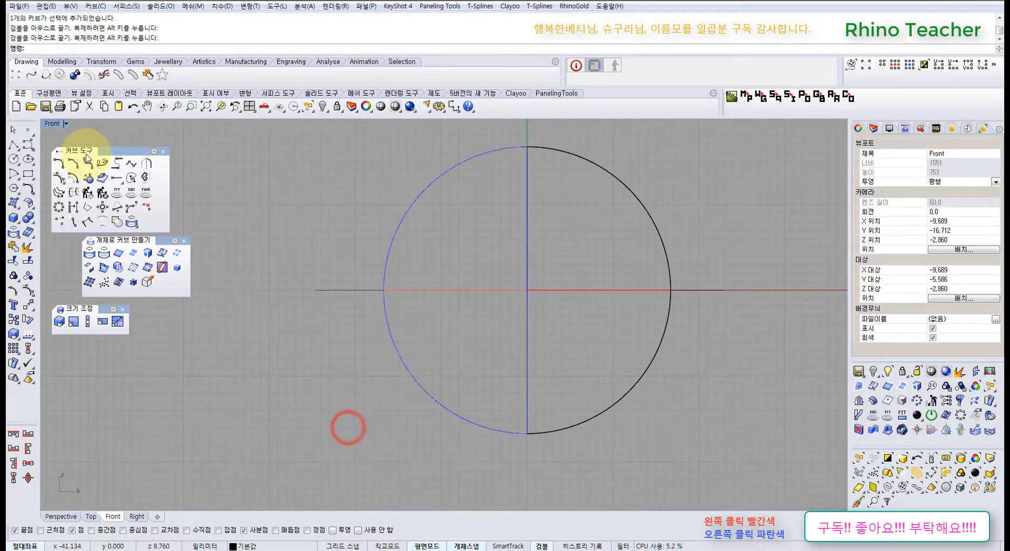
# - In the Front view, draw a straight polyline from the origin (0) to a point outside the sphere's lower-left side
pyautogui.click(16, 150)
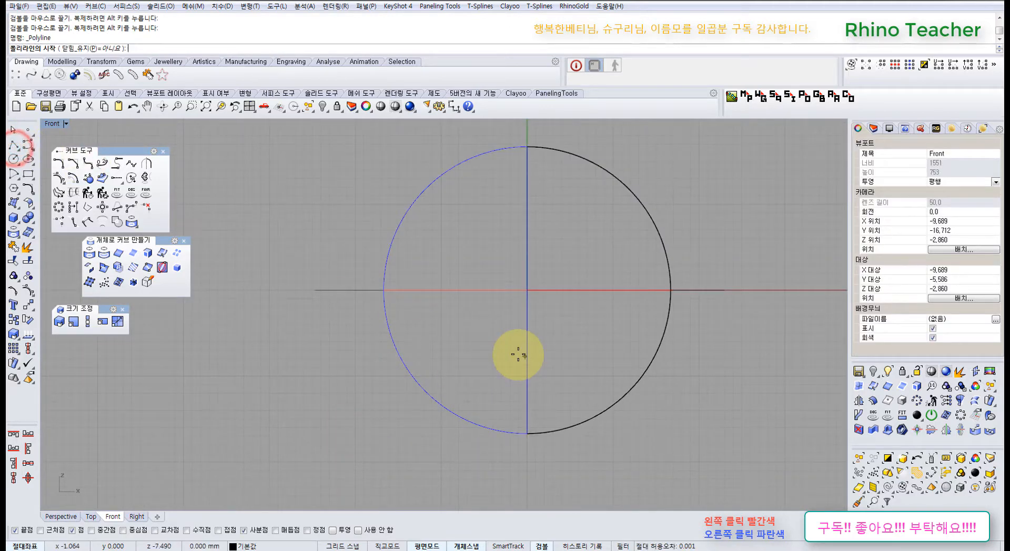
pyautogui.write('0')
pyautogui.press('Return')
pyautogui.click(401, 453)
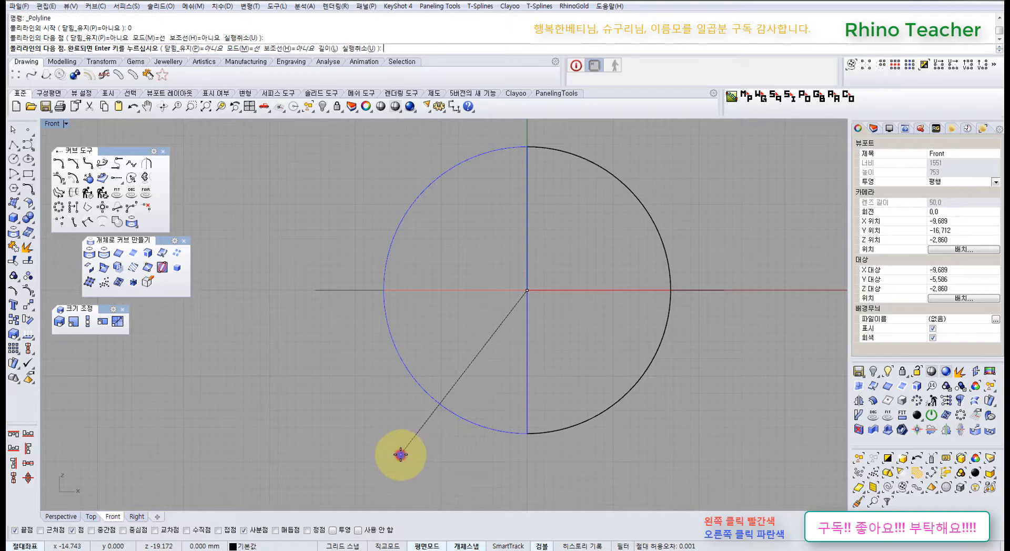
pyautogui.rightClick(401, 453)
pyautogui.scroll(3, 452, 458)
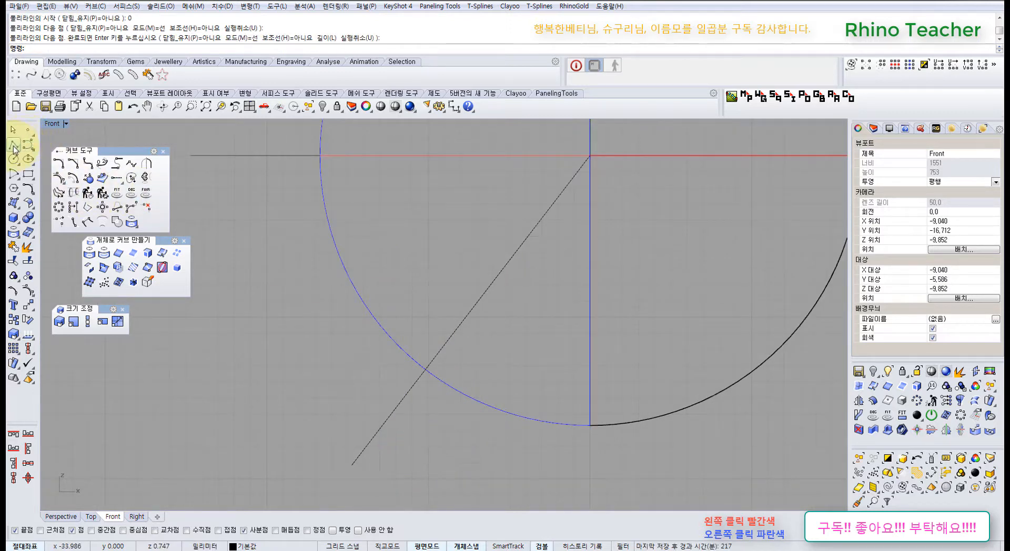
pyautogui.click(16, 149)
pyautogui.click(447, 334)
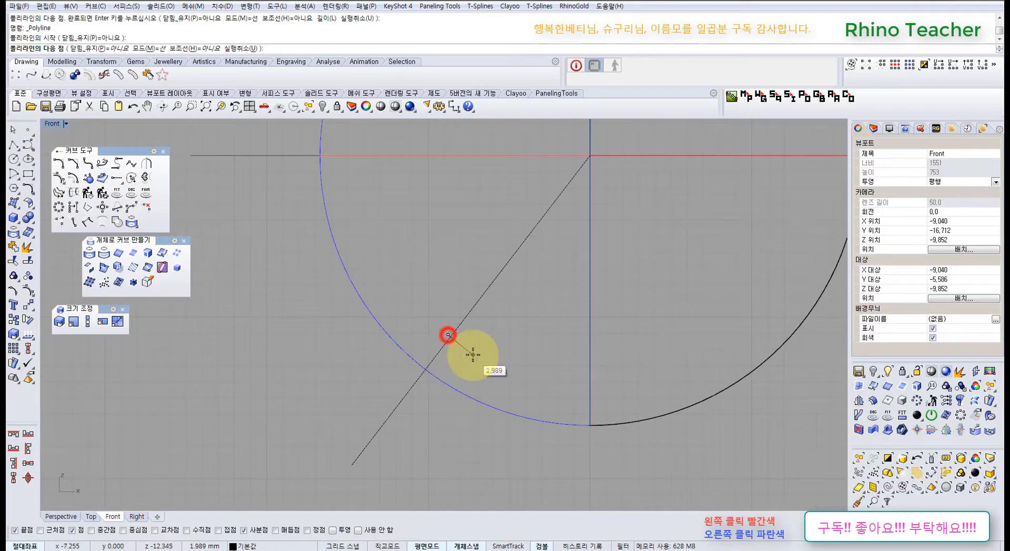
pyautogui.click(477, 357)
pyautogui.press('Escape')
pyautogui.scroll(-8, 450, 384)
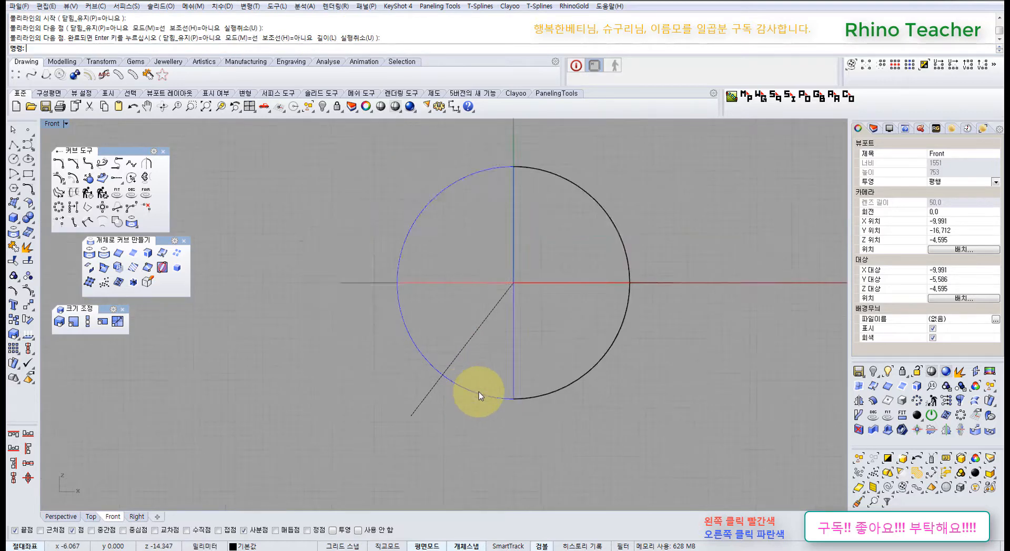
pyautogui.moveTo(478, 394); pyautogui.dragTo(437, 354, button='right')
pyautogui.click(433, 407)
pyautogui.scroll(4, 438, 255)
pyautogui.moveTo(454, 241); pyautogui.dragTo(422, 278, button='right')
pyautogui.scroll(-5, 427, 249)
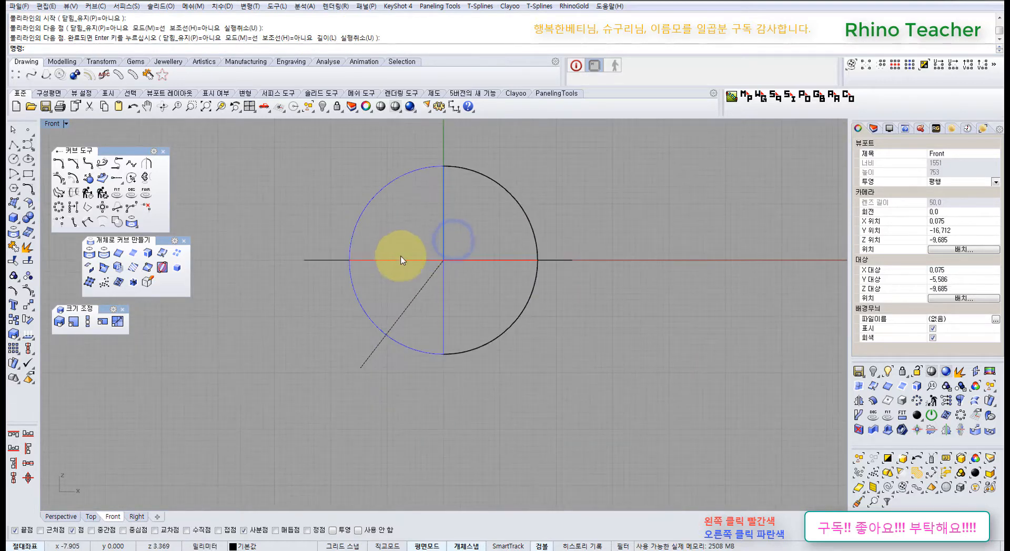
# - Split the sphere with the horizontal line running through its centre
pyautogui.moveTo(436, 181); pyautogui.dragTo(383, 315, button='right')
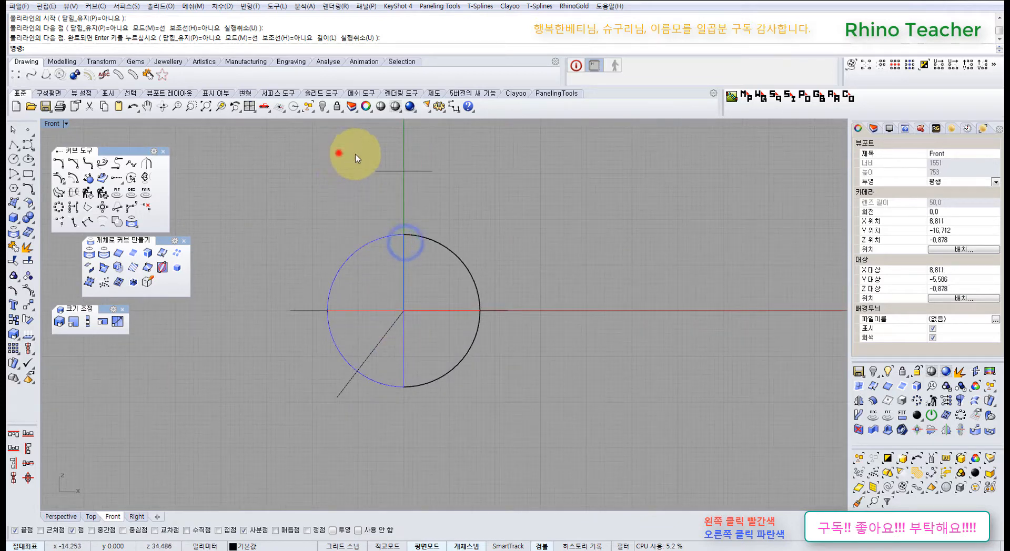
pyautogui.moveTo(357, 158); pyautogui.dragTo(469, 203)
pyautogui.moveTo(541, 293); pyautogui.dragTo(439, 267)
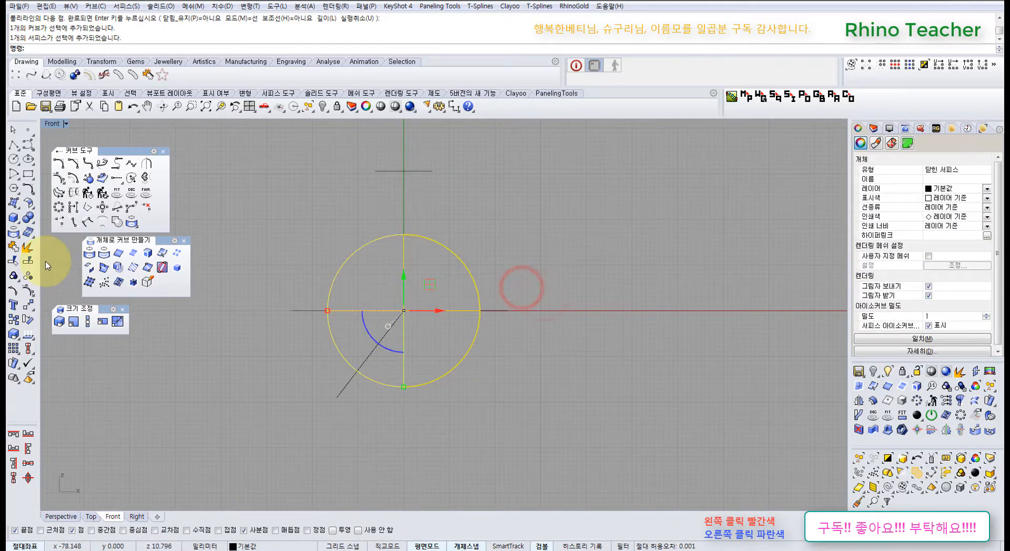
pyautogui.click(27, 261)
pyautogui.scroll(3, 244, 282)
pyautogui.click(341, 354)
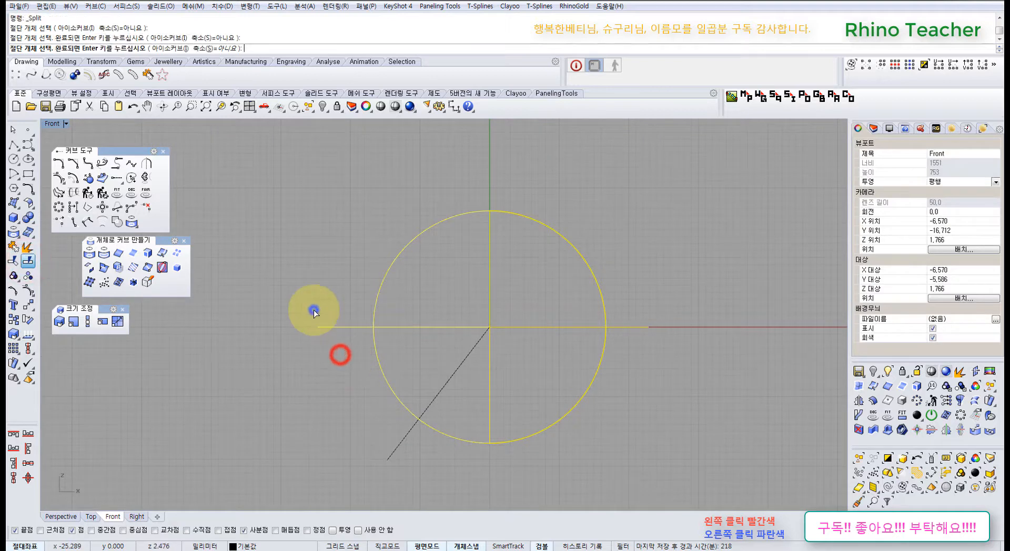
pyautogui.rightClick(314, 308)
# - Delete the upper half of the sphere and the horizontal cutting line
pyautogui.press('Delete')
pyautogui.click(408, 273)
pyautogui.click(437, 264)
pyautogui.moveTo(367, 273); pyautogui.dragTo(410, 291, button='right')
pyautogui.press('Delete')
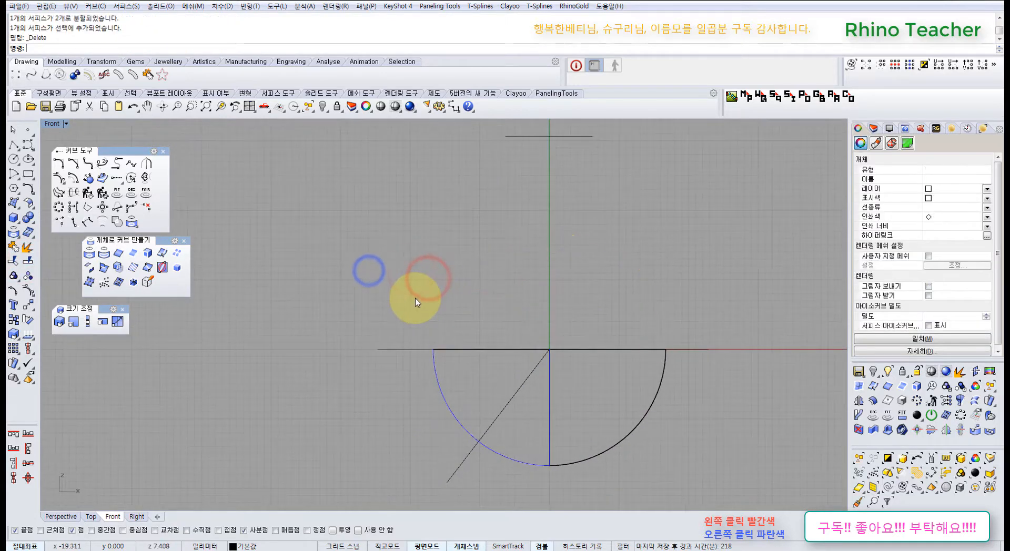
pyautogui.click(407, 305)
pyautogui.moveTo(597, 309); pyautogui.dragTo(511, 305, button='right')
pyautogui.click(566, 264)
# - Move the small circle down the vertical axis until it sits inside the hemisphere just below its rim
pyautogui.scroll(-3, 390, 315)
pyautogui.click(416, 221)
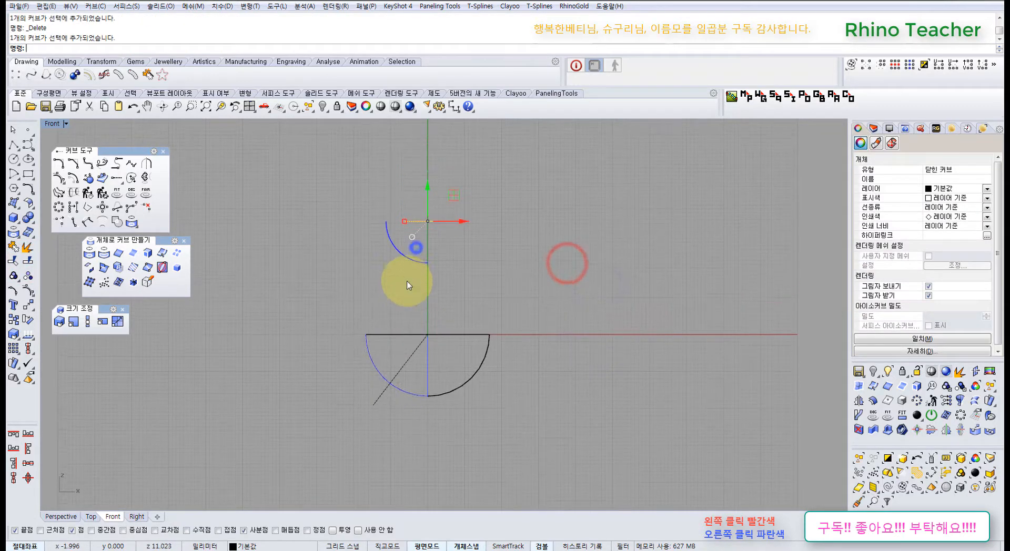
pyautogui.moveTo(430, 187); pyautogui.dragTo(433, 286)
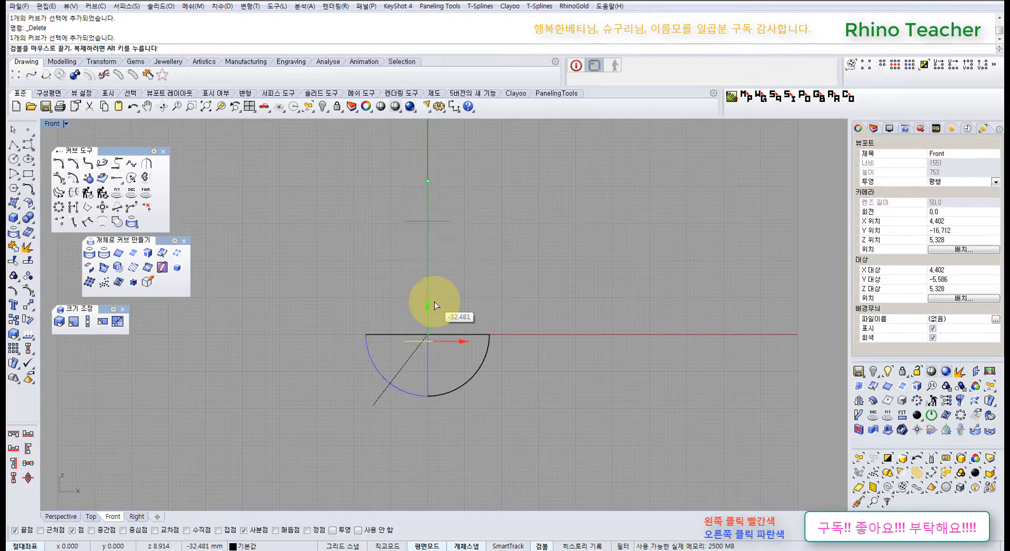
pyautogui.moveTo(439, 289); pyautogui.dragTo(421, 324)
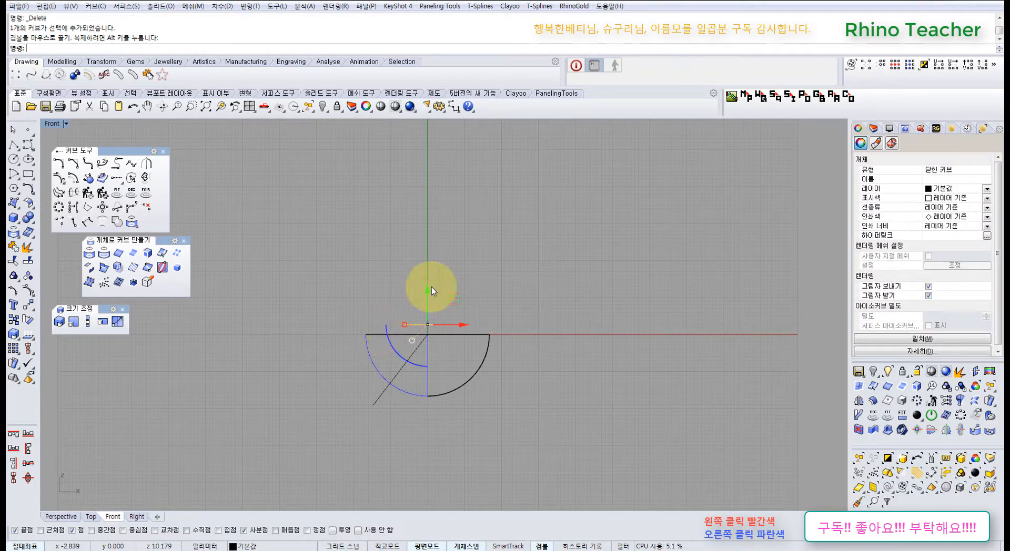
pyautogui.moveTo(430, 289); pyautogui.dragTo(434, 312)
pyautogui.scroll(5, 400, 353)
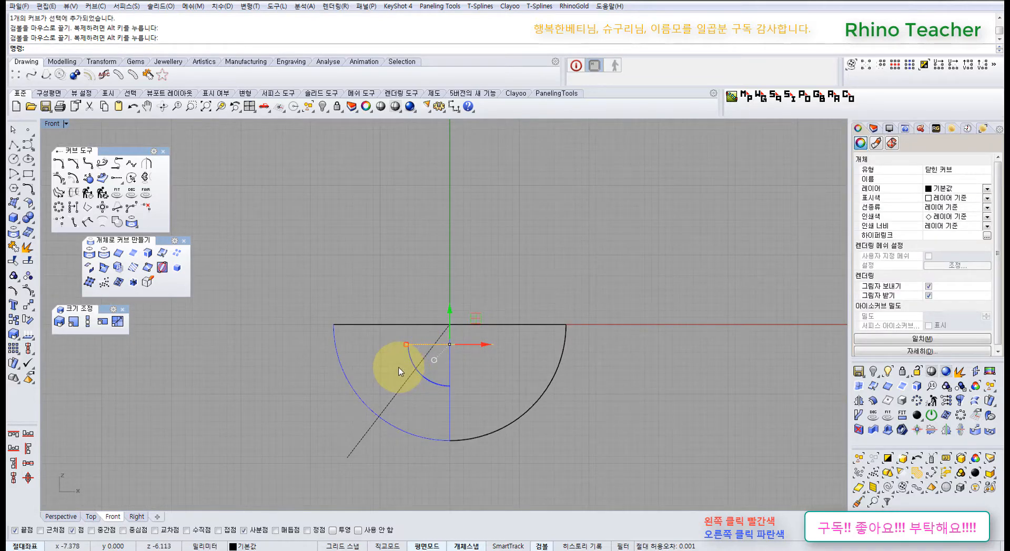
pyautogui.moveTo(450, 298); pyautogui.dragTo(448, 279)
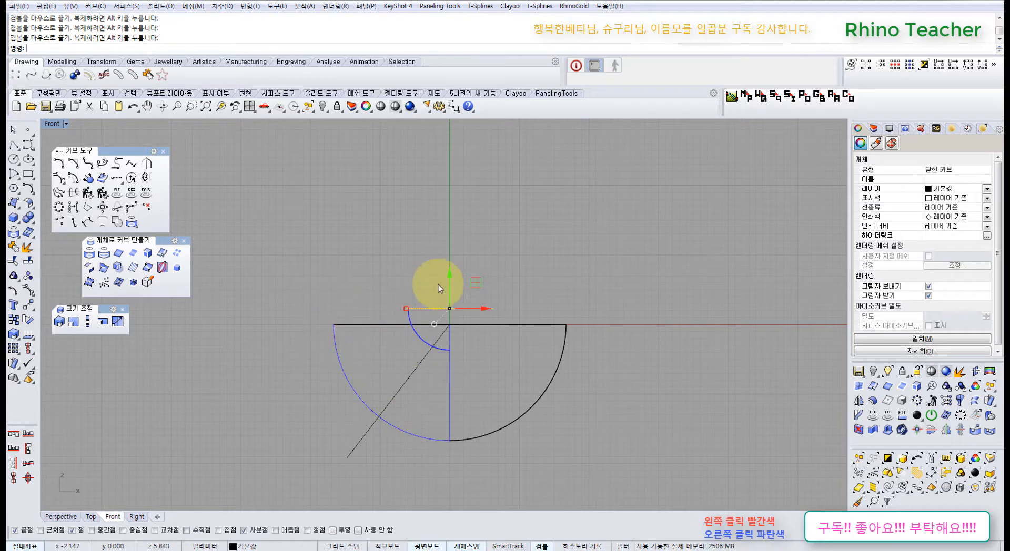
pyautogui.moveTo(454, 291); pyautogui.dragTo(493, 340)
pyautogui.scroll(5, 415, 315)
pyautogui.scroll(-3, 428, 320)
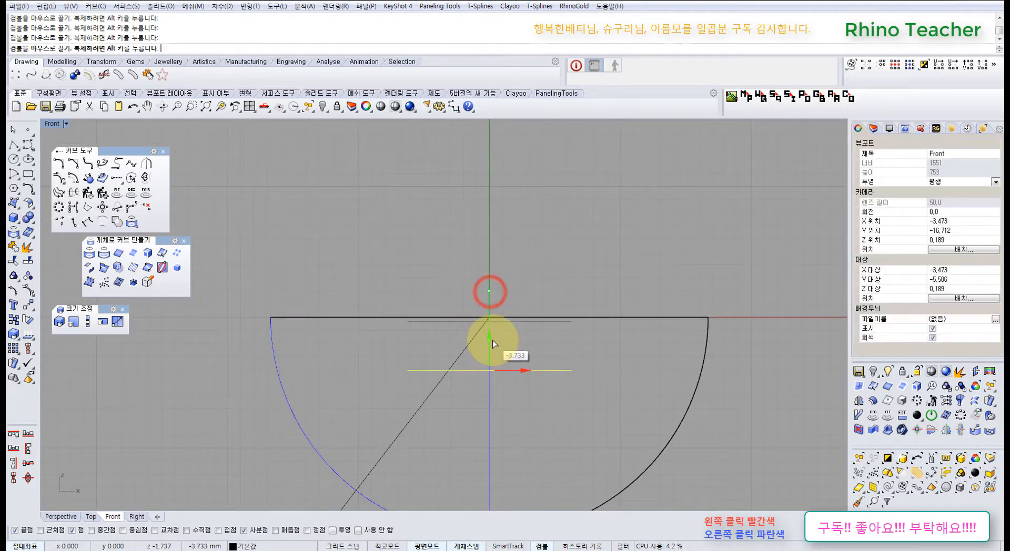
# - Delete the diagonal line that starts at the centre of the hemisphere
pyautogui.moveTo(440, 440); pyautogui.dragTo(392, 422)
pyautogui.scroll(-2, 391, 421)
pyautogui.rightClick(417, 401)
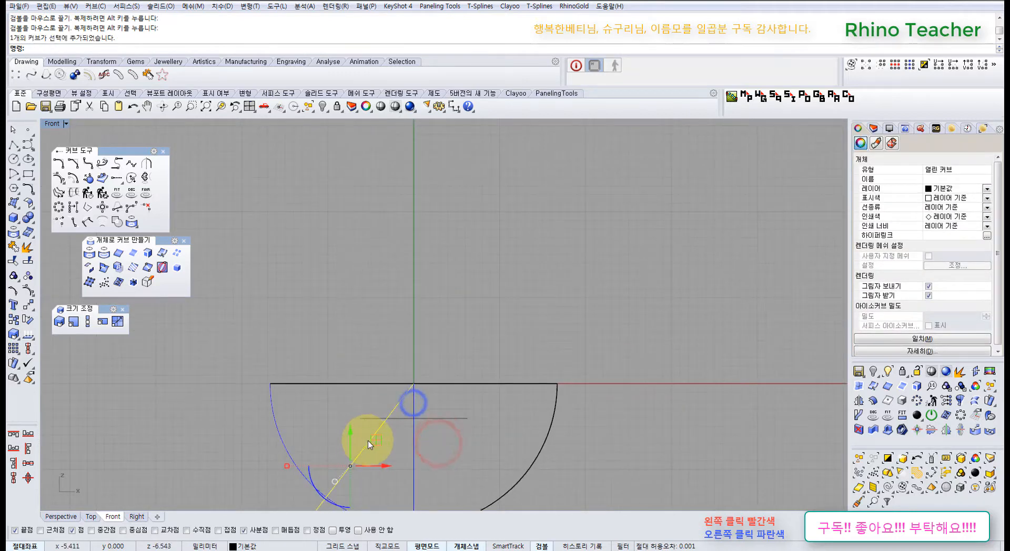
pyautogui.moveTo(551, 436); pyautogui.dragTo(426, 325, button='right')
pyautogui.scroll(3, 423, 329)
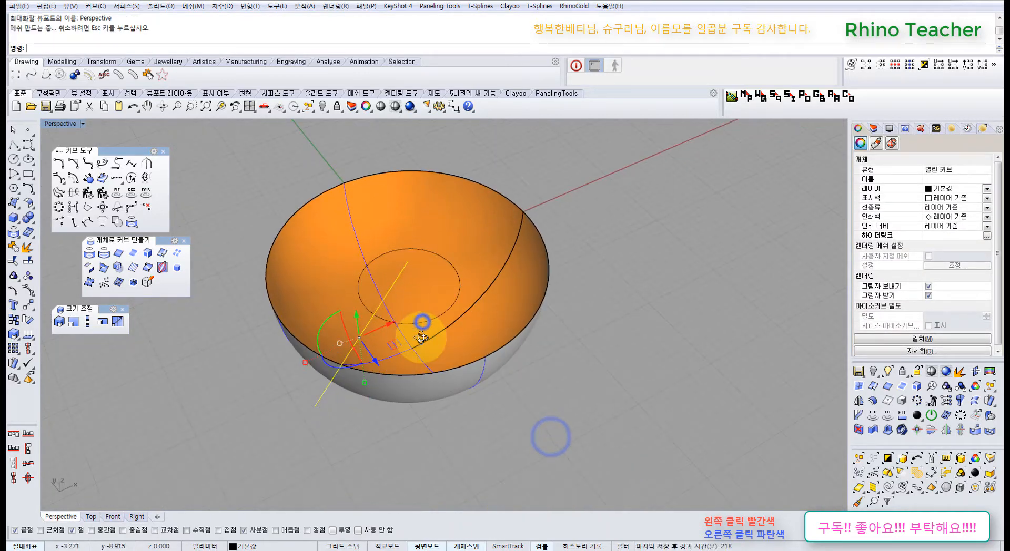
pyautogui.press('Delete')
# - Pull the small circle onto the hemisphere surface
pyautogui.click(408, 326)
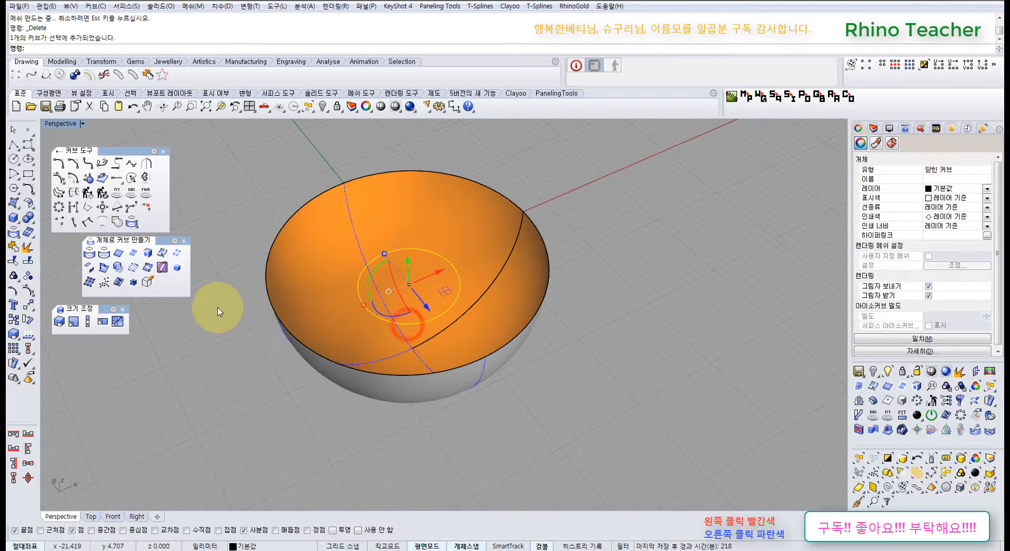
pyautogui.click(103, 266)
pyautogui.click(377, 238)
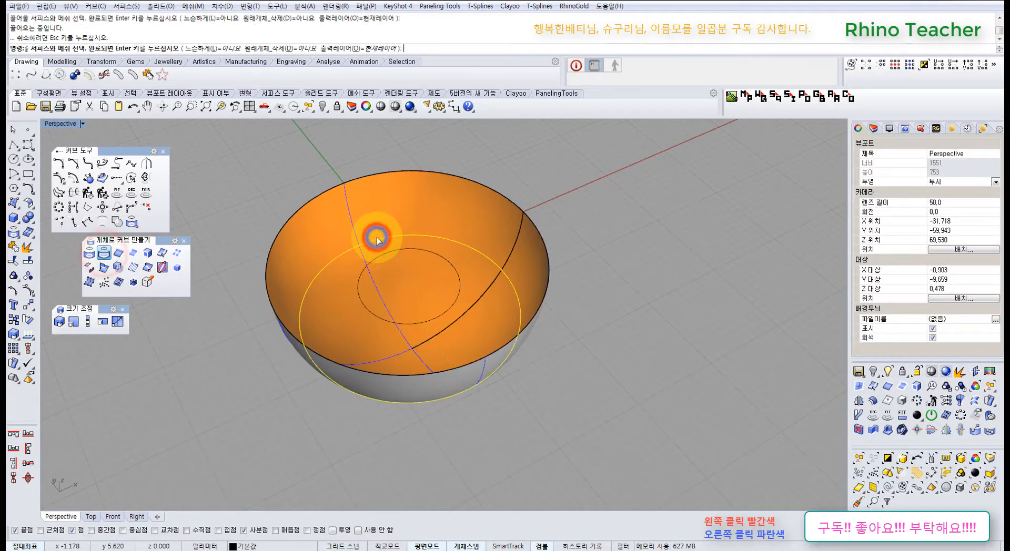
pyautogui.press('Return')
# - Inspect the hemisphere's control points, hide them again and undo the curve pull
pyautogui.moveTo(390, 252); pyautogui.dragTo(413, 241, button='right')
pyautogui.click(406, 248)
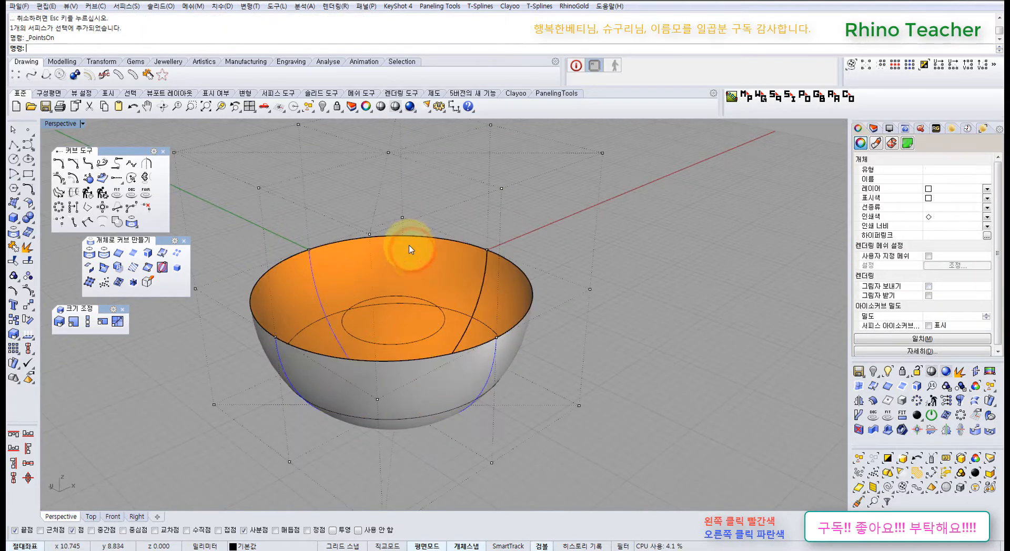
pyautogui.rightClick(438, 301)
pyautogui.moveTo(416, 286); pyautogui.dragTo(487, 424, button='right')
pyautogui.click(446, 234)
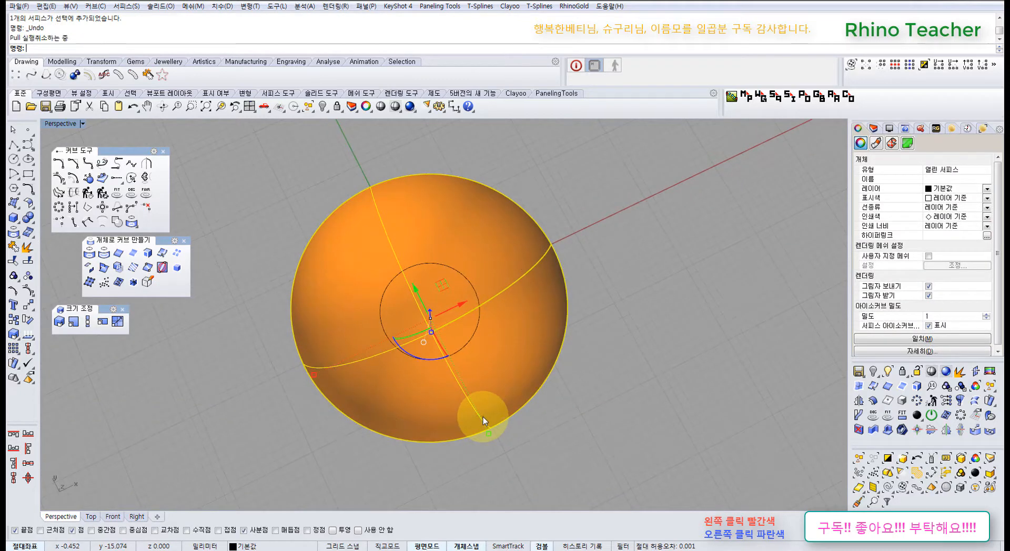
pyautogui.hotkey('ctrl', 'z')
pyautogui.moveTo(474, 382); pyautogui.dragTo(430, 417, button='right')
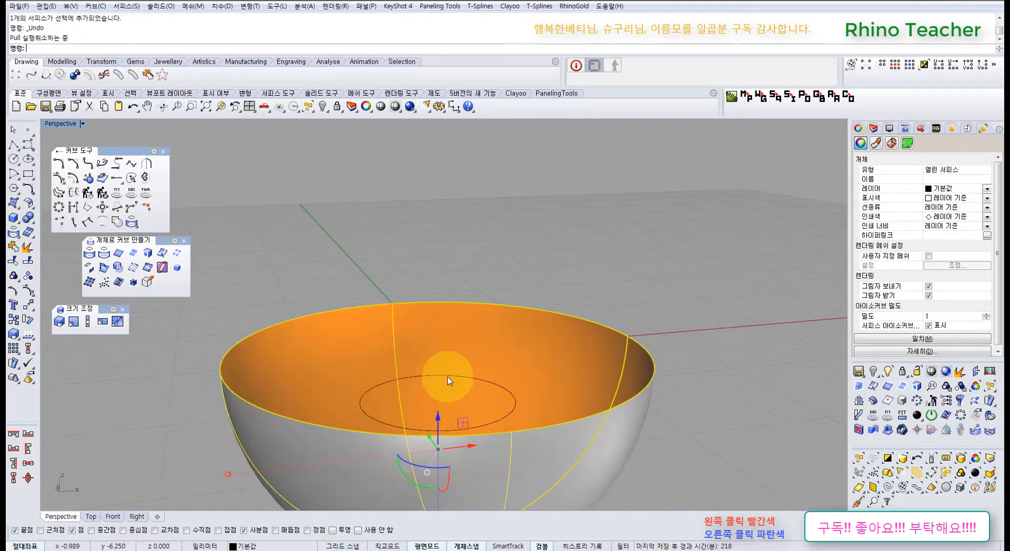
# - Flatten the hemisphere vertically in the front view with Scale1D, using the rim centre as origin, to less than half its depth
pyautogui.click(447, 377)
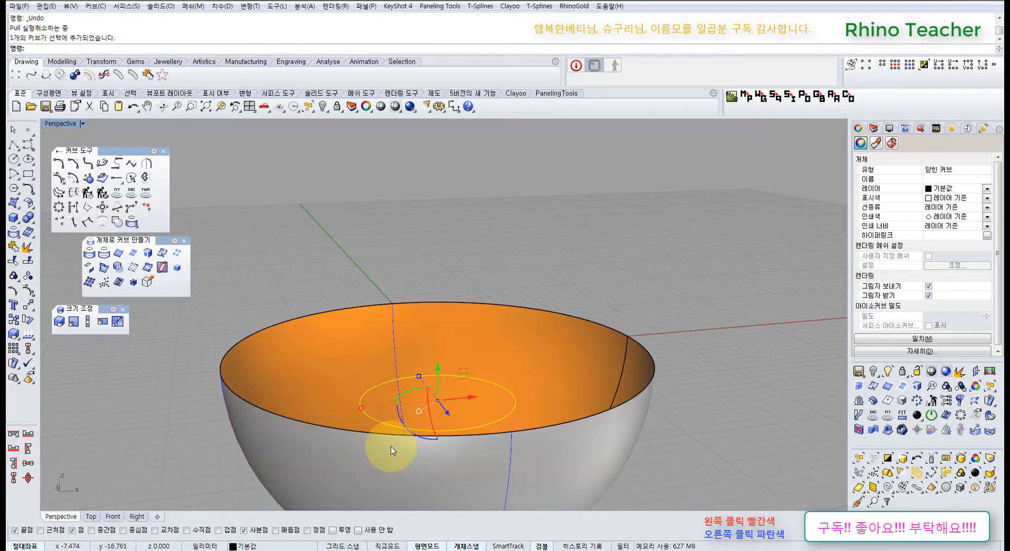
pyautogui.hotkey('ctrl', 'F2')
pyautogui.rightClick(378, 461)
pyautogui.click(518, 382)
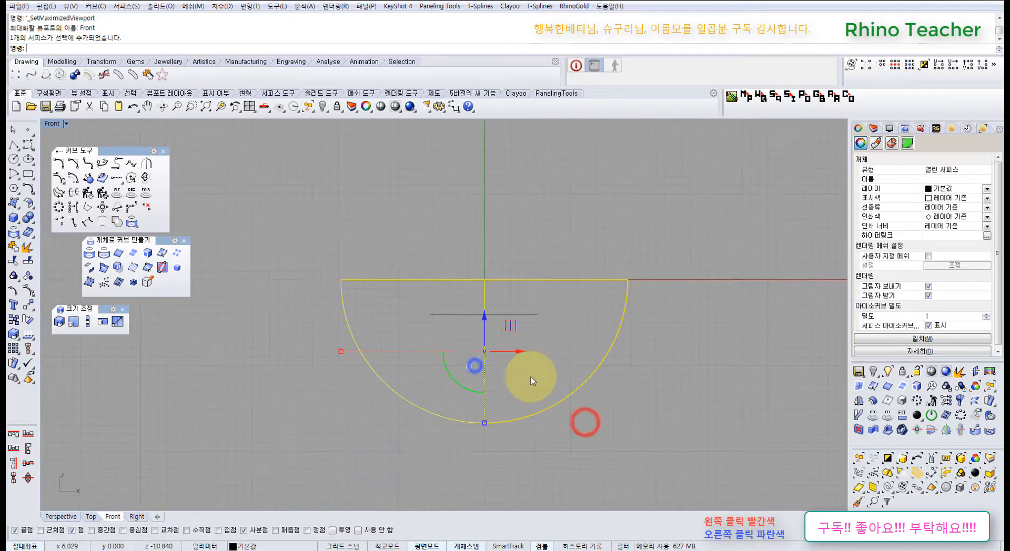
pyautogui.click(90, 324)
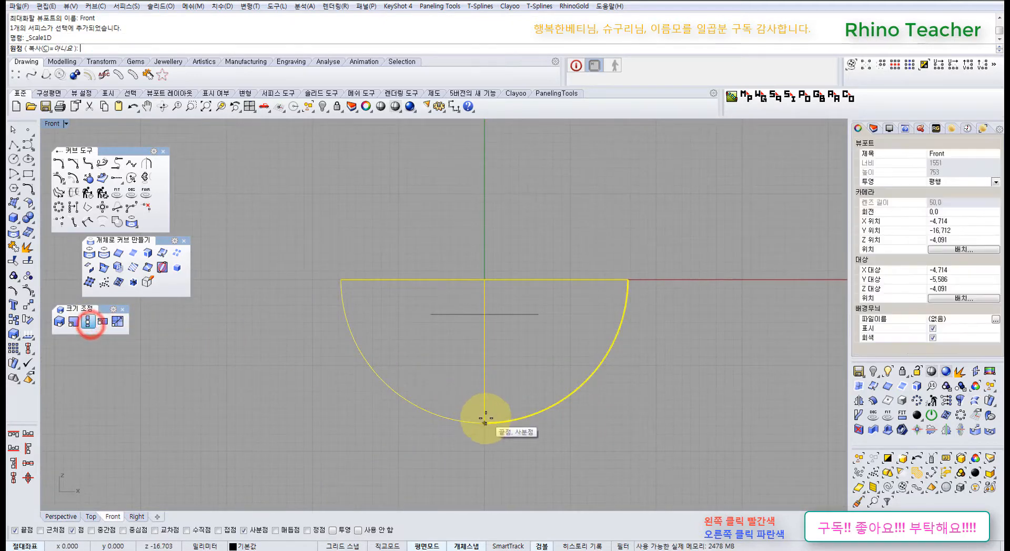
pyautogui.click(485, 280)
pyautogui.click(482, 472)
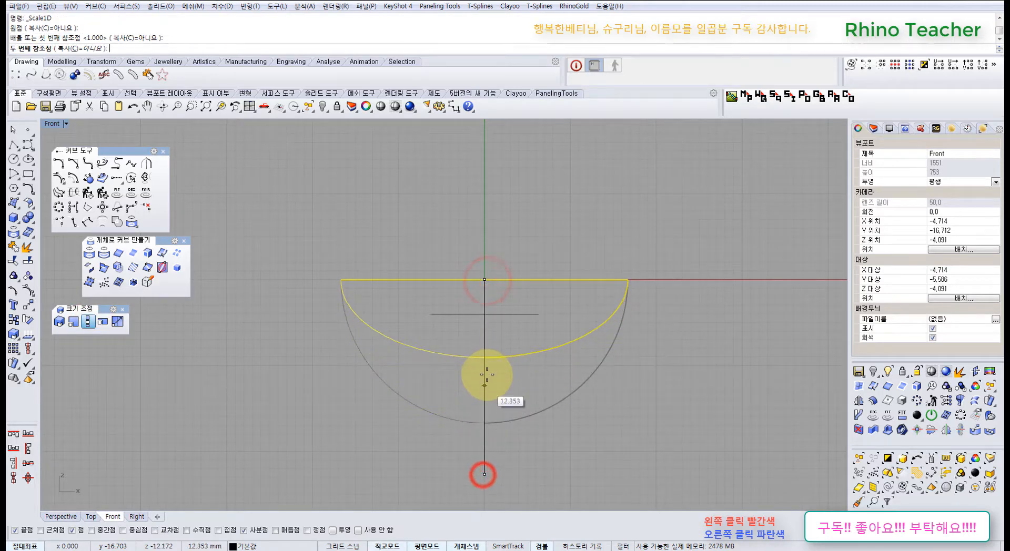
pyautogui.click(486, 359)
# - Move the small circle straight up so it sits above the rim of the flattened bowl
pyautogui.moveTo(401, 227); pyautogui.dragTo(567, 402)
pyautogui.moveTo(523, 270); pyautogui.dragTo(483, 393, button='right')
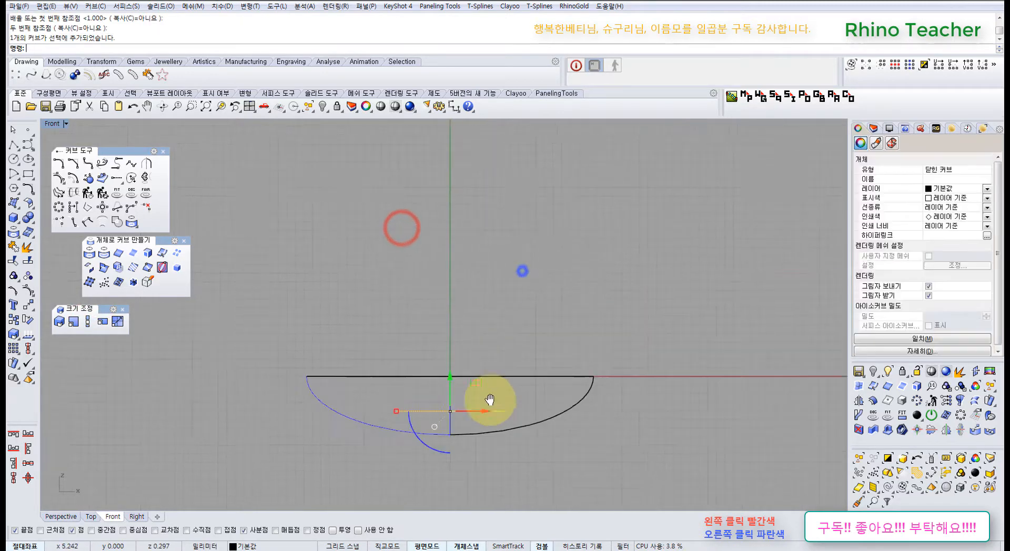
pyautogui.moveTo(446, 405); pyautogui.dragTo(501, 367)
# - Try to pull the raised circle onto the flattened bowl surface in the perspective view
pyautogui.hotkey('ctrl', 'F4')
pyautogui.moveTo(508, 342); pyautogui.dragTo(489, 379, button='right')
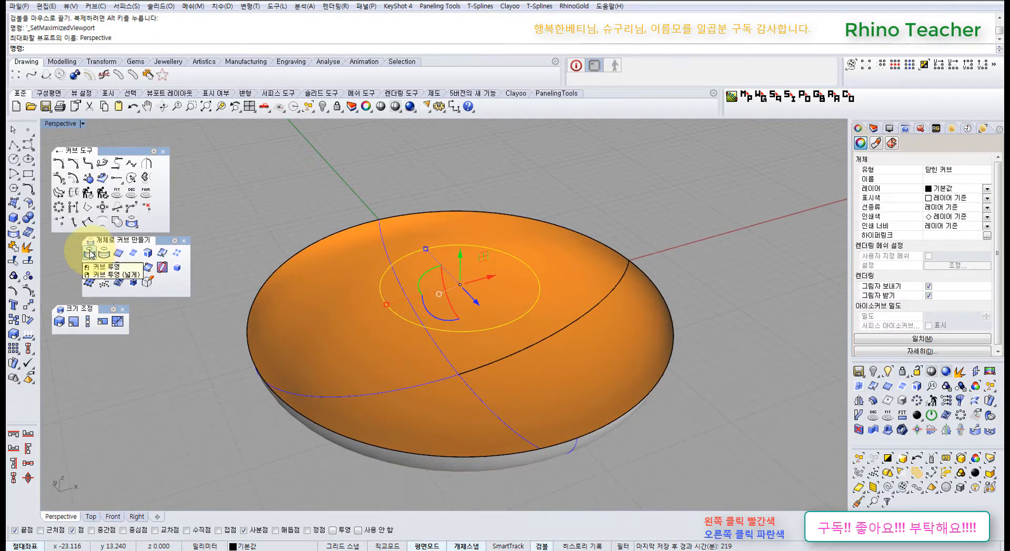
pyautogui.click(101, 261)
pyautogui.click(357, 357)
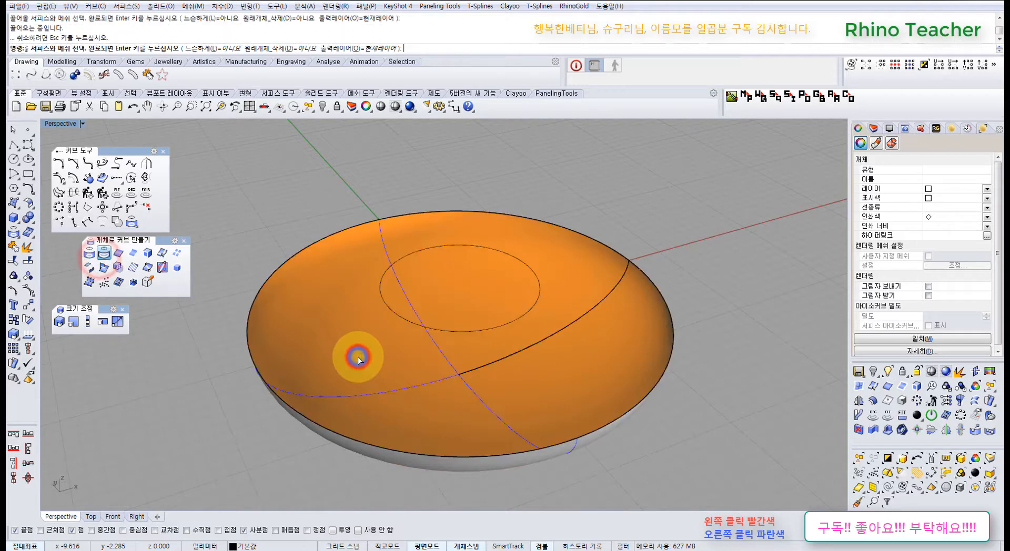
# - Flip the normal direction of the bowl surface
pyautogui.click(395, 394)
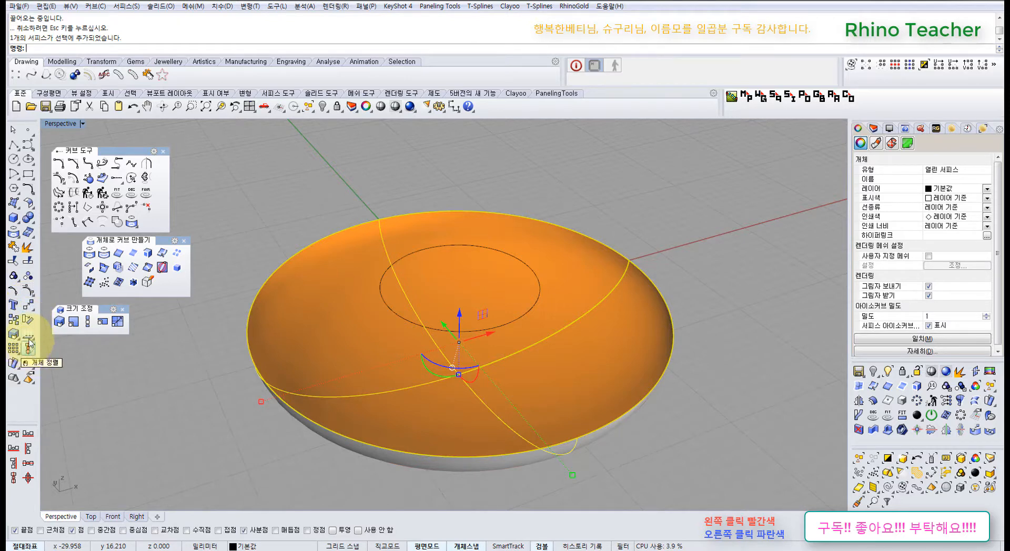
pyautogui.click(162, 417)
pyautogui.moveTo(162, 416); pyautogui.dragTo(345, 256, button='right')
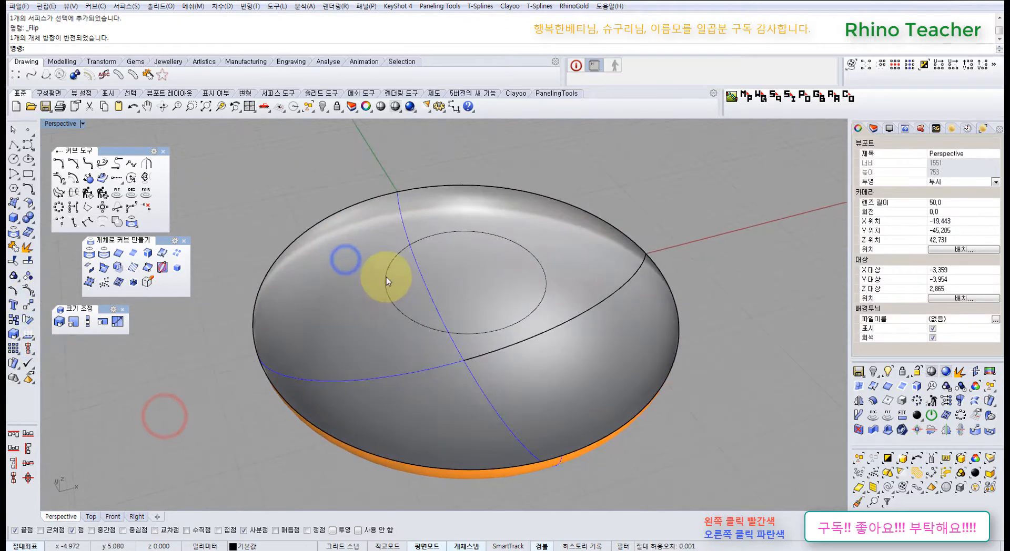
# - Try again to pull the circle onto the bowl surface with its direction flipped
pyautogui.click(385, 276)
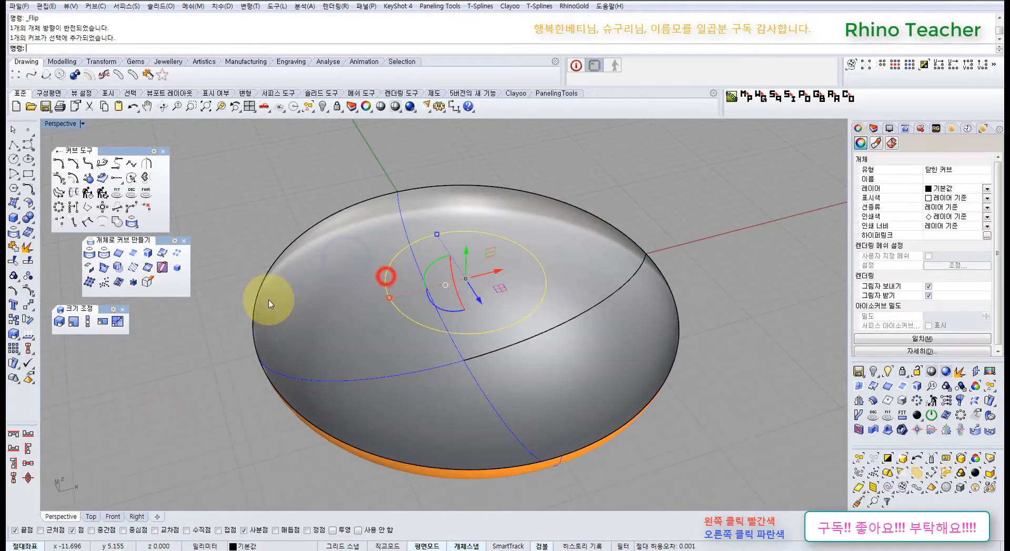
pyautogui.click(106, 253)
pyautogui.click(363, 317)
pyautogui.rightClick(363, 317)
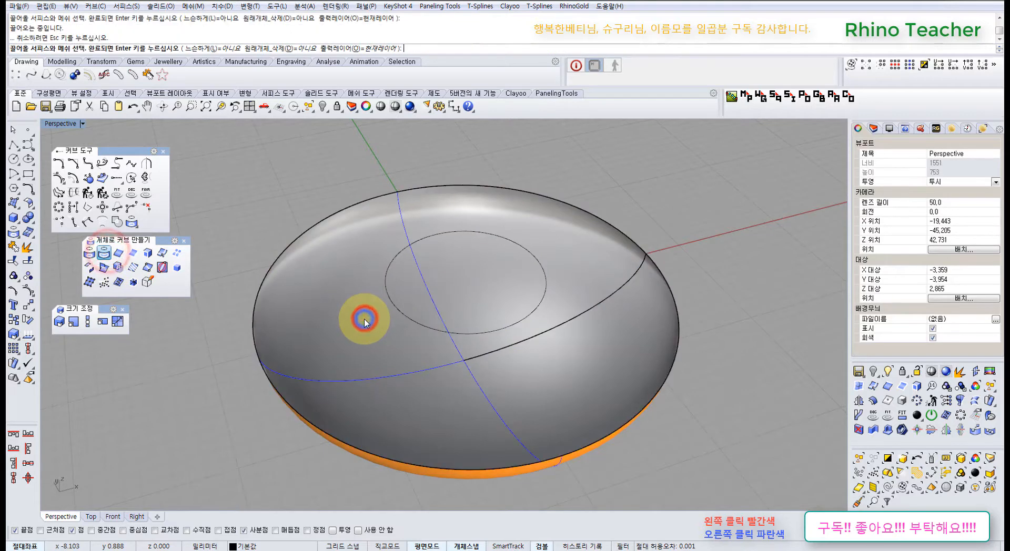
# - Select the bowl surface and detach the surface tools as a floating palette
pyautogui.click(274, 374)
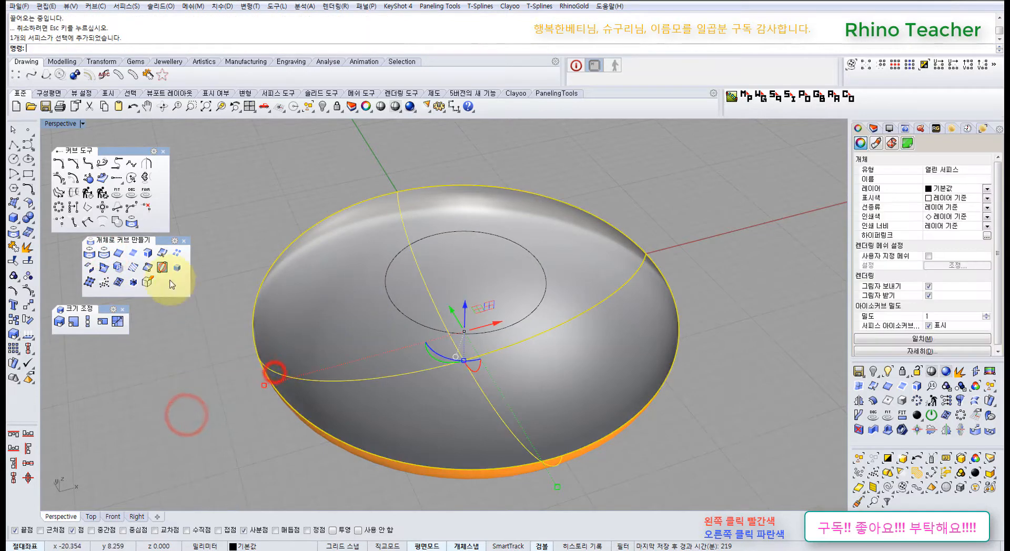
pyautogui.click(15, 201)
pyautogui.moveTo(165, 363); pyautogui.dragTo(164, 353, button='right')
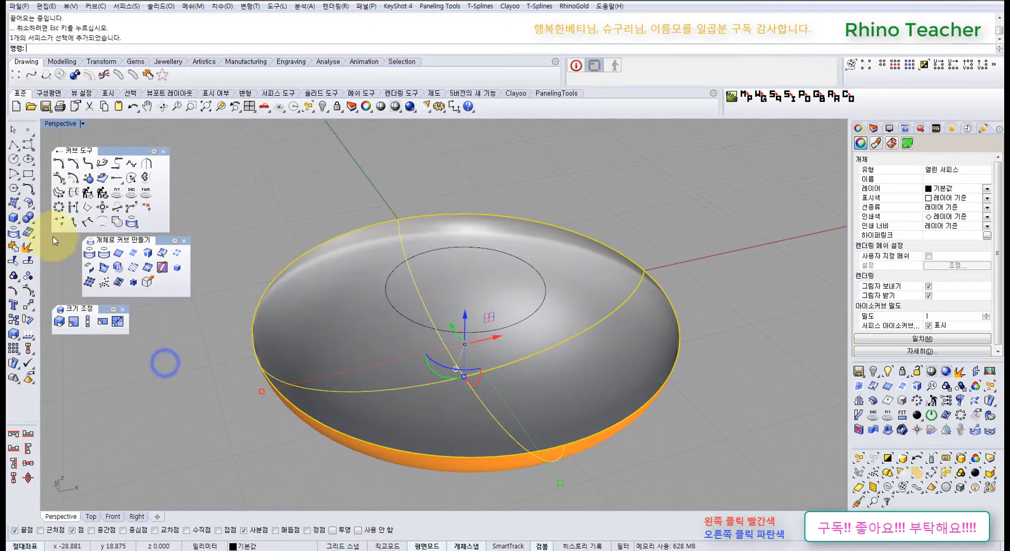
pyautogui.click(31, 205)
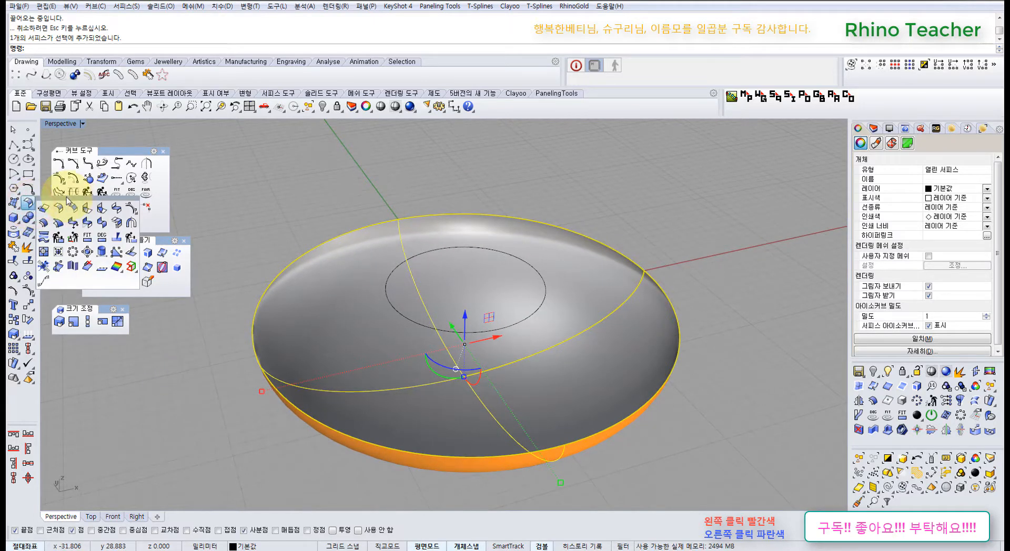
pyautogui.moveTo(67, 200); pyautogui.dragTo(108, 413)
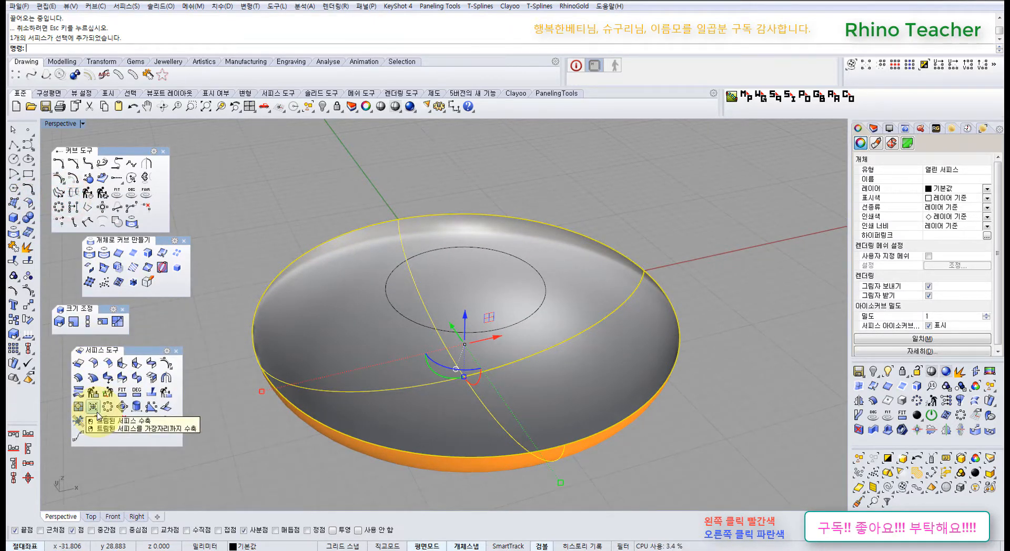
# - Turn on the control points of the bowl surface
pyautogui.scroll(-3, 322, 330)
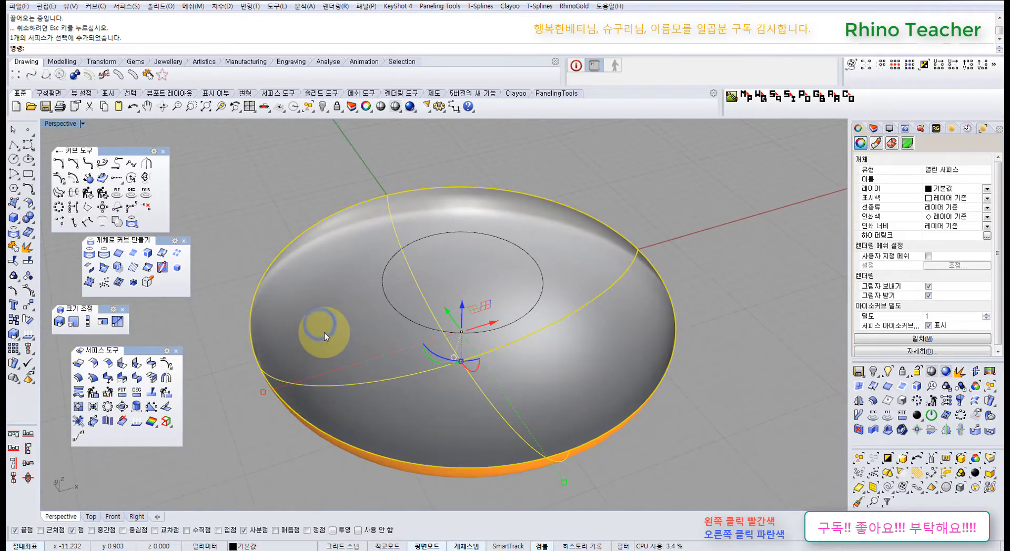
pyautogui.rightClick(345, 320)
pyautogui.scroll(-5, 351, 305)
pyautogui.moveTo(357, 289); pyautogui.dragTo(184, 331, button='right')
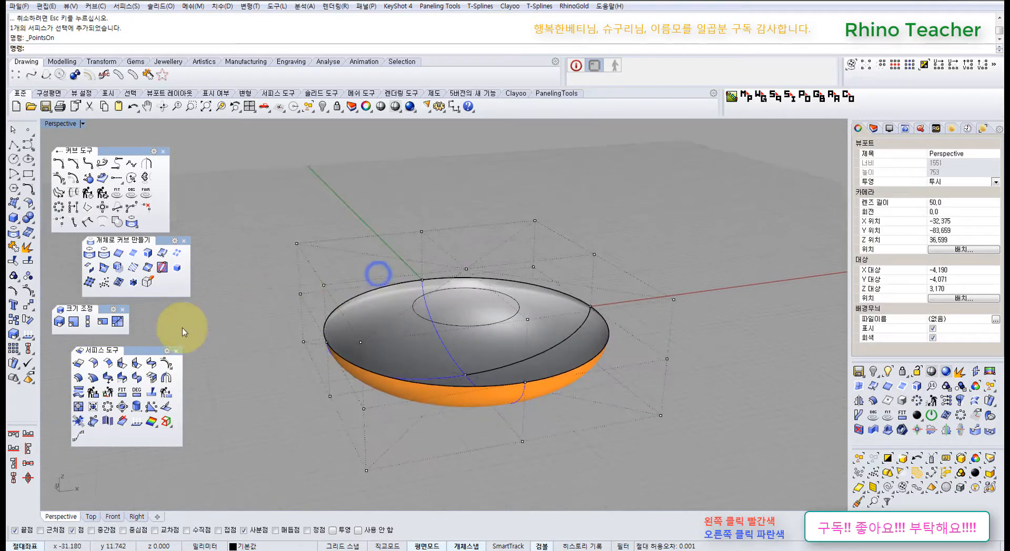
# - Shrink the trimmed bowl surface's underlying surface to its trim edge
pyautogui.click(92, 410)
pyautogui.click(354, 345)
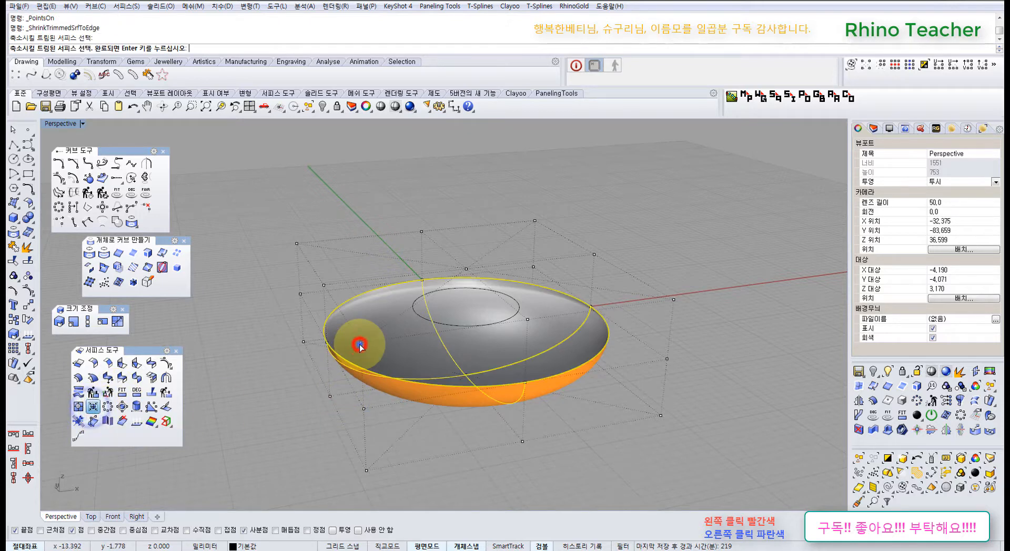
pyautogui.rightClick(361, 345)
pyautogui.moveTo(373, 304); pyautogui.dragTo(369, 345, button='right')
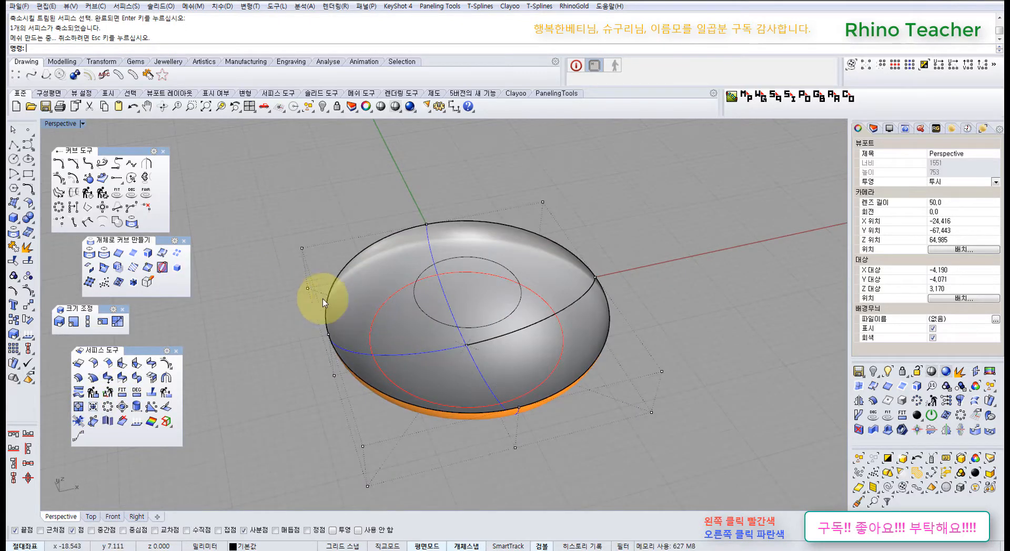
# - Pull the circle onto the shrunk, flipped bowl surface
pyautogui.click(422, 272)
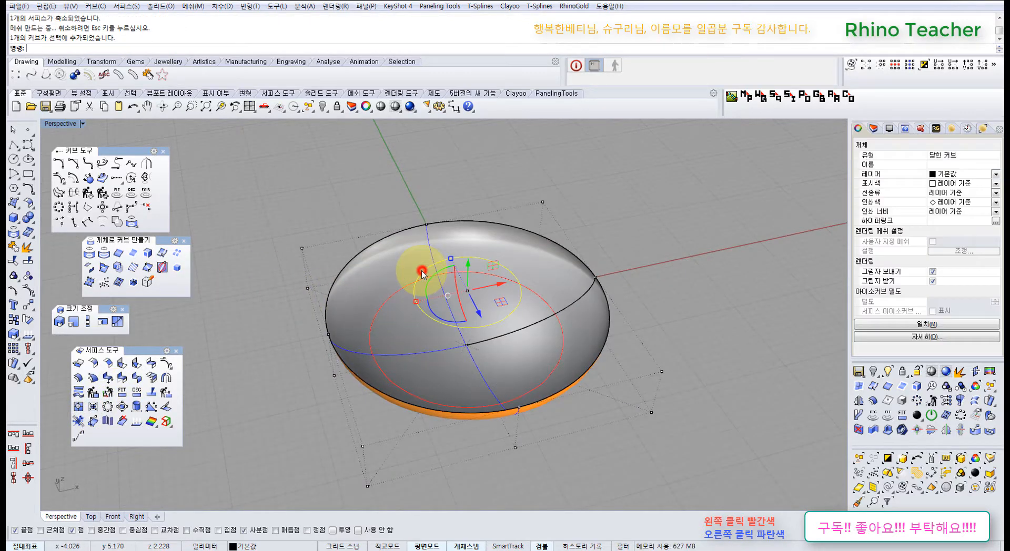
pyautogui.click(103, 266)
pyautogui.click(354, 320)
pyautogui.rightClick(351, 316)
pyautogui.moveTo(371, 326); pyautogui.dragTo(272, 380, button='right')
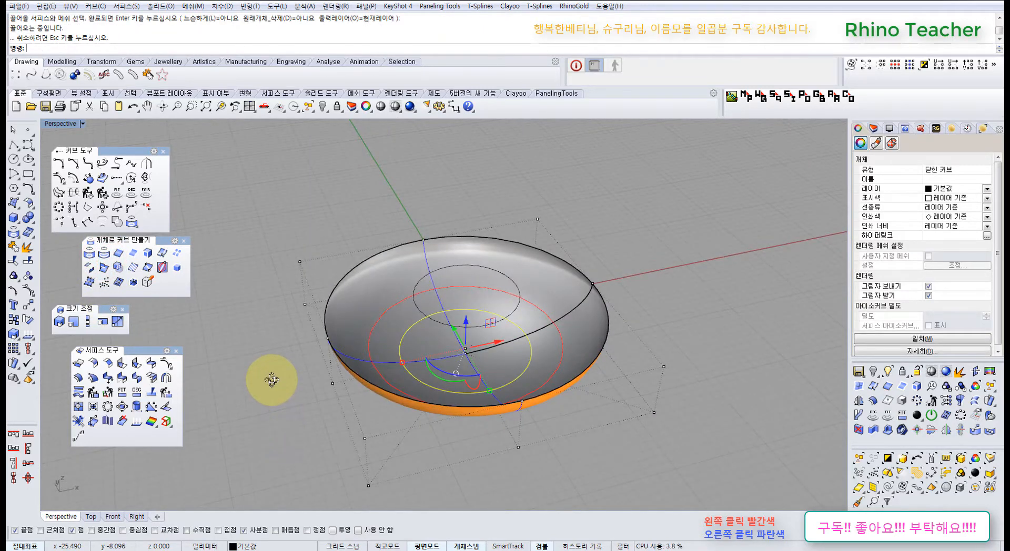
# - Undo the pull, shrink, flip, circle move and vertical scaling back to the full hemisphere, and clear the selection
pyautogui.hotkey('ctrl', 'z')
pyautogui.hotkey('ctrl', 'z')
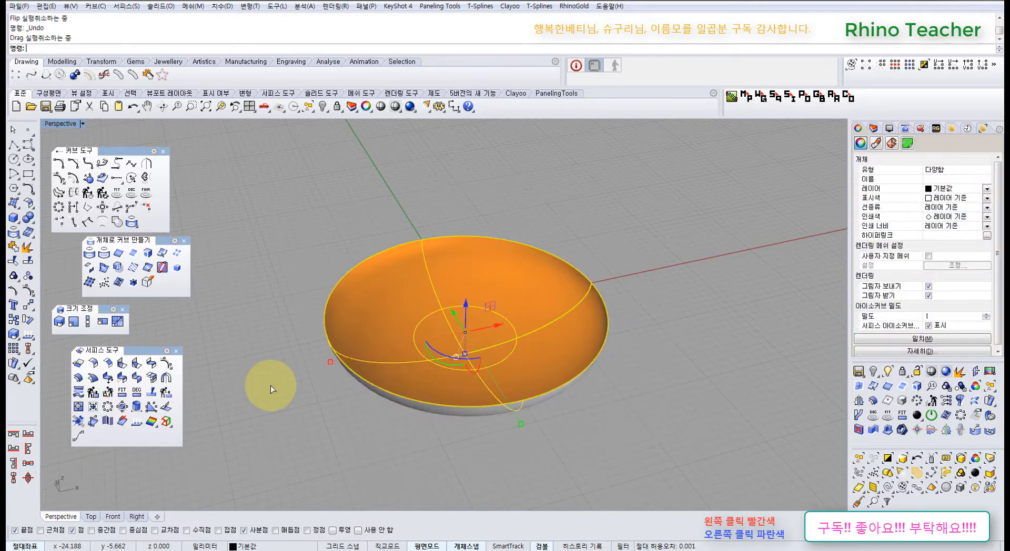
pyautogui.hotkey('ctrl', 'z')
pyautogui.moveTo(275, 408); pyautogui.dragTo(283, 372, button='right')
pyautogui.press('Escape')
pyautogui.moveTo(332, 398); pyautogui.dragTo(333, 440, button='right')
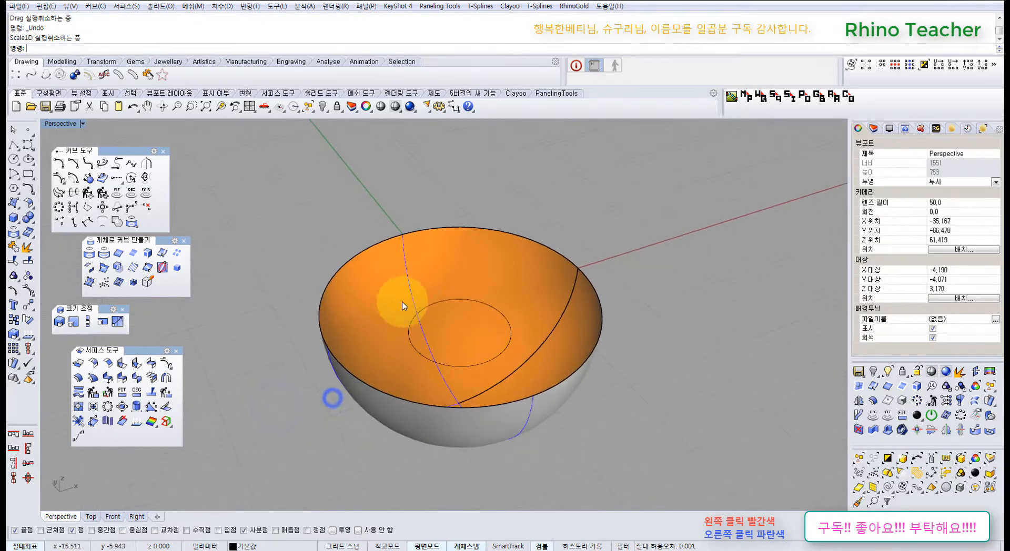
# - Pull the circle onto the full-depth hemisphere surface, and undo the pull
pyautogui.scroll(3, 413, 326)
pyautogui.click(418, 334)
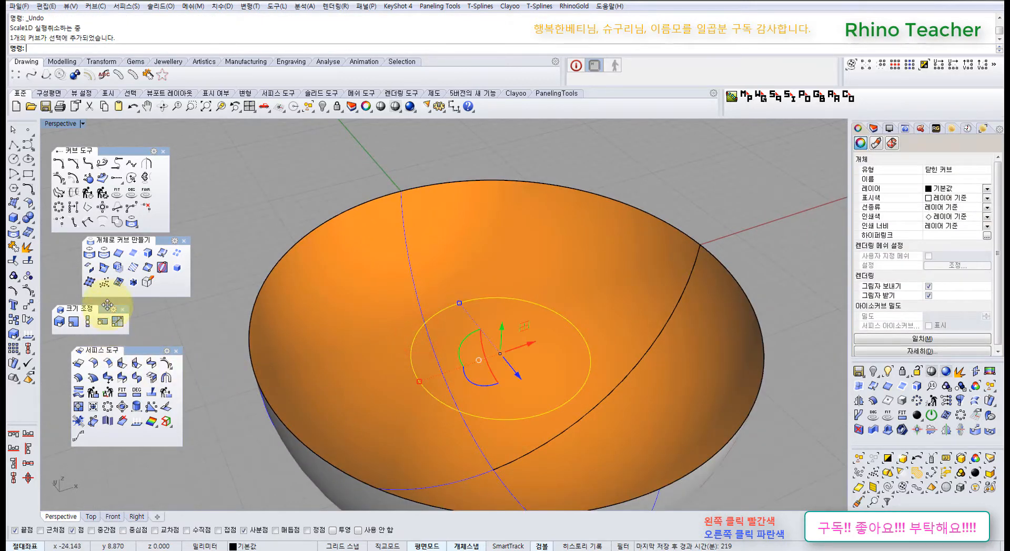
pyautogui.click(104, 254)
pyautogui.click(337, 304)
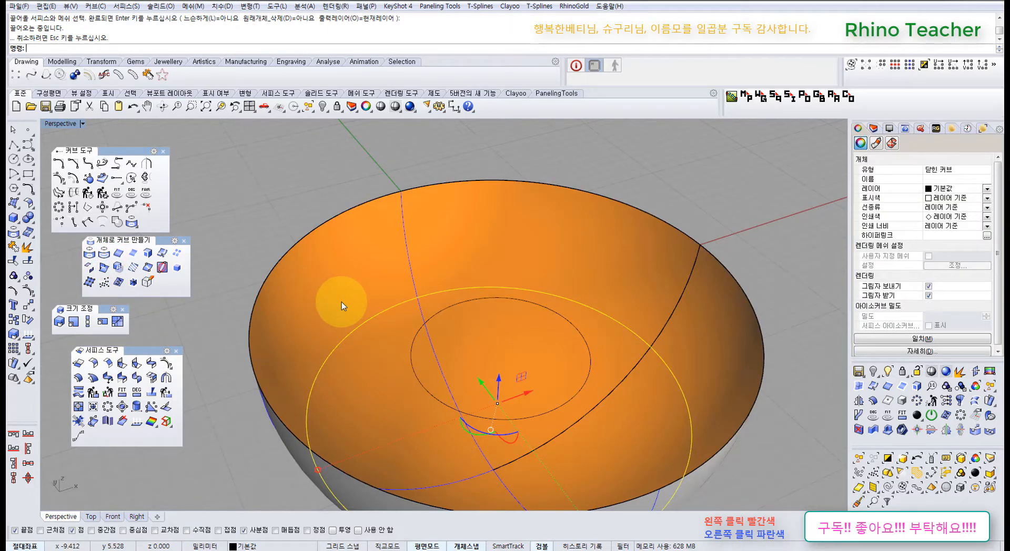
pyautogui.hotkey('ctrl', 'z')
# - Flatten the hemisphere vertically in the Front view with a one-directional scale from origin 0
pyautogui.click(342, 366)
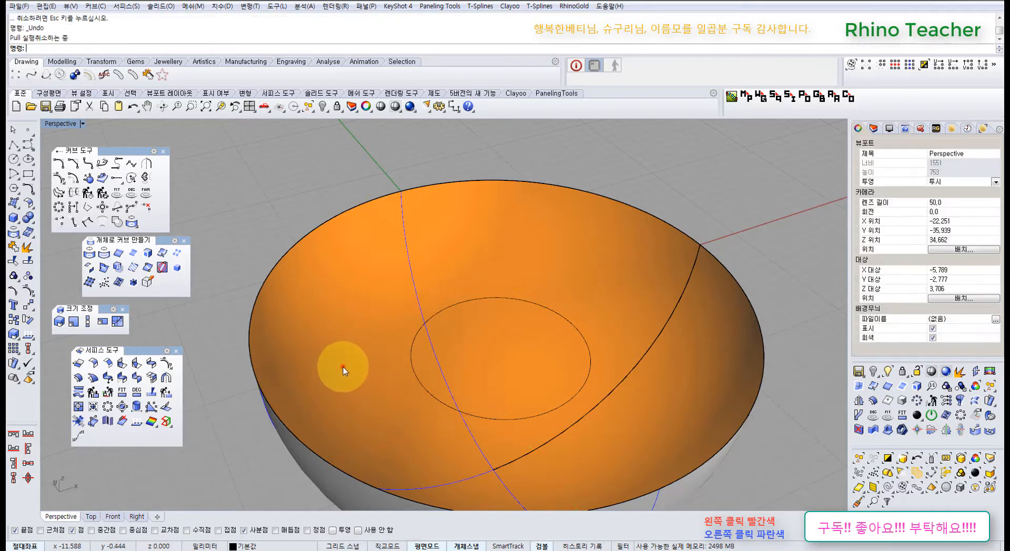
pyautogui.moveTo(344, 402); pyautogui.dragTo(332, 351, button='right')
pyautogui.hotkey('ctrl', 'F2')
pyautogui.moveTo(370, 399); pyautogui.dragTo(372, 355, button='right')
pyautogui.scroll(8, 380, 394)
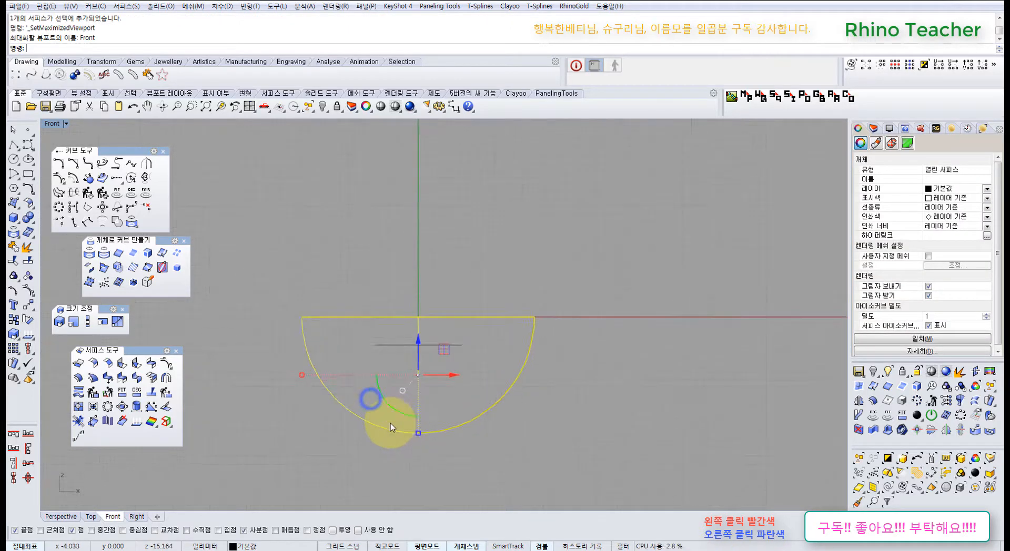
pyautogui.click(424, 436)
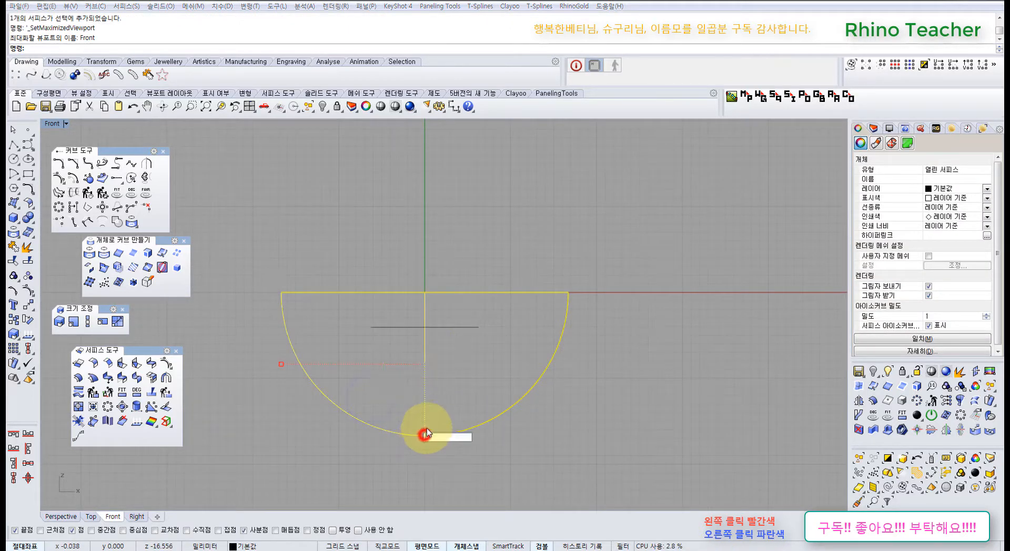
pyautogui.click(93, 322)
pyautogui.write('0')
pyautogui.press('Return')
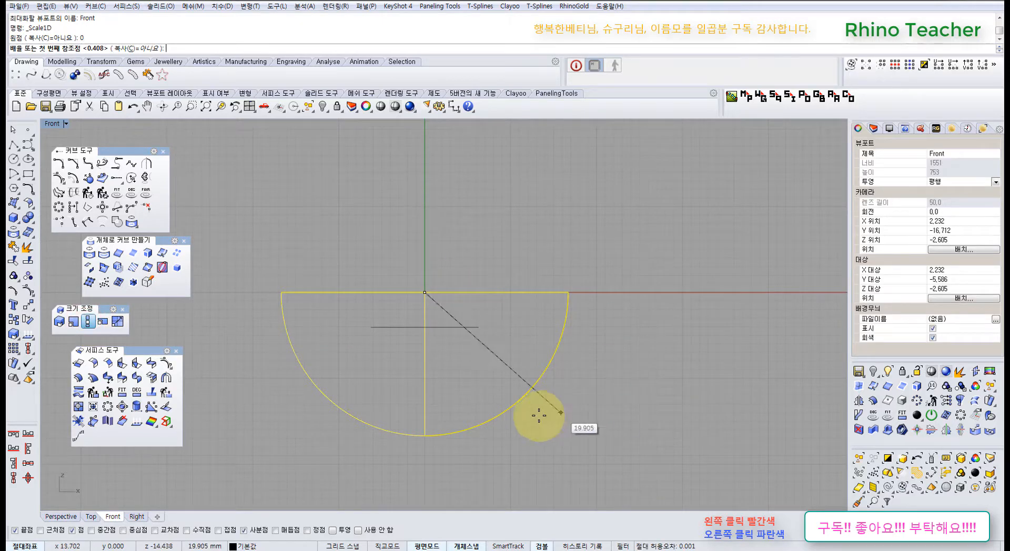
pyautogui.click(439, 490)
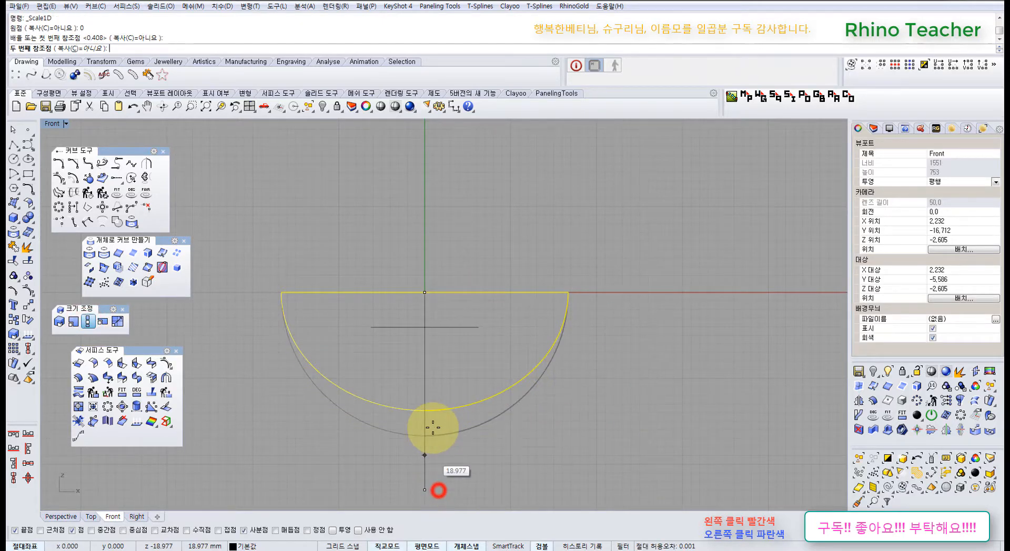
pyautogui.click(429, 361)
# - Move the circle straight up in the Front view so it sits above the flattened bowl's rim
pyautogui.scroll(6, 424, 253)
pyautogui.moveTo(399, 286); pyautogui.dragTo(389, 328, button='right')
pyautogui.click(370, 396)
pyautogui.scroll(4, 375, 440)
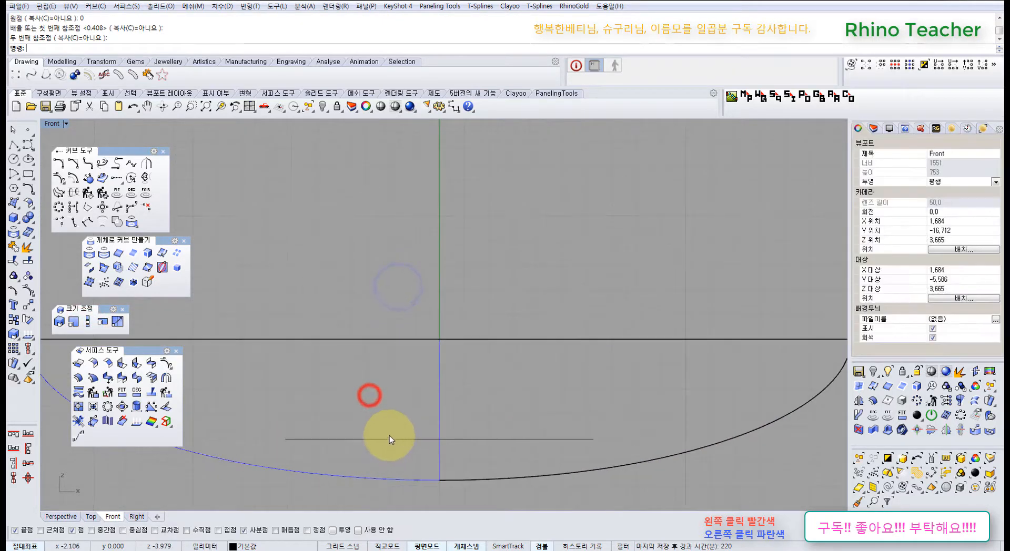
pyautogui.scroll(-5, 377, 446)
pyautogui.click(422, 411)
pyautogui.scroll(-1, 424, 337)
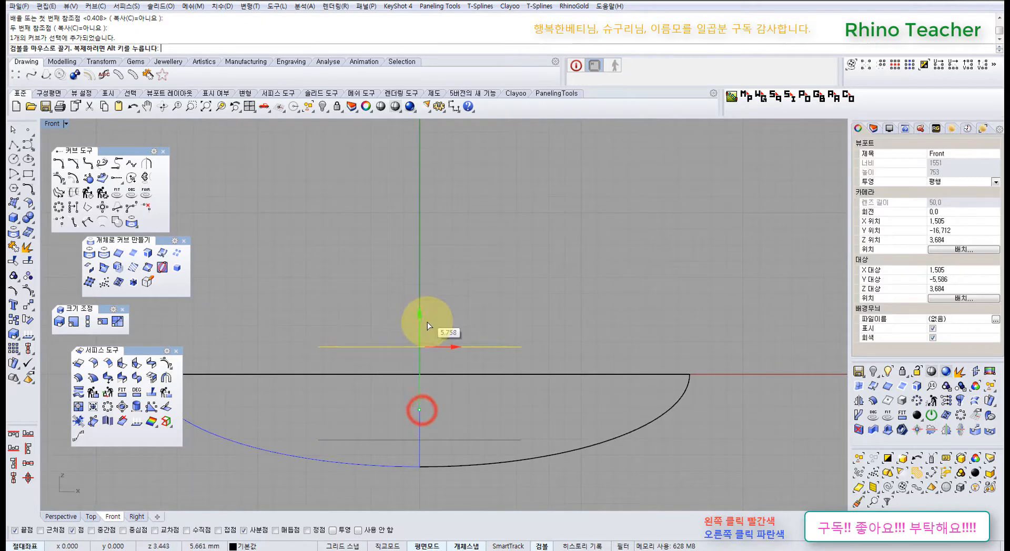
# - Turn on the control points of the flattened bowl surface in the Perspective view
pyautogui.hotkey('ctrl', 'F4')
pyautogui.moveTo(439, 354)
pyautogui.mouseDown(button='right')
pyautogui.moveTo(478, 377)
pyautogui.moveTo(440, 343)
pyautogui.moveTo(436, 364)
pyautogui.mouseUp(button='right')
pyautogui.click(466, 404)
pyautogui.press('F10')
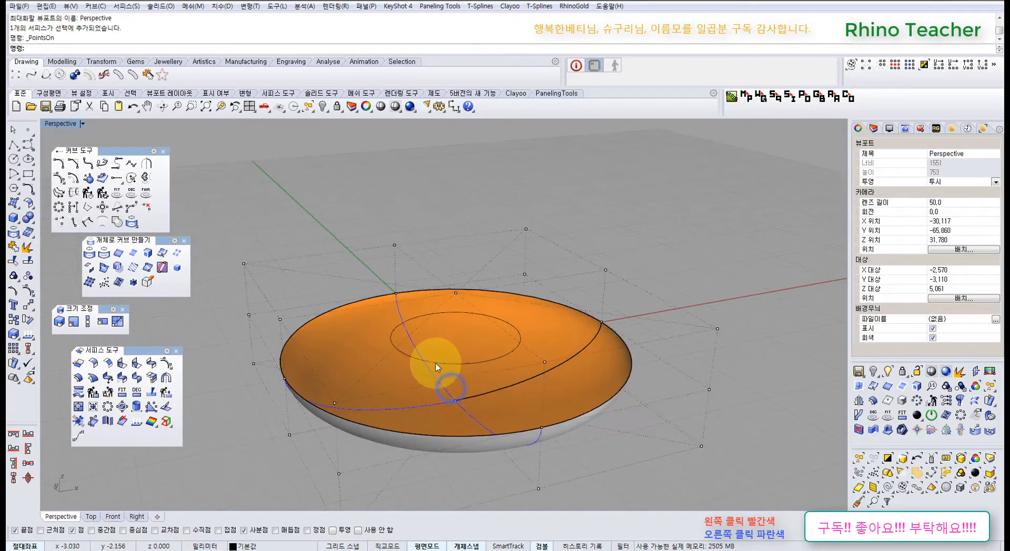
# - Try to pull the raised circle onto the flattened bowl surface
pyautogui.click(436, 365)
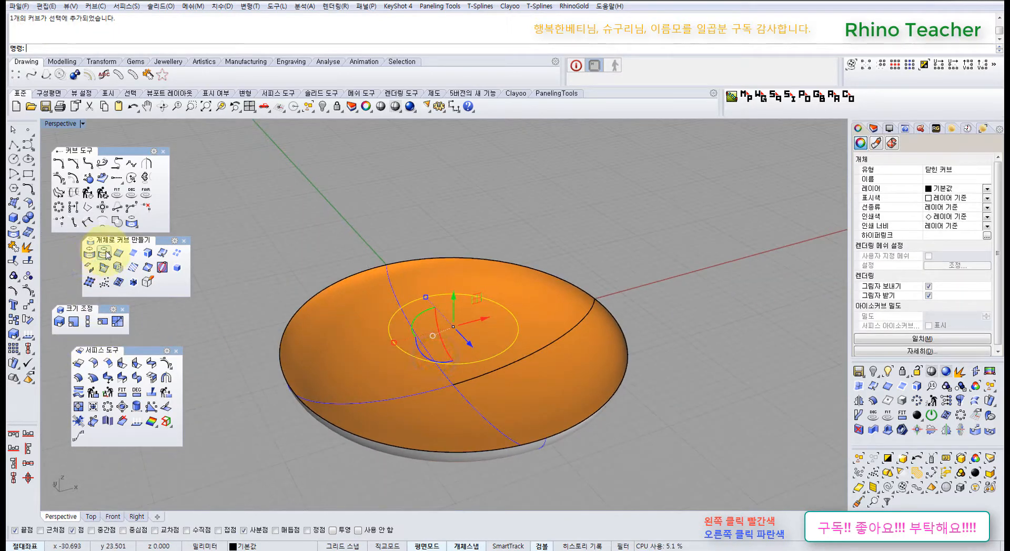
pyautogui.click(349, 377)
pyautogui.rightClick(355, 382)
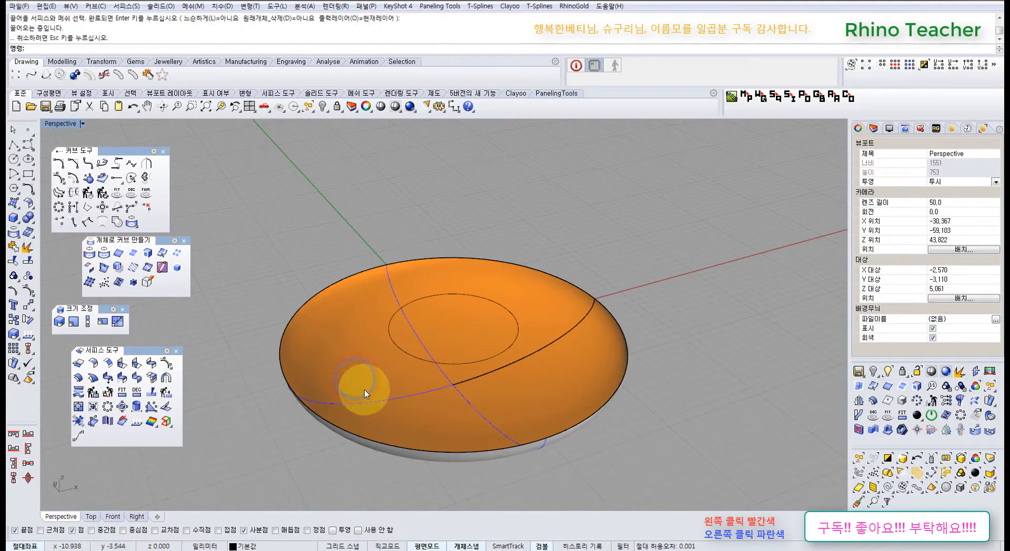
# - Shrink the flattened bowl surface to its trim edge
pyautogui.click(381, 370)
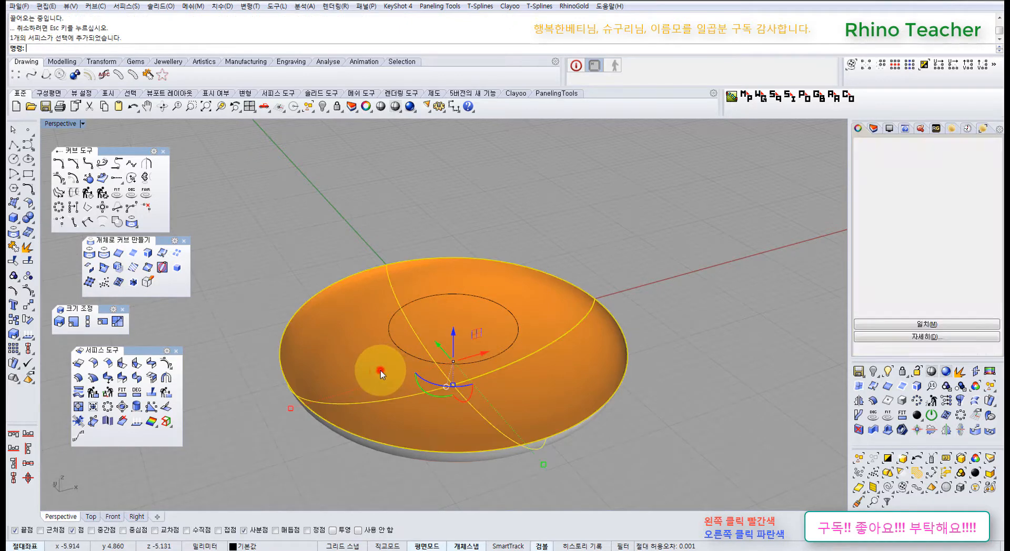
pyautogui.rightClick(93, 406)
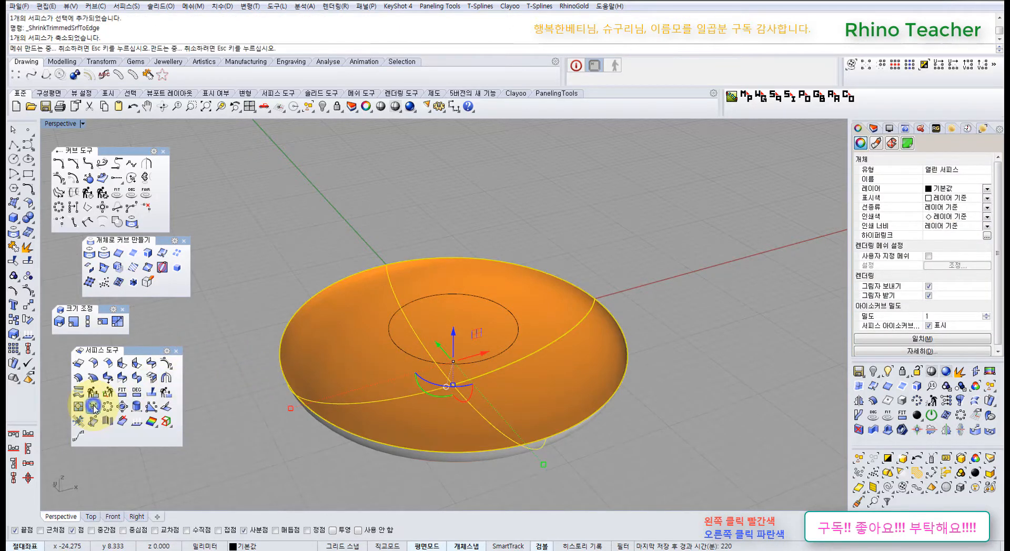
pyautogui.click(272, 460)
pyautogui.moveTo(272, 459); pyautogui.dragTo(293, 428, button='right')
# - Pull the raised circle onto the shrunk flattened bowl and examine the projected curve from the side
pyautogui.click(394, 339)
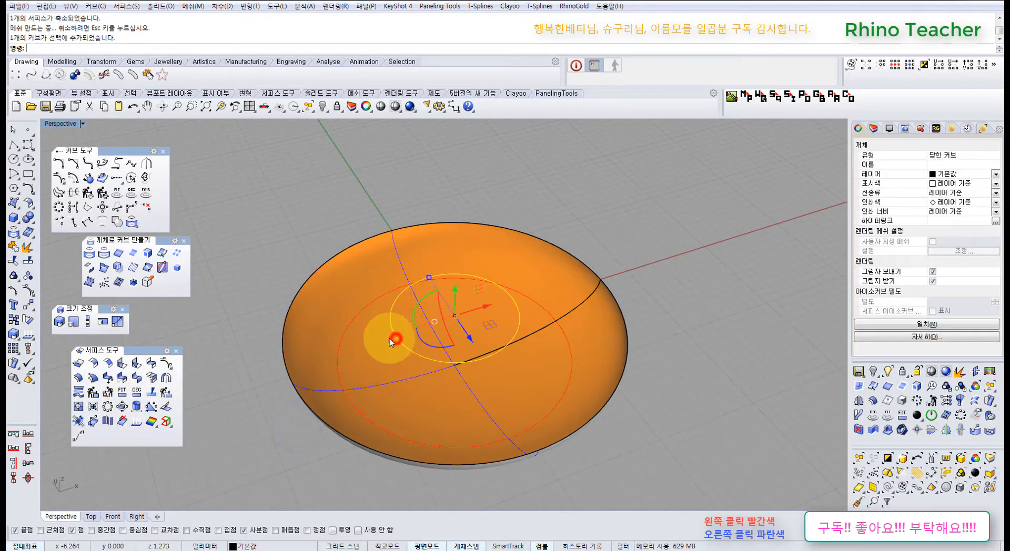
pyautogui.click(102, 256)
pyautogui.click(315, 361)
pyautogui.rightClick(315, 362)
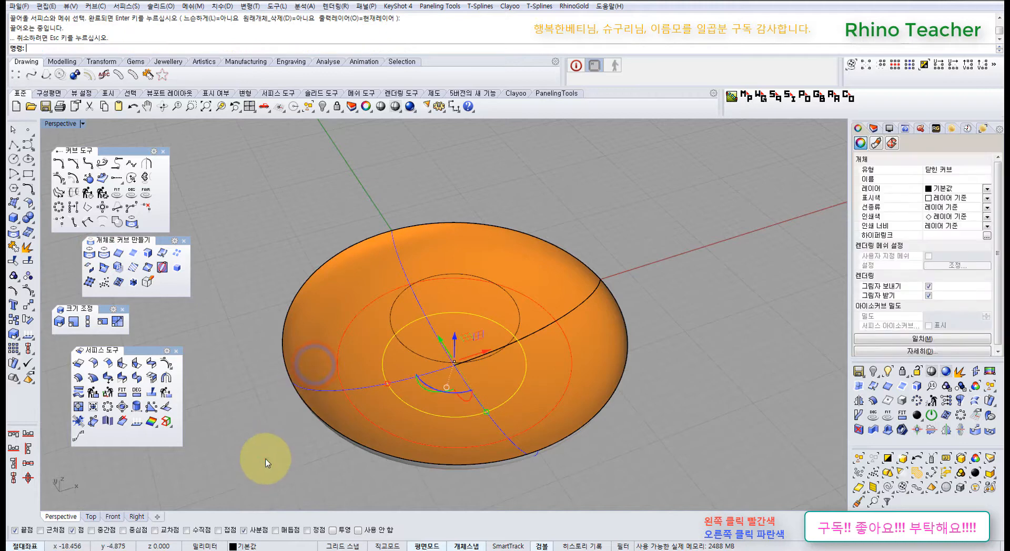
pyautogui.moveTo(265, 462); pyautogui.dragTo(277, 402, button='right')
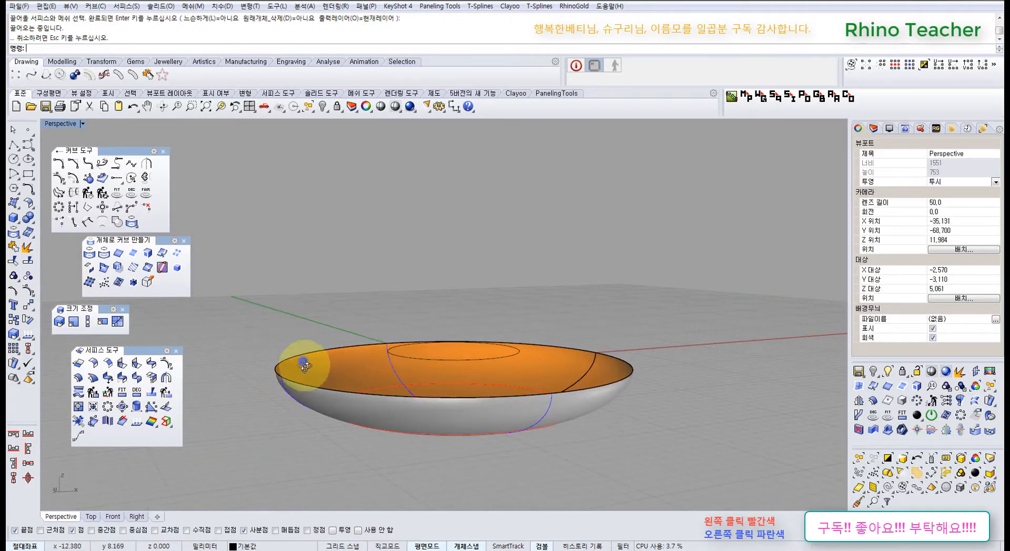
pyautogui.moveTo(303, 363); pyautogui.dragTo(293, 372, button='right')
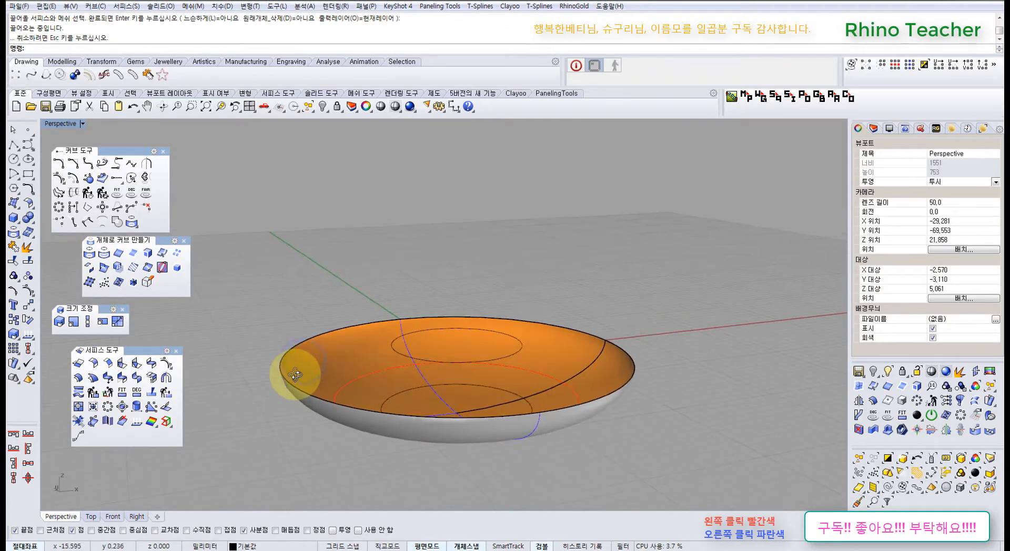
# - Undo the last pull and the surface shrink, keeping the flattened bowl and the raised circle
pyautogui.hotkey('ctrl', 'z')
pyautogui.click(380, 383)
pyautogui.moveTo(380, 383)
pyautogui.mouseDown(button='right')
pyautogui.moveTo(377, 394)
pyautogui.moveTo(389, 400)
pyautogui.mouseUp(button='right')
pyautogui.hotkey('ctrl', 'z')
pyautogui.hotkey('ctrl', 'z')
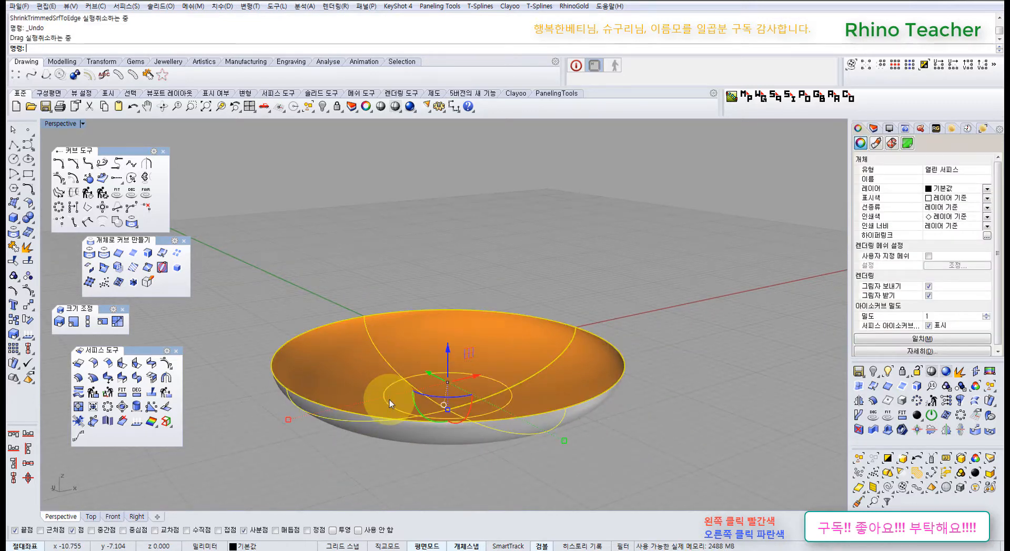
pyautogui.hotkey('ctrl', 'z')
pyautogui.hotkey('ctrl', 'y')
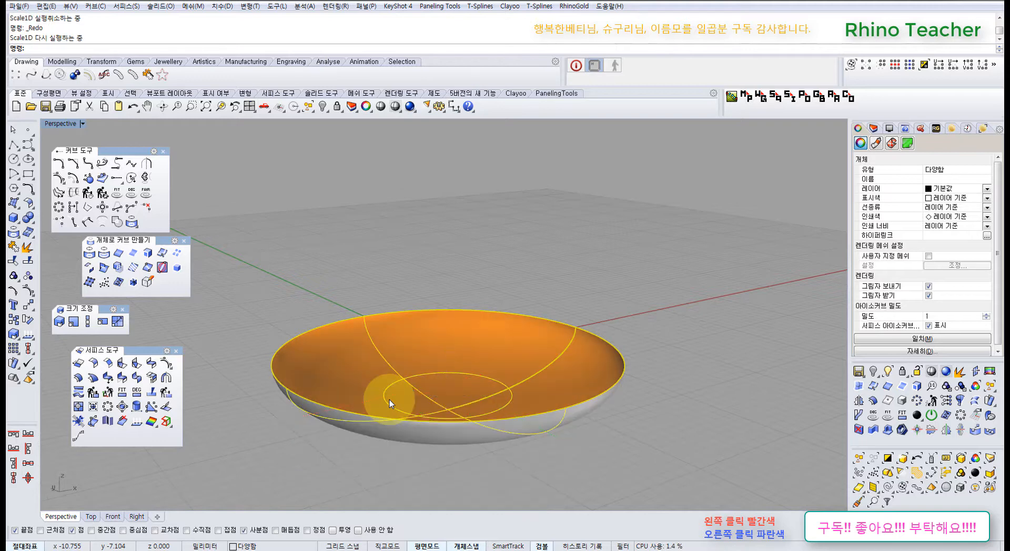
pyautogui.hotkey('ctrl', 'y')
# - Turn on the bowl surface's control points and select one beyond its trimmed rim
pyautogui.moveTo(389, 401)
pyautogui.mouseDown(button='right')
pyautogui.moveTo(361, 360)
pyautogui.moveTo(339, 354)
pyautogui.mouseUp(button='right')
pyautogui.click(386, 396)
pyautogui.press('F10')
pyautogui.moveTo(321, 331); pyautogui.dragTo(225, 293)
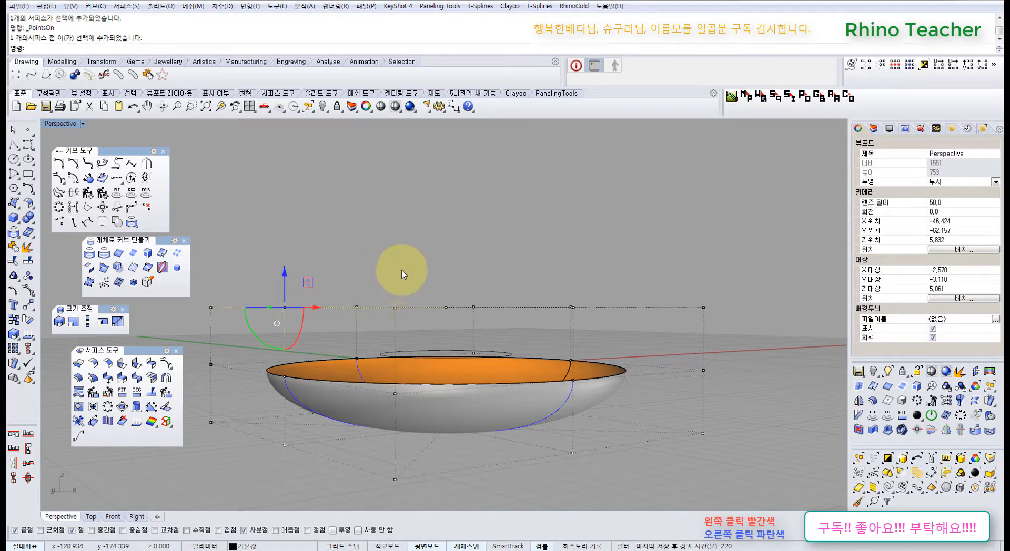
# - Try again to pull the raised circle onto the flattened bowl surface before shrinking it
pyautogui.moveTo(401, 269); pyautogui.dragTo(410, 314, button='right')
pyautogui.click(405, 326)
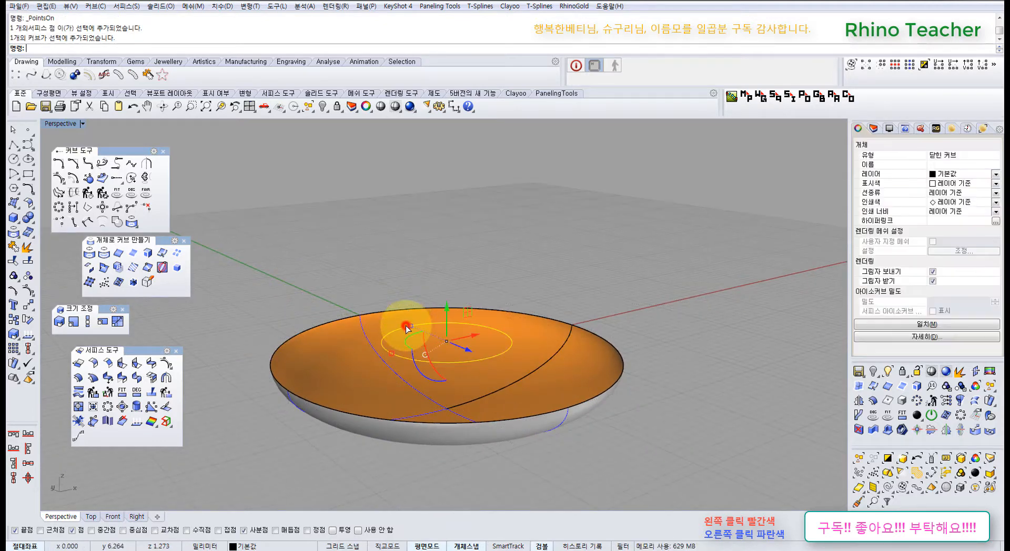
pyautogui.click(103, 253)
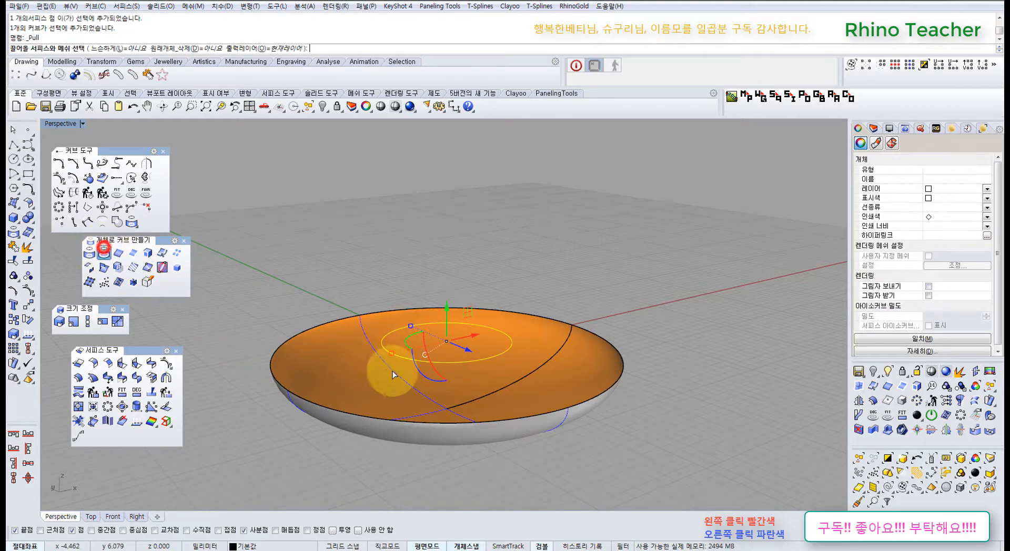
pyautogui.click(368, 383)
pyautogui.rightClick(367, 386)
pyautogui.moveTo(376, 389); pyautogui.dragTo(379, 396, button='right')
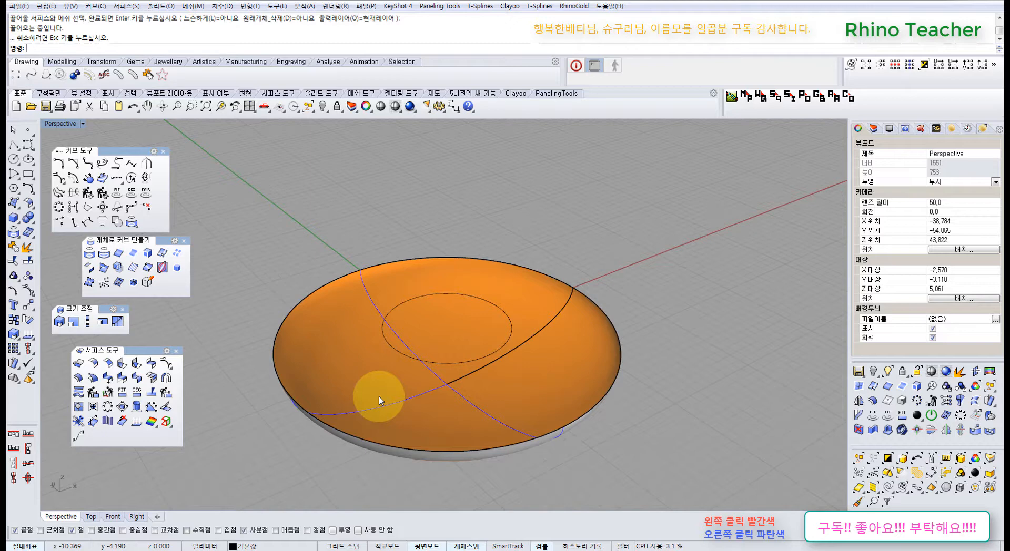
# - Show the flattened bowl's control points and shrink the trimmed surface to its edge
pyautogui.click(378, 396)
pyautogui.moveTo(329, 362); pyautogui.dragTo(329, 349, button='right')
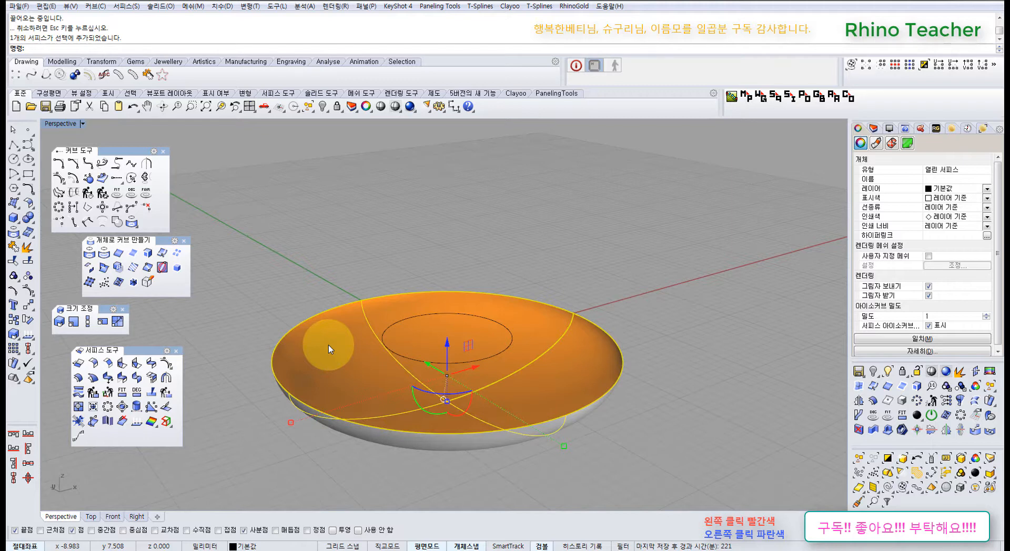
pyautogui.press('F10')
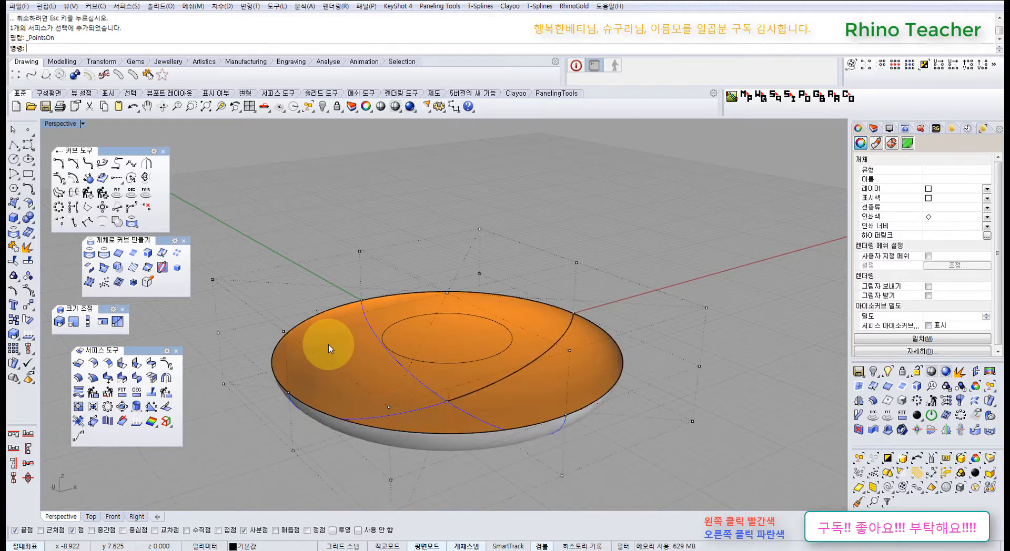
pyautogui.moveTo(328, 346); pyautogui.dragTo(321, 383, button='right')
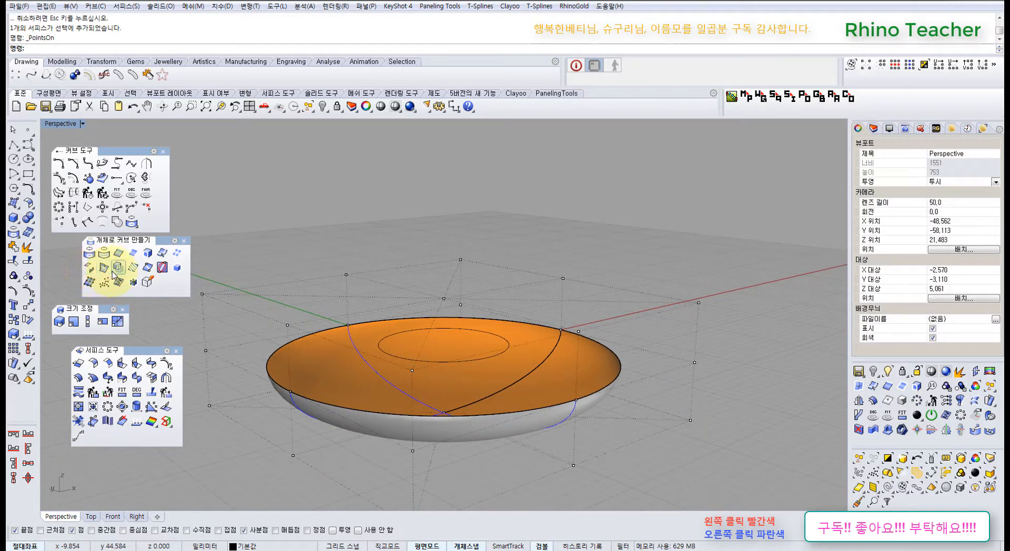
pyautogui.click(93, 407)
pyautogui.click(345, 403)
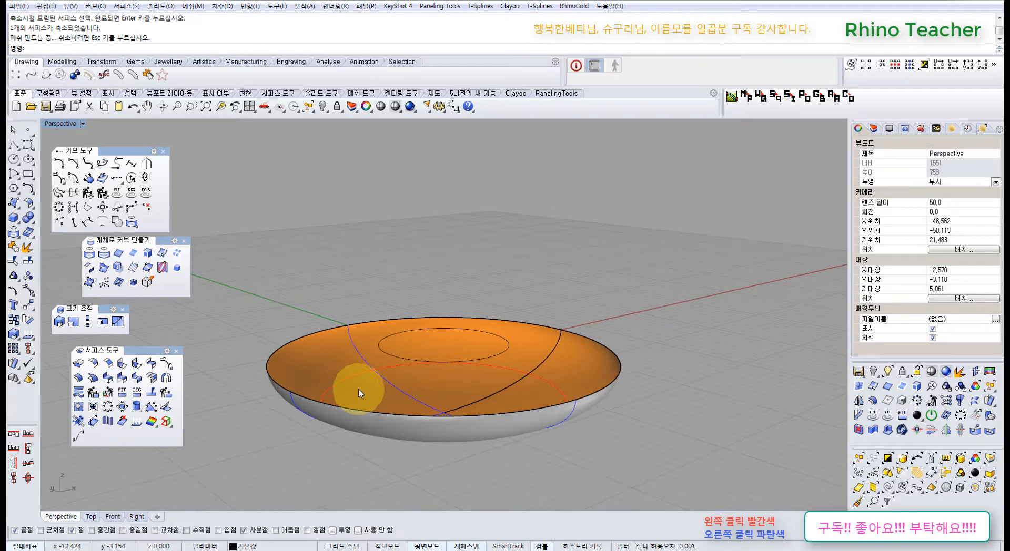
# - Pull the raised circle onto the shrunken flattened bowl surface and check the pulled curve from the side
pyautogui.moveTo(417, 388); pyautogui.dragTo(437, 372, button='right')
pyautogui.click(434, 368)
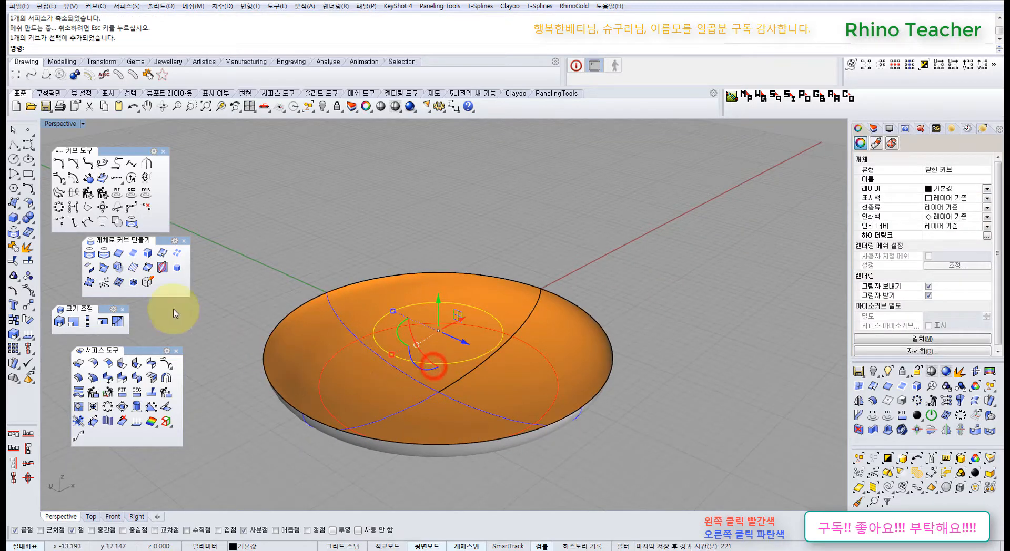
pyautogui.click(105, 256)
pyautogui.click(333, 372)
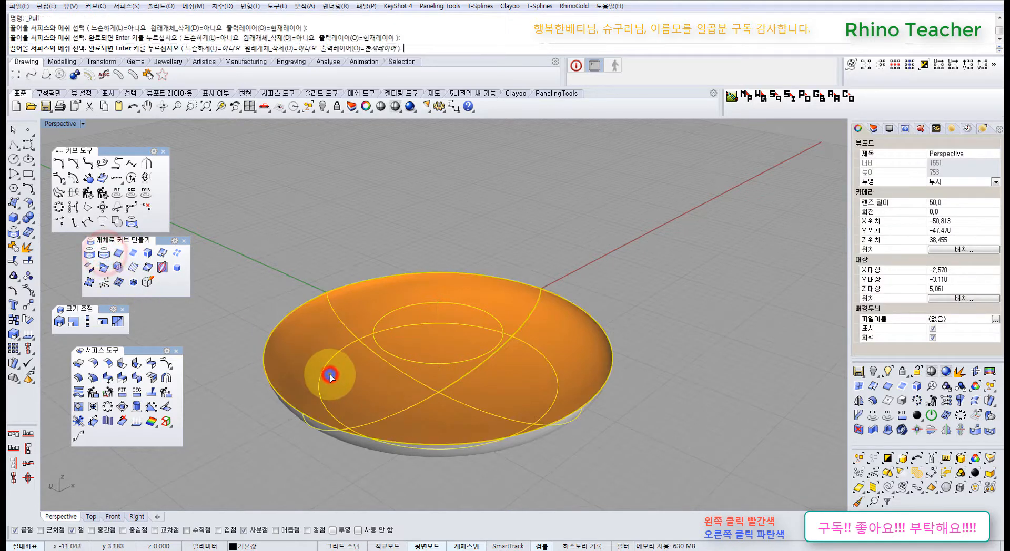
pyautogui.rightClick(330, 374)
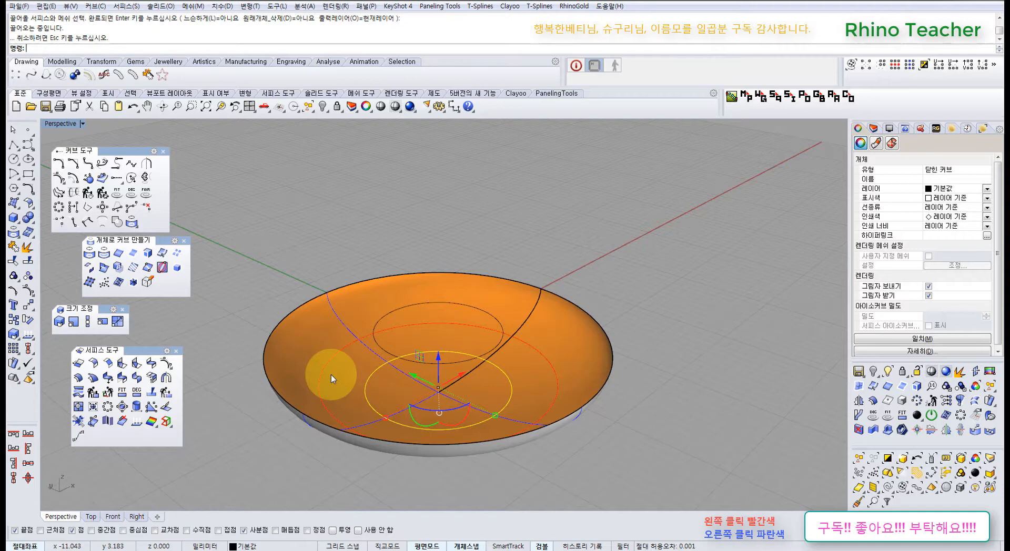
pyautogui.hotkey('ctrl', 'F2')
pyautogui.hotkey('ctrl', 'F3')
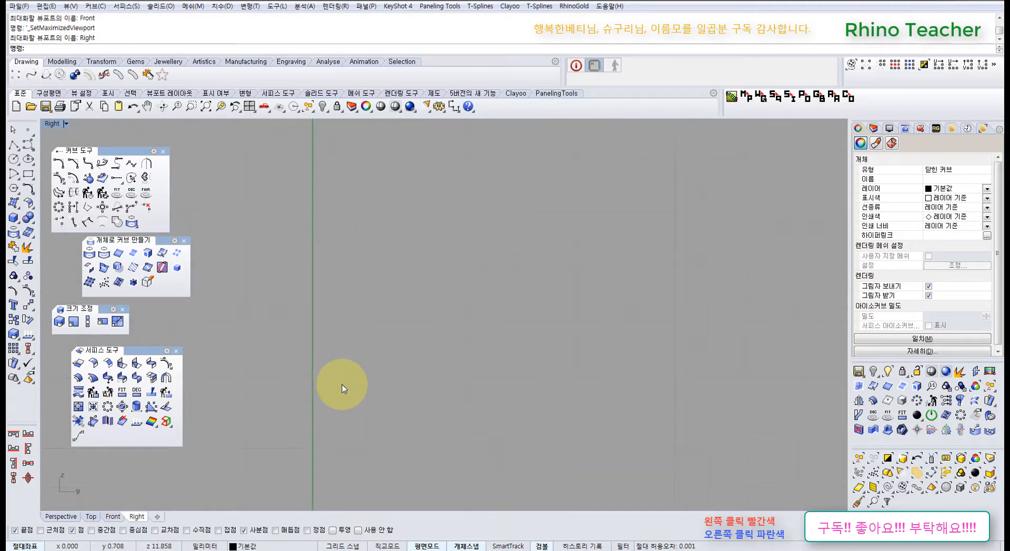
# - Undo the last pull, the shrink to edge, the Scale1D flattening and the deletion before it to restore the full hemisphere
pyautogui.scroll(-15, 354, 367)
pyautogui.hotkey('ctrl', 'z')
pyautogui.hotkey('ctrl', 'z')
pyautogui.scroll(6, 318, 441)
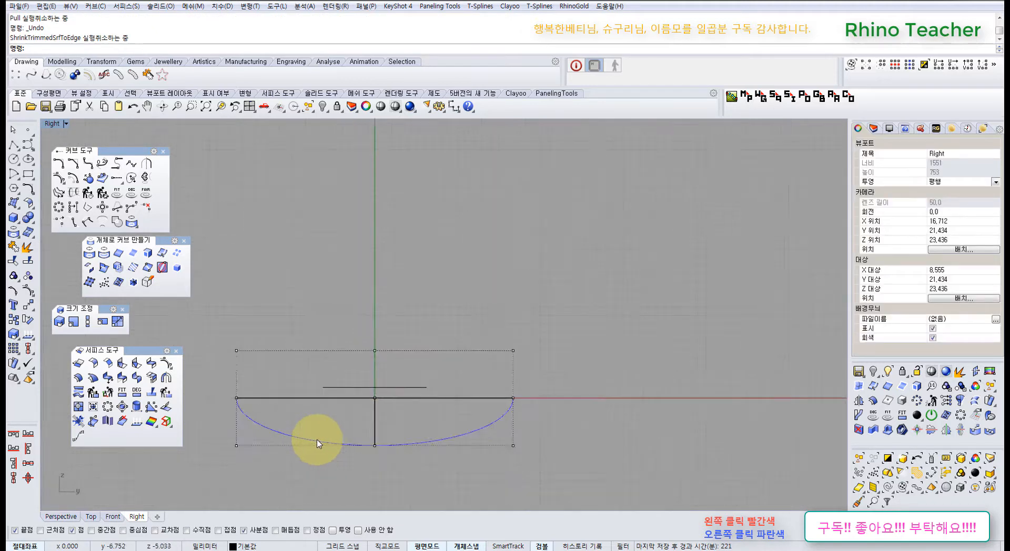
pyautogui.scroll(3, 342, 426)
pyautogui.rightClick(306, 432)
pyautogui.rightClick(391, 421)
pyautogui.scroll(-4, 391, 421)
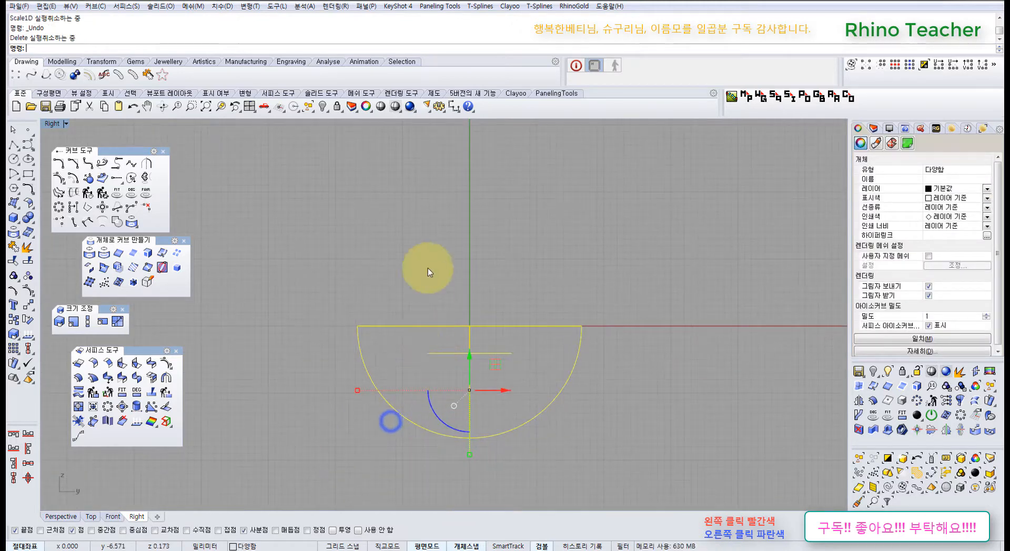
pyautogui.click(428, 268)
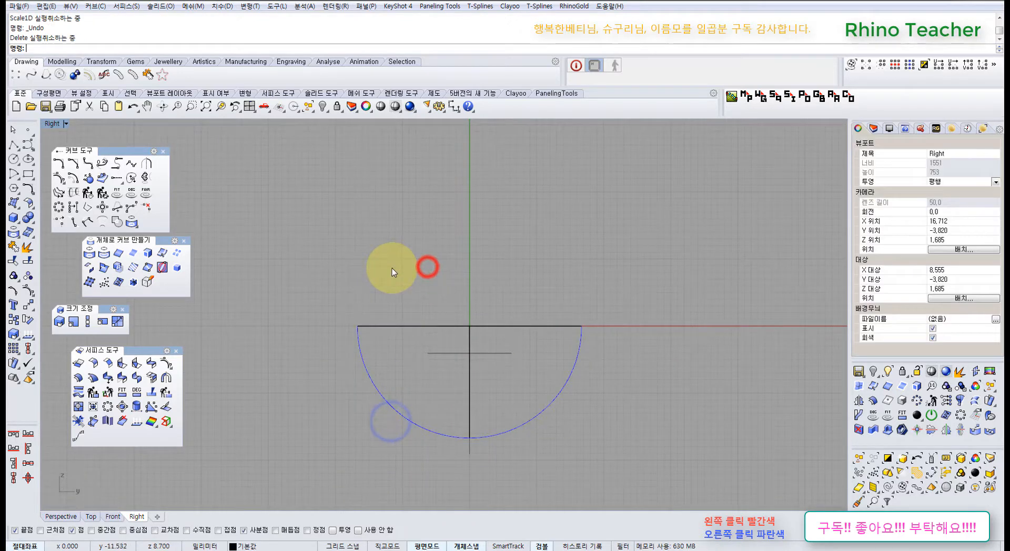
# - Draw a straight polyline in the Right view from the origin (0) to the near quadrant point of the raised circle
pyautogui.click(12, 145)
pyautogui.scroll(3, 466, 331)
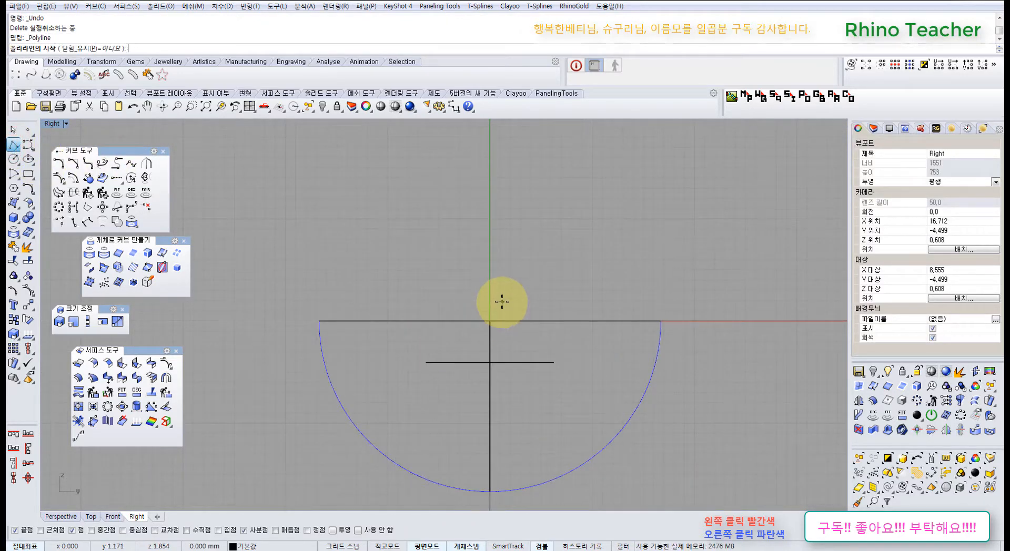
pyautogui.write('0')
pyautogui.press('Return')
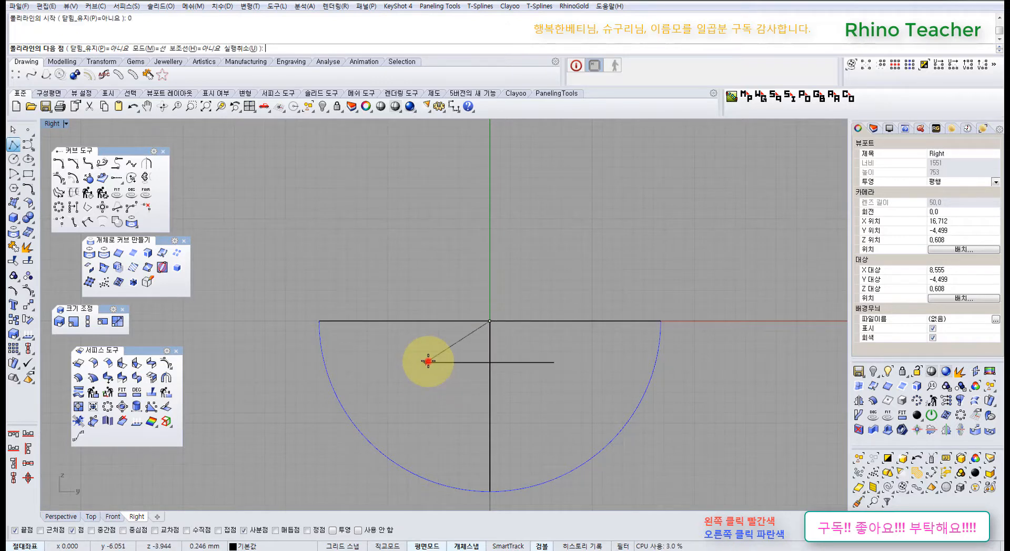
pyautogui.click(428, 361)
pyautogui.rightClick(426, 359)
pyautogui.scroll(3, 424, 318)
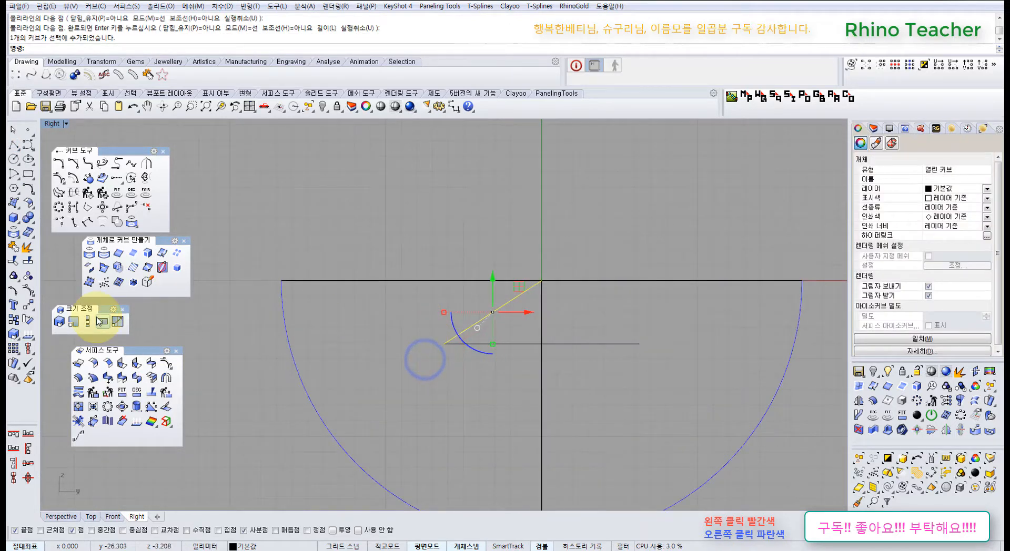
# - Scale the slanted line in 2D from the origin (0) until it extends past the hemisphere's outline
pyautogui.click(73, 321)
pyautogui.write('0')
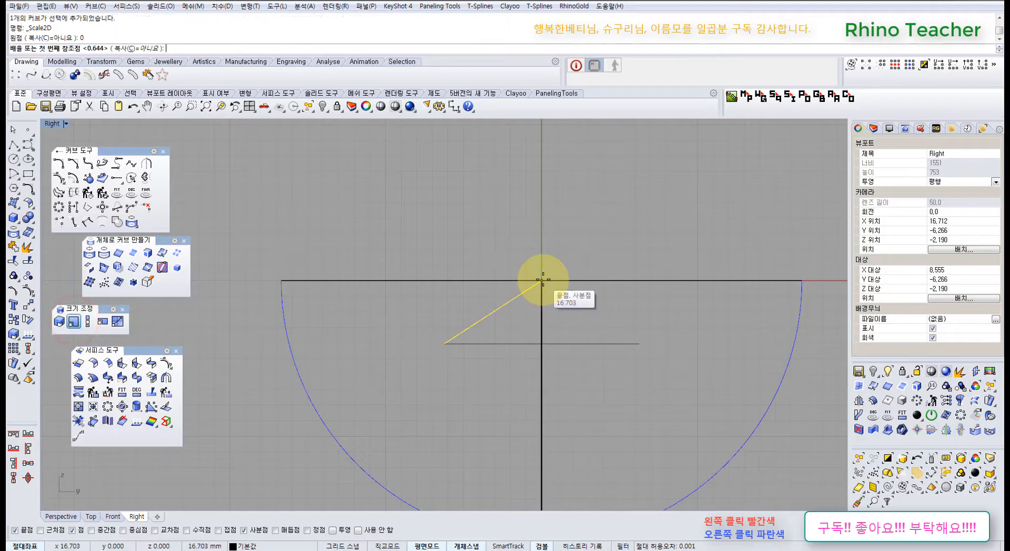
pyautogui.press('Return')
pyautogui.scroll(-2, 431, 390)
pyautogui.moveTo(431, 389); pyautogui.dragTo(492, 293, button='right')
pyautogui.click(488, 298)
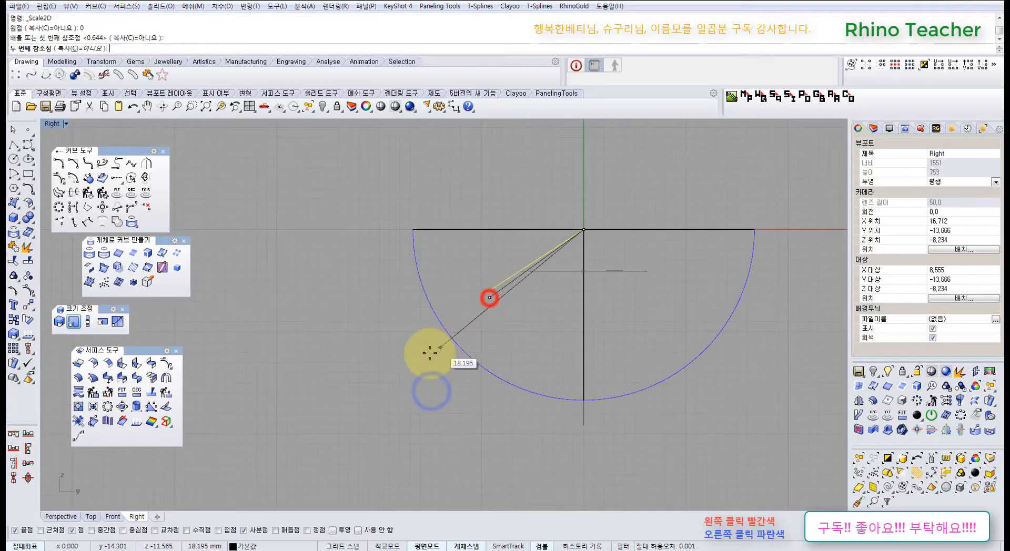
pyautogui.click(314, 400)
# - Examine the slanted line and the raised circle against the hemisphere in the Perspective, Front and Right views
pyautogui.hotkey('ctrl', 'F4')
pyautogui.moveTo(534, 342)
pyautogui.mouseDown(button='right')
pyautogui.moveTo(568, 311)
pyautogui.moveTo(482, 370)
pyautogui.moveTo(293, 289)
pyautogui.moveTo(270, 333)
pyautogui.moveTo(210, 375)
pyautogui.moveTo(440, 384)
pyautogui.mouseUp(button='right')
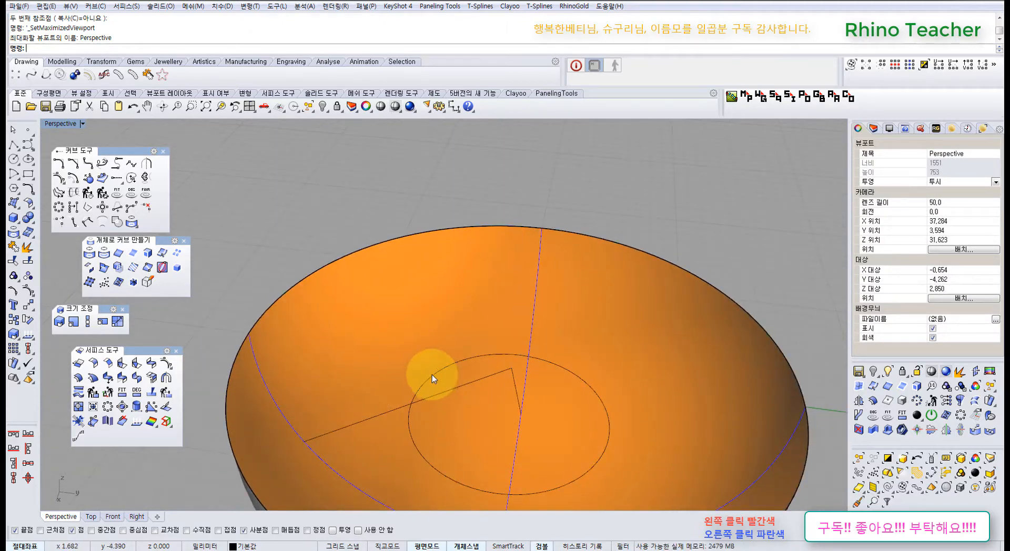
pyautogui.click(431, 375)
pyautogui.hotkey('ctrl', 'F2')
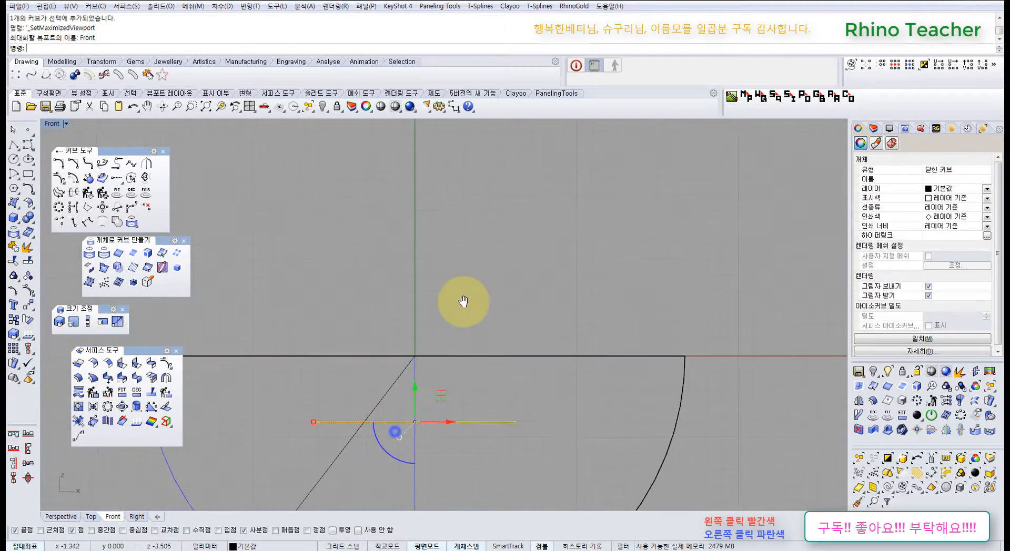
pyautogui.moveTo(463, 301); pyautogui.dragTo(484, 289, button='right')
pyautogui.moveTo(431, 368); pyautogui.dragTo(371, 412, button='right')
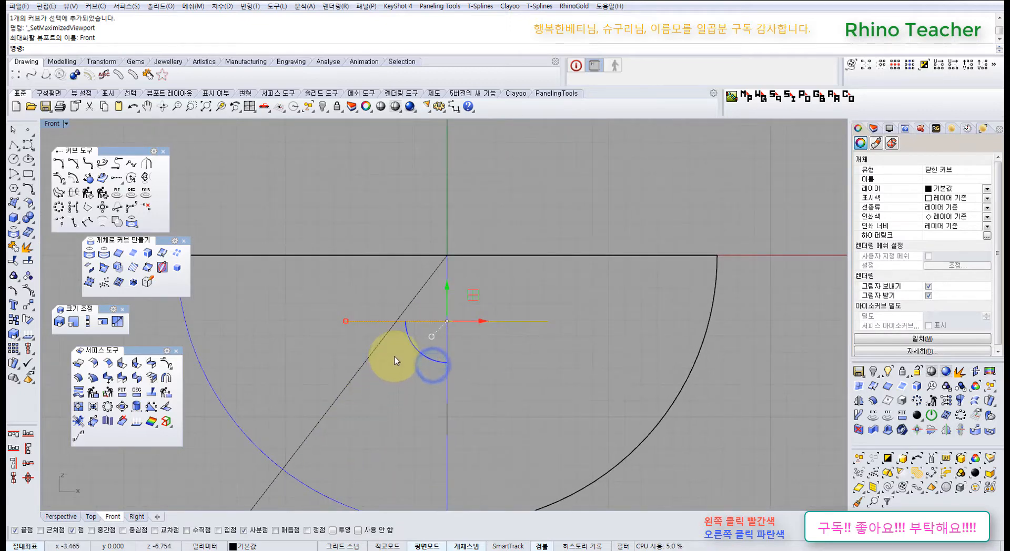
pyautogui.scroll(-6, 395, 357)
pyautogui.moveTo(394, 365); pyautogui.dragTo(392, 375, button='right')
pyautogui.hotkey('ctrl', 'F3')
pyautogui.moveTo(510, 346); pyautogui.dragTo(430, 391, button='right')
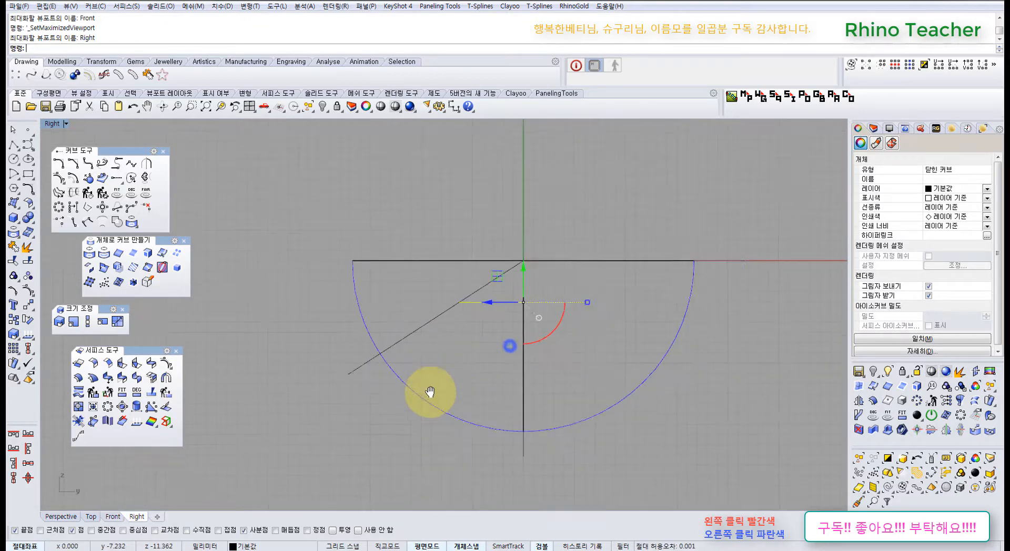
pyautogui.scroll(2, 448, 363)
pyautogui.click(487, 333)
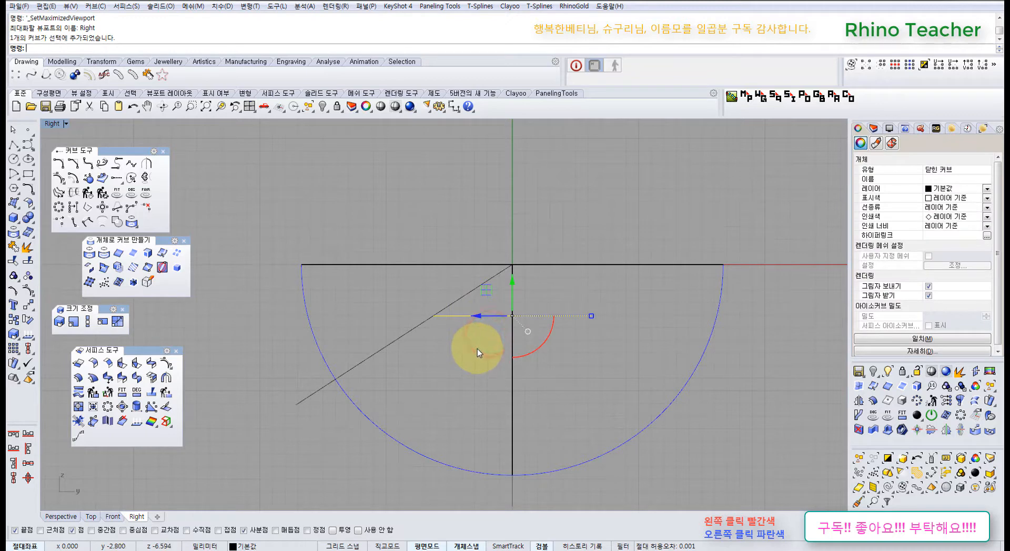
# - Delete the vertical guide line running down from the origin inside the hemisphere
pyautogui.hotkey('ctrl', 'F4')
pyautogui.scroll(4, 494, 368)
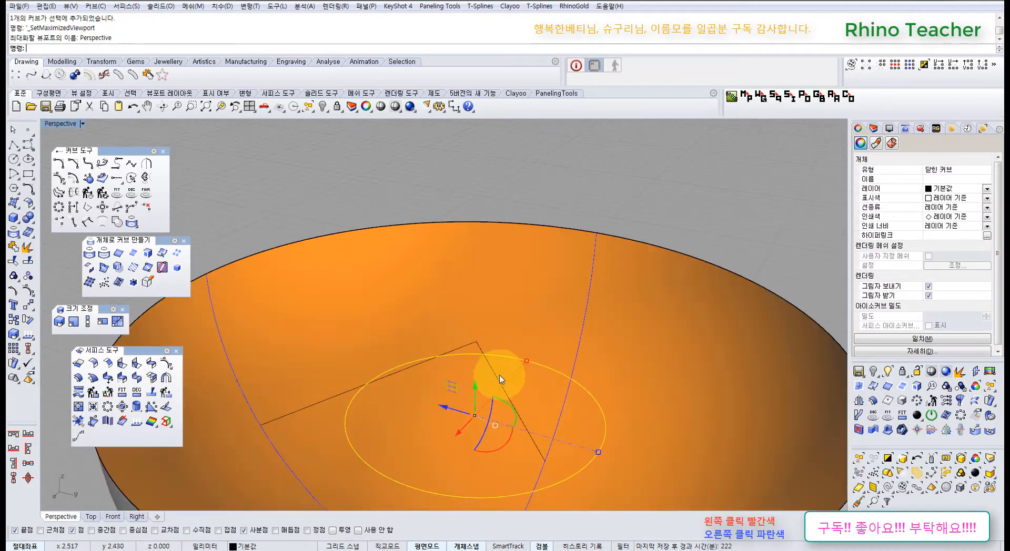
pyautogui.click(494, 373)
pyautogui.press('Delete')
# - Pull the raised circle onto the hemisphere surface and inspect where the curve meets the slanted line
pyautogui.moveTo(494, 392); pyautogui.dragTo(370, 405, button='right')
pyautogui.click(350, 388)
pyautogui.click(103, 253)
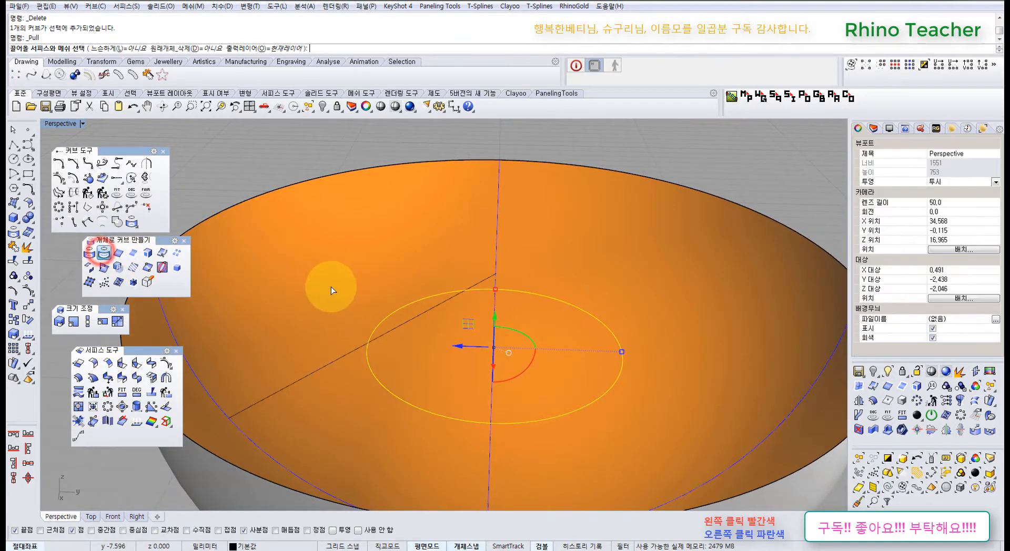
pyautogui.click(331, 286)
pyautogui.moveTo(332, 286); pyautogui.dragTo(332, 335, button='right')
pyautogui.press('Escape')
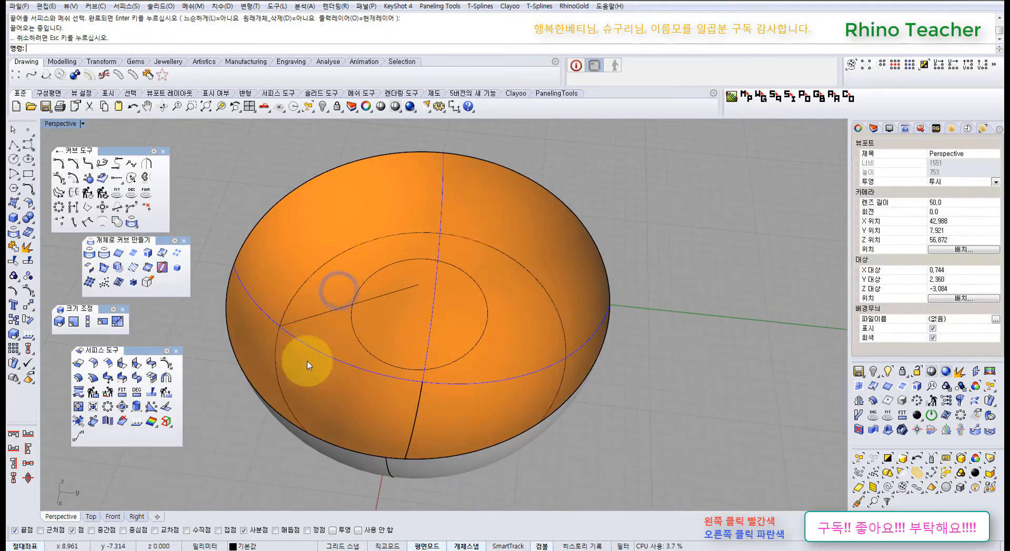
pyautogui.scroll(5, 282, 316)
pyautogui.scroll(-5, 283, 314)
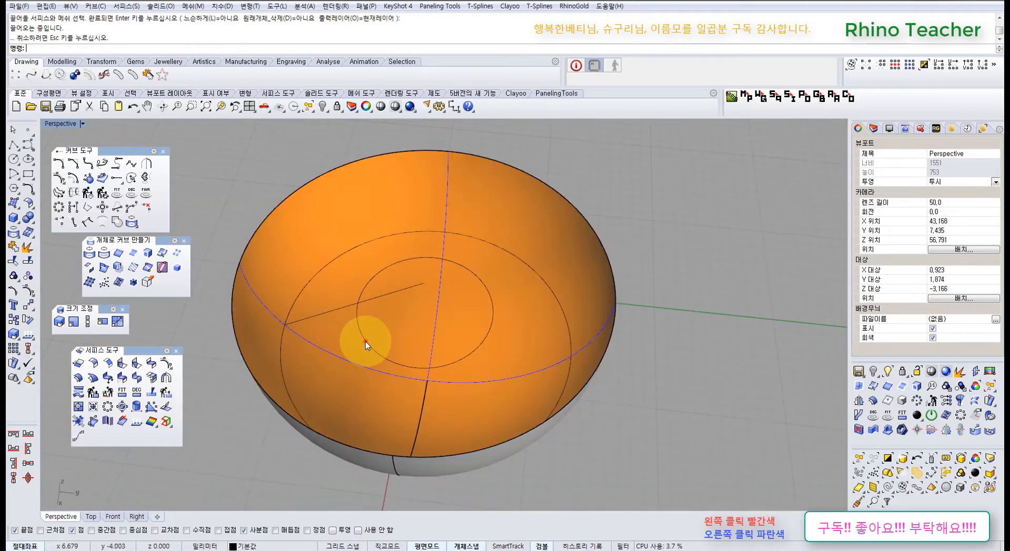
# - Delete the raised circle, the slanted line and the pulled curve, leaving only the hemisphere surface
pyautogui.click(366, 346)
pyautogui.press('Delete')
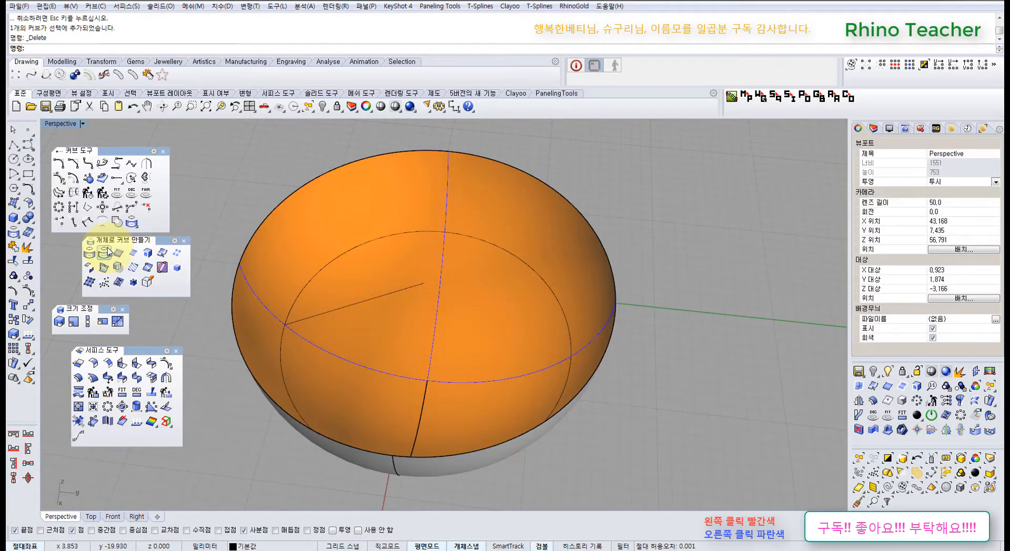
pyautogui.scroll(-4, 514, 372)
pyautogui.moveTo(347, 322); pyautogui.dragTo(537, 419)
pyautogui.scroll(4, 536, 419)
pyautogui.moveTo(518, 429); pyautogui.dragTo(538, 402, button='right')
pyautogui.press('Delete')
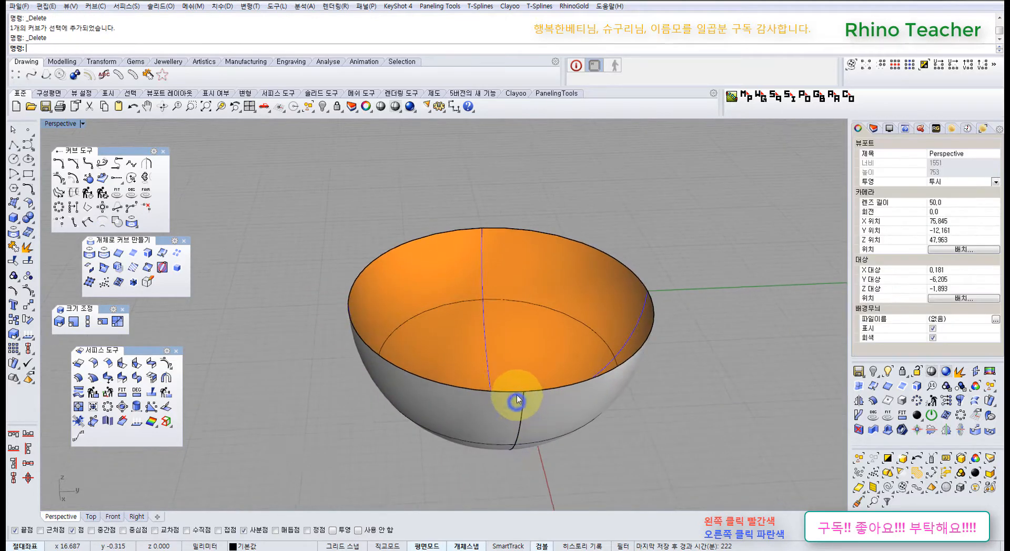
pyautogui.moveTo(541, 447); pyautogui.dragTo(552, 428, button='right')
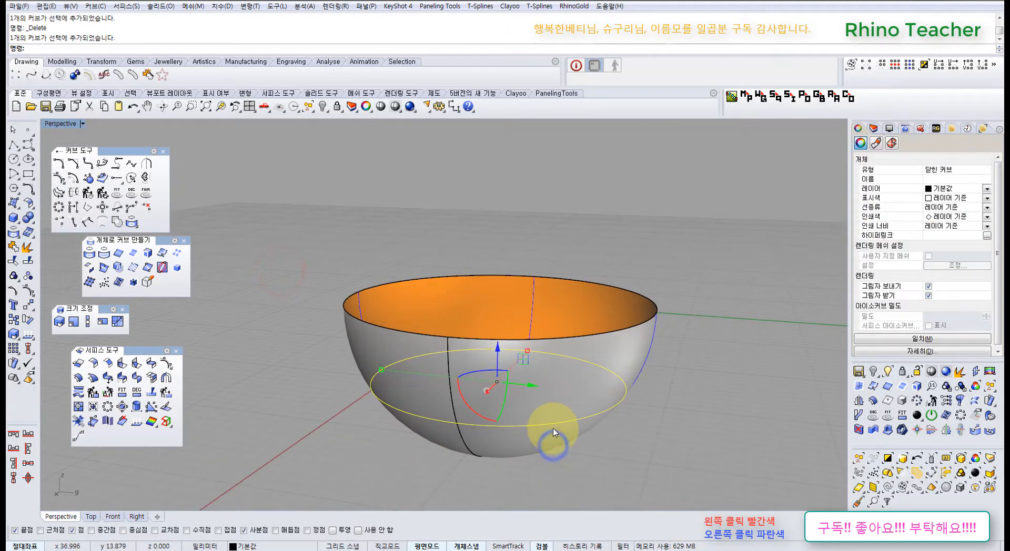
pyautogui.click(554, 424)
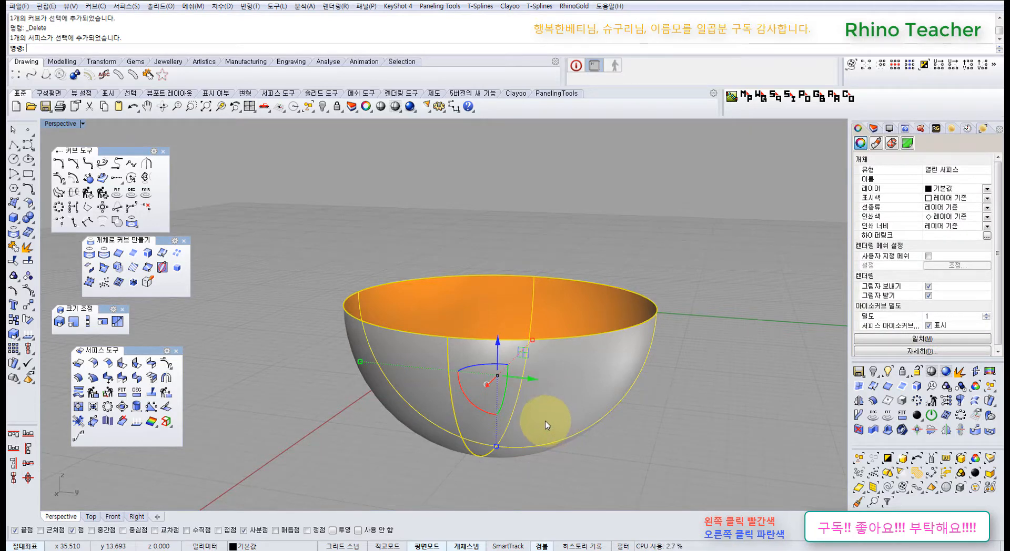
# - Show the hidden plain ring at the origin together with the curved strip above it using ShowSelected
pyautogui.scroll(-5, 549, 421)
pyautogui.middleClick(549, 351)
pyautogui.click(547, 341)
pyautogui.scroll(-4, 566, 331)
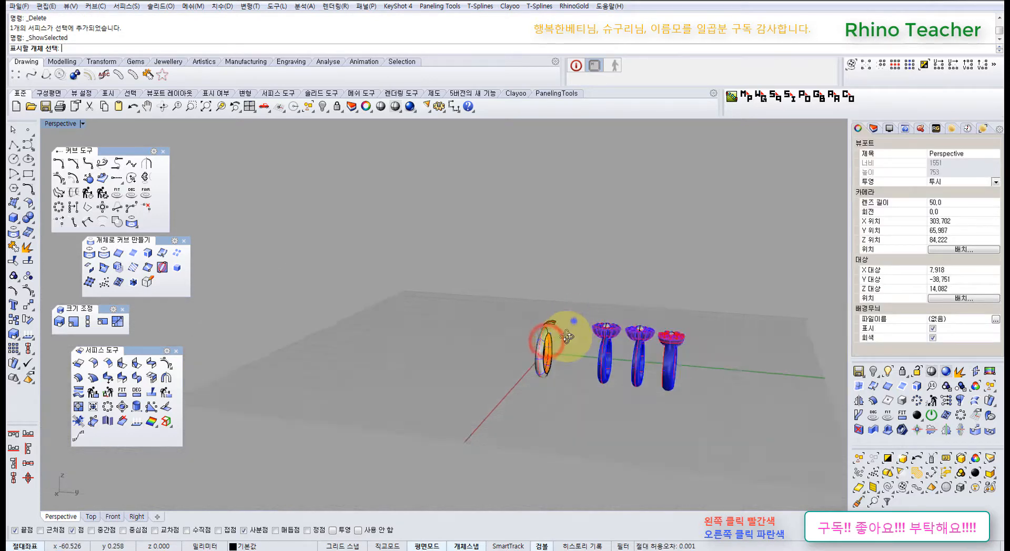
pyautogui.moveTo(575, 322); pyautogui.dragTo(572, 372, button='right')
pyautogui.scroll(6, 573, 373)
pyautogui.click(572, 373)
pyautogui.rightClick(443, 280)
# - Delete the hemisphere surface surrounding the ring
pyautogui.scroll(7, 481, 313)
pyautogui.moveTo(525, 350); pyautogui.dragTo(684, 289, button='right')
pyautogui.moveTo(694, 284); pyautogui.dragTo(387, 420)
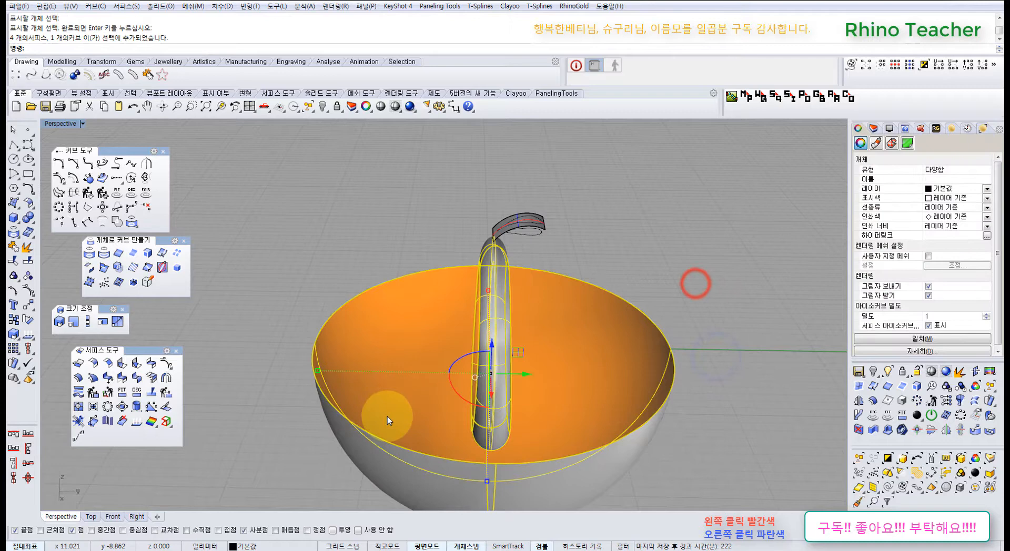
pyautogui.click(688, 430)
pyautogui.moveTo(676, 481); pyautogui.dragTo(615, 354)
pyautogui.press('Delete')
# - Delete the curved strip surface and the extra geometry above the ring, and select the two remaining open curves
pyautogui.moveTo(570, 257); pyautogui.dragTo(451, 289, button='right')
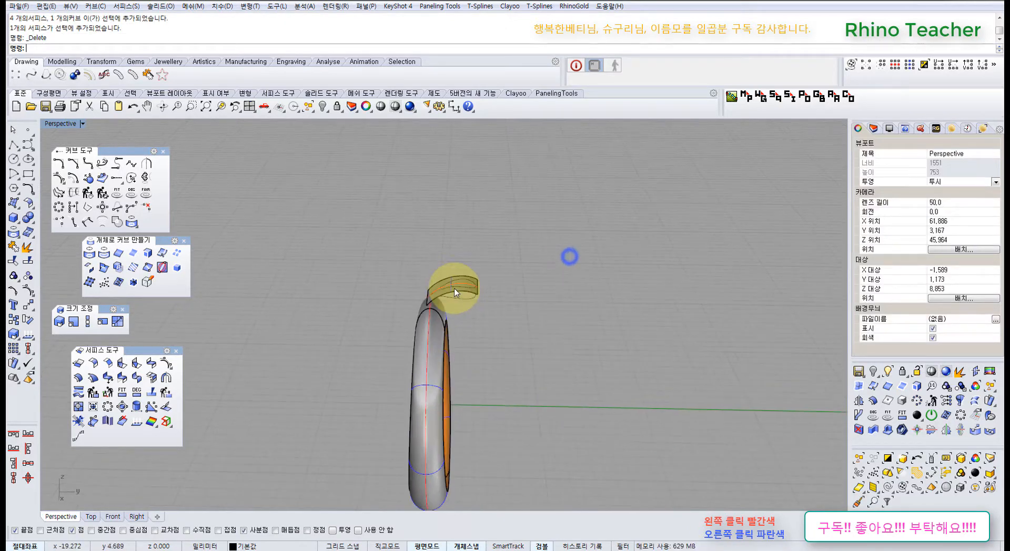
pyautogui.scroll(5, 455, 311)
pyautogui.moveTo(550, 374); pyautogui.dragTo(513, 340)
pyautogui.moveTo(513, 340); pyautogui.dragTo(573, 332, button='right')
pyautogui.press('Delete')
pyautogui.click(539, 314)
pyautogui.click(526, 304)
pyautogui.press('Delete')
pyautogui.moveTo(575, 333); pyautogui.dragTo(505, 283)
pyautogui.moveTo(505, 282); pyautogui.dragTo(519, 231, button='right')
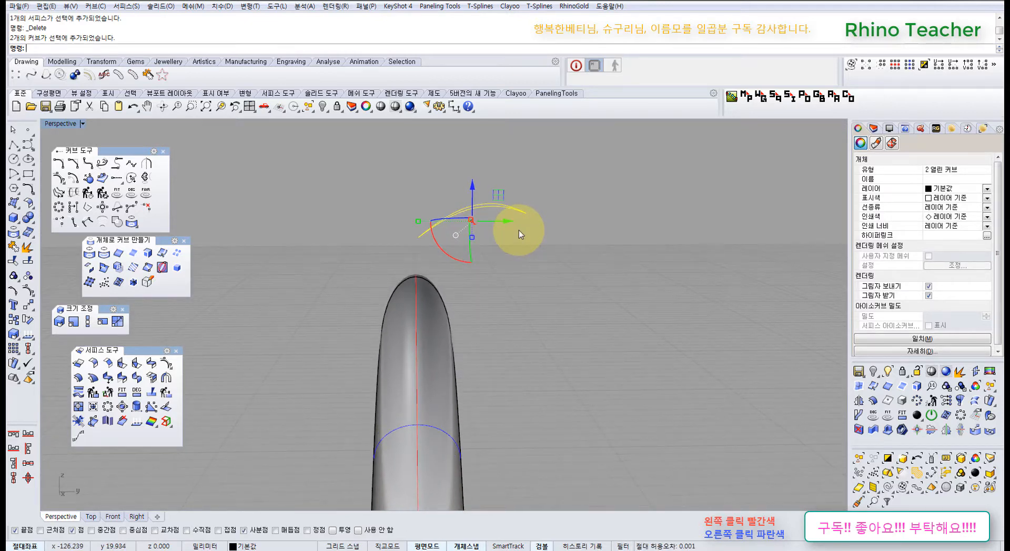
# - Examine the two open curves above the ring in the Top, Front and Right views
pyautogui.hotkey('ctrl', 'F1')
pyautogui.hotkey('ctrl', 'F4')
pyautogui.hotkey('ctrl', 'F2')
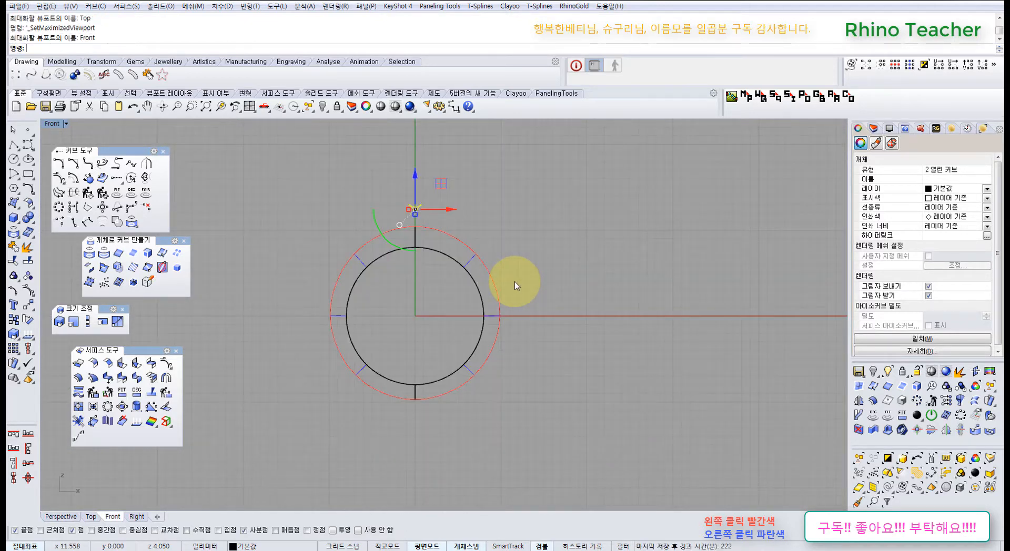
pyautogui.hotkey('ctrl', 'F3')
pyautogui.moveTo(548, 297); pyautogui.dragTo(490, 374, button='right')
pyautogui.scroll(8, 506, 205)
pyautogui.moveTo(496, 212); pyautogui.dragTo(485, 260, button='right')
pyautogui.scroll(-4, 496, 227)
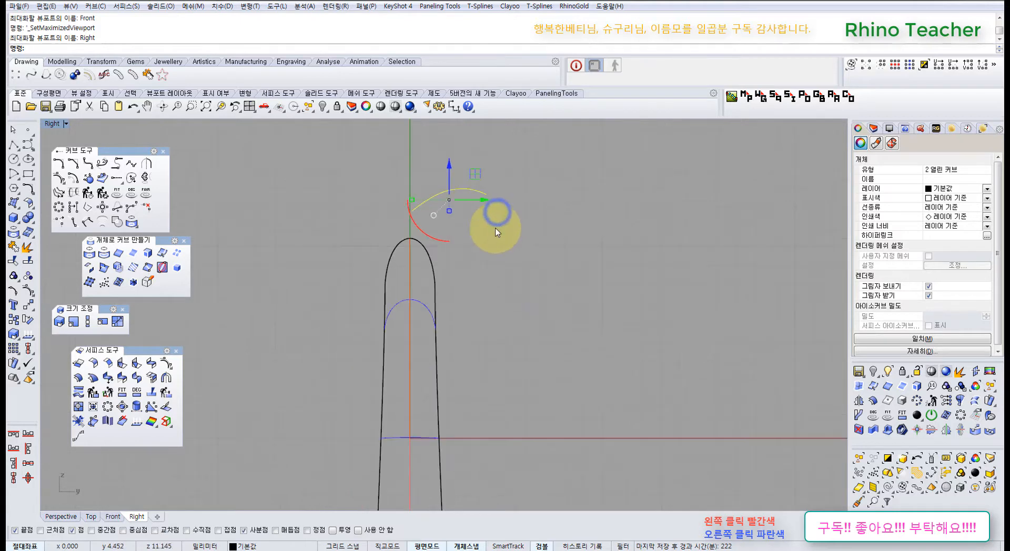
# - Show the hidden flower ring beside the plain ring as a reference and hide it again
pyautogui.scroll(-14, 639, 252)
pyautogui.moveTo(640, 265); pyautogui.dragTo(442, 284, button='right')
pyautogui.middleClick(493, 251)
pyautogui.click(479, 248)
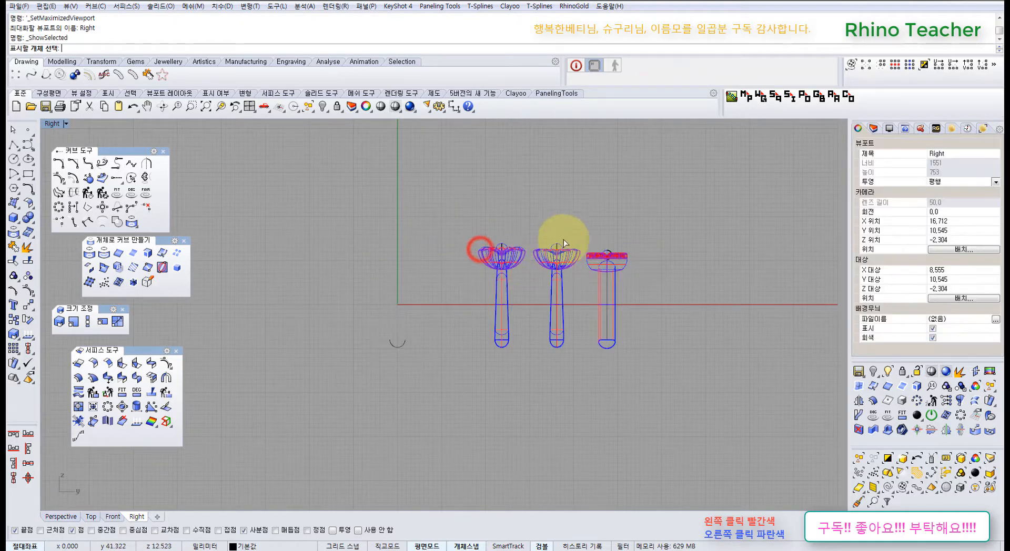
pyautogui.scroll(5, 500, 274)
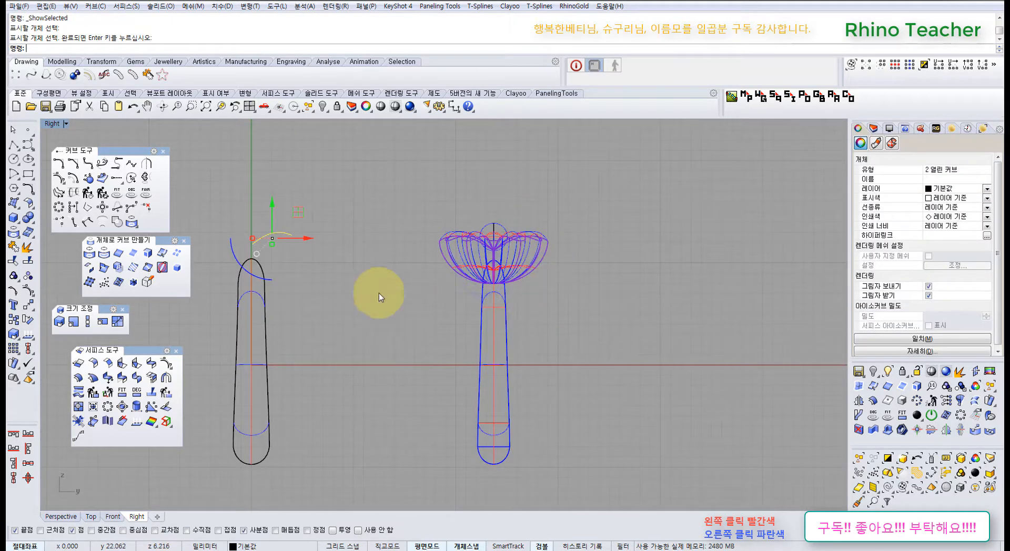
pyautogui.moveTo(367, 283); pyautogui.dragTo(441, 287, button='right')
pyautogui.moveTo(629, 210); pyautogui.dragTo(496, 326)
pyautogui.hotkey('ctrl', 'h')
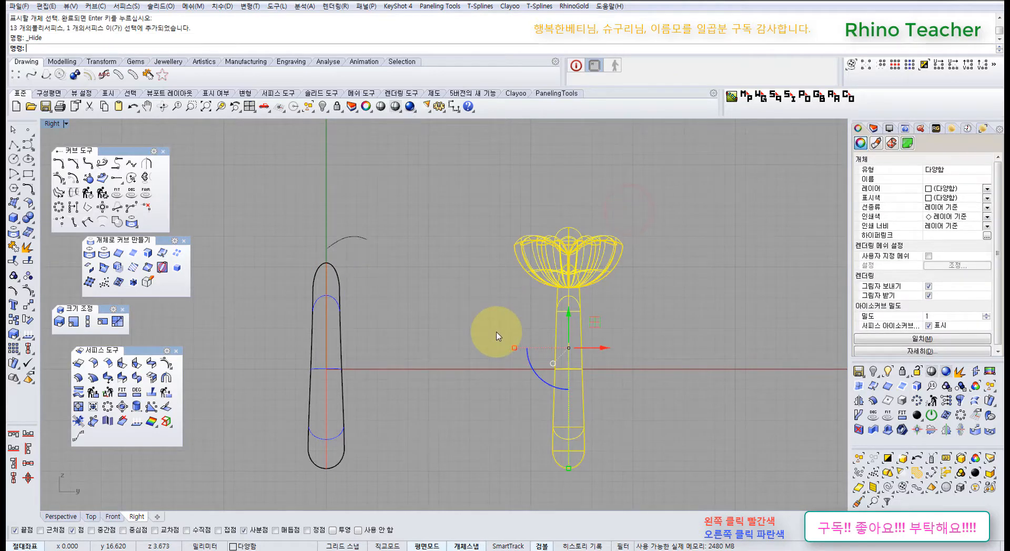
# - Select the two open curves above the ring and show them in the four-viewport layout
pyautogui.moveTo(339, 305); pyautogui.dragTo(485, 409, button='right')
pyautogui.scroll(3, 527, 356)
pyautogui.moveTo(548, 361); pyautogui.dragTo(467, 314)
pyautogui.moveTo(471, 287); pyautogui.dragTo(468, 327, button='right')
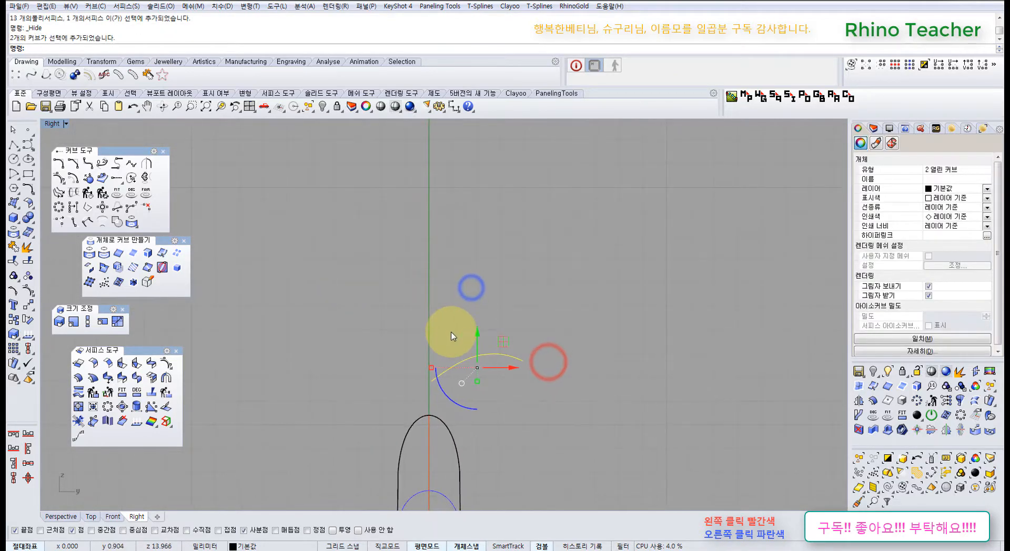
pyautogui.hotkey('ctrl', 'F4')
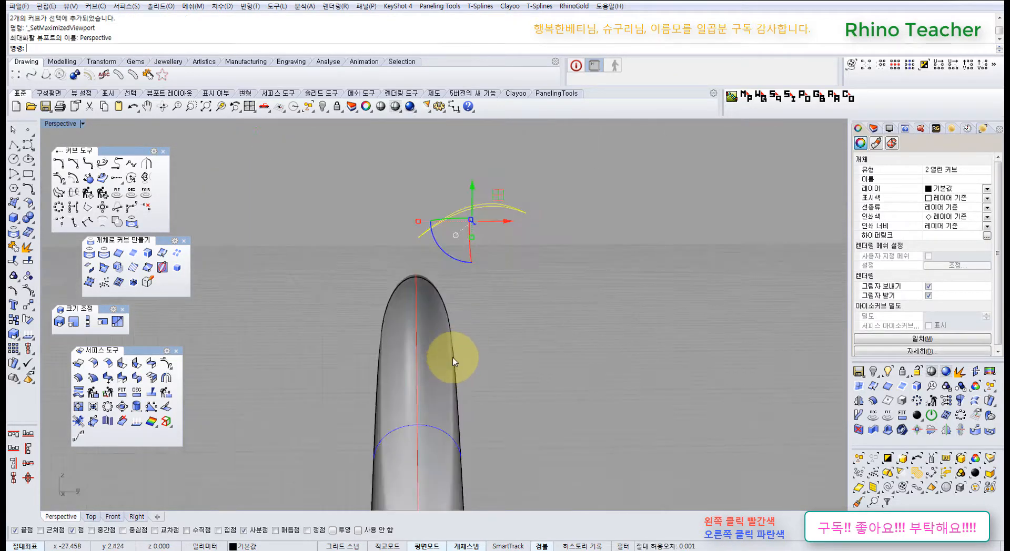
pyautogui.moveTo(481, 277); pyautogui.dragTo(500, 309, button='right')
pyautogui.click(250, 107)
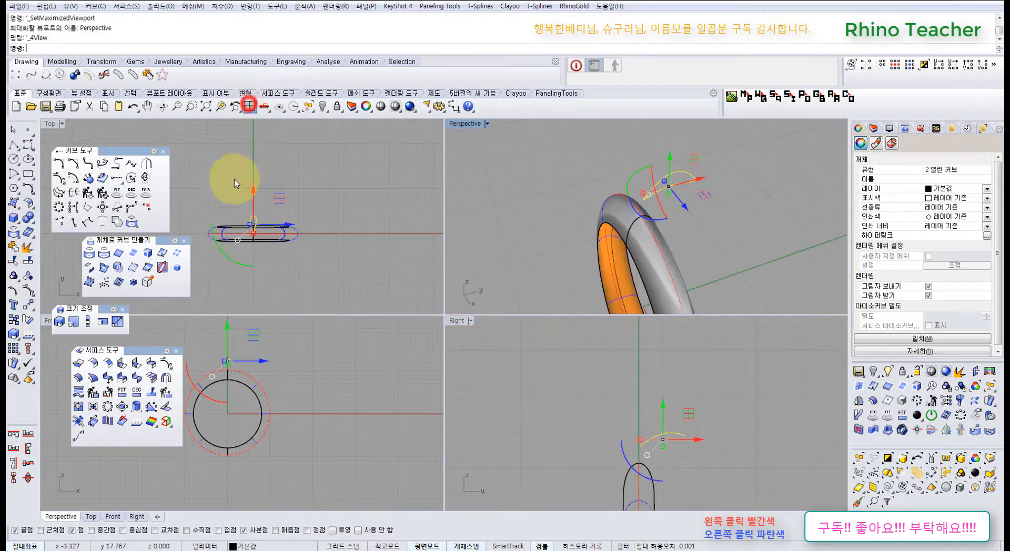
pyautogui.moveTo(523, 376); pyautogui.dragTo(466, 377, button='right')
# - Start extruding the two curves as open surfaces and define a vertical extrusion direction in the Right view
pyautogui.click(178, 352)
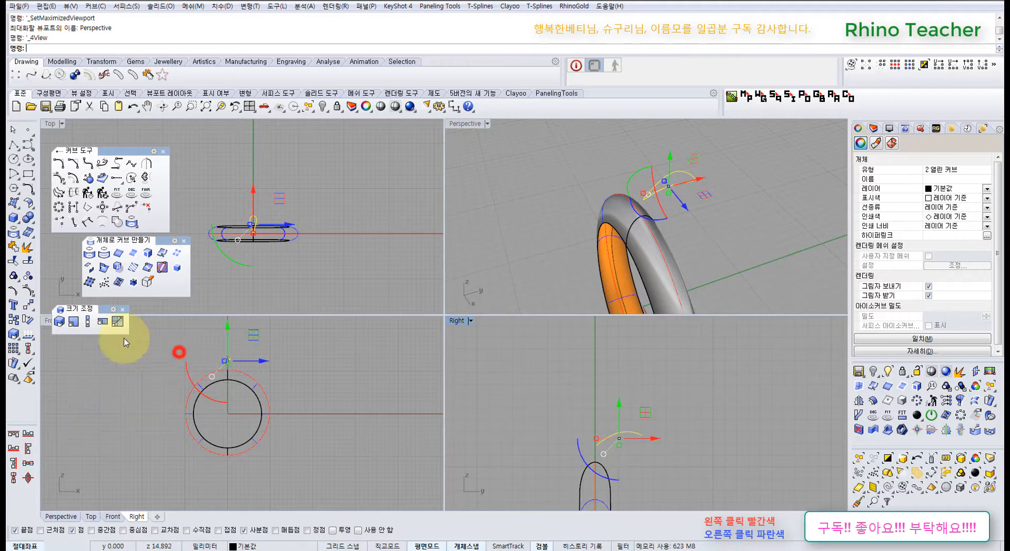
pyautogui.click(14, 204)
pyautogui.moveTo(47, 204); pyautogui.dragTo(121, 357)
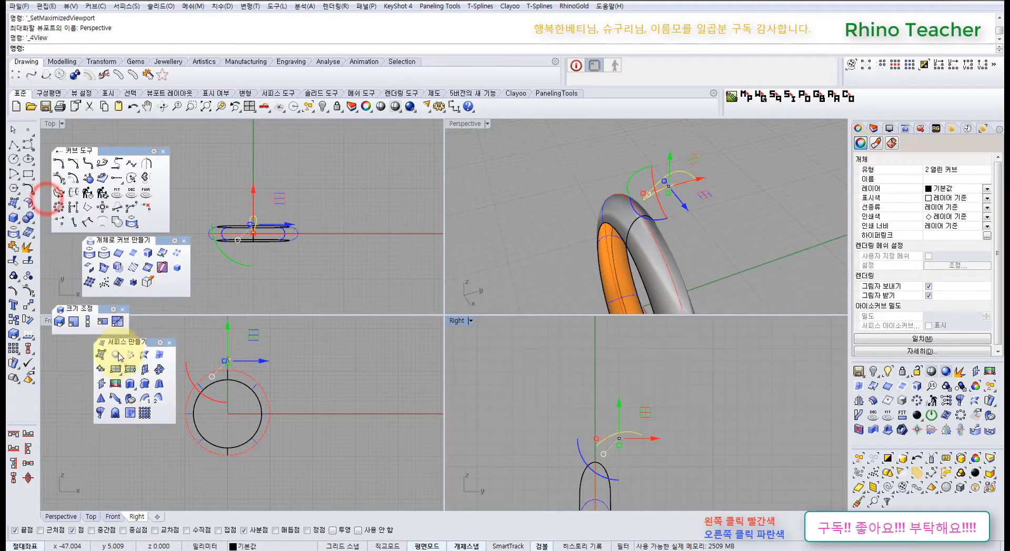
pyautogui.click(135, 385)
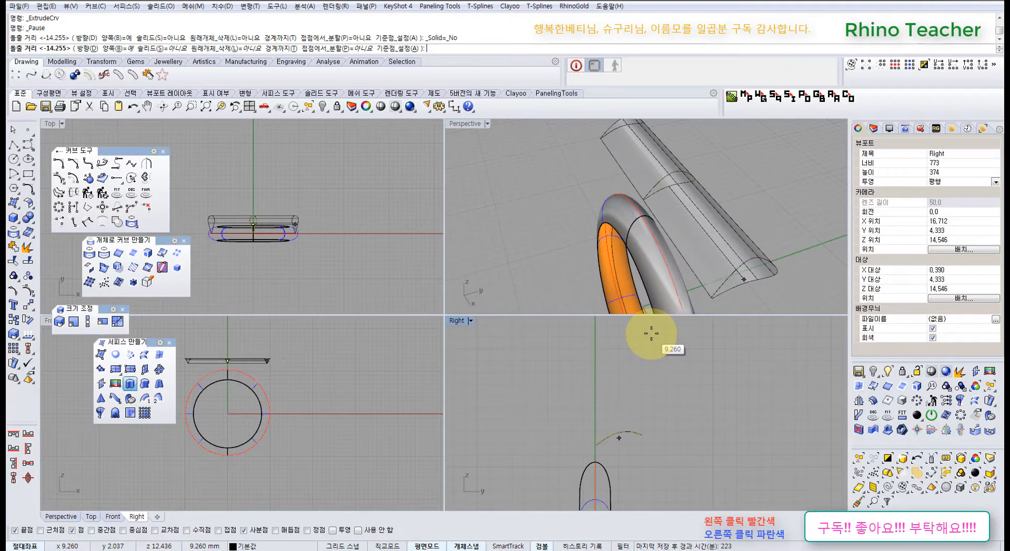
pyautogui.click(184, 242)
pyautogui.click(164, 152)
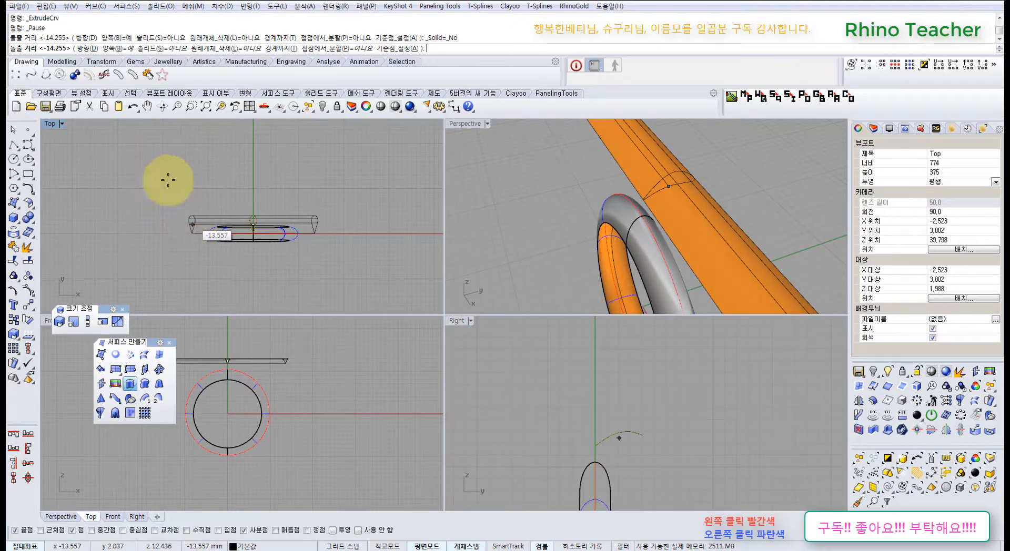
pyautogui.click(92, 49)
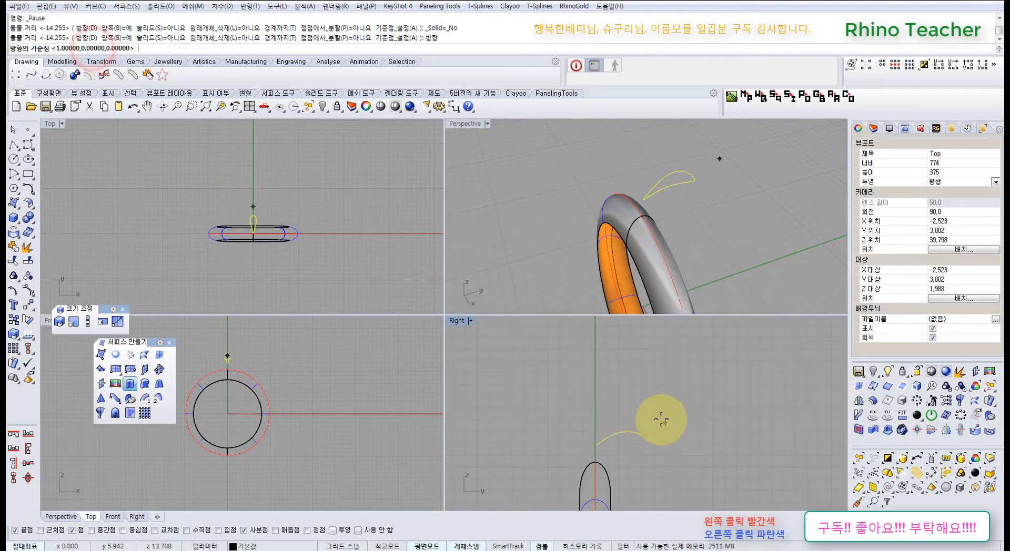
pyautogui.click(659, 420)
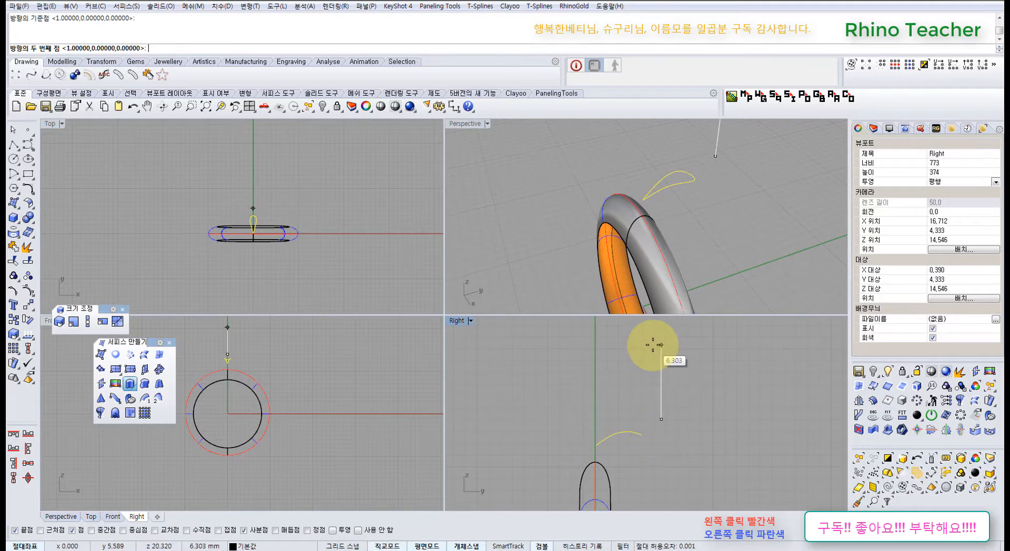
pyautogui.click(664, 473)
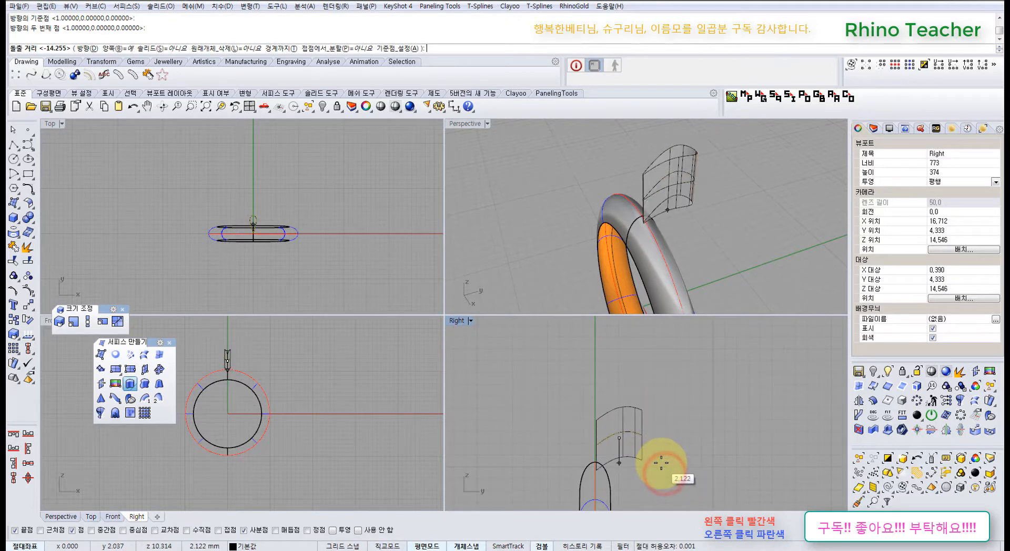
# - Extrude the curves downward on one side only by about 7.2 mm, without a solid
pyautogui.click(112, 46)
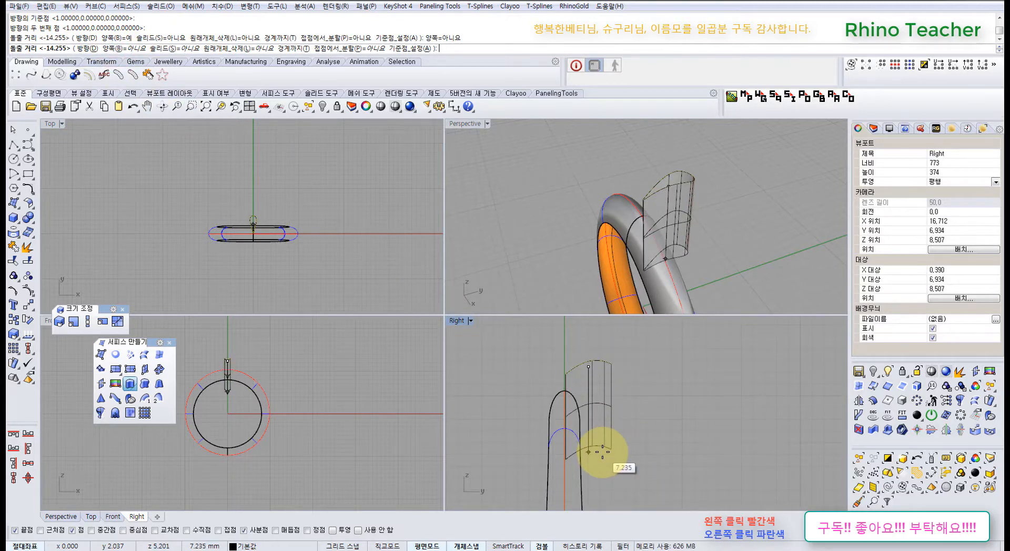
pyautogui.click(602, 452)
pyautogui.moveTo(688, 237); pyautogui.dragTo(705, 209, button='right')
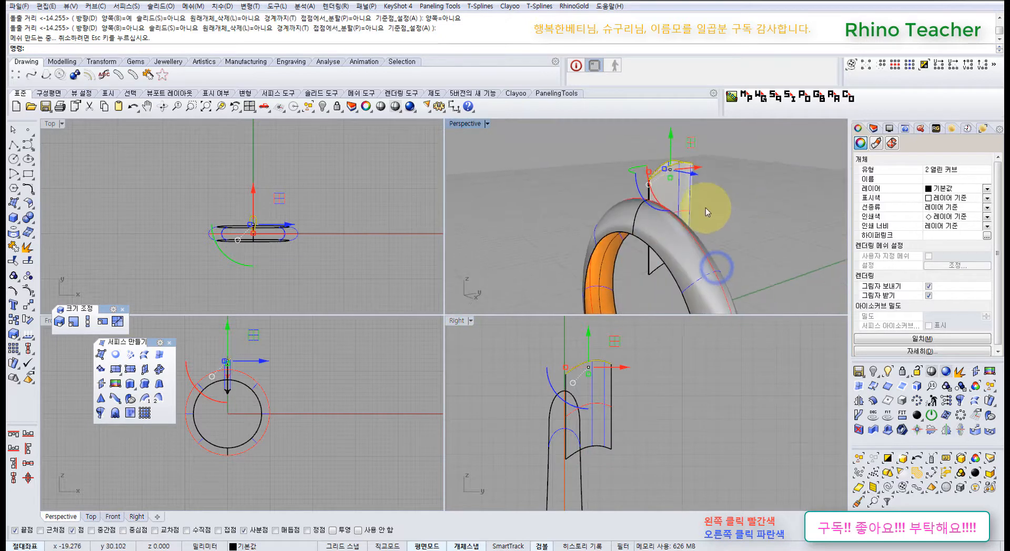
pyautogui.scroll(5, 648, 178)
pyautogui.moveTo(645, 203); pyautogui.dragTo(611, 310, button='right')
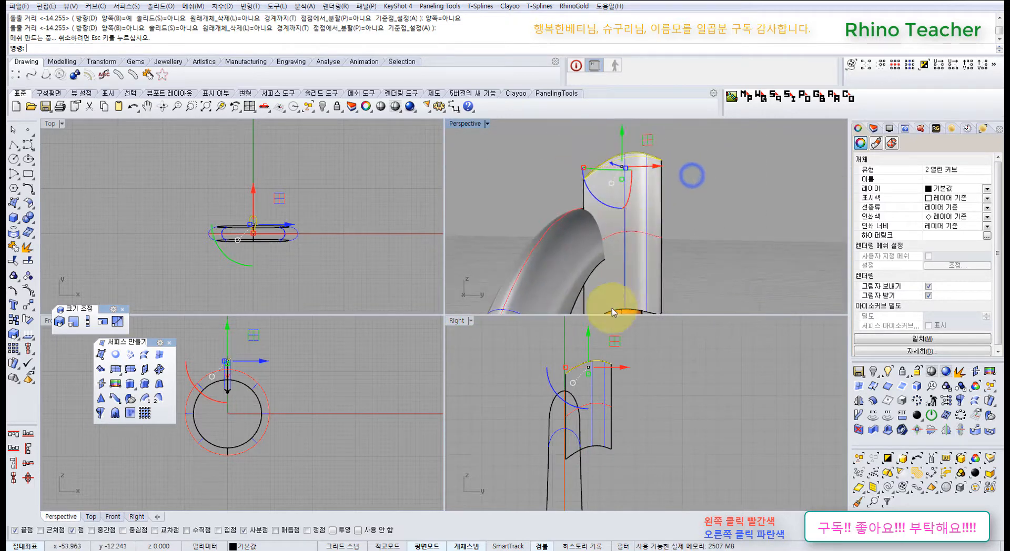
# - Show the control points of both extruded surfaces and select their lowest row in the maximized Right view
pyautogui.click(642, 421)
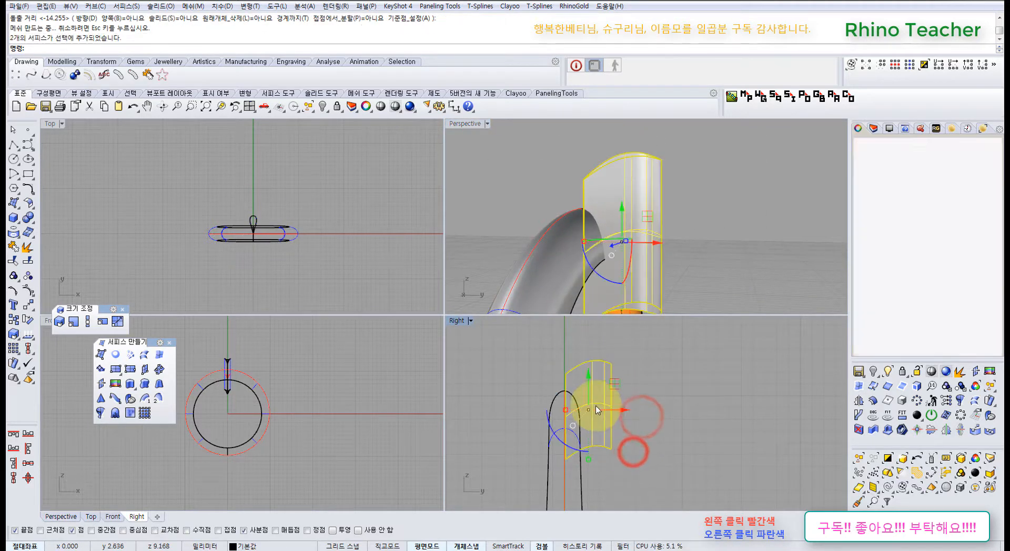
pyautogui.press('F10')
pyautogui.scroll(3, 607, 427)
pyautogui.moveTo(596, 427); pyautogui.dragTo(560, 406, button='right')
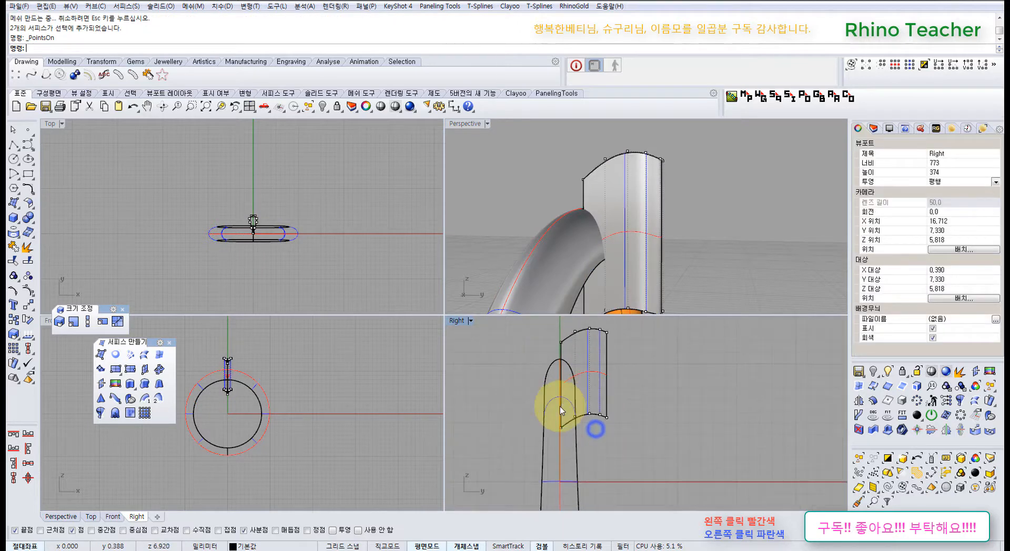
pyautogui.moveTo(469, 402); pyautogui.dragTo(768, 489)
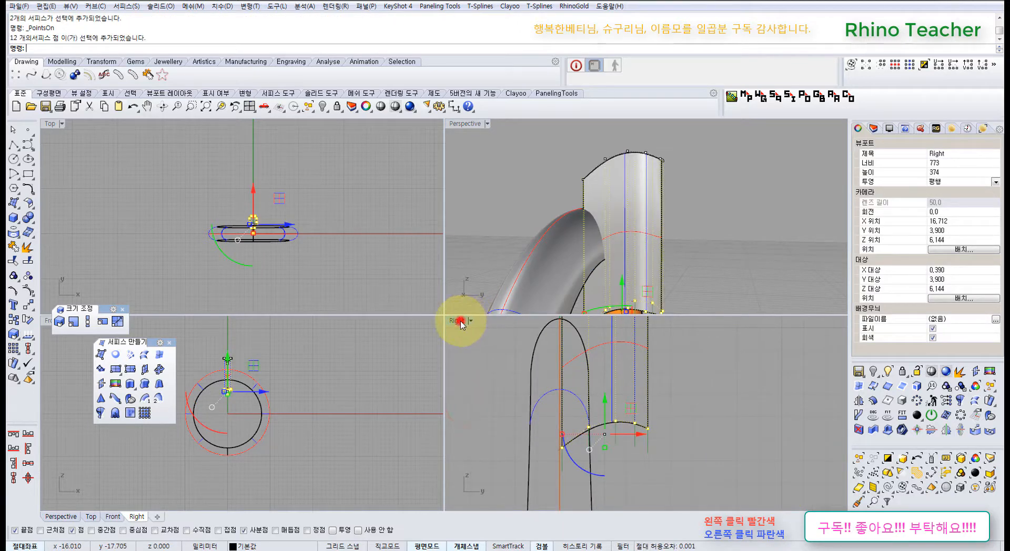
pyautogui.doubleClick(461, 322)
pyautogui.moveTo(465, 333); pyautogui.dragTo(509, 383, button='right')
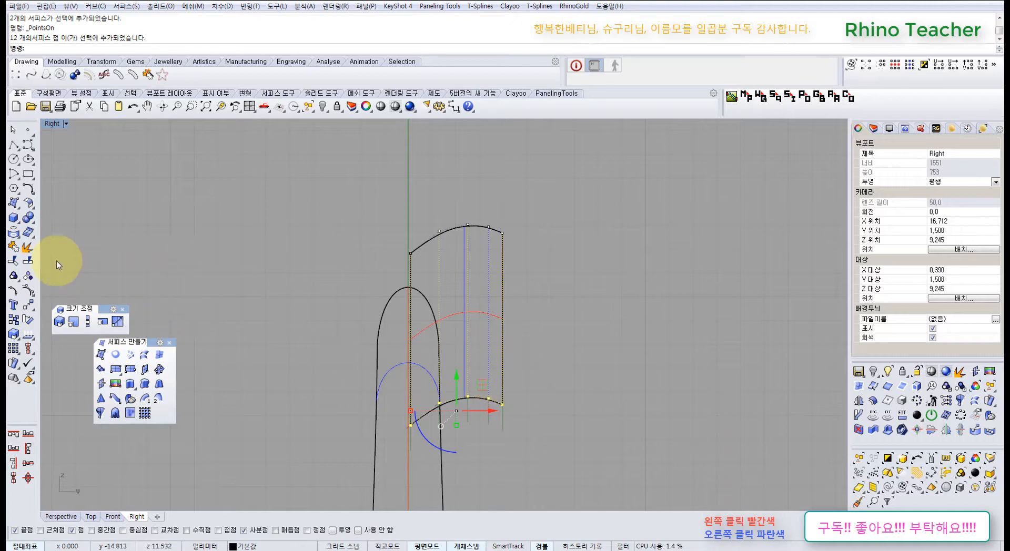
# - Try changing the degree of both extruded surfaces to U 3 and V 3
pyautogui.click(24, 305)
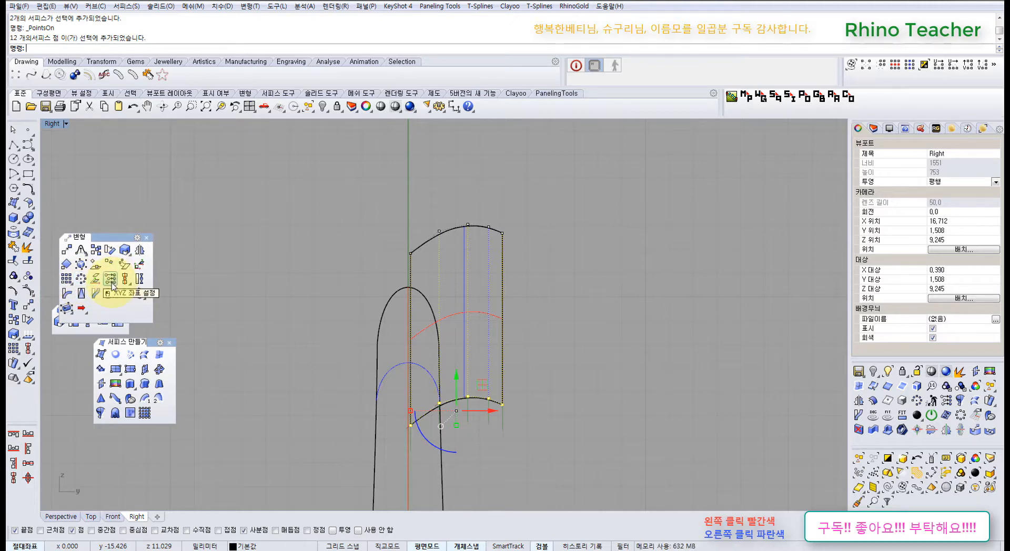
pyautogui.click(29, 203)
pyautogui.moveTo(55, 203); pyautogui.dragTo(90, 140)
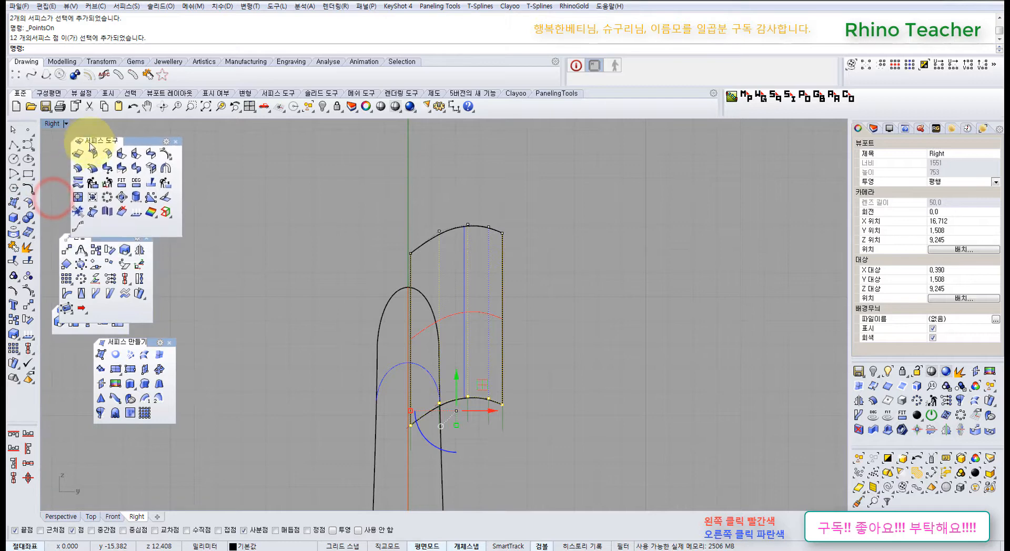
pyautogui.click(136, 182)
pyautogui.click(465, 275)
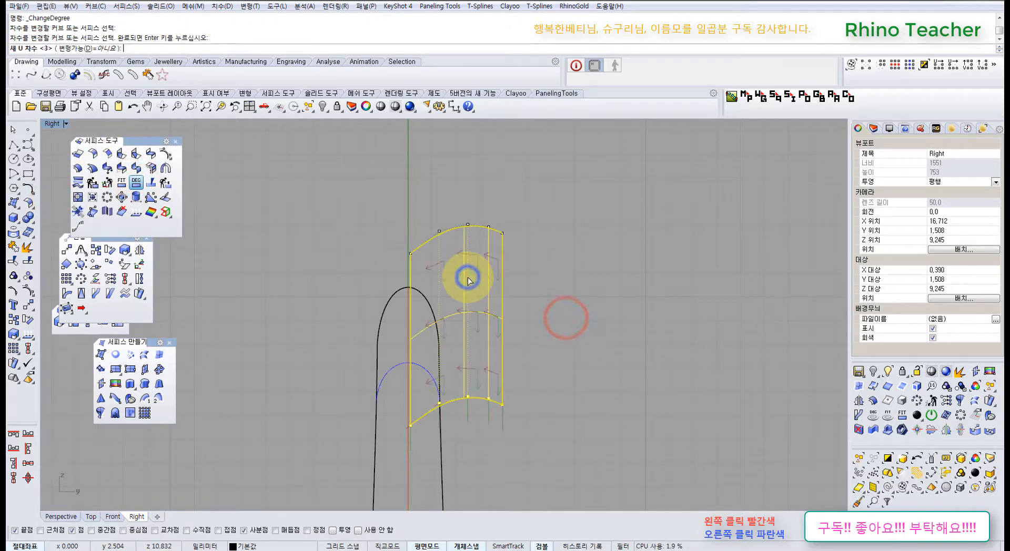
pyautogui.rightClick(477, 286)
pyautogui.write('3')
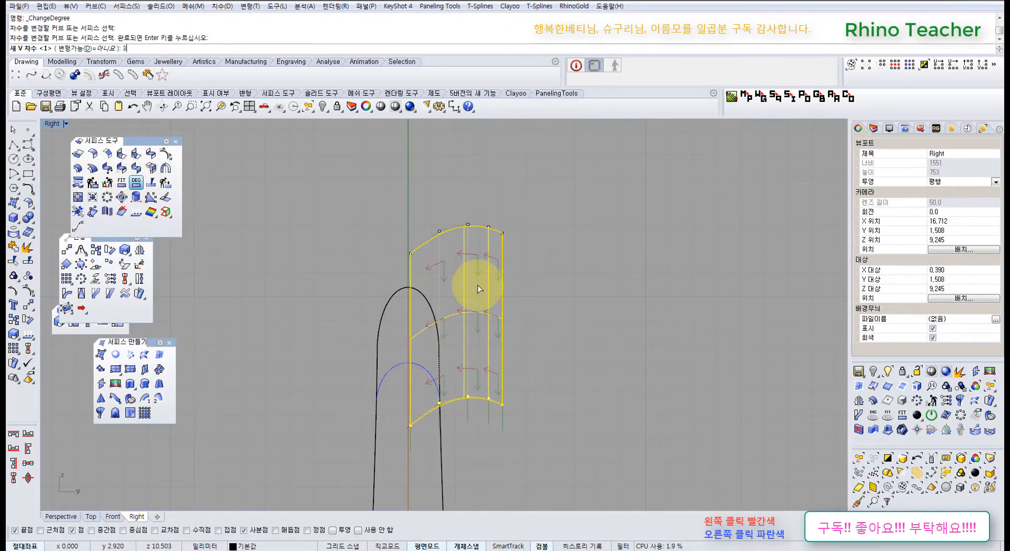
pyautogui.press('Return')
# - Redisplay the surfaces' control points, select the lowest row, and undo the degree change
pyautogui.scroll(4, 475, 355)
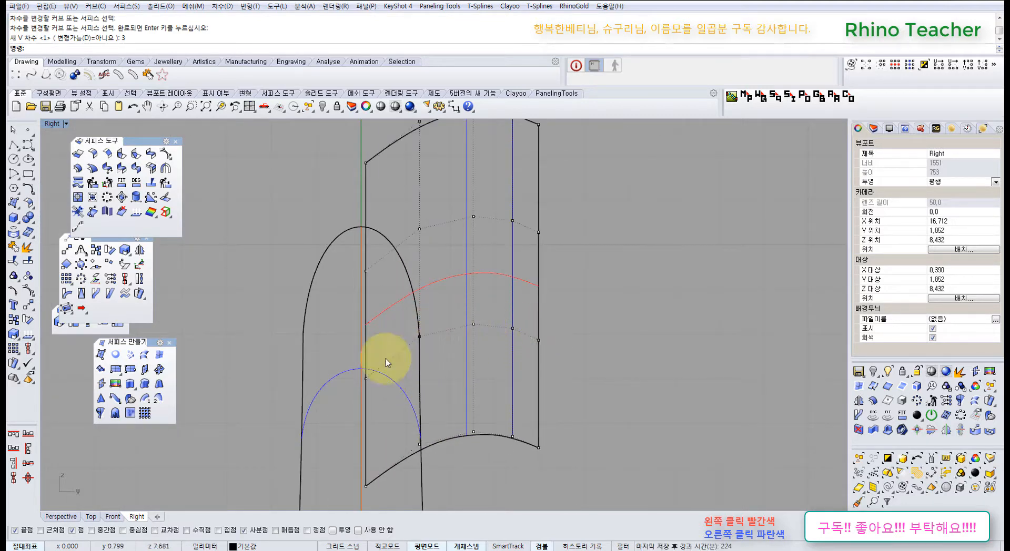
pyautogui.press('Escape')
pyautogui.moveTo(576, 311); pyautogui.dragTo(452, 257)
pyautogui.scroll(-4, 452, 259)
pyautogui.moveTo(487, 316); pyautogui.dragTo(462, 309, button='right')
pyautogui.press('F10')
pyautogui.scroll(4, 411, 389)
pyautogui.moveTo(409, 392); pyautogui.dragTo(468, 342, button='right')
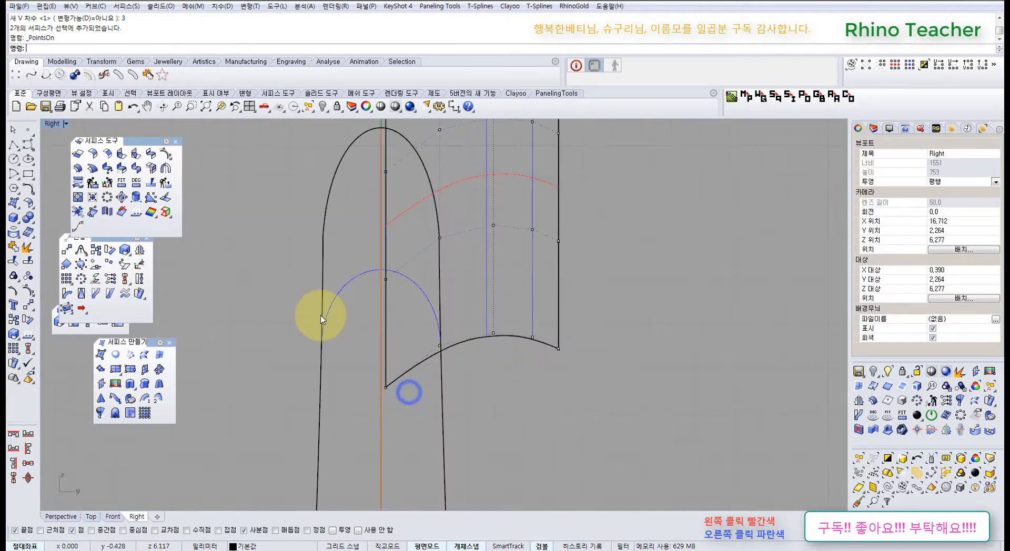
pyautogui.moveTo(200, 316); pyautogui.dragTo(642, 445)
pyautogui.hotkey('ctrl', 'z')
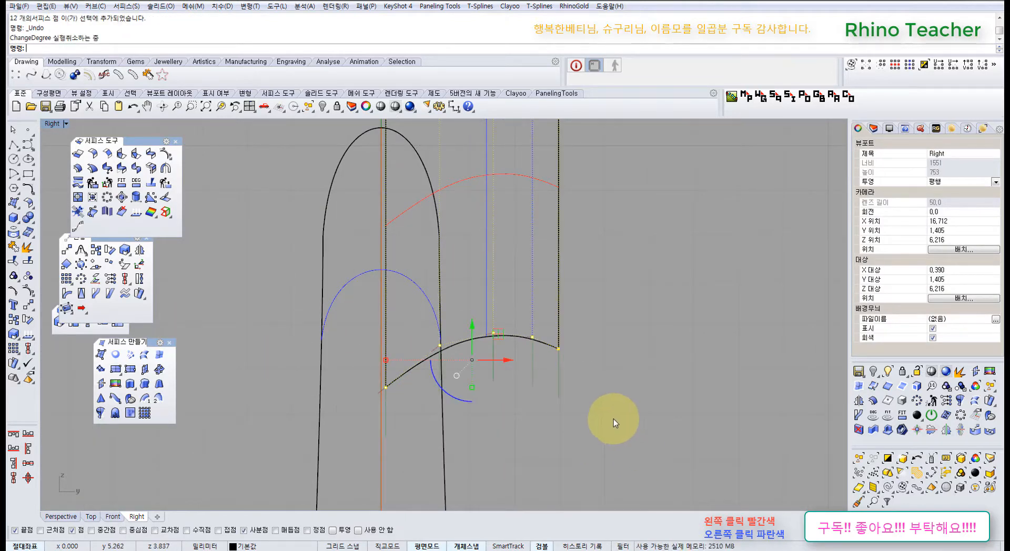
# - Align the lowest row of control points to one level with Set Points, using only world Z, at a height inside the ring's upper part
pyautogui.scroll(-4, 589, 441)
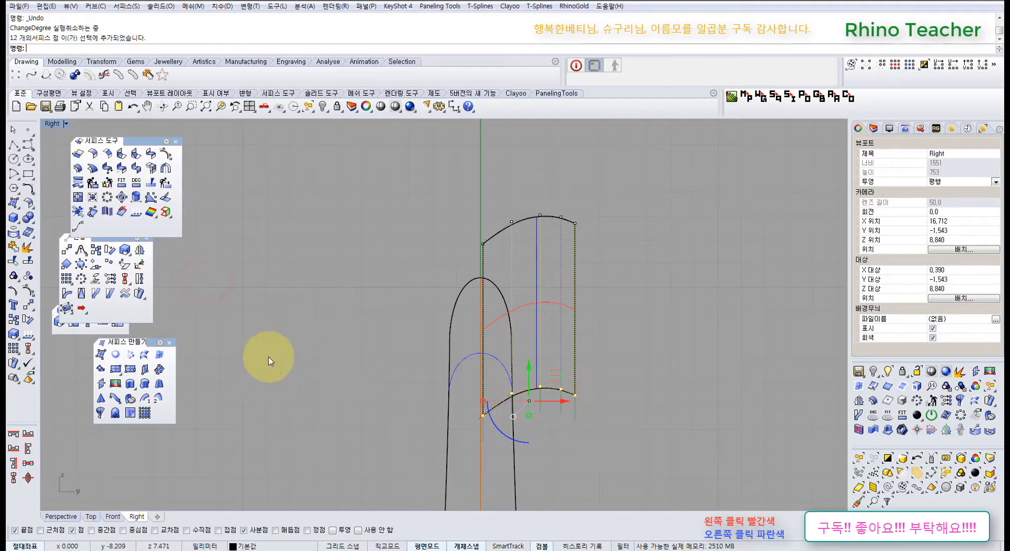
pyautogui.click(109, 281)
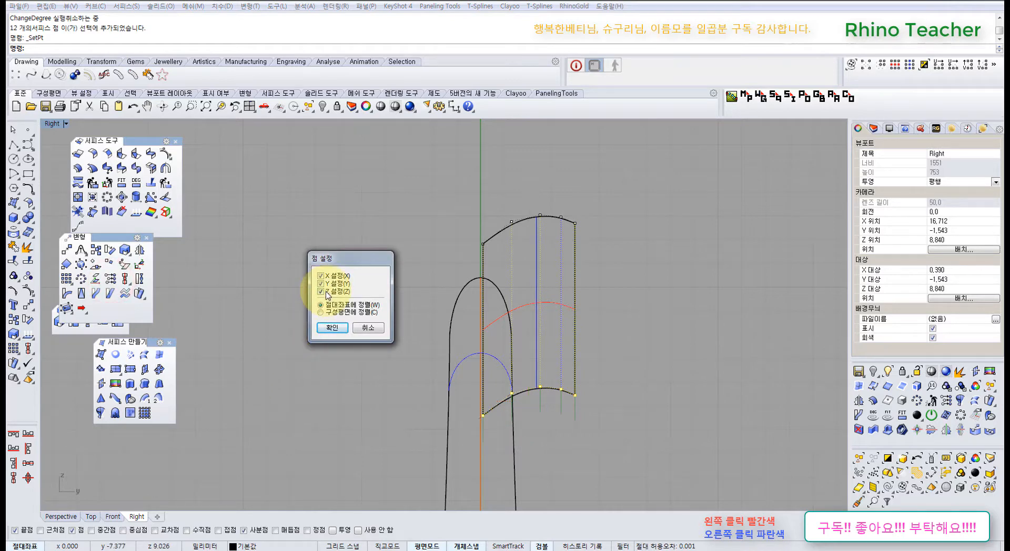
pyautogui.click(332, 329)
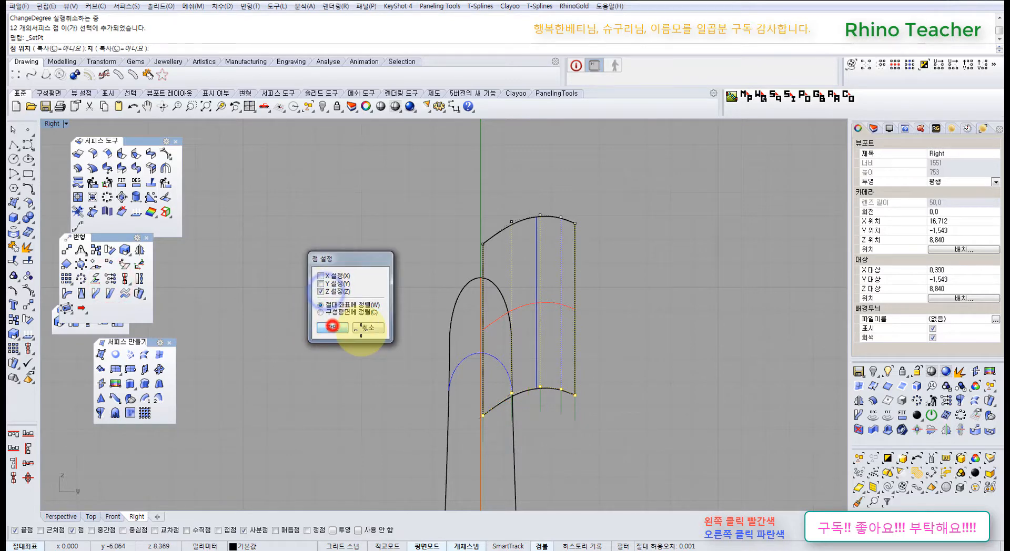
pyautogui.scroll(3, 481, 361)
pyautogui.click(482, 361)
pyautogui.moveTo(481, 361); pyautogui.dragTo(396, 422, button='right')
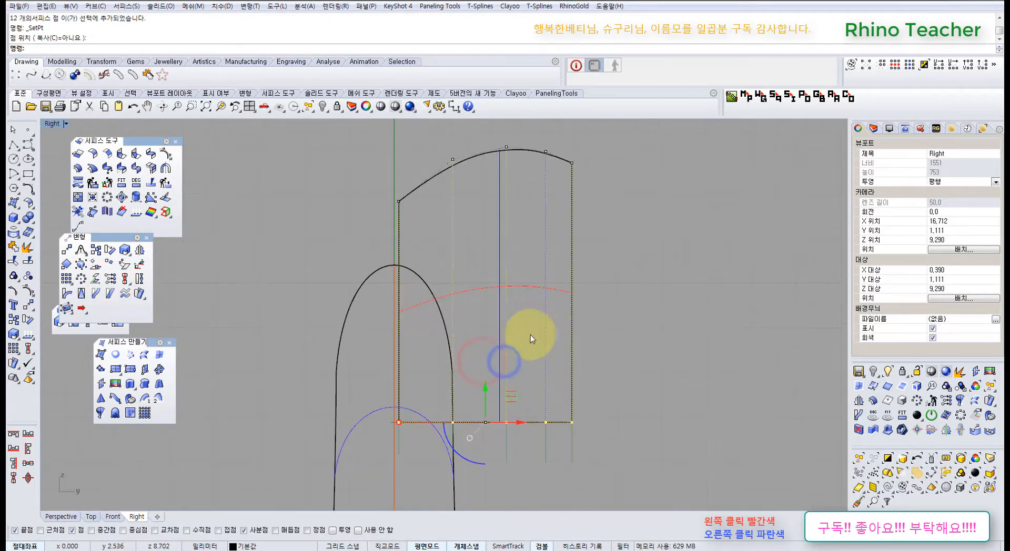
# - Redisplay both surfaces' control points and change their degree to U 3 and V 3
pyautogui.moveTo(609, 306); pyautogui.dragTo(513, 282)
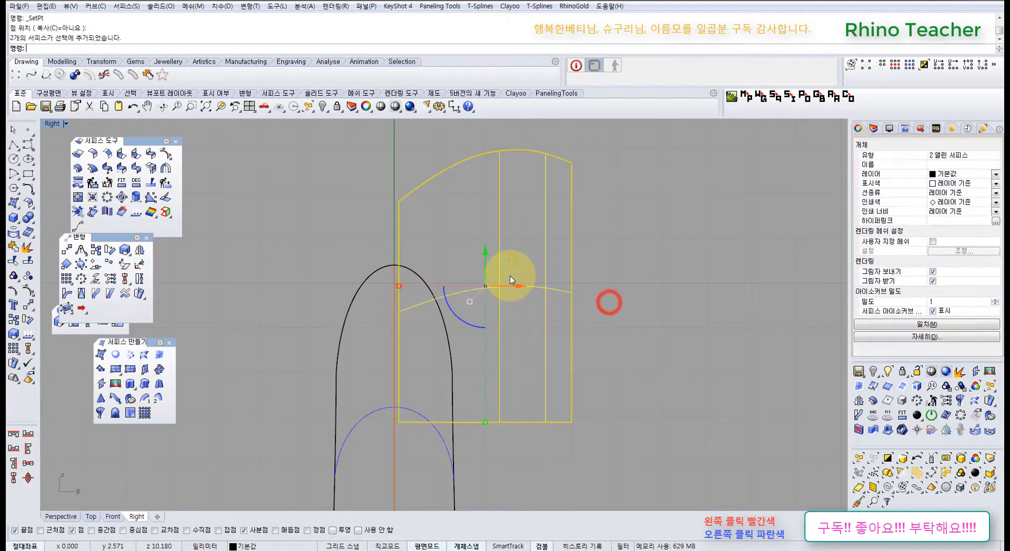
pyautogui.press('F10')
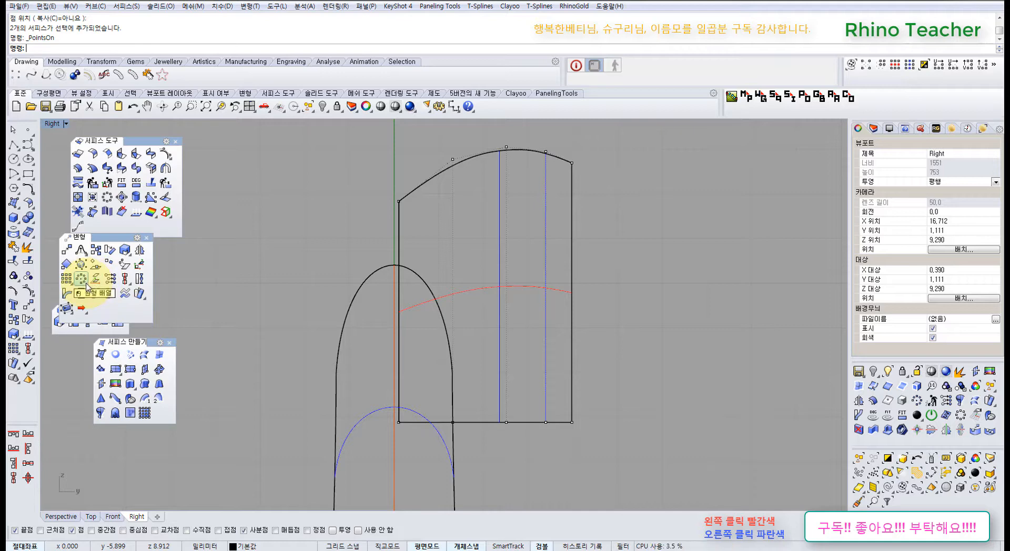
pyautogui.click(136, 184)
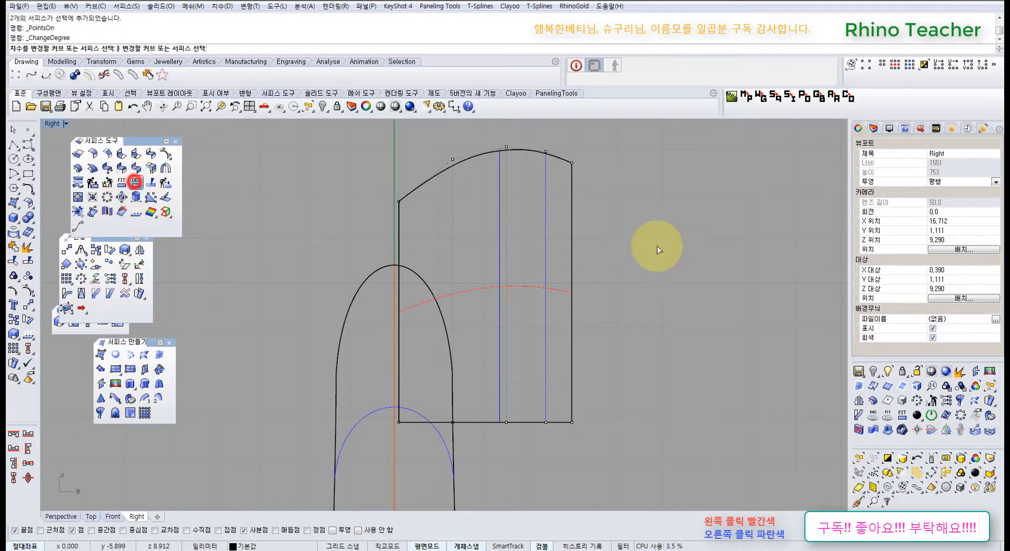
pyautogui.click(667, 258)
pyautogui.rightClick(477, 228)
pyautogui.press('Return')
pyautogui.write('3')
pyautogui.press('Return')
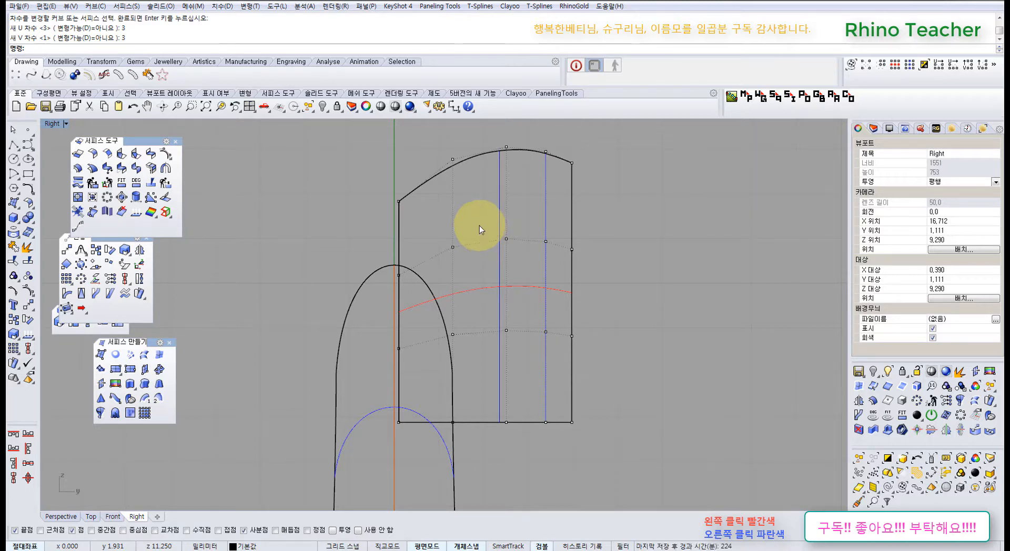
pyautogui.moveTo(498, 301); pyautogui.dragTo(526, 366)
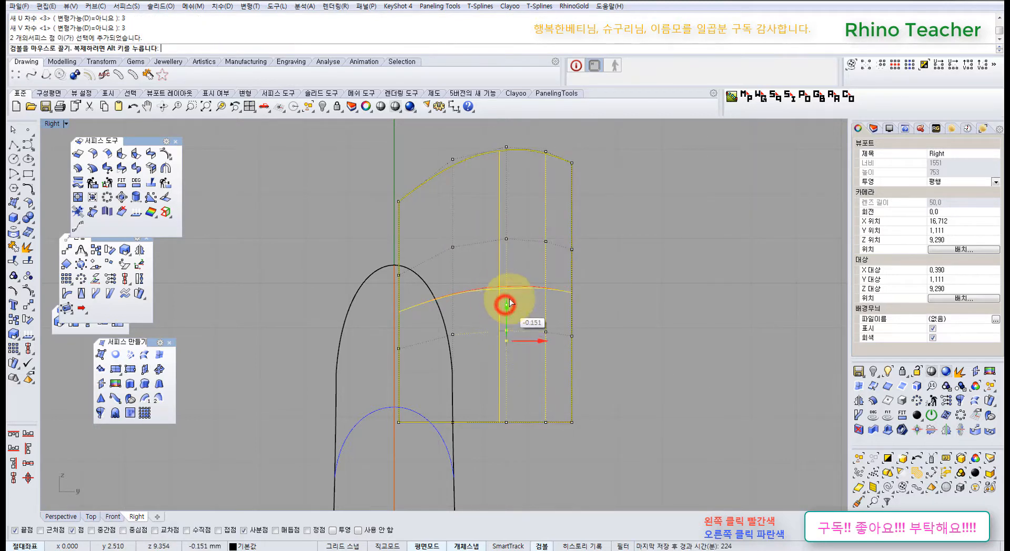
pyautogui.hotkey('ctrl', 'z')
pyautogui.click(674, 373)
# - Select the lowest row of control points on both petal surfaces and check the selection from several views
pyautogui.scroll(2, 582, 401)
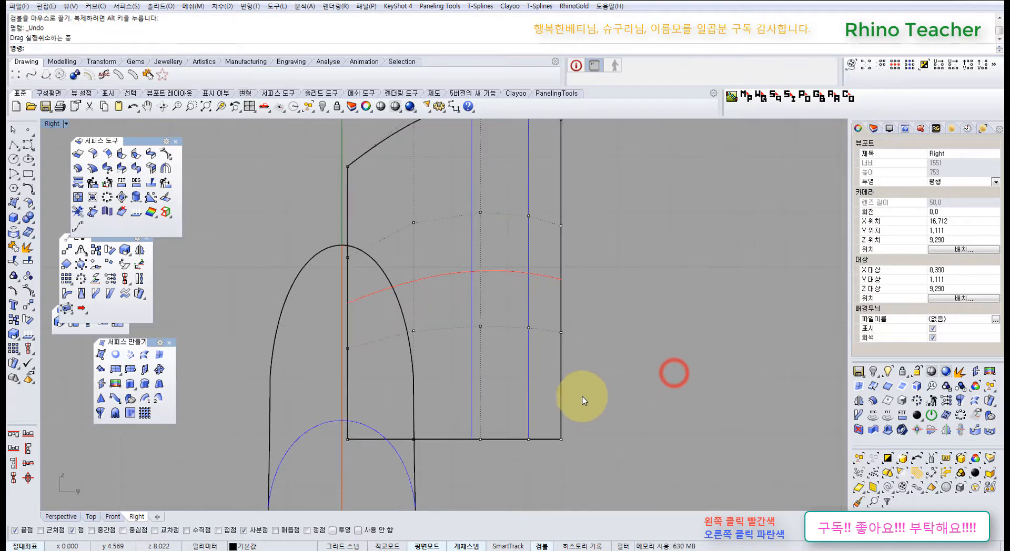
pyautogui.moveTo(581, 400); pyautogui.dragTo(577, 376, button='right')
pyautogui.moveTo(322, 345); pyautogui.dragTo(692, 440)
pyautogui.moveTo(642, 405); pyautogui.dragTo(573, 413, button='right')
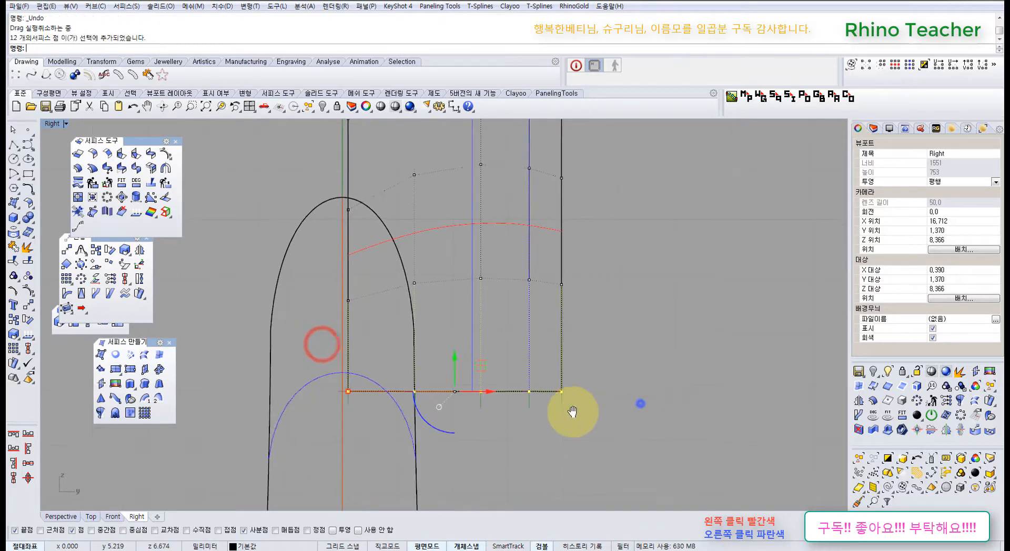
pyautogui.scroll(-3, 566, 415)
pyautogui.hotkey('ctrl', 'Tab')
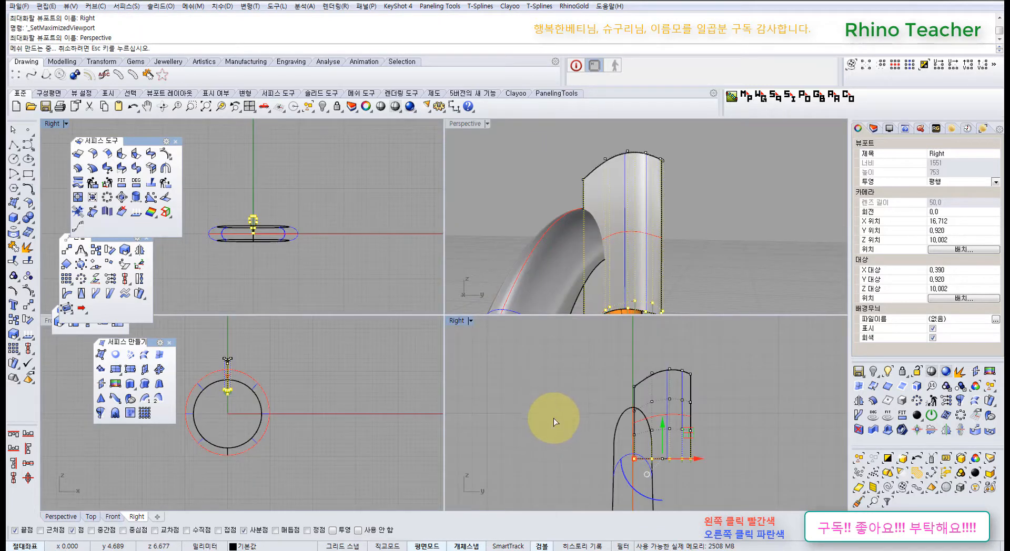
pyautogui.moveTo(530, 331); pyautogui.dragTo(567, 263, button='right')
pyautogui.middleClick(525, 350)
pyautogui.hotkey('ctrl', 'shift', 'Tab')
pyautogui.moveTo(510, 381); pyautogui.dragTo(508, 368, button='right')
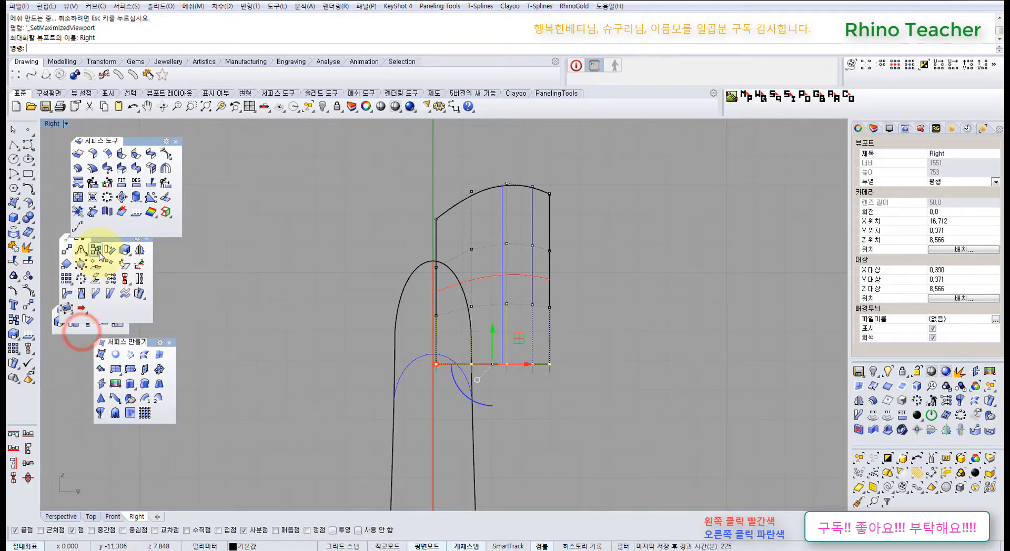
# - Try shrinking the lowest row of control points lengthwise with Scale1D, using the row's inner end as origin
pyautogui.moveTo(114, 241); pyautogui.dragTo(168, 200)
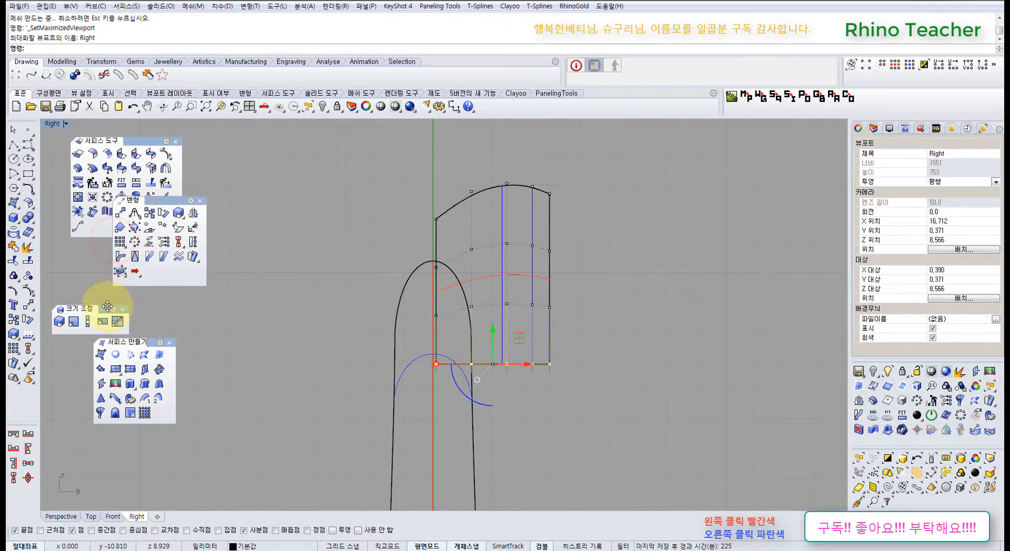
pyautogui.moveTo(107, 306); pyautogui.dragTo(156, 464)
pyautogui.click(136, 478)
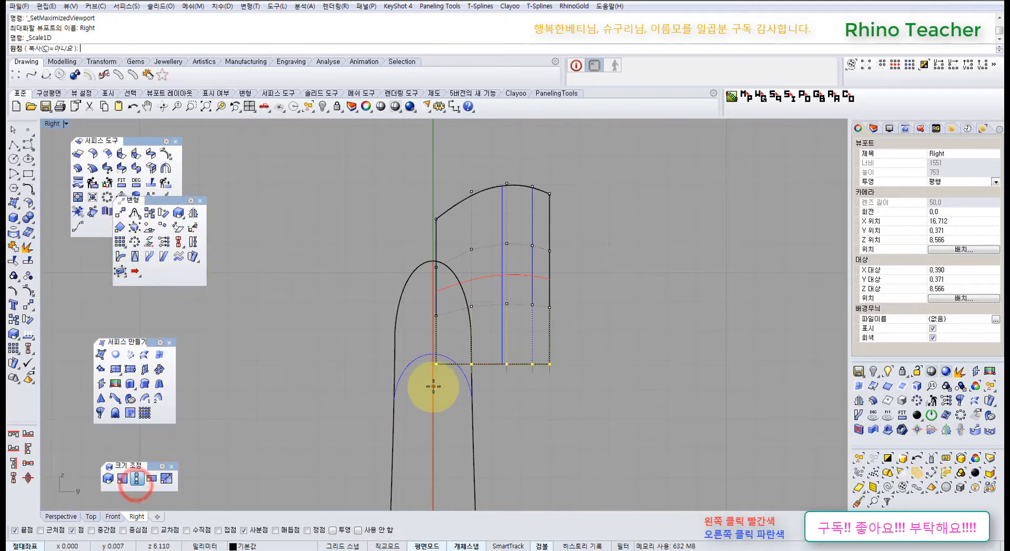
pyautogui.scroll(5, 438, 367)
pyautogui.click(435, 360)
pyautogui.scroll(-3, 684, 379)
pyautogui.moveTo(800, 372); pyautogui.dragTo(640, 363, button='right')
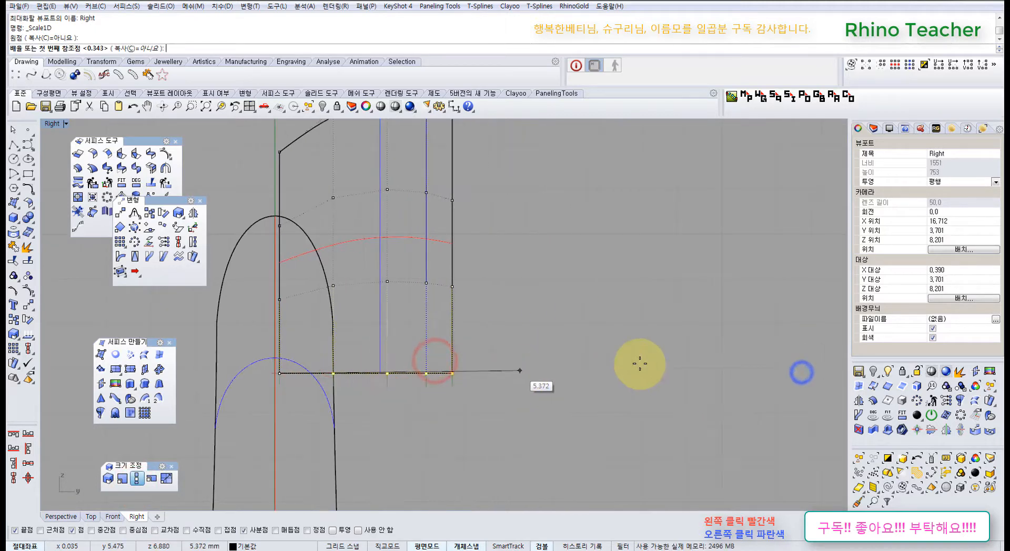
pyautogui.click(666, 364)
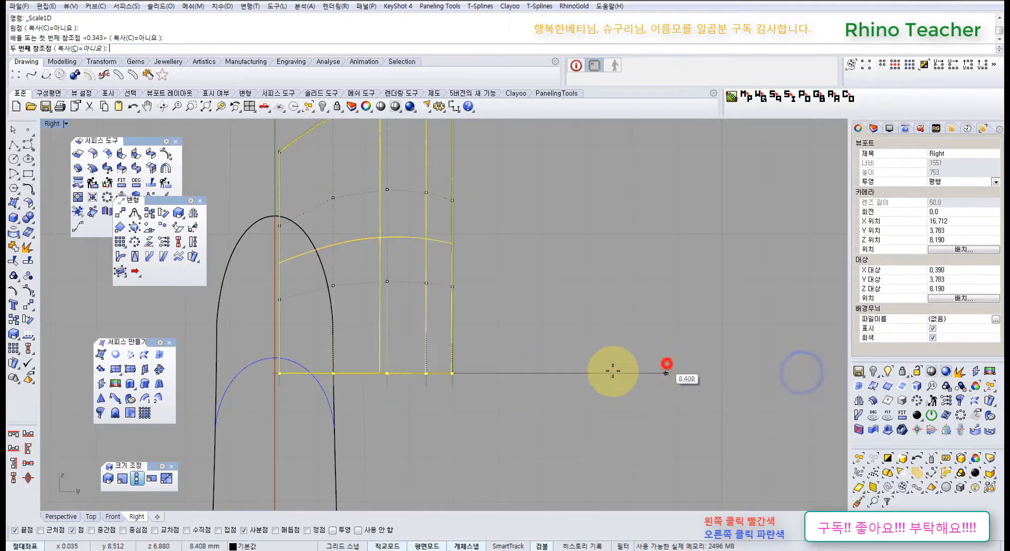
pyautogui.click(350, 403)
# - Try reshaping the lowest row further with the gumball, and undo both that change and the one-directional scaling
pyautogui.scroll(-4, 350, 403)
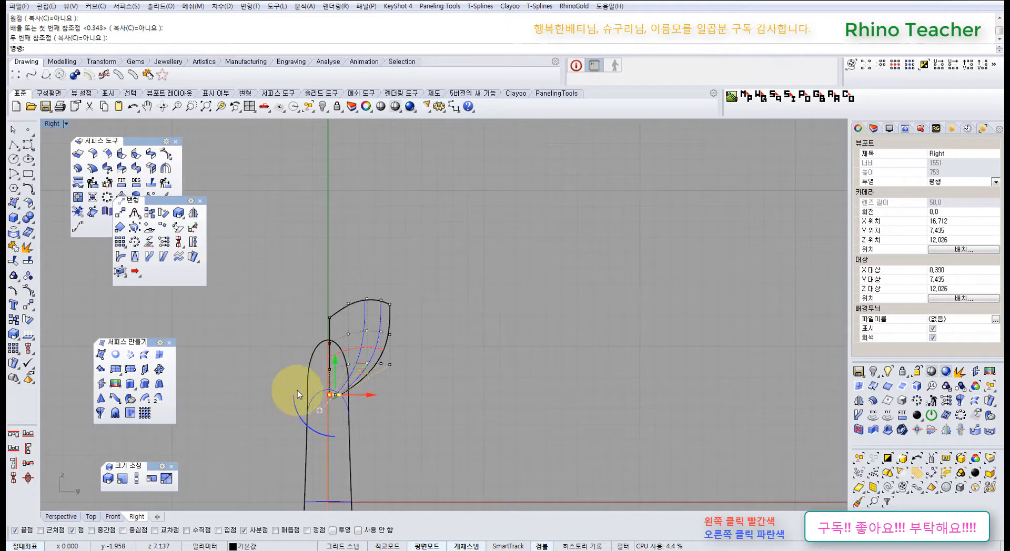
pyautogui.moveTo(487, 399); pyautogui.dragTo(485, 192, button='right')
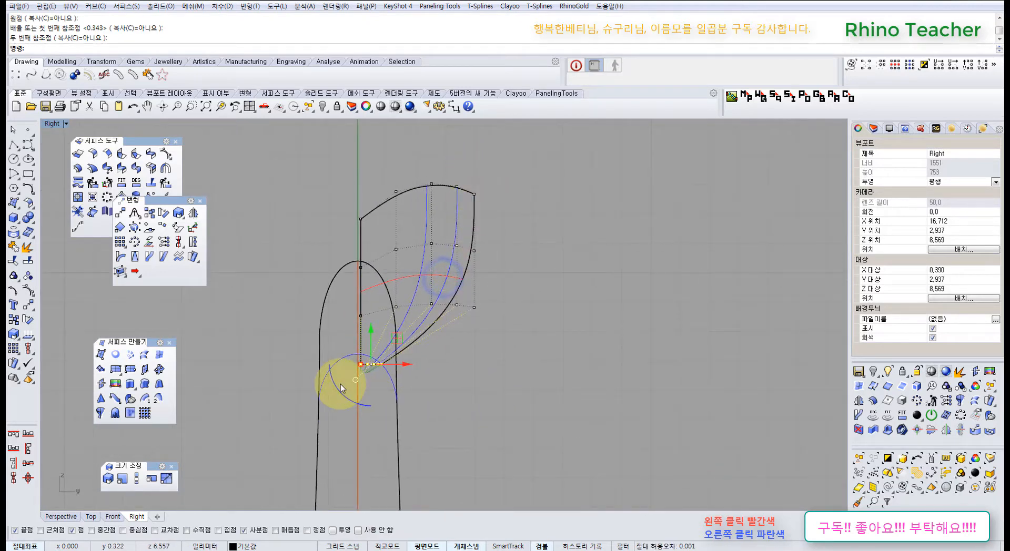
pyautogui.scroll(4, 377, 365)
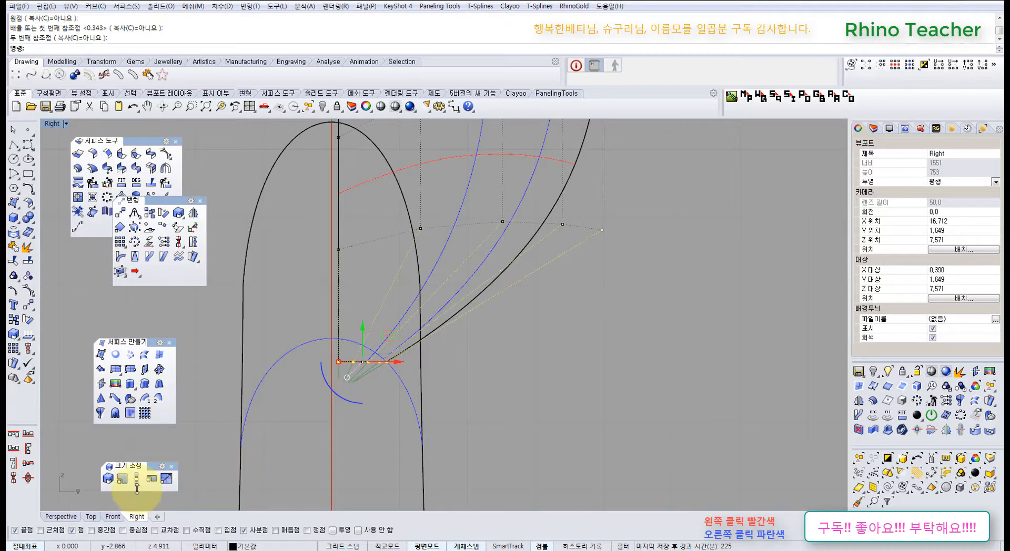
pyautogui.click(60, 517)
pyautogui.moveTo(361, 462); pyautogui.dragTo(318, 333, button='right')
pyautogui.scroll(3, 360, 299)
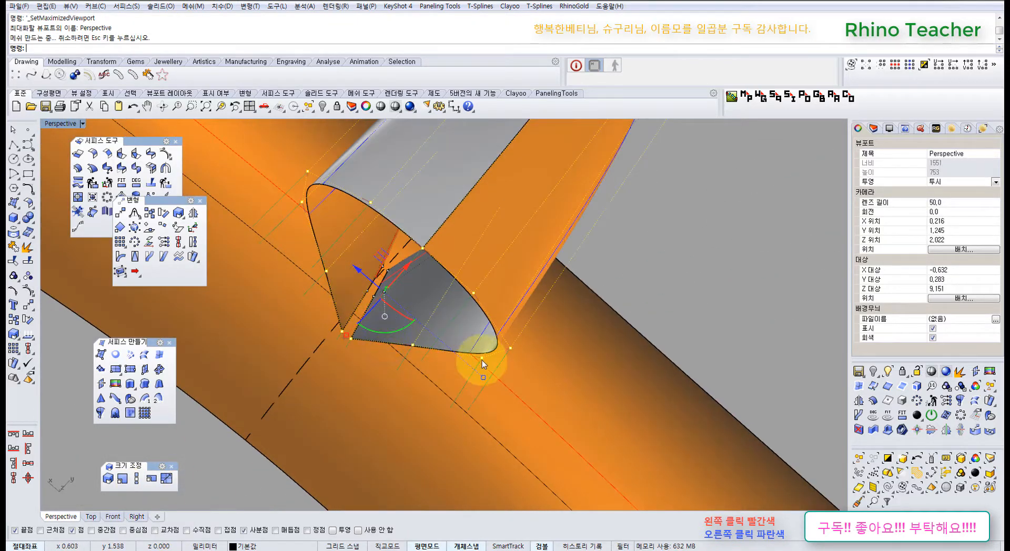
pyautogui.moveTo(484, 377); pyautogui.dragTo(406, 327)
pyautogui.moveTo(405, 326)
pyautogui.mouseDown(button='right')
pyautogui.moveTo(474, 359)
pyautogui.moveTo(500, 405)
pyautogui.moveTo(479, 392)
pyautogui.moveTo(451, 411)
pyautogui.moveTo(424, 458)
pyautogui.moveTo(429, 473)
pyautogui.mouseUp(button='right')
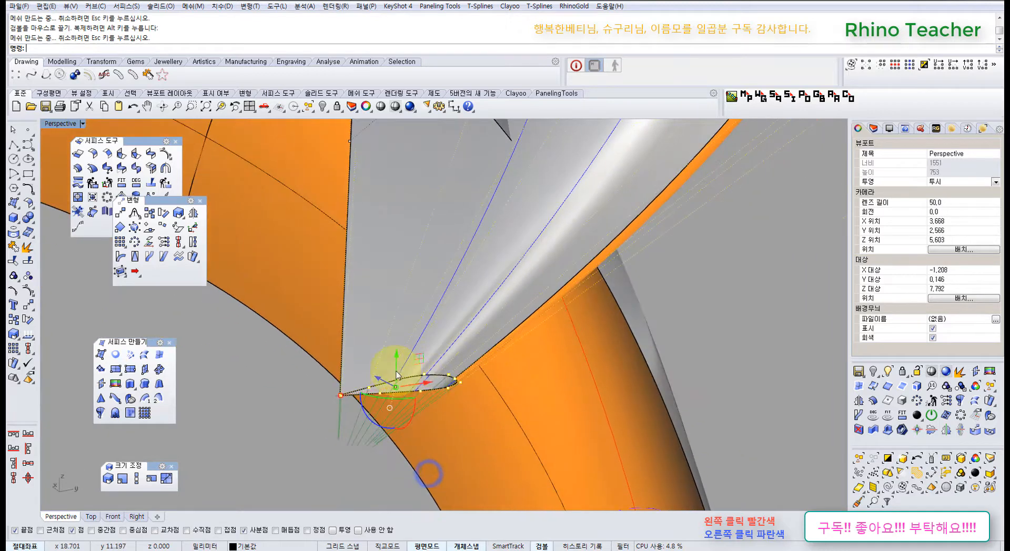
pyautogui.scroll(-3, 395, 383)
pyautogui.moveTo(394, 384); pyautogui.dragTo(426, 362, button='right')
pyautogui.hotkey('ctrl', 'z')
pyautogui.hotkey('ctrl', 'z')
# - Start Set Points on the lowest row of control points in plan view, with world X and Y on and Z off
pyautogui.hotkey('ctrl', 'F1')
pyautogui.scroll(10, 465, 339)
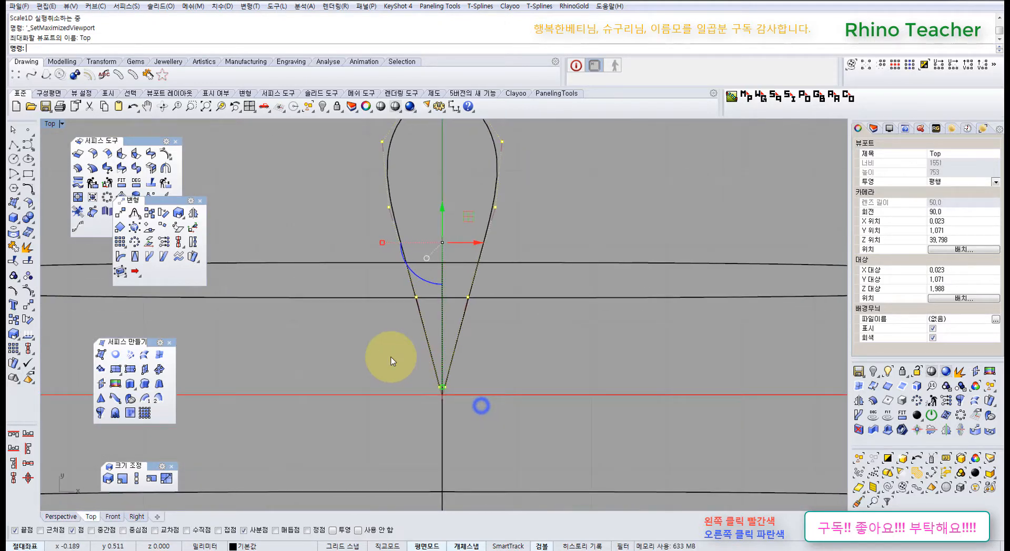
pyautogui.click(164, 246)
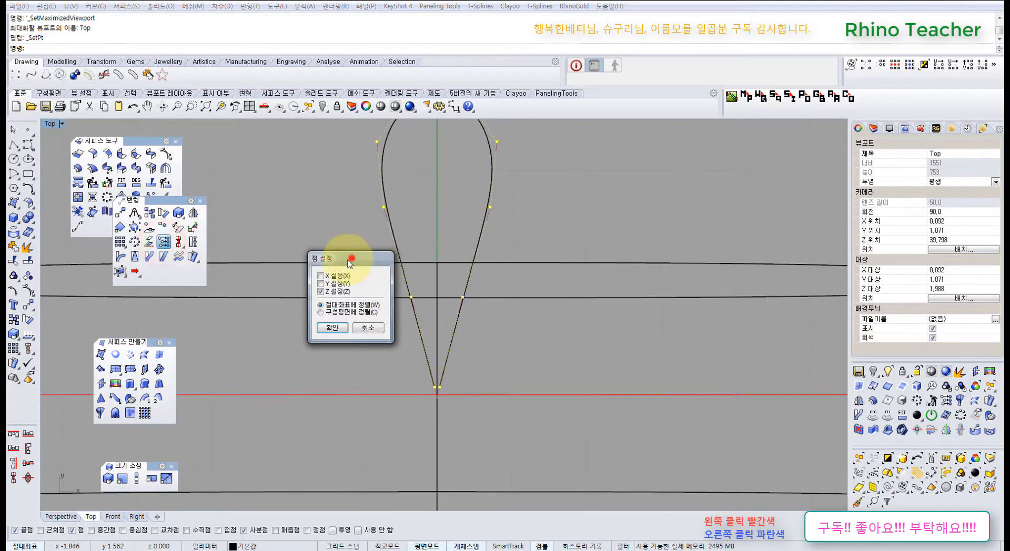
pyautogui.moveTo(351, 258); pyautogui.dragTo(299, 307)
pyautogui.moveTo(414, 268); pyautogui.dragTo(418, 326, button='right')
pyautogui.scroll(-6, 418, 327)
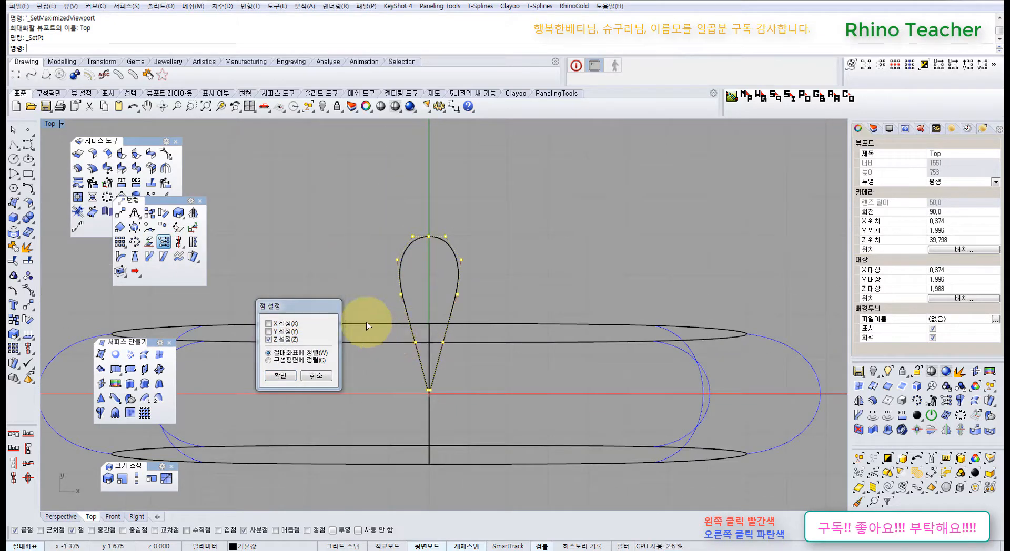
pyautogui.click(268, 340)
pyautogui.click(269, 324)
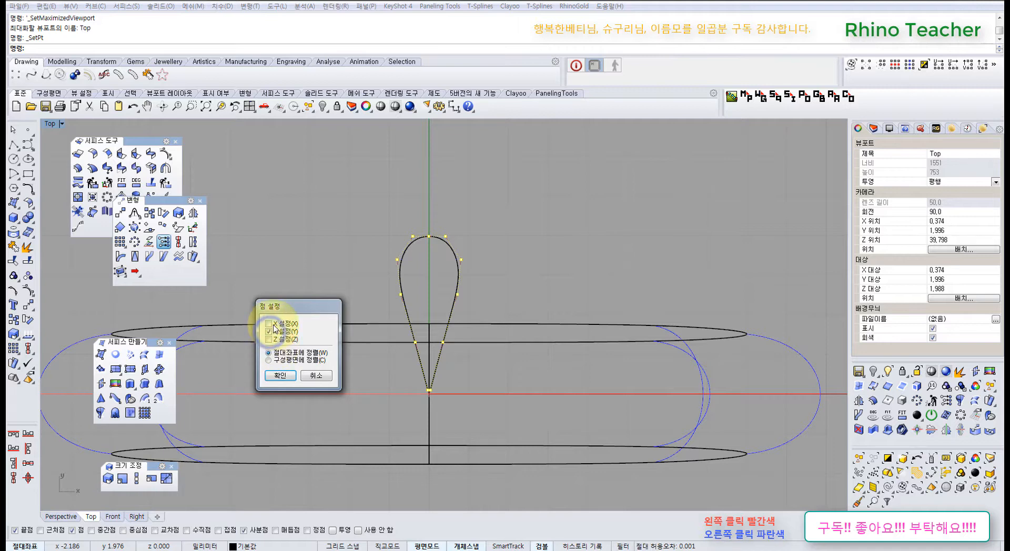
pyautogui.click(280, 373)
pyautogui.scroll(5, 417, 401)
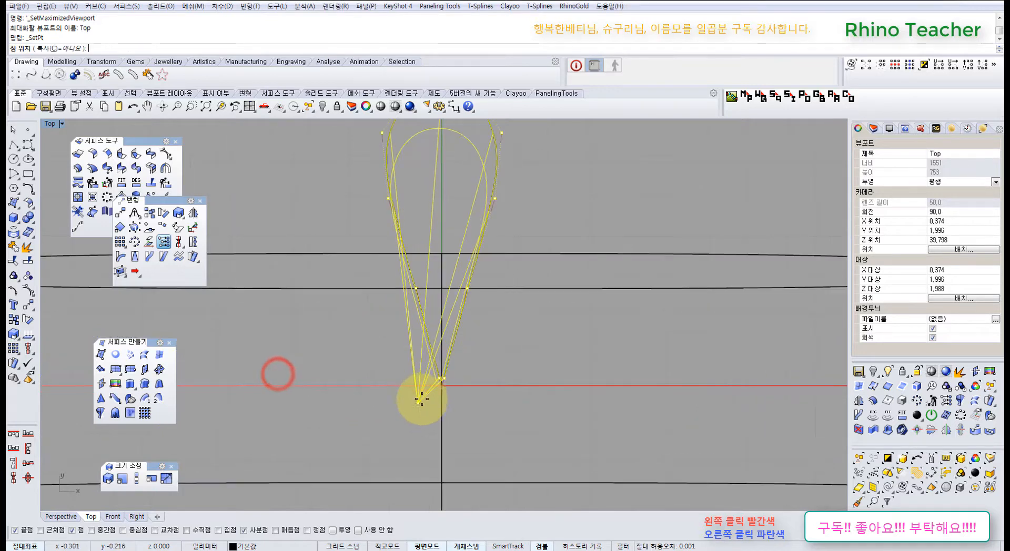
# - Try gathering the lowest row of control points at one position near the petal's pointed end, and leave point editing
pyautogui.click(249, 107)
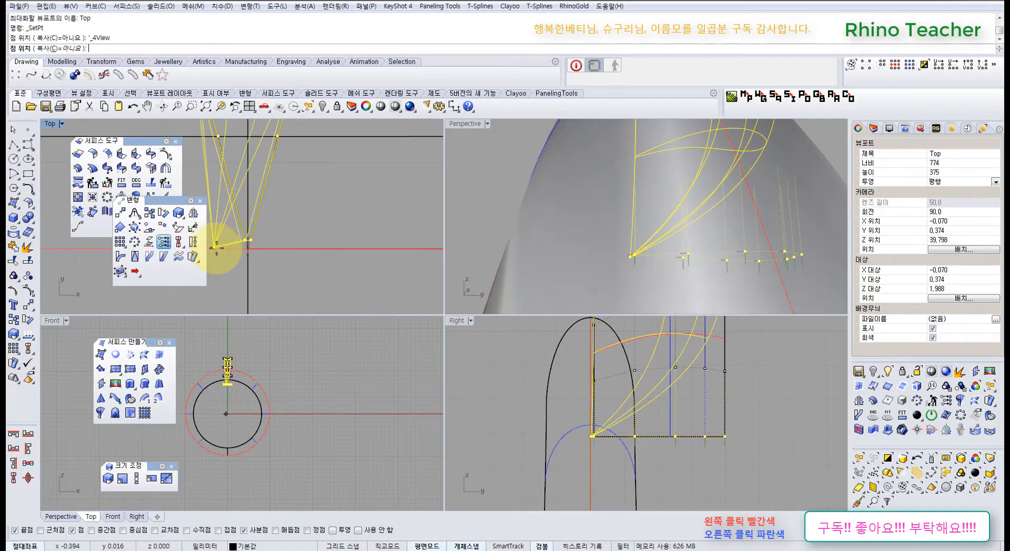
pyautogui.moveTo(241, 255); pyautogui.dragTo(326, 253, button='right')
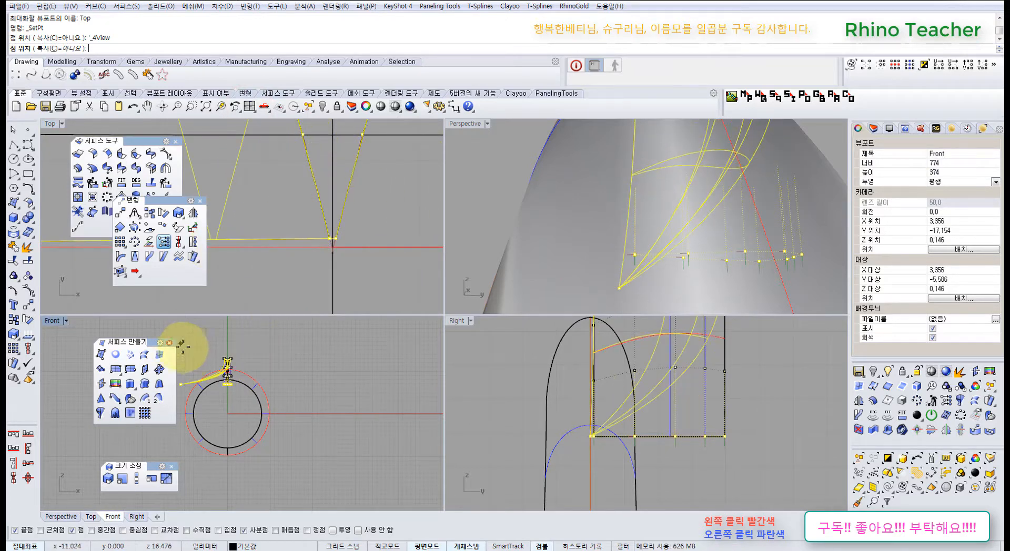
pyautogui.scroll(8, 237, 373)
pyautogui.scroll(-4, 289, 363)
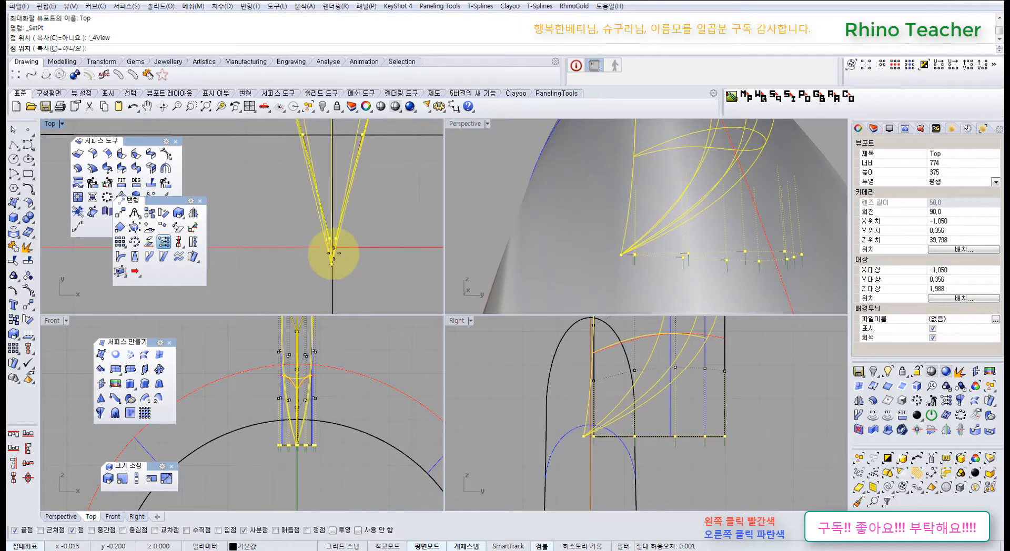
pyautogui.scroll(5, 334, 242)
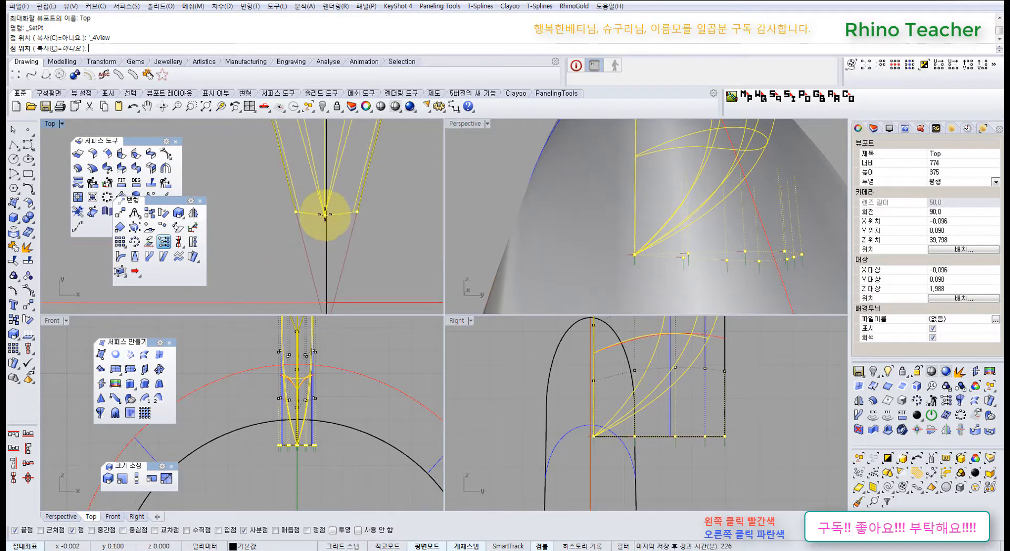
pyautogui.scroll(-2, 329, 243)
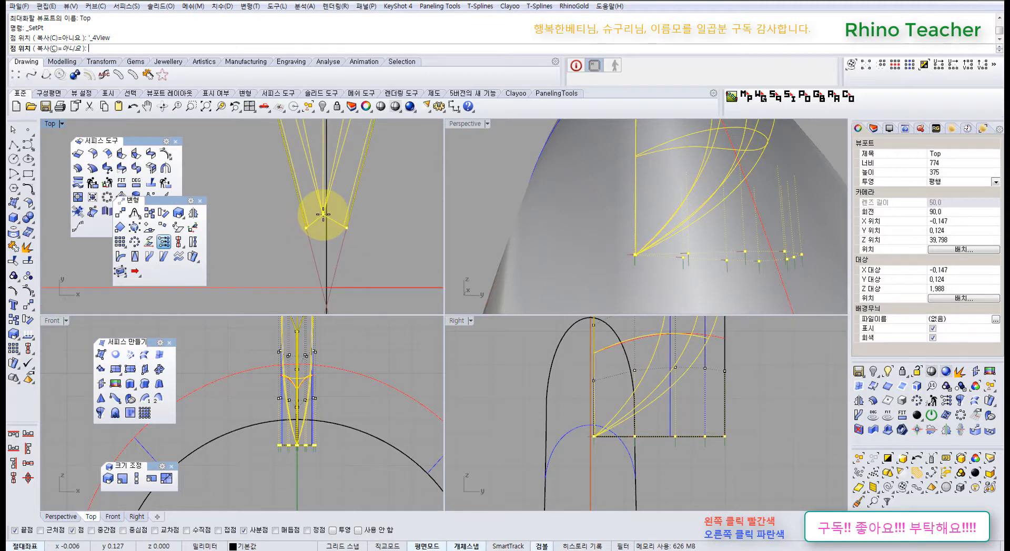
pyautogui.hotkey('ctrl', 'F1')
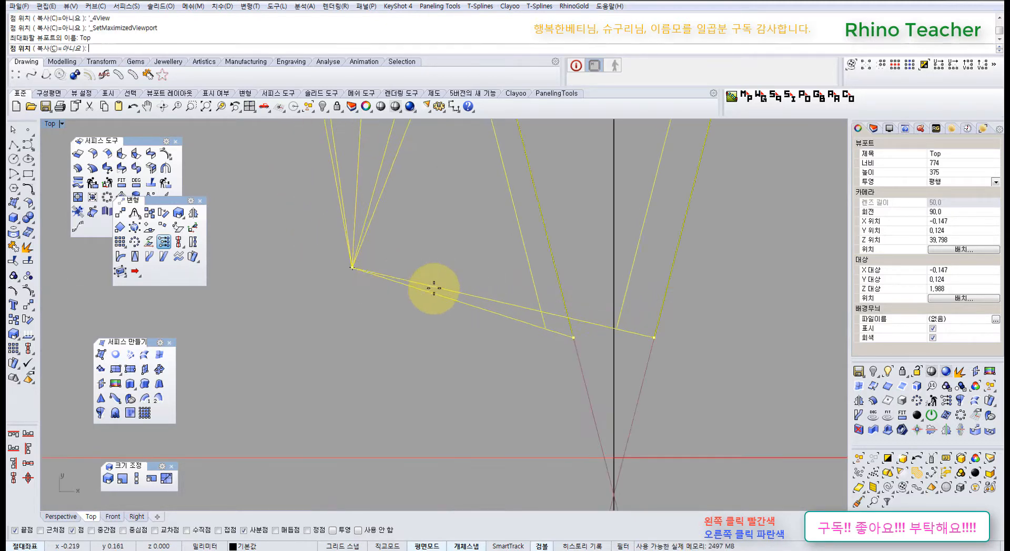
pyautogui.scroll(-5, 607, 344)
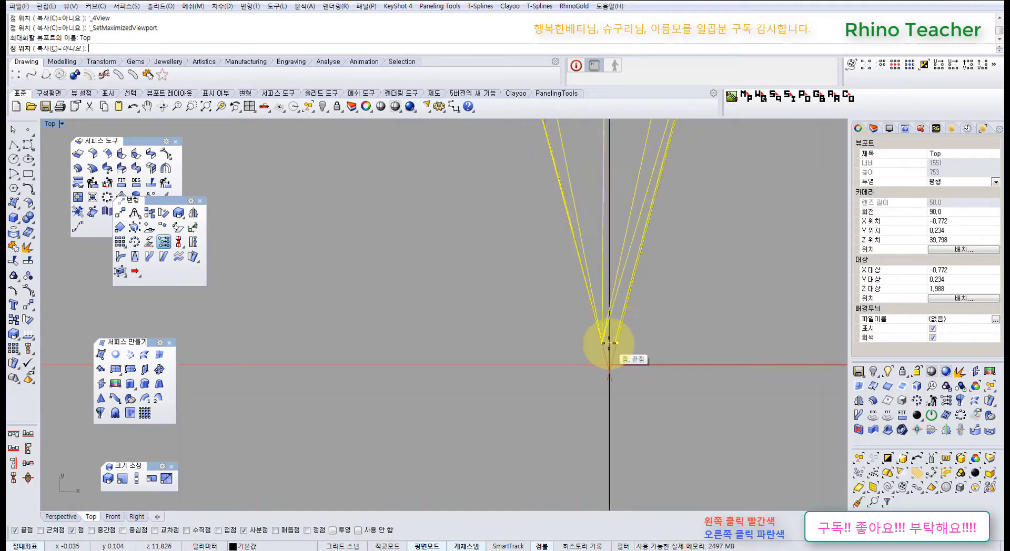
pyautogui.scroll(4, 611, 342)
pyautogui.scroll(3, 612, 337)
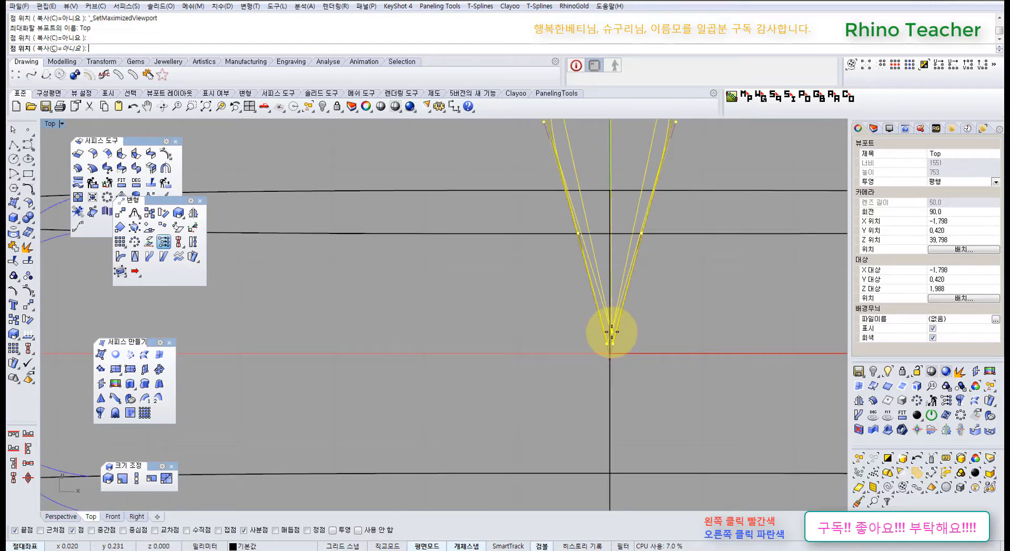
pyautogui.click(611, 338)
pyautogui.hotkey('ctrl', 'F4')
pyautogui.press('Escape')
pyautogui.press('Escape')
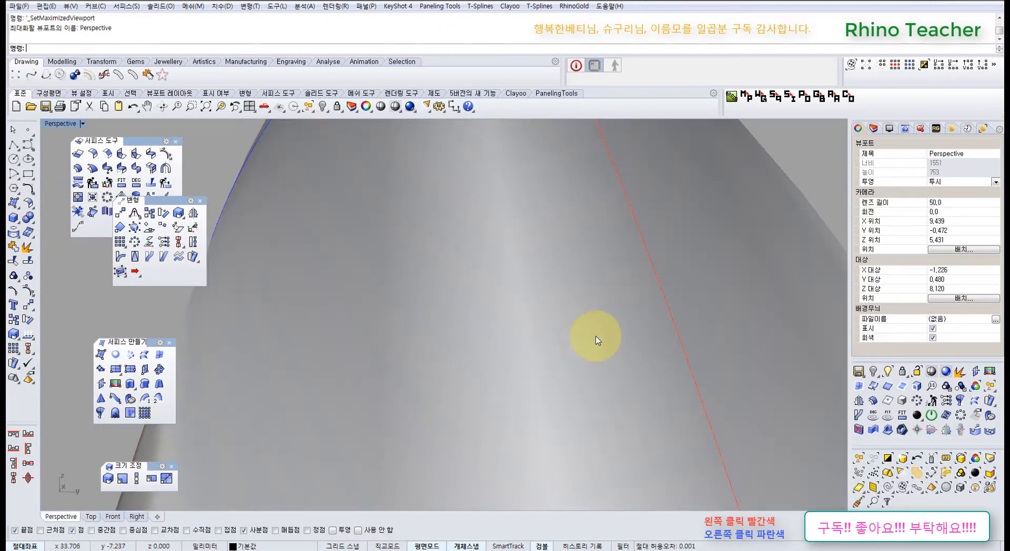
# - Loft a surface between the upper surface edges of the two petal sides
pyautogui.scroll(-8, 596, 337)
pyautogui.moveTo(614, 318); pyautogui.dragTo(535, 395, button='right')
pyautogui.moveTo(580, 351); pyautogui.dragTo(526, 352, button='right')
pyautogui.moveTo(533, 326); pyautogui.dragTo(582, 345, button='right')
pyautogui.scroll(4, 597, 291)
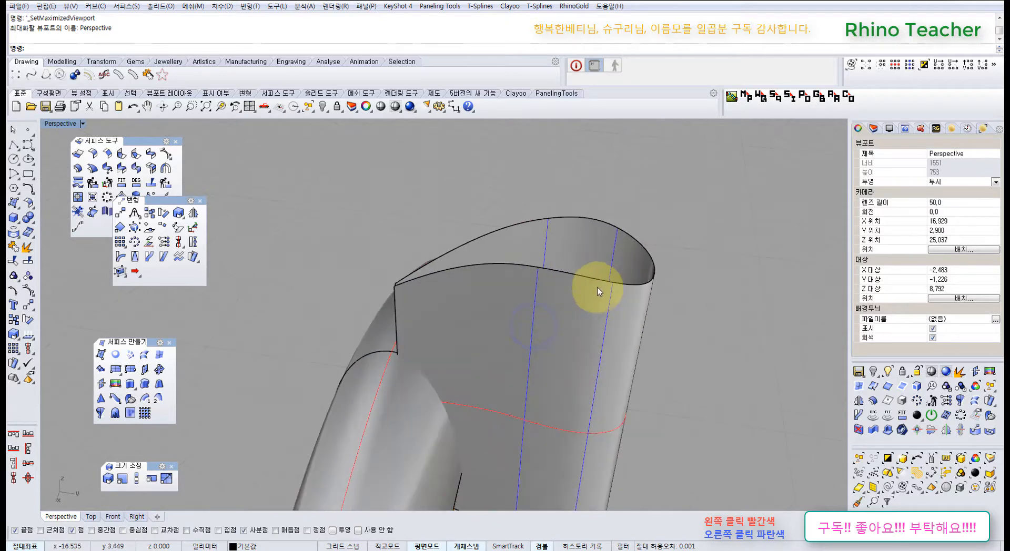
pyautogui.keyDown('shift'); pyautogui.moveTo(597, 289); pyautogui.dragTo(552, 331, button='right'); pyautogui.keyUp('shift')
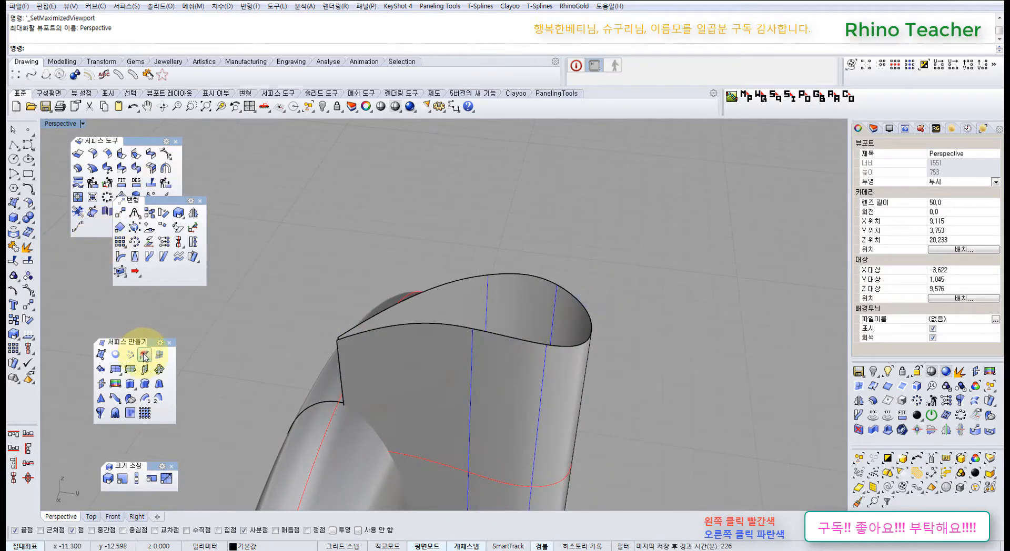
pyautogui.click(530, 341)
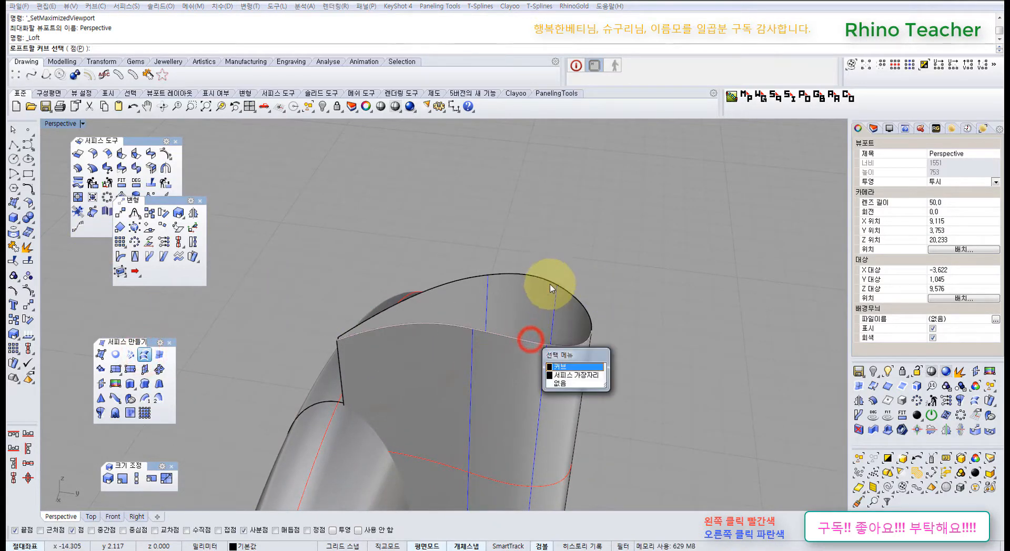
pyautogui.click(579, 377)
pyautogui.click(577, 297)
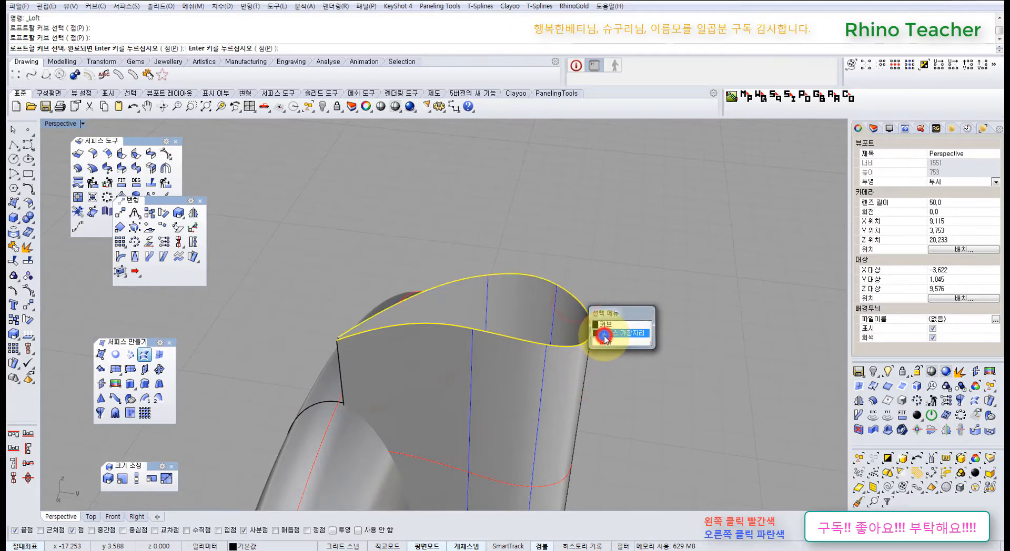
pyautogui.click(598, 324)
pyautogui.rightClick(604, 336)
pyautogui.moveTo(320, 359); pyautogui.dragTo(456, 366, button='right')
pyautogui.scroll(10, 558, 316)
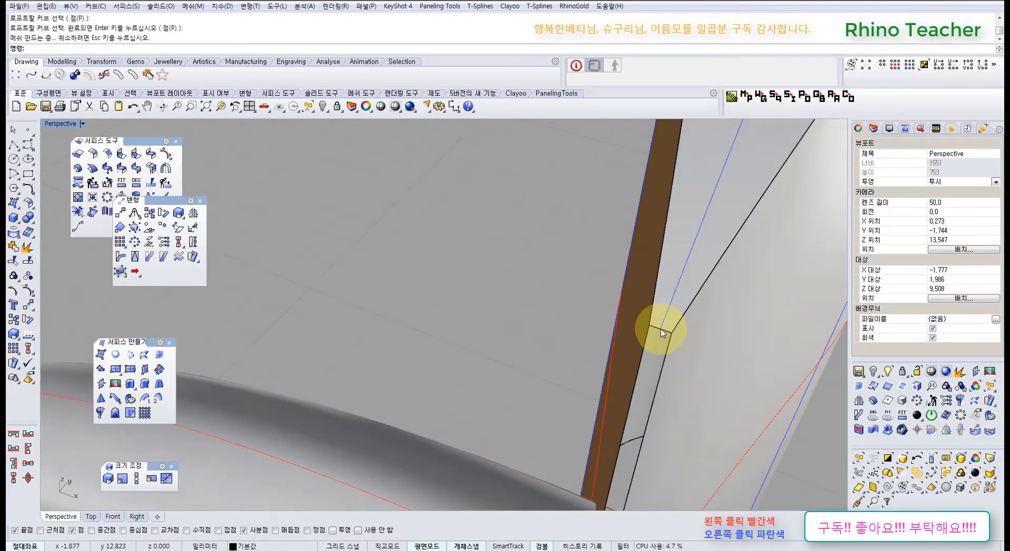
pyautogui.scroll(-10, 655, 340)
# - Turn on the control points of both petal side surfaces and select their lowest row
pyautogui.moveTo(661, 372); pyautogui.dragTo(603, 377, button='right')
pyautogui.moveTo(576, 276); pyautogui.dragTo(496, 232)
pyautogui.moveTo(594, 267); pyautogui.dragTo(582, 254, button='right')
pyautogui.press('F10')
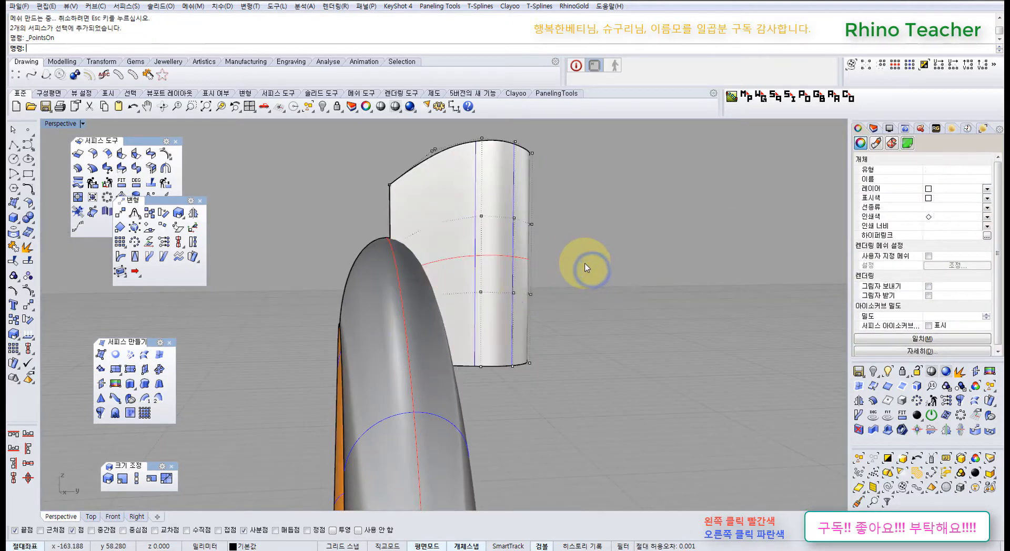
pyautogui.moveTo(522, 304); pyautogui.dragTo(516, 298, button='right')
pyautogui.moveTo(249, 329); pyautogui.dragTo(658, 404)
pyautogui.moveTo(343, 322); pyautogui.dragTo(439, 410, button='right')
# - Gather the lowest control points in plan view at the midpoint of the petal's short pointed-end edge, setting world X and Y only
pyautogui.hotkey('ctrl', 'F1')
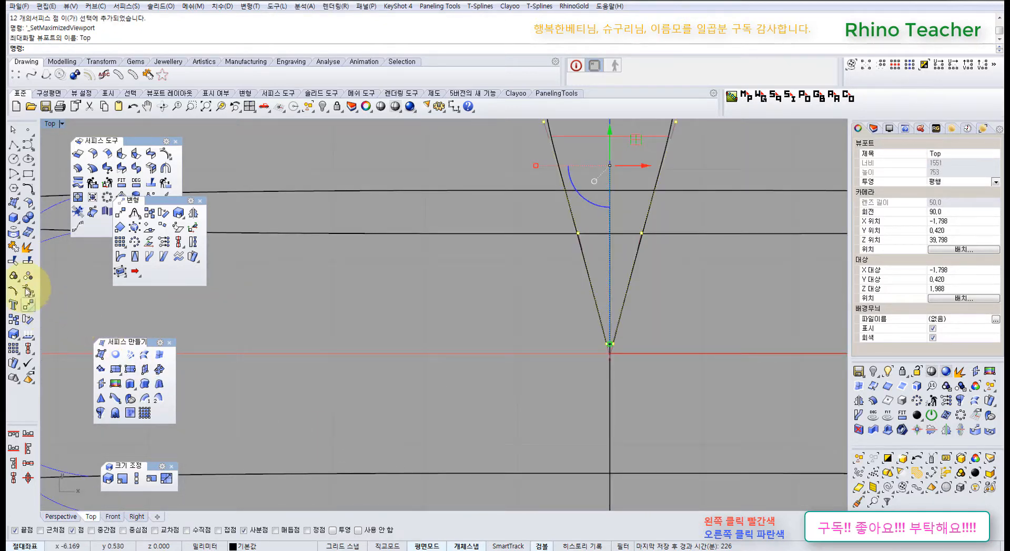
pyautogui.click(164, 242)
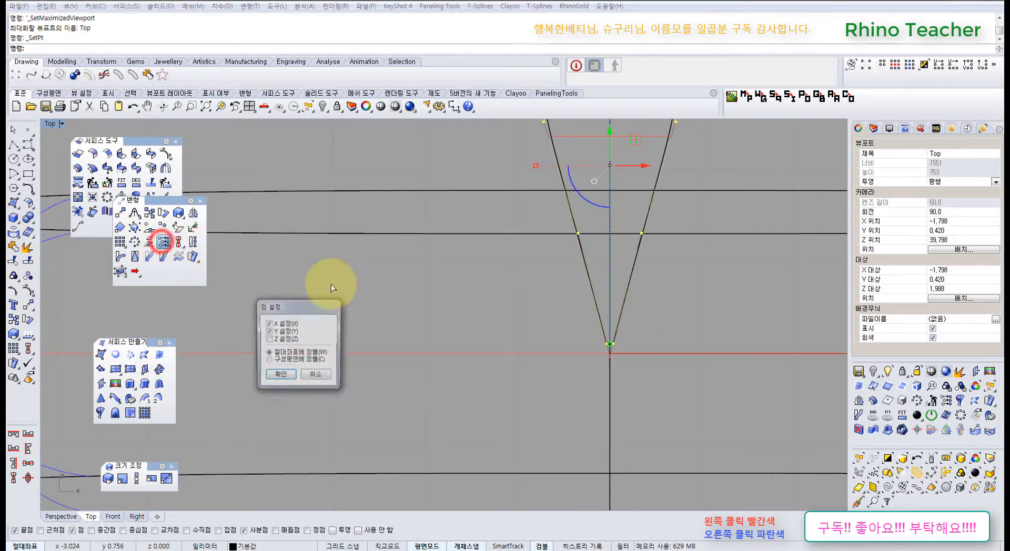
pyautogui.click(287, 378)
pyautogui.scroll(12, 618, 350)
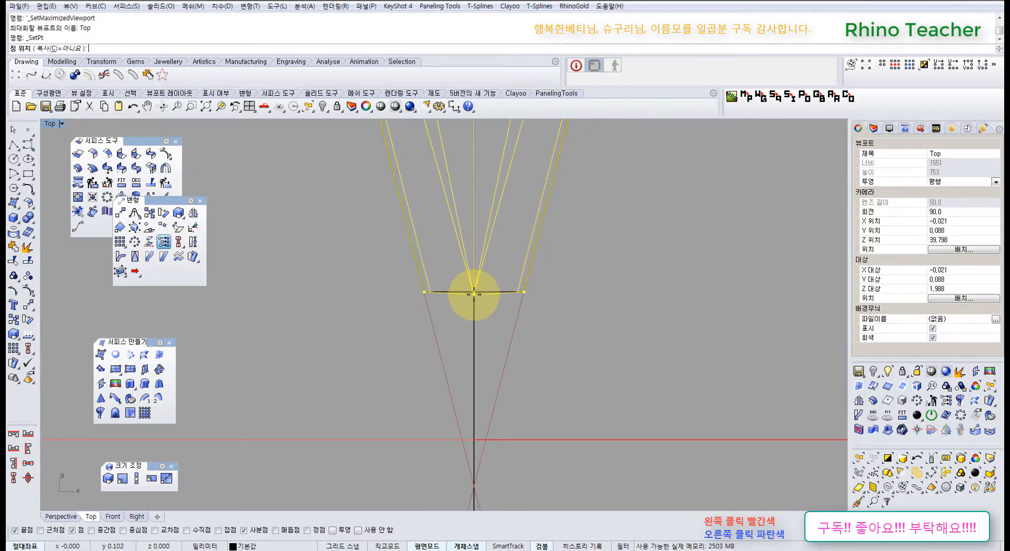
pyautogui.rightClick(106, 533)
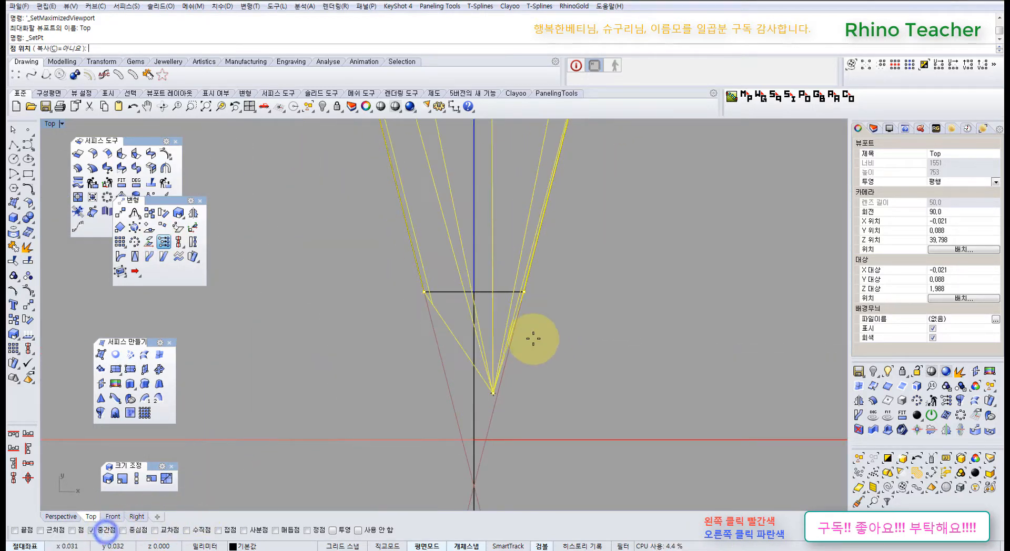
pyautogui.click(478, 287)
pyautogui.scroll(-6, 607, 292)
pyautogui.scroll(-6, 608, 292)
pyautogui.moveTo(608, 291); pyautogui.dragTo(496, 380, button='right')
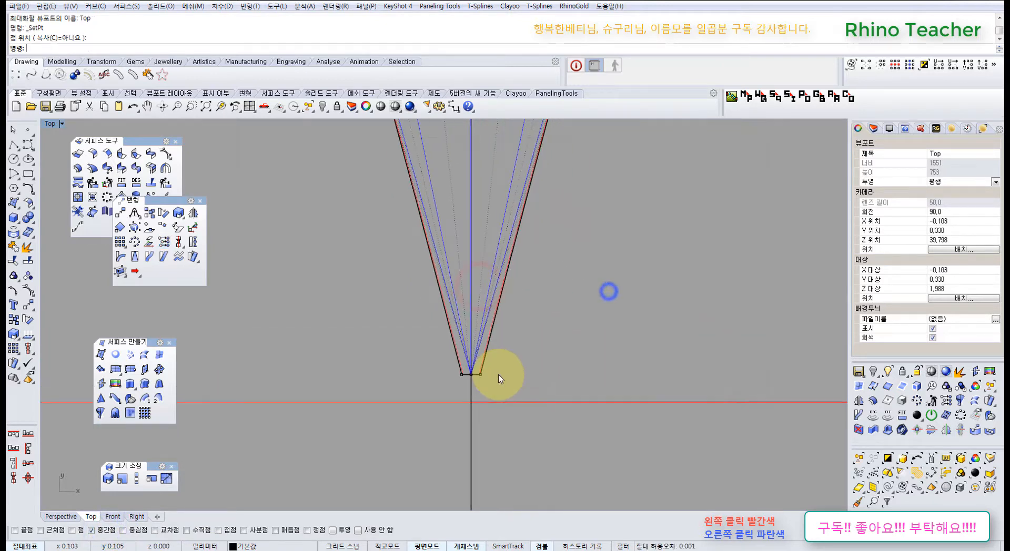
# - Try aligning the second-lowest row of control points in the Right view with the endpoint at the petal's tip, using Set Points on Z only
pyautogui.hotkey('ctrl', 'F4')
pyautogui.moveTo(549, 363); pyautogui.dragTo(427, 269, button='right')
pyautogui.hotkey('ctrl', 'F2')
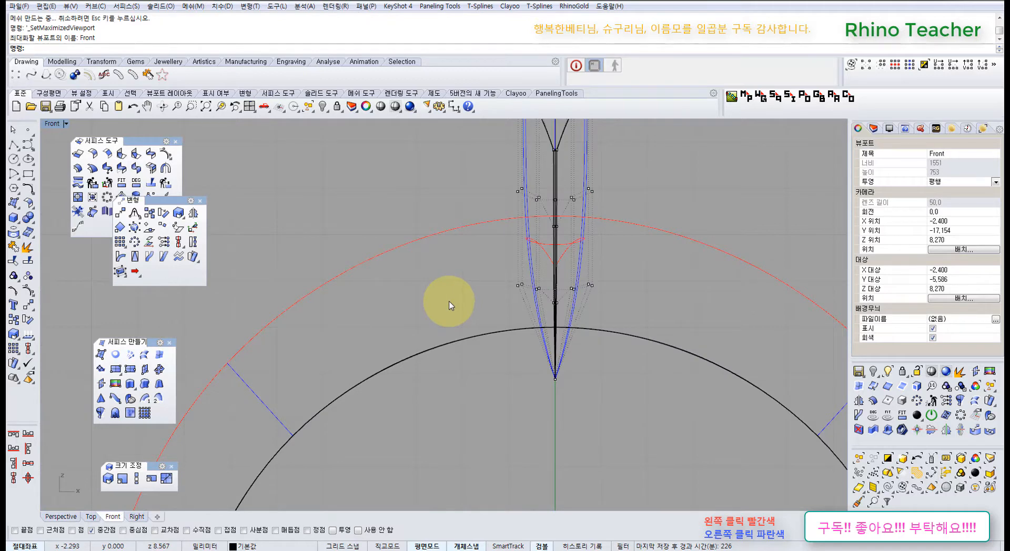
pyautogui.hotkey('ctrl', 'F3')
pyautogui.scroll(-3, 463, 298)
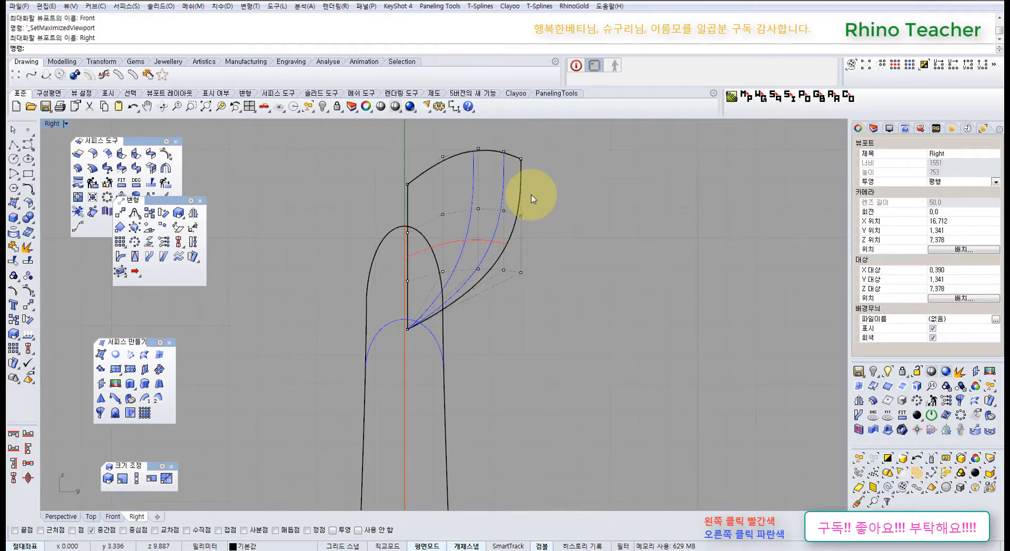
pyautogui.moveTo(471, 284); pyautogui.dragTo(437, 293, button='right')
pyautogui.scroll(4, 438, 294)
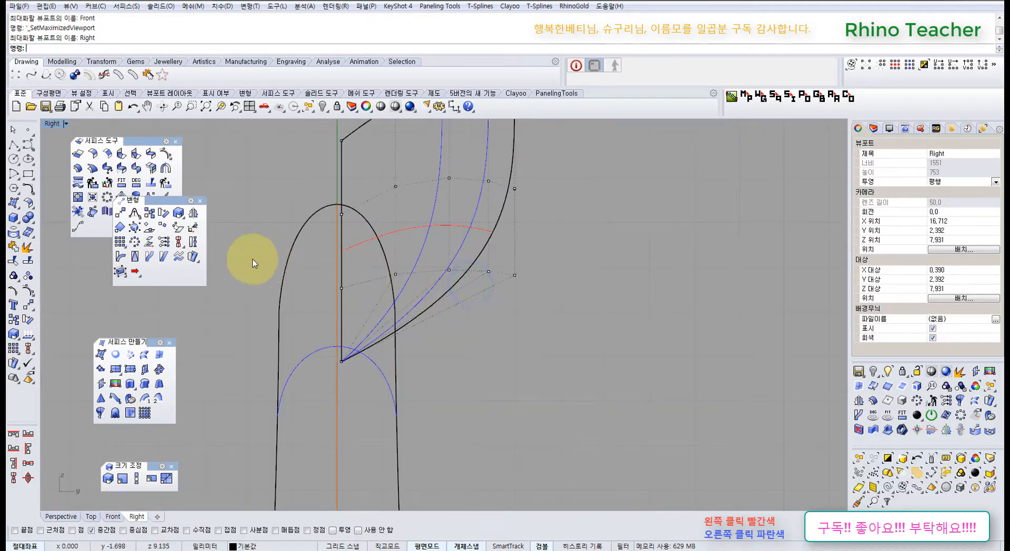
pyautogui.moveTo(247, 261); pyautogui.dragTo(608, 305)
pyautogui.moveTo(451, 315); pyautogui.dragTo(496, 307, button='right')
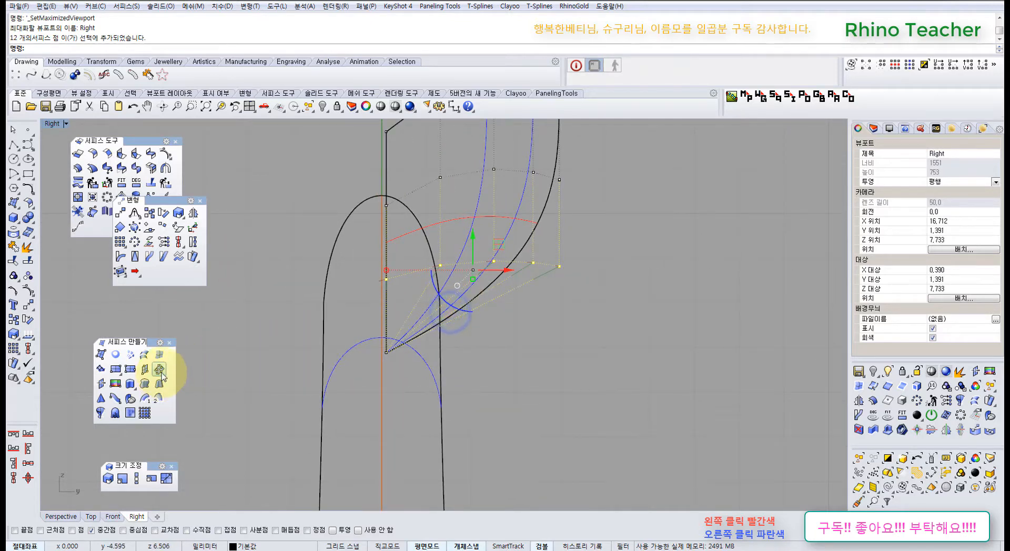
pyautogui.click(164, 243)
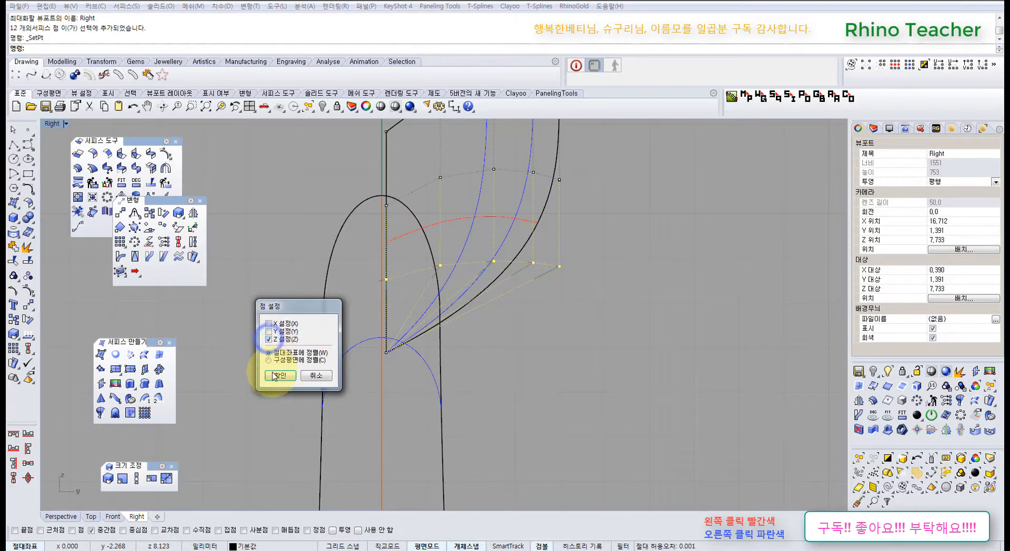
pyautogui.click(278, 375)
pyautogui.scroll(3, 385, 358)
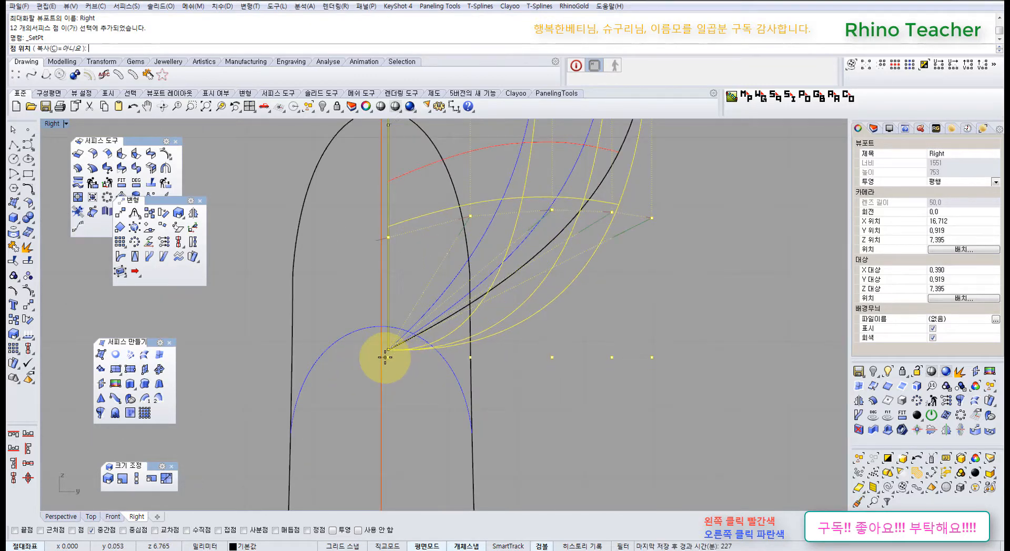
pyautogui.scroll(5, 384, 358)
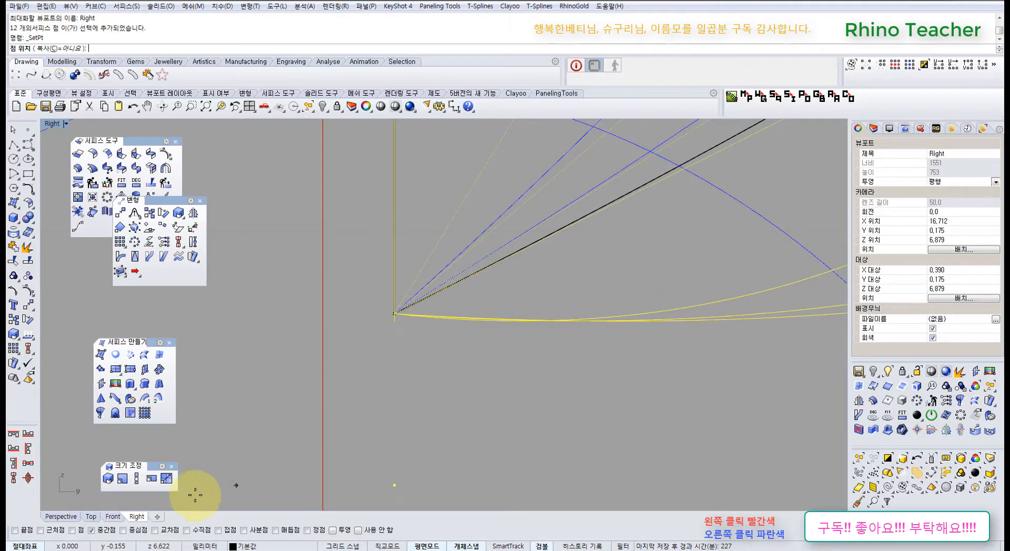
pyautogui.click(28, 531)
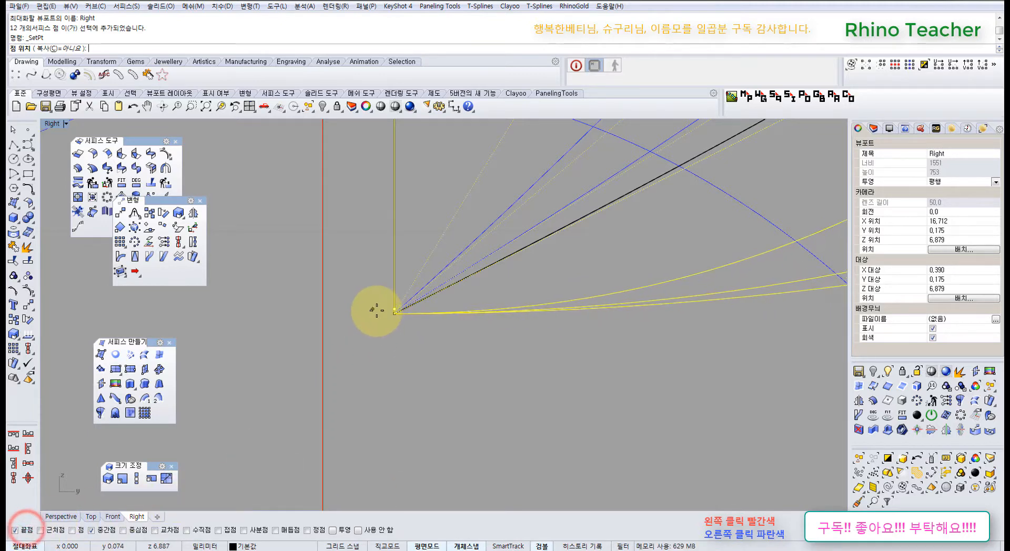
pyautogui.click(394, 314)
pyautogui.scroll(-6, 400, 321)
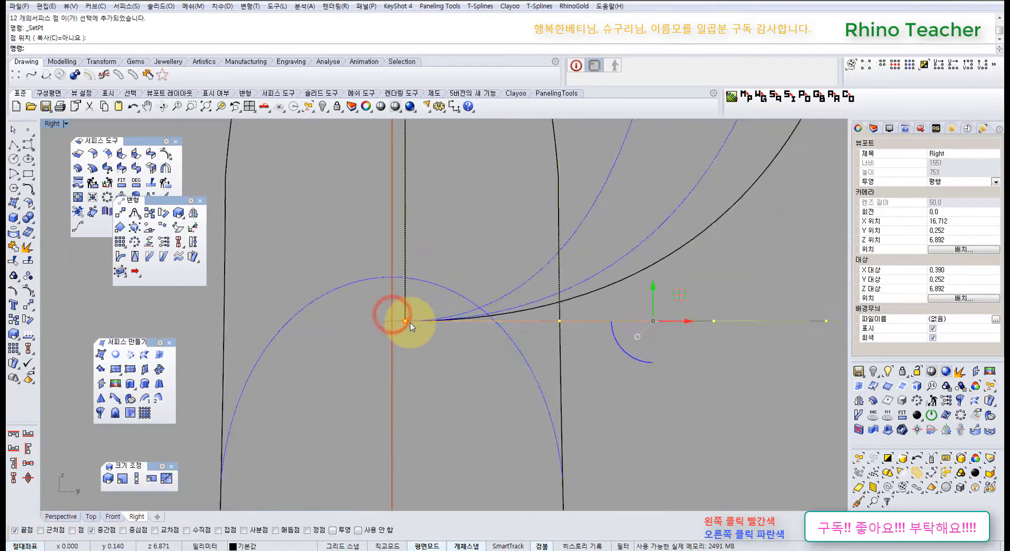
pyautogui.scroll(-8, 418, 331)
# - Draw a vertical polyline about 6 mm long beside the petal in the Right view
pyautogui.moveTo(451, 334); pyautogui.dragTo(372, 340, button='right')
pyautogui.scroll(6, 344, 314)
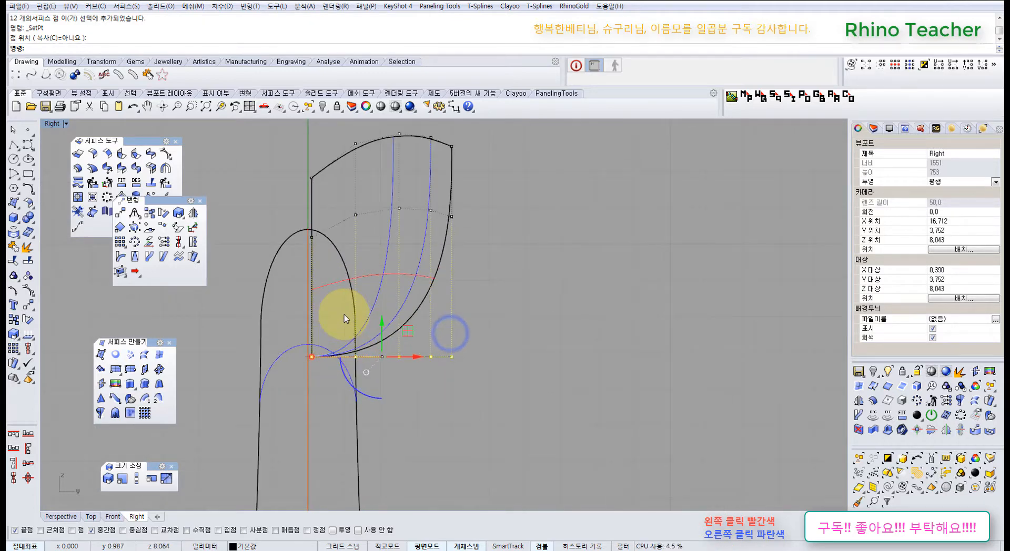
pyautogui.click(14, 146)
pyautogui.moveTo(525, 286); pyautogui.dragTo(443, 292, button='right')
pyautogui.click(516, 467)
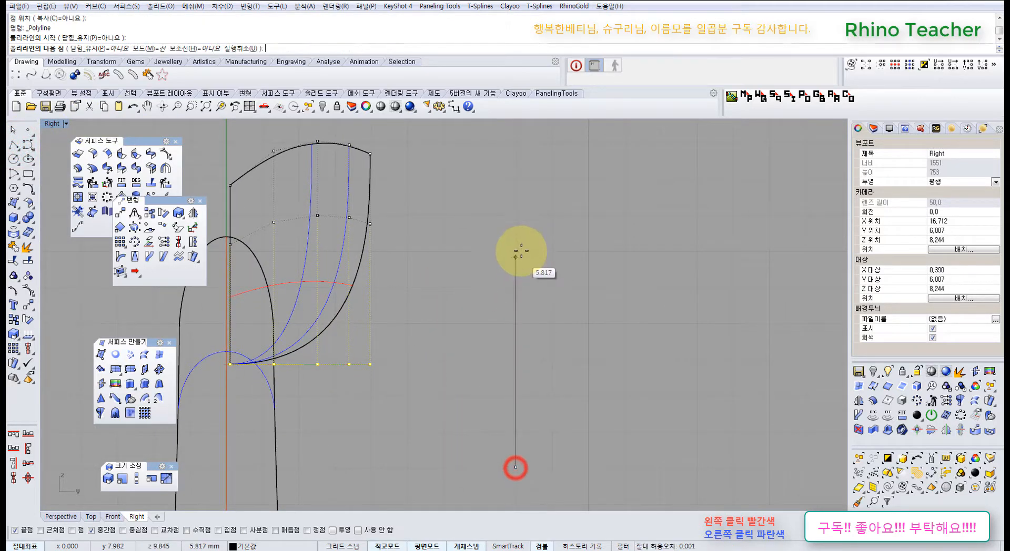
pyautogui.click(517, 250)
pyautogui.press('Return')
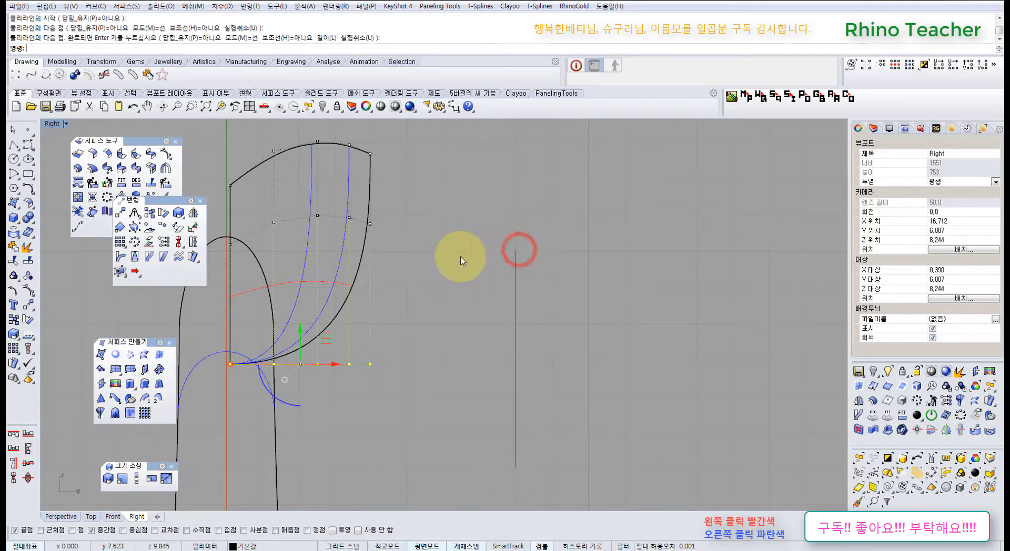
# - Draw a control-point curve that starts on the vertical line with Near snap, leaves it horizontally and bends downward as half an arch
pyautogui.click(26, 147)
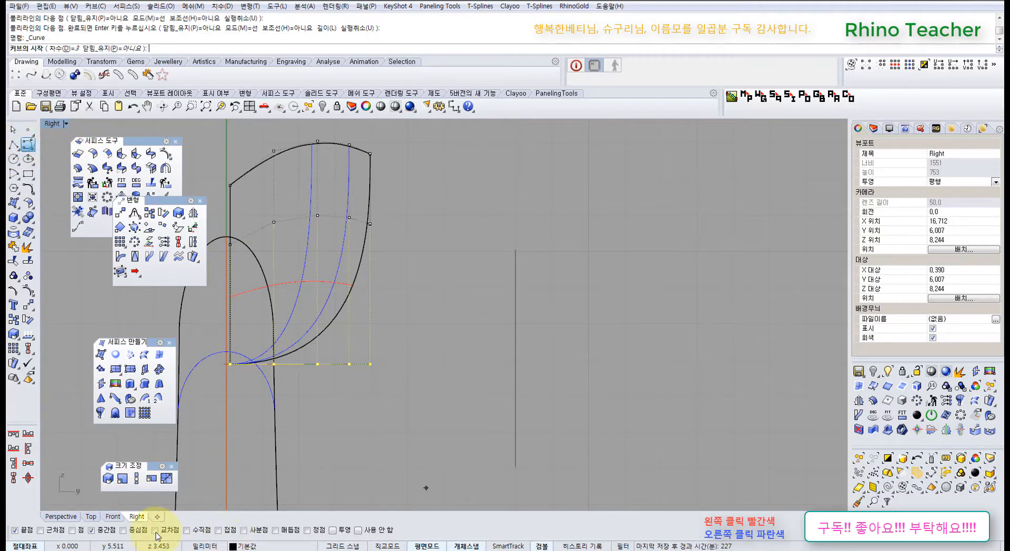
pyautogui.click(57, 534)
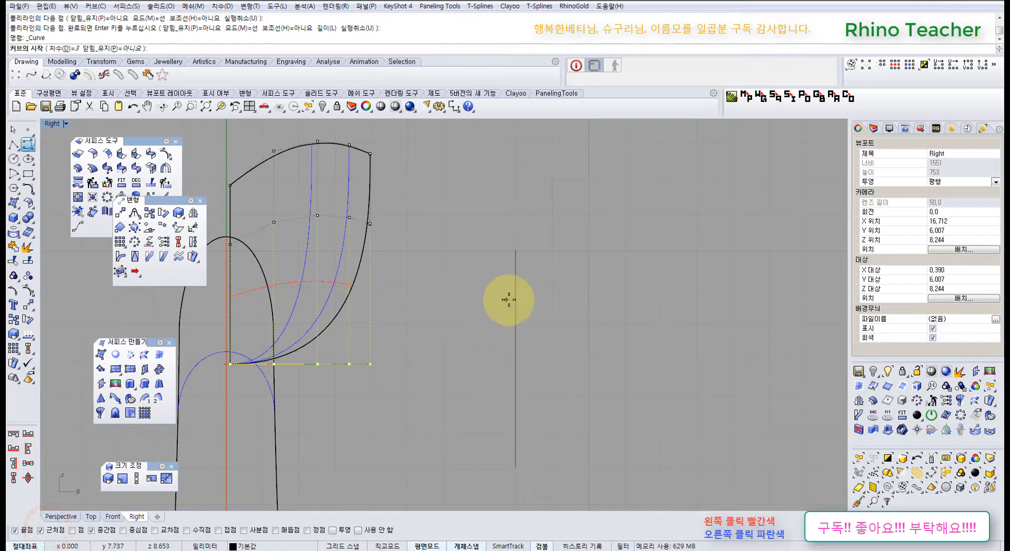
pyautogui.click(515, 300)
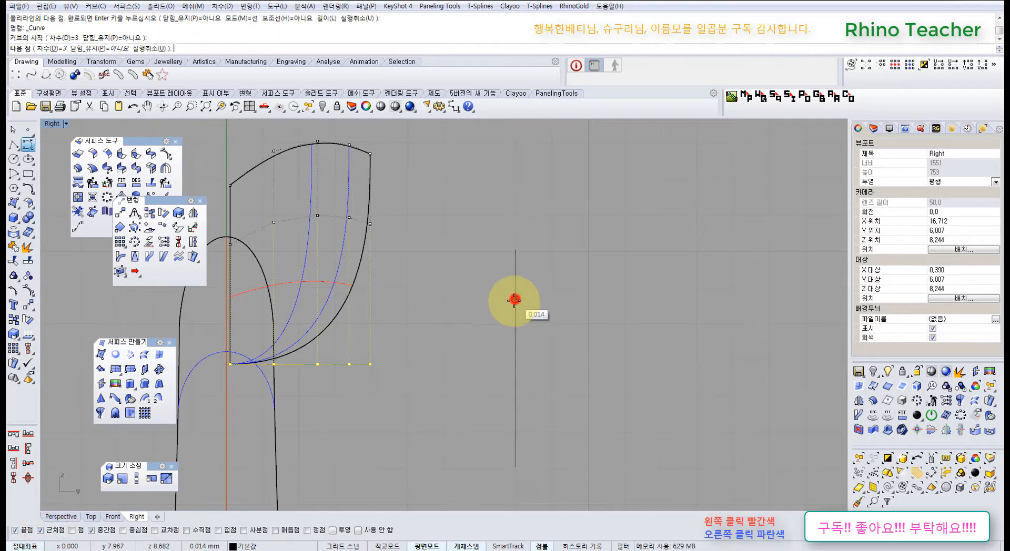
pyautogui.click(488, 300)
pyautogui.click(475, 335)
pyautogui.click(489, 393)
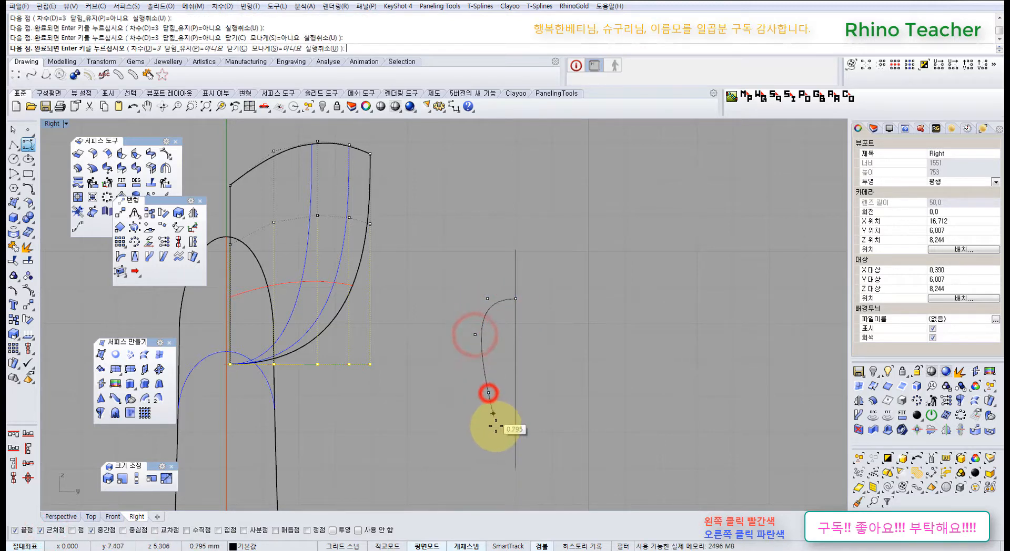
pyautogui.click(497, 430)
pyautogui.rightClick(496, 430)
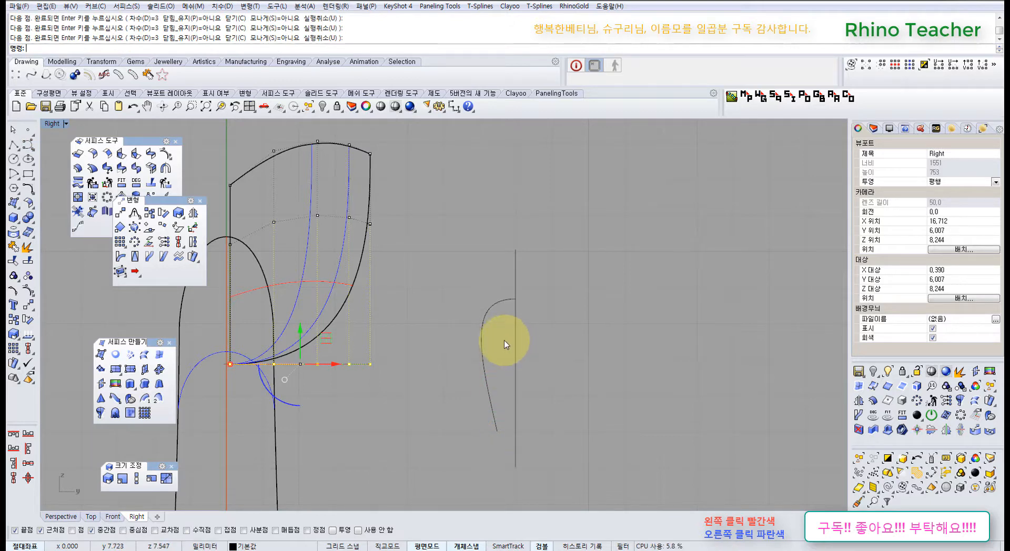
# - Mirror the half-arch curve across the vertical line
pyautogui.click(504, 344)
pyautogui.middleClick(515, 323)
pyautogui.click(451, 328)
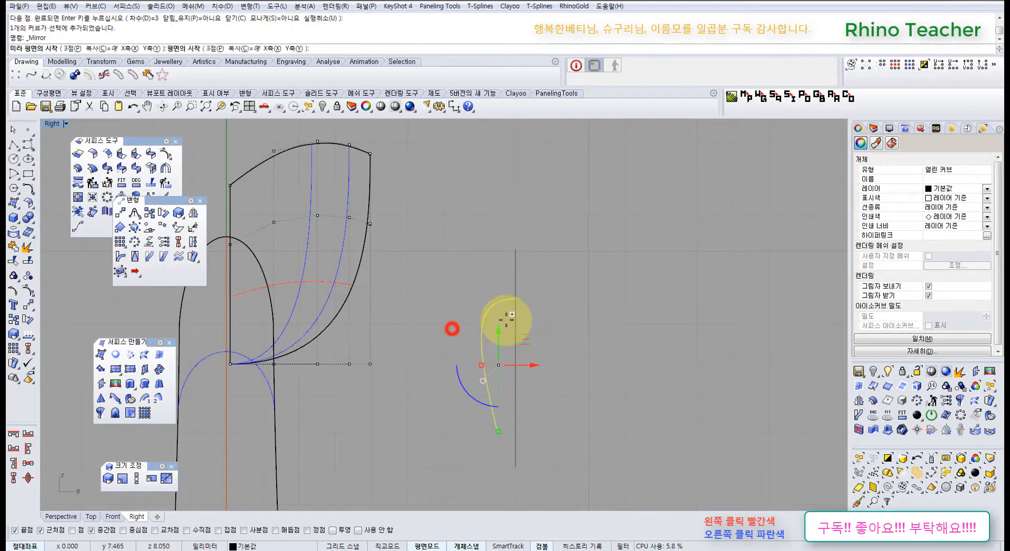
pyautogui.click(522, 333)
pyautogui.click(530, 251)
pyautogui.click(601, 251)
# - Delete the arch sketch, then undo back through the sketch and the Z alignment of the second-lowest row of control points
pyautogui.moveTo(339, 348)
pyautogui.mouseDown(button='right')
pyautogui.moveTo(474, 305)
pyautogui.moveTo(430, 361)
pyautogui.mouseUp(button='right')
pyautogui.scroll(3, 420, 327)
pyautogui.scroll(-4, 431, 319)
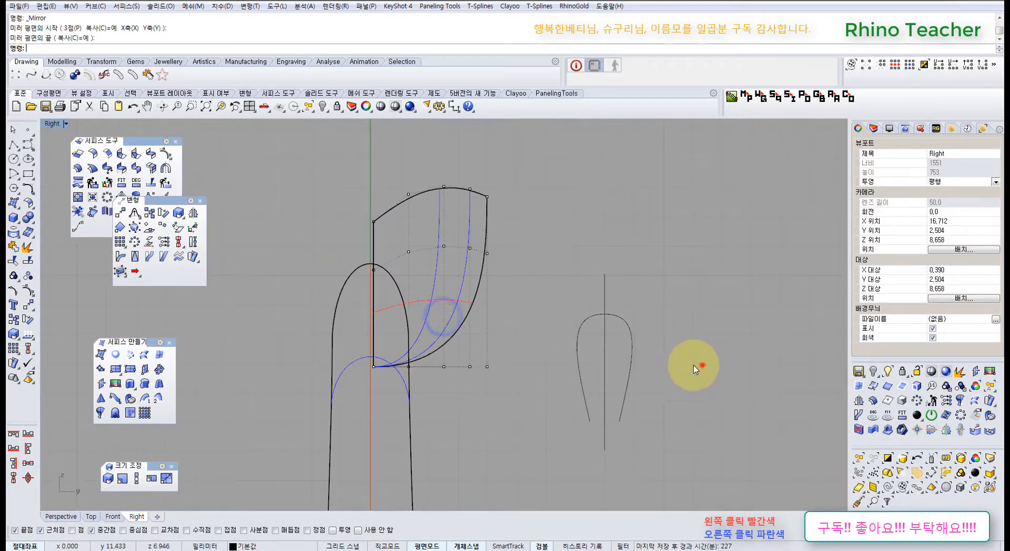
pyautogui.moveTo(693, 365); pyautogui.dragTo(552, 282)
pyautogui.press('Delete')
pyautogui.hotkey('ctrl', 'z')
pyautogui.scroll(3, 461, 347)
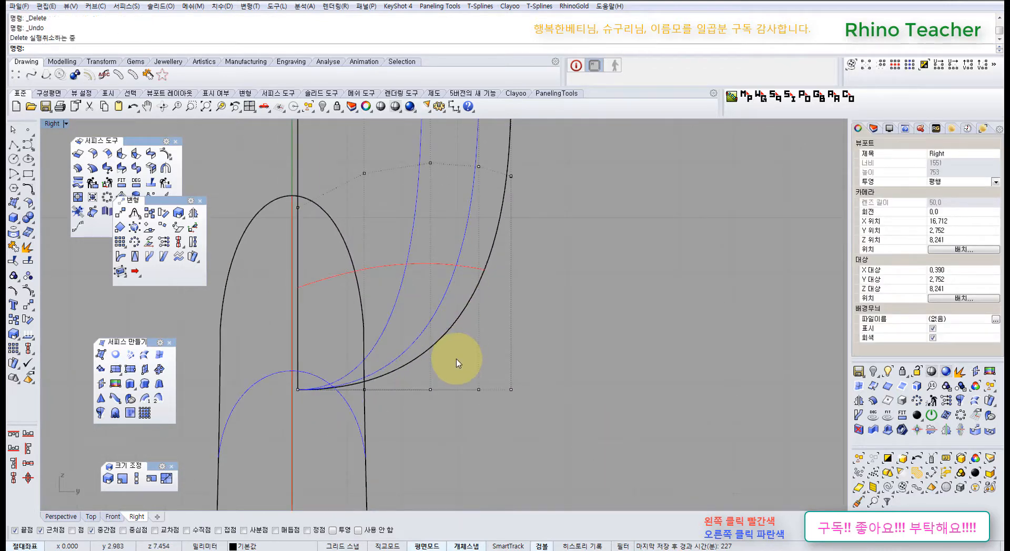
pyautogui.hotkey('ctrl', 'z')
pyautogui.hotkey('ctrl', 'z')
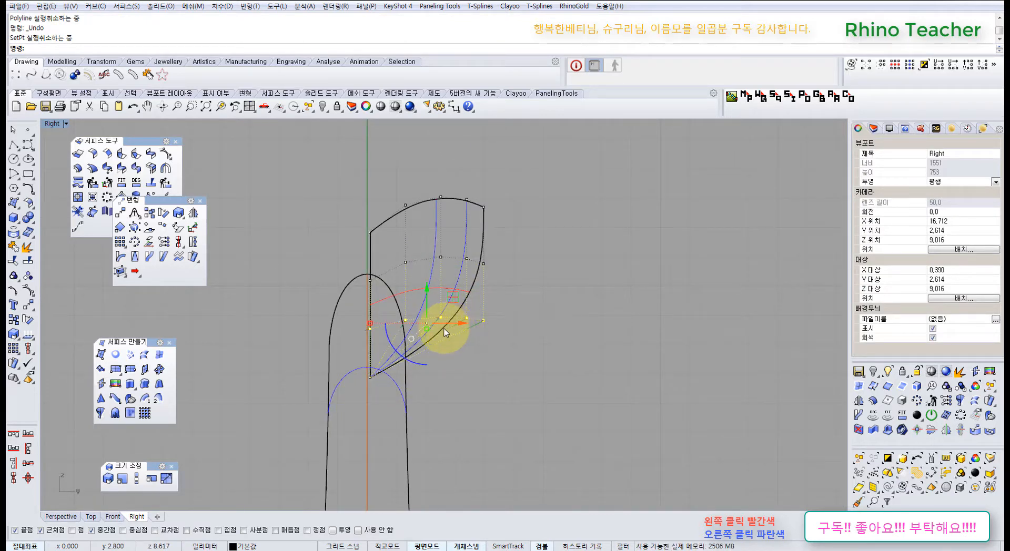
# - Examine the gathered control points at the petal's tip and the row above them in the Right and Perspective views
pyautogui.scroll(5, 337, 387)
pyautogui.moveTo(510, 218); pyautogui.dragTo(508, 282, button='right')
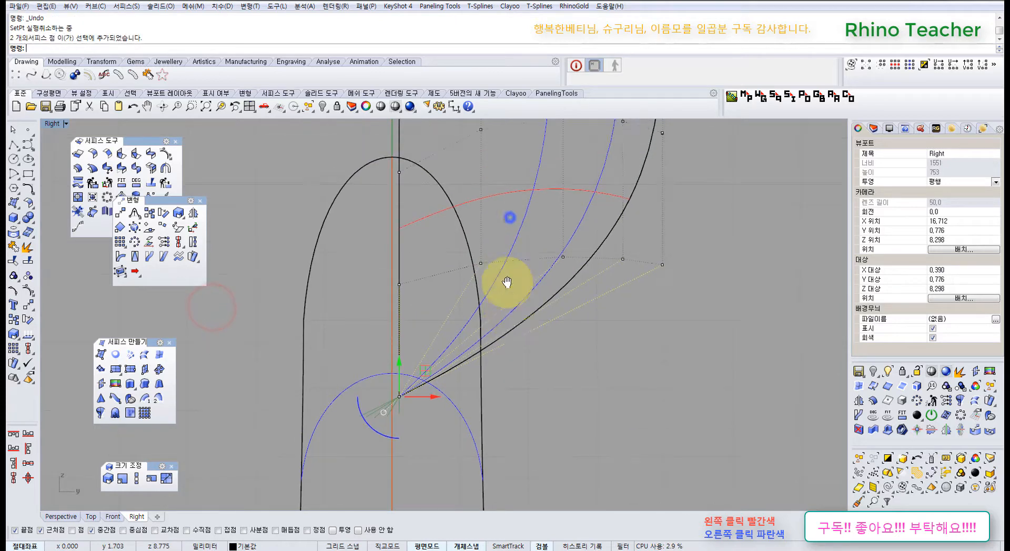
pyautogui.moveTo(347, 265); pyautogui.dragTo(813, 335)
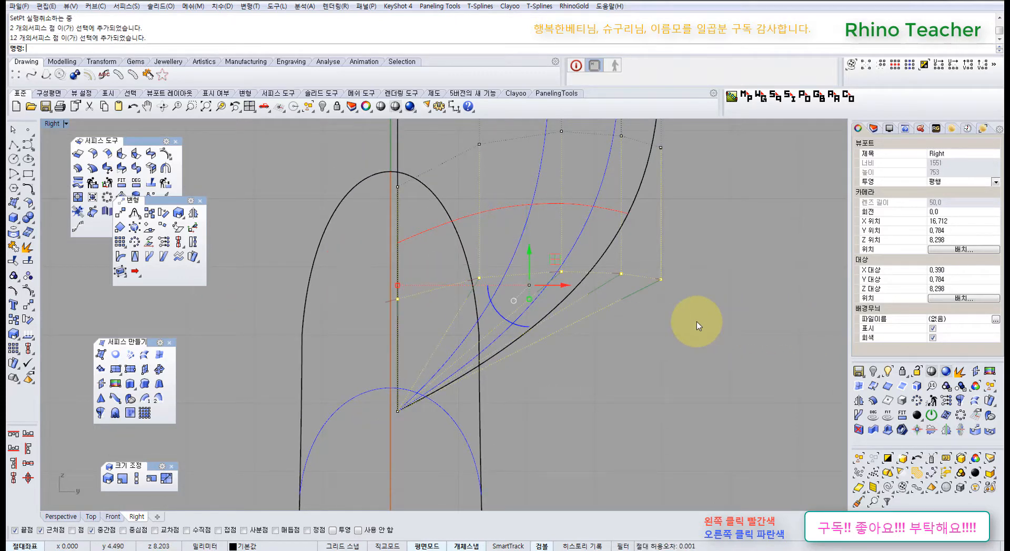
pyautogui.hotkey('ctrl', 'Tab')
pyautogui.moveTo(500, 289); pyautogui.dragTo(340, 194, button='right')
pyautogui.scroll(5, 350, 282)
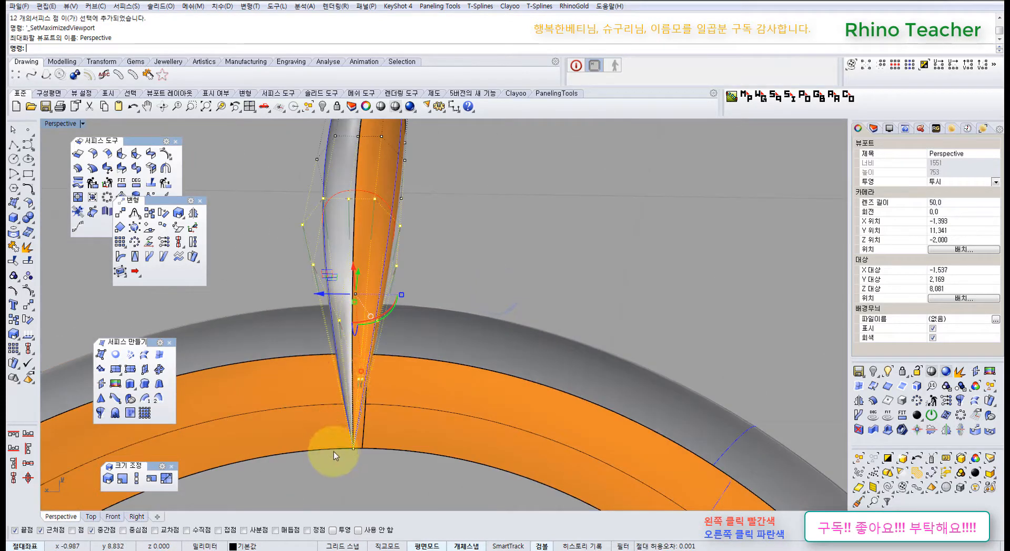
pyautogui.moveTo(349, 477); pyautogui.dragTo(322, 432, button='right')
pyautogui.click(322, 431)
pyautogui.click(379, 392)
pyautogui.moveTo(399, 400); pyautogui.dragTo(487, 362, button='right')
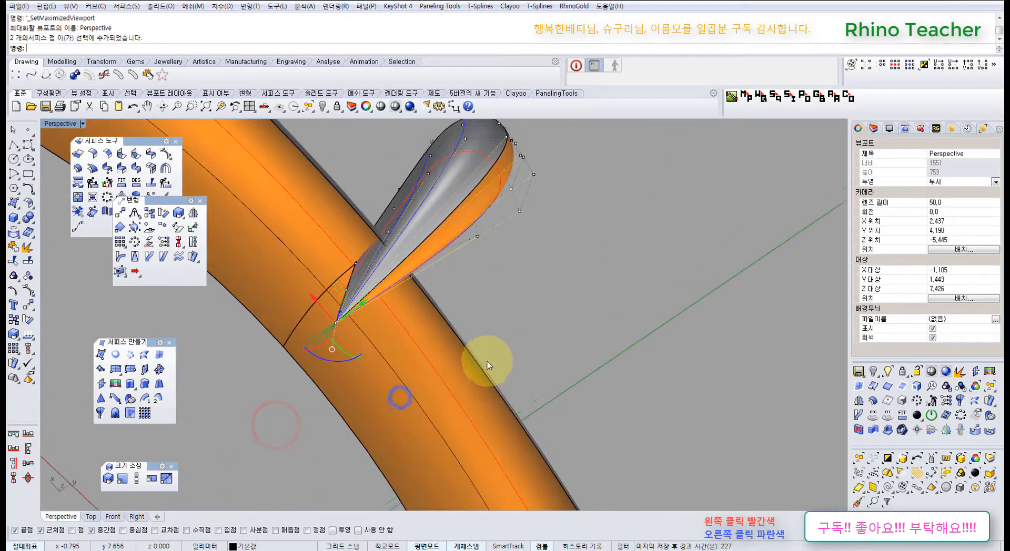
# - Lock the ring band's surfaces and curve so that only the petal stays selectable
pyautogui.moveTo(476, 264); pyautogui.dragTo(615, 247, button='right')
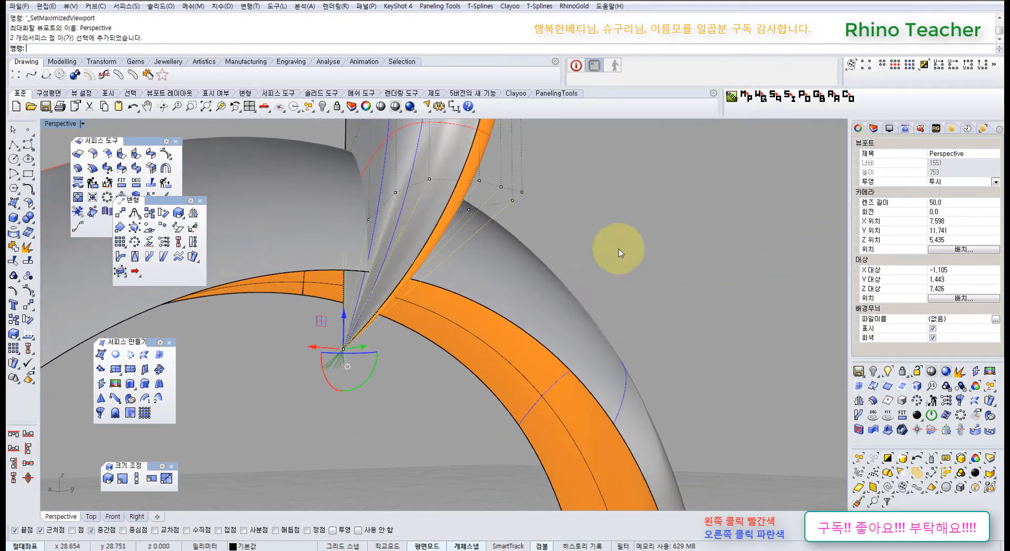
pyautogui.moveTo(631, 239); pyautogui.dragTo(481, 422)
pyautogui.hotkey('ctrl', 'l')
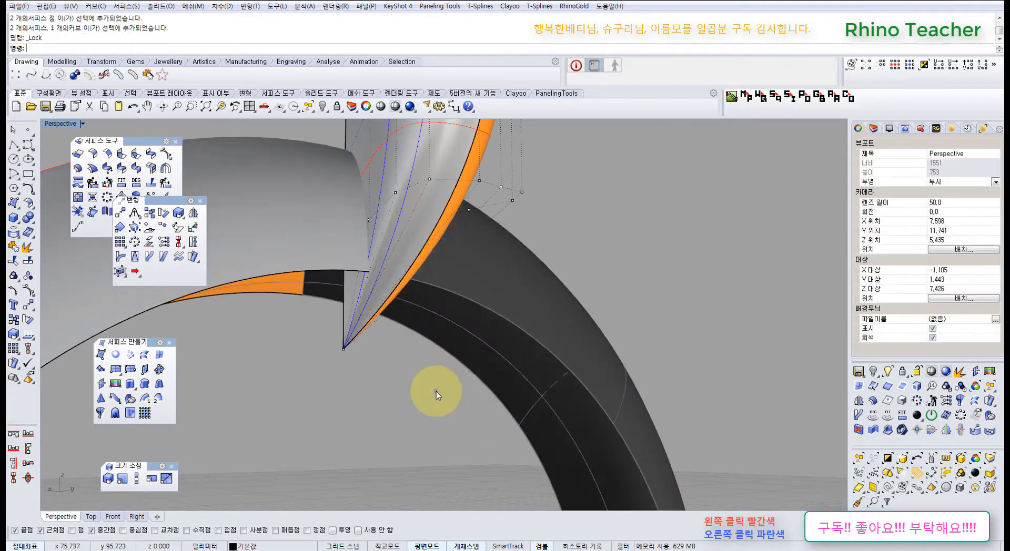
pyautogui.moveTo(437, 392); pyautogui.dragTo(413, 396, button='right')
pyautogui.moveTo(253, 379); pyautogui.dragTo(204, 226)
pyautogui.hotkey('ctrl', 'l')
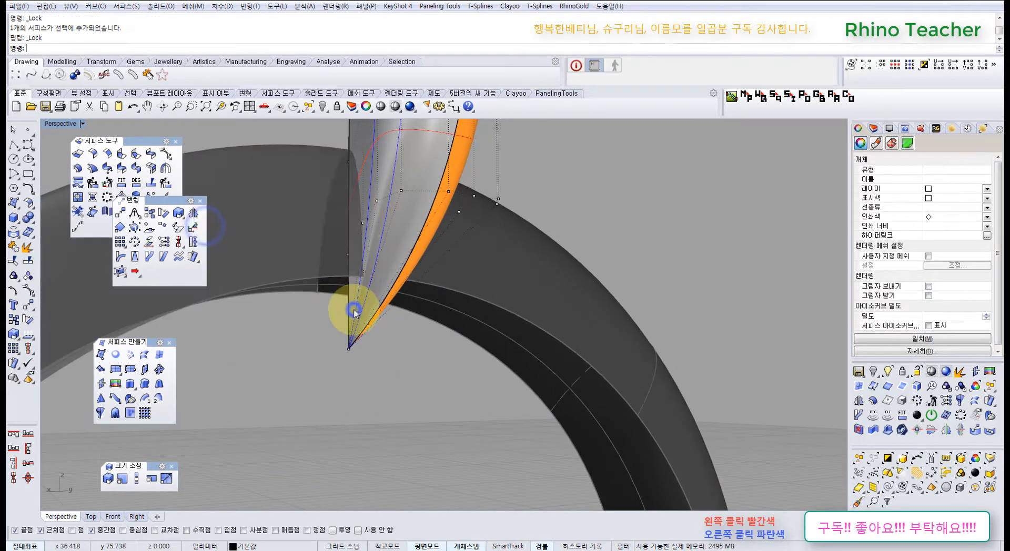
# - Select the gathered control points at the petal's tip, inspect them from the side, and clear the selection
pyautogui.moveTo(286, 307); pyautogui.dragTo(368, 363)
pyautogui.moveTo(416, 311); pyautogui.dragTo(371, 304, button='right')
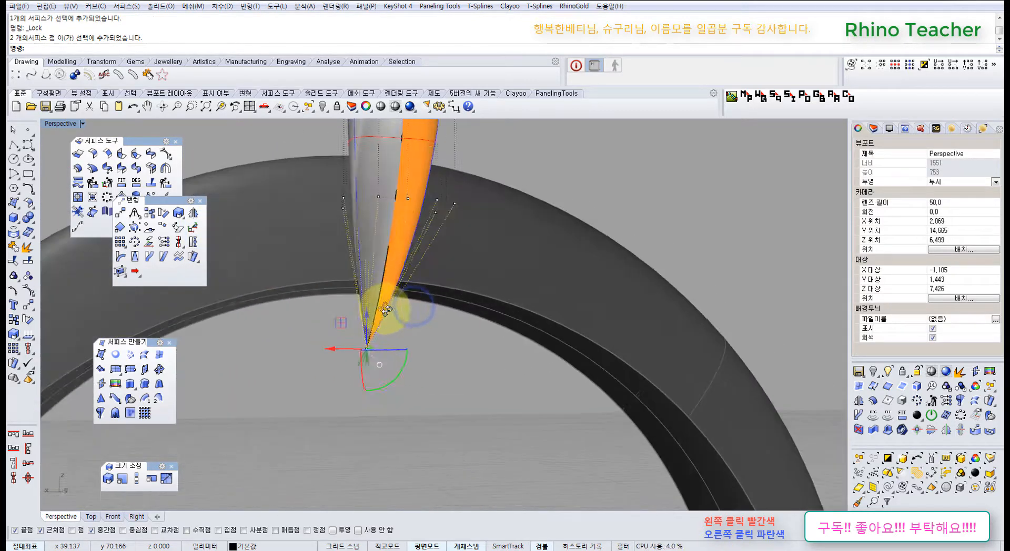
pyautogui.scroll(3, 350, 360)
pyautogui.scroll(-3, 315, 327)
pyautogui.click(271, 309)
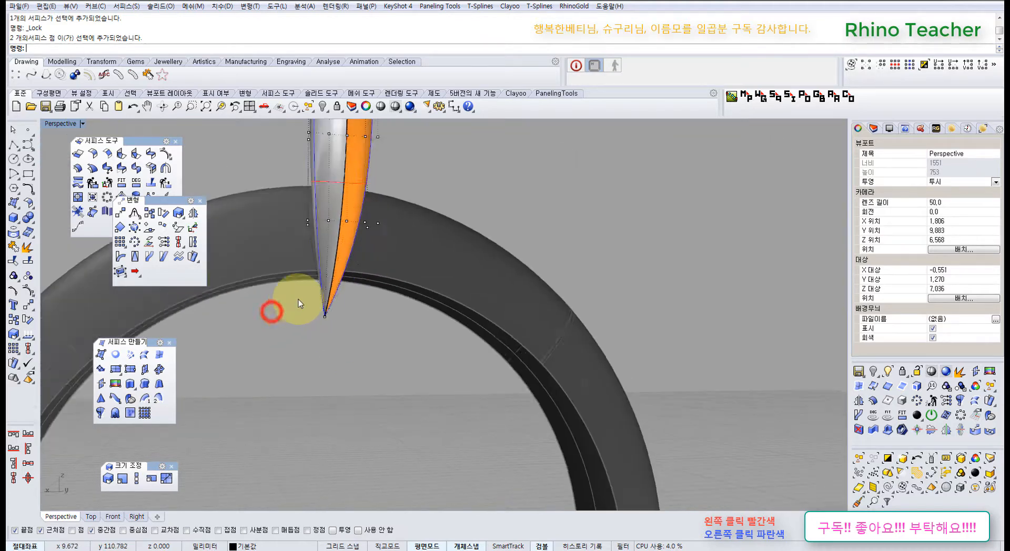
# - Select the second-lowest row of the petal's control points and inspect it in the Perspective and Right views
pyautogui.moveTo(291, 273); pyautogui.dragTo(324, 295, button='right')
pyautogui.moveTo(325, 295); pyautogui.dragTo(553, 361)
pyautogui.moveTo(552, 360); pyautogui.dragTo(430, 300, button='right')
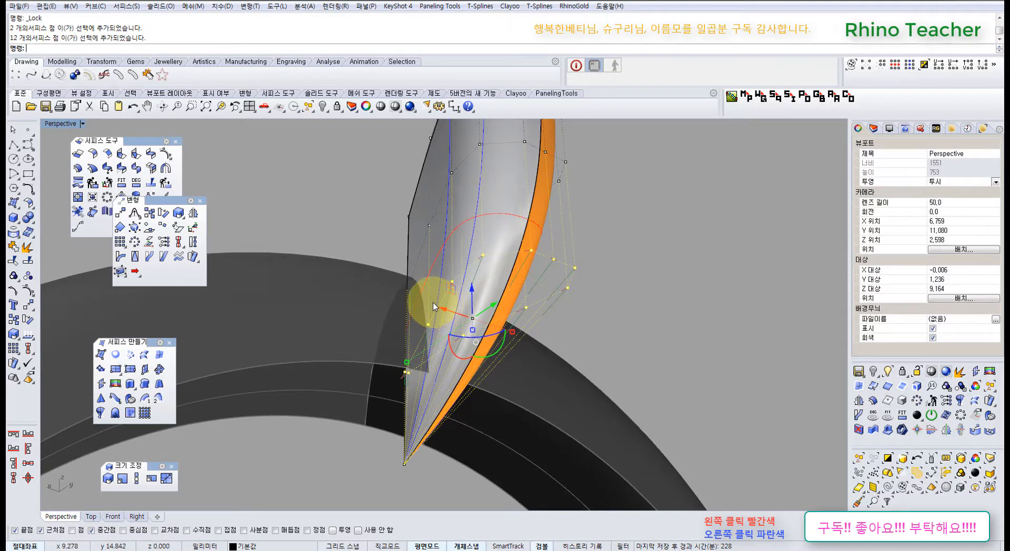
pyautogui.hotkey('ctrl', 'F2')
pyautogui.hotkey('ctrl', 'F3')
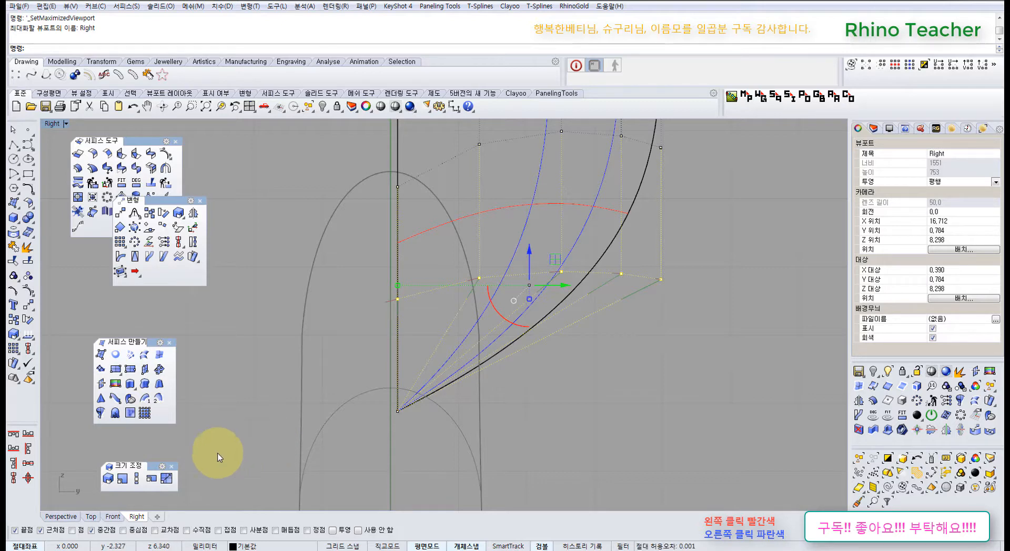
pyautogui.keyDown('ctrl'); pyautogui.moveTo(570, 380); pyautogui.dragTo(527, 344, button='right'); pyautogui.keyUp('ctrl')
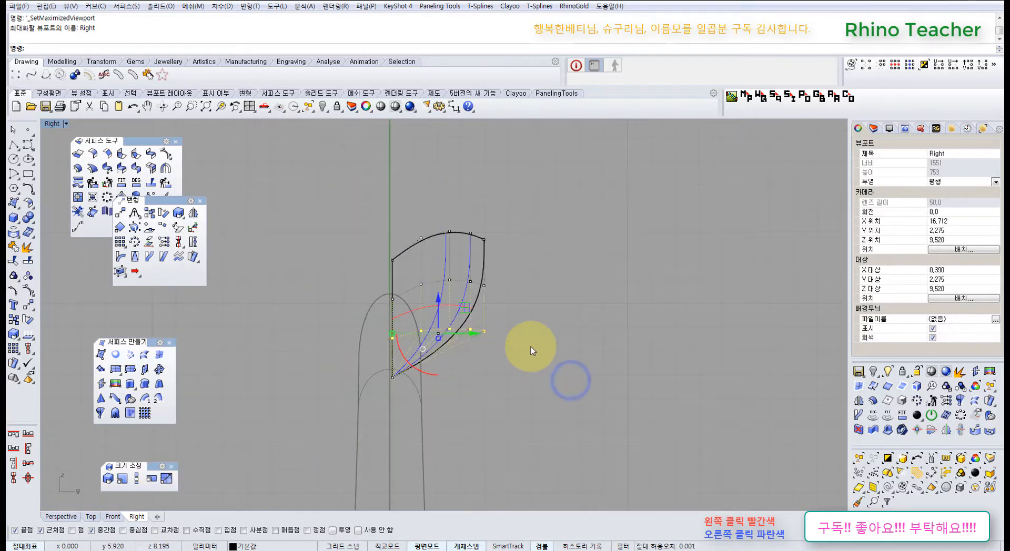
pyautogui.middleClick(531, 346)
# - Draw a vertical reference line beside the petal in the Right view
pyautogui.click(14, 145)
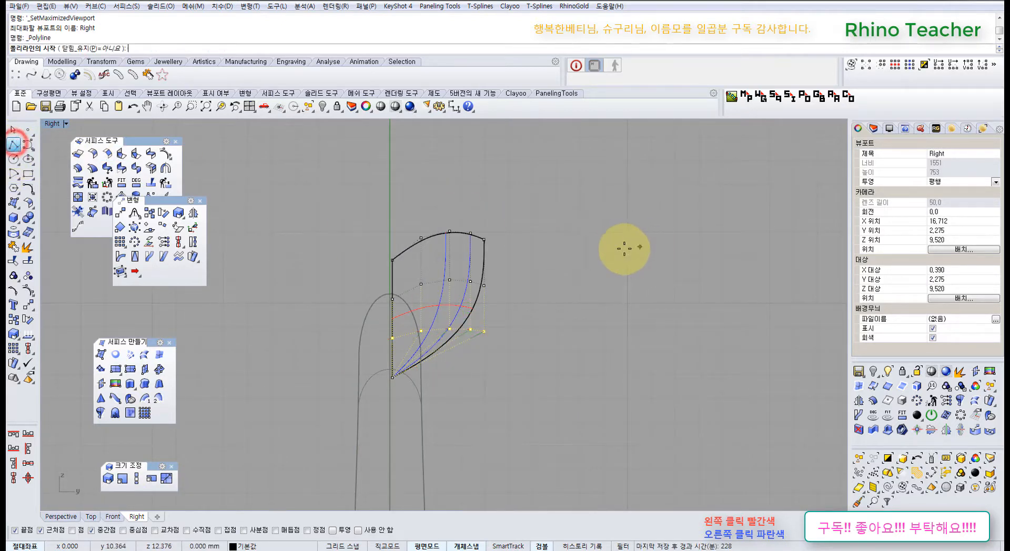
pyautogui.click(618, 250)
pyautogui.click(637, 397)
pyautogui.rightClick(637, 398)
pyautogui.moveTo(670, 334); pyautogui.dragTo(576, 342, button='right')
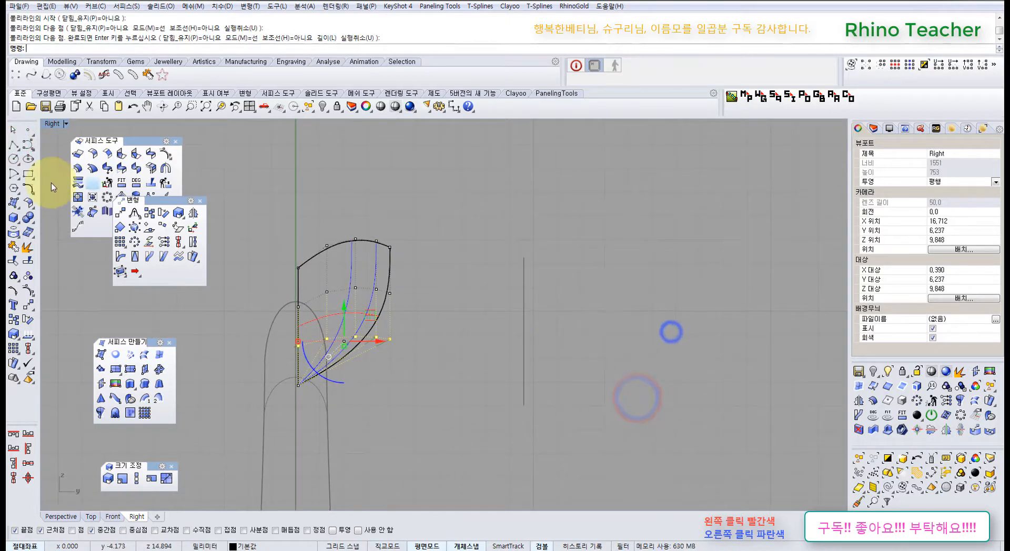
# - Draw a four-point, degree-3 control-point curve that leaves the vertical line horizontally and bends downward
pyautogui.click(28, 143)
pyautogui.scroll(3, 489, 311)
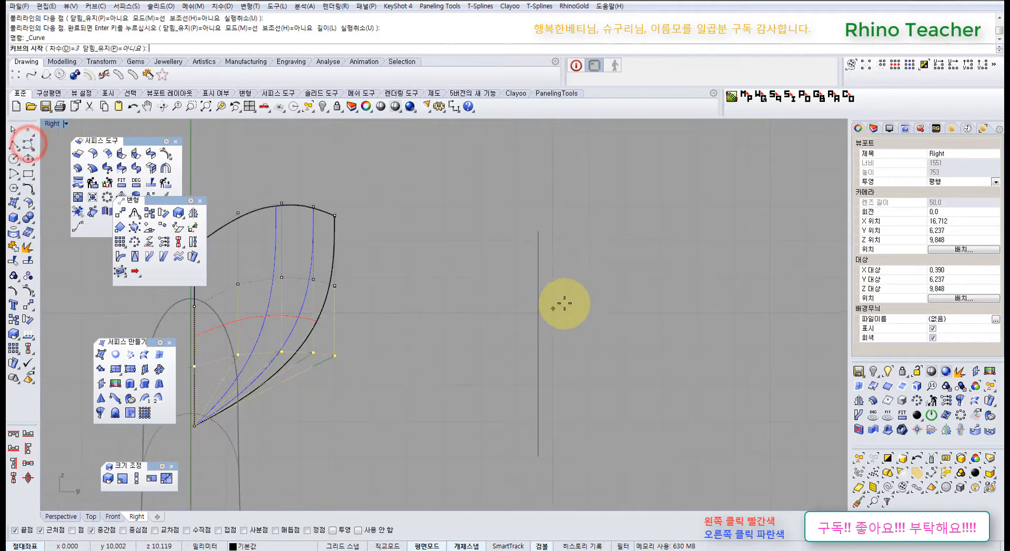
pyautogui.click(537, 272)
pyautogui.click(499, 278)
pyautogui.click(494, 339)
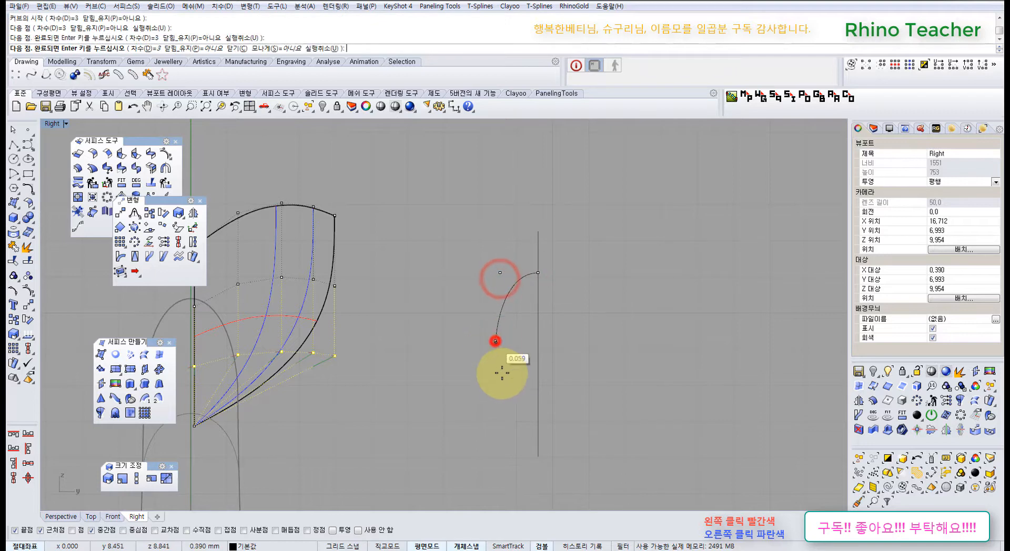
pyautogui.click(508, 390)
pyautogui.rightClick(507, 391)
pyautogui.scroll(-3, 508, 392)
pyautogui.scroll(3, 509, 393)
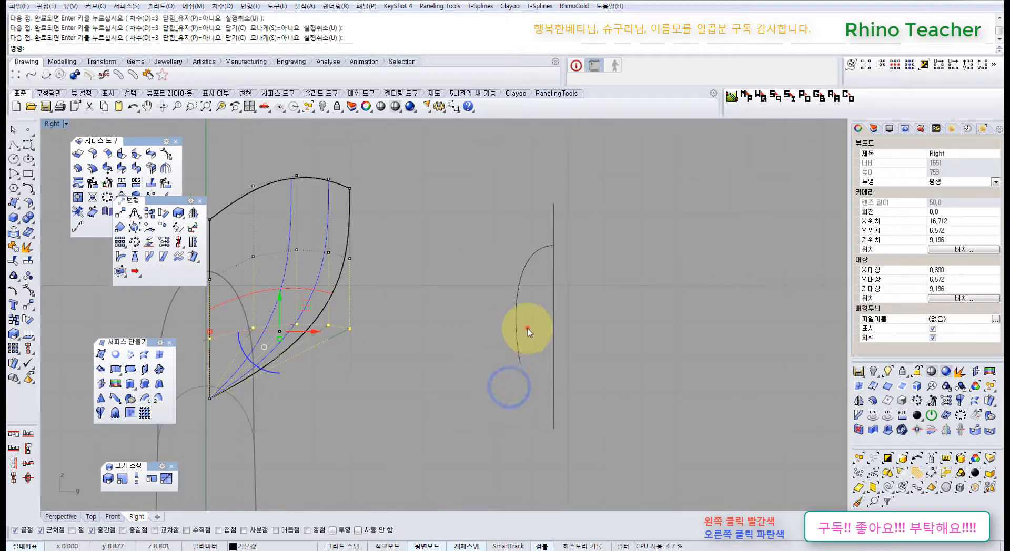
# - Turn on the sketched curve's control points, select the one level with its start, and compare the curve with the petal's tip
pyautogui.click(527, 329)
pyautogui.moveTo(442, 342); pyautogui.dragTo(582, 288, button='right')
pyautogui.moveTo(422, 332); pyautogui.dragTo(472, 329, button='right')
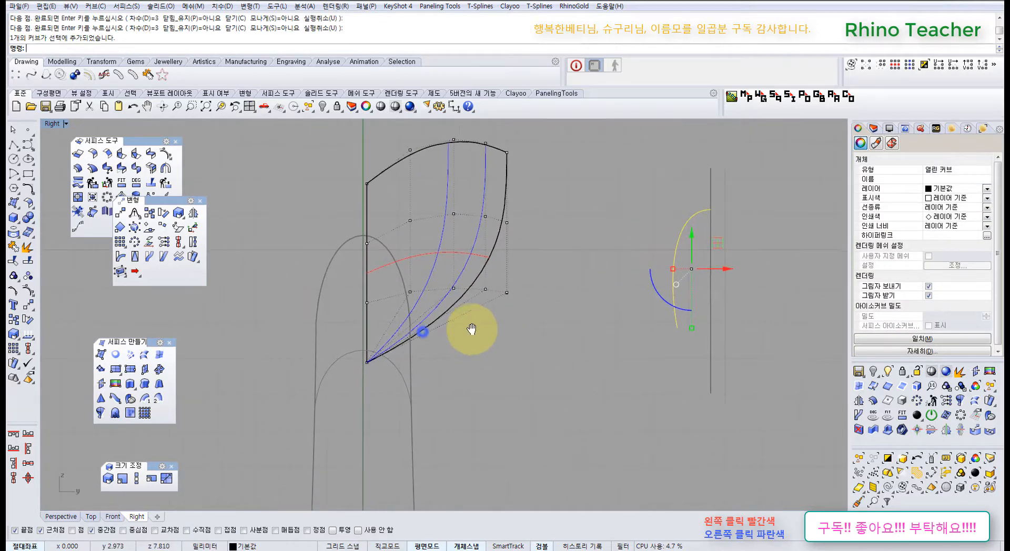
pyautogui.moveTo(708, 207); pyautogui.dragTo(599, 290, button='right')
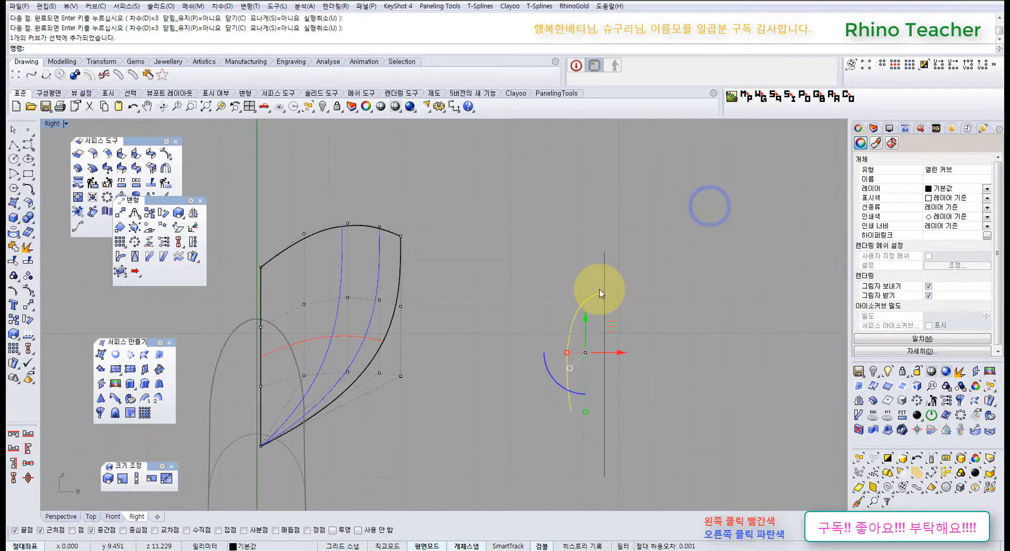
pyautogui.press('F10')
pyautogui.scroll(3, 599, 292)
pyautogui.moveTo(473, 274); pyautogui.dragTo(556, 337)
pyautogui.moveTo(546, 340); pyautogui.dragTo(555, 337, button='right')
pyautogui.moveTo(462, 350); pyautogui.dragTo(597, 302, button='right')
pyautogui.scroll(-6, 460, 350)
pyautogui.moveTo(410, 360); pyautogui.dragTo(567, 312, button='right')
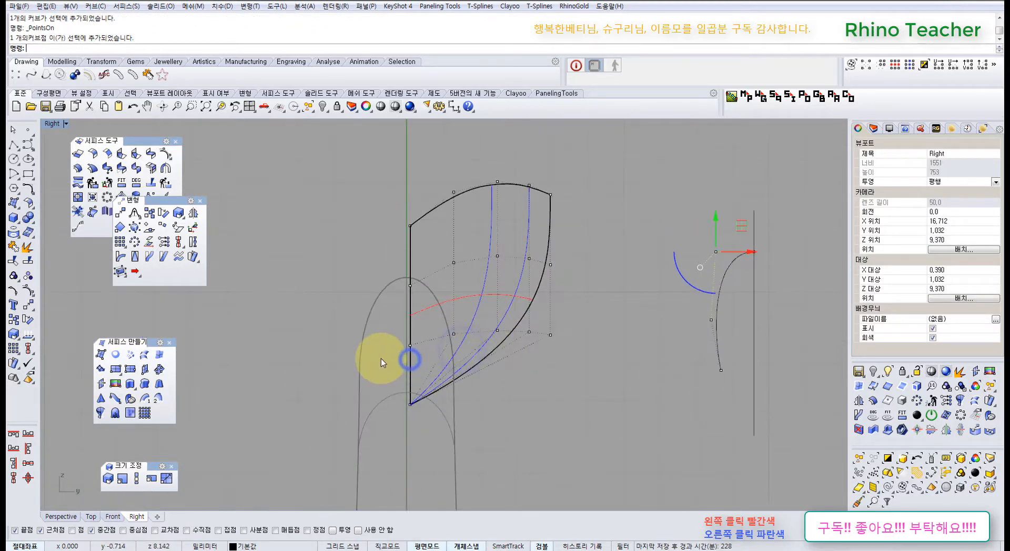
# - Delete the vertical reference line and the sketched control-point curve
pyautogui.moveTo(676, 293); pyautogui.dragTo(525, 321, button='right')
pyautogui.moveTo(634, 340); pyautogui.dragTo(560, 291)
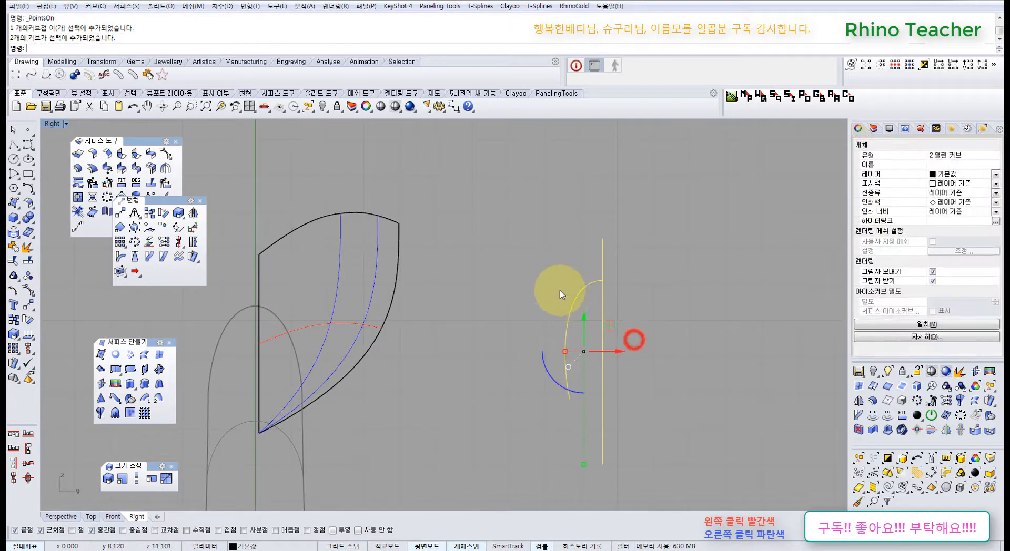
pyautogui.press('Delete')
# - Select both petal surfaces and turn on their control points
pyautogui.moveTo(563, 295); pyautogui.dragTo(590, 286, button='right')
pyautogui.moveTo(465, 356); pyautogui.dragTo(405, 324)
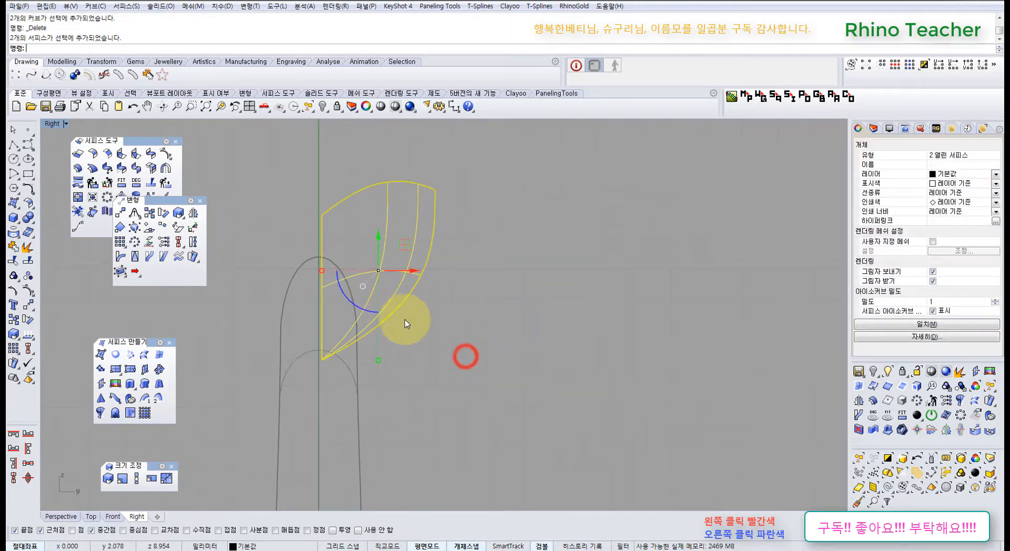
pyautogui.moveTo(413, 326); pyautogui.dragTo(416, 345, button='right')
pyautogui.press('F10')
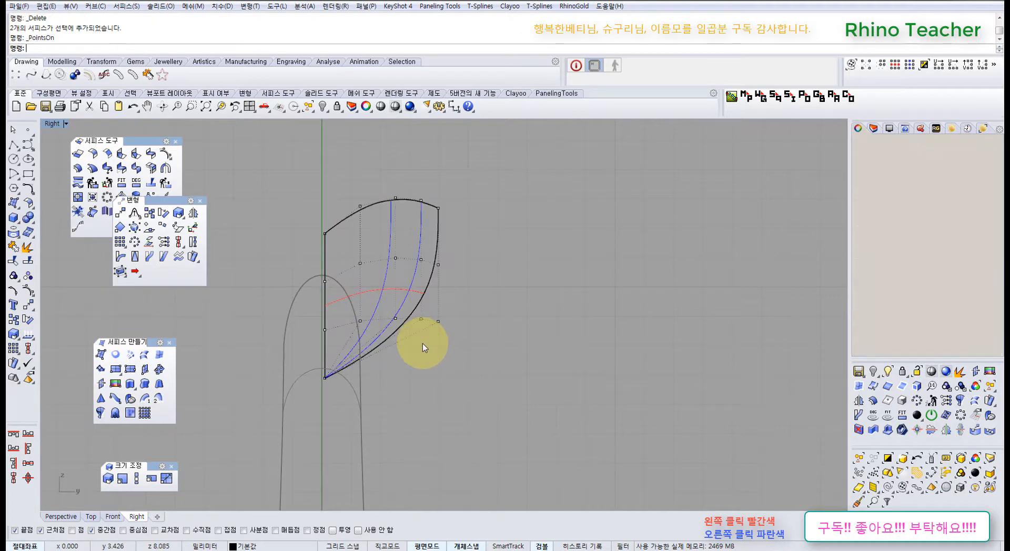
# - Examine the petal and its control points on the ring in the Perspective, Front and Right views
pyautogui.hotkey('ctrl', 'F4')
pyautogui.moveTo(450, 400); pyautogui.dragTo(553, 309, button='right')
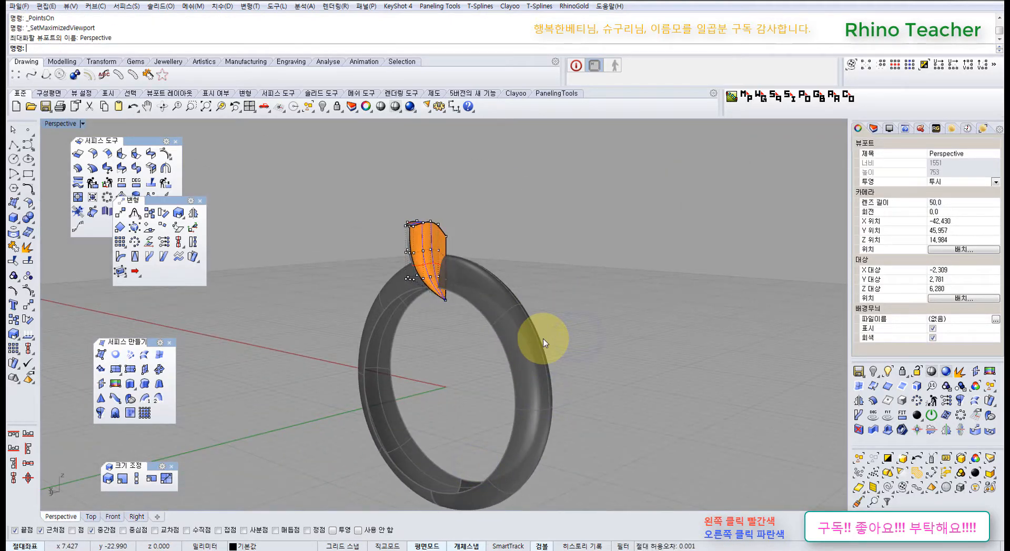
pyautogui.hotkey('ctrl', 'F1')
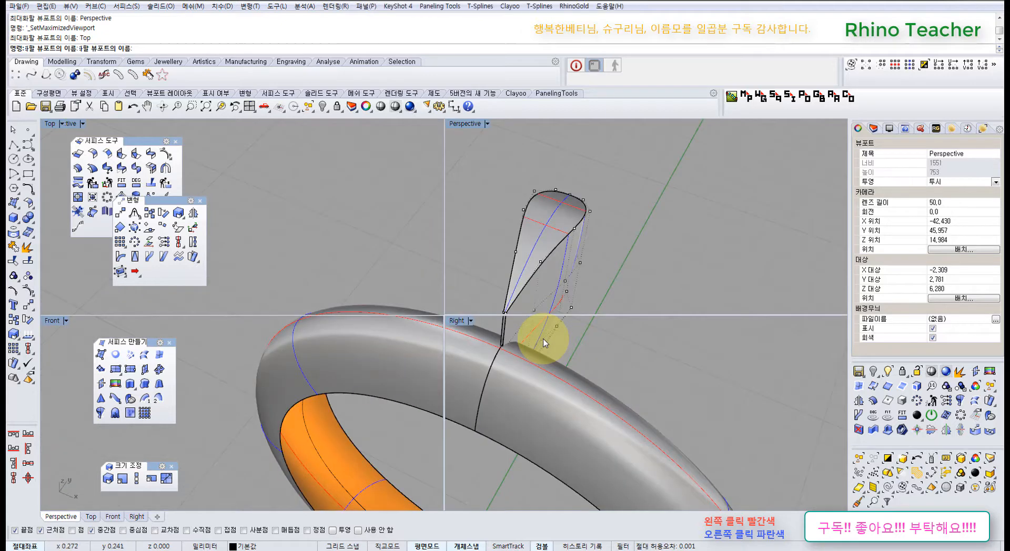
pyautogui.hotkey('ctrl', 'F2')
pyautogui.scroll(-2, 542, 340)
pyautogui.moveTo(544, 371); pyautogui.dragTo(501, 352, button='right')
pyautogui.scroll(-5, 500, 351)
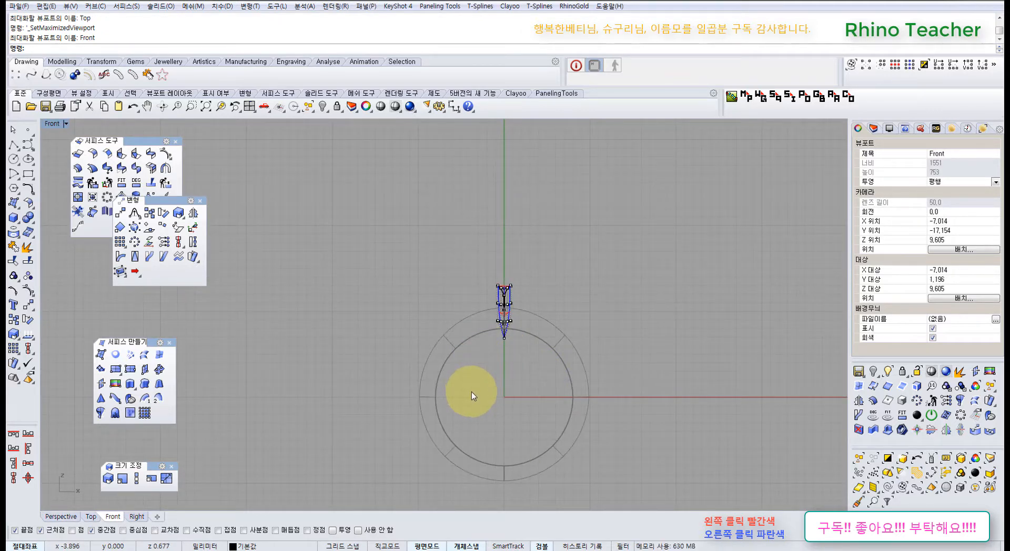
pyautogui.hotkey('ctrl', 'F4')
pyautogui.hotkey('ctrl', 'F3')
# - Select the gathered tip points and the rows above them in turn to examine how the petal's control rows are arranged
pyautogui.moveTo(347, 349); pyautogui.dragTo(513, 331, button='right')
pyautogui.moveTo(597, 342); pyautogui.dragTo(508, 300, button='right')
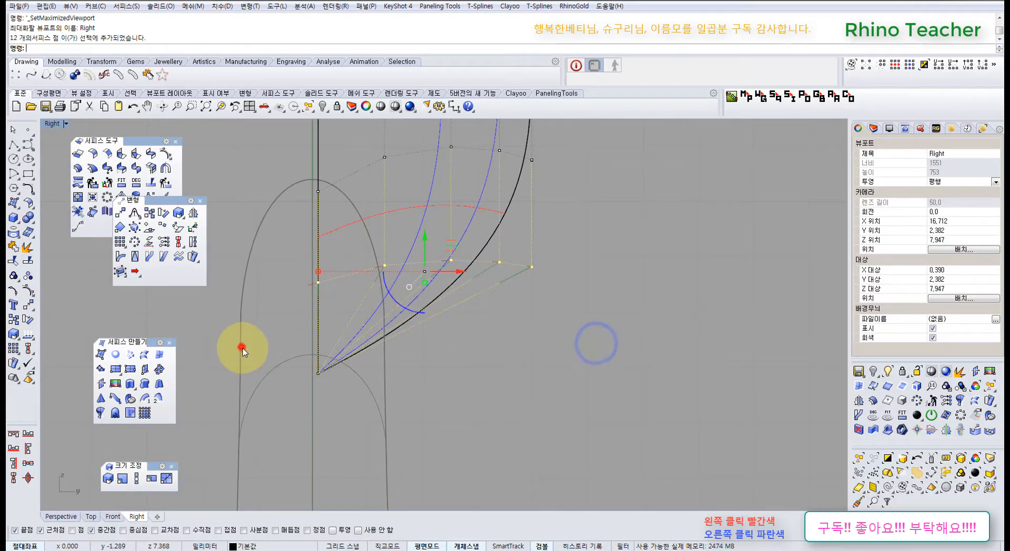
pyautogui.moveTo(242, 349); pyautogui.dragTo(519, 253)
pyautogui.click(266, 354)
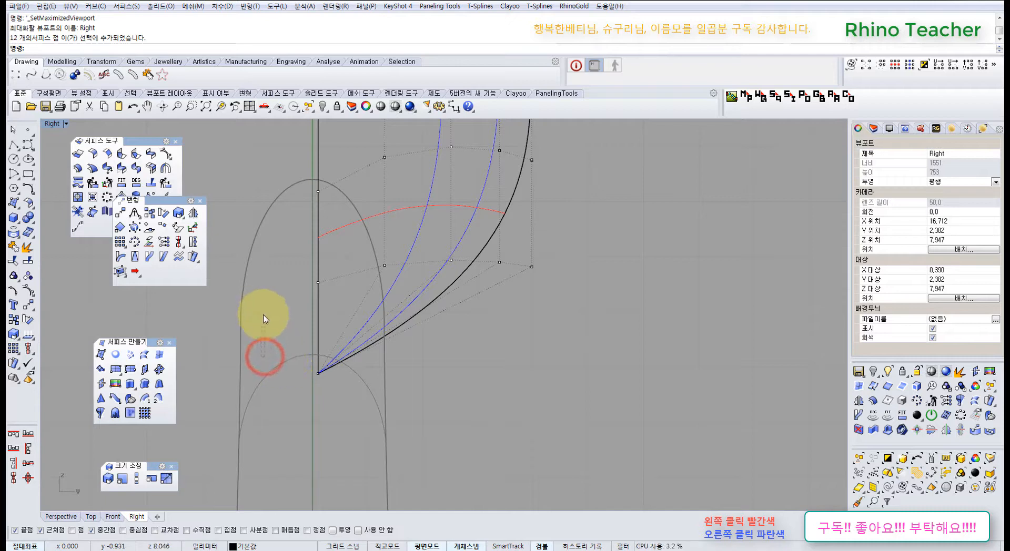
pyautogui.moveTo(265, 339); pyautogui.dragTo(343, 403)
pyautogui.moveTo(266, 230); pyautogui.dragTo(567, 306)
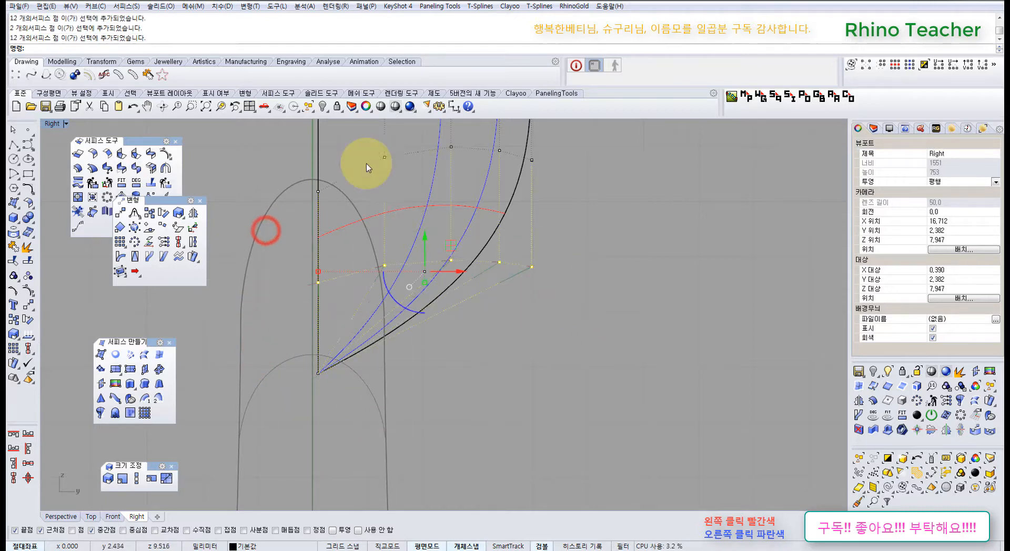
pyautogui.moveTo(359, 155); pyautogui.dragTo(396, 292, button='right')
pyautogui.moveTo(322, 252); pyautogui.dragTo(638, 349)
pyautogui.moveTo(306, 163); pyautogui.dragTo(589, 256)
pyautogui.click(648, 280)
pyautogui.moveTo(575, 299); pyautogui.dragTo(571, 267, button='right')
pyautogui.moveTo(471, 336); pyautogui.dragTo(458, 282, button='right')
pyautogui.moveTo(302, 354); pyautogui.dragTo(380, 288, button='right')
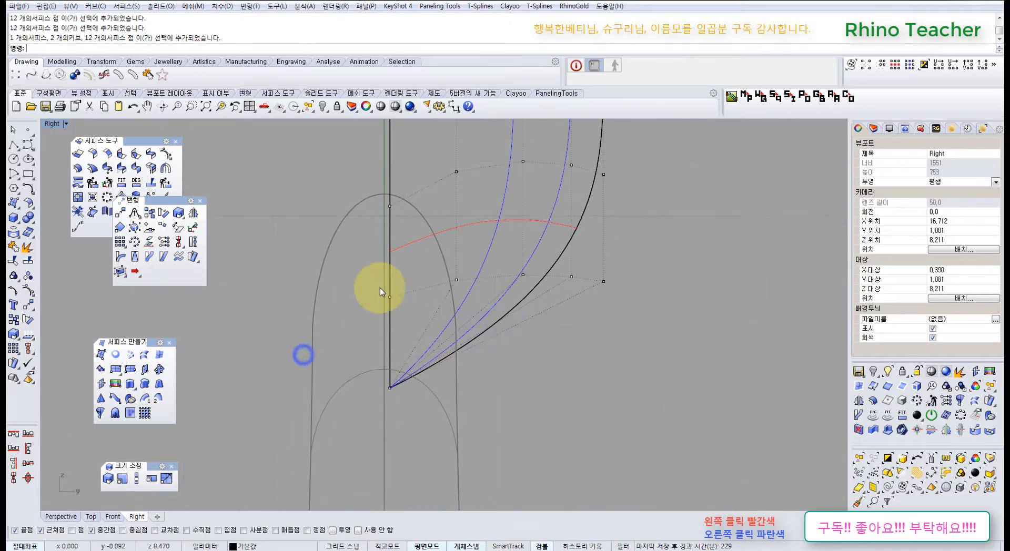
# - Align the second-lowest row of control points to the tip's height using Set Points with only Z in world coordinates
pyautogui.moveTo(609, 305); pyautogui.dragTo(667, 314)
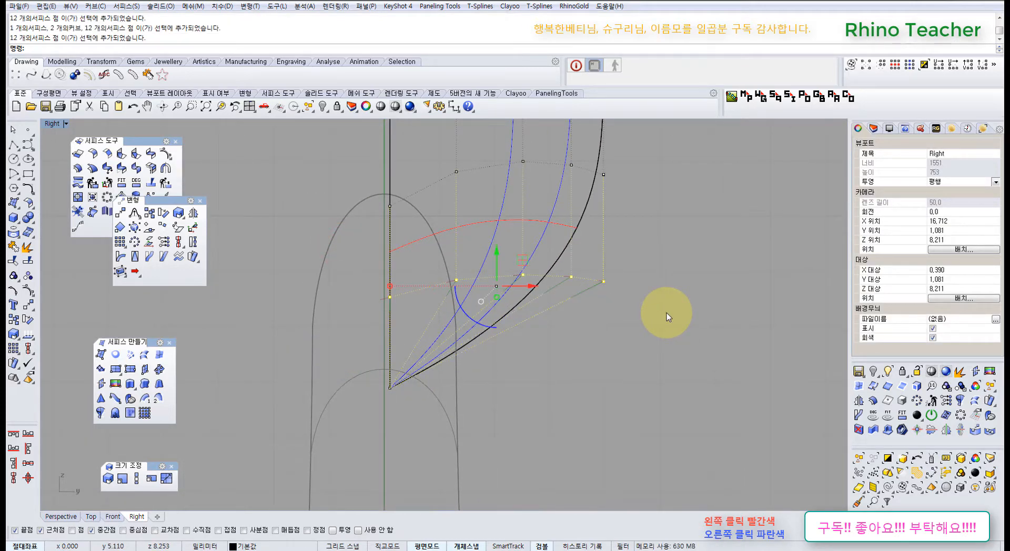
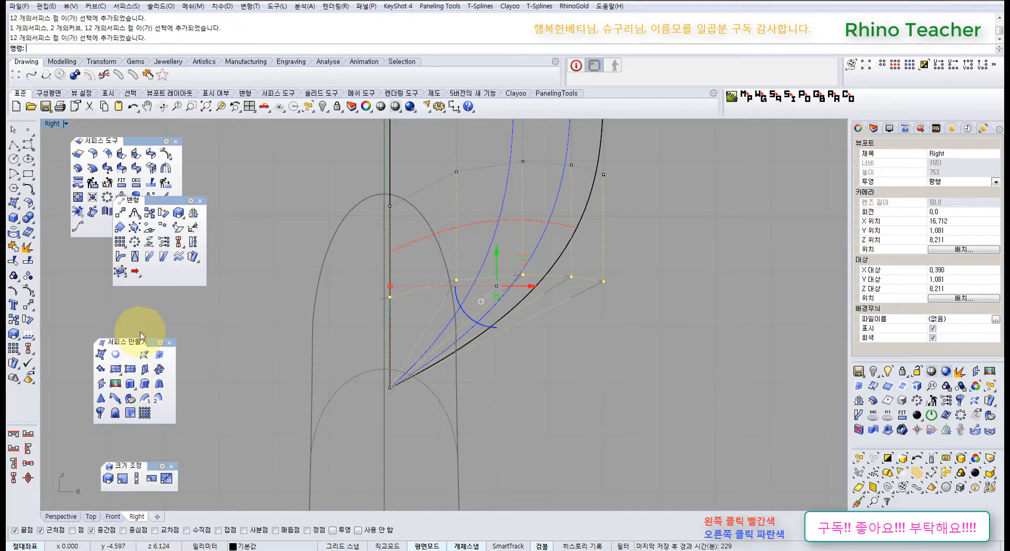
pyautogui.click(165, 239)
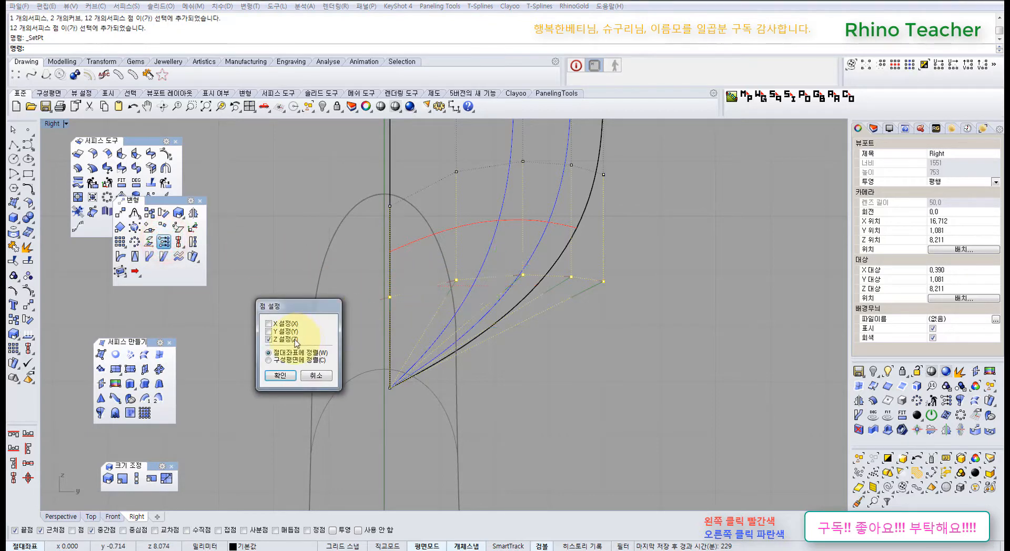
pyautogui.click(280, 376)
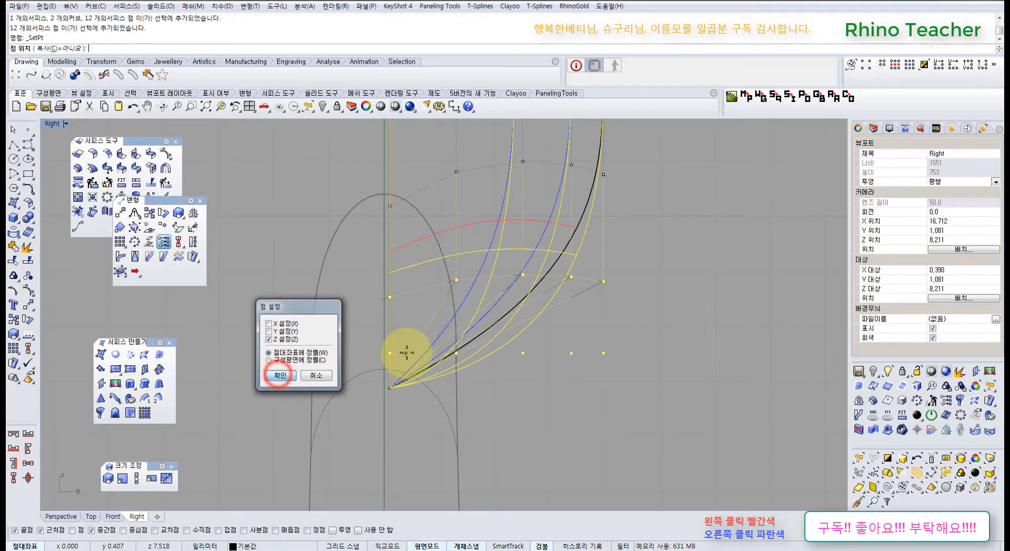
pyautogui.click(390, 388)
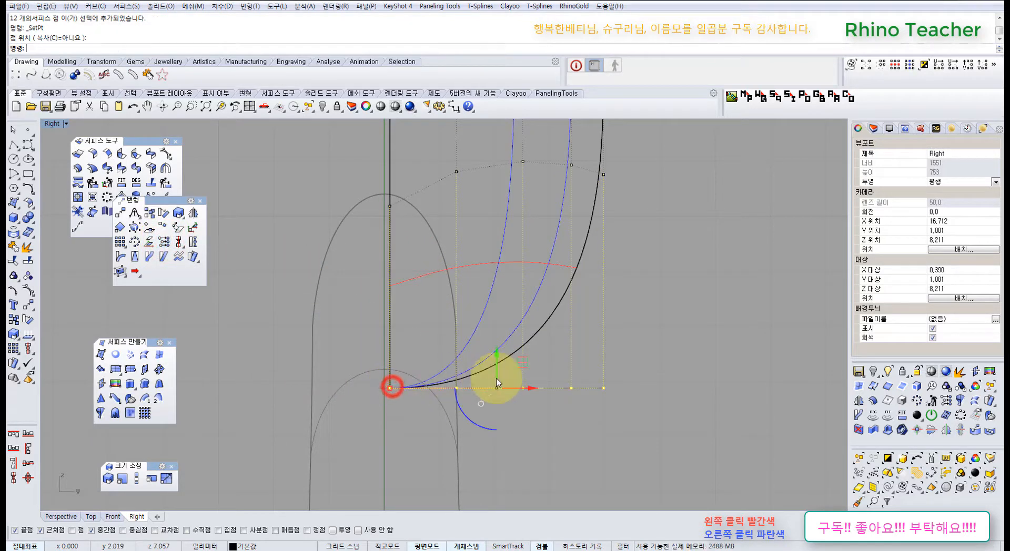
# - Select the tip points together with the levelled row and raise them vertically to shorten the petal's bottom
pyautogui.click(268, 345)
pyautogui.moveTo(472, 326); pyautogui.dragTo(483, 366, button='right')
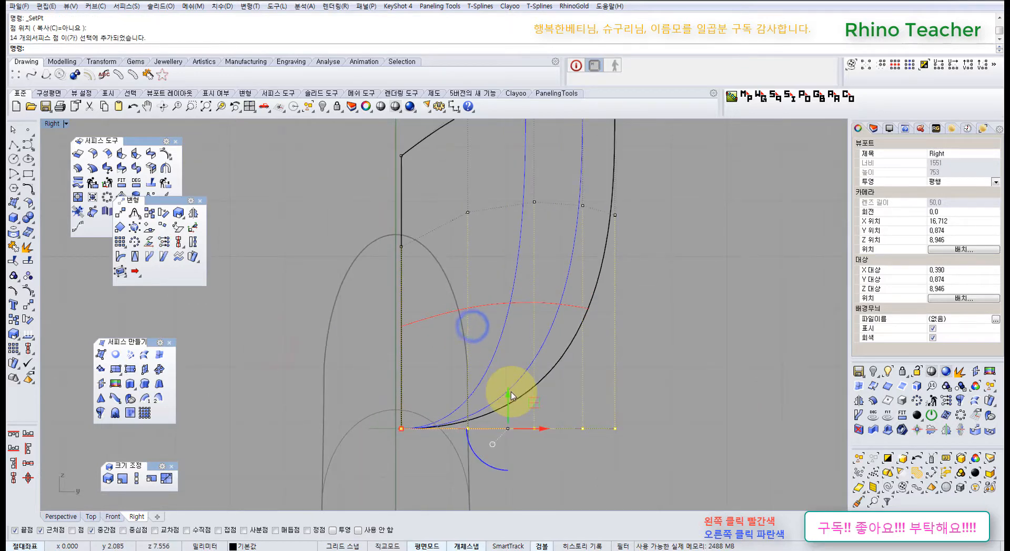
pyautogui.moveTo(508, 392); pyautogui.dragTo(523, 345)
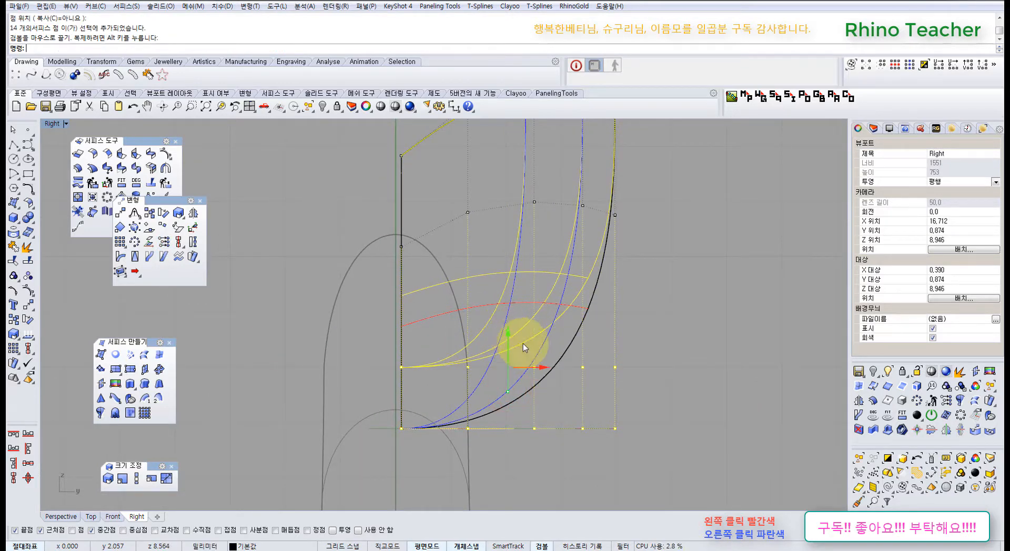
pyautogui.click(654, 345)
pyautogui.moveTo(629, 320); pyautogui.dragTo(599, 362, button='right')
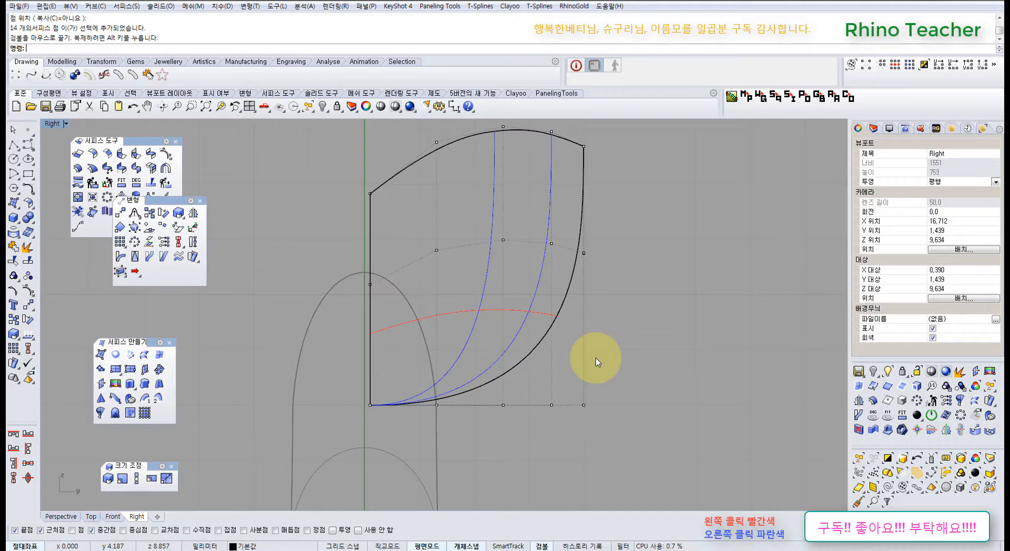
# - Reselect all control points along the petal's flat bottom and nudge them slightly upward
pyautogui.moveTo(521, 389); pyautogui.dragTo(539, 385, button='right')
pyautogui.moveTo(320, 367); pyautogui.dragTo(724, 461)
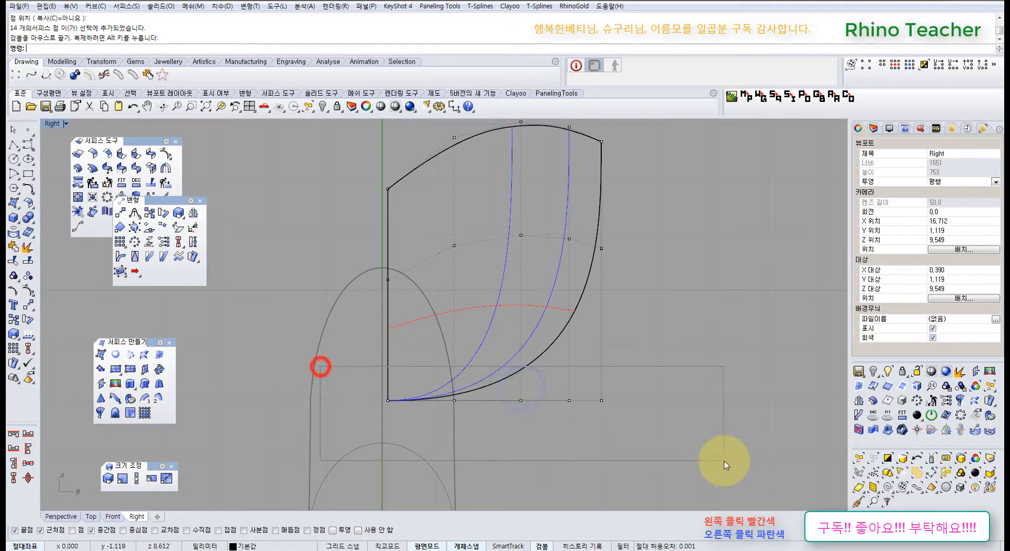
pyautogui.scroll(4, 484, 364)
pyautogui.moveTo(500, 392); pyautogui.dragTo(500, 377)
pyautogui.click(685, 348)
pyautogui.scroll(-6, 734, 353)
pyautogui.moveTo(746, 356); pyautogui.dragTo(648, 417, button='right')
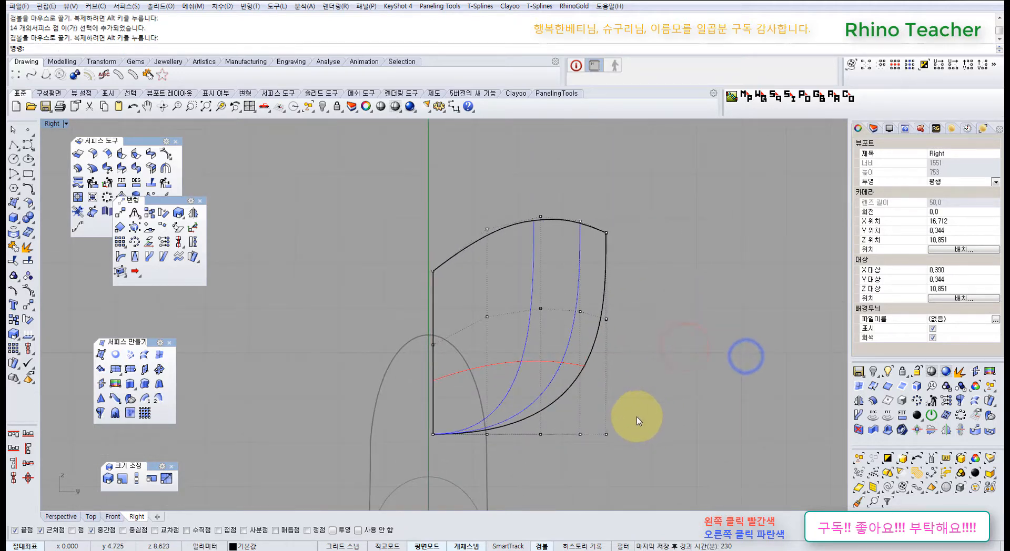
# - Examine the petal's rounded underside and its fit on the ring band in the Perspective view
pyautogui.hotkey('ctrl', 'F4')
pyautogui.moveTo(587, 411); pyautogui.dragTo(562, 394, button='right')
pyautogui.keyDown('shift'); pyautogui.moveTo(456, 330); pyautogui.dragTo(526, 386, button='right'); pyautogui.keyUp('shift')
pyautogui.scroll(5, 484, 326)
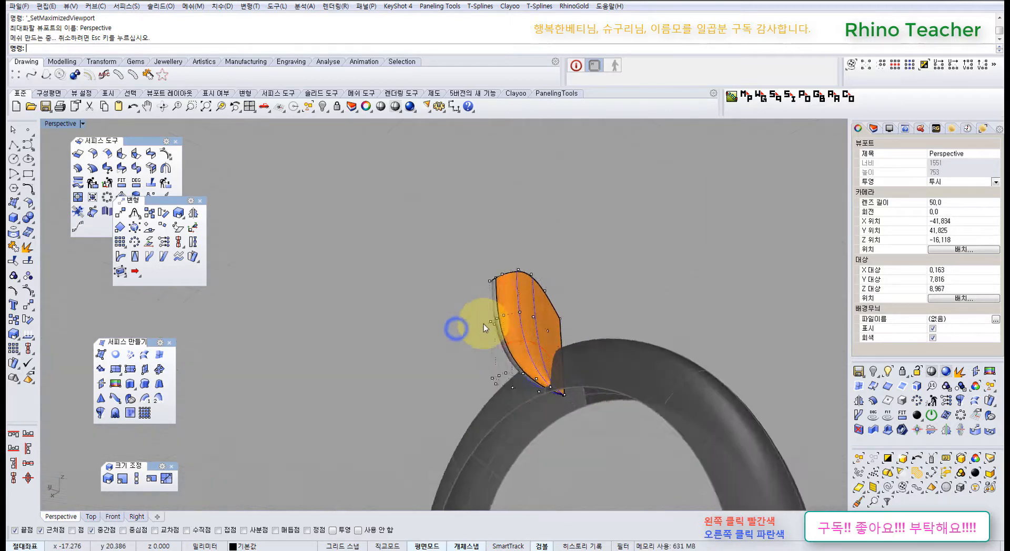
pyautogui.moveTo(481, 346); pyautogui.dragTo(548, 391, button='right')
pyautogui.scroll(5, 336, 316)
pyautogui.moveTo(334, 314); pyautogui.dragTo(442, 294, button='right')
pyautogui.keyDown('shift'); pyautogui.moveTo(326, 336); pyautogui.dragTo(476, 328, button='right'); pyautogui.keyUp('shift')
pyautogui.moveTo(466, 324); pyautogui.dragTo(521, 330, button='right')
pyautogui.moveTo(267, 342); pyautogui.dragTo(439, 354, button='right')
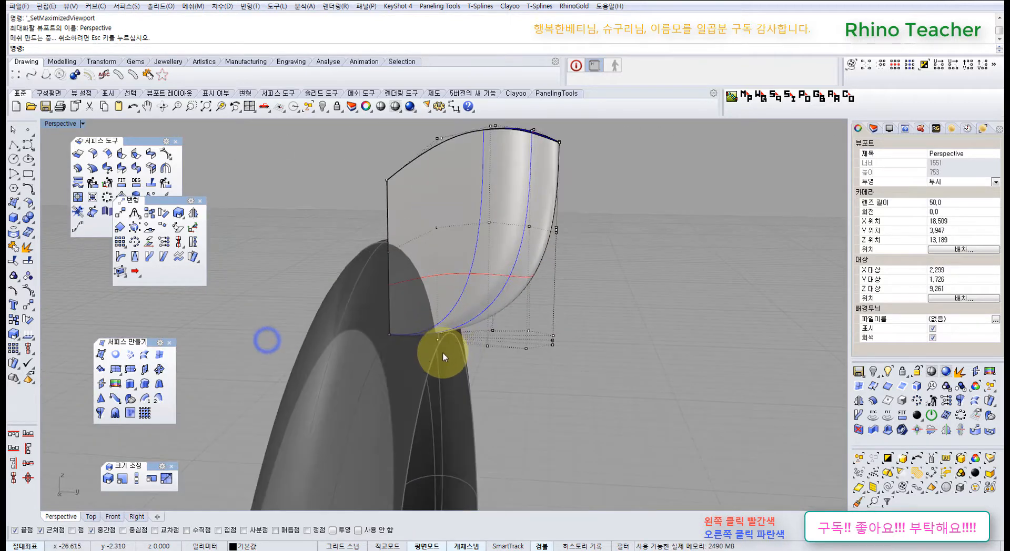
# - Select the levelled row of control points in the Right view and Scale1D it horizontally towards the petal's tip
pyautogui.hotkey('ctrl', 'F2')
pyautogui.scroll(-5, 431, 354)
pyautogui.hotkey('ctrl', 'F3')
pyautogui.scroll(10, 437, 357)
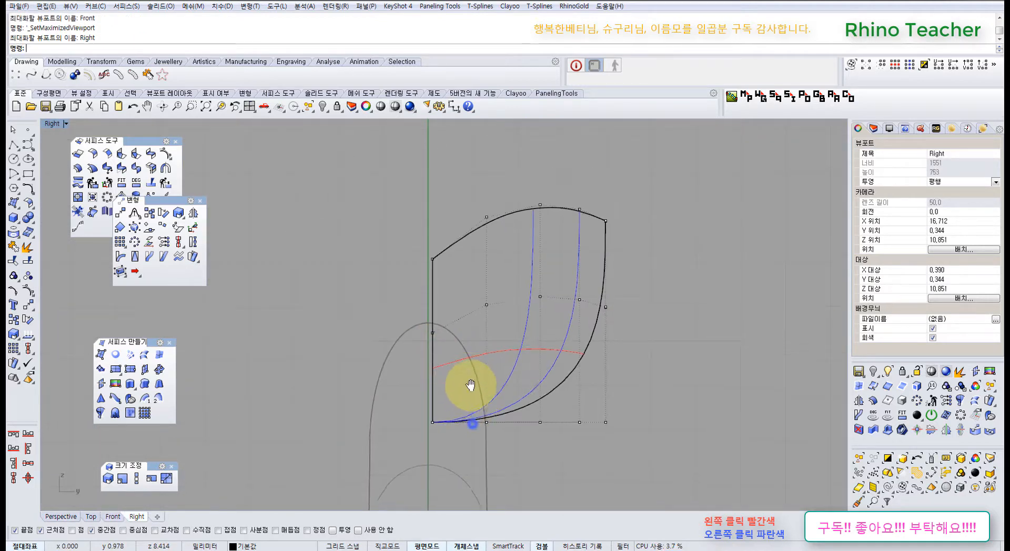
pyautogui.moveTo(469, 388); pyautogui.dragTo(474, 424, button='right')
pyautogui.moveTo(461, 359); pyautogui.dragTo(708, 462)
pyautogui.moveTo(613, 408); pyautogui.dragTo(569, 369, button='right')
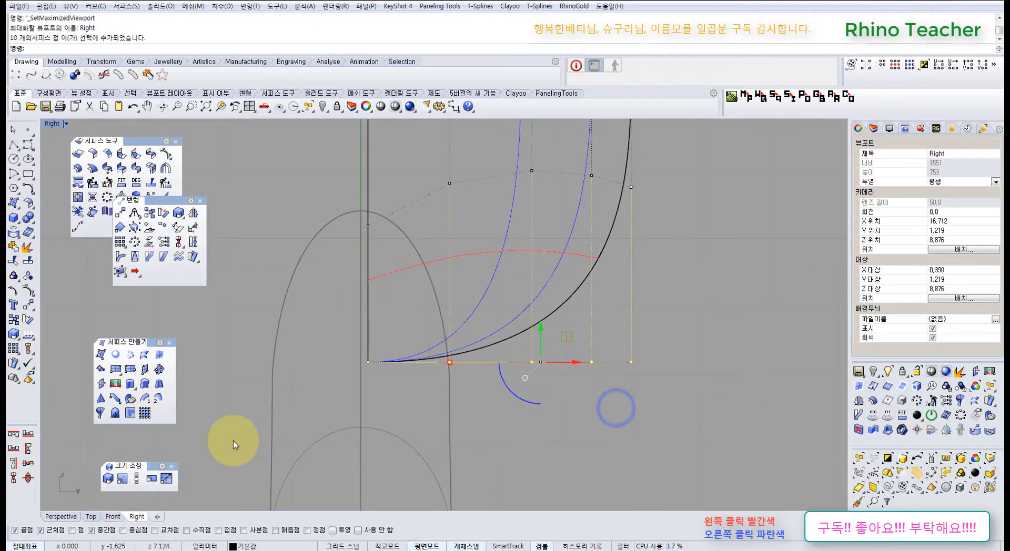
pyautogui.click(367, 361)
pyautogui.click(699, 377)
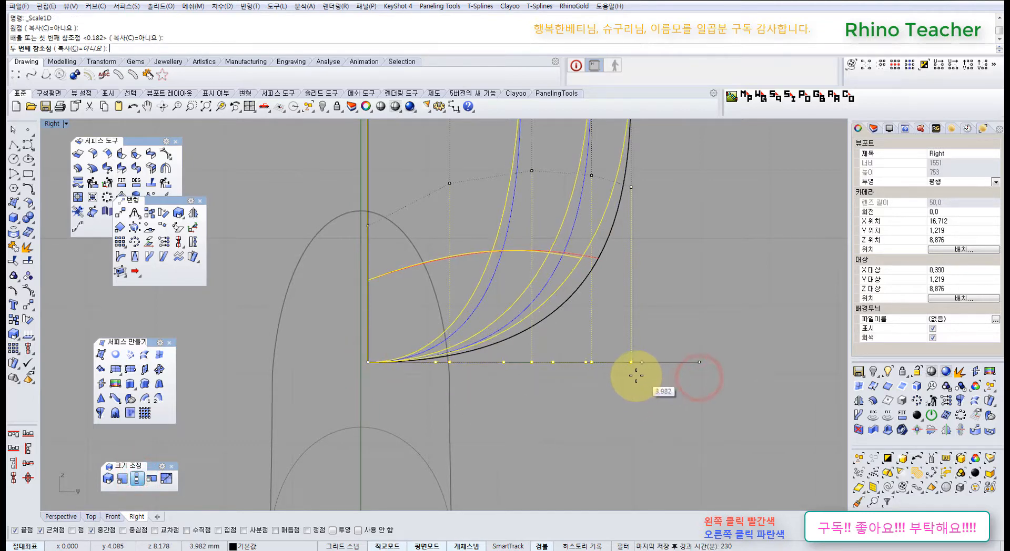
pyautogui.click(637, 376)
# - Lower the tip and levelled row slightly, and raise the petal's lower rows of control points together
pyautogui.moveTo(279, 317); pyautogui.dragTo(629, 398)
pyautogui.moveTo(547, 356); pyautogui.dragTo(505, 425, button='right')
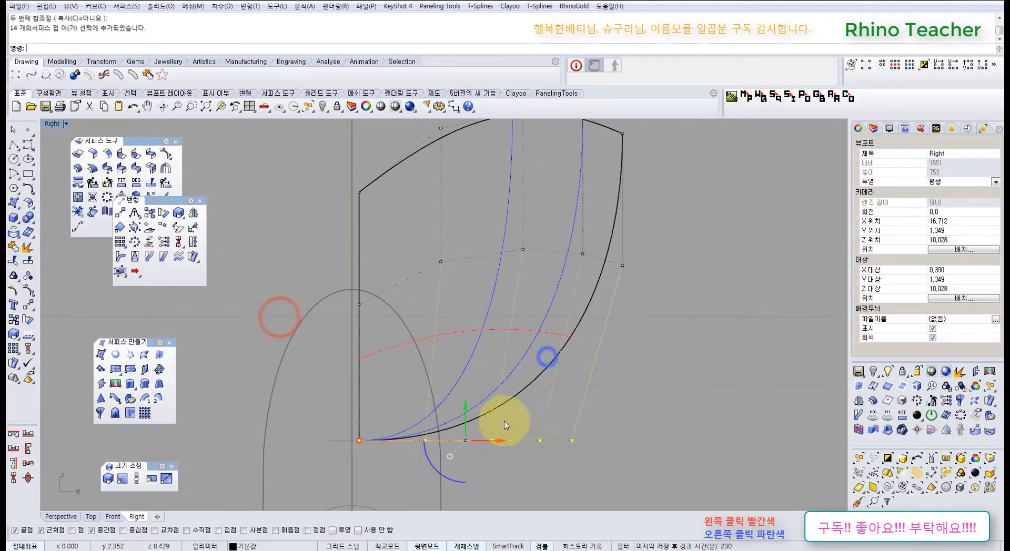
pyautogui.moveTo(466, 408); pyautogui.dragTo(469, 430)
pyautogui.scroll(-6, 470, 424)
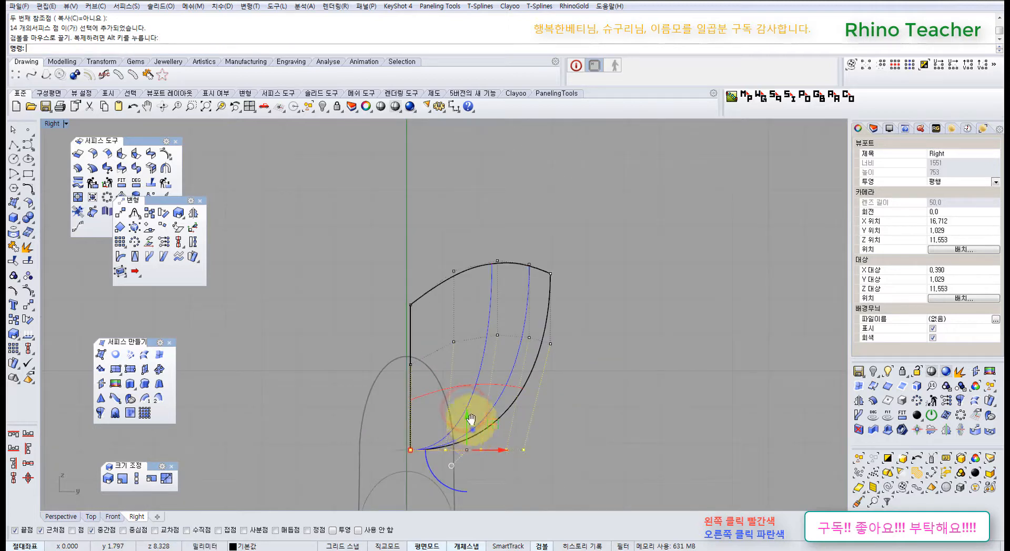
pyautogui.scroll(4, 471, 425)
pyautogui.moveTo(473, 430); pyautogui.dragTo(470, 402, button='right')
pyautogui.moveTo(575, 345); pyautogui.dragTo(282, 231)
pyautogui.moveTo(467, 311); pyautogui.dragTo(467, 287)
pyautogui.click(653, 310)
# - Lock the surface and two curves beside the petal's bottom in the Perspective view
pyautogui.moveTo(643, 311); pyautogui.dragTo(604, 330, button='right')
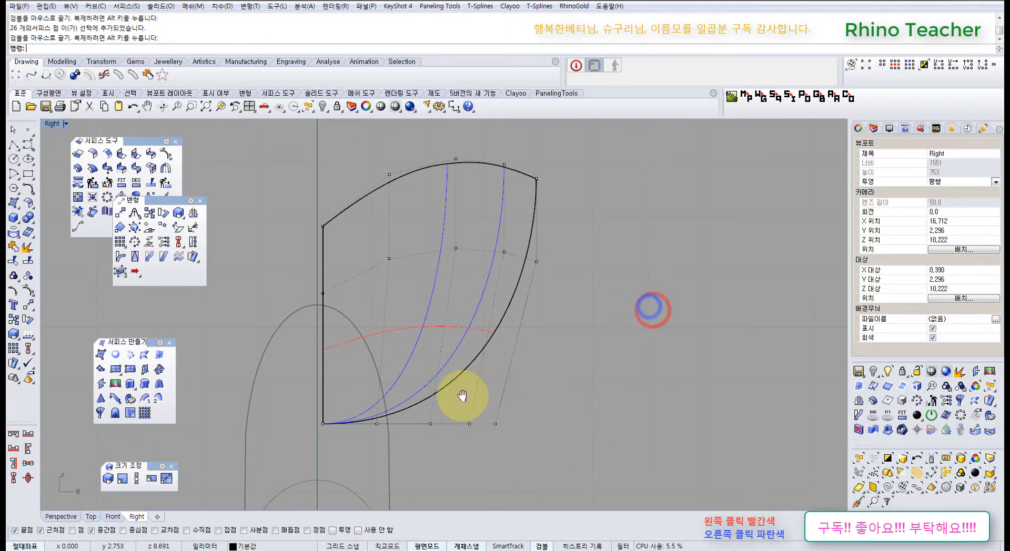
pyautogui.moveTo(461, 401); pyautogui.dragTo(404, 328, button='right')
pyautogui.hotkey('ctrl', 'F4')
pyautogui.moveTo(560, 380); pyautogui.dragTo(368, 311)
pyautogui.moveTo(372, 309); pyautogui.dragTo(362, 354, button='right')
pyautogui.hotkey('ctrl', 'l')
pyautogui.moveTo(411, 327); pyautogui.dragTo(409, 387, button='right')
pyautogui.click(462, 357)
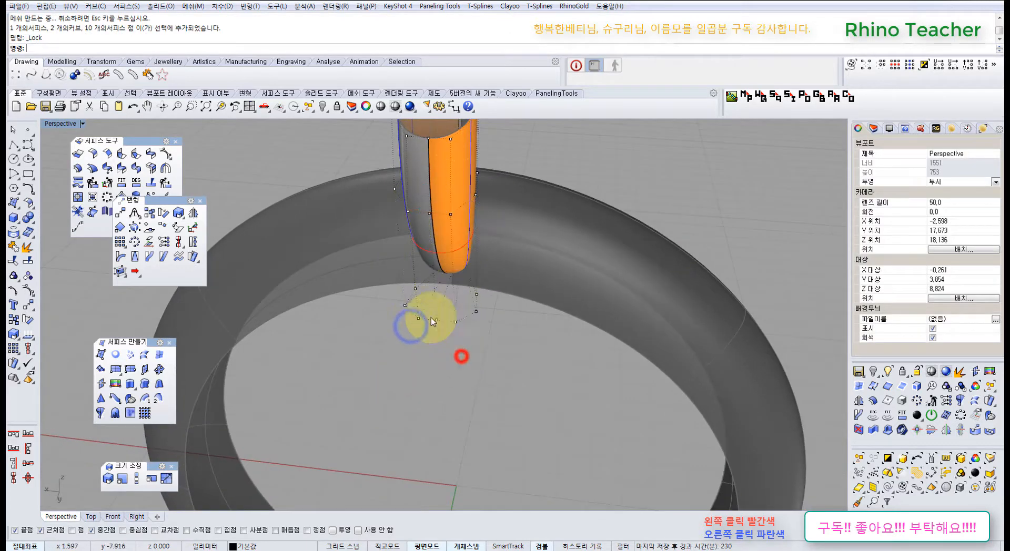
# - Select the eight outer control points of the petal's bottom row and scale them slightly narrower sideways
pyautogui.scroll(4, 413, 307)
pyautogui.moveTo(560, 389); pyautogui.dragTo(561, 390)
pyautogui.moveTo(368, 326); pyautogui.dragTo(421, 287, button='right')
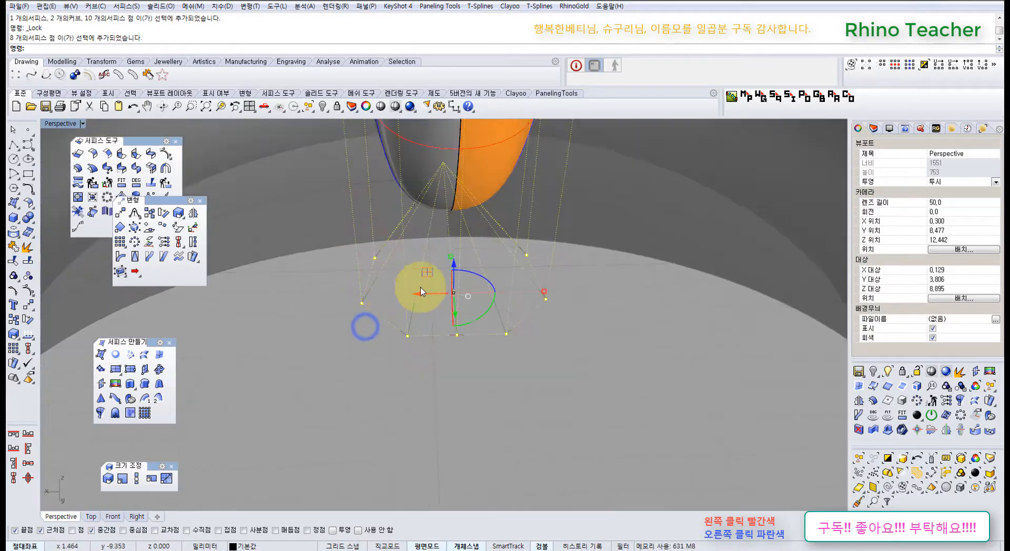
pyautogui.moveTo(544, 296); pyautogui.dragTo(526, 292)
pyautogui.click(574, 318)
# - Undo the recent control-point edits back to before the second-lowest row was levelled with Set Points
pyautogui.moveTo(489, 376); pyautogui.dragTo(508, 300, button='right')
pyautogui.keyDown('shift'); pyautogui.moveTo(492, 341); pyautogui.dragTo(533, 299, button='right'); pyautogui.keyUp('shift')
pyautogui.moveTo(396, 335); pyautogui.dragTo(567, 339, button='right')
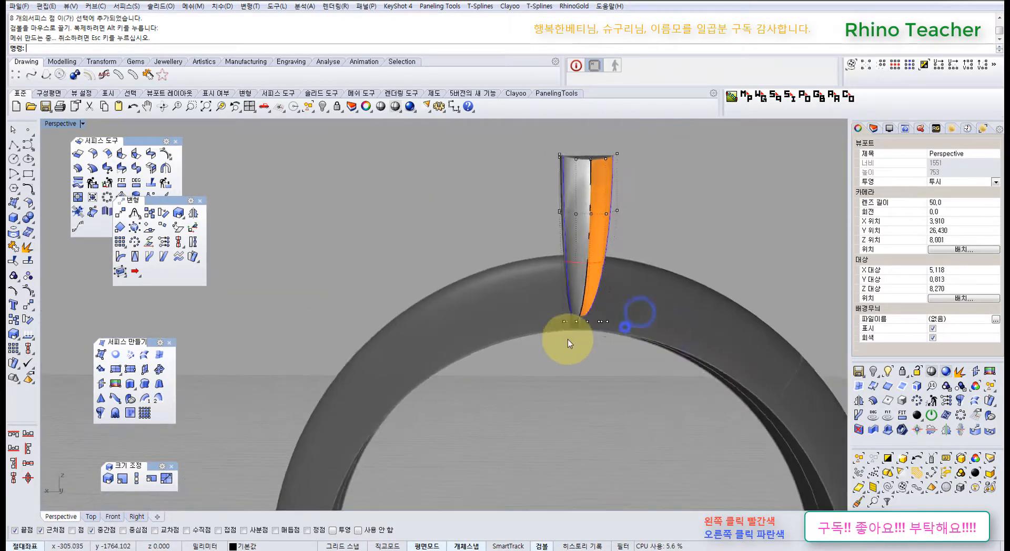
pyautogui.moveTo(462, 288); pyautogui.dragTo(530, 338)
pyautogui.moveTo(547, 379); pyautogui.dragTo(563, 402, button='right')
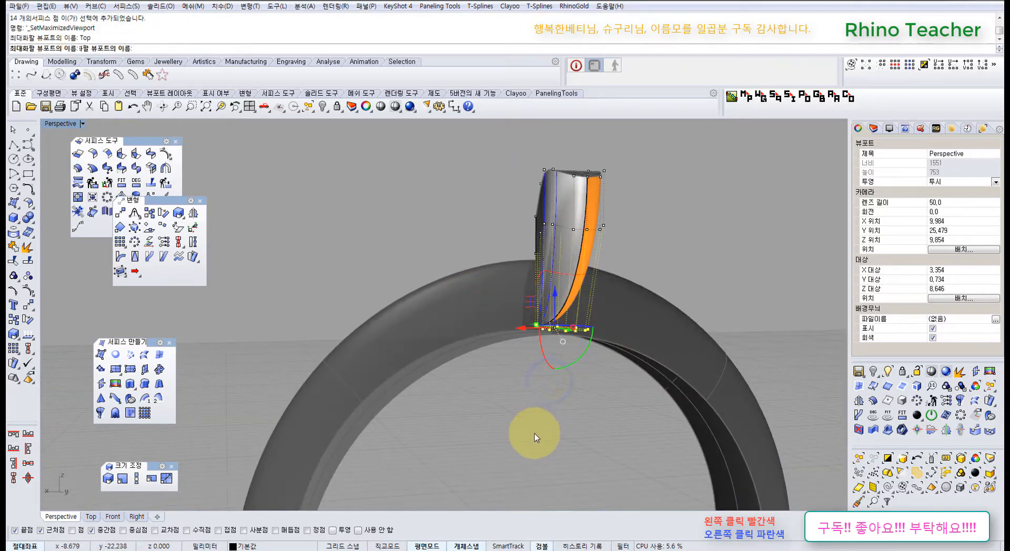
pyautogui.hotkey('ctrl', 'F3')
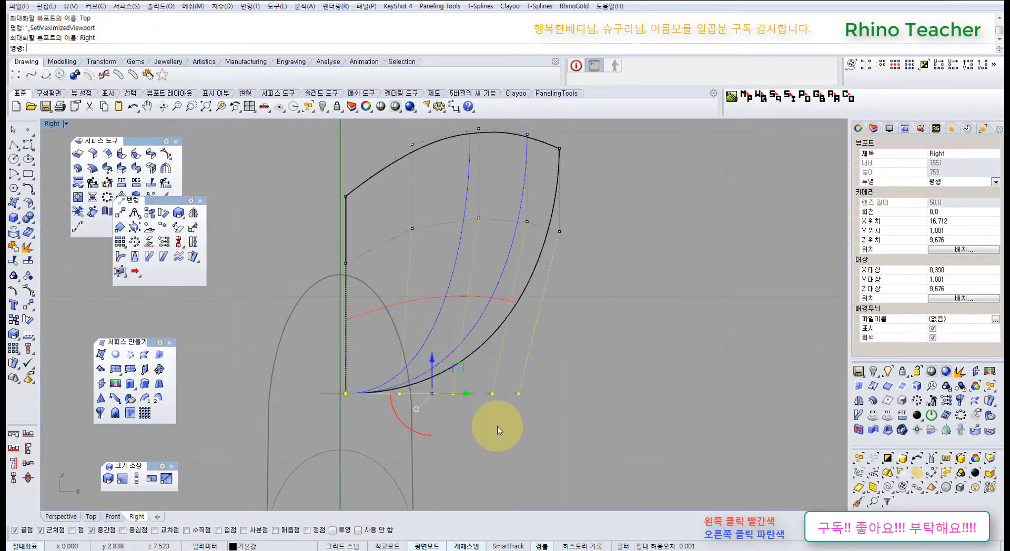
pyautogui.hotkey('ctrl', 'z')
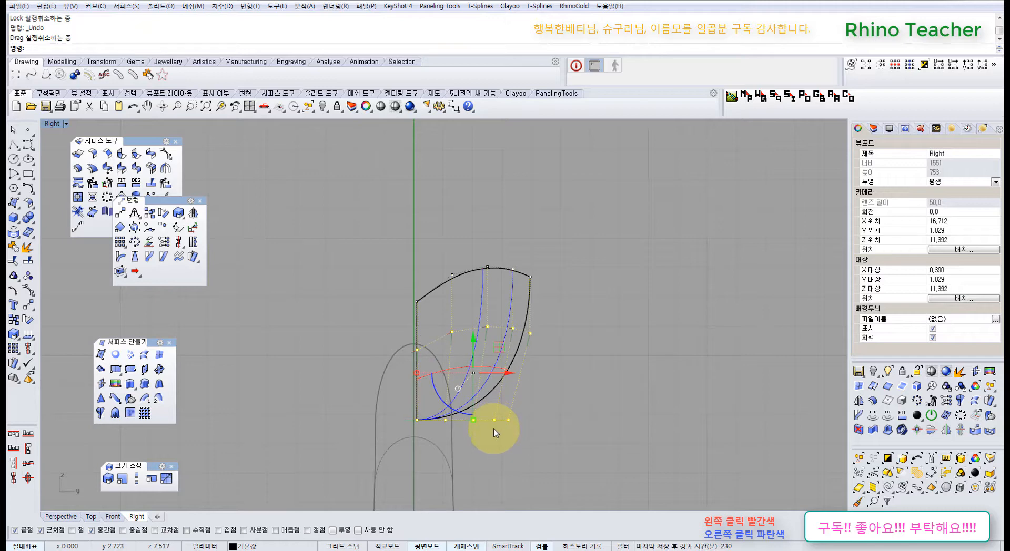
pyautogui.hotkey('ctrl', 'z')
pyautogui.hotkey('ctrl', 'z')
pyautogui.hotkey('ctrl', 'z')
pyautogui.hotkey('ctrl', 'z')
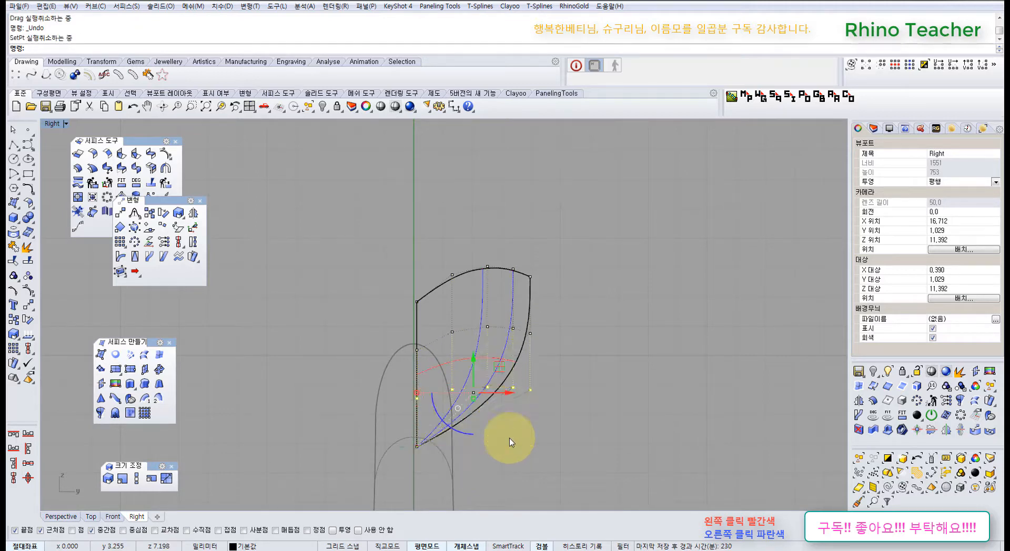
# - Examine the petal's tip points and second-lowest row of control points in the Right and Top views
pyautogui.click(559, 444)
pyautogui.scroll(6, 437, 436)
pyautogui.moveTo(344, 432); pyautogui.dragTo(453, 509)
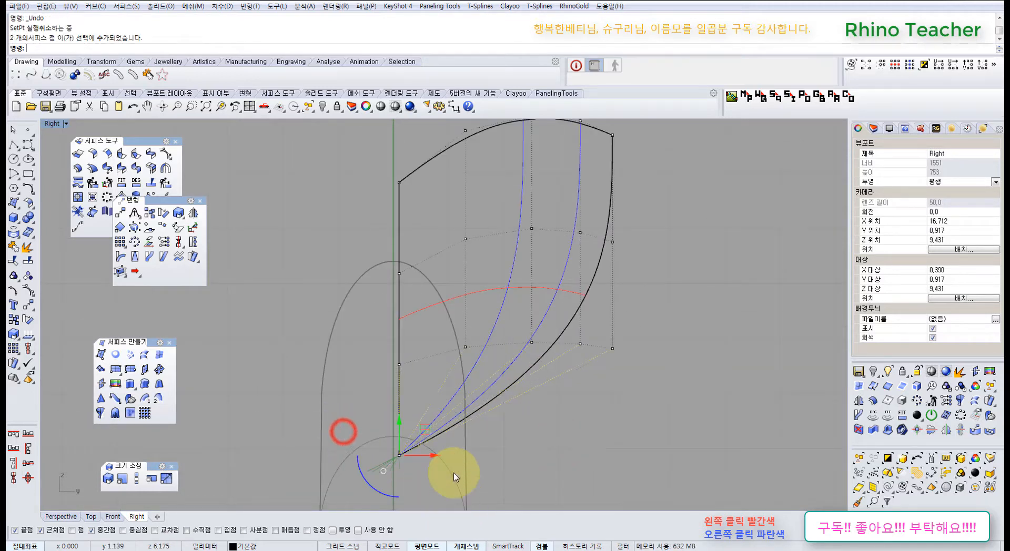
pyautogui.moveTo(347, 339); pyautogui.dragTo(608, 406)
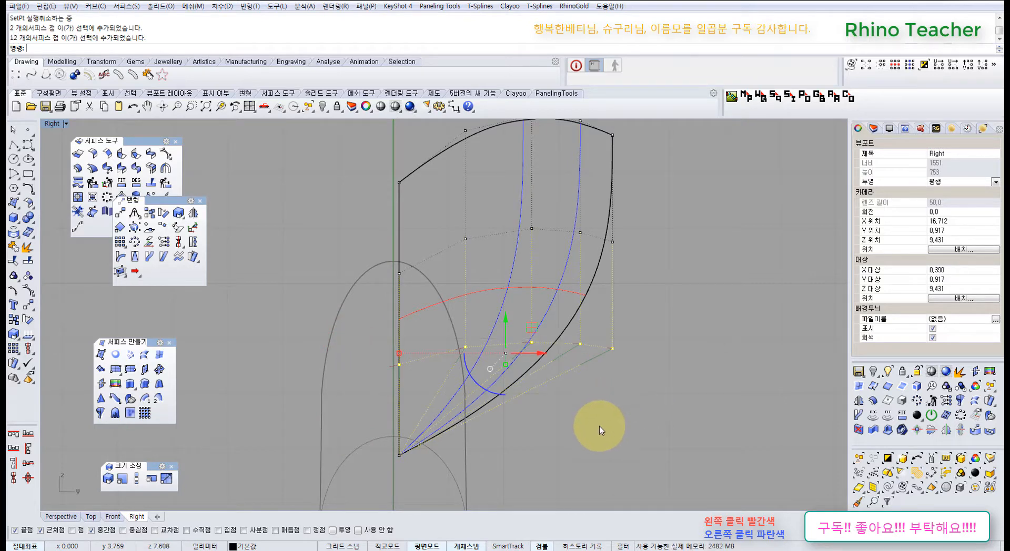
pyautogui.moveTo(508, 443); pyautogui.dragTo(520, 379, button='right')
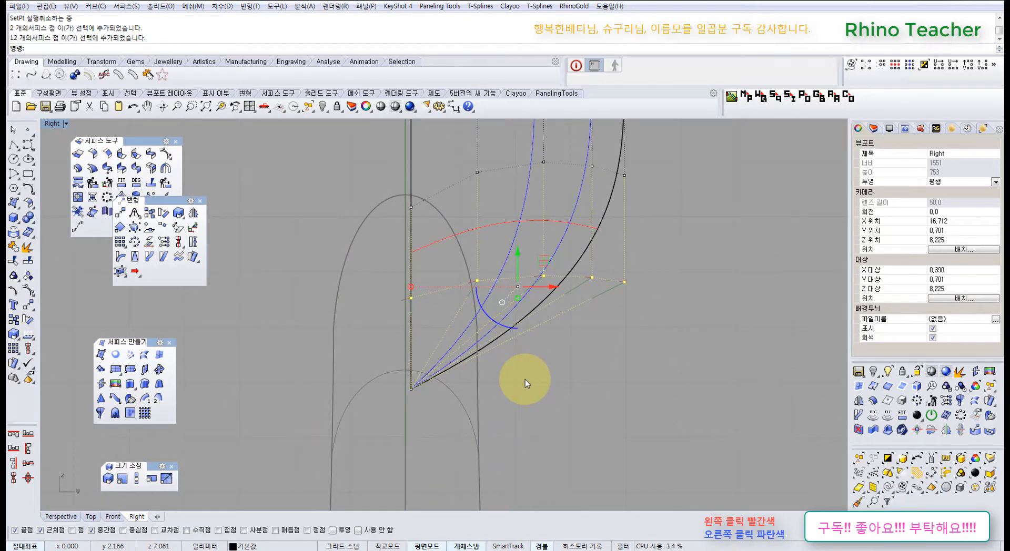
pyautogui.hotkey('ctrl', 'F1')
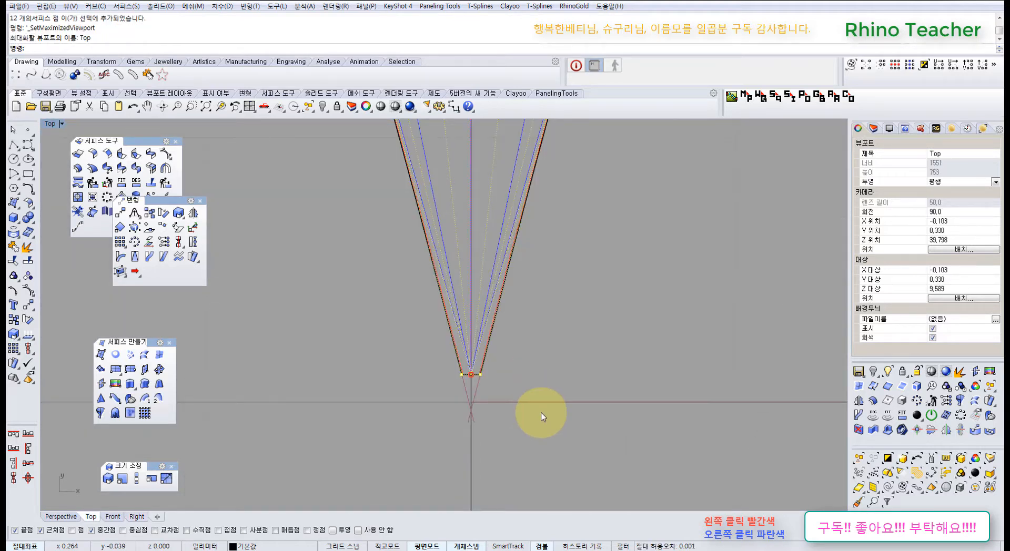
pyautogui.scroll(-12, 541, 415)
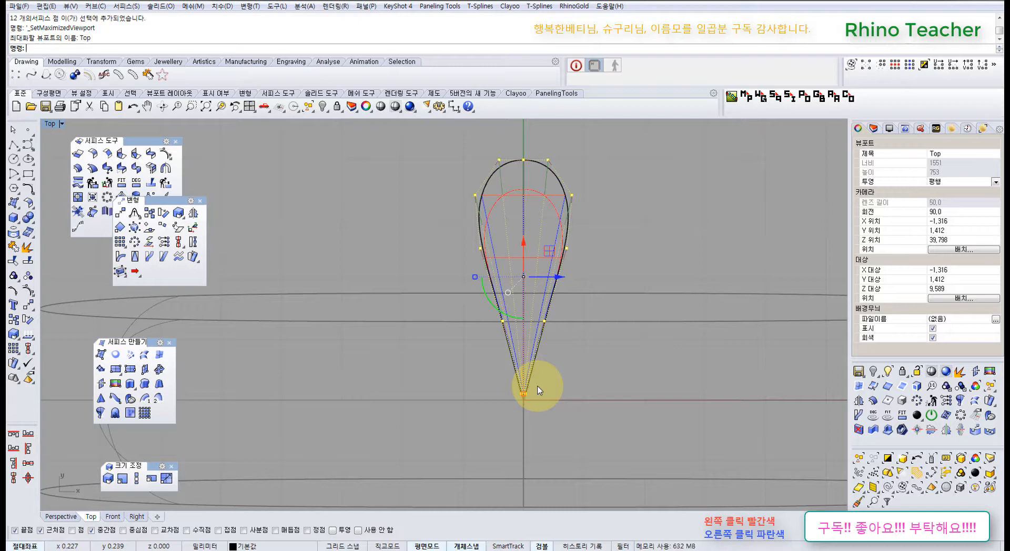
pyautogui.hotkey('ctrl', 'F2')
pyautogui.hotkey('ctrl', 'F3')
pyautogui.scroll(-5, 526, 392)
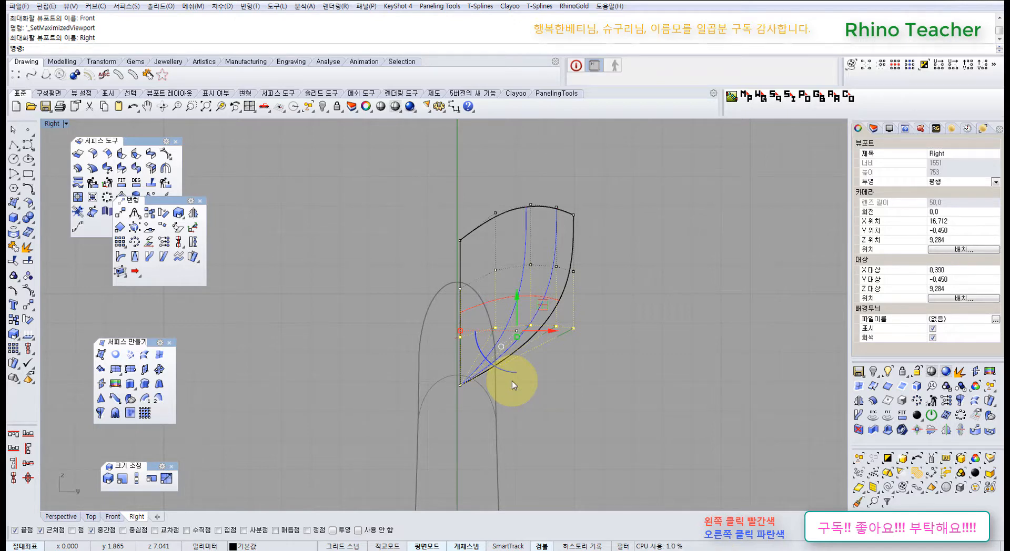
pyautogui.scroll(5, 453, 334)
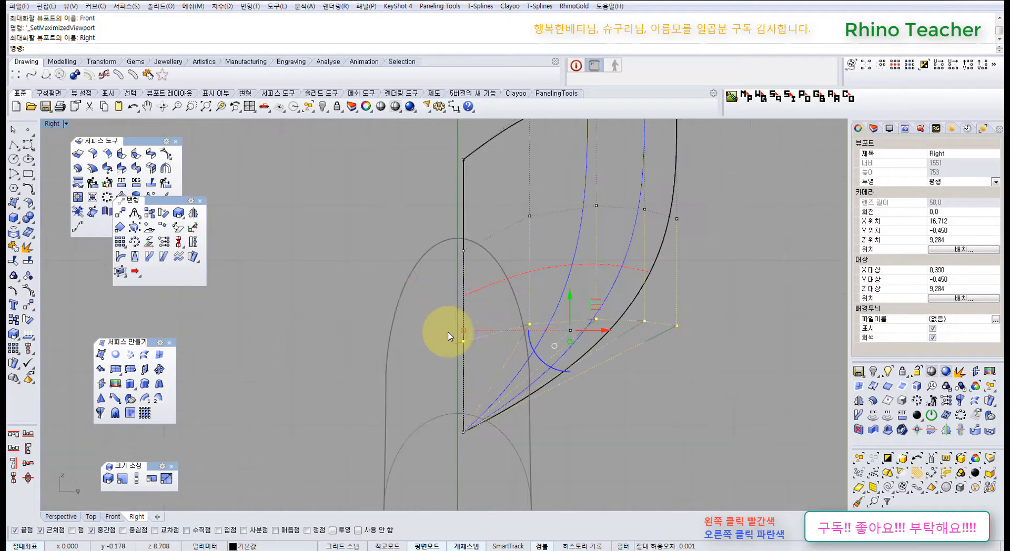
# - Align the second-lowest row of control points with the tip using Set Points with only Z in world coordinates
pyautogui.moveTo(395, 299); pyautogui.dragTo(723, 389)
pyautogui.moveTo(708, 383); pyautogui.dragTo(632, 355, button='right')
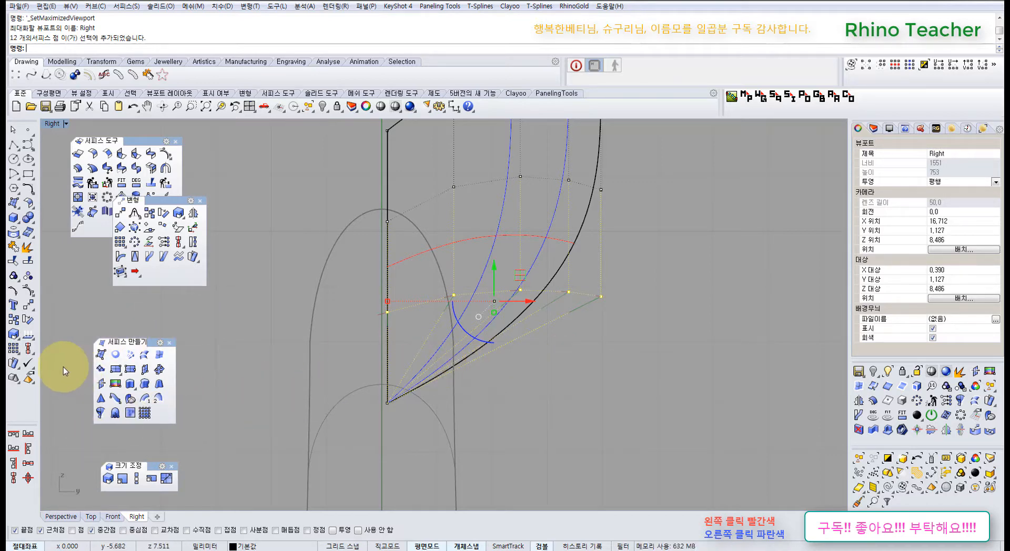
pyautogui.click(164, 242)
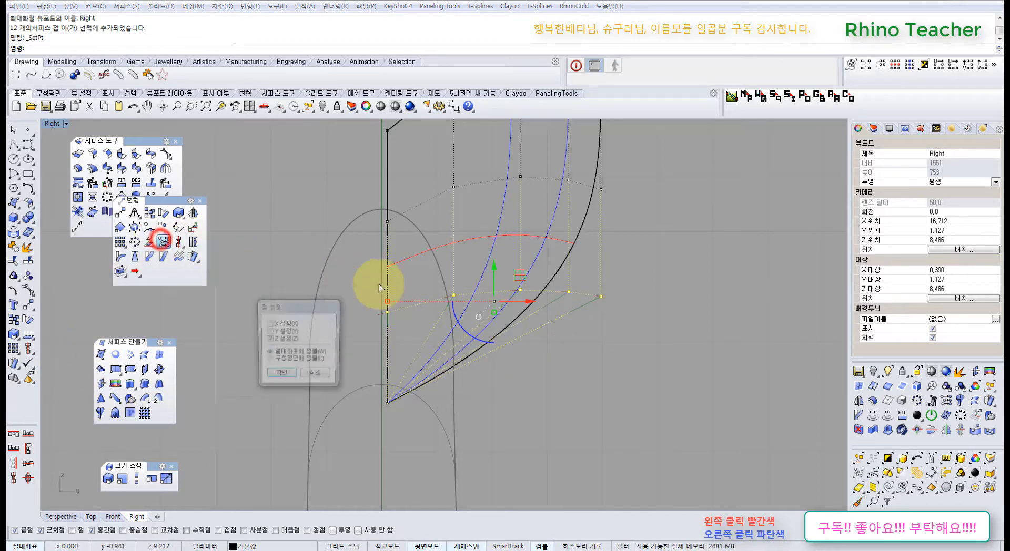
pyautogui.click(282, 375)
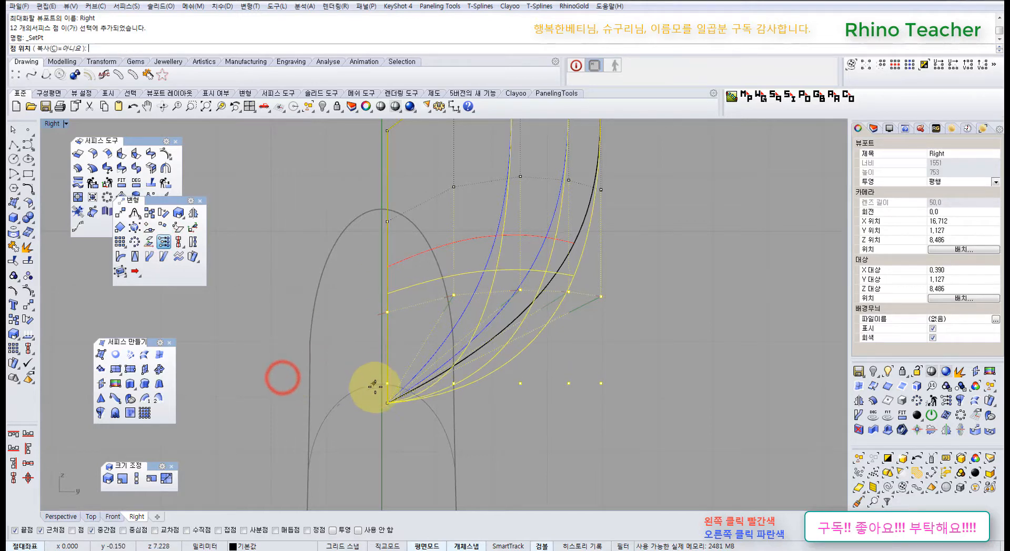
pyautogui.click(388, 405)
# - Select the tip points with the levelled row and raise them vertically in two moves to shorten the petal
pyautogui.moveTo(604, 467); pyautogui.dragTo(313, 365)
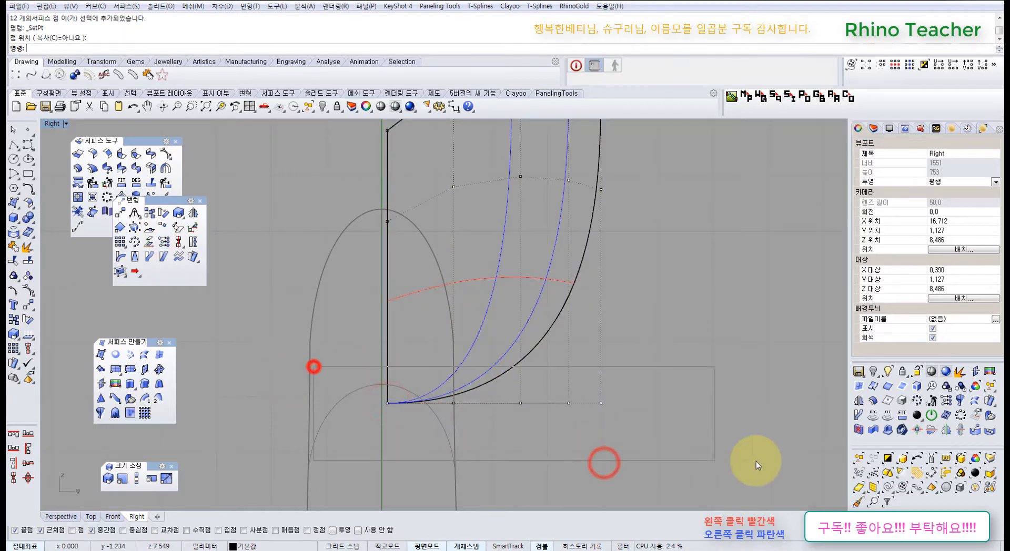
pyautogui.moveTo(536, 374); pyautogui.dragTo(485, 411, button='right')
pyautogui.moveTo(446, 408); pyautogui.dragTo(446, 365)
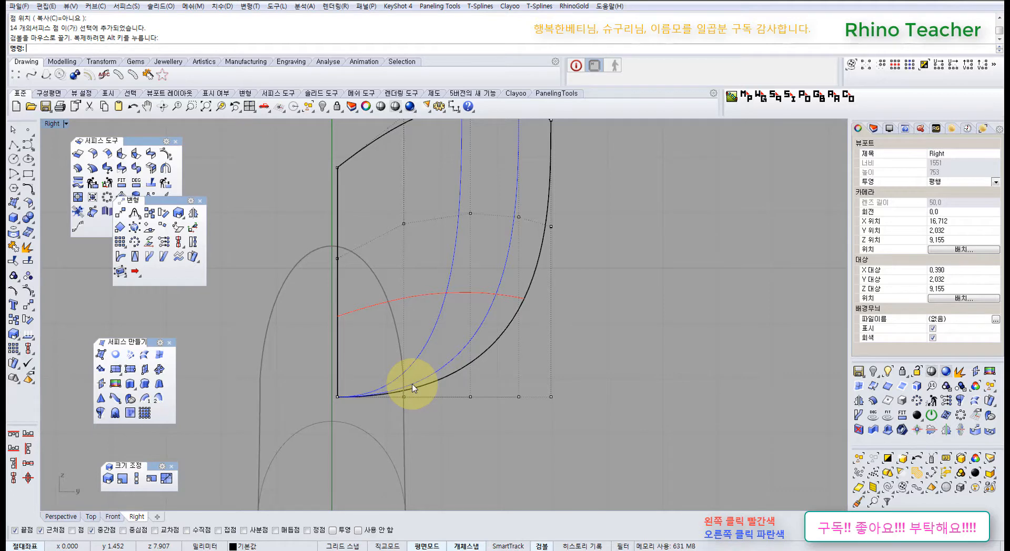
pyautogui.moveTo(305, 356); pyautogui.dragTo(711, 492)
pyautogui.moveTo(449, 374); pyautogui.dragTo(443, 359)
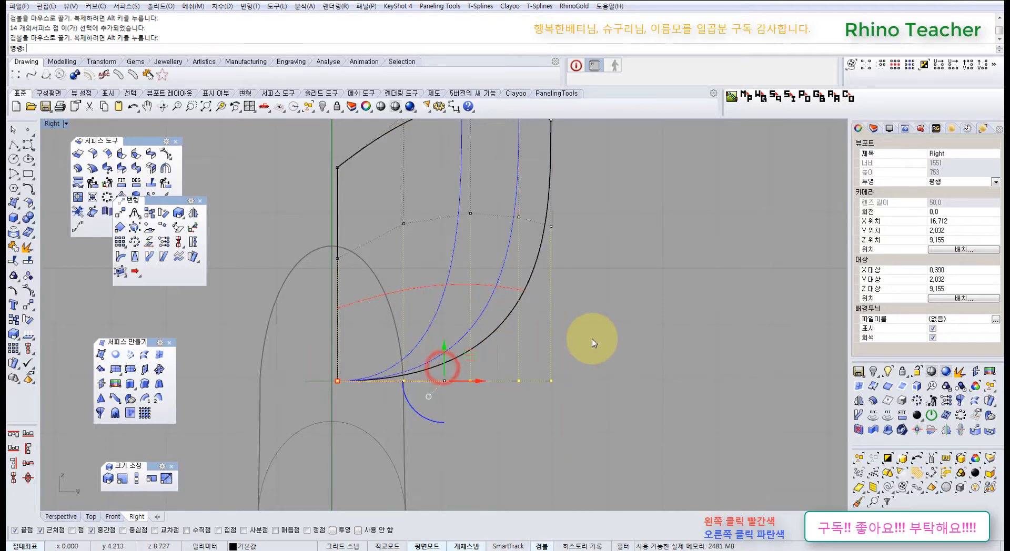
# - Select the six outer control points of the levelled row in the Perspective view and scale them narrower sideways
pyautogui.hotkey('ctrl', 'F4')
pyautogui.moveTo(563, 383); pyautogui.dragTo(473, 428, button='right')
pyautogui.scroll(5, 481, 312)
pyautogui.scroll(3, 433, 429)
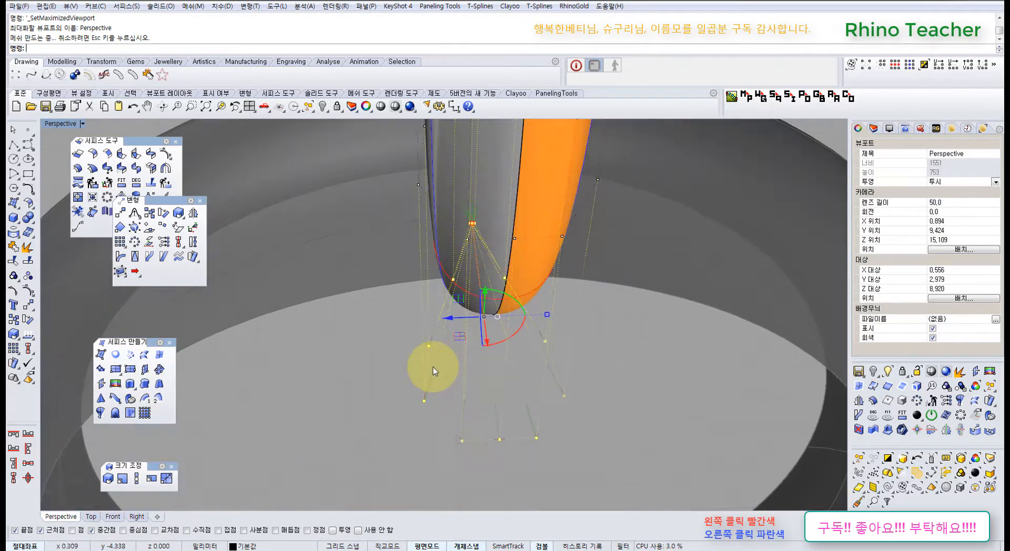
pyautogui.moveTo(383, 365); pyautogui.dragTo(582, 480)
pyautogui.scroll(-3, 452, 422)
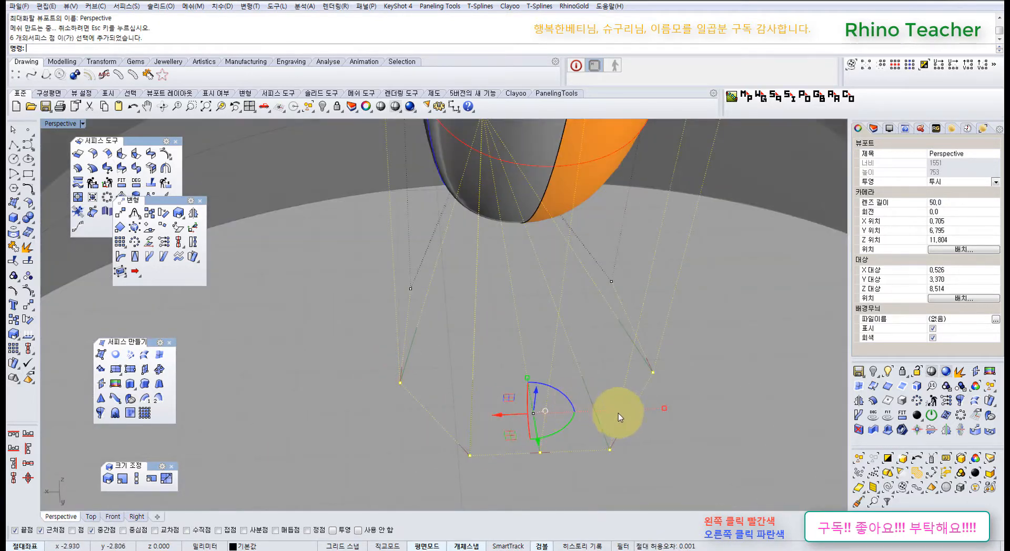
pyautogui.moveTo(648, 417); pyautogui.dragTo(583, 414, button='right')
pyautogui.click(595, 403)
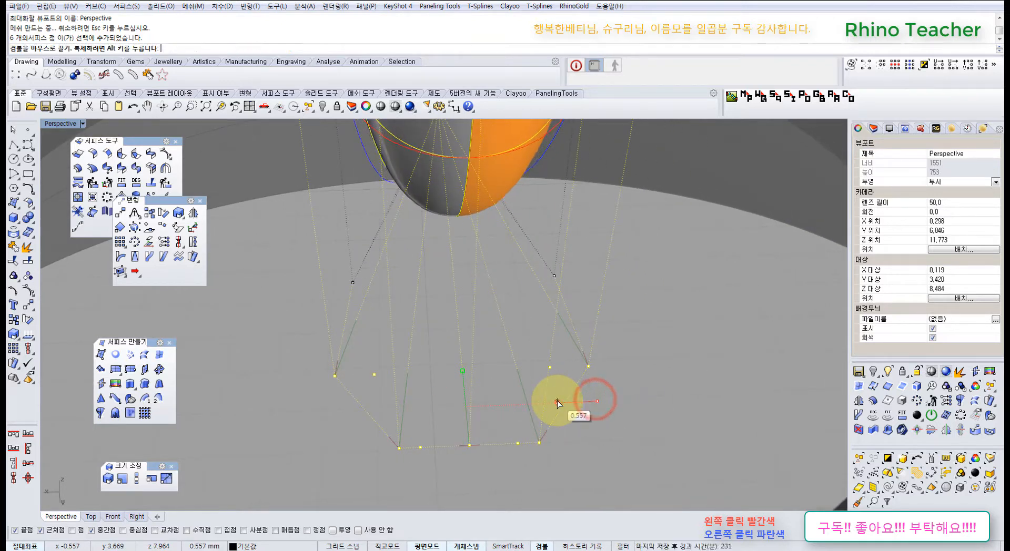
# - Try to lower the two side control points of the levelled row vertically
pyautogui.moveTo(472, 405); pyautogui.dragTo(339, 327, button='right')
pyautogui.click(338, 327)
pyautogui.click(528, 312)
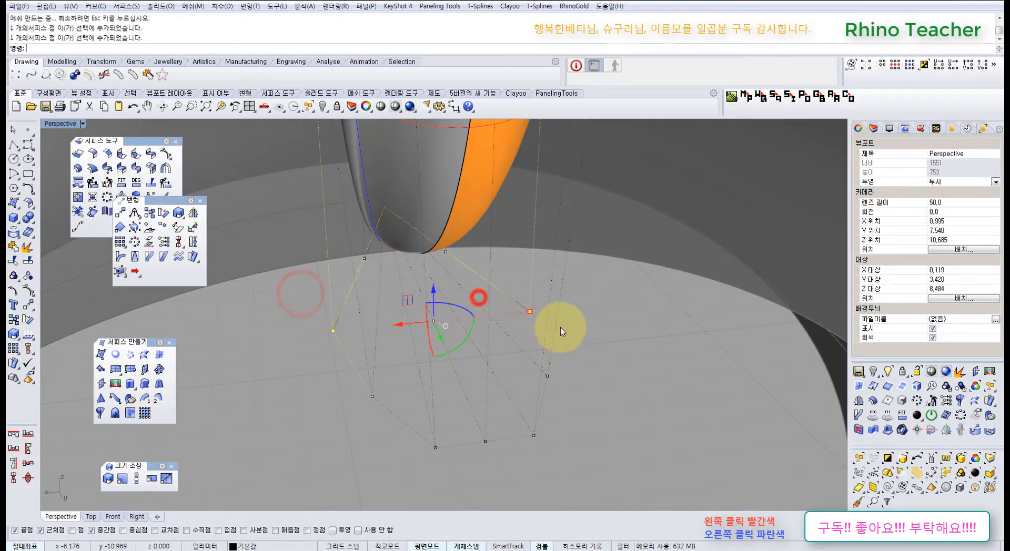
pyautogui.moveTo(561, 329); pyautogui.dragTo(341, 352, button='right')
pyautogui.moveTo(353, 363); pyautogui.dragTo(361, 428)
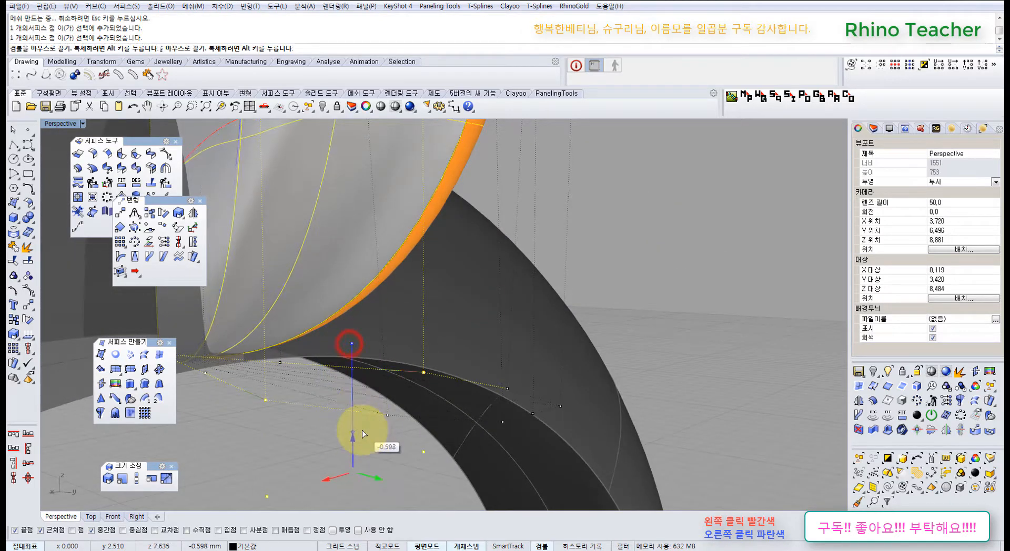
pyautogui.hotkey('ctrl', 'z')
# - Examine the whole petal on the ring band and its closed top in the Perspective view
pyautogui.moveTo(372, 422); pyautogui.dragTo(453, 408, button='right')
pyautogui.scroll(-5, 451, 362)
pyautogui.scroll(-3, 577, 316)
pyautogui.moveTo(576, 307); pyautogui.dragTo(579, 396, button='right')
pyautogui.moveTo(579, 397); pyautogui.dragTo(385, 303)
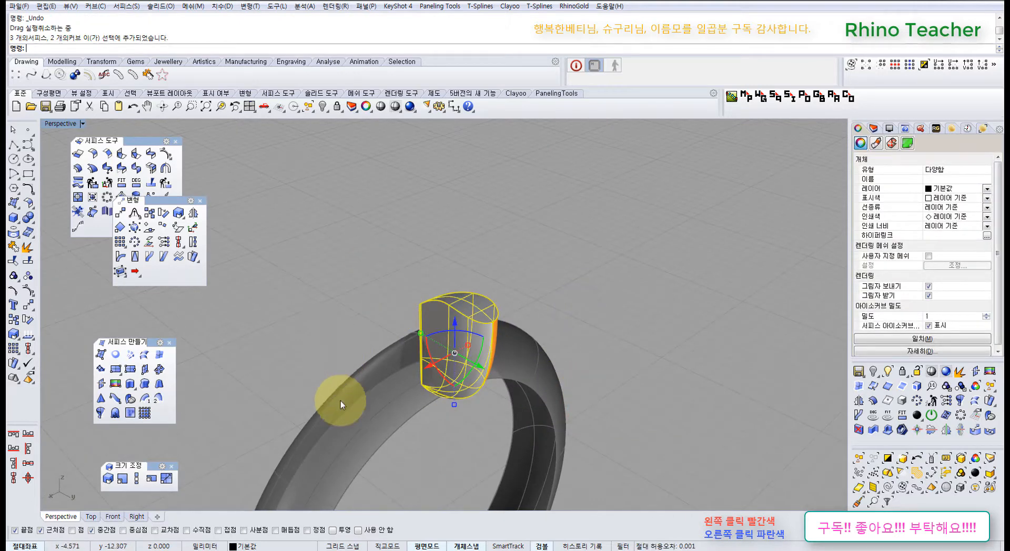
pyautogui.click(315, 337)
pyautogui.moveTo(344, 312); pyautogui.dragTo(529, 361, button='right')
# - Bring back the hidden finished flower head with Show Selected, and undo it
pyautogui.middleClick(492, 333)
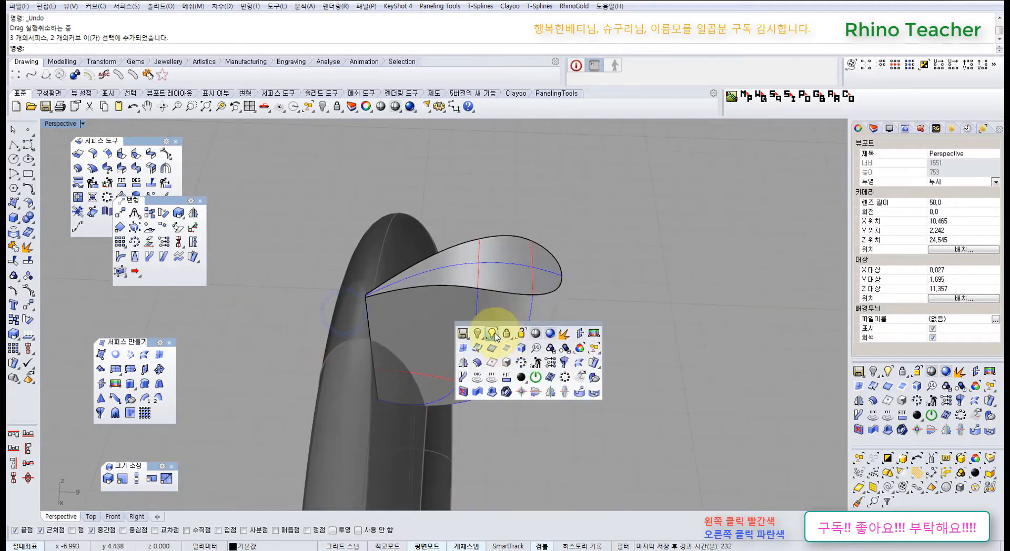
pyautogui.click(492, 331)
pyautogui.moveTo(634, 352); pyautogui.dragTo(415, 335, button='right')
pyautogui.scroll(-5, 663, 342)
pyautogui.click(667, 338)
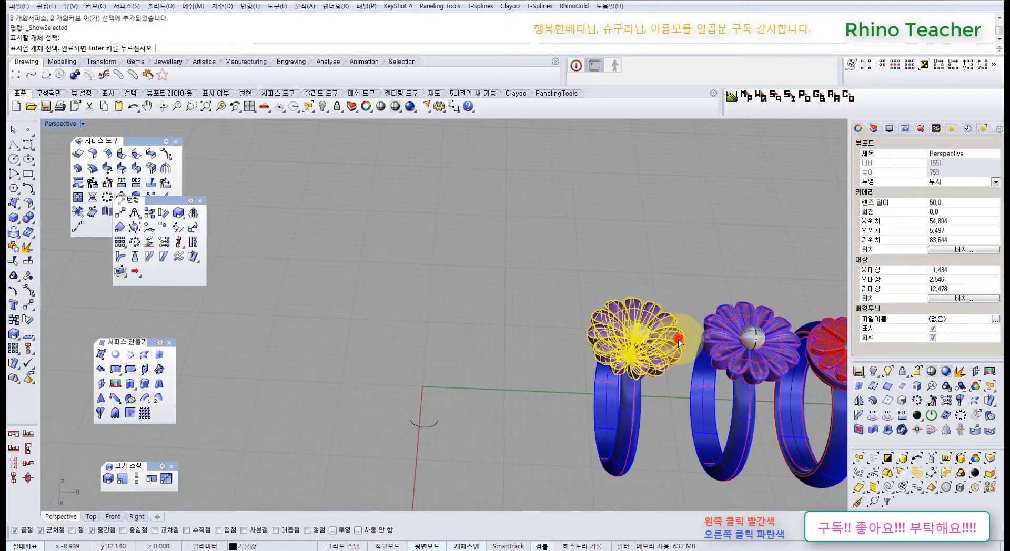
pyautogui.rightClick(671, 337)
pyautogui.scroll(8, 670, 337)
pyautogui.hotkey('ctrl', 'z')
# - Turn on the control points of the petal's closing top surface in the Perspective view
pyautogui.scroll(-5, 648, 329)
pyautogui.moveTo(395, 350); pyautogui.dragTo(543, 355, button='right')
pyautogui.scroll(8, 290, 305)
pyautogui.click(288, 305)
pyautogui.moveTo(256, 337); pyautogui.dragTo(289, 301, button='right')
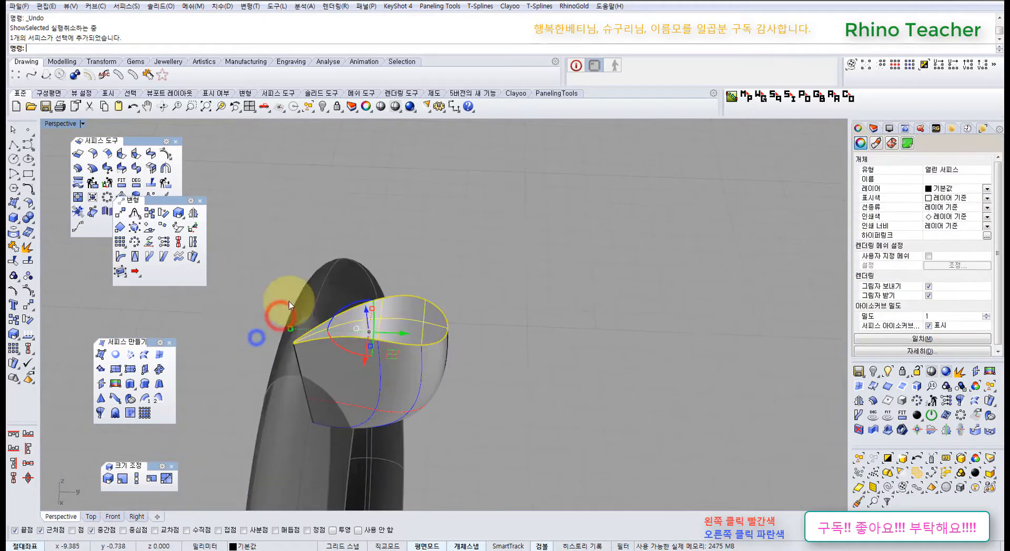
pyautogui.click(28, 293)
pyautogui.click(489, 393)
pyautogui.moveTo(507, 405); pyautogui.dragTo(380, 361, button='right')
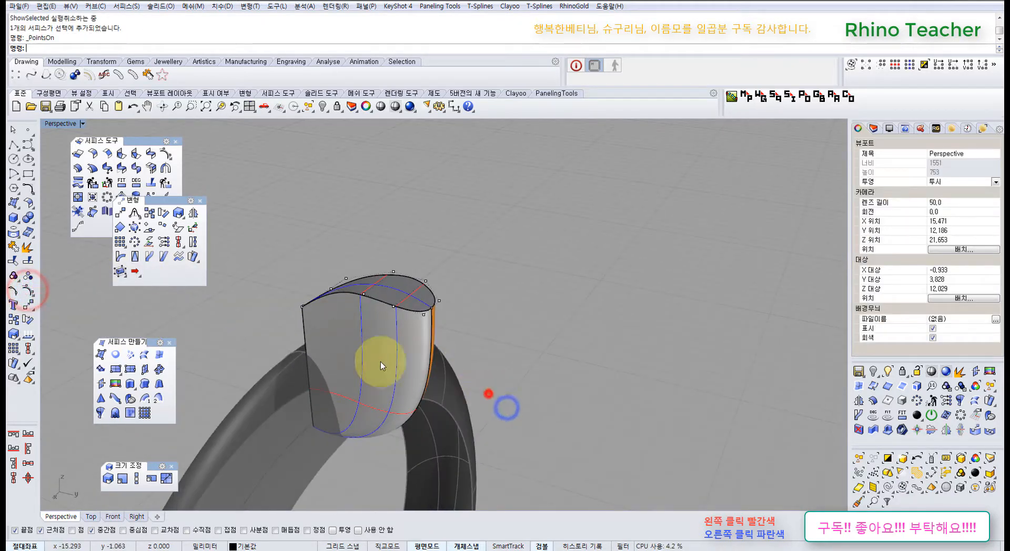
# - Select the petal's two side surfaces below the top surface and lock them
pyautogui.hotkey('ctrl', 'h')
pyautogui.hotkey('ctrl', 'z')
pyautogui.scroll(-3, 457, 334)
pyautogui.moveTo(462, 338); pyautogui.dragTo(428, 327, button='right')
pyautogui.moveTo(394, 382); pyautogui.dragTo(500, 427, button='right')
pyautogui.moveTo(500, 426); pyautogui.dragTo(333, 388)
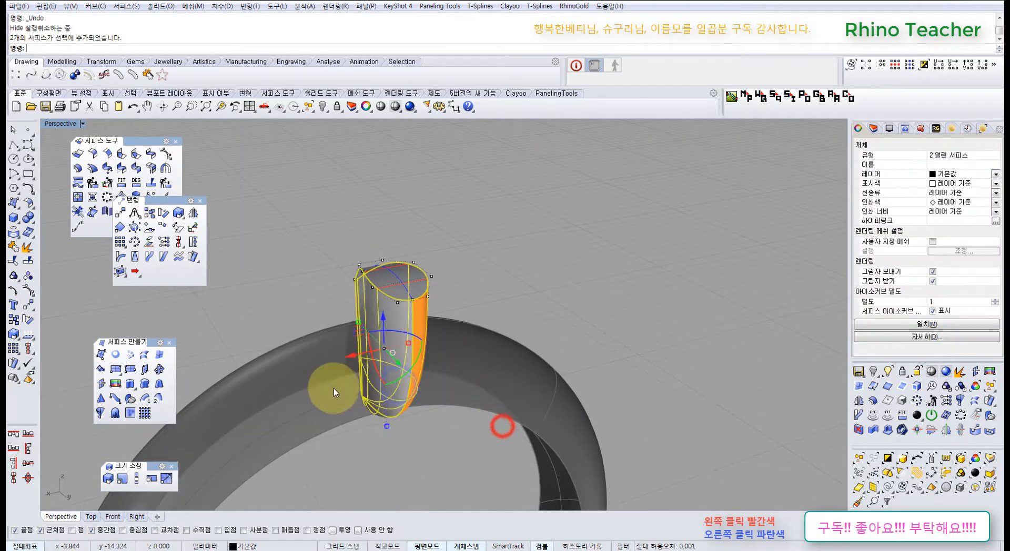
pyautogui.hotkey('ctrl', 'l')
pyautogui.moveTo(370, 322); pyautogui.dragTo(462, 344, button='right')
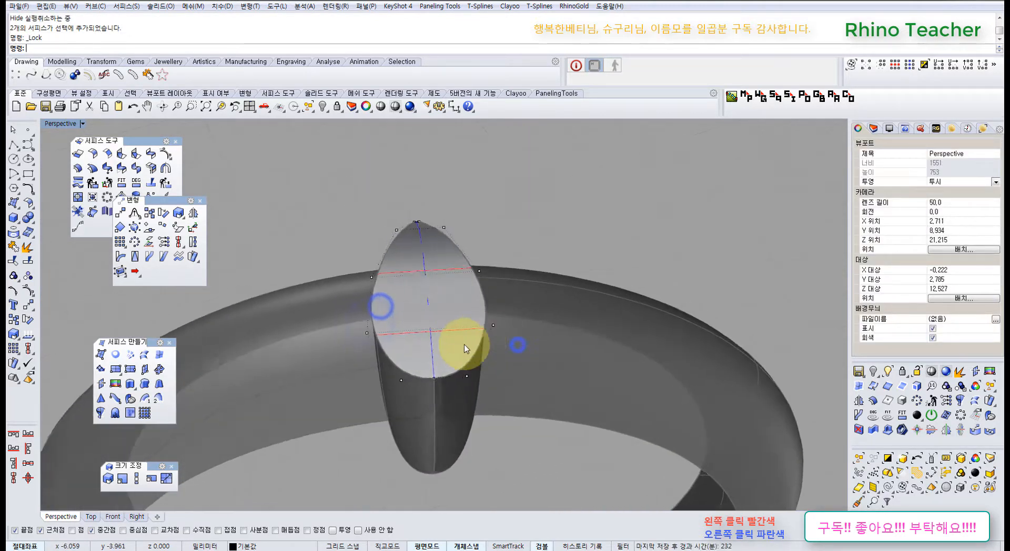
# - Change the degree of the petal's top surface to 3 in both the U and V directions
pyautogui.scroll(3, 326, 331)
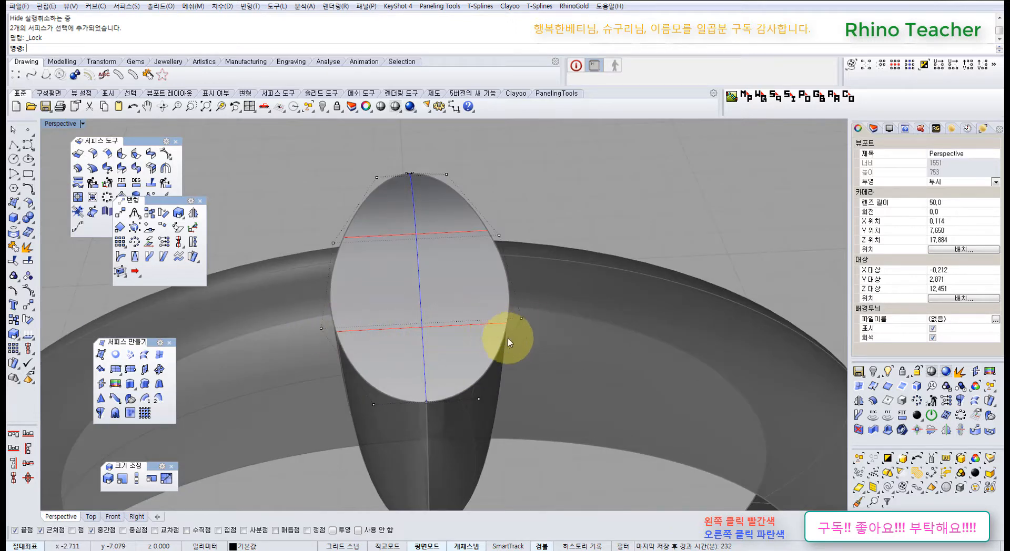
pyautogui.moveTo(486, 316)
pyautogui.mouseDown(button='right')
pyautogui.moveTo(480, 355)
pyautogui.moveTo(413, 358)
pyautogui.mouseUp(button='right')
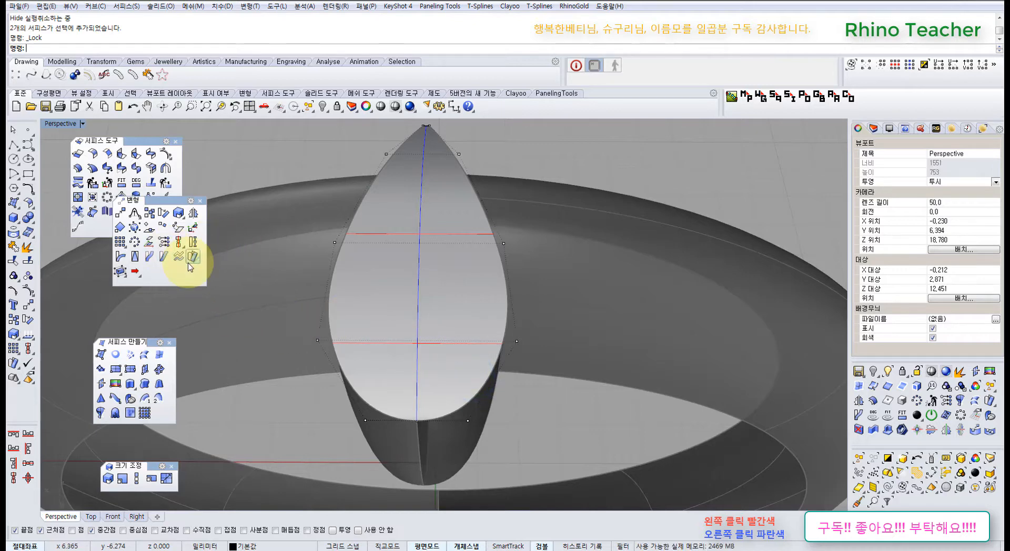
pyautogui.click(136, 183)
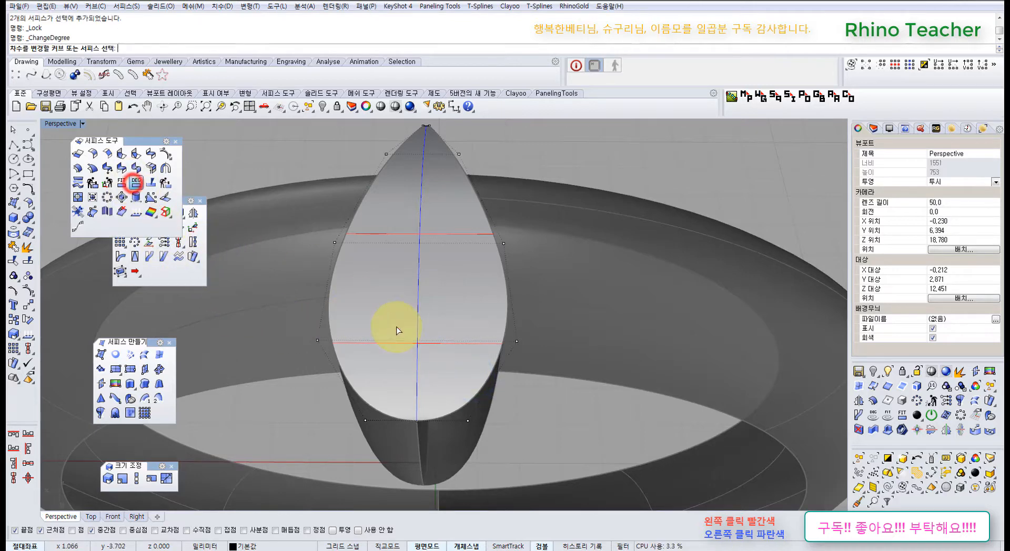
pyautogui.click(397, 328)
pyautogui.write('3')
pyautogui.press('Return')
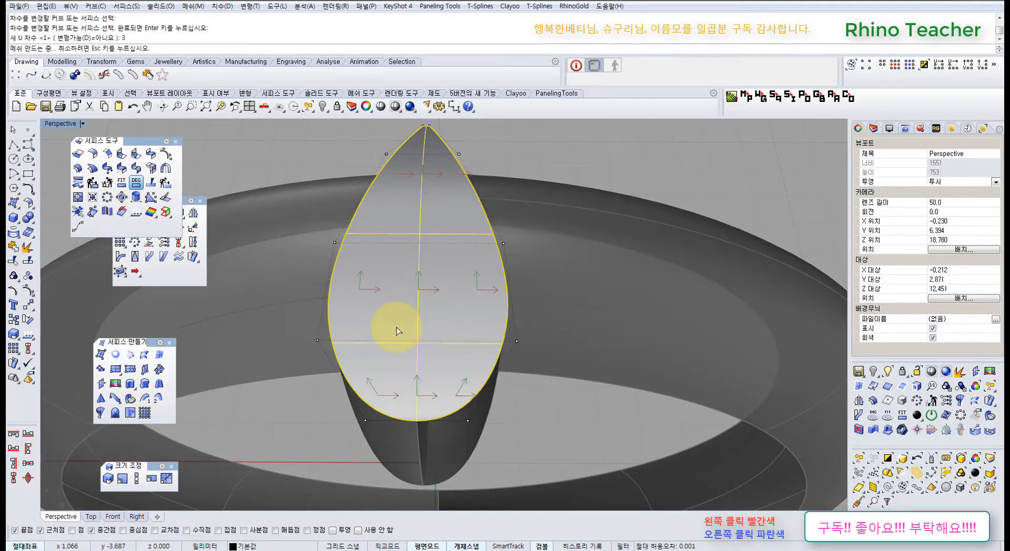
pyautogui.write('3')
pyautogui.press('Return')
# - Turn on the control points of the degree 3 top surface
pyautogui.moveTo(397, 330); pyautogui.dragTo(405, 235, button='right')
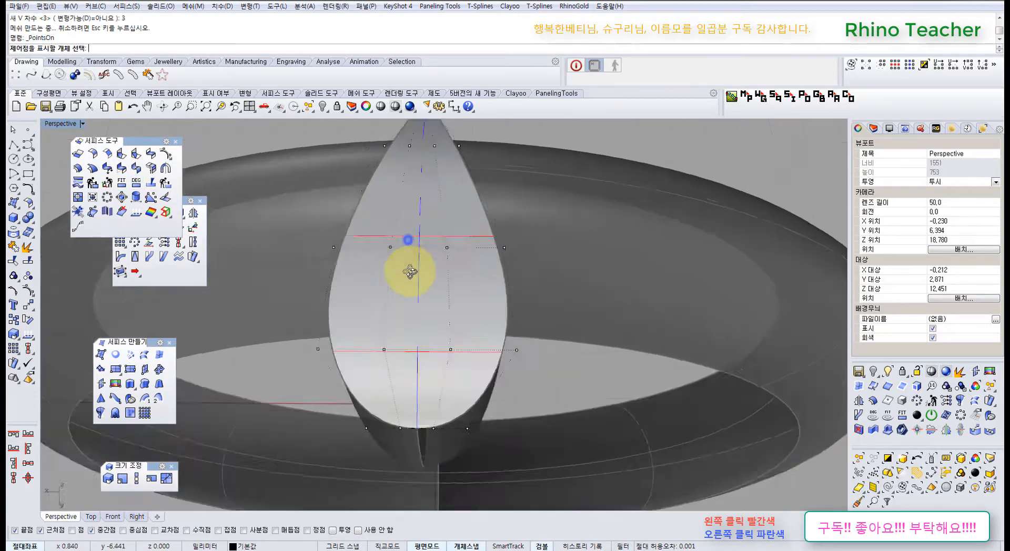
pyautogui.press('F10')
pyautogui.click(367, 235)
pyautogui.rightClick(448, 293)
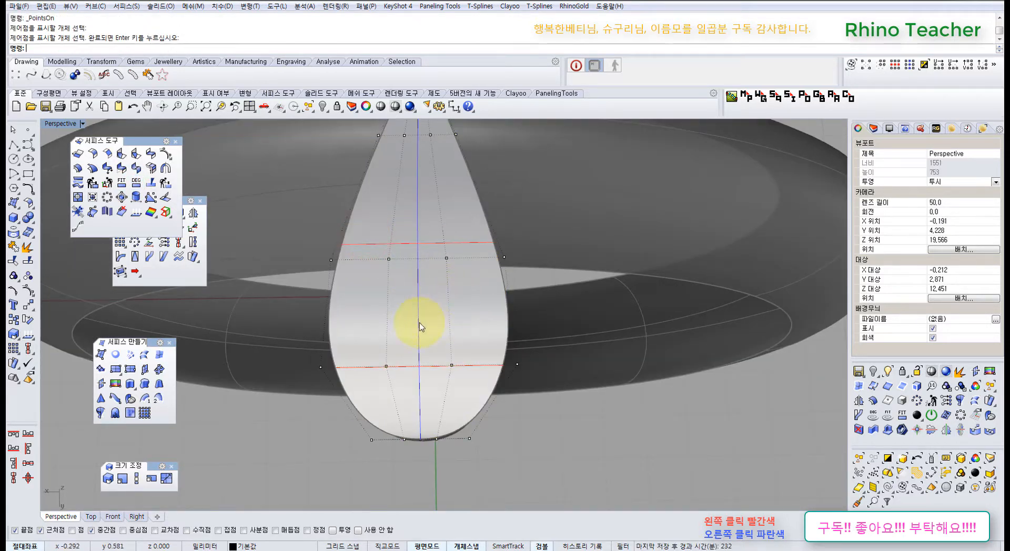
# - Select the two inner control points of the top surface's middle row and raise them vertically
pyautogui.moveTo(409, 299); pyautogui.dragTo(395, 250, button='right')
pyautogui.moveTo(447, 302); pyautogui.dragTo(442, 298)
pyautogui.moveTo(438, 297); pyautogui.dragTo(405, 259, button='right')
pyautogui.moveTo(403, 254); pyautogui.dragTo(403, 224)
pyautogui.moveTo(474, 239); pyautogui.dragTo(446, 264, button='right')
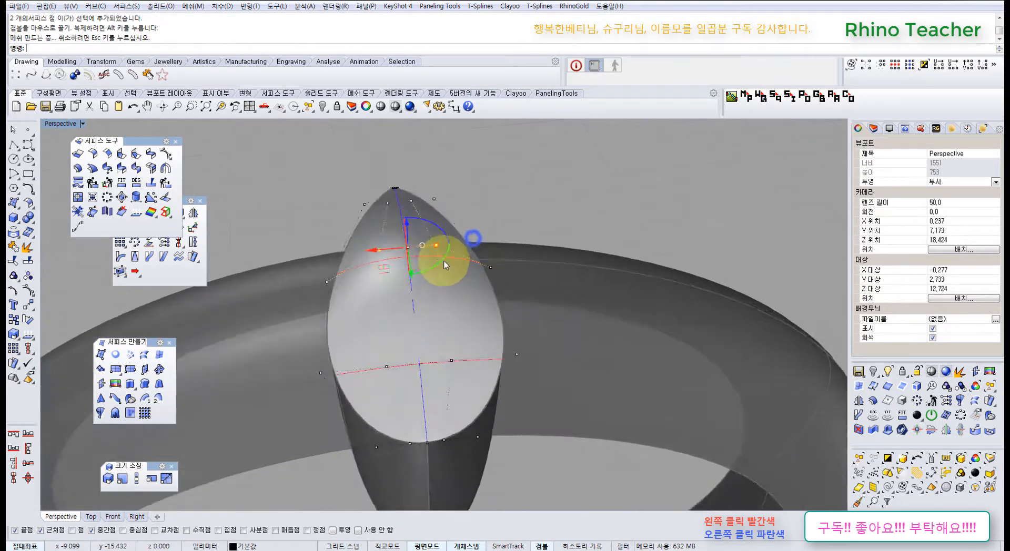
# - Try to spread the middle row's two raised inner control points farther apart sideways
pyautogui.scroll(4, 446, 255)
pyautogui.moveTo(433, 238); pyautogui.dragTo(442, 237)
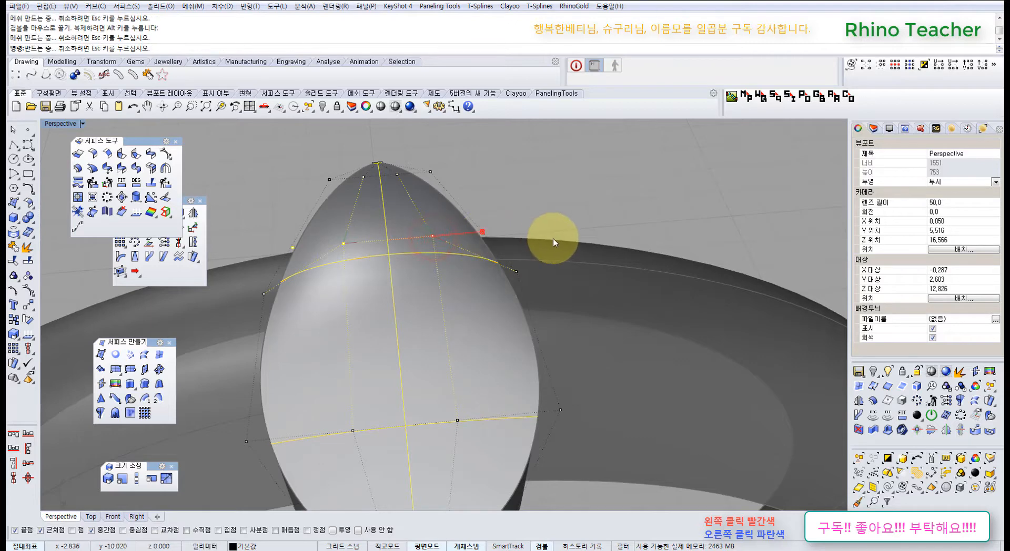
pyautogui.click(565, 233)
# - Try to raise and widen the two inner control points of the row nearer the petal's rounded end
pyautogui.moveTo(565, 234); pyautogui.dragTo(460, 320, button='right')
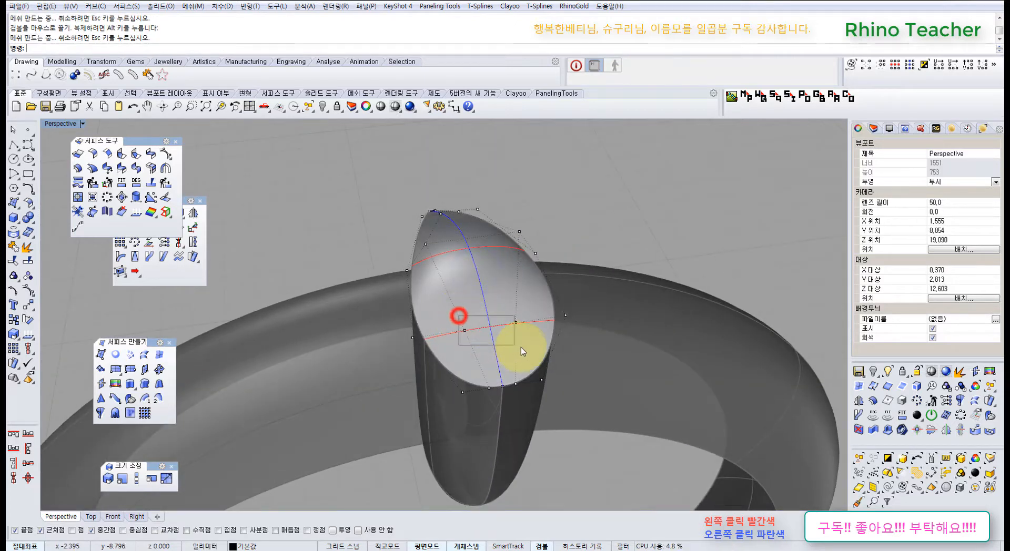
pyautogui.moveTo(520, 348); pyautogui.dragTo(522, 349)
pyautogui.moveTo(521, 349); pyautogui.dragTo(492, 286, button='right')
pyautogui.moveTo(494, 287); pyautogui.dragTo(494, 262)
pyautogui.moveTo(567, 299); pyautogui.dragTo(503, 321, button='right')
pyautogui.moveTo(498, 318); pyautogui.dragTo(519, 317)
pyautogui.moveTo(550, 353); pyautogui.dragTo(568, 345, button='right')
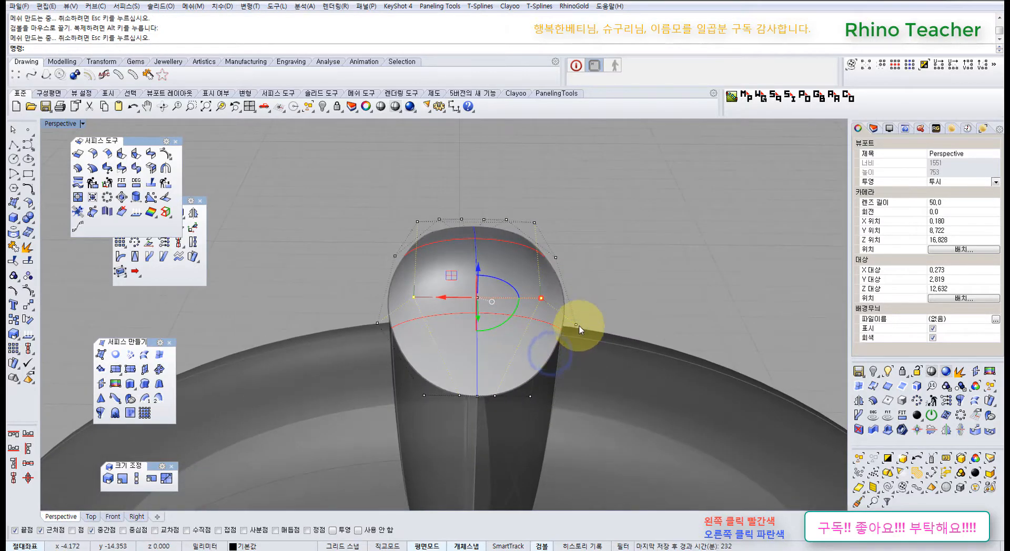
# - Undo the recent control-point edits back to the raised middle row of the top surface
pyautogui.scroll(-5, 579, 328)
pyautogui.hotkey('ctrl', 'z')
pyautogui.hotkey('ctrl', 'z')
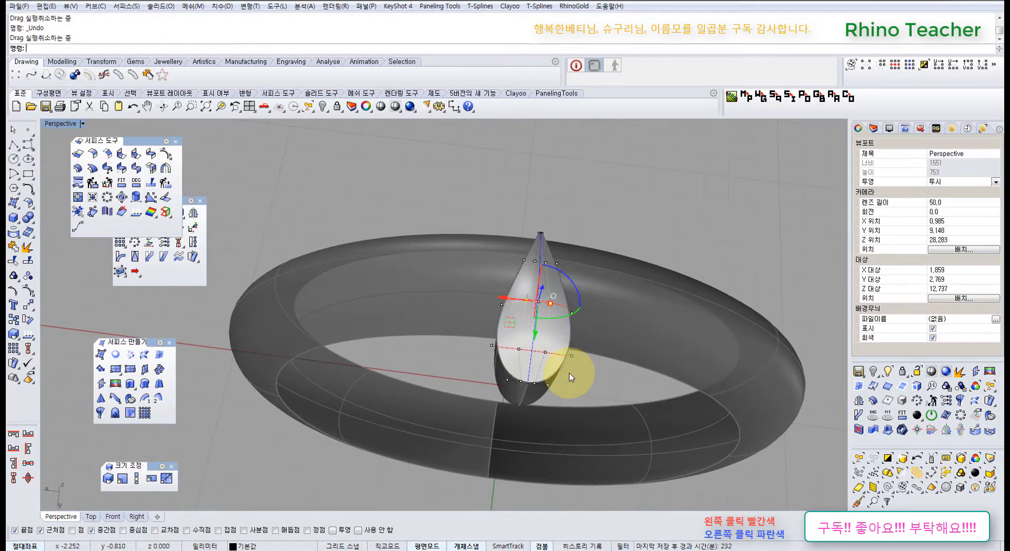
pyautogui.hotkey('ctrl', 'y')
pyautogui.hotkey('ctrl', 'y')
# - Try to widen the middle row's two inner control points with Scale1D in the Top view, and undo it
pyautogui.hotkey('ctrl', 'F1')
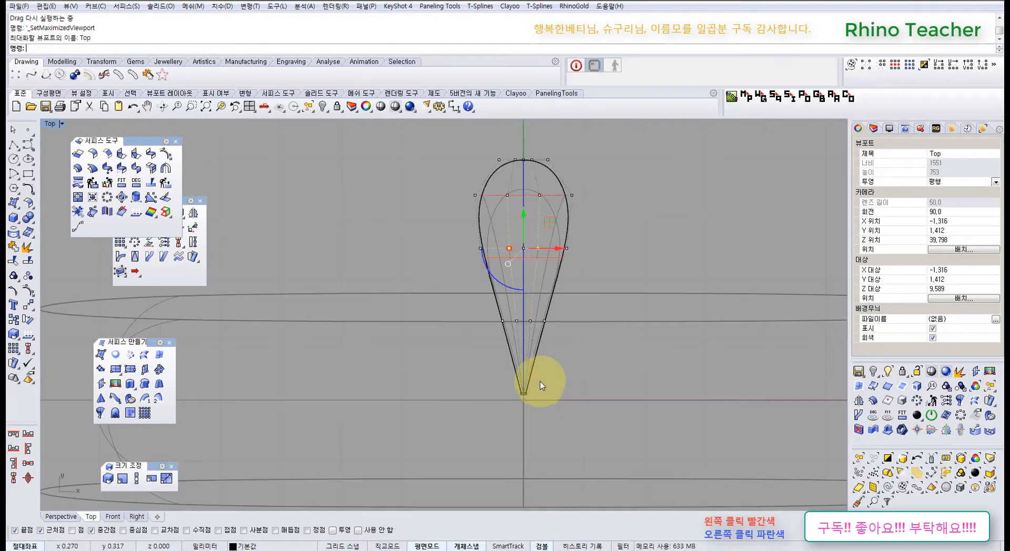
pyautogui.moveTo(560, 279); pyautogui.dragTo(500, 333, button='right')
pyautogui.scroll(3, 463, 309)
pyautogui.click(600, 360)
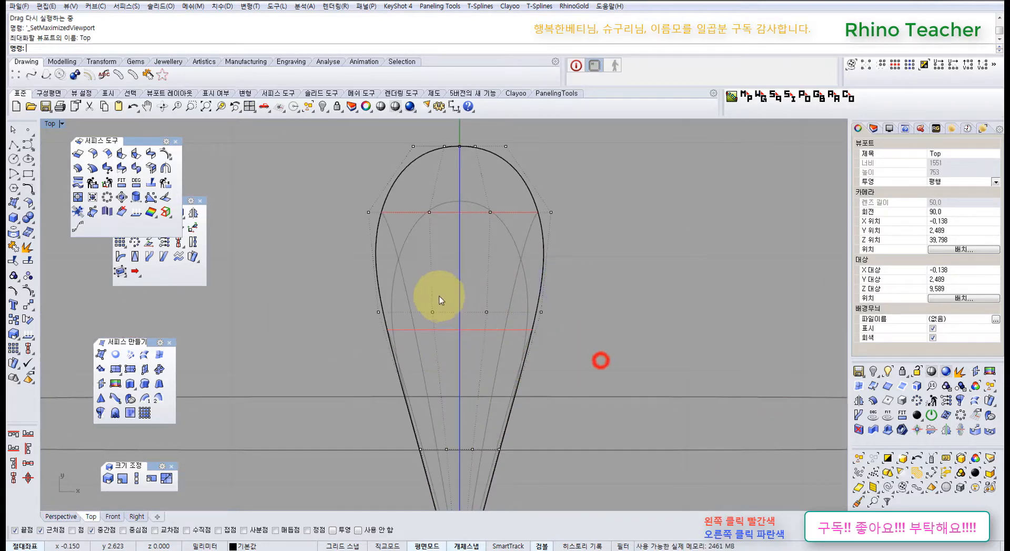
pyautogui.moveTo(424, 290); pyautogui.dragTo(502, 349)
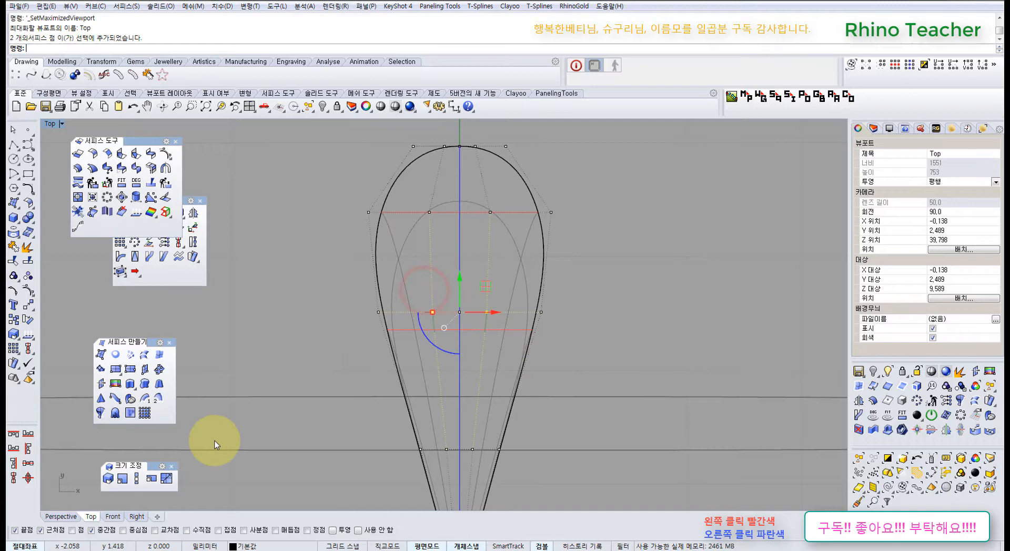
pyautogui.click(137, 477)
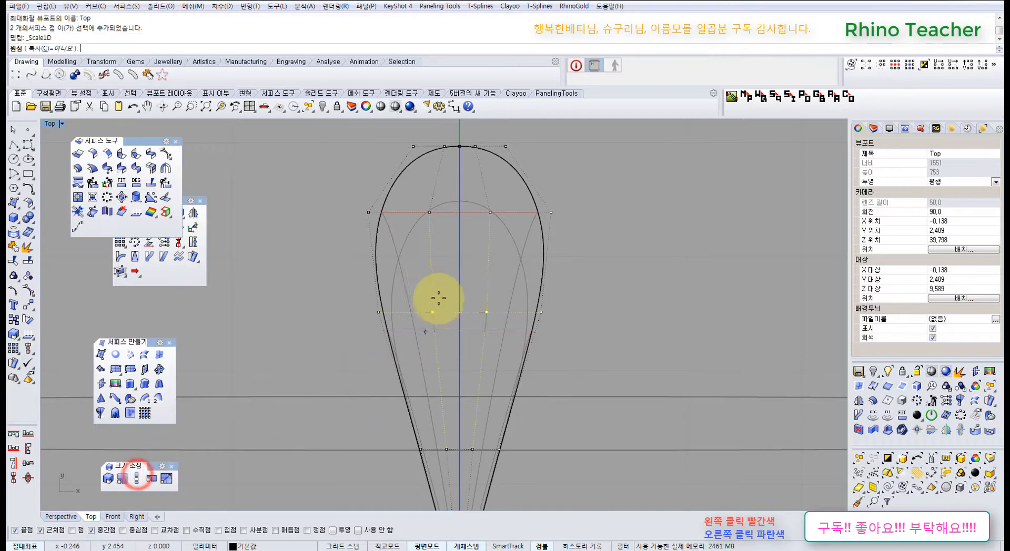
pyautogui.click(460, 147)
pyautogui.click(585, 164)
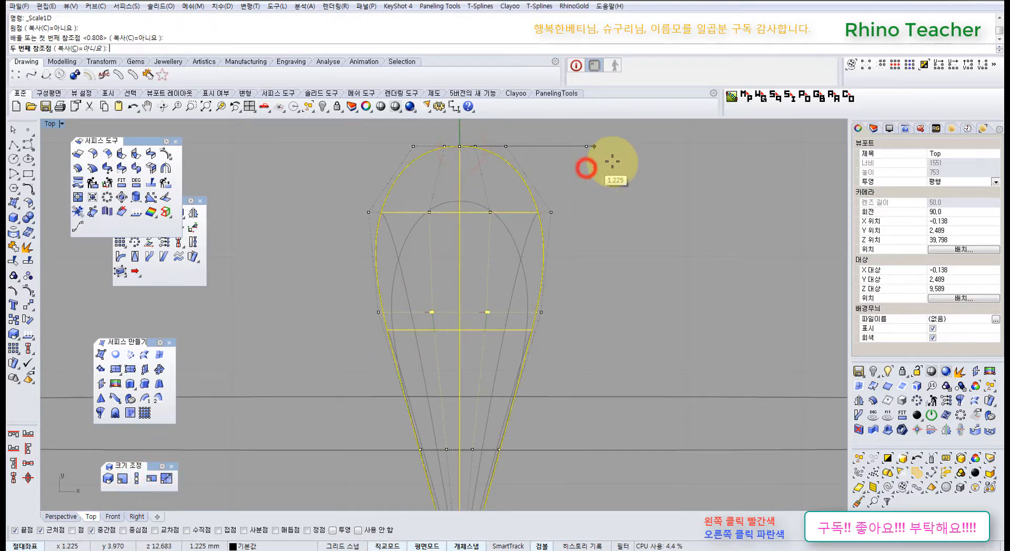
pyautogui.click(648, 164)
pyautogui.hotkey('ctrl', 'z')
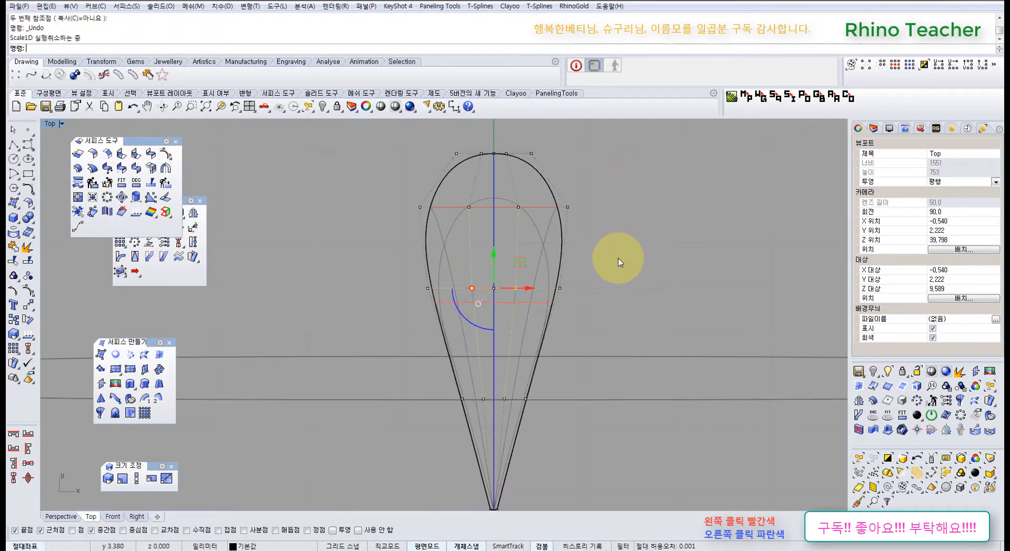
pyautogui.rightClick(596, 302)
pyautogui.scroll(4, 542, 305)
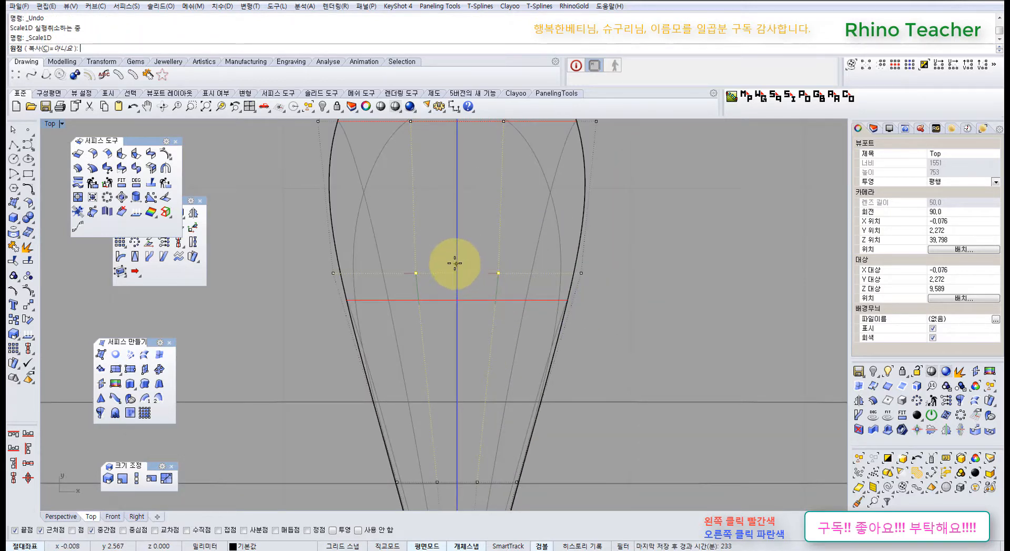
pyautogui.scroll(-4, 500, 272)
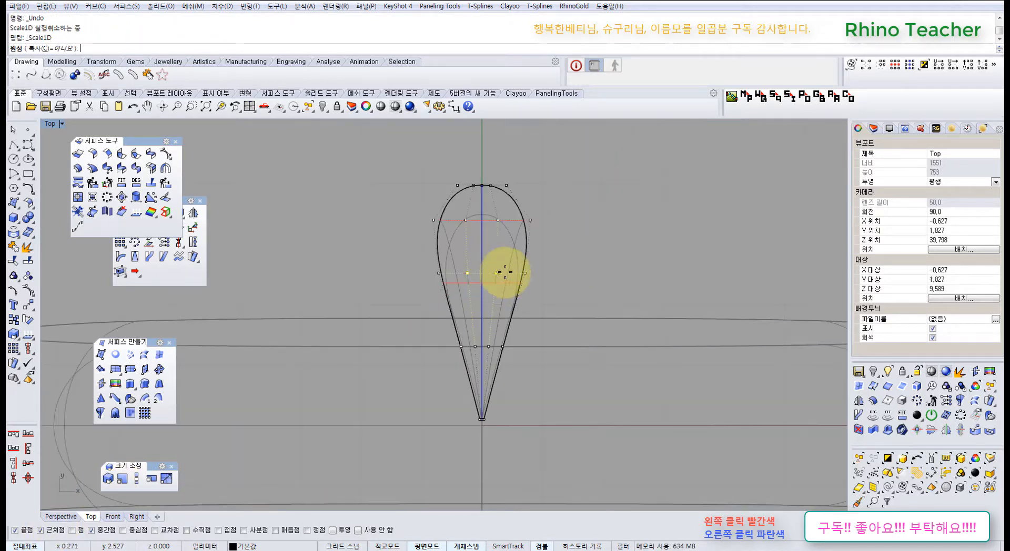
pyautogui.moveTo(504, 278); pyautogui.dragTo(441, 311, button='right')
pyautogui.scroll(1, 442, 313)
pyautogui.scroll(-5, 442, 311)
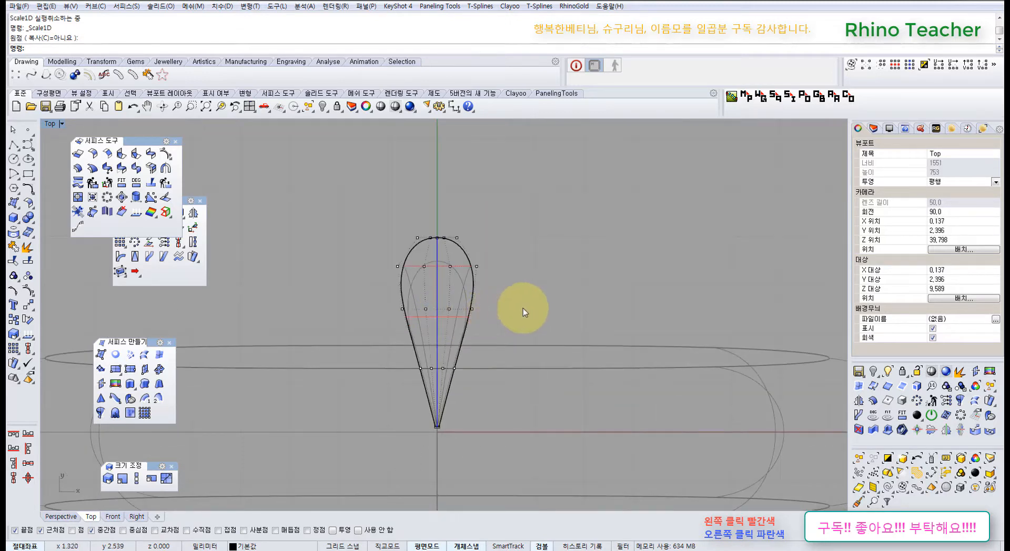
pyautogui.hotkey('ctrl', 'F4')
pyautogui.moveTo(516, 312); pyautogui.dragTo(606, 326, button='right')
# - Draw a straight guide line about 7.6 mm long in the Top view, from the origin (0) along the petal's centre axis
pyautogui.hotkey('ctrl', 'F1')
pyautogui.scroll(-5, 570, 337)
pyautogui.moveTo(515, 322); pyautogui.dragTo(475, 347, button='right')
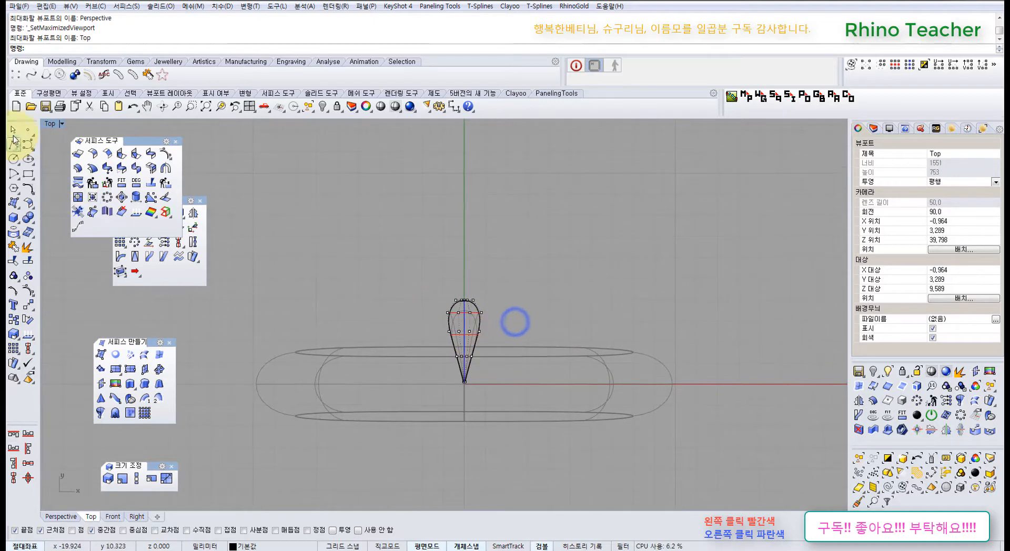
pyautogui.click(11, 147)
pyautogui.write('0')
pyautogui.press('Return')
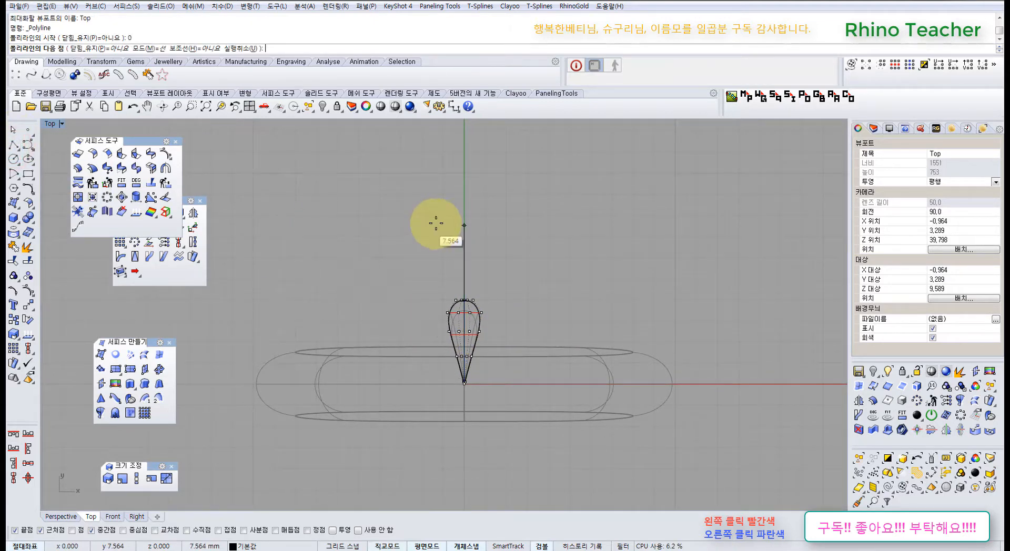
pyautogui.click(437, 223)
pyautogui.rightClick(435, 222)
# - Widen the two inner control points of the row near the petal's rounded end sideways with Scale1D, centred on the guide line
pyautogui.scroll(6, 479, 304)
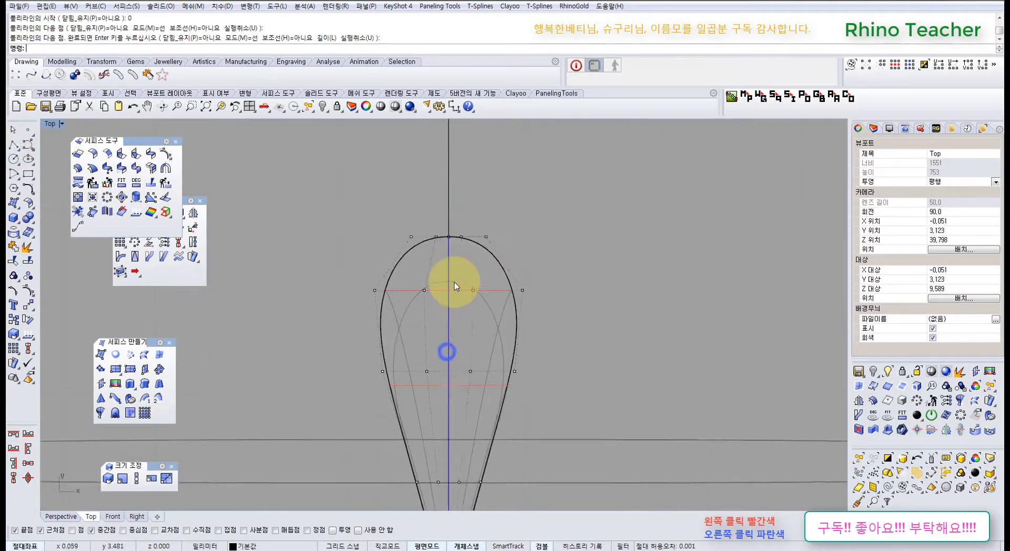
pyautogui.moveTo(398, 308); pyautogui.dragTo(501, 343)
pyautogui.moveTo(500, 342); pyautogui.dragTo(470, 300, button='right')
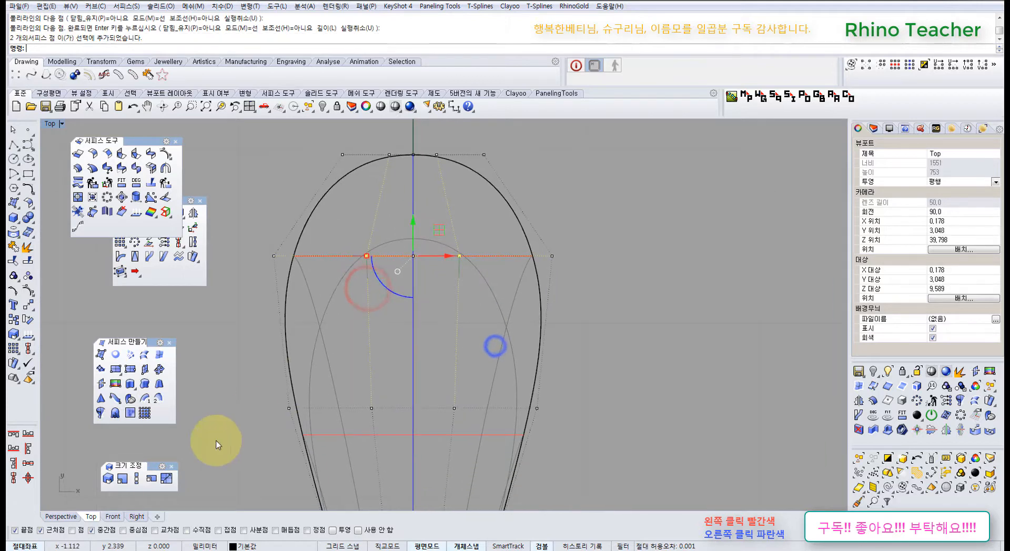
pyautogui.click(138, 477)
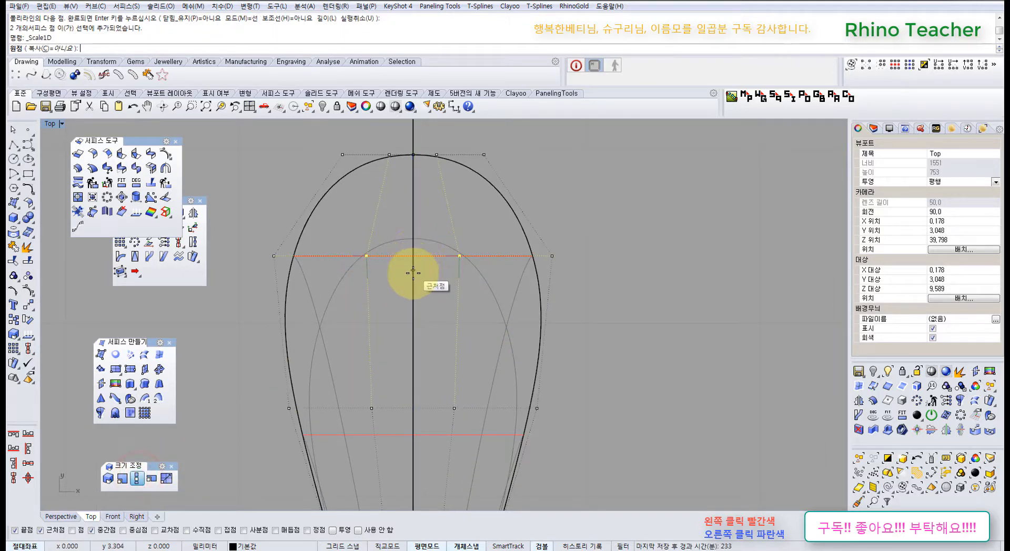
pyautogui.click(413, 273)
pyautogui.scroll(-4, 537, 279)
pyautogui.click(551, 278)
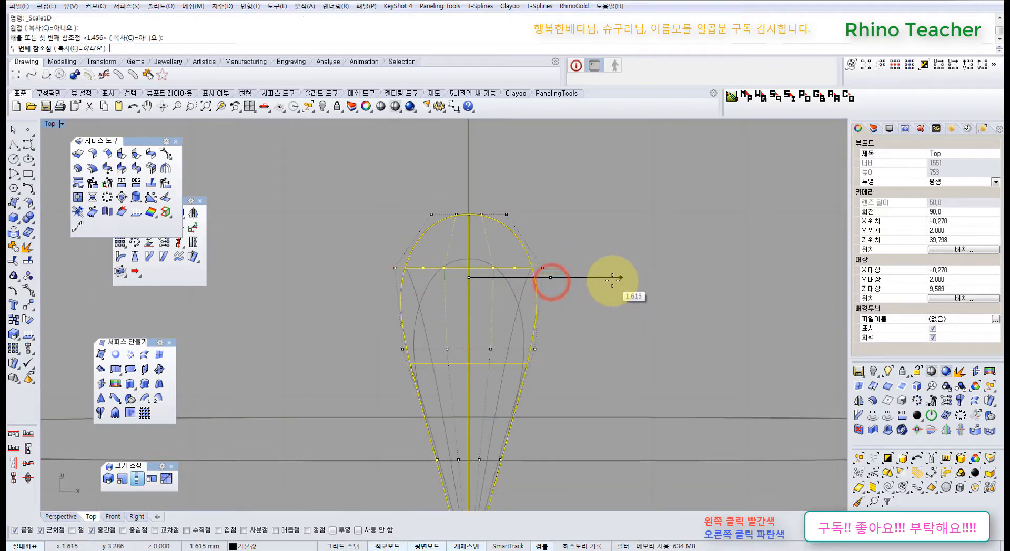
pyautogui.keyDown('shift'); pyautogui.click(612, 281); pyautogui.keyUp('shift')
pyautogui.scroll(-4, 578, 215)
# - Select the guide line along the petal's centre axis and delete it
pyautogui.moveTo(556, 241); pyautogui.dragTo(516, 324, button='right')
pyautogui.moveTo(538, 261); pyautogui.dragTo(445, 234)
pyautogui.moveTo(558, 222); pyautogui.dragTo(513, 312, button='right')
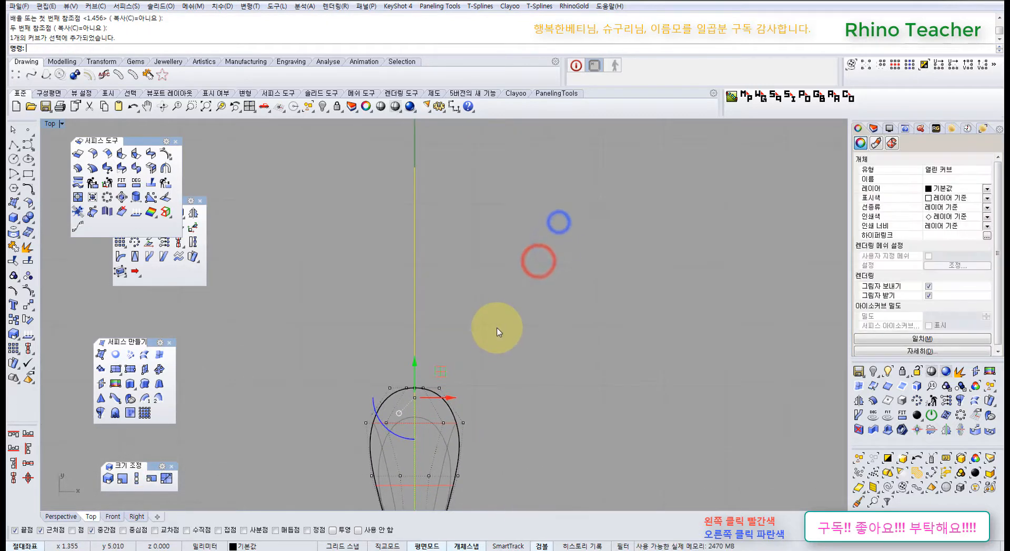
pyautogui.hotkey('ctrl', 'F4')
pyautogui.moveTo(533, 357); pyautogui.dragTo(444, 311, button='right')
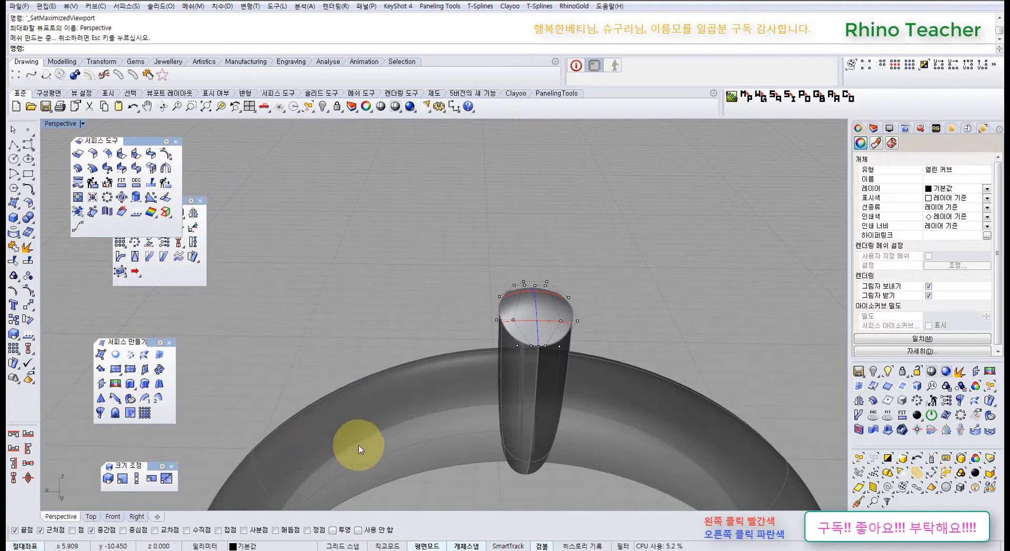
pyautogui.press('Delete')
# - Select the two widened inner control points near the petal's rounded end and raise them vertically in the Perspective view
pyautogui.scroll(5, 545, 388)
pyautogui.moveTo(516, 315); pyautogui.dragTo(516, 282, button='right')
pyautogui.scroll(5, 512, 295)
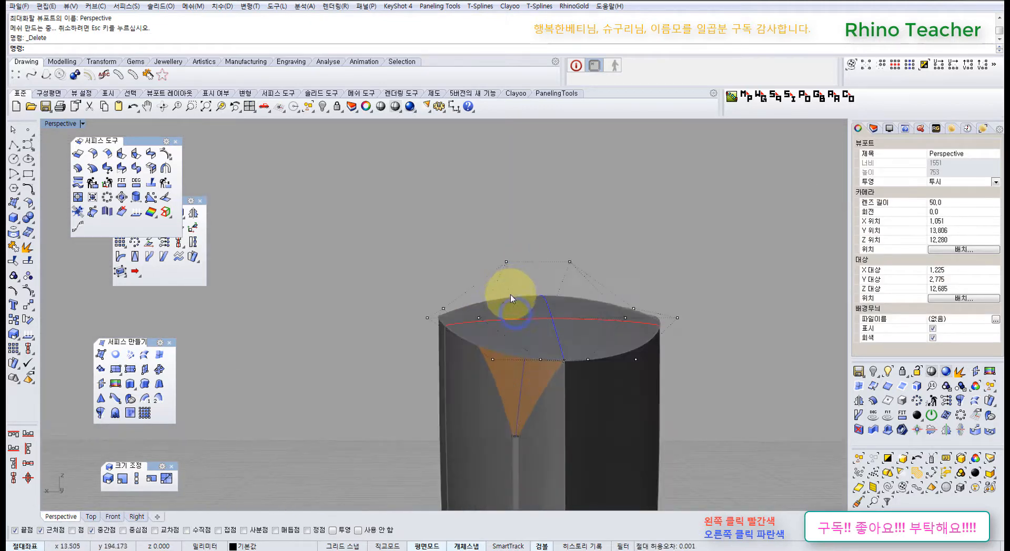
pyautogui.click(477, 319)
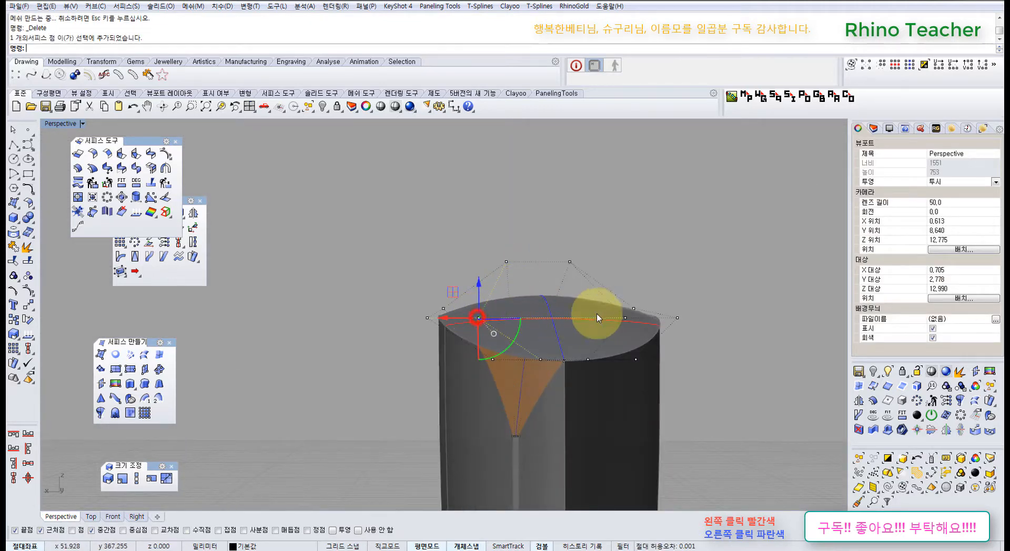
pyautogui.keyDown('shift'); pyautogui.click(624, 319); pyautogui.keyUp('shift')
pyautogui.moveTo(623, 318); pyautogui.dragTo(579, 295, button='right')
pyautogui.moveTo(571, 290); pyautogui.dragTo(581, 255)
pyautogui.moveTo(691, 307); pyautogui.dragTo(659, 378, button='right')
# - Show only the middle one of the three hidden finished flower rings with ShowSelected
pyautogui.middleClick(458, 319)
pyautogui.click(447, 312)
pyautogui.scroll(-10, 495, 348)
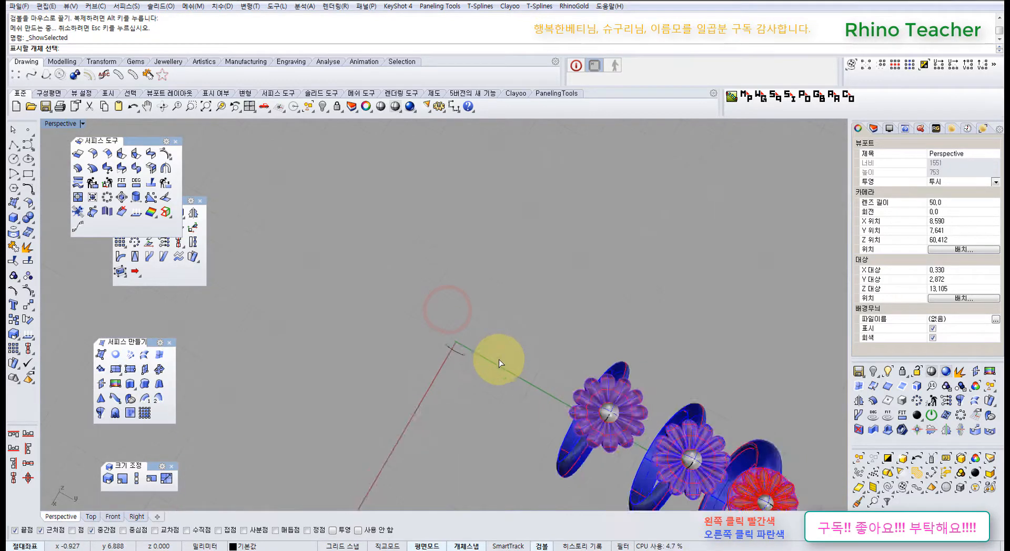
pyautogui.scroll(2, 496, 352)
pyautogui.click(514, 387)
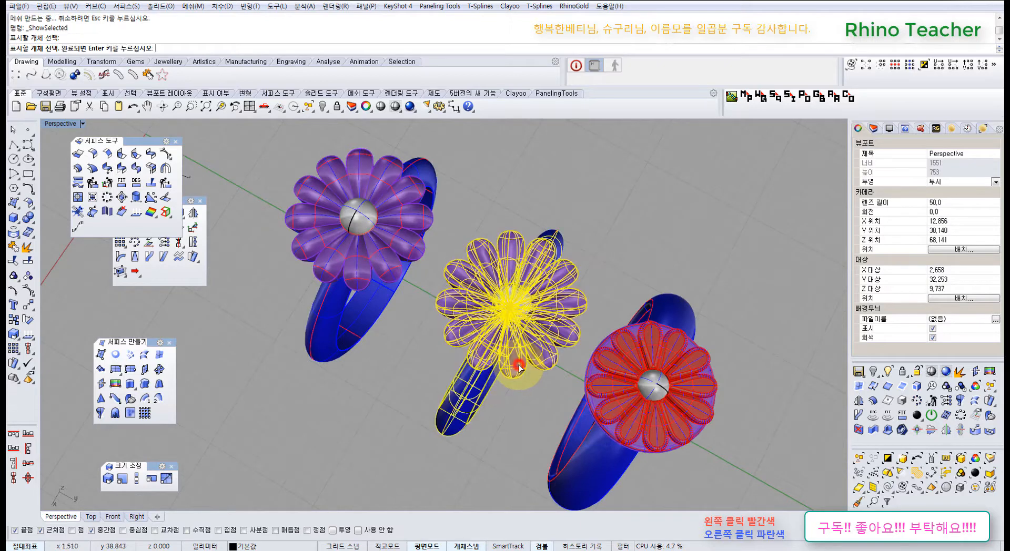
pyautogui.rightClick(518, 363)
# - Examine the finished flower ring's petals up close, and compare it with the unfinished ring in the Right view
pyautogui.scroll(8, 547, 361)
pyautogui.moveTo(550, 362); pyautogui.dragTo(515, 342, button='right')
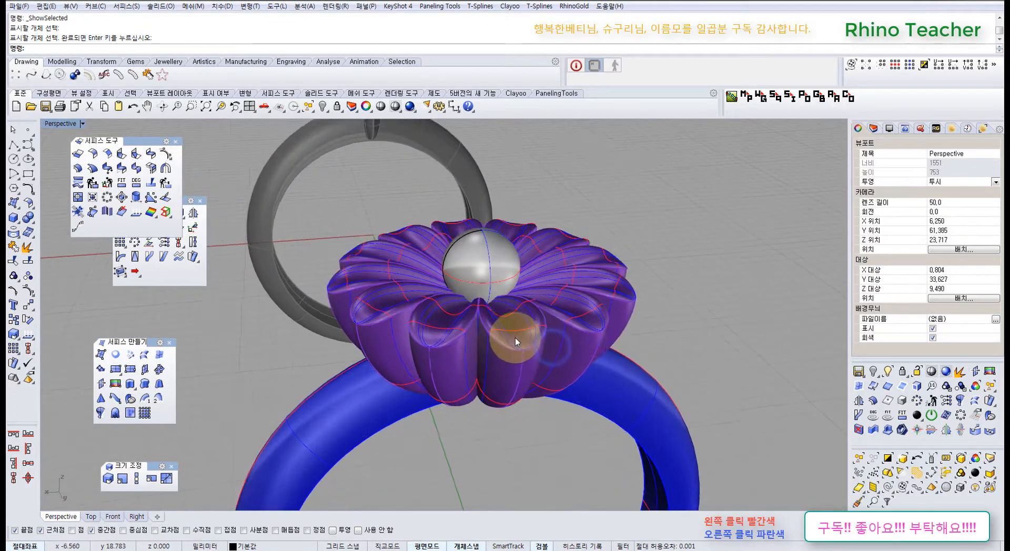
pyautogui.scroll(-5, 508, 321)
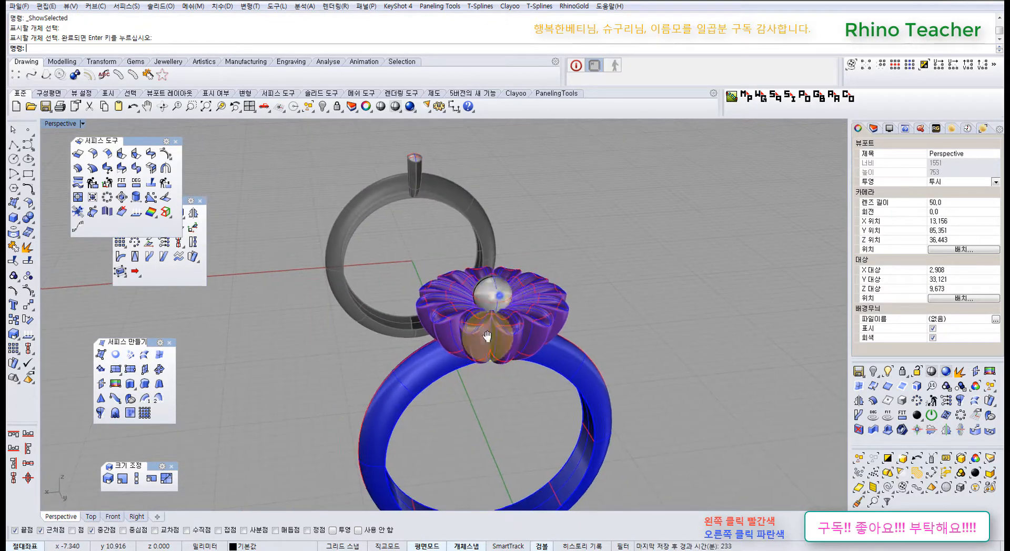
pyautogui.scroll(2, 418, 279)
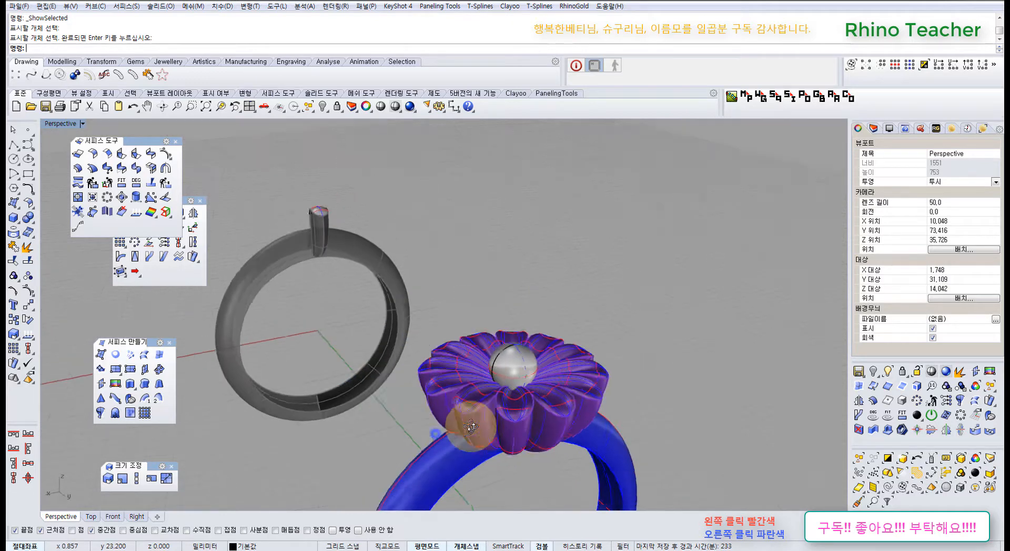
pyautogui.hotkey('ctrl', 'F2')
pyautogui.hotkey('ctrl', 'F3')
pyautogui.moveTo(534, 492); pyautogui.dragTo(493, 289, button='right')
pyautogui.scroll(-8, 492, 288)
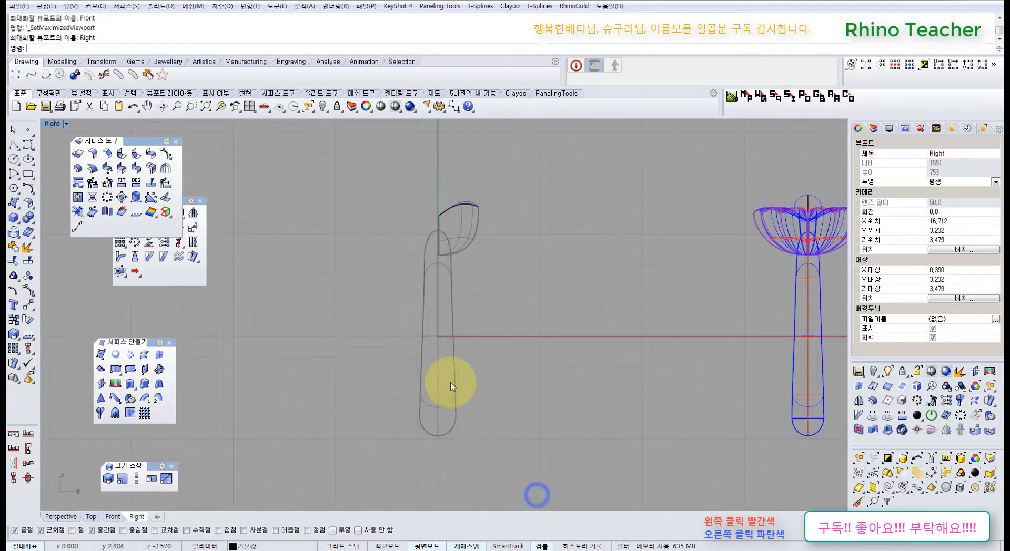
pyautogui.scroll(8, 452, 437)
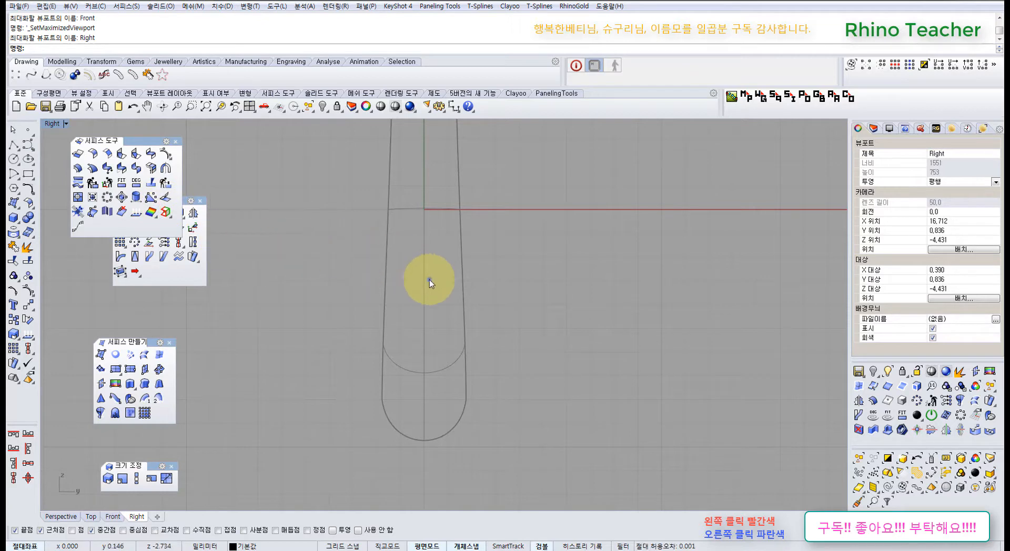
pyautogui.moveTo(429, 280); pyautogui.dragTo(386, 309, button='right')
# - Unlock the outer surface of the unfinished ring's band and select it
pyautogui.hotkey('ctrl', 'F4')
pyautogui.moveTo(398, 266); pyautogui.dragTo(458, 309, button='right')
pyautogui.keyDown('shift'); pyautogui.moveTo(304, 286); pyautogui.dragTo(554, 345, button='right'); pyautogui.keyUp('shift')
pyautogui.scroll(8, 273, 318)
pyautogui.middleClick(272, 317)
pyautogui.click(267, 294)
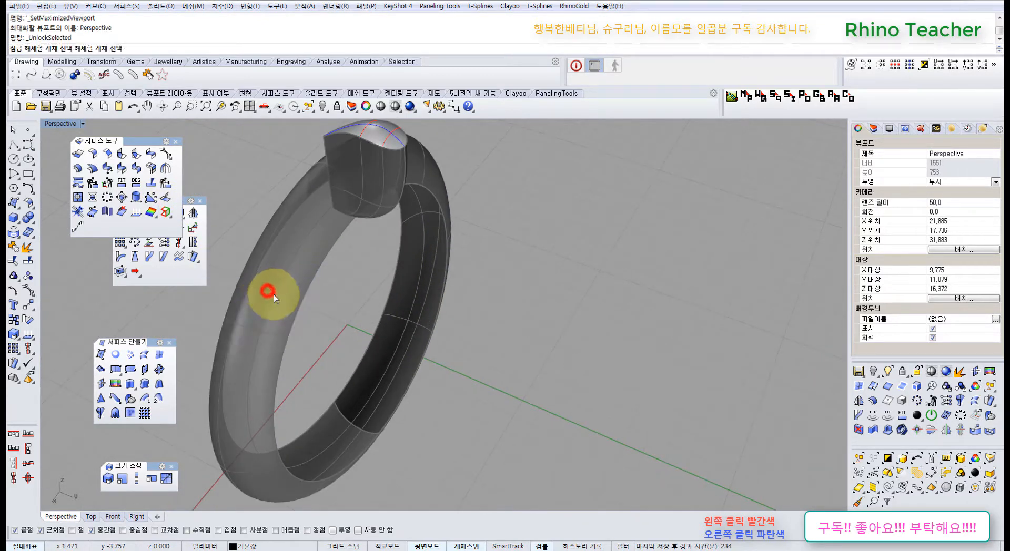
pyautogui.moveTo(271, 293); pyautogui.dragTo(428, 255, button='right')
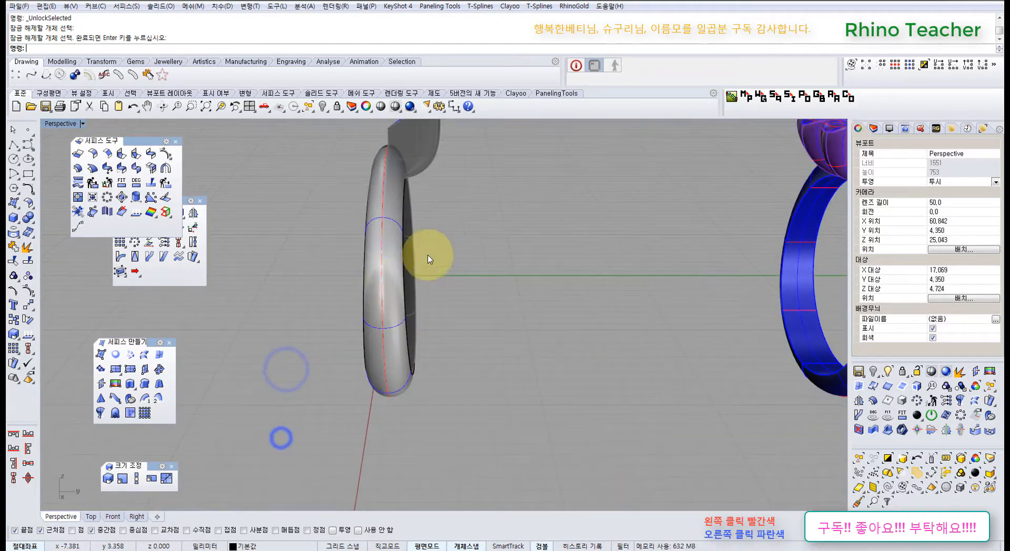
pyautogui.click(388, 287)
pyautogui.press('Return')
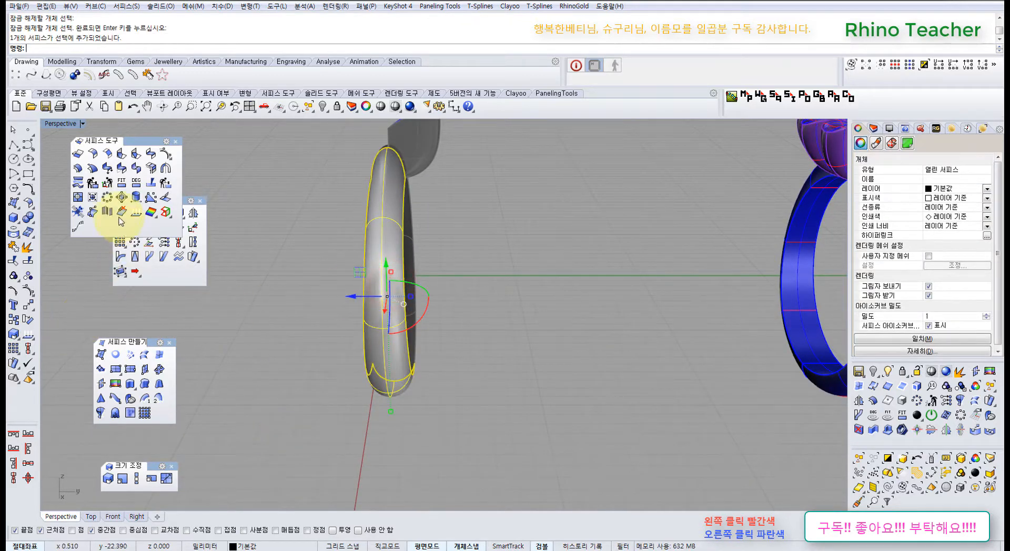
# - Insert a symmetric pair of knots in the U direction of the band's outer surface, with the Point Edit tools floating
pyautogui.click(29, 291)
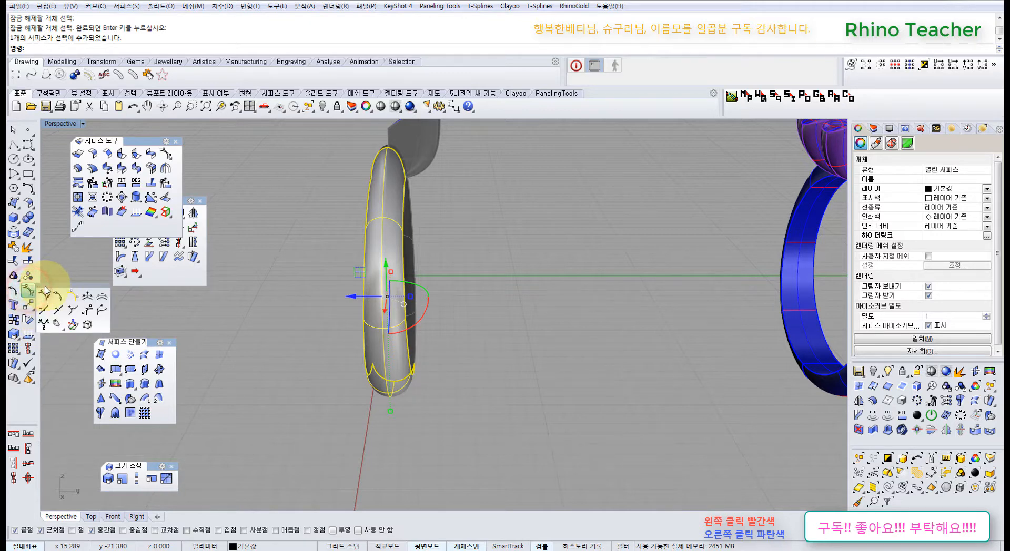
pyautogui.moveTo(45, 288); pyautogui.dragTo(62, 314)
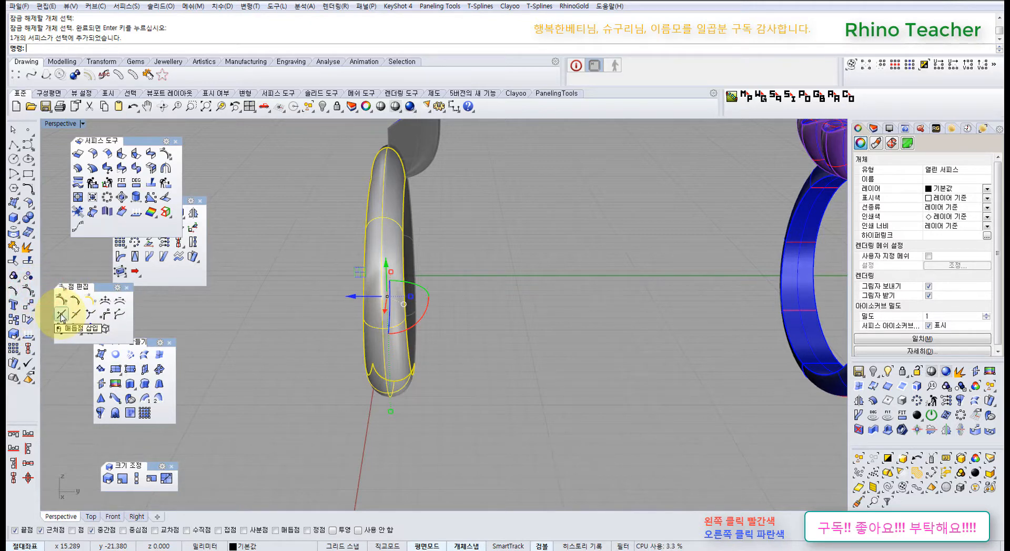
pyautogui.click(61, 315)
pyautogui.scroll(1, 376, 372)
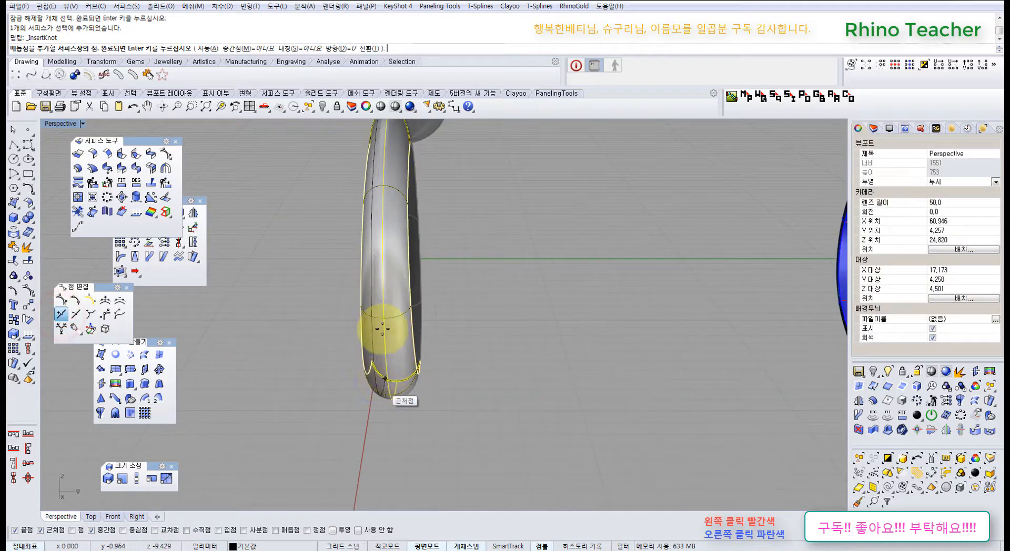
pyautogui.click(291, 49)
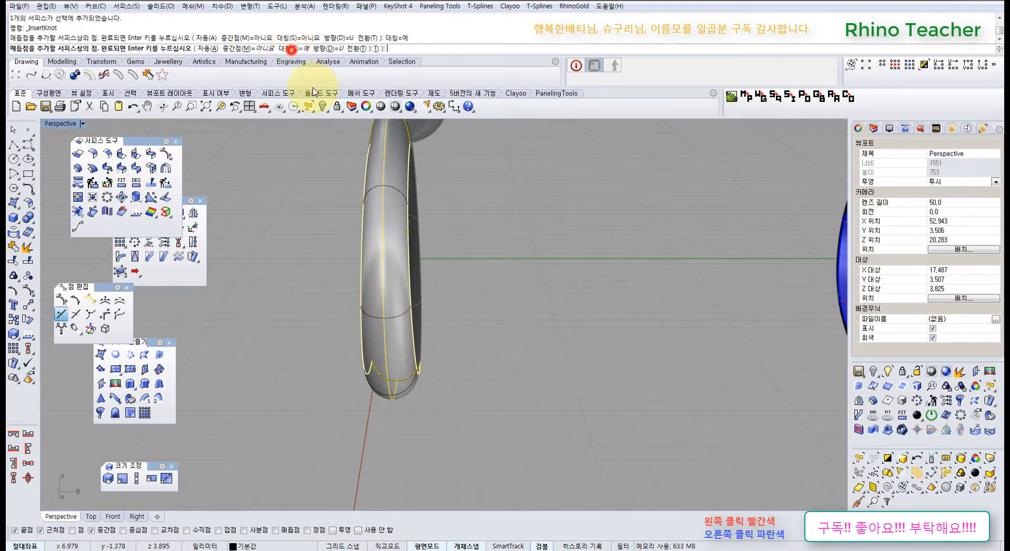
pyautogui.moveTo(371, 394)
pyautogui.mouseDown(button='right')
pyautogui.moveTo(402, 379)
pyautogui.moveTo(367, 394)
pyautogui.moveTo(372, 404)
pyautogui.mouseUp(button='right')
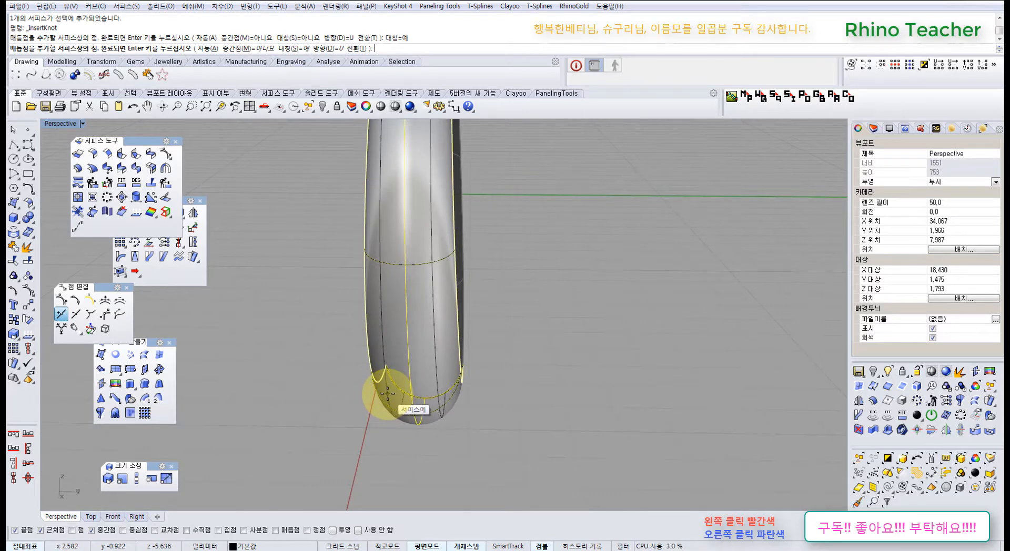
pyautogui.click(389, 395)
pyautogui.rightClick(388, 394)
pyautogui.click(399, 409)
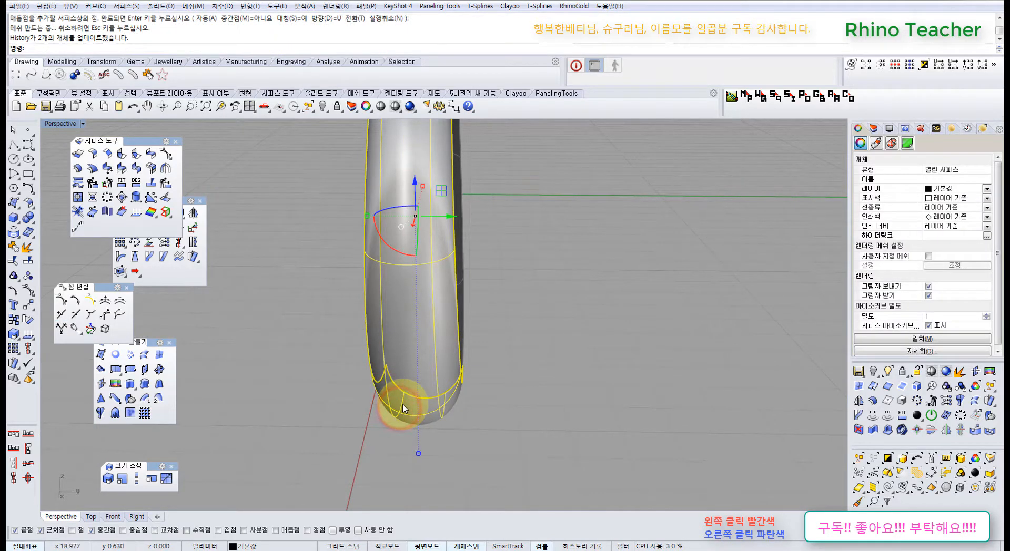
# - Try widening the band's lower end in the Right view by scaling the outer control points on both sides apart horizontally
pyautogui.press('F10')
pyautogui.moveTo(406, 433); pyautogui.dragTo(403, 367, button='right')
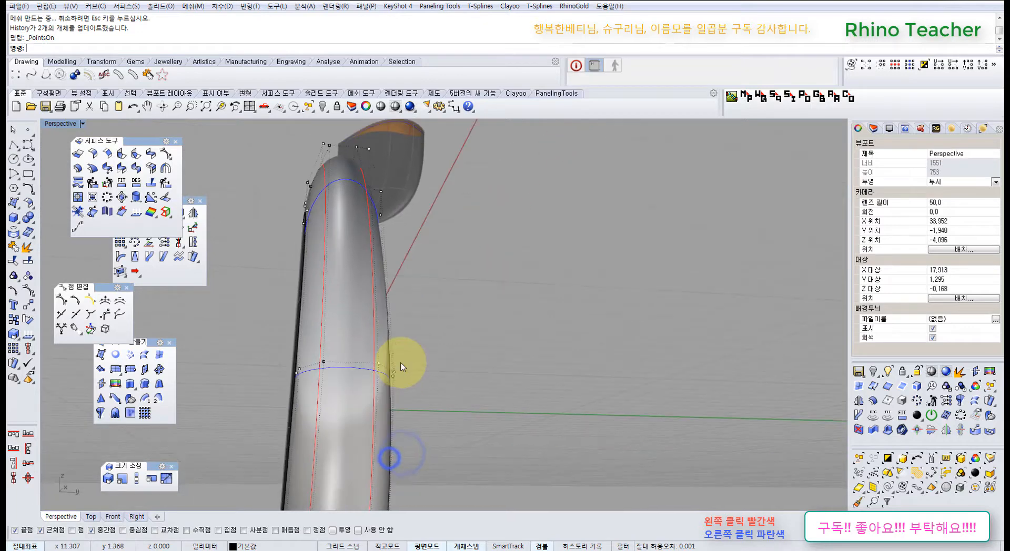
pyautogui.hotkey('ctrl', 'F3')
pyautogui.moveTo(387, 437); pyautogui.dragTo(367, 383, button='right')
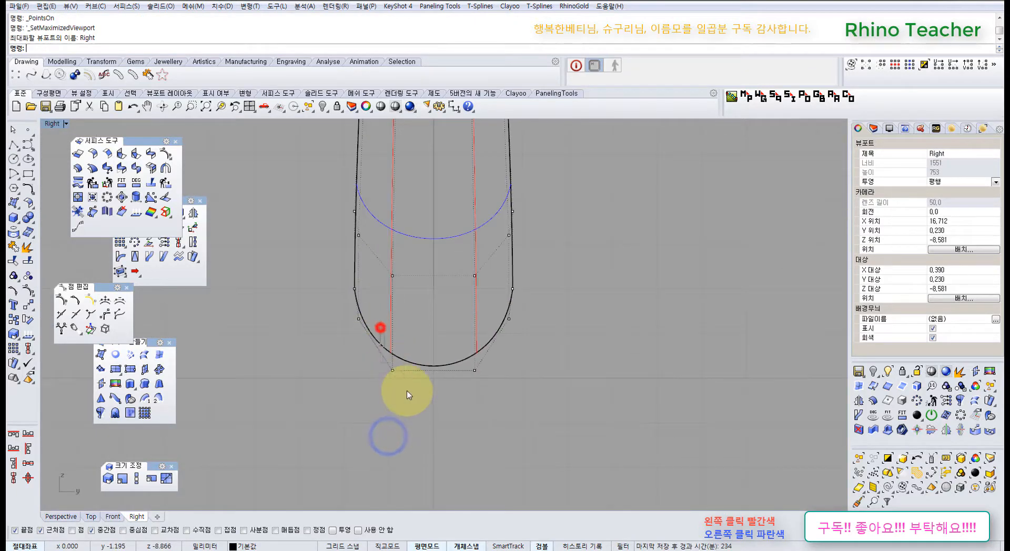
pyautogui.click(359, 319)
pyautogui.moveTo(331, 306); pyautogui.dragTo(372, 338)
pyautogui.scroll(3, 476, 329)
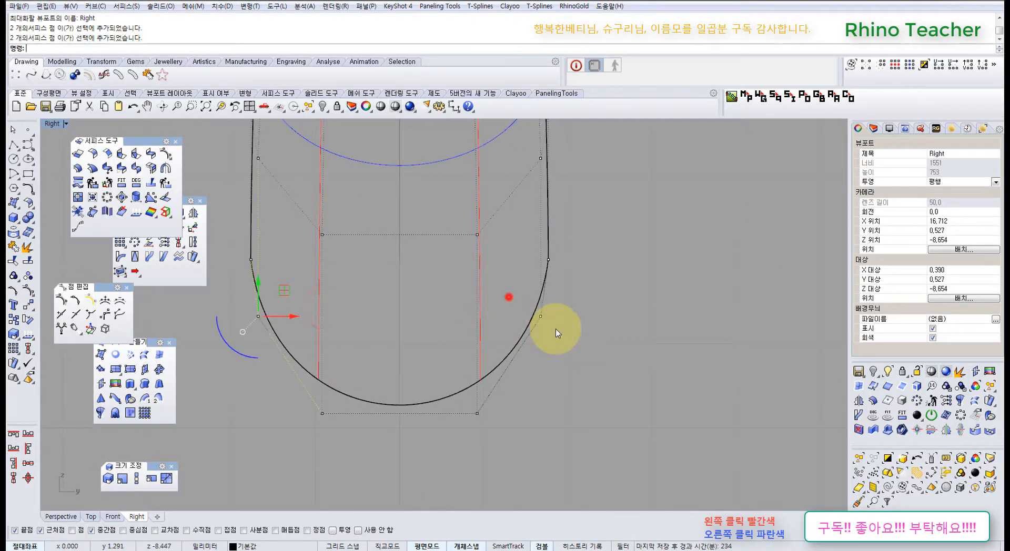
pyautogui.keyDown('shift'); pyautogui.click(540, 316); pyautogui.keyUp('shift')
pyautogui.scroll(-3, 526, 342)
pyautogui.moveTo(527, 334); pyautogui.dragTo(495, 380, button='right')
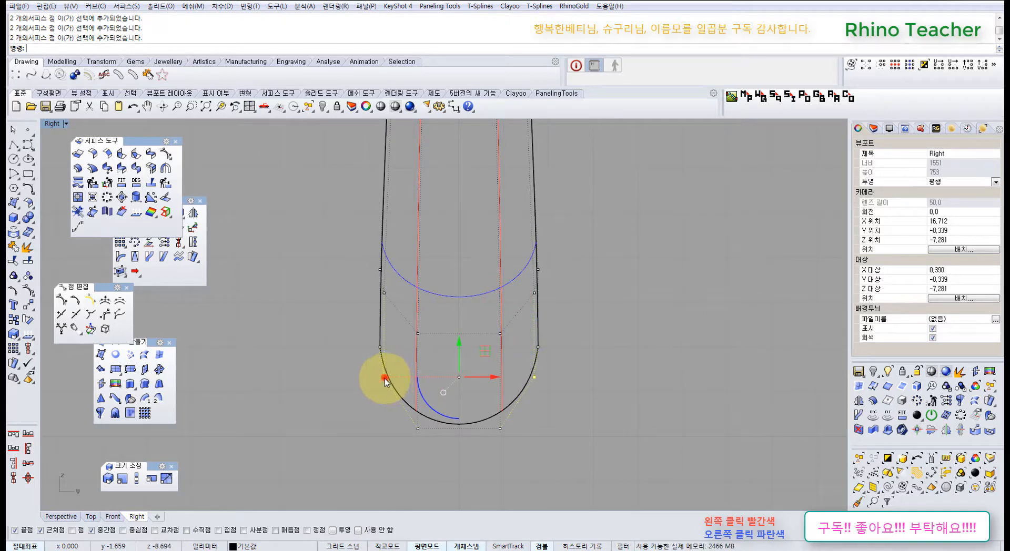
pyautogui.moveTo(387, 379); pyautogui.dragTo(345, 374)
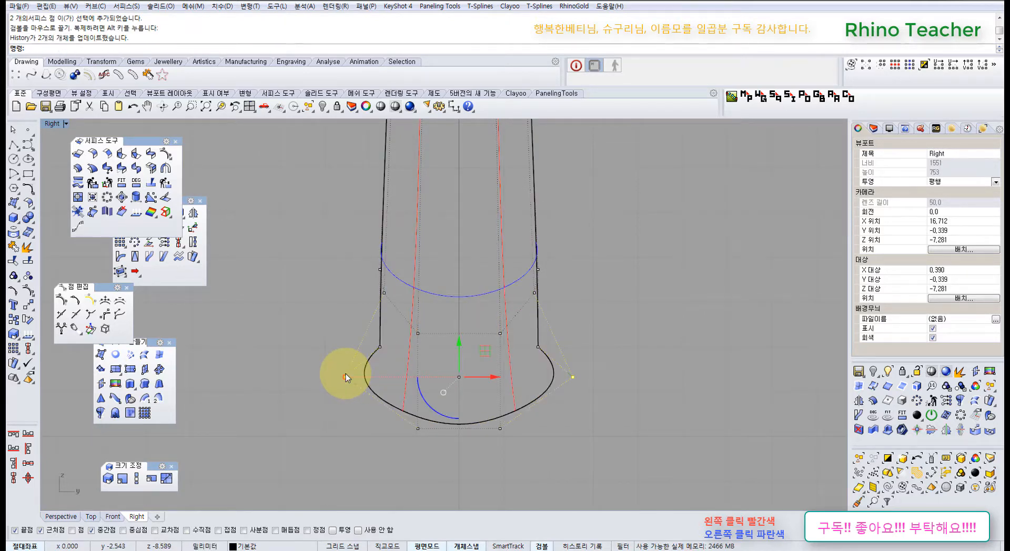
# - Undo the control point widening and the knot insertion, and lock the band's outer surface again
pyautogui.hotkey('ctrl', 'F4')
pyautogui.moveTo(394, 372); pyautogui.dragTo(462, 383, button='right')
pyautogui.hotkey('ctrl', 'z')
pyautogui.hotkey('ctrl', 'z')
pyautogui.click(458, 246)
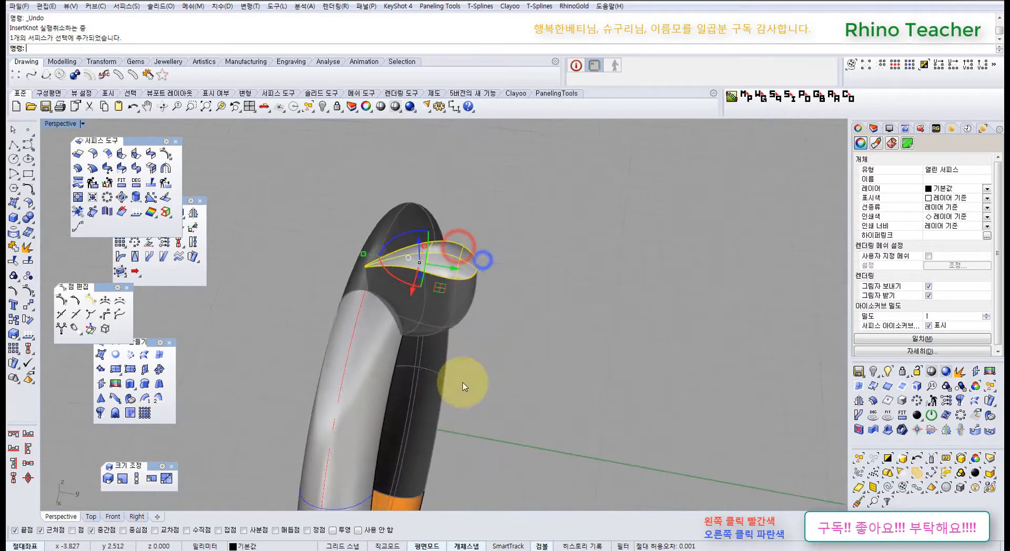
pyautogui.moveTo(504, 414); pyautogui.dragTo(308, 378)
pyautogui.hotkey('ctrl', 'l')
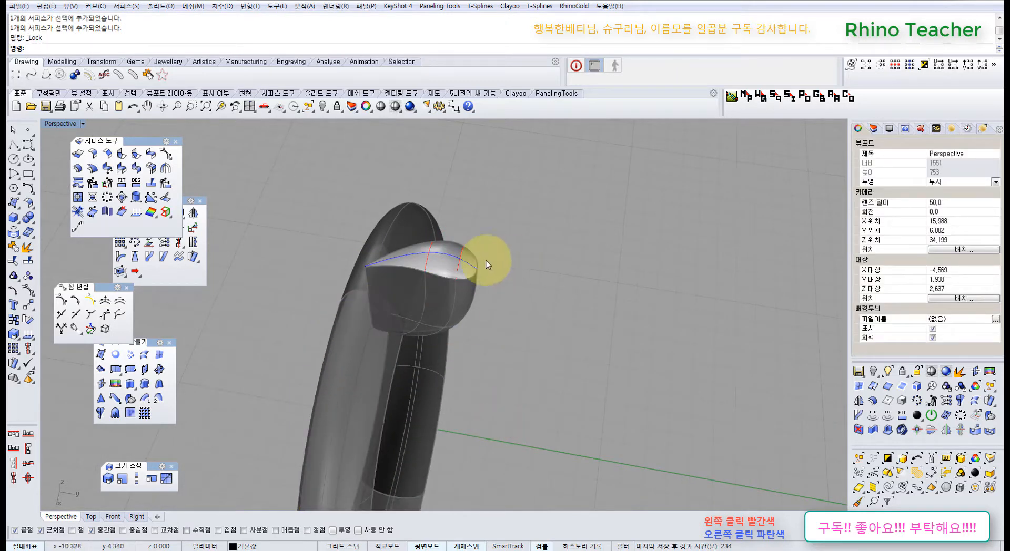
# - Select the petal's closing top surface and turn on its control points
pyautogui.click(447, 258)
pyautogui.moveTo(501, 268); pyautogui.dragTo(416, 245, button='right')
pyautogui.press('F10')
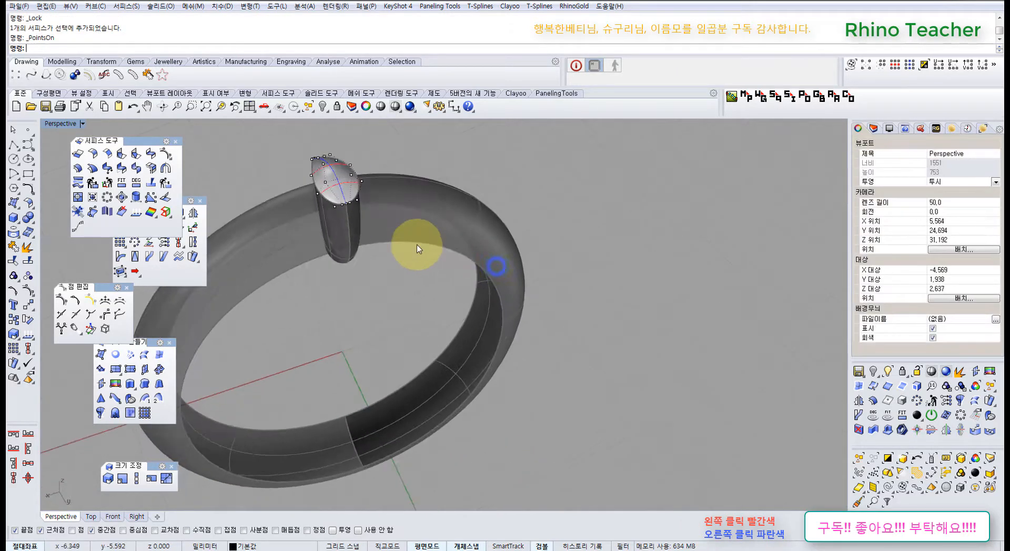
pyautogui.scroll(-7, 413, 250)
pyautogui.scroll(12, 385, 223)
pyautogui.scroll(-8, 421, 266)
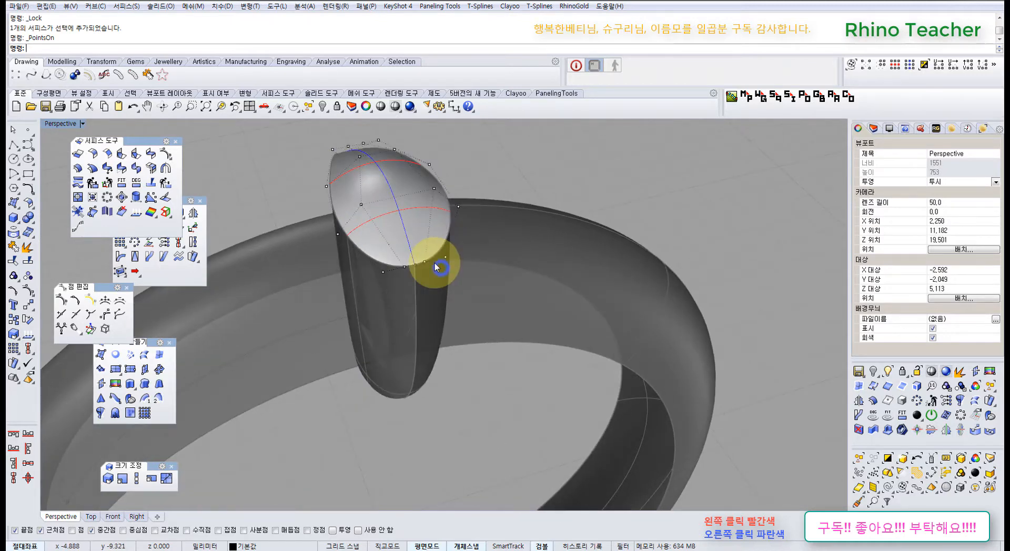
# - Remove one front petal of the finished flower from its group with RemoveFromGroup
pyautogui.moveTo(498, 372); pyautogui.dragTo(428, 352, button='right')
pyautogui.middleClick(433, 346)
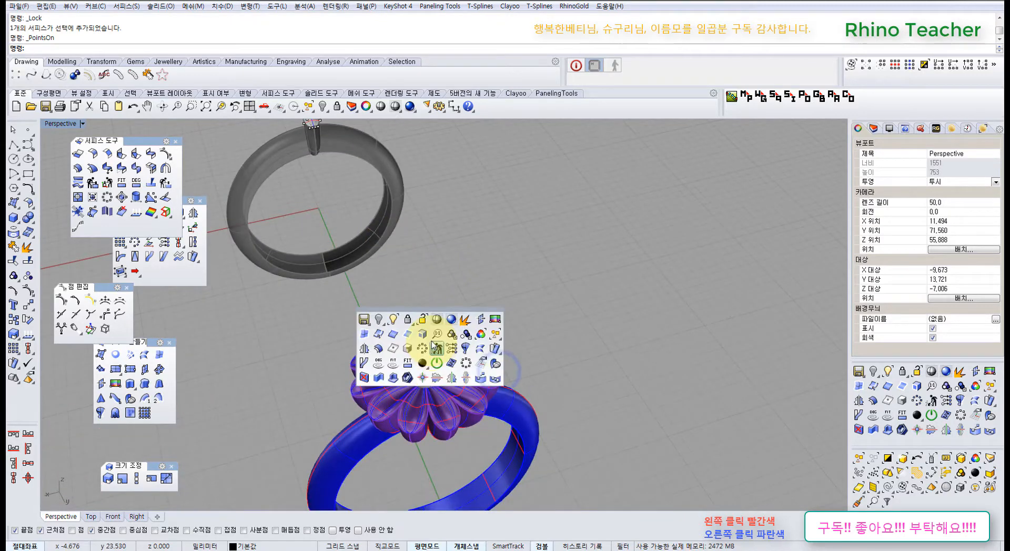
pyautogui.click(466, 335)
pyautogui.click(447, 442)
pyautogui.rightClick(447, 444)
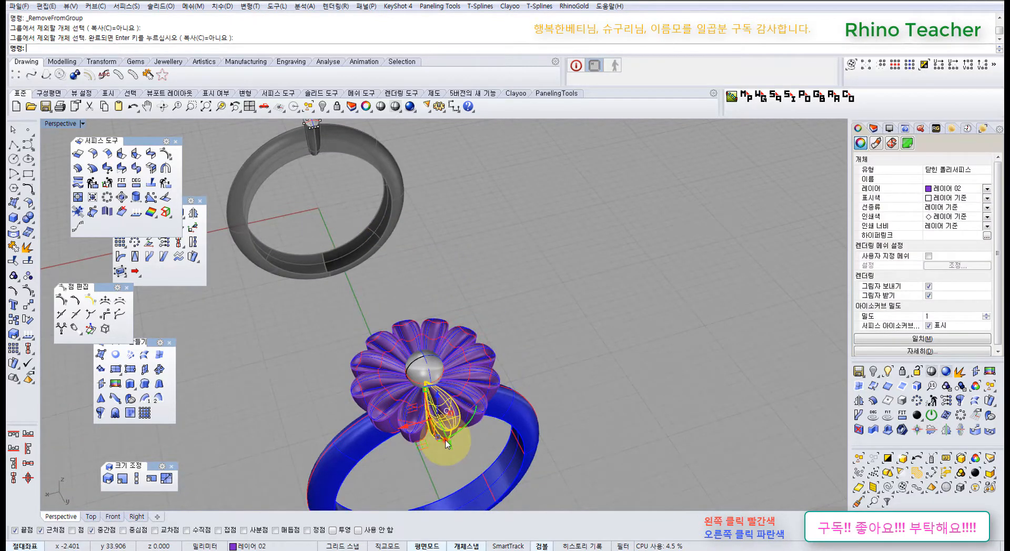
# - Move the ungrouped petal with the Move command in a straight line over to the unfinished ring, and deselect it
pyautogui.moveTo(447, 443); pyautogui.dragTo(362, 271)
pyautogui.hotkey('ctrl', 'z')
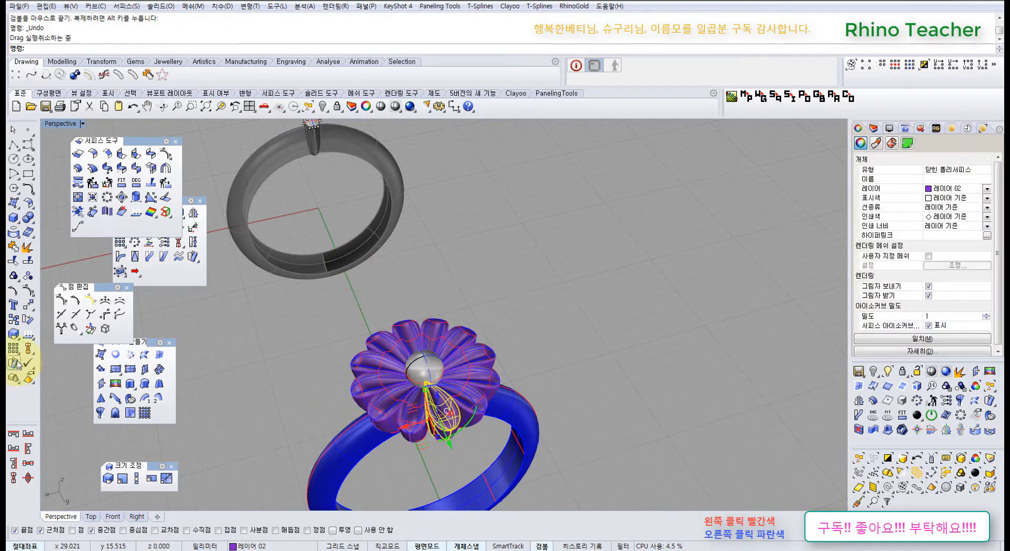
pyautogui.click(26, 307)
pyautogui.click(270, 462)
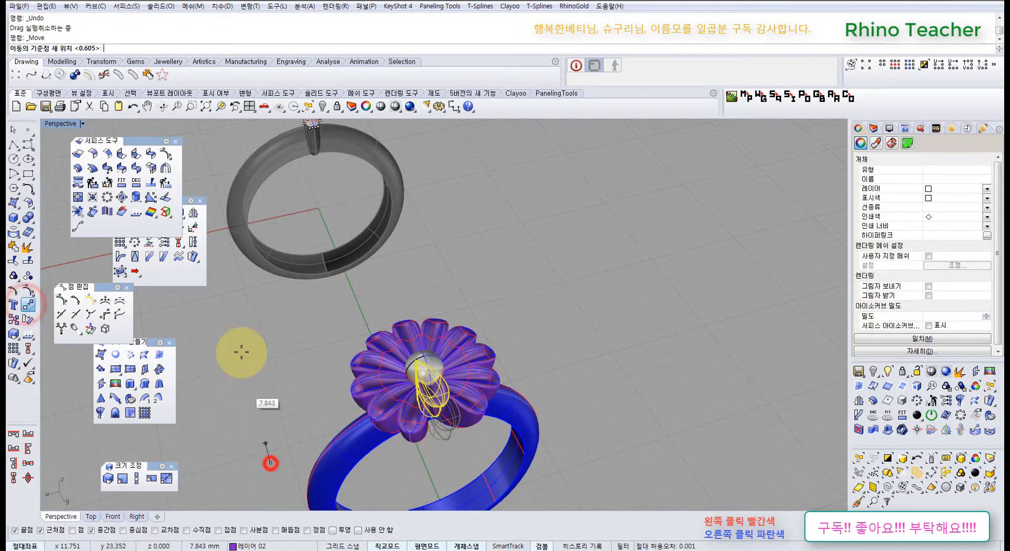
pyautogui.click(235, 239)
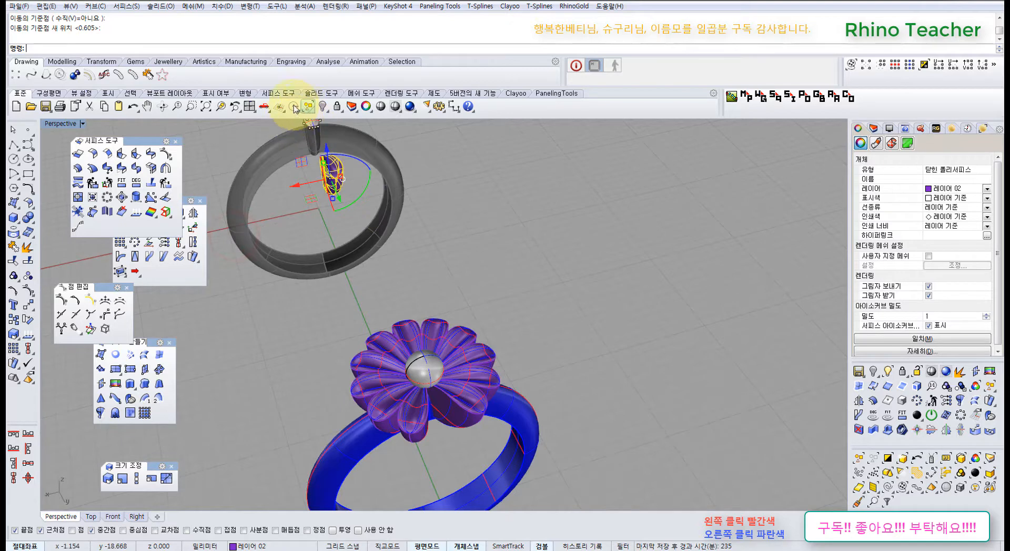
pyautogui.click(222, 105)
pyautogui.click(665, 241)
# - Insert two symmetric pairs of V-direction knots in the petal's closing top surface with InsertKnot, between its centre and side edges
pyautogui.moveTo(593, 221); pyautogui.dragTo(533, 298, button='right')
pyautogui.scroll(5, 548, 242)
pyautogui.moveTo(455, 273); pyautogui.dragTo(475, 337, button='right')
pyautogui.scroll(5, 503, 341)
pyautogui.scroll(-5, 501, 222)
pyautogui.scroll(5, 474, 338)
pyautogui.press('F10')
pyautogui.click(507, 346)
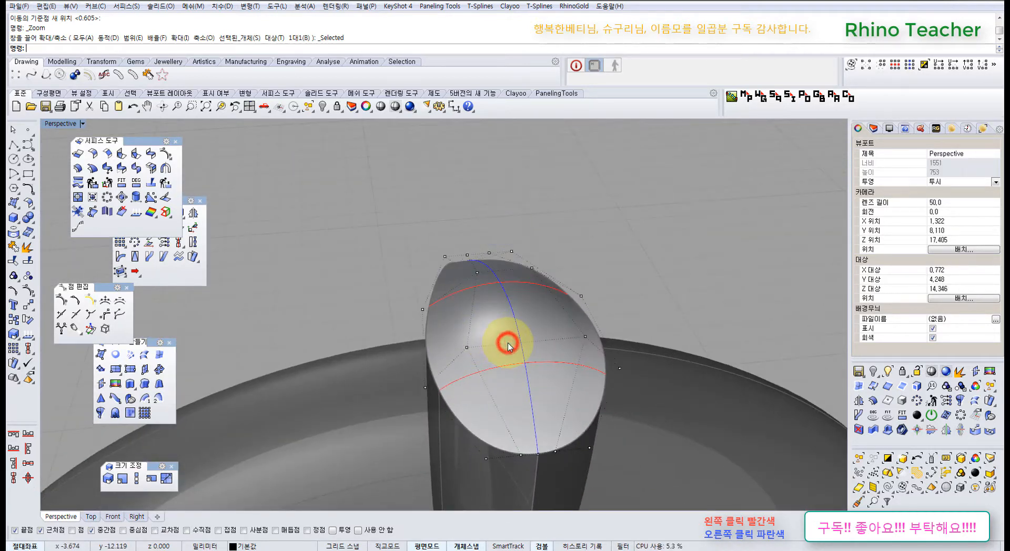
pyautogui.click(61, 315)
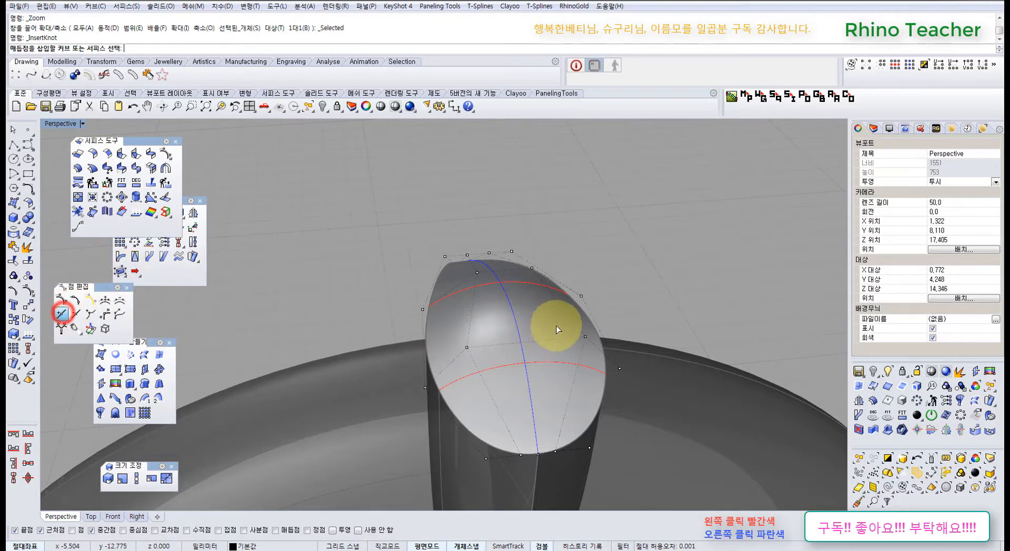
pyautogui.click(534, 329)
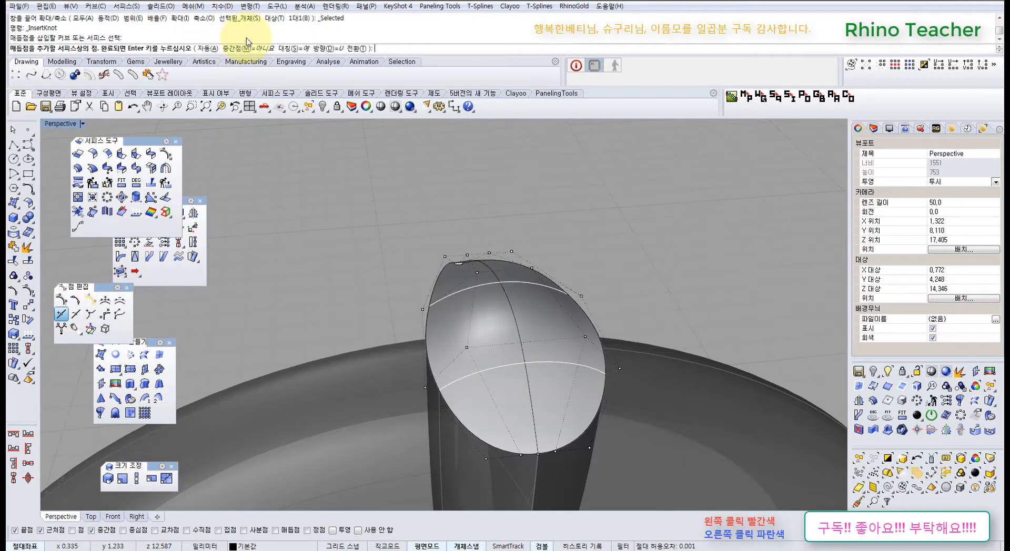
pyautogui.click(356, 49)
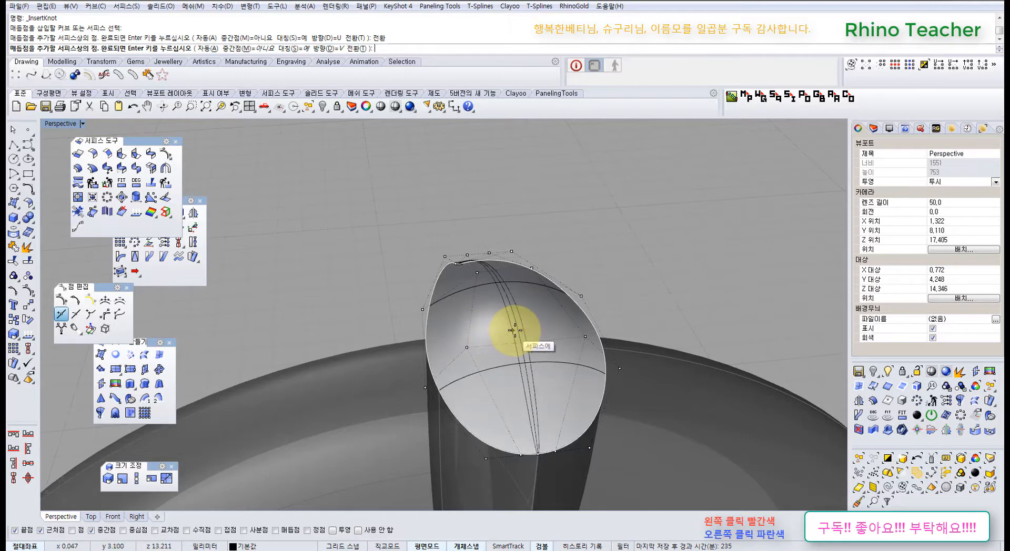
pyautogui.click(498, 330)
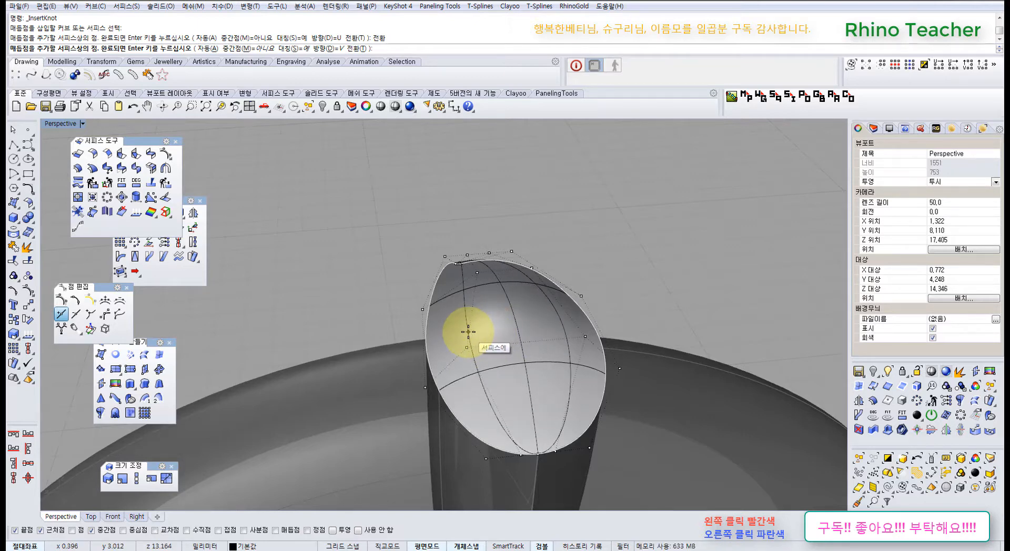
pyautogui.click(468, 332)
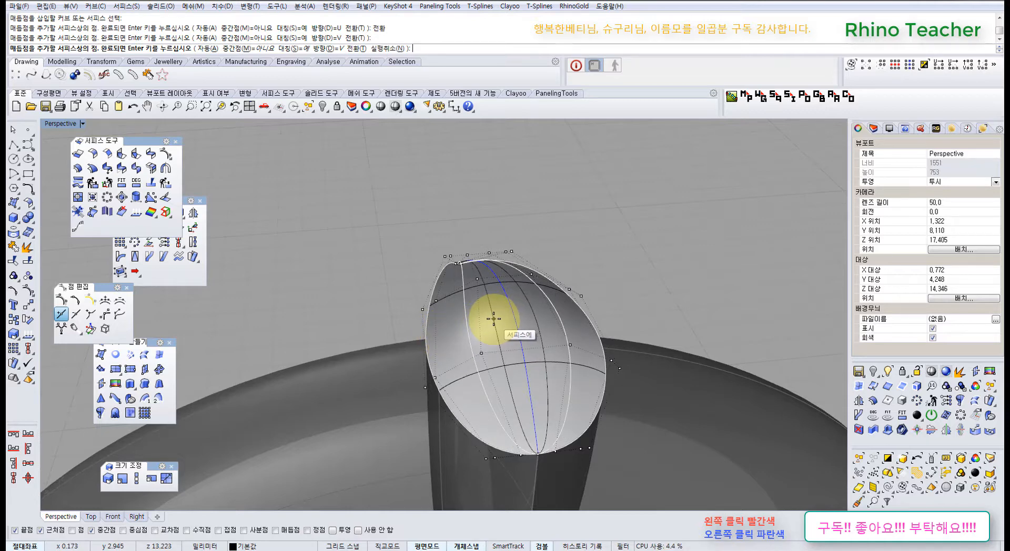
pyautogui.click(445, 296)
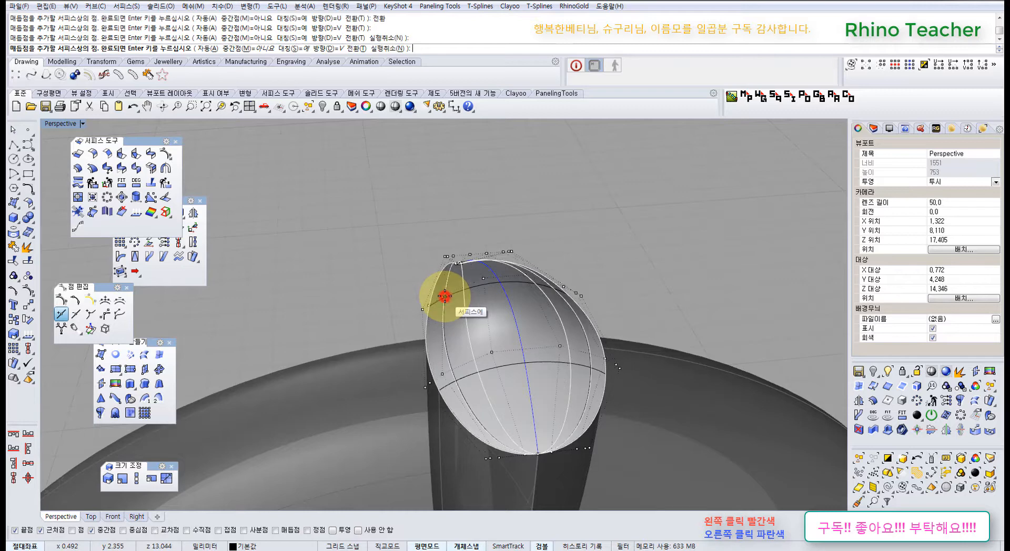
pyautogui.press('Return')
# - Select the two central control points in the row nearer the petal's outer end and lower them by about 0.6 mm
pyautogui.scroll(5, 437, 300)
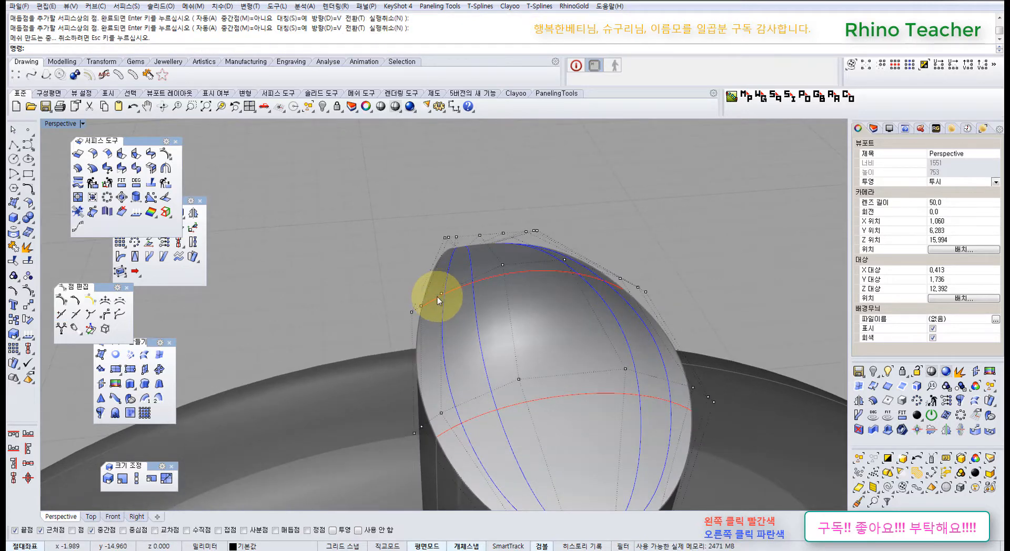
pyautogui.scroll(-10, 437, 297)
pyautogui.scroll(6, 435, 338)
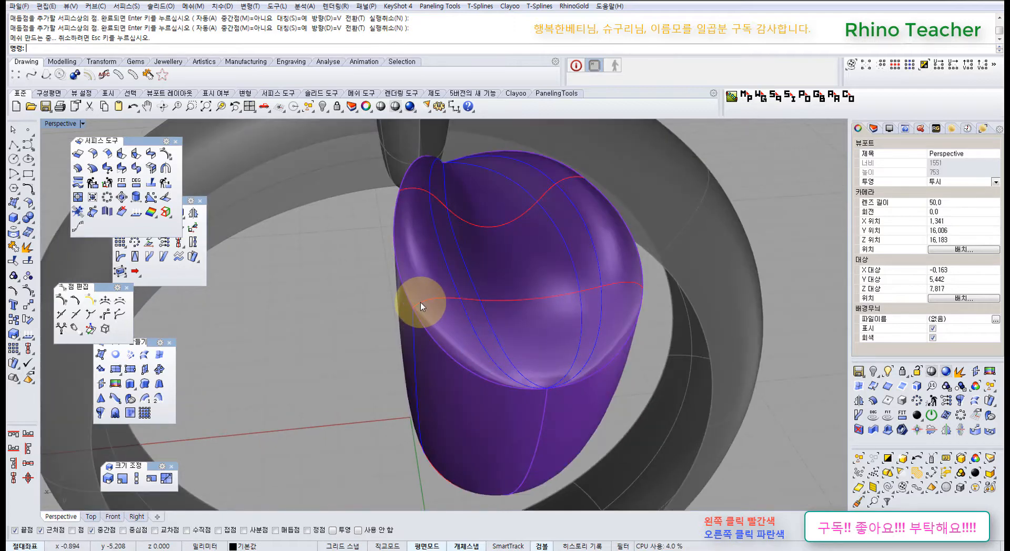
pyautogui.scroll(-8, 421, 302)
pyautogui.scroll(8, 417, 301)
pyautogui.scroll(6, 416, 301)
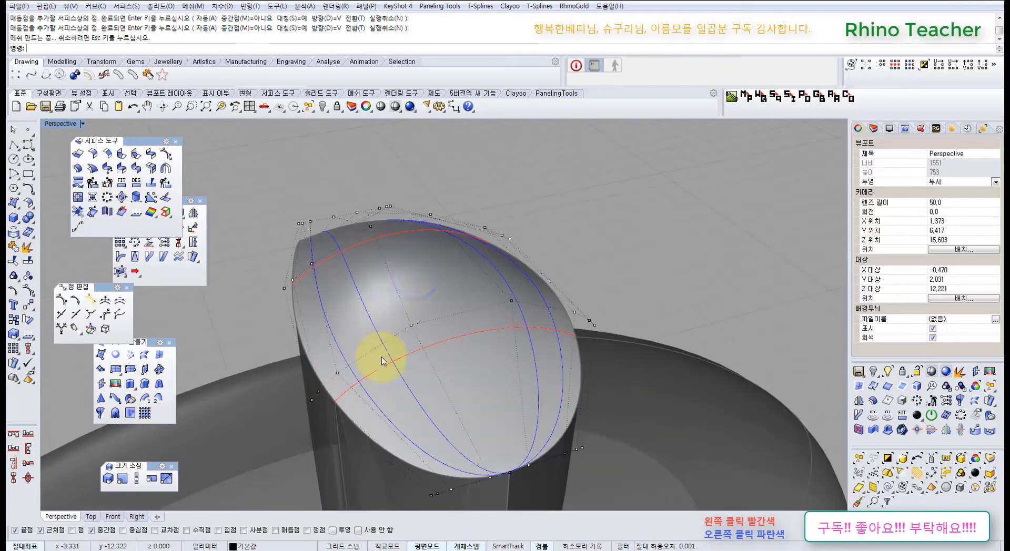
pyautogui.click(411, 326)
pyautogui.keyDown('shift'); pyautogui.click(511, 301); pyautogui.keyUp('shift')
pyautogui.moveTo(486, 309); pyautogui.dragTo(625, 213, button='right')
pyautogui.moveTo(600, 216)
pyautogui.mouseDown()
pyautogui.moveTo(579, 244)
pyautogui.moveTo(574, 282)
pyautogui.mouseUp()
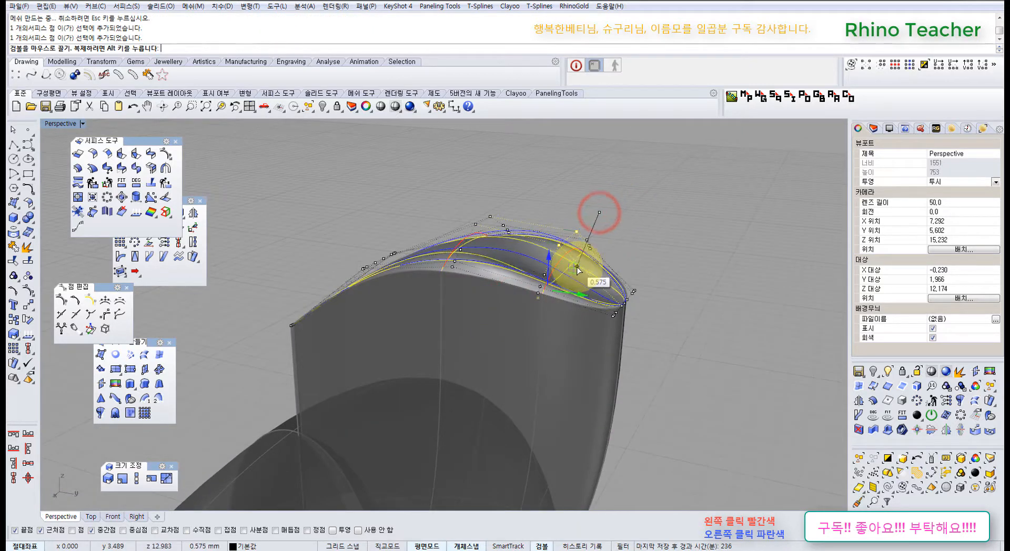
# - Lower the two central control points in the row nearer the petal's inner pointed end by about 0.4 mm
pyautogui.moveTo(549, 227)
pyautogui.mouseDown(button='right')
pyautogui.moveTo(473, 243)
pyautogui.moveTo(466, 304)
pyautogui.moveTo(496, 221)
pyautogui.moveTo(473, 180)
pyautogui.mouseUp(button='right')
pyautogui.scroll(5, 473, 243)
pyautogui.click(408, 285)
pyautogui.click(482, 256)
pyautogui.moveTo(497, 173); pyautogui.dragTo(489, 247)
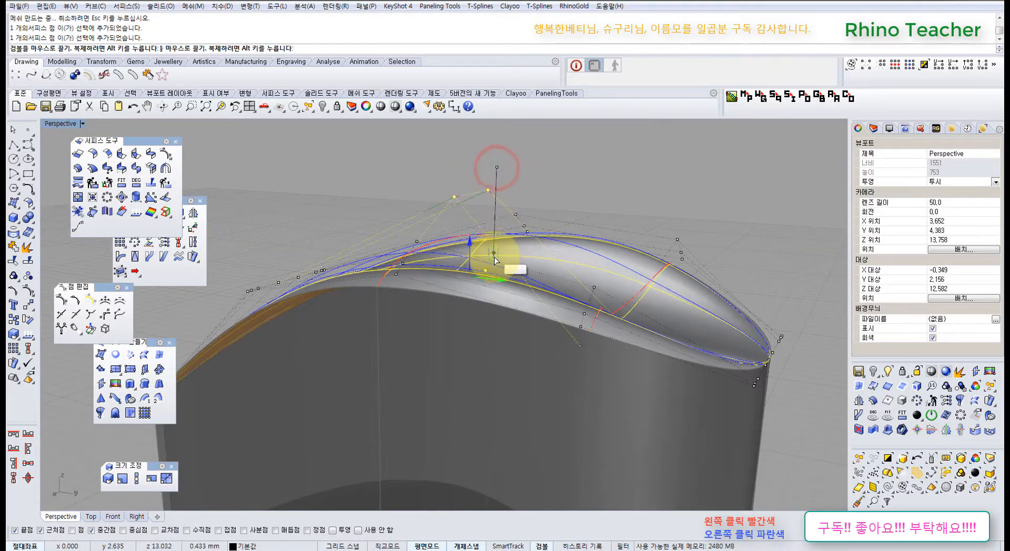
# - Select the two central control points in the top surface's outer row and spread them symmetrically sideways
pyautogui.moveTo(582, 269); pyautogui.dragTo(472, 291, button='right')
pyautogui.scroll(-3, 484, 281)
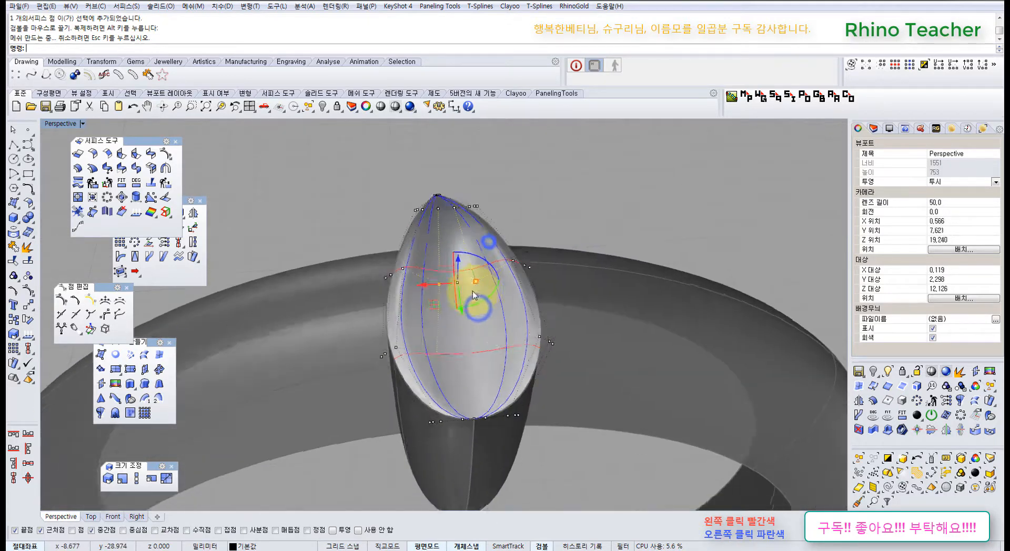
pyautogui.scroll(3, 500, 280)
pyautogui.moveTo(396, 402); pyautogui.dragTo(434, 444)
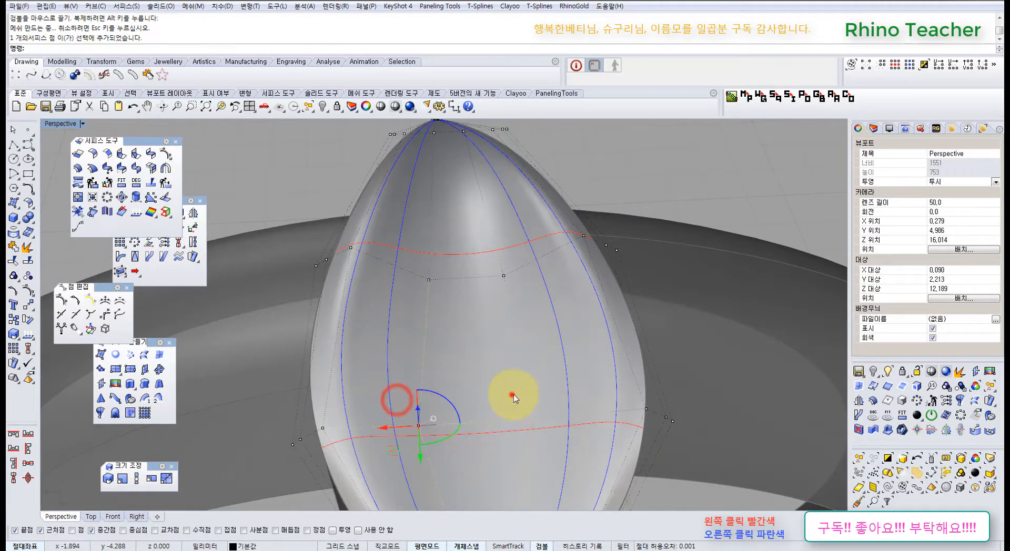
pyautogui.keyDown('shift'); pyautogui.moveTo(511, 395); pyautogui.dragTo(550, 427); pyautogui.keyUp('shift')
pyautogui.scroll(-4, 551, 428)
pyautogui.keyDown('shift'); pyautogui.moveTo(551, 428); pyautogui.dragTo(503, 352, button='right'); pyautogui.keyUp('shift')
pyautogui.scroll(4, 503, 352)
pyautogui.moveTo(480, 332); pyautogui.dragTo(421, 333)
pyautogui.keyDown('shift'); pyautogui.moveTo(454, 405); pyautogui.dragTo(456, 238, button='right'); pyautogui.keyUp('shift')
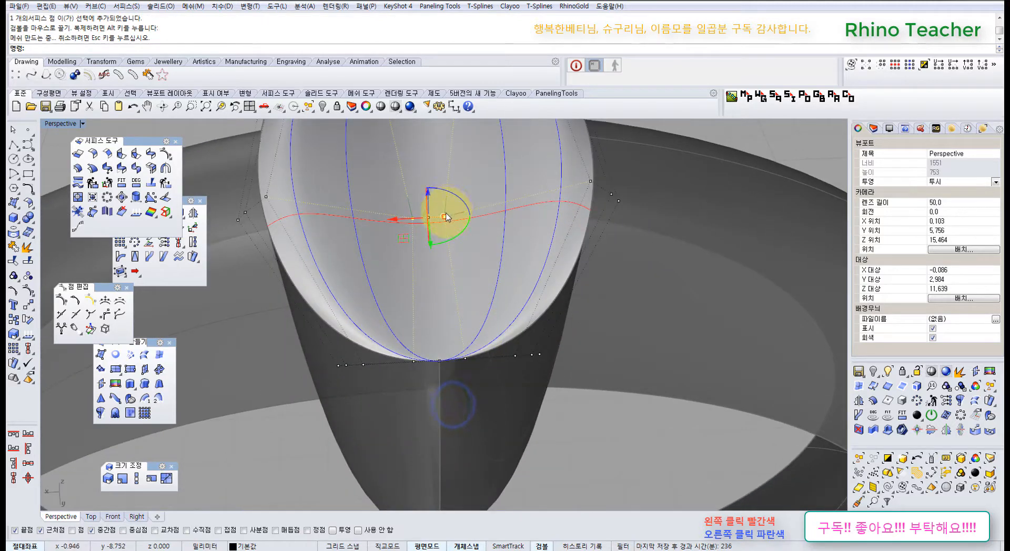
pyautogui.moveTo(445, 216); pyautogui.dragTo(466, 220)
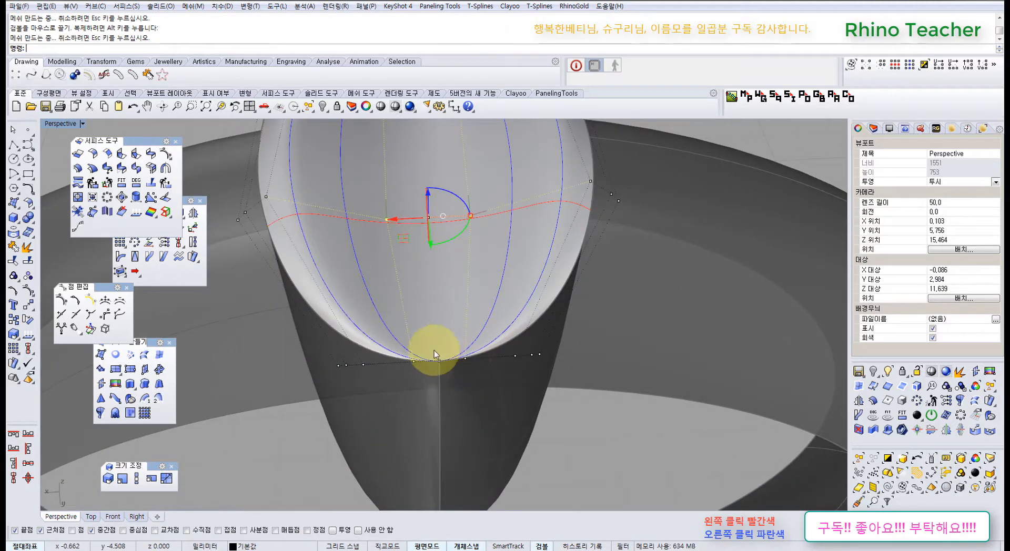
# - Raise the two central control points at the petal's outer tip, and deselect them
pyautogui.scroll(4, 413, 354)
pyautogui.scroll(-10, 412, 354)
pyautogui.moveTo(405, 323)
pyautogui.mouseDown(button='right')
pyautogui.moveTo(467, 287)
pyautogui.moveTo(415, 331)
pyautogui.mouseUp(button='right')
pyautogui.scroll(5, 430, 393)
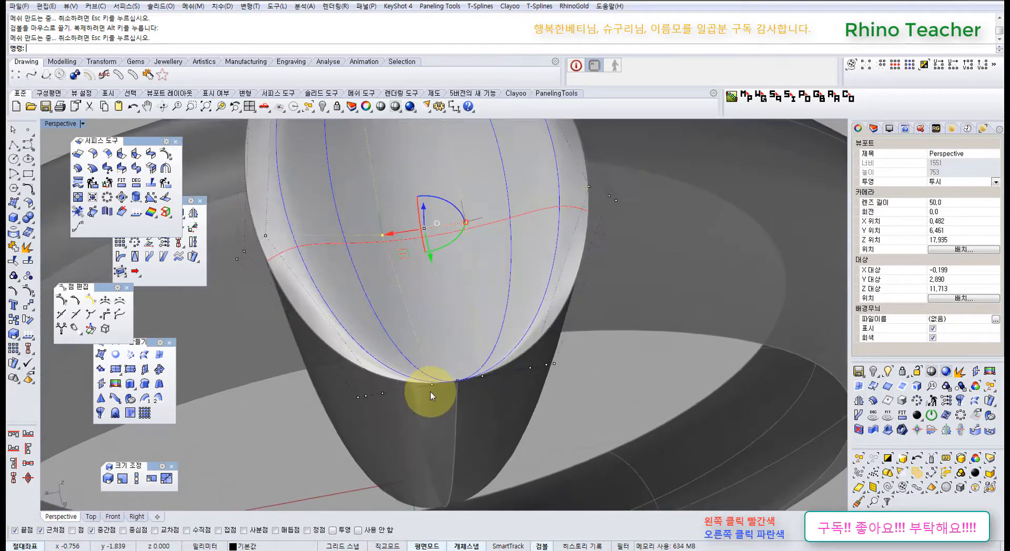
pyautogui.click(432, 384)
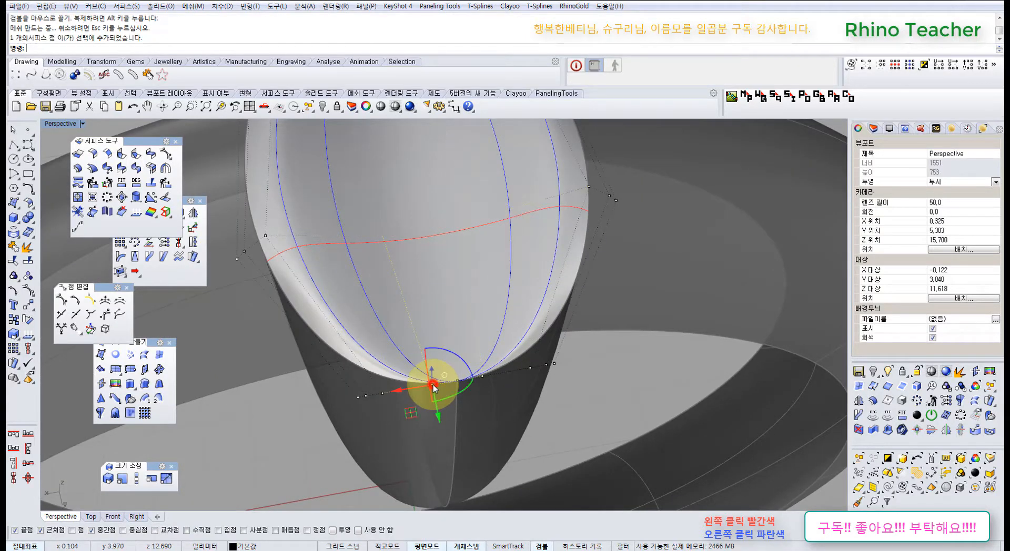
pyautogui.click(483, 377)
pyautogui.moveTo(484, 377); pyautogui.dragTo(539, 317, button='right')
pyautogui.scroll(4, 539, 316)
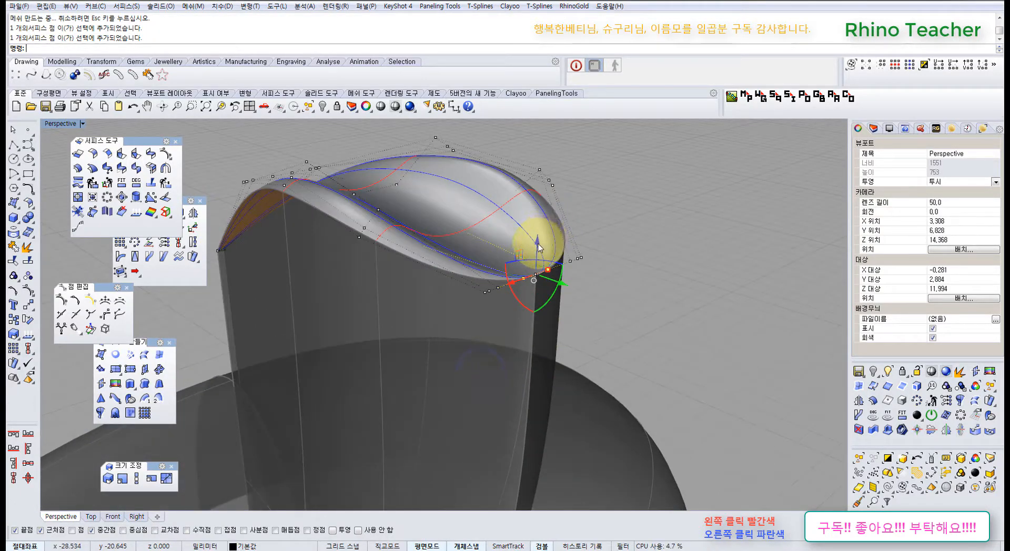
pyautogui.moveTo(538, 246); pyautogui.dragTo(541, 221)
pyautogui.click(647, 242)
# - Raise the pair of control points flanking the central ones at the petal's outer tip, and deselect them
pyautogui.moveTo(598, 279); pyautogui.dragTo(549, 315, button='right')
pyautogui.scroll(5, 415, 349)
pyautogui.moveTo(265, 363); pyautogui.dragTo(294, 389)
pyautogui.scroll(-5, 301, 391)
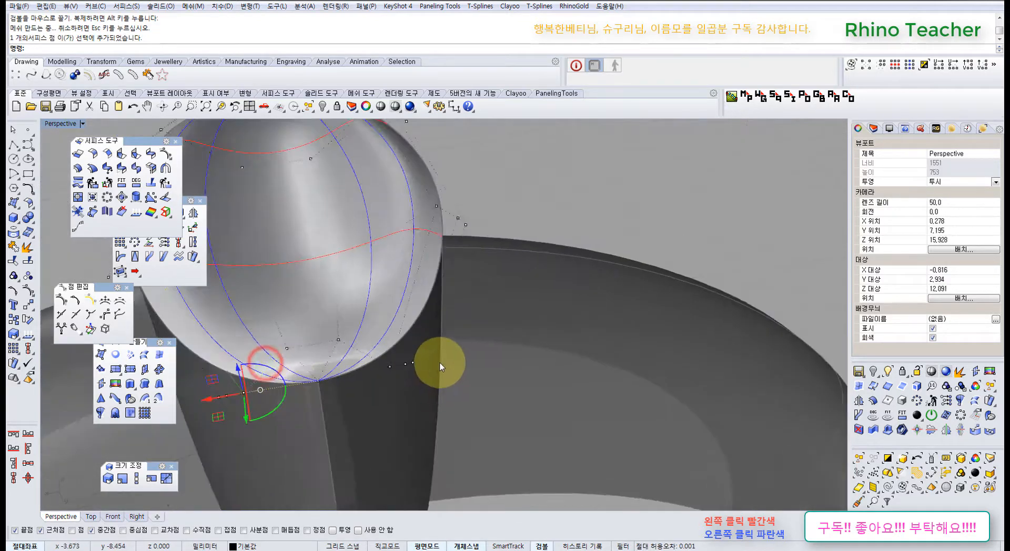
pyautogui.scroll(3, 439, 367)
pyautogui.scroll(-6, 354, 387)
pyautogui.moveTo(348, 388); pyautogui.dragTo(435, 374, button='right')
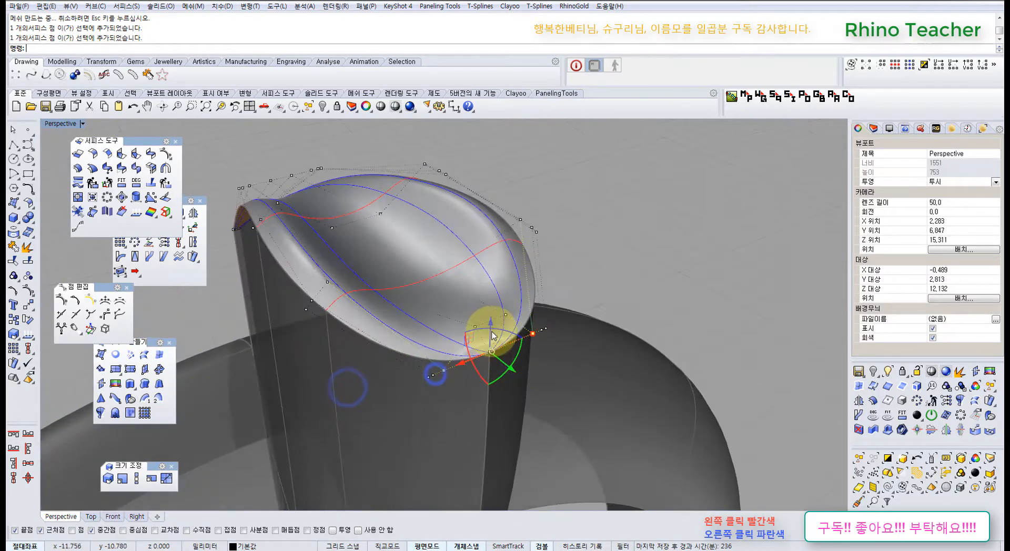
pyautogui.moveTo(490, 326); pyautogui.dragTo(510, 288)
pyautogui.click(595, 291)
# - Scale the inner pair of side control points in the top surface's outer row inward by about 0.36 mm
pyautogui.moveTo(516, 290); pyautogui.dragTo(425, 347, button='right')
pyautogui.moveTo(428, 349); pyautogui.dragTo(363, 303, button='right')
pyautogui.click(359, 298)
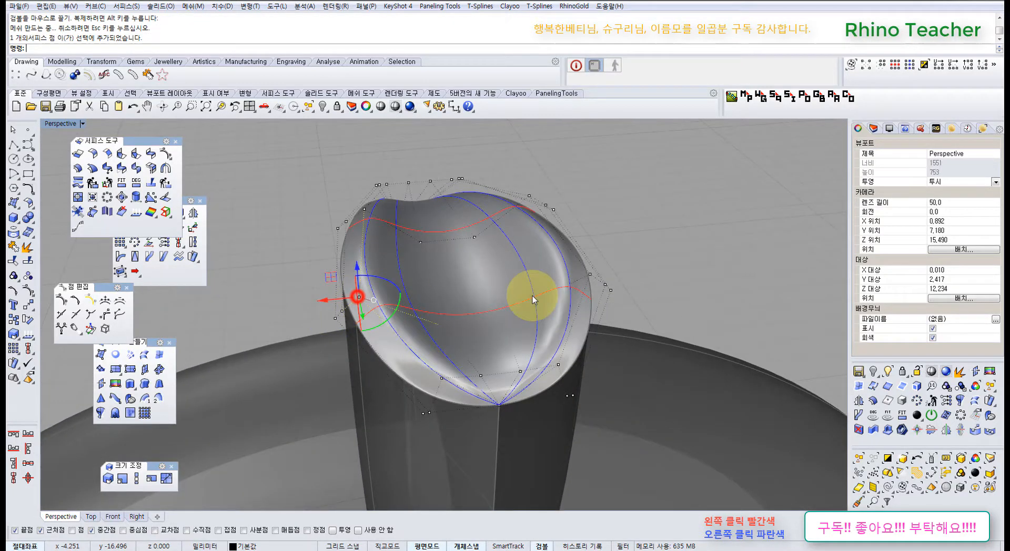
pyautogui.keyDown('shift'); pyautogui.click(589, 274); pyautogui.keyUp('shift')
pyautogui.moveTo(589, 278); pyautogui.dragTo(542, 271)
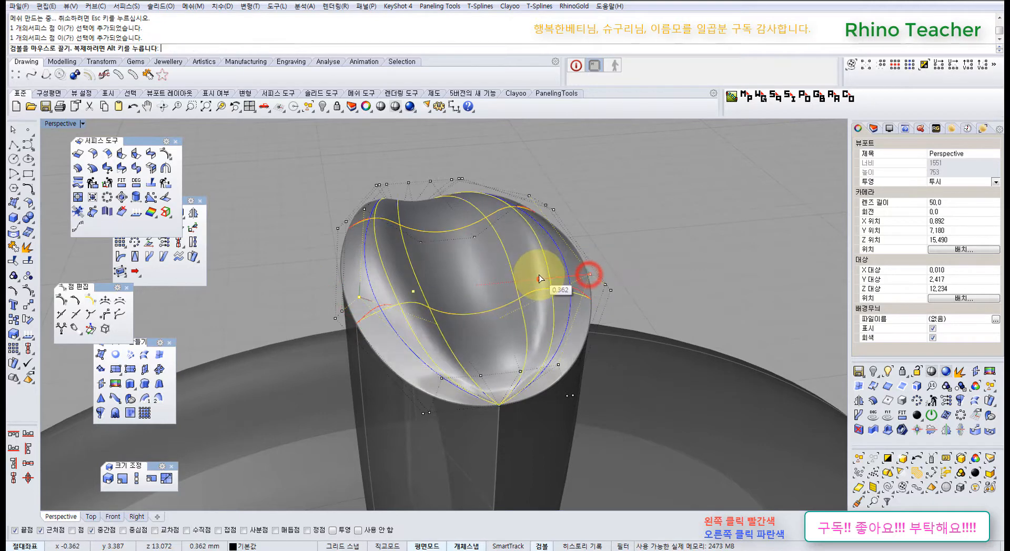
# - Raise the pair of control points beside the petal's side edges in the outer row, and turn off the control points
pyautogui.click(343, 312)
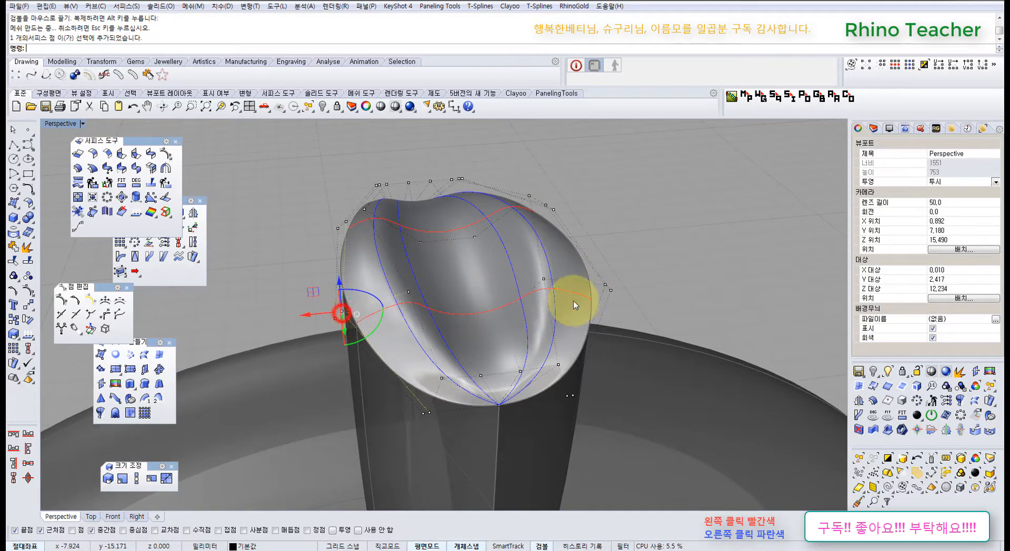
pyautogui.keyDown('shift'); pyautogui.click(605, 285); pyautogui.keyUp('shift')
pyautogui.moveTo(479, 271); pyautogui.dragTo(478, 236)
pyautogui.moveTo(529, 355); pyautogui.dragTo(539, 322, button='right')
pyautogui.scroll(-8, 541, 322)
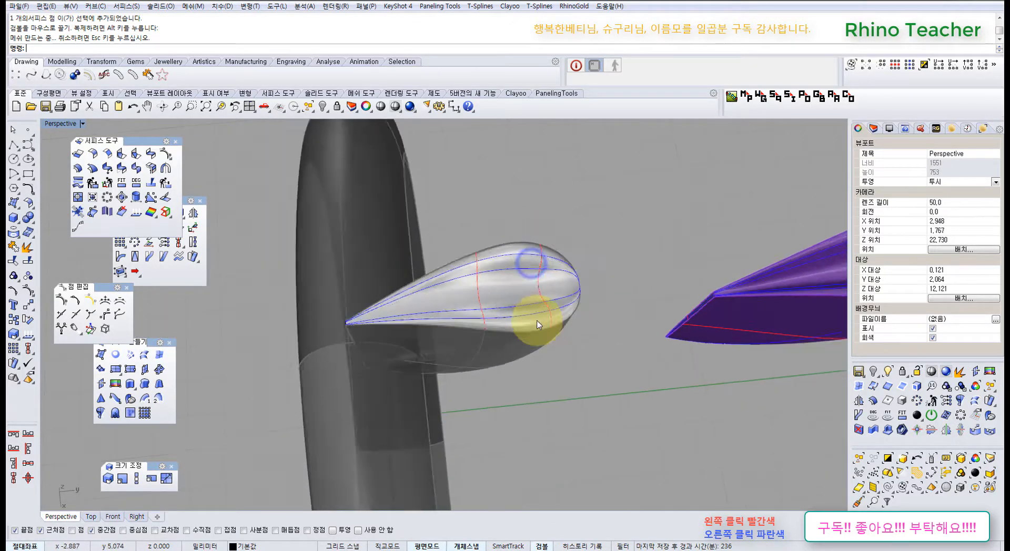
pyautogui.keyDown('shift'); pyautogui.moveTo(602, 348); pyautogui.dragTo(463, 327, button='right'); pyautogui.keyUp('shift')
pyautogui.press('Escape')
pyautogui.press('Escape')
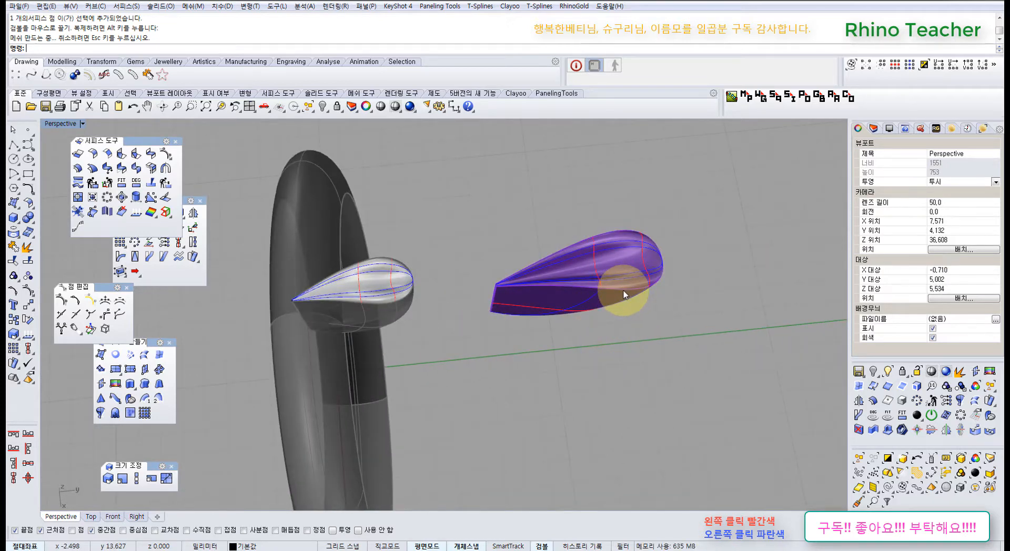
# - Unlock the petal's two side wall surfaces with UnlockSelected
pyautogui.middleClick(405, 309)
pyautogui.click(395, 288)
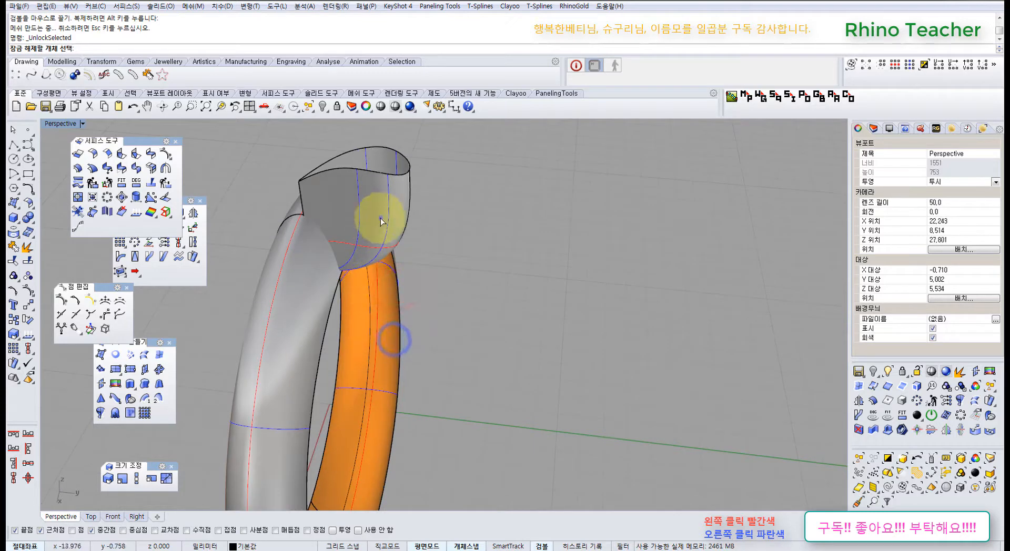
pyautogui.click(406, 293)
pyautogui.moveTo(379, 219); pyautogui.dragTo(420, 232, button='right')
pyautogui.click(421, 232)
pyautogui.press('Return')
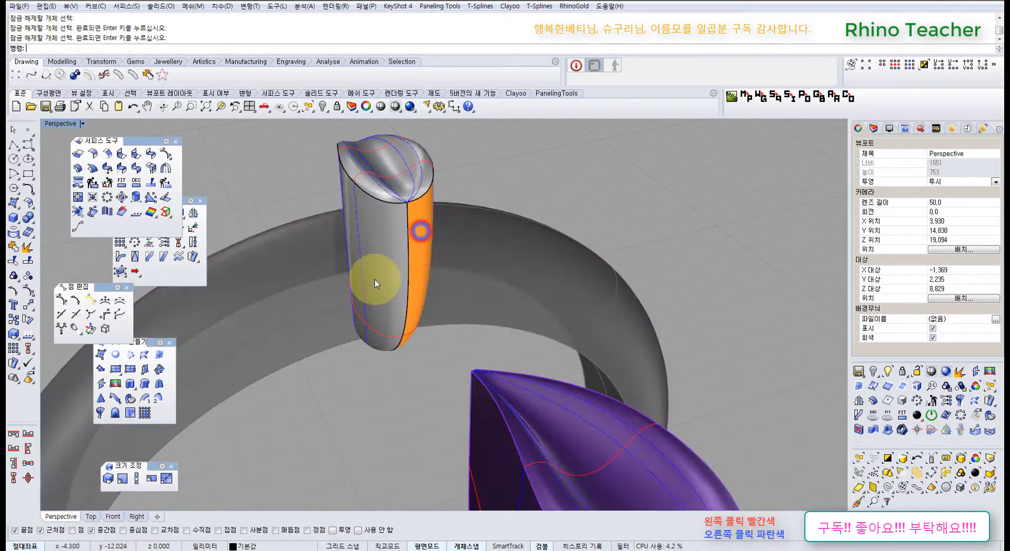
# - Flip the normal direction of the petal side wall that shows its orange back face
pyautogui.moveTo(375, 279); pyautogui.dragTo(480, 239, button='right')
pyautogui.click(479, 237)
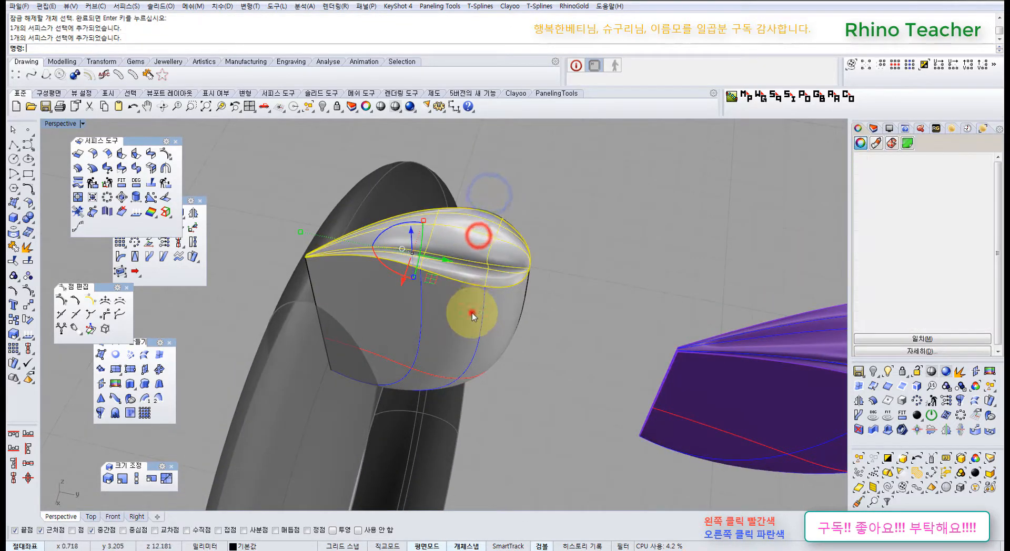
pyautogui.moveTo(468, 311); pyautogui.dragTo(388, 296, button='right')
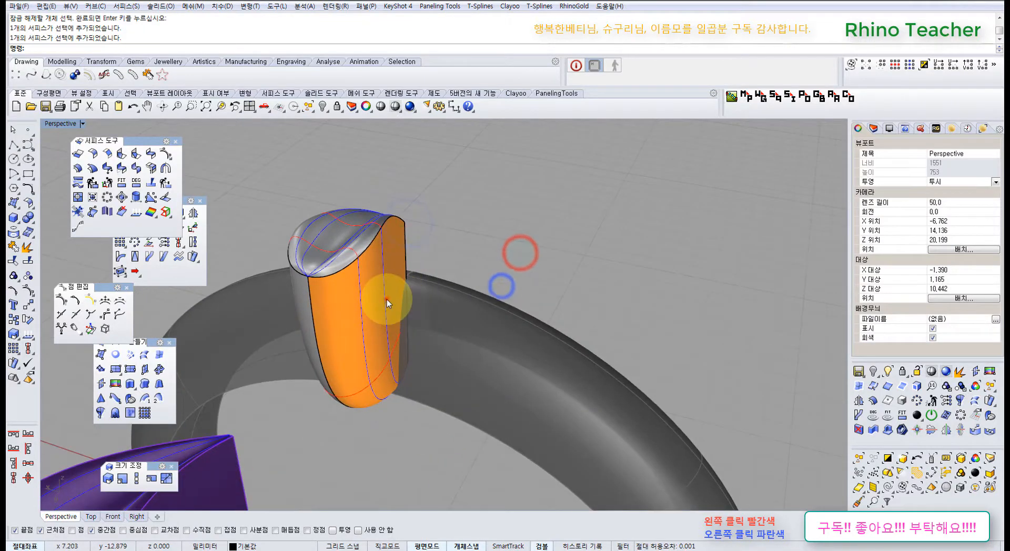
pyautogui.click(387, 298)
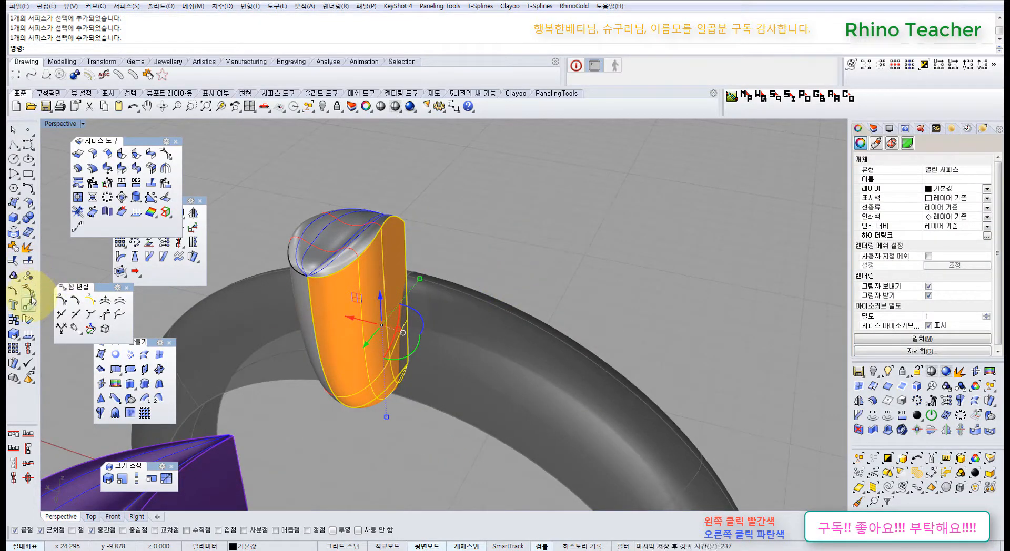
pyautogui.click(481, 180)
# - Select the petal's top surface, both side walls and their edge curves, and turn on their control points
pyautogui.scroll(2, 371, 266)
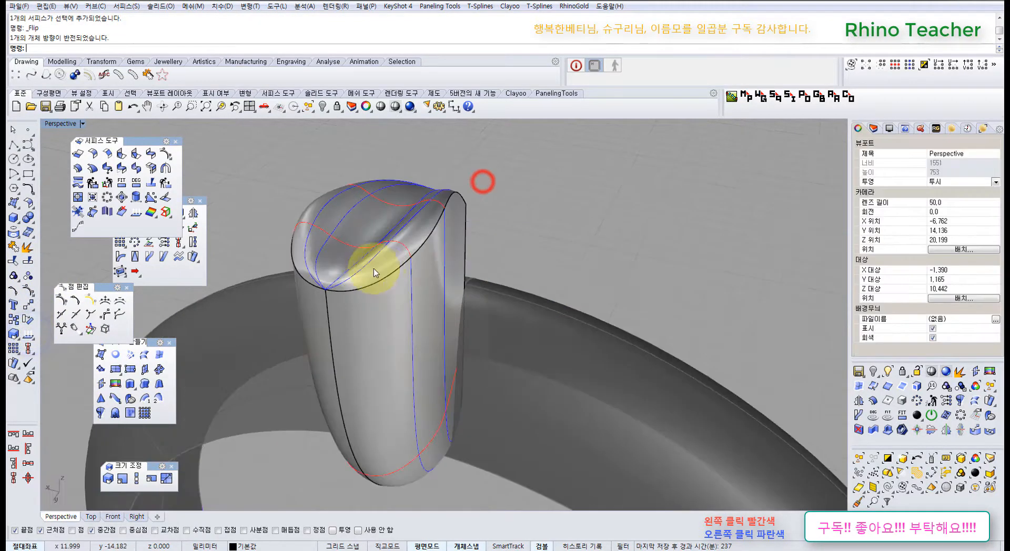
pyautogui.scroll(2, 401, 244)
pyautogui.moveTo(419, 300); pyautogui.dragTo(589, 286, button='right')
pyautogui.moveTo(712, 278); pyautogui.dragTo(534, 162)
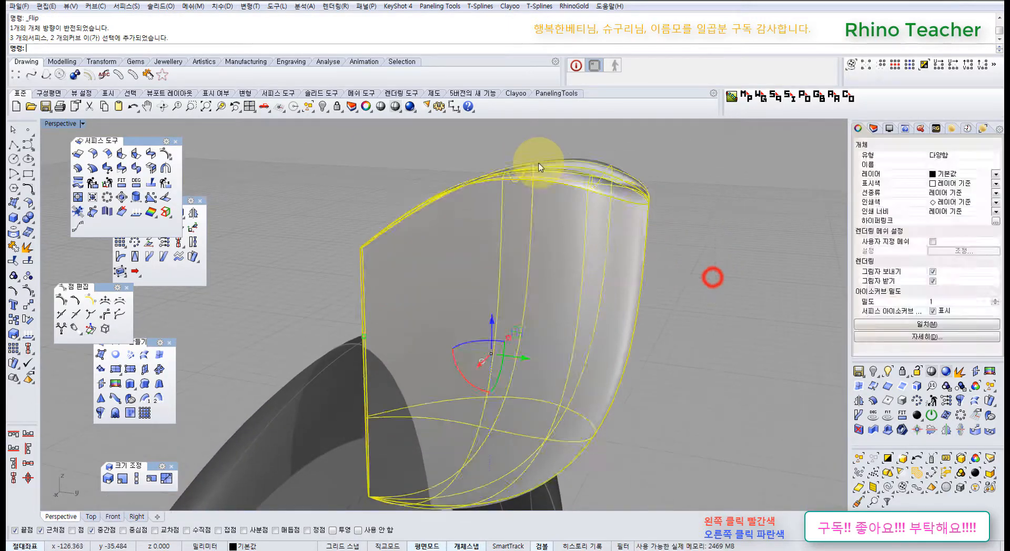
pyautogui.moveTo(547, 171); pyautogui.dragTo(566, 147, button='right')
pyautogui.press('F10')
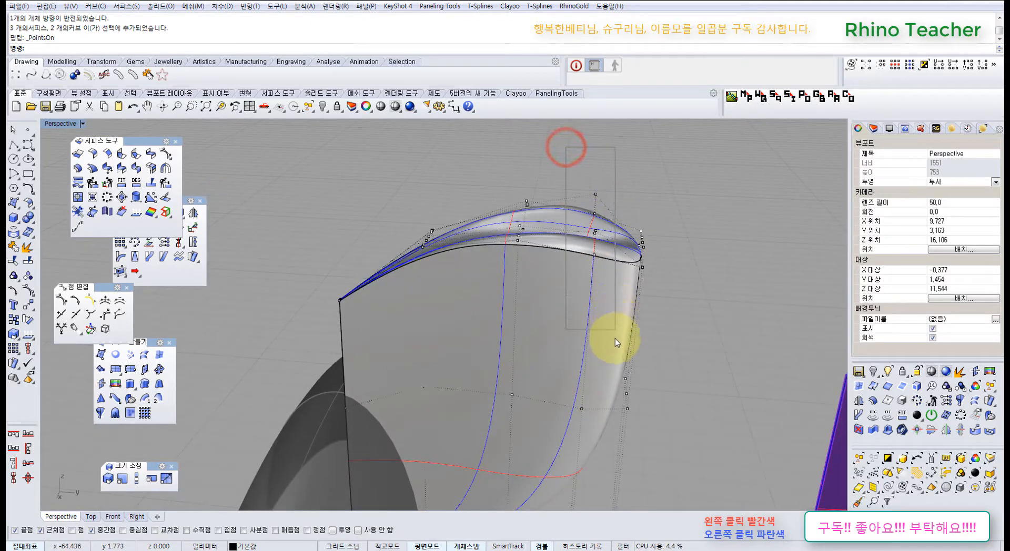
# - Select the two middle rows of control points on the top surface and side walls, and shift them sideways across the petal
pyautogui.moveTo(614, 339); pyautogui.dragTo(615, 335)
pyautogui.moveTo(637, 249); pyautogui.dragTo(545, 347, button='right')
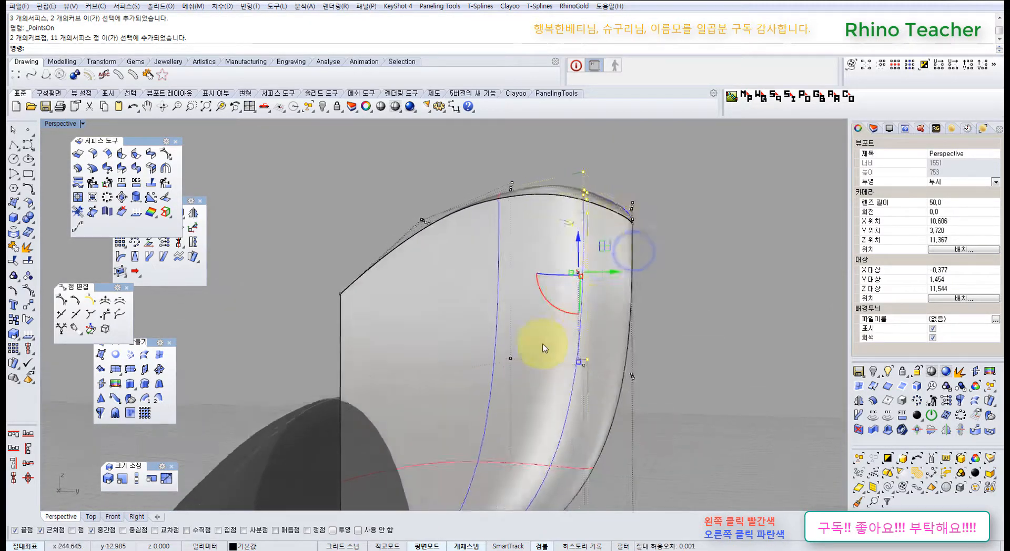
pyautogui.scroll(3, 545, 347)
pyautogui.scroll(-5, 604, 382)
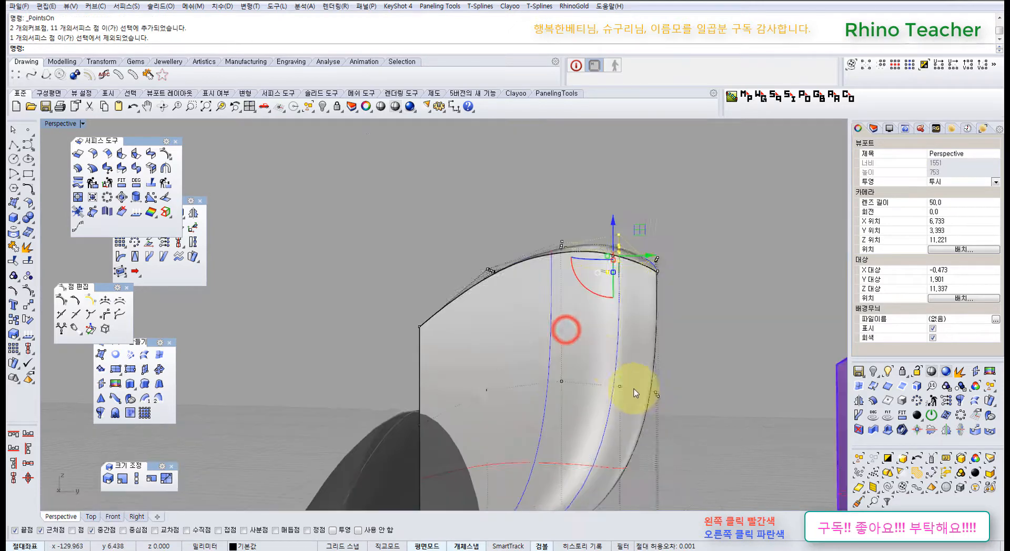
pyautogui.moveTo(651, 342); pyautogui.dragTo(540, 388, button='right')
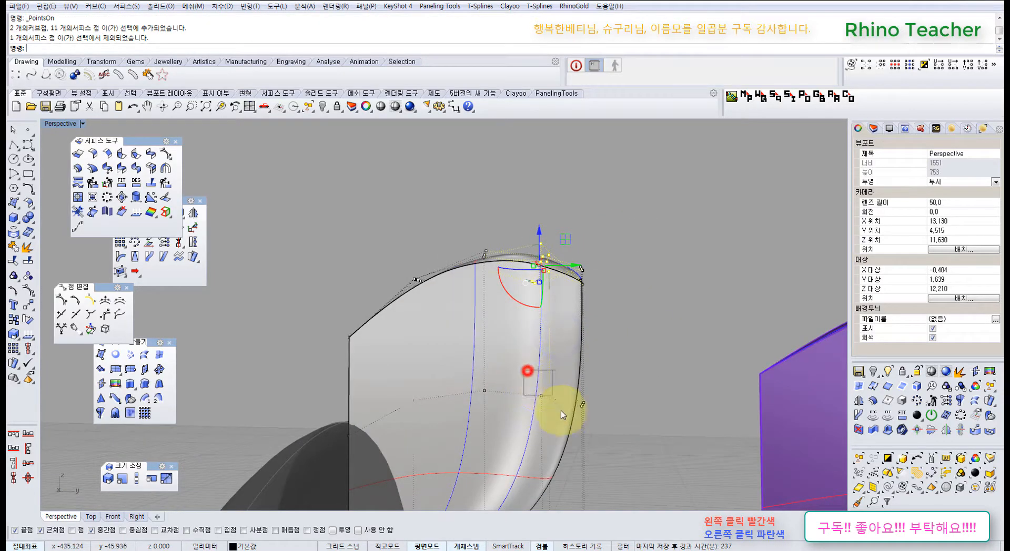
pyautogui.keyDown('shift'); pyautogui.moveTo(561, 410); pyautogui.dragTo(562, 409); pyautogui.keyUp('shift')
pyautogui.moveTo(577, 320); pyautogui.dragTo(590, 234, button='right')
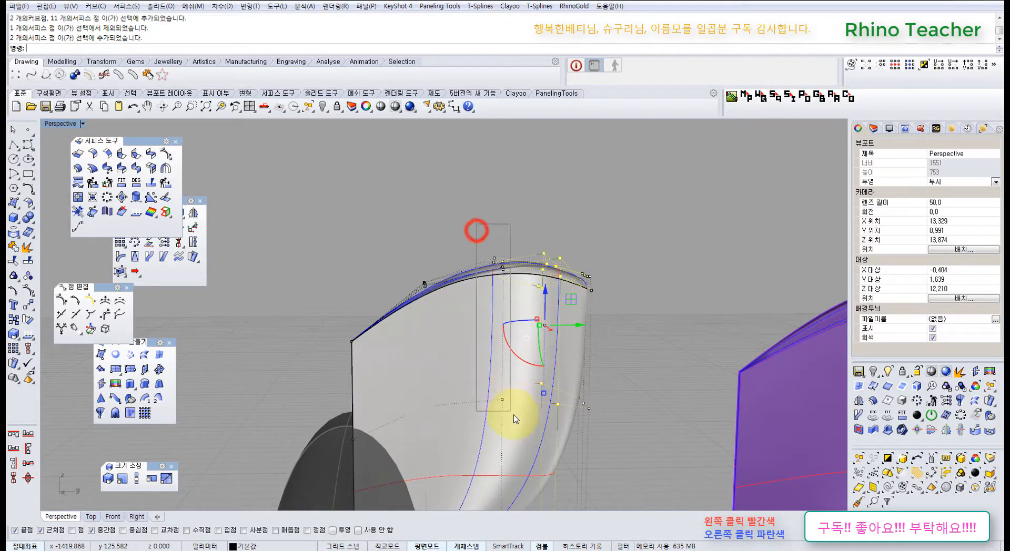
pyautogui.keyDown('shift'); pyautogui.moveTo(515, 419); pyautogui.dragTo(518, 416); pyautogui.keyUp('shift')
pyautogui.moveTo(541, 310); pyautogui.dragTo(473, 356, button='right')
pyautogui.moveTo(388, 331); pyautogui.dragTo(421, 340)
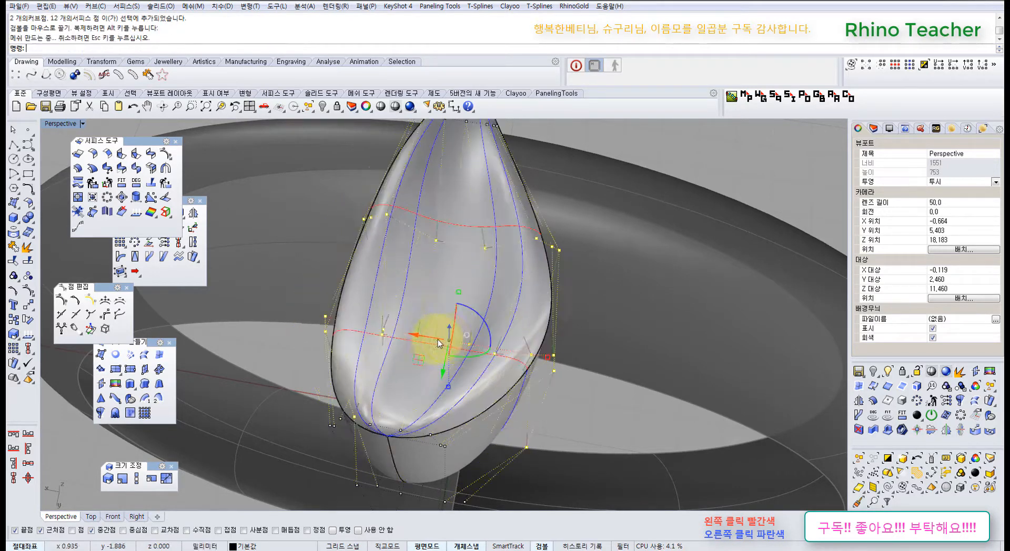
# - Undo the sideways shift and move the same rows of control points across the petal again
pyautogui.scroll(-3, 439, 343)
pyautogui.moveTo(440, 343); pyautogui.dragTo(419, 315, button='right')
pyautogui.hotkey('ctrl', 'z')
pyautogui.moveTo(422, 320); pyautogui.dragTo(452, 337)
# - Examine the bent petal from several sides, selecting its top surface and side walls one at a time
pyautogui.moveTo(427, 367); pyautogui.dragTo(458, 360, button='right')
pyautogui.scroll(3, 458, 359)
pyautogui.click(496, 320)
pyautogui.click(589, 180)
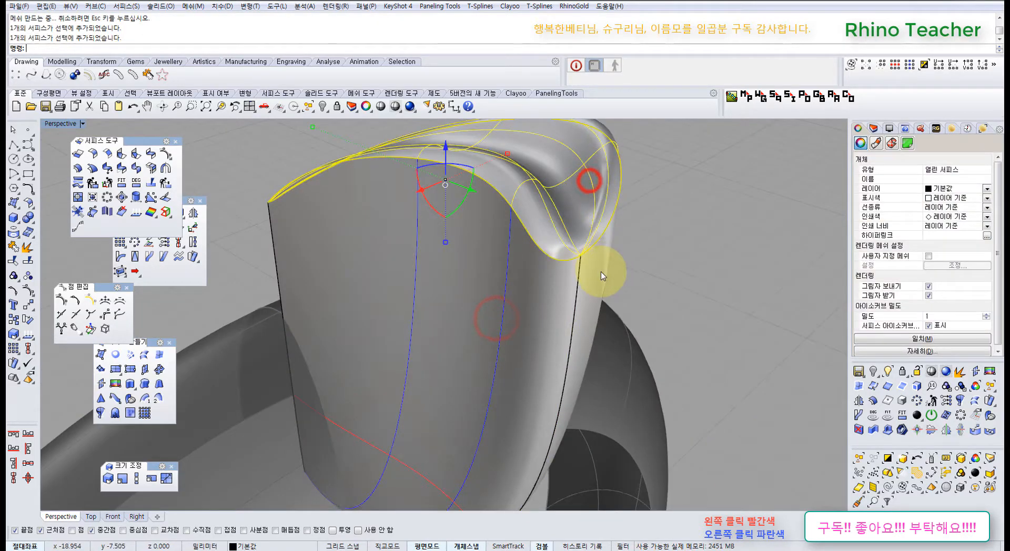
pyautogui.click(603, 276)
pyautogui.moveTo(649, 241); pyautogui.dragTo(417, 253, button='right')
pyautogui.click(408, 205)
pyautogui.click(416, 254)
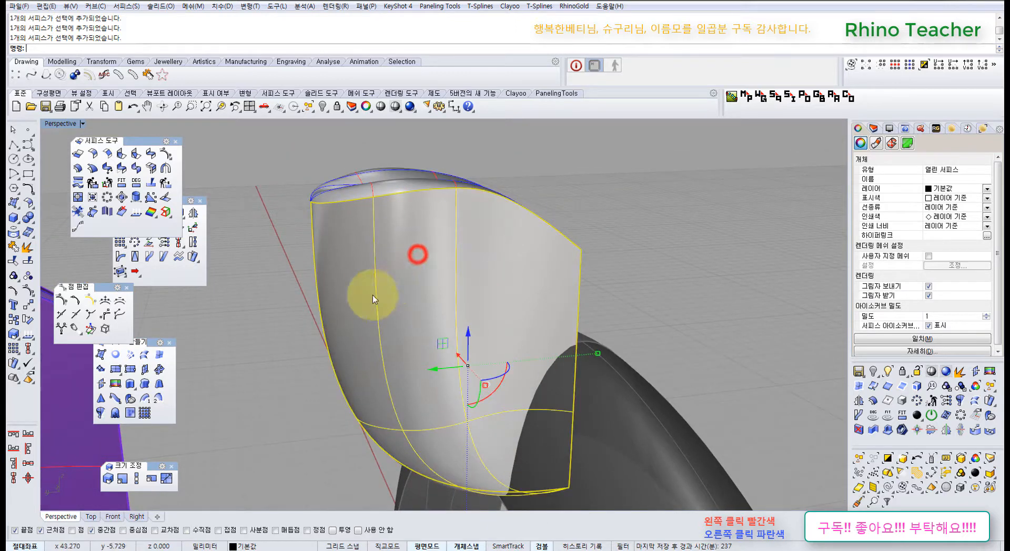
pyautogui.moveTo(365, 297); pyautogui.dragTo(604, 243, button='right')
pyautogui.click(605, 242)
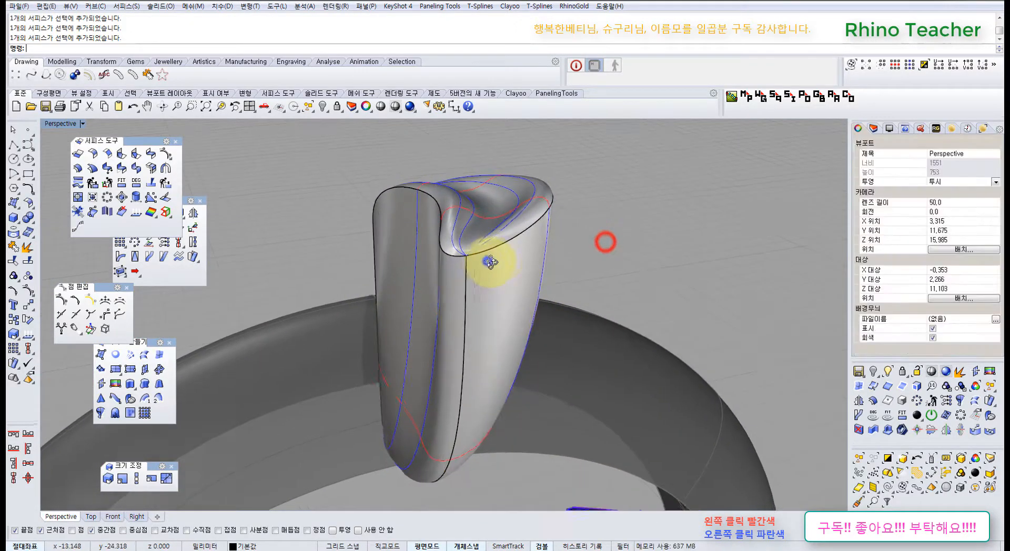
pyautogui.moveTo(488, 262); pyautogui.dragTo(529, 223, button='right')
# - Turn on the control points of the top surface and the adjoining side wall and inspect their rows along the shared edge
pyautogui.click(529, 223)
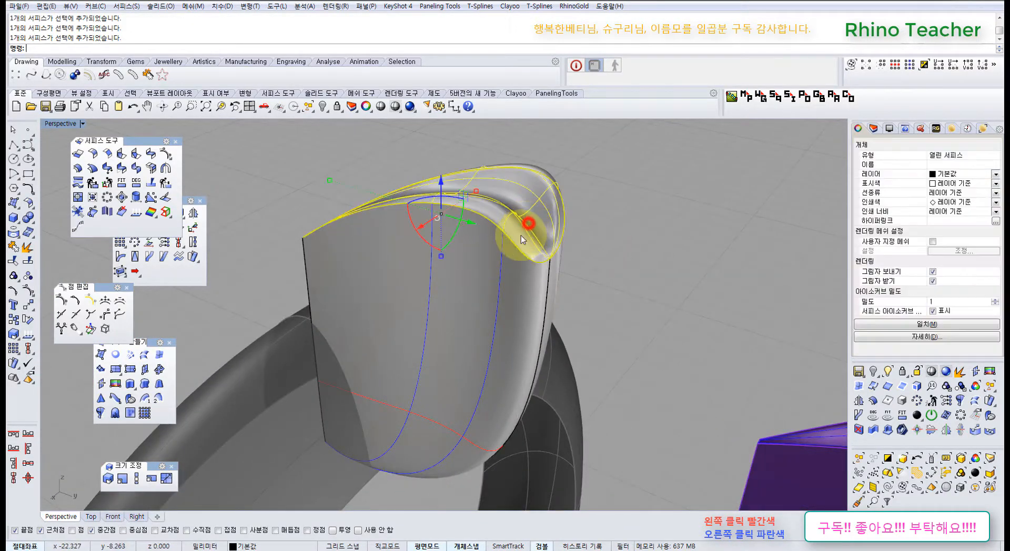
pyautogui.keyDown('shift'); pyautogui.click(496, 279); pyautogui.keyUp('shift')
pyautogui.press('F10')
pyautogui.moveTo(482, 289); pyautogui.dragTo(368, 240, button='right')
pyautogui.scroll(5, 331, 198)
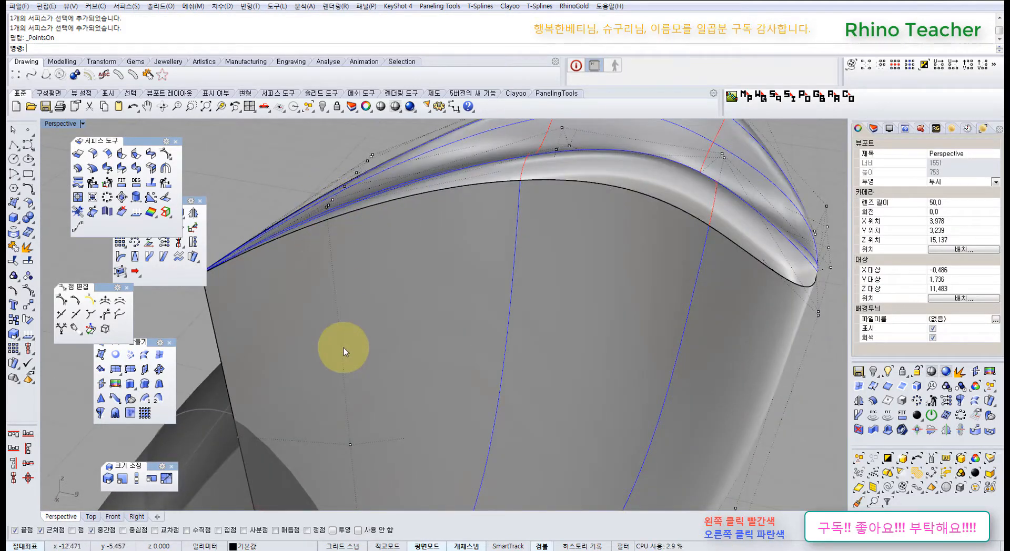
pyautogui.scroll(-5, 343, 348)
pyautogui.moveTo(339, 387); pyautogui.dragTo(384, 386, button='right')
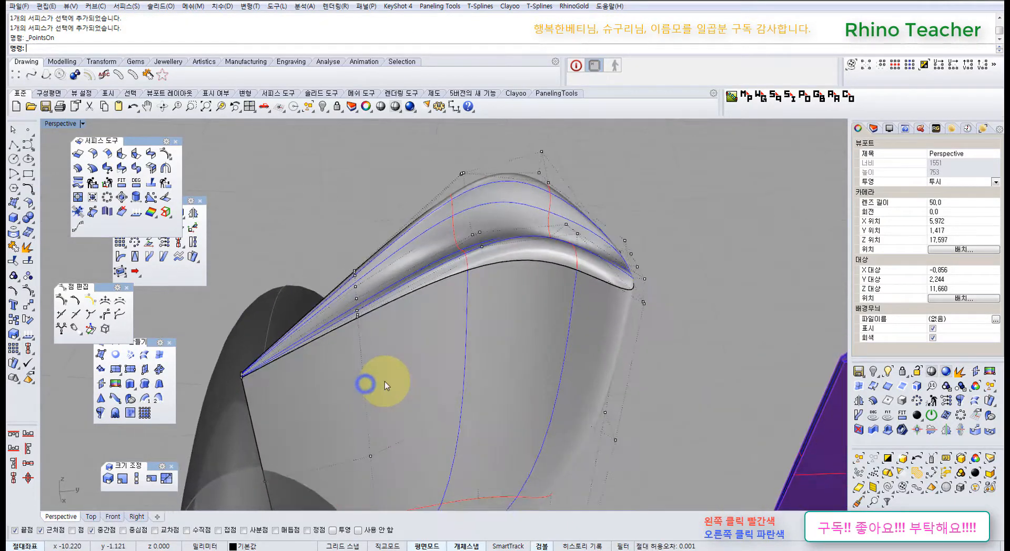
# - Undo the recent petal edits back to before the side walls were unlocked
pyautogui.scroll(-5, 428, 349)
pyautogui.moveTo(427, 349); pyautogui.dragTo(403, 321, button='right')
pyautogui.hotkey('ctrl', 'z')
pyautogui.hotkey('ctrl', 'z')
pyautogui.hotkey('ctrl', 'z')
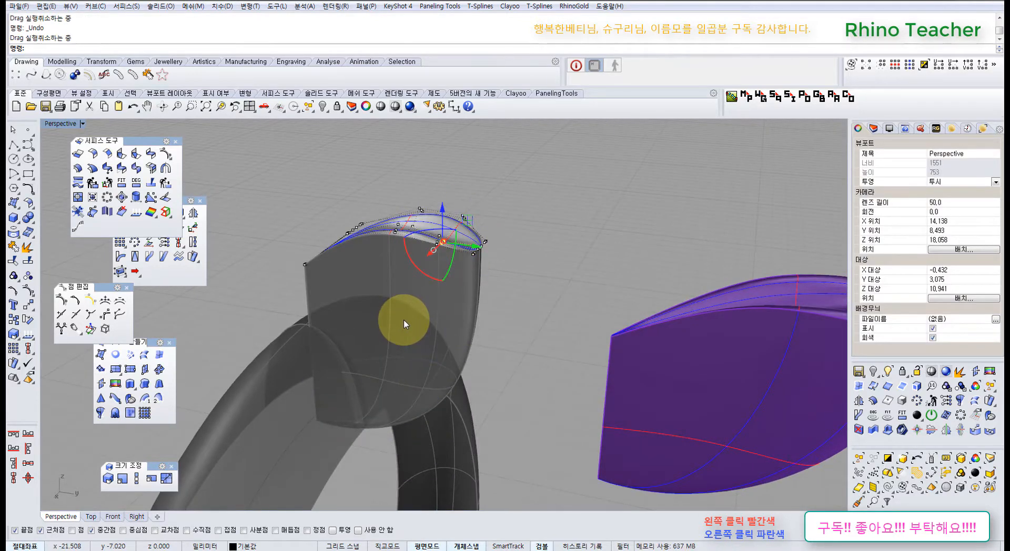
pyautogui.hotkey('ctrl', 'z')
pyautogui.hotkey('ctrl', 'z')
pyautogui.hotkey('ctrl', 'z')
# - Unlock the petal's two side wall surfaces again with UnlockSelected
pyautogui.moveTo(402, 320); pyautogui.dragTo(552, 276, button='right')
pyautogui.middleClick(461, 337)
pyautogui.click(450, 309)
pyautogui.click(440, 318)
pyautogui.click(459, 316)
pyautogui.rightClick(452, 345)
# - Bring back the hidden finished flower ring sample with ShowSelected for comparison with the new petal
pyautogui.scroll(-4, 552, 275)
pyautogui.moveTo(553, 276); pyautogui.dragTo(507, 337, button='right')
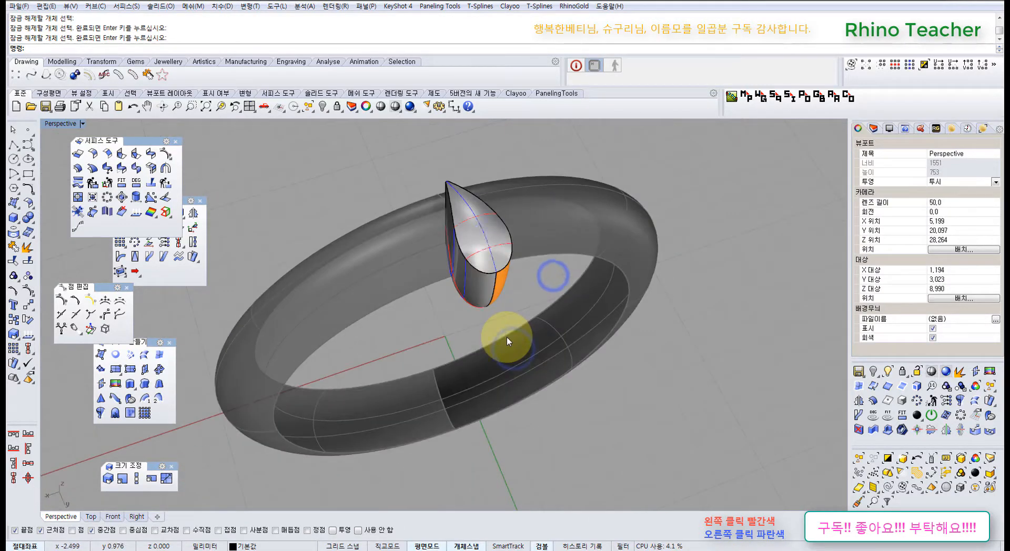
pyautogui.middleClick(504, 339)
pyautogui.click(466, 314)
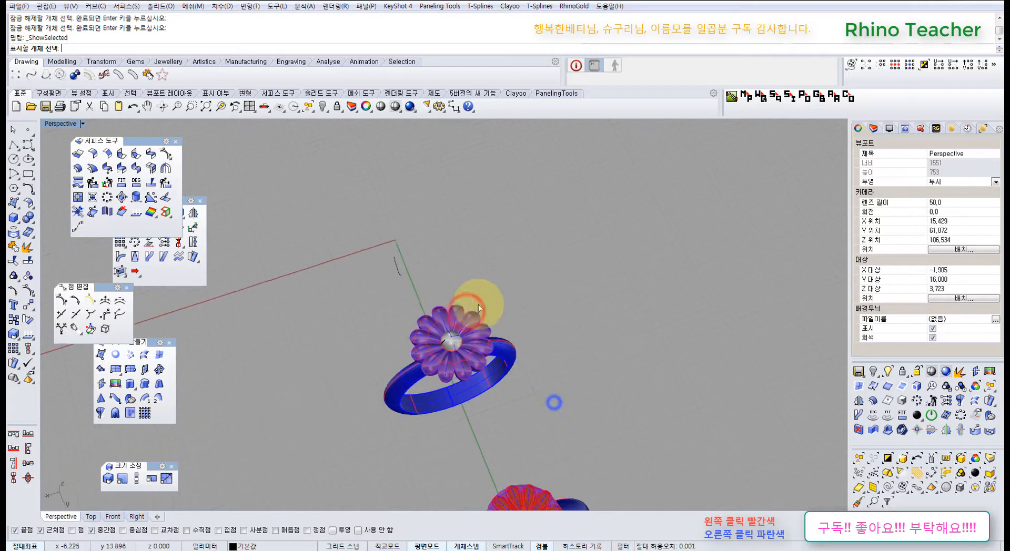
pyautogui.moveTo(521, 293); pyautogui.dragTo(395, 382)
pyautogui.rightClick(396, 383)
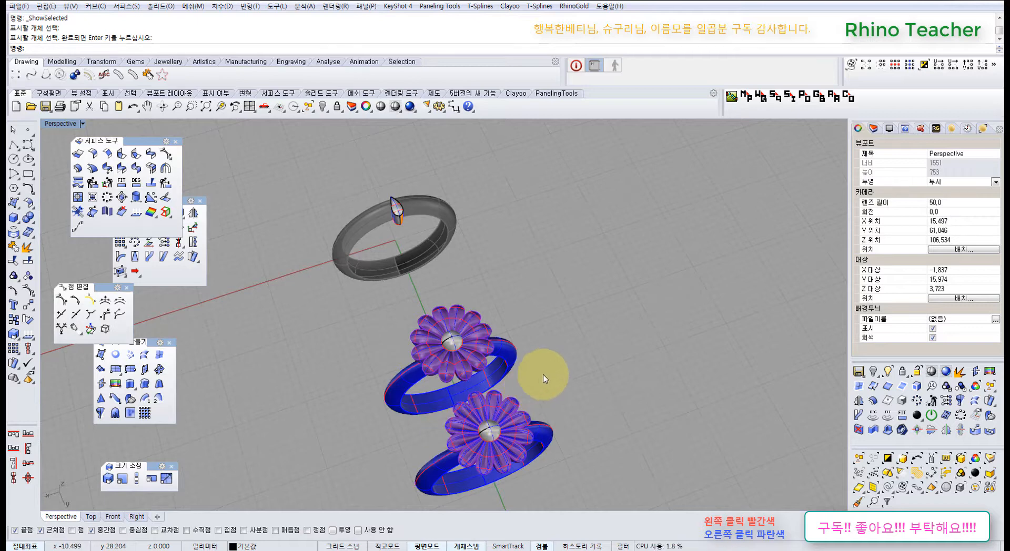
pyautogui.moveTo(420, 409)
pyautogui.mouseDown(button='right')
pyautogui.moveTo(597, 316)
pyautogui.moveTo(570, 308)
pyautogui.moveTo(563, 359)
pyautogui.mouseUp(button='right')
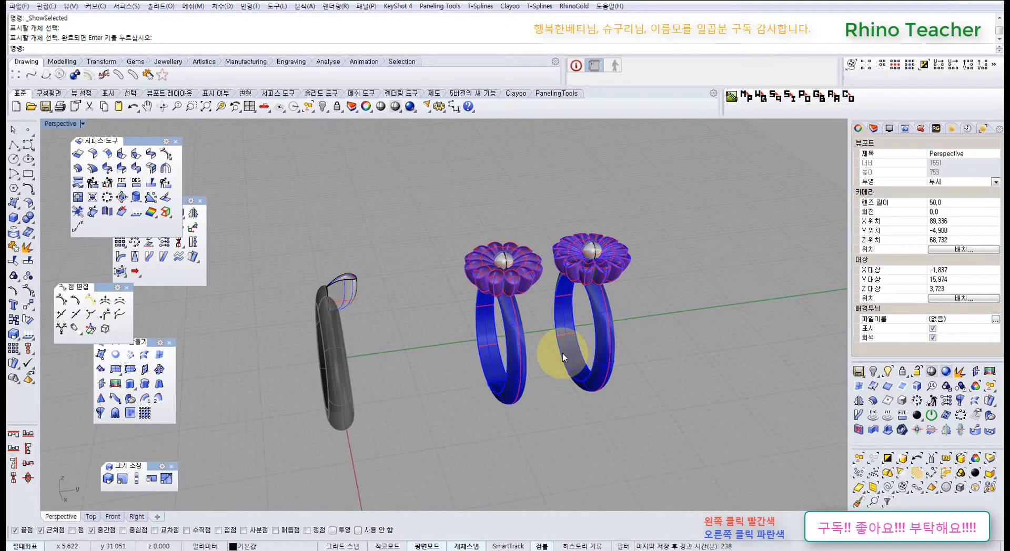